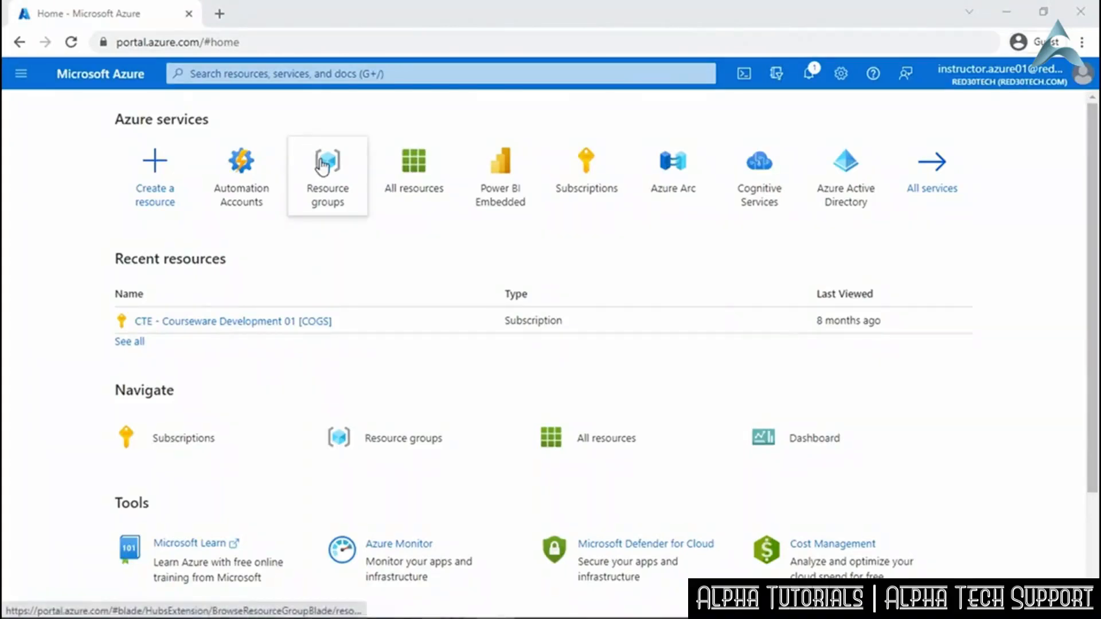
From Resource groups, search 'Automation', open Automation Accounts and start creating a new account.
left_click(323, 167)
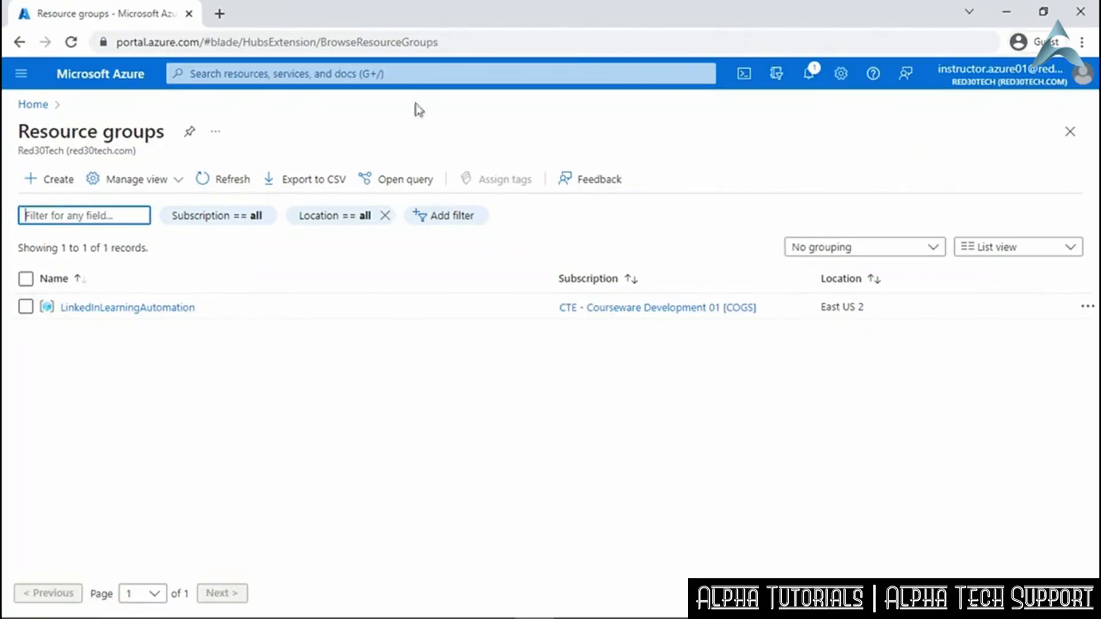
left_click(388, 72)
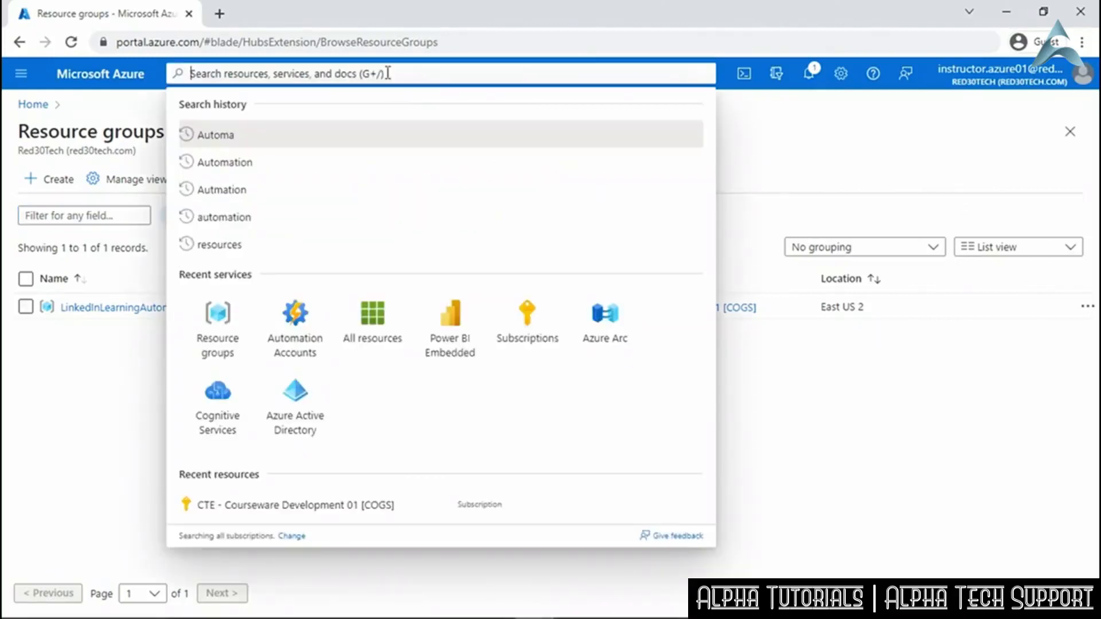
left_click(360, 161)
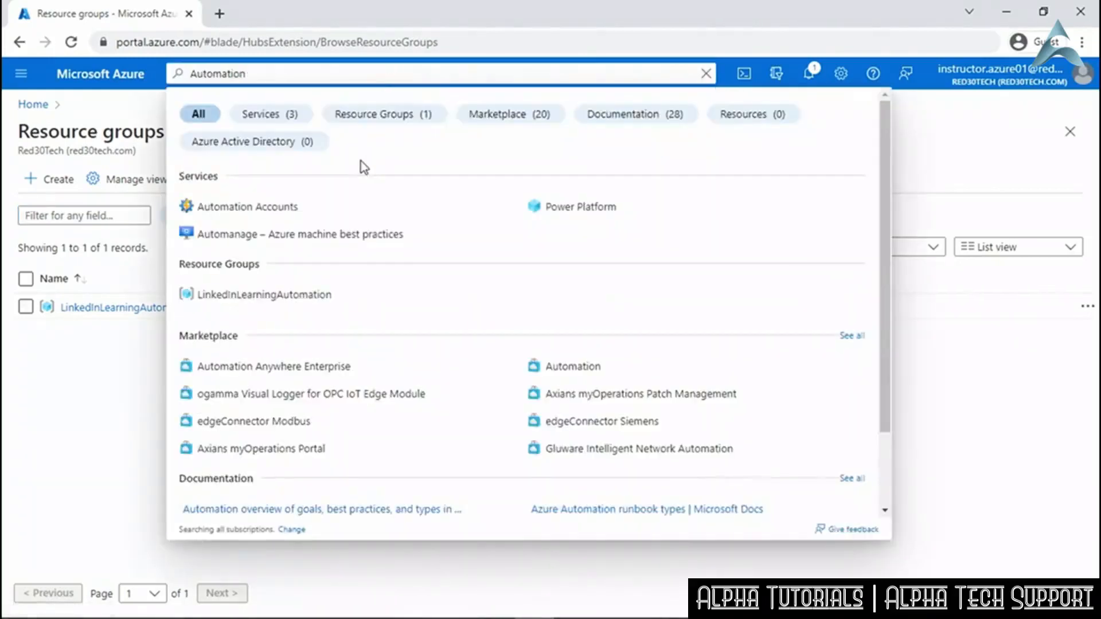
left_click(359, 212)
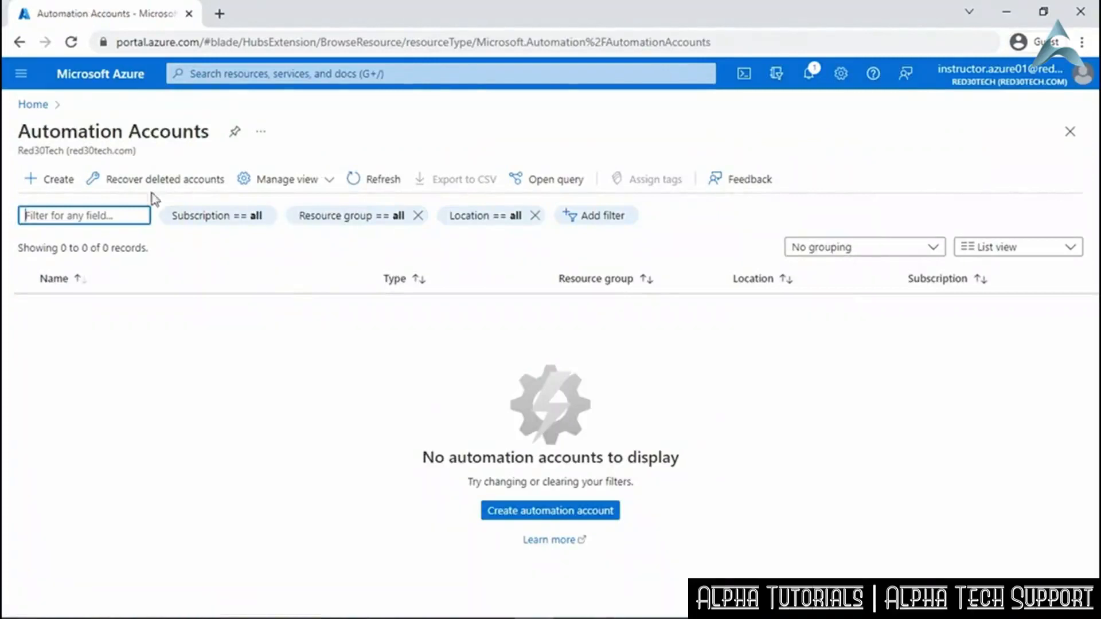
left_click(51, 182)
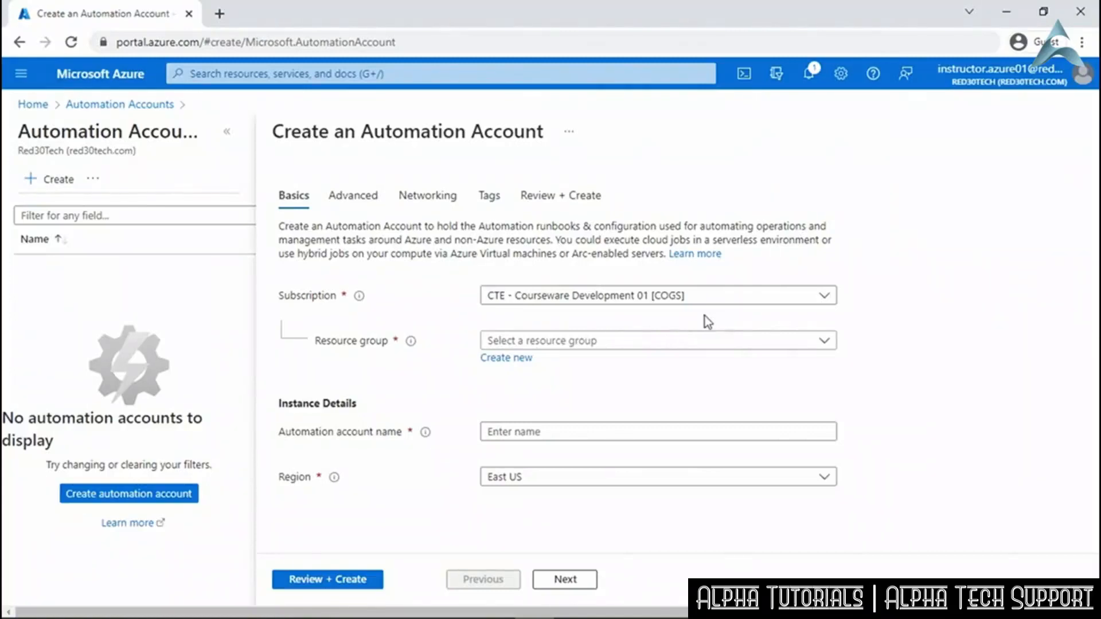
Name the account LinkedInAutomation in resource group LinkedInLearningAutomation and proceed to the Advanced tab.
left_click(826, 344)
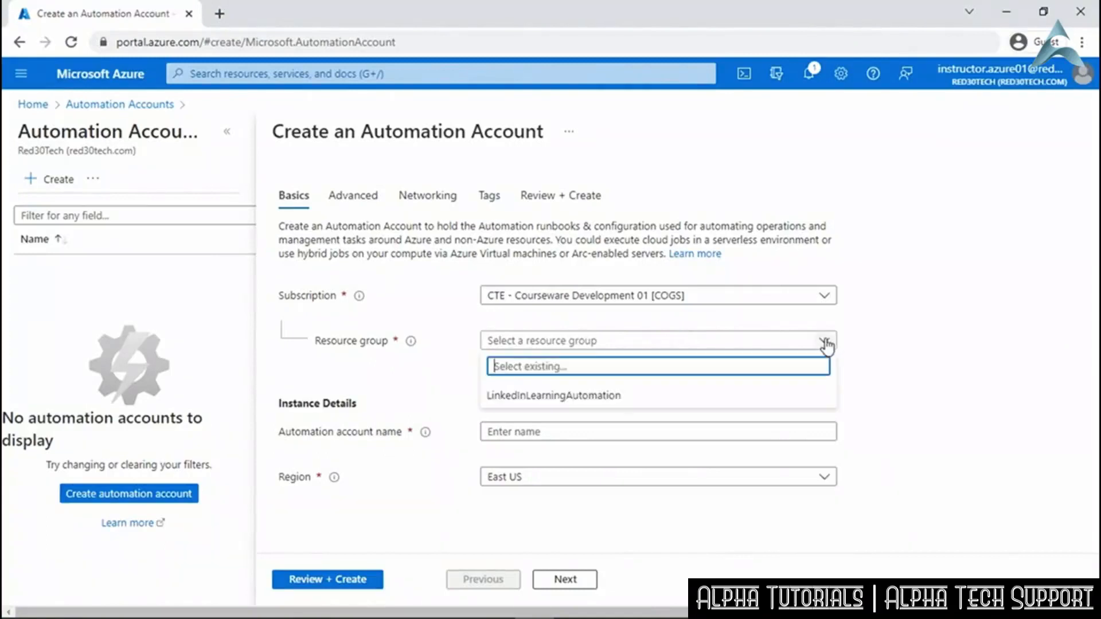
left_click(627, 399)
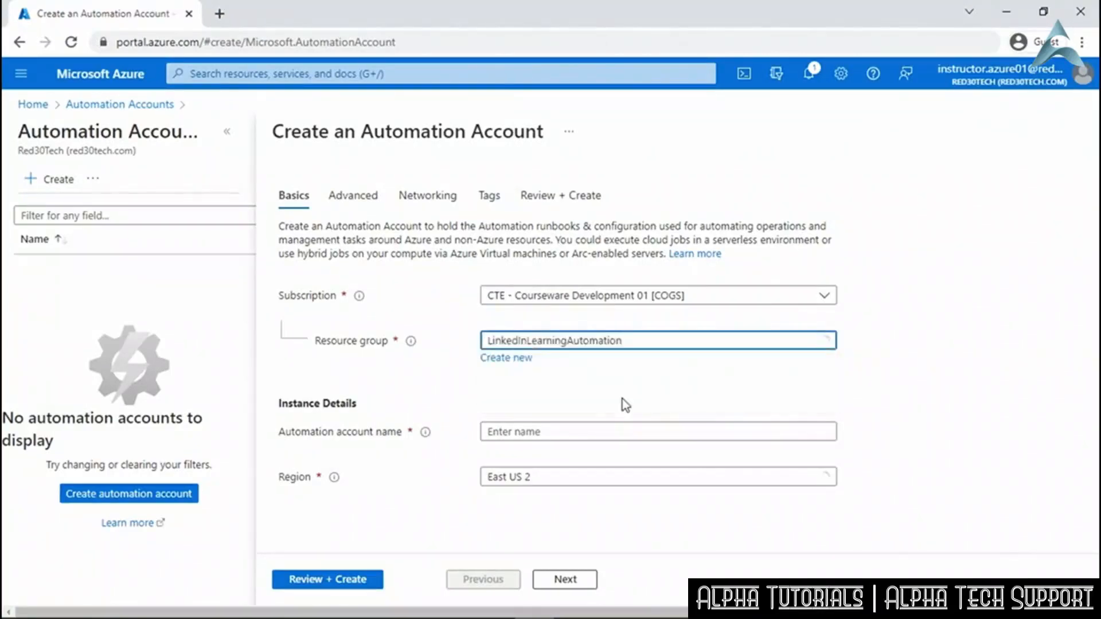
left_click(597, 433)
type("L")
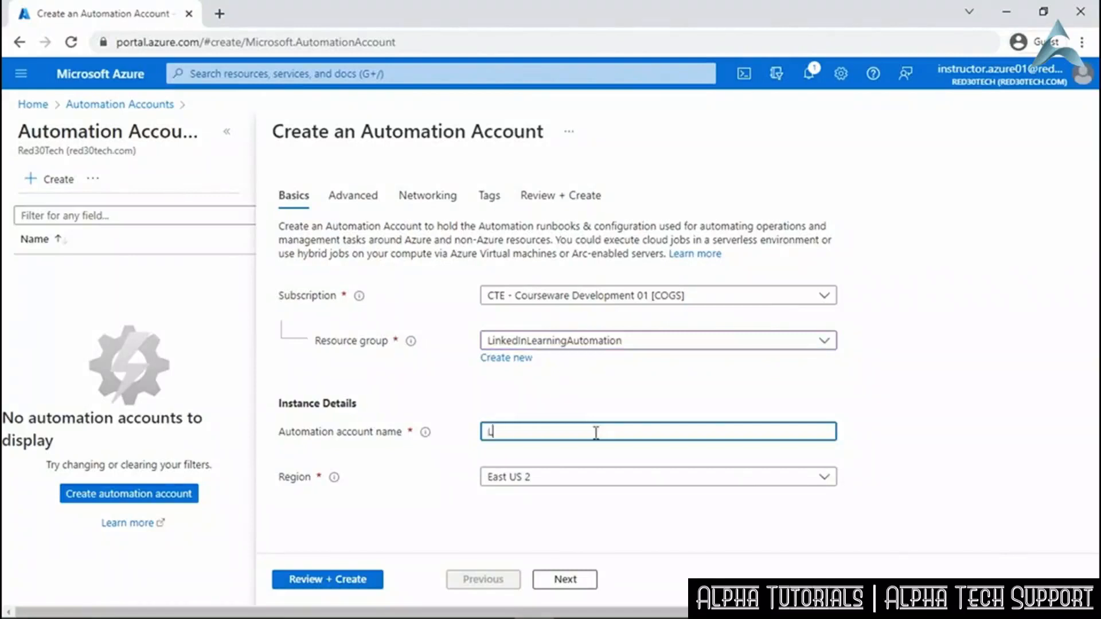
type("inkedInAutomation")
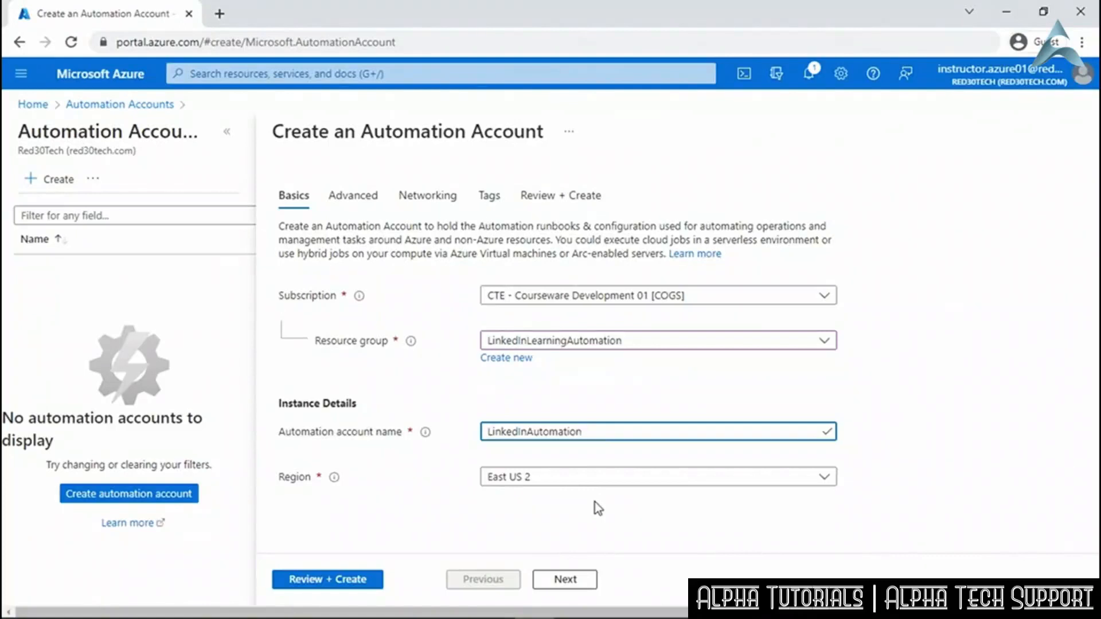
left_click(573, 581)
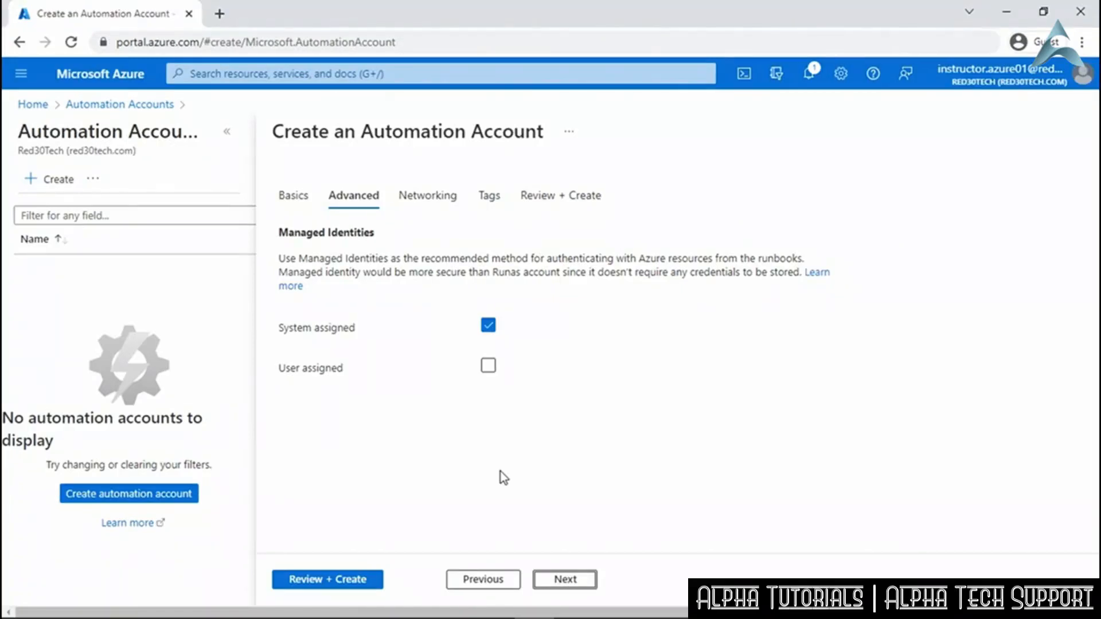
Keep Public access on the Networking tab and go to Review + Create.
left_click(566, 580)
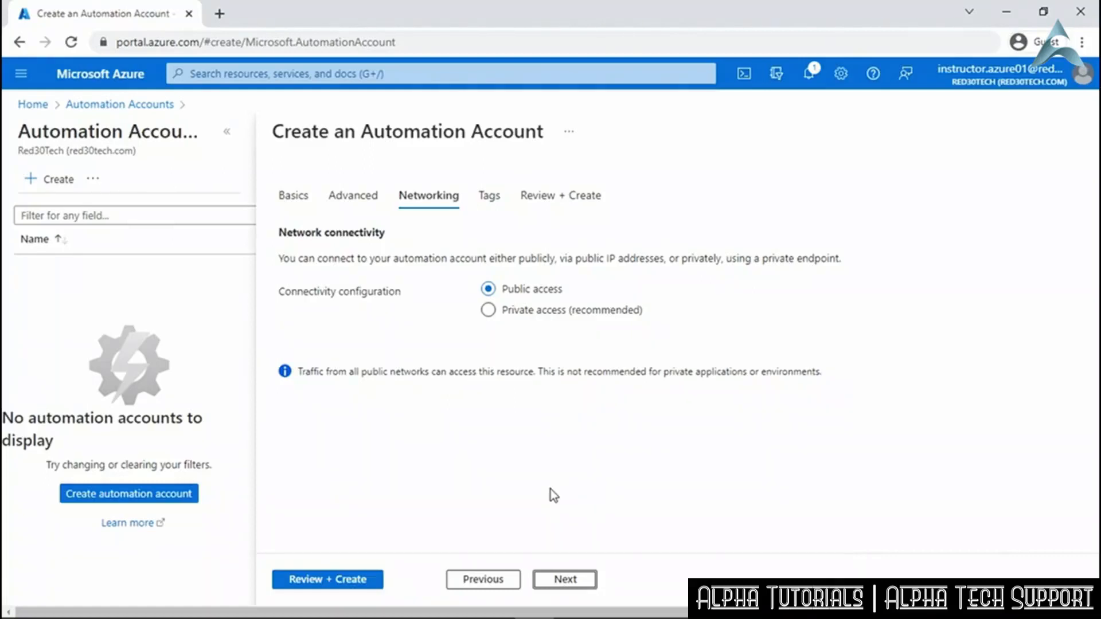
left_click(332, 581)
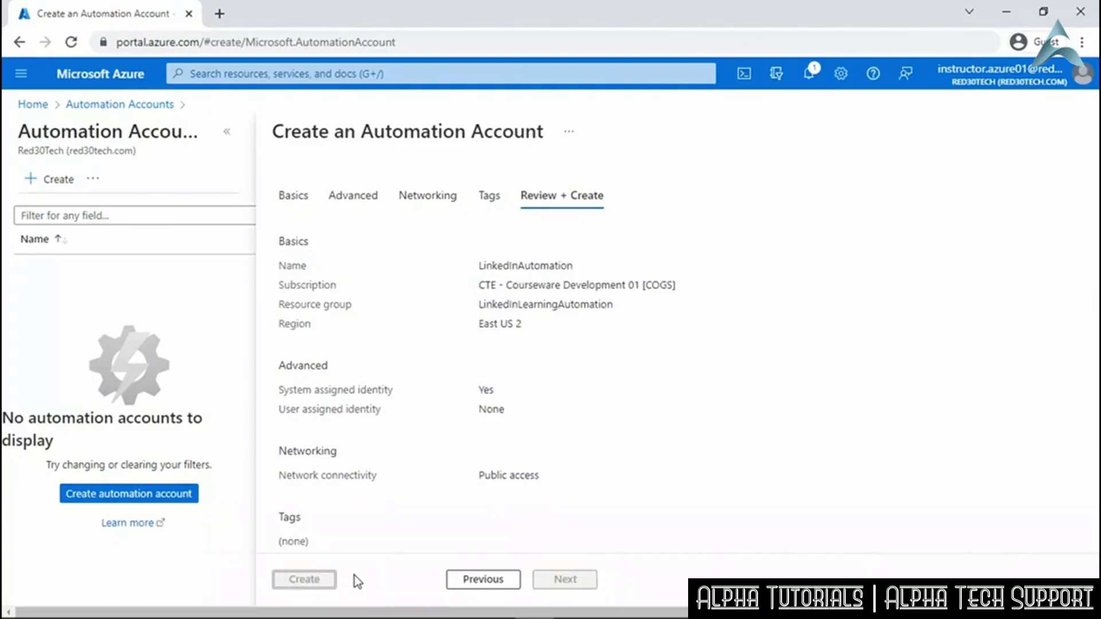
Create the LinkedInAutomation automation account and wait for the deployment to complete.
left_click(315, 580)
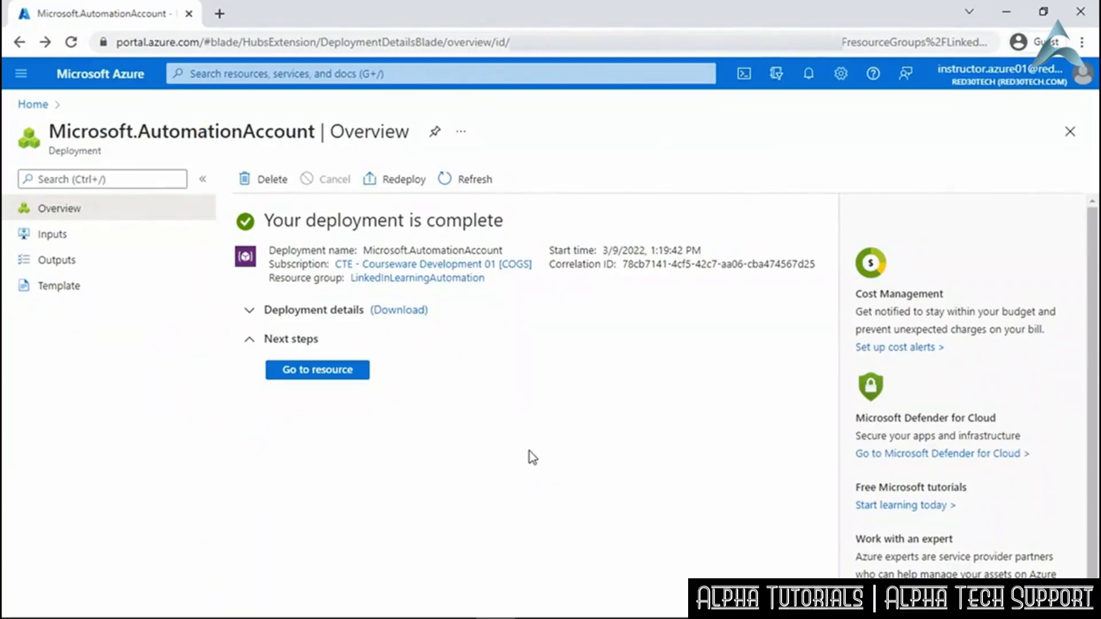
Go to the deployed LinkedInAutomation resource and scroll down its left menu.
left_click(309, 374)
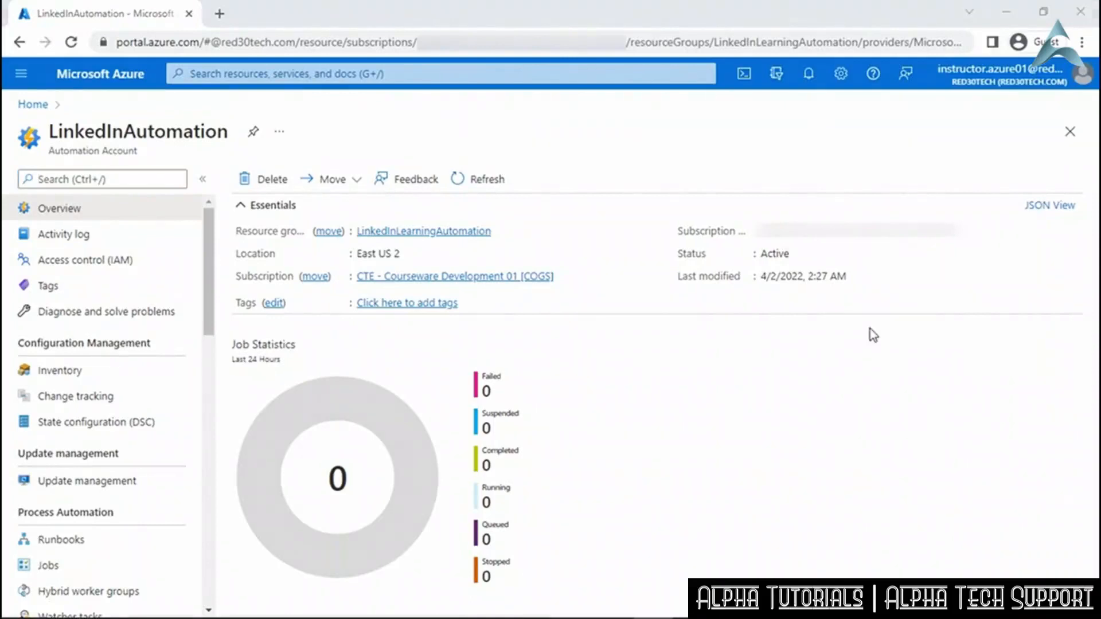
left_click_drag(208, 315, 208, 358)
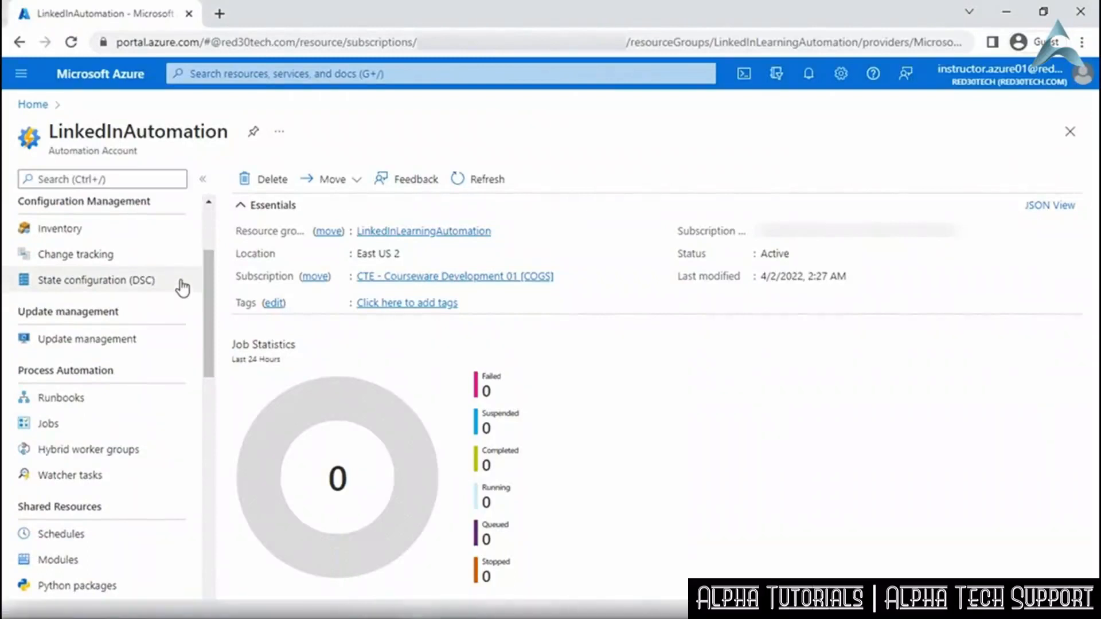
Open State configuration (DSC) under Configuration Management.
left_click(182, 284)
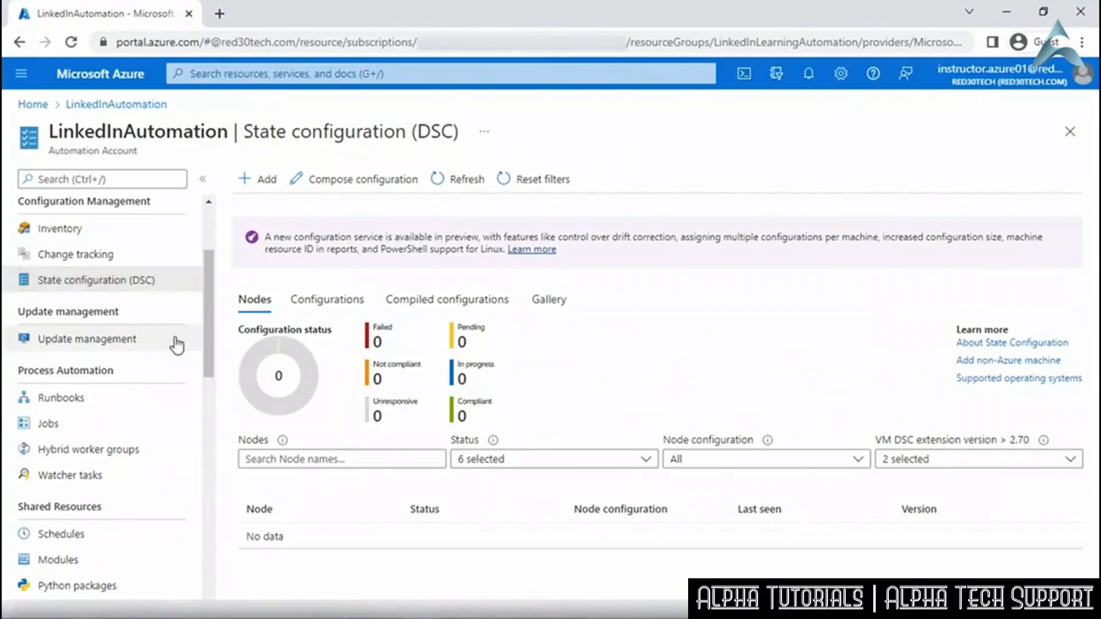
Open the Update management page from the left menu.
left_click(176, 343)
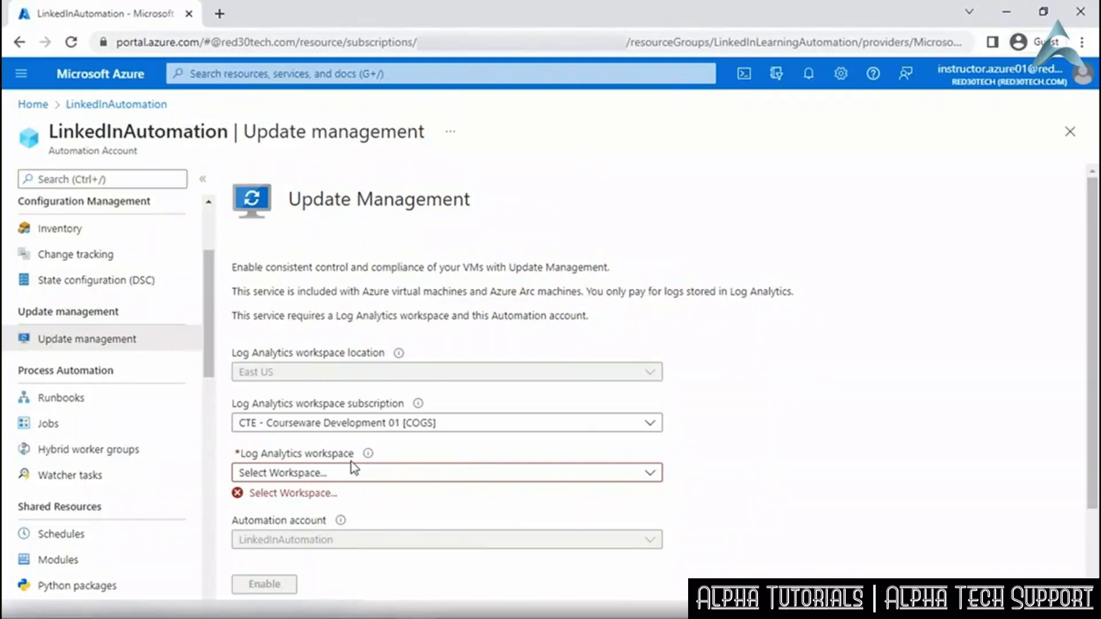
Open Runbooks under Process Automation and begin a new runbook with + Create a runbook.
left_click(163, 408)
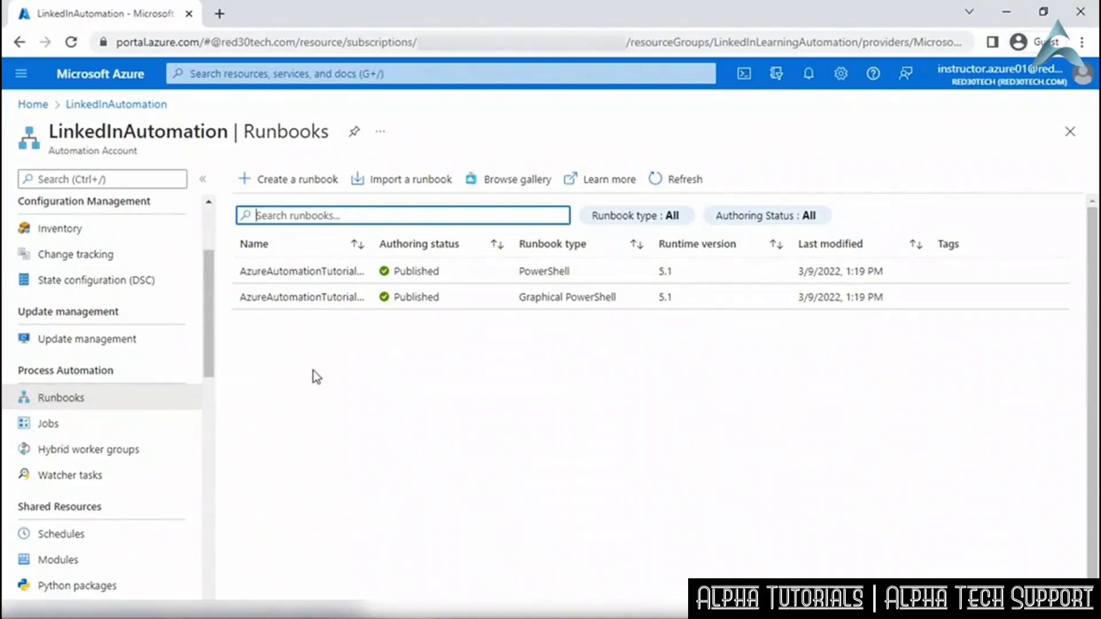
left_click(317, 182)
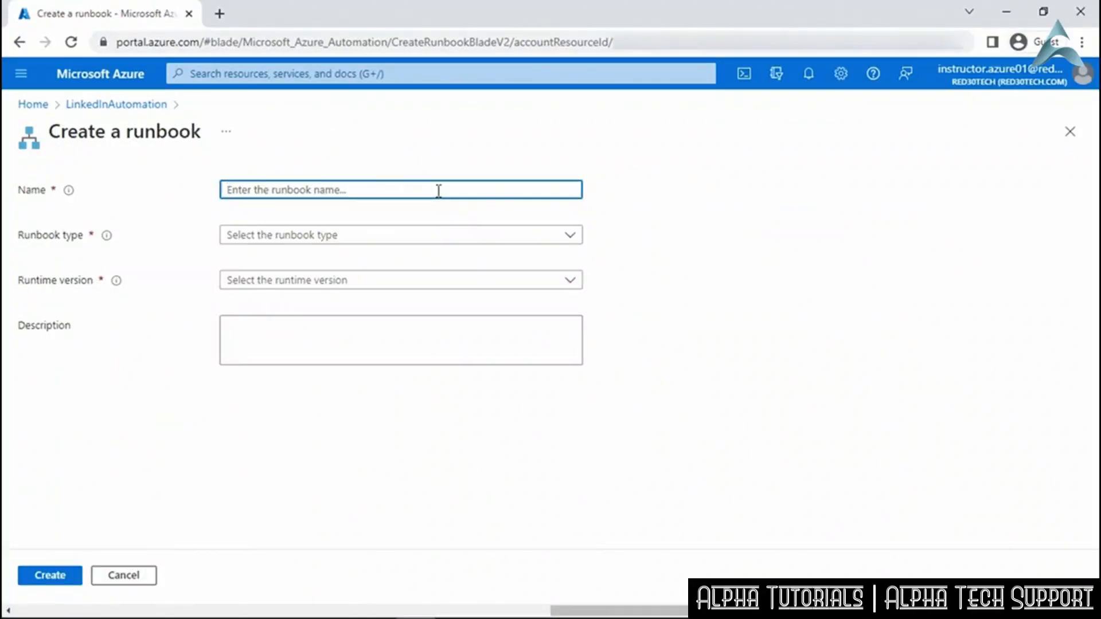
Set the runbook type to PowerShell, then discard the unsaved runbook and return to LinkedInAutomation.
left_click(532, 240)
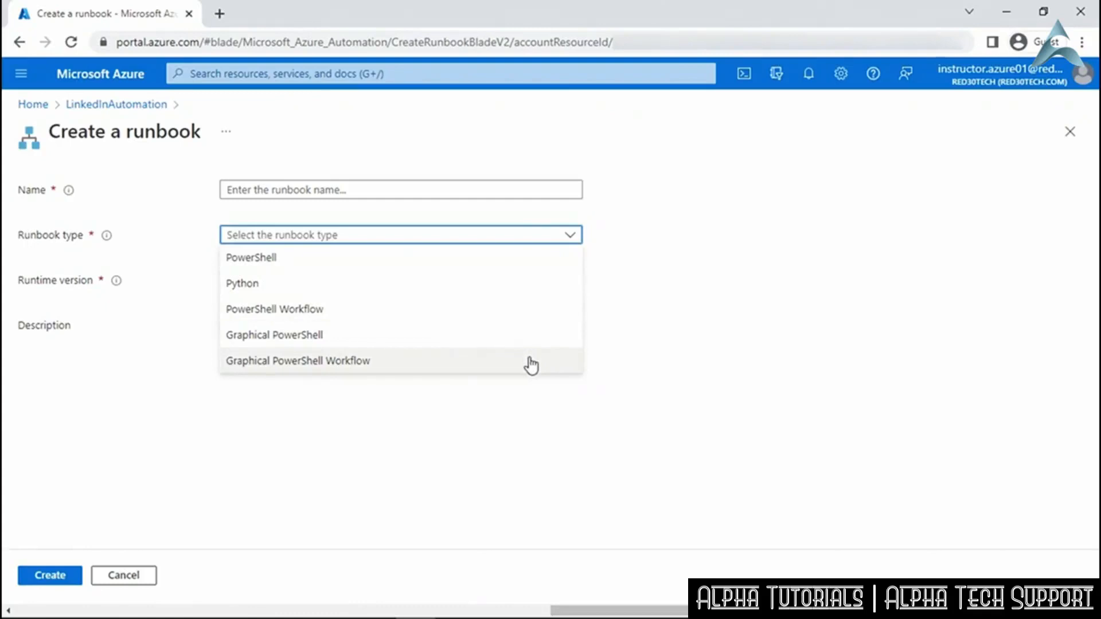
left_click(522, 265)
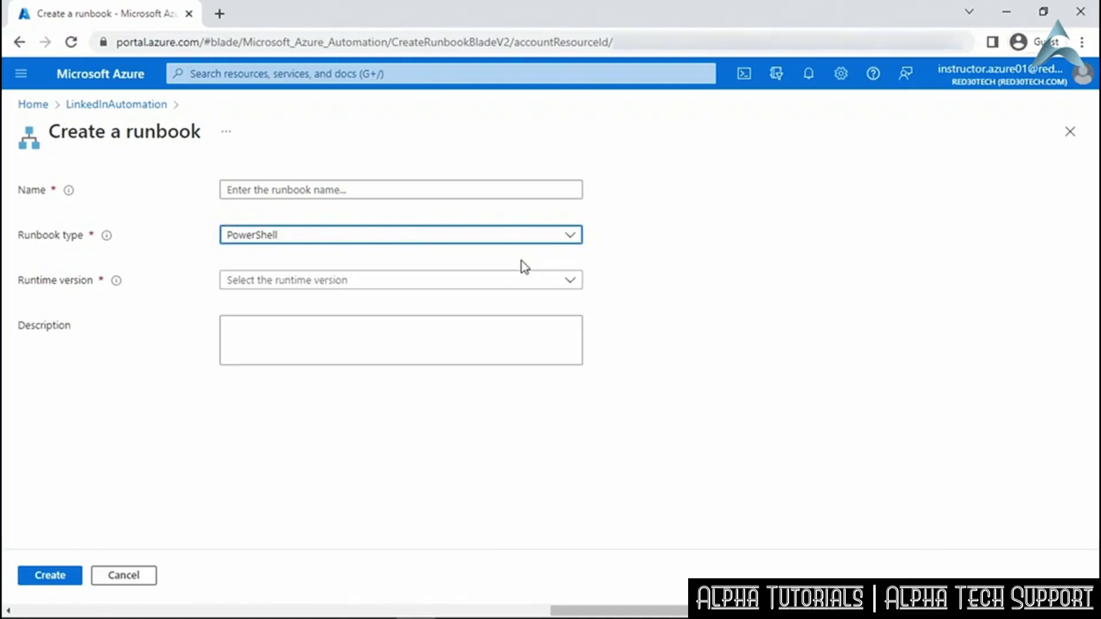
left_click(524, 282)
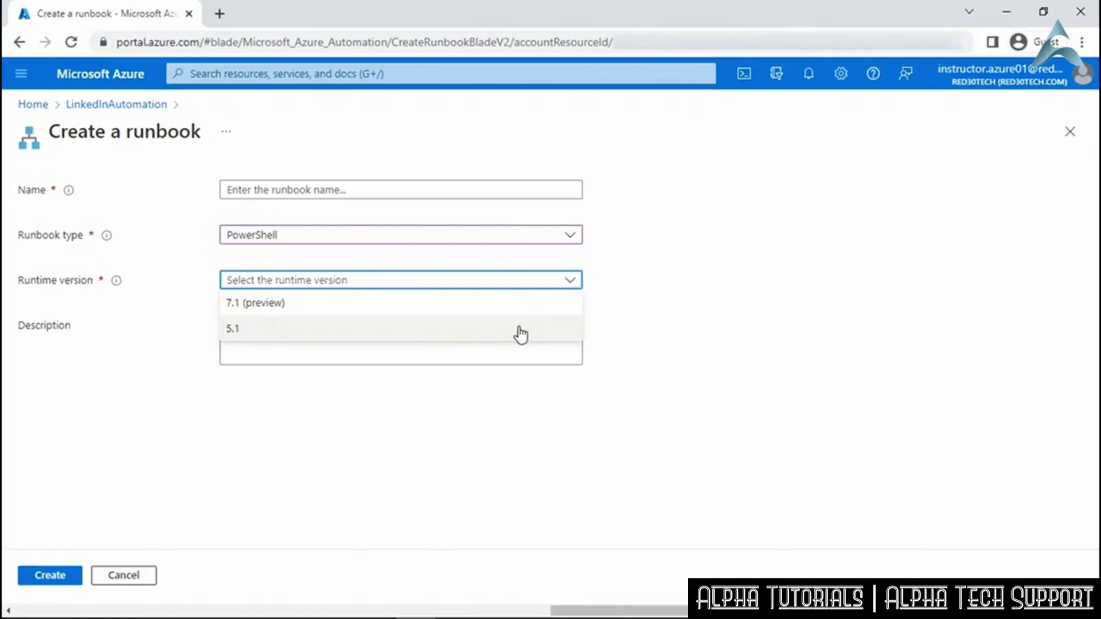
left_click(625, 324)
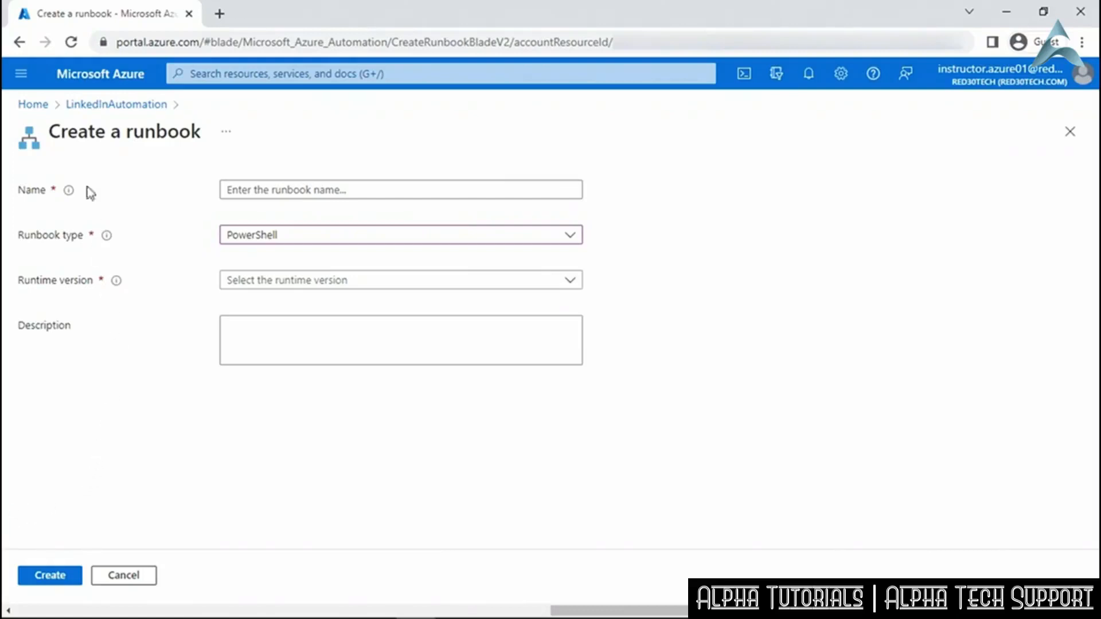
left_click(88, 107)
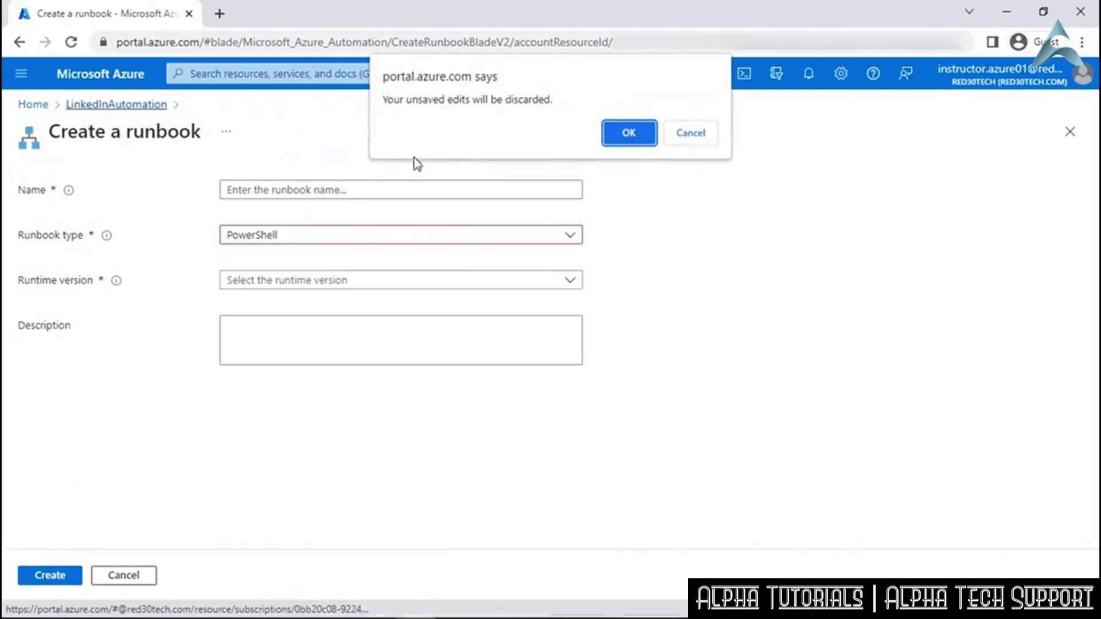
left_click(630, 136)
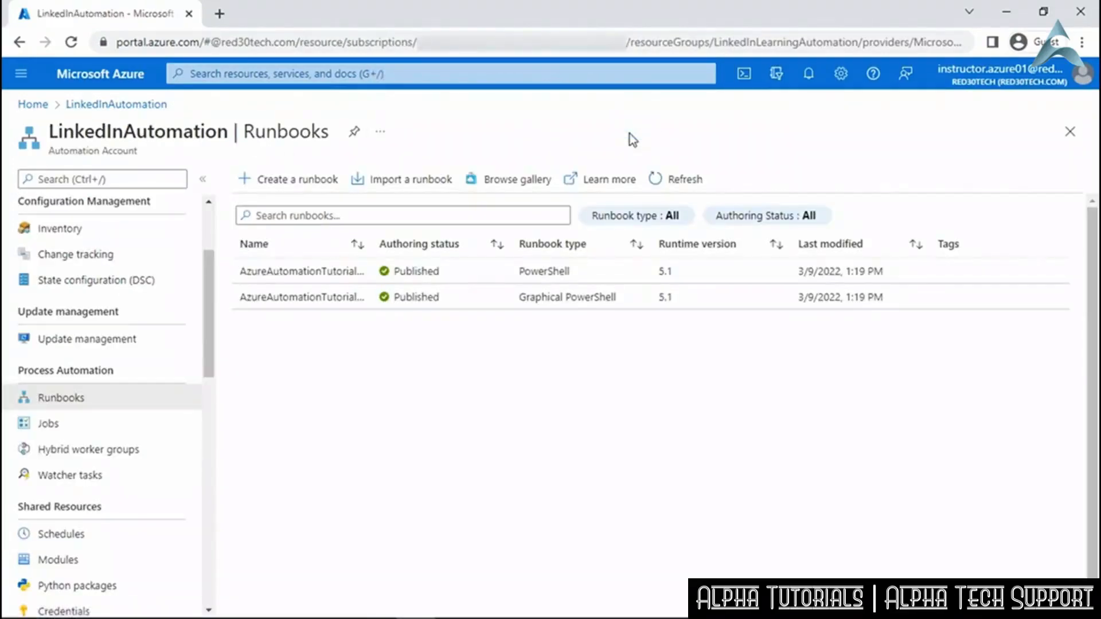
Import a runbook using the Browse from gallery source and open the runbook gallery.
left_click(411, 185)
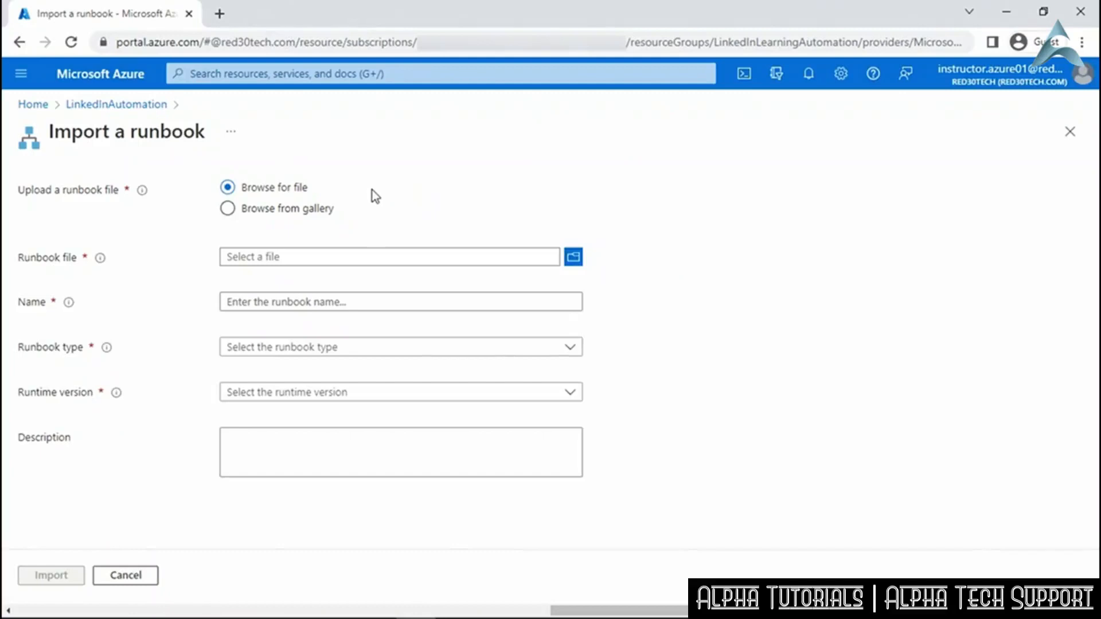
left_click(322, 210)
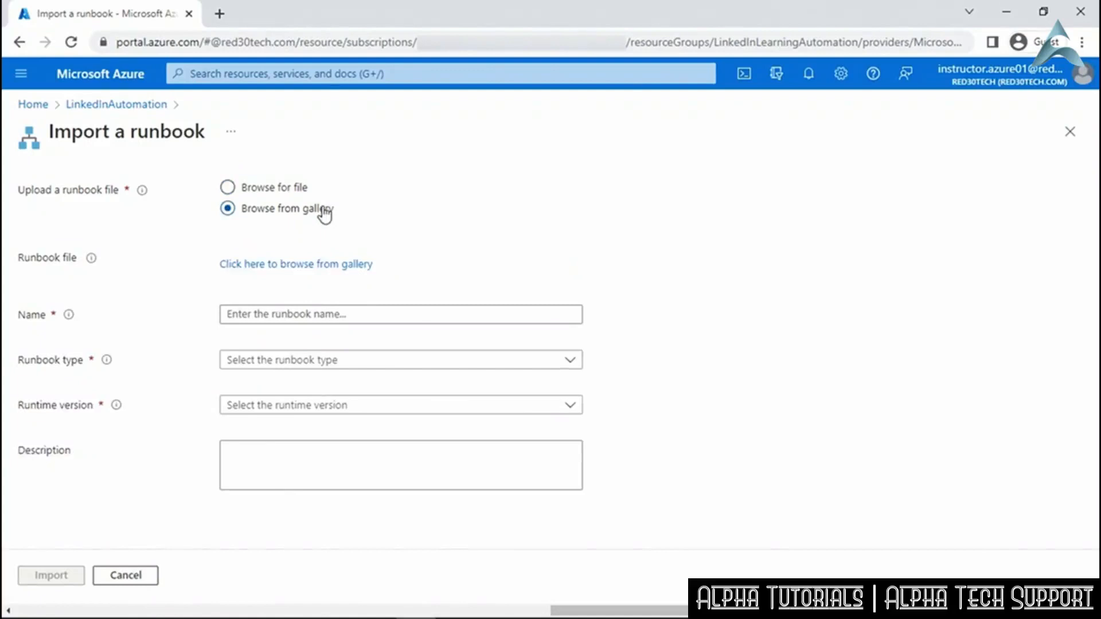
left_click(331, 267)
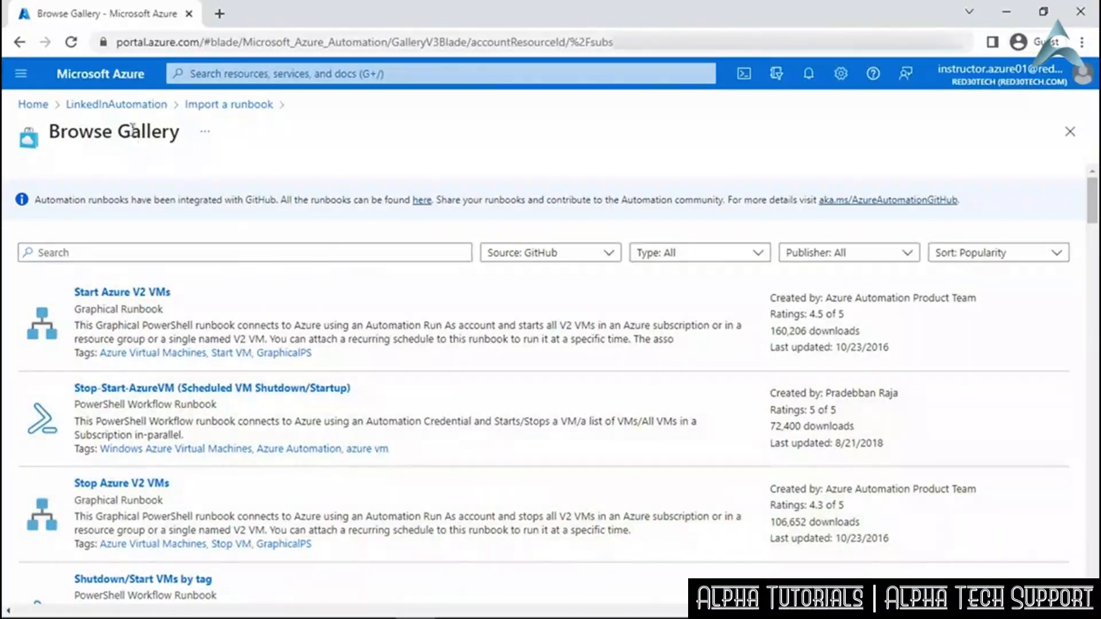
Discard the unsaved gallery import, preview the runbook gallery, then go back to LinkedInAutomation's runbooks.
left_click(126, 105)
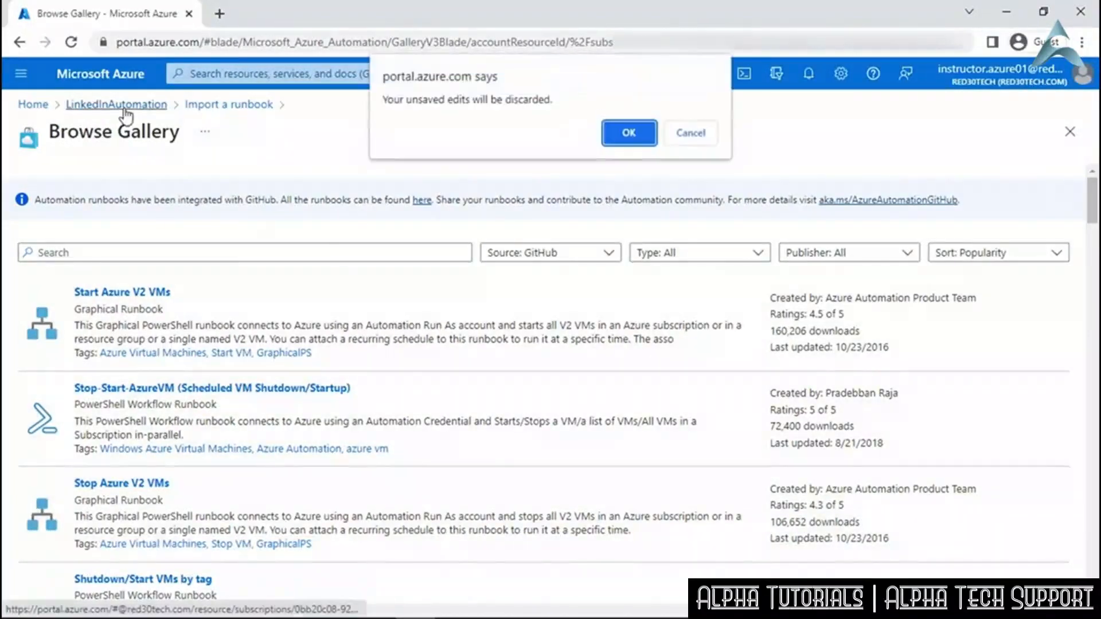
left_click(625, 131)
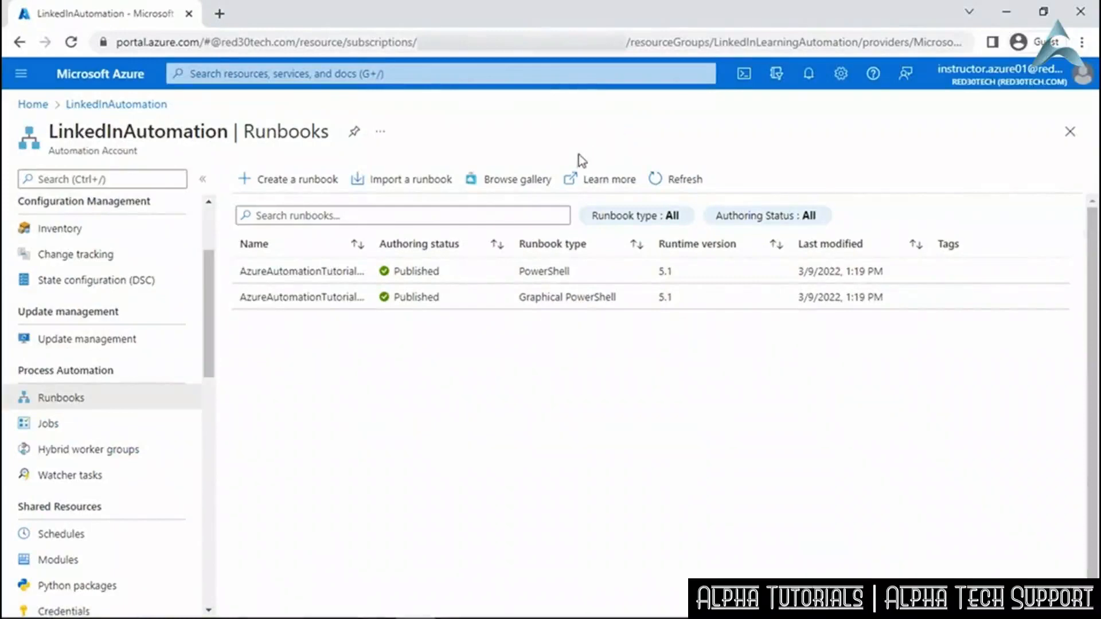
left_click(534, 183)
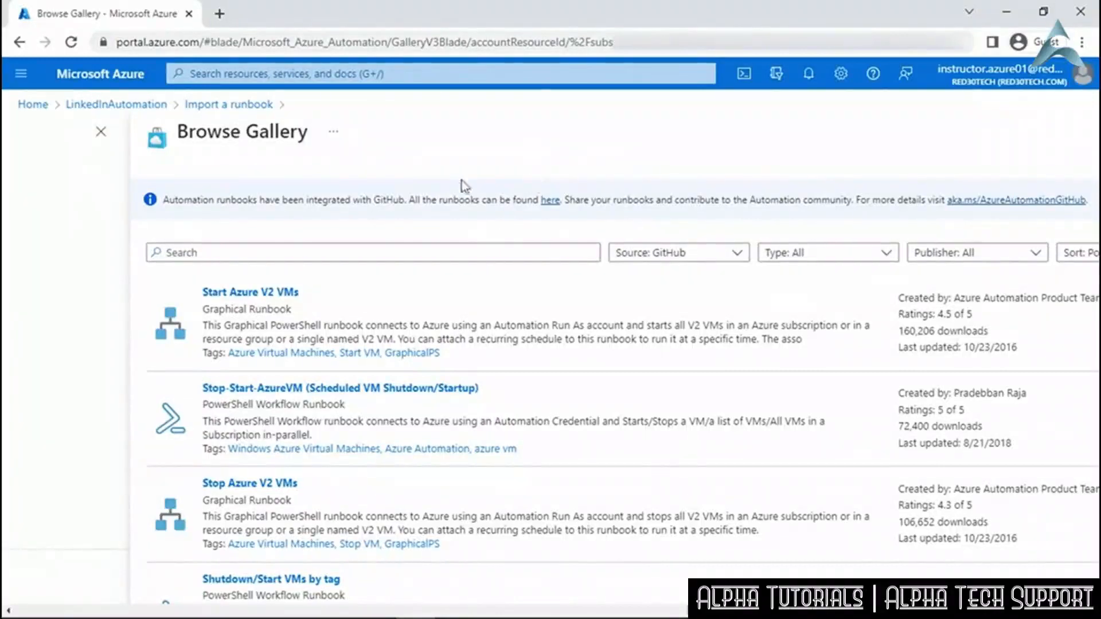
left_click(131, 106)
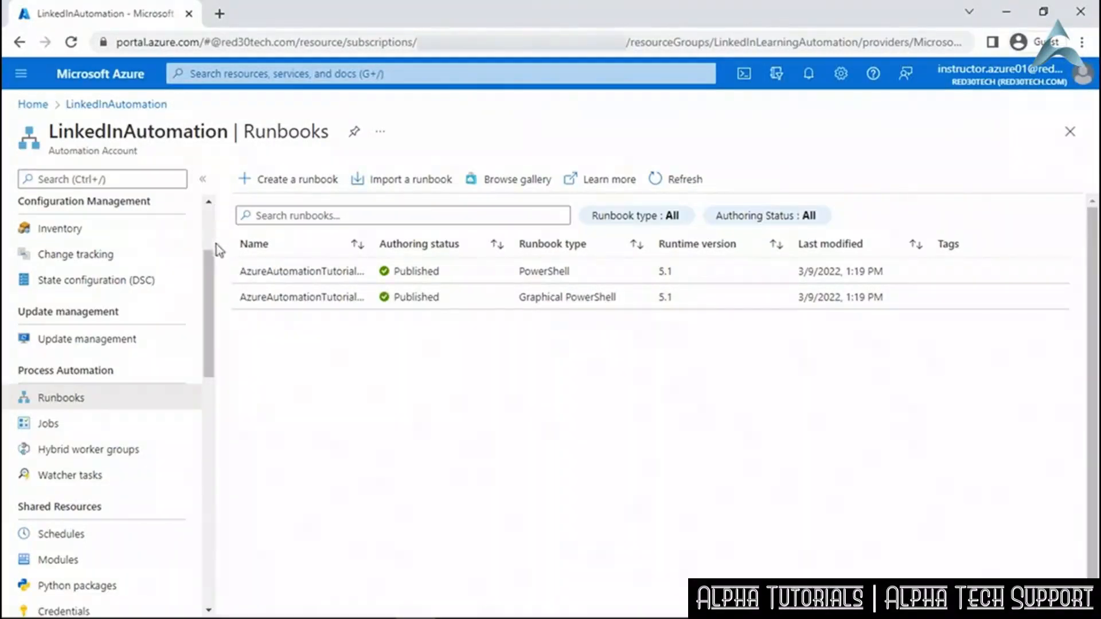
Open the Schedules page under Shared Resources, which lists no schedules.
left_click_drag(211, 274, 211, 364)
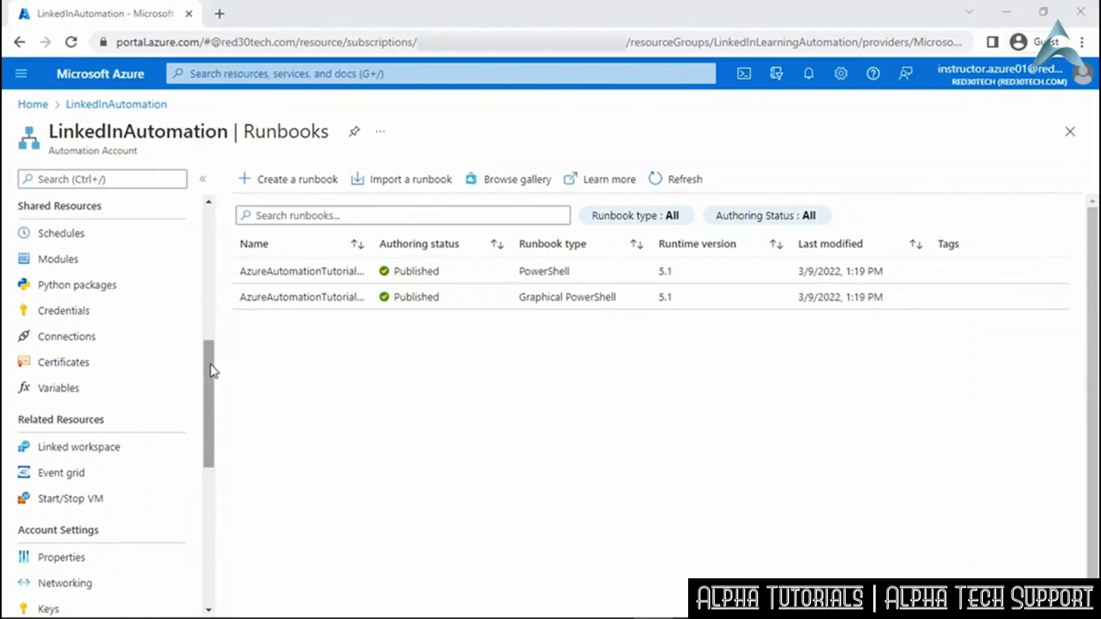
left_click(134, 244)
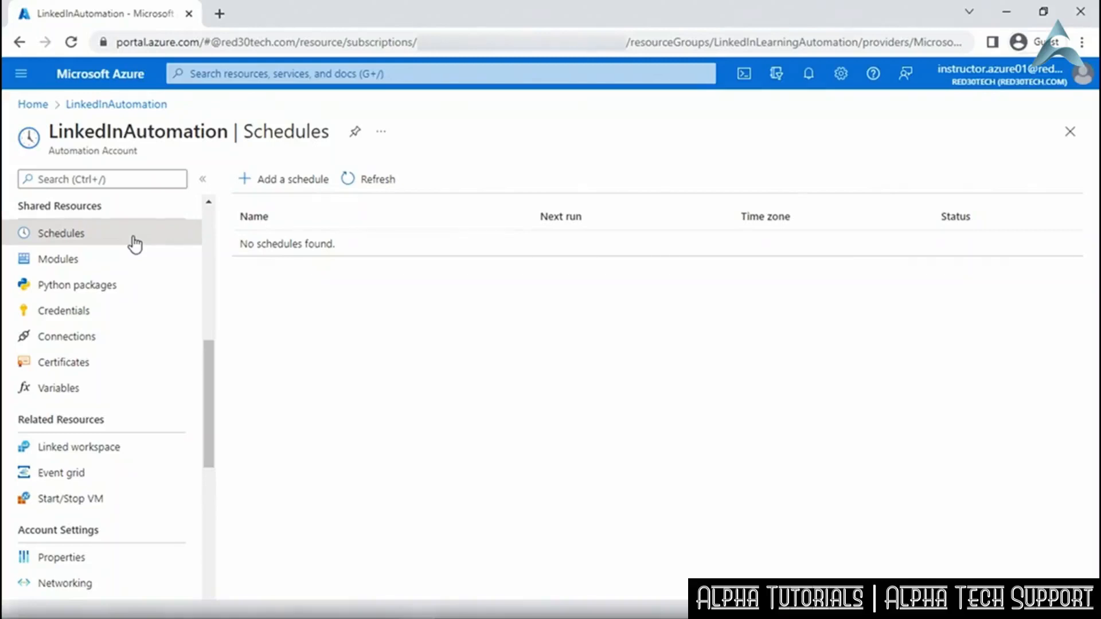
Browse the Modules, Python packages and empty Credentials pages, ending on the empty Variables page.
left_click(138, 265)
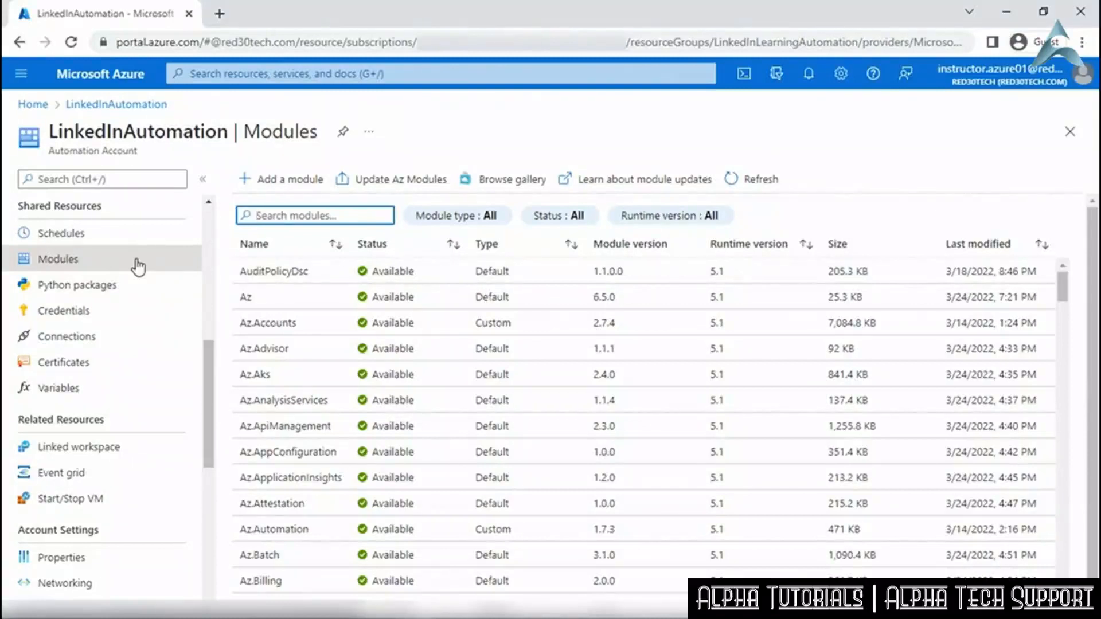
left_click(152, 289)
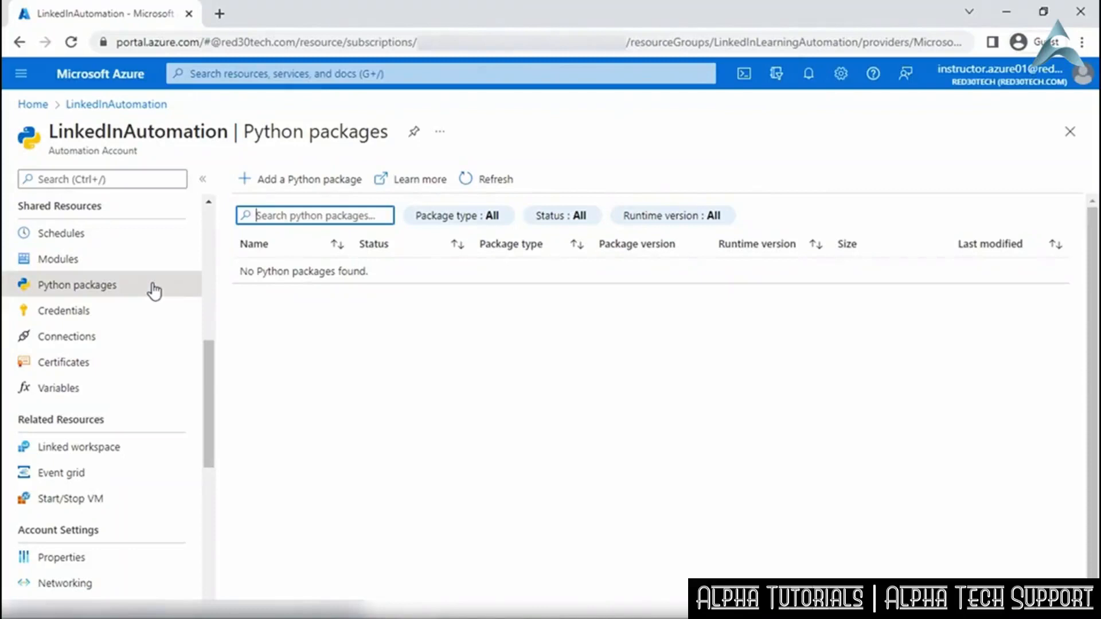
left_click(152, 321)
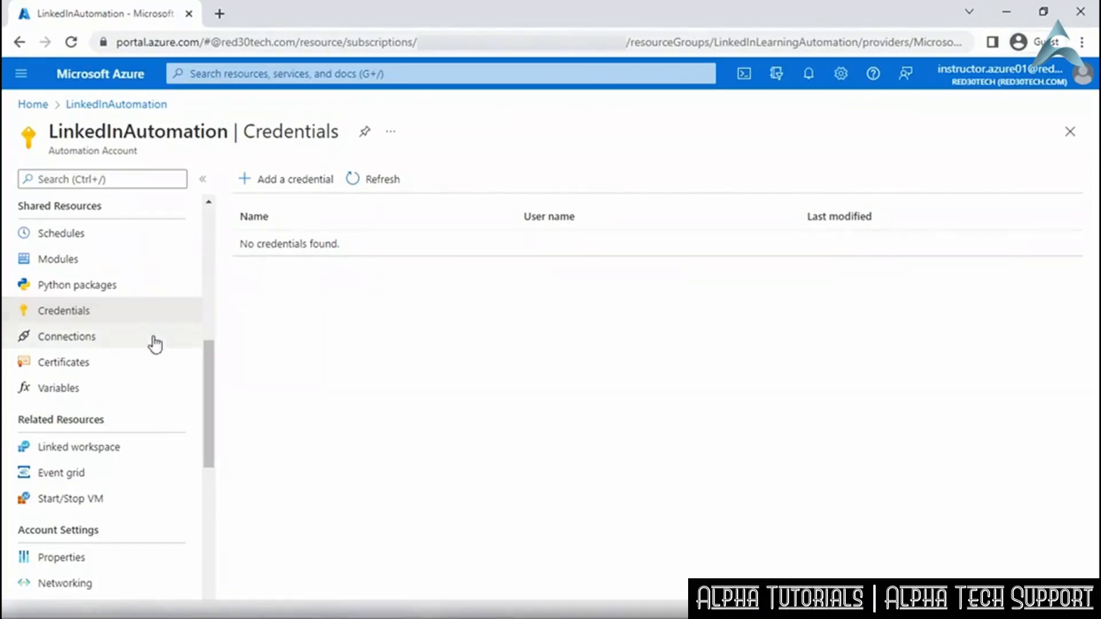
left_click(148, 394)
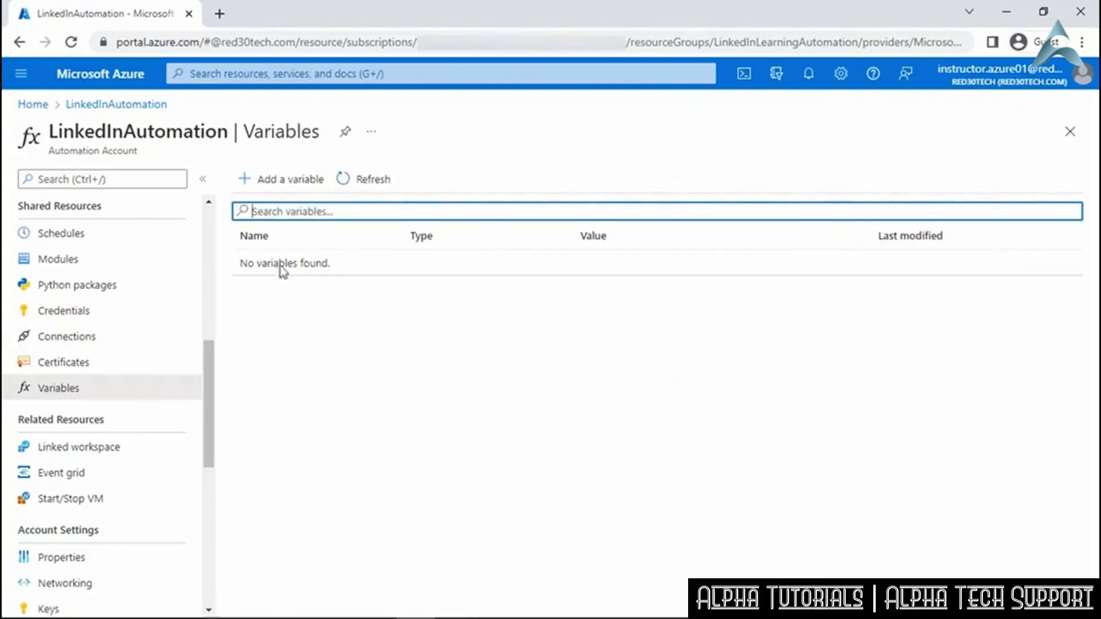
Start a new variable, abandon it, and view Linked workspace showing no Log Analytics link.
left_click(291, 182)
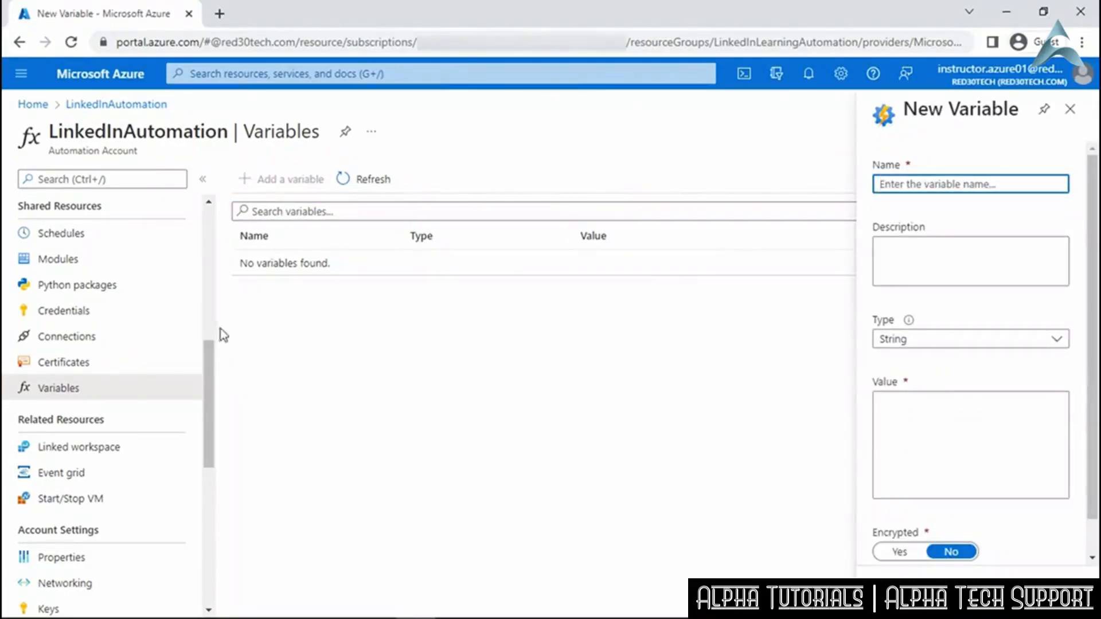
left_click_drag(214, 355, 211, 422)
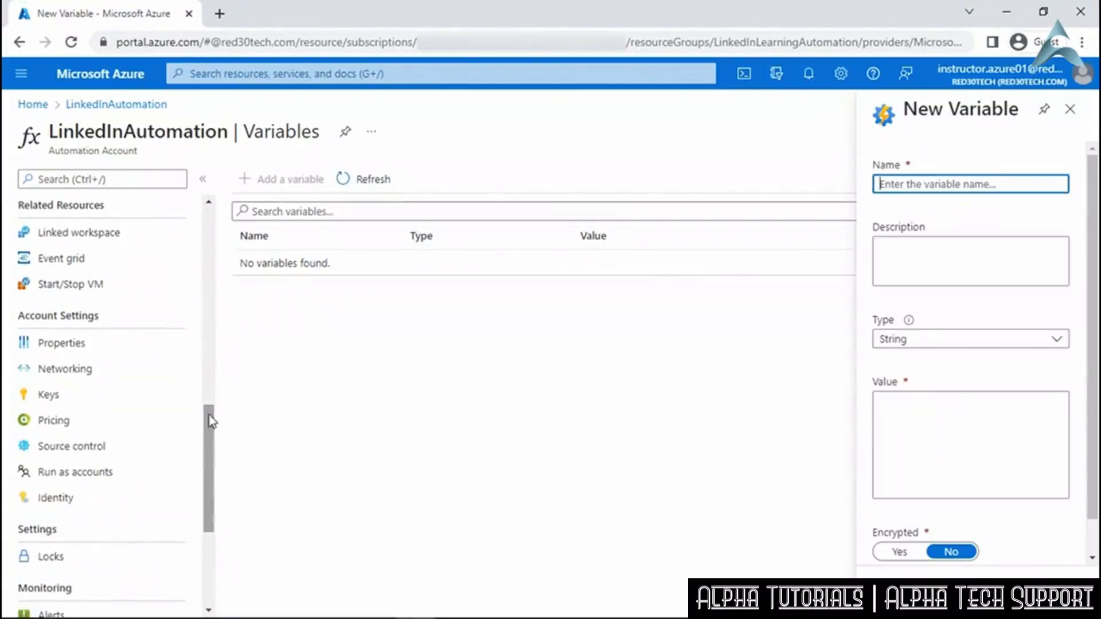
left_click(174, 238)
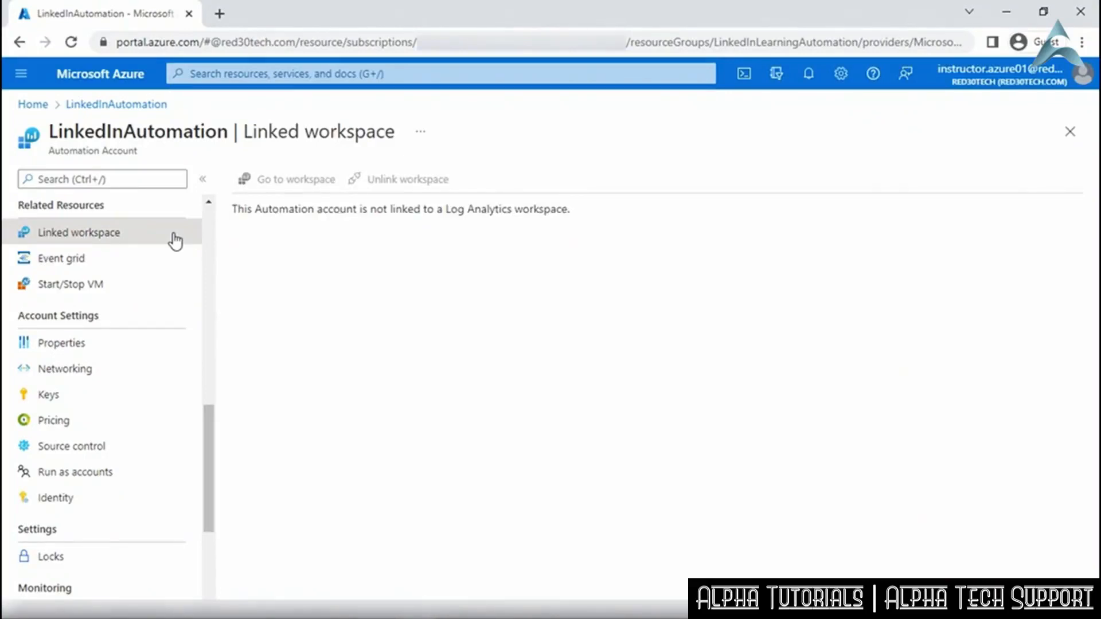
View the Event grid page, which reports no event subscriptions for Event Hubs Namespaces in West Central US.
left_click(173, 259)
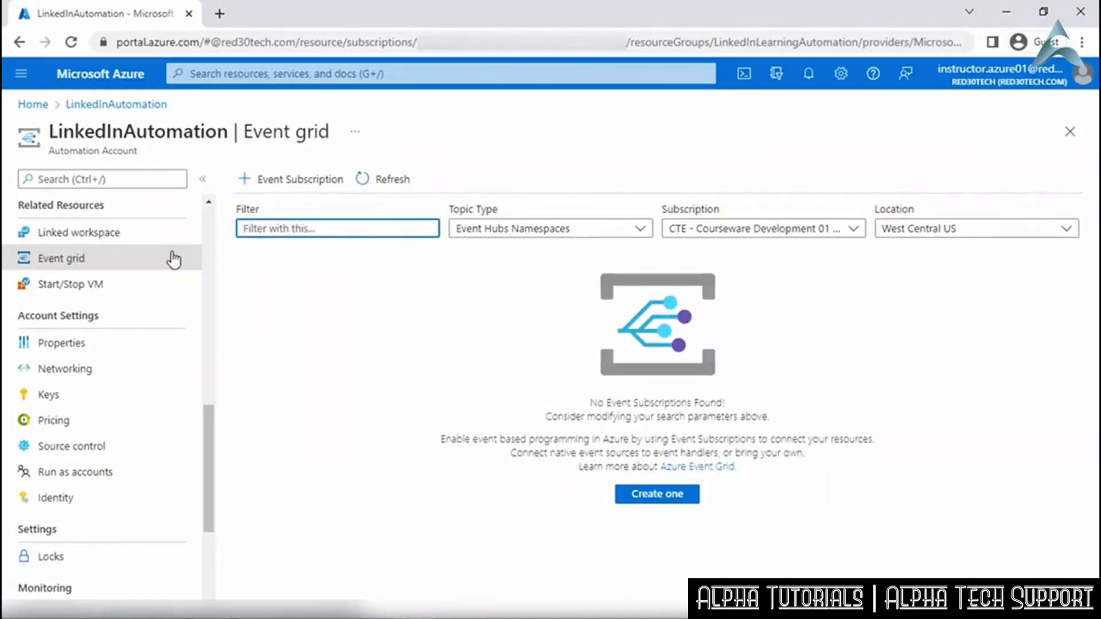
left_click_drag(212, 423, 211, 449)
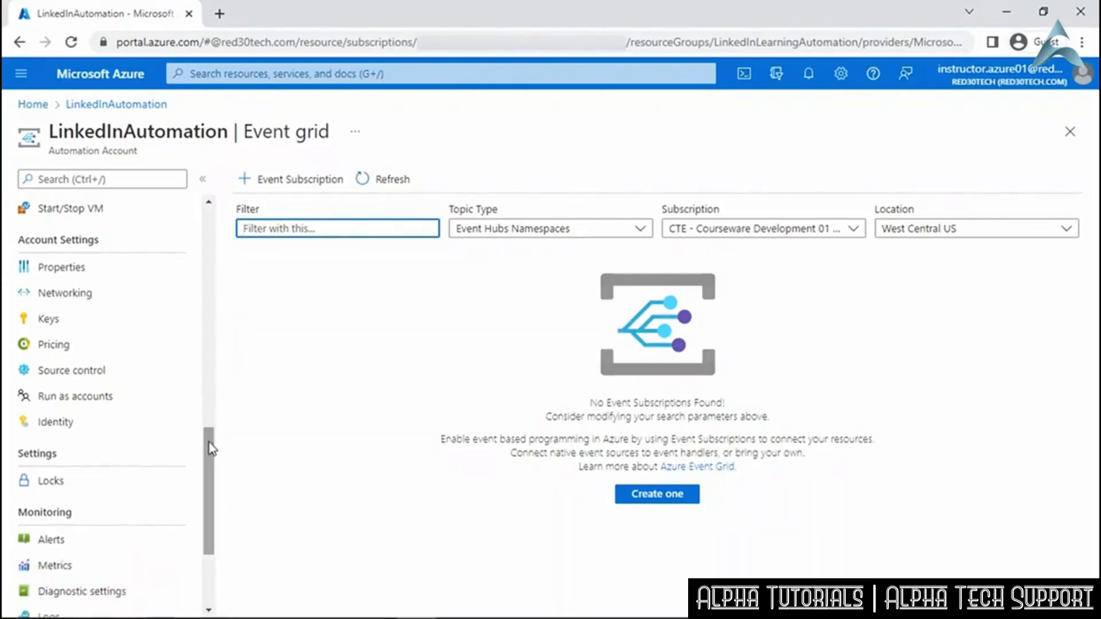
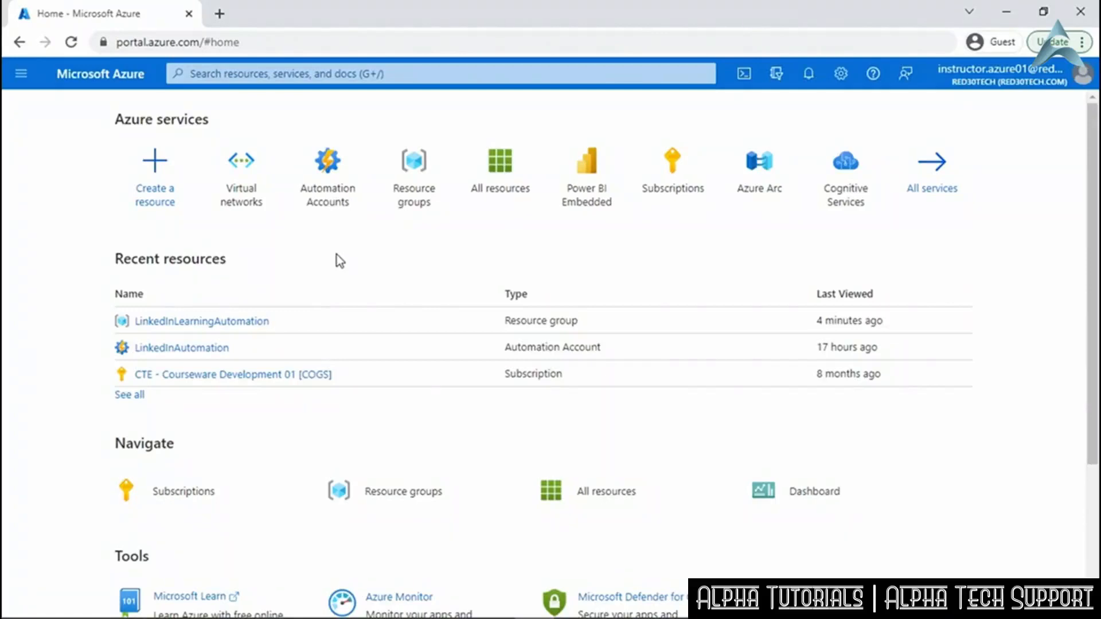
Start a new virtual network from the empty Virtual networks list.
left_click(246, 172)
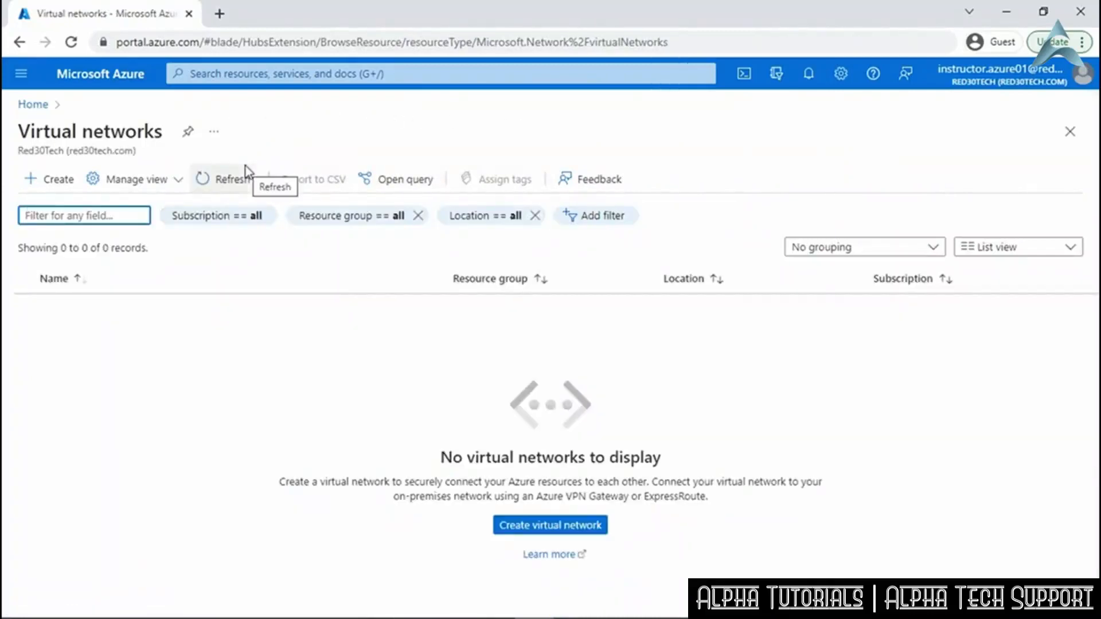
left_click(60, 179)
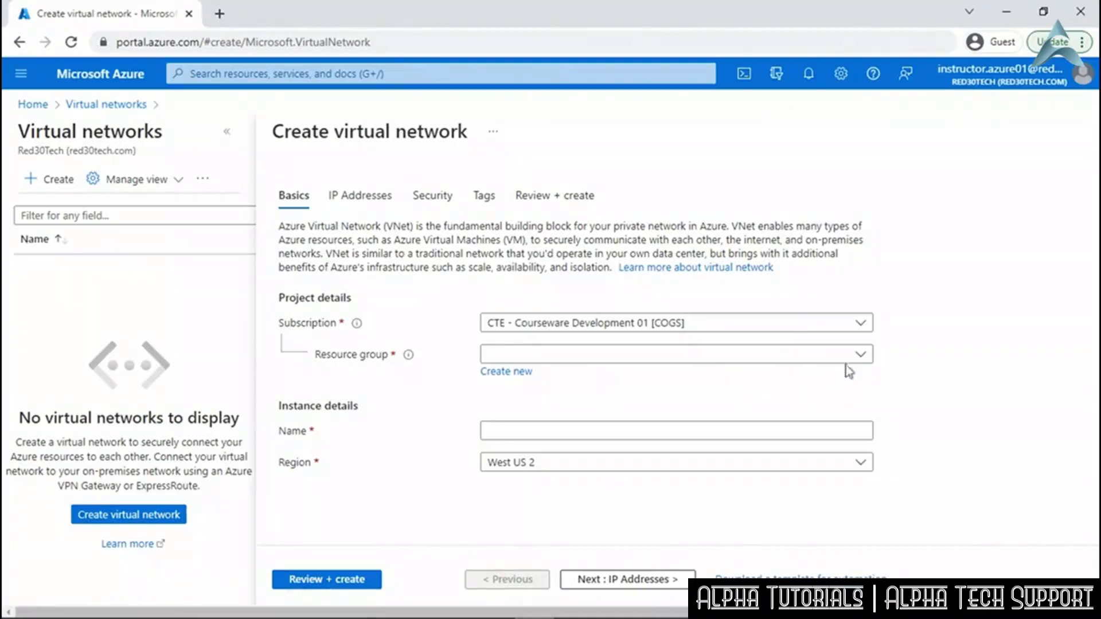
Set up LinkedInVNet in LinkedInLearningAutomation with default 10.0.0.0/16 addressing, and pass validation.
left_click(867, 358)
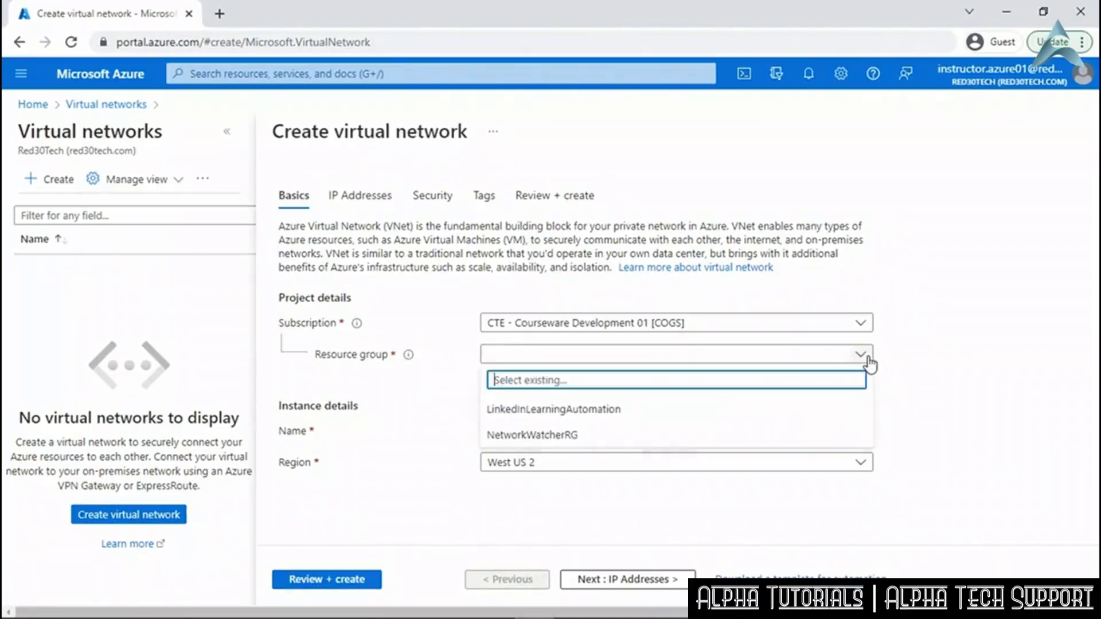
left_click(619, 409)
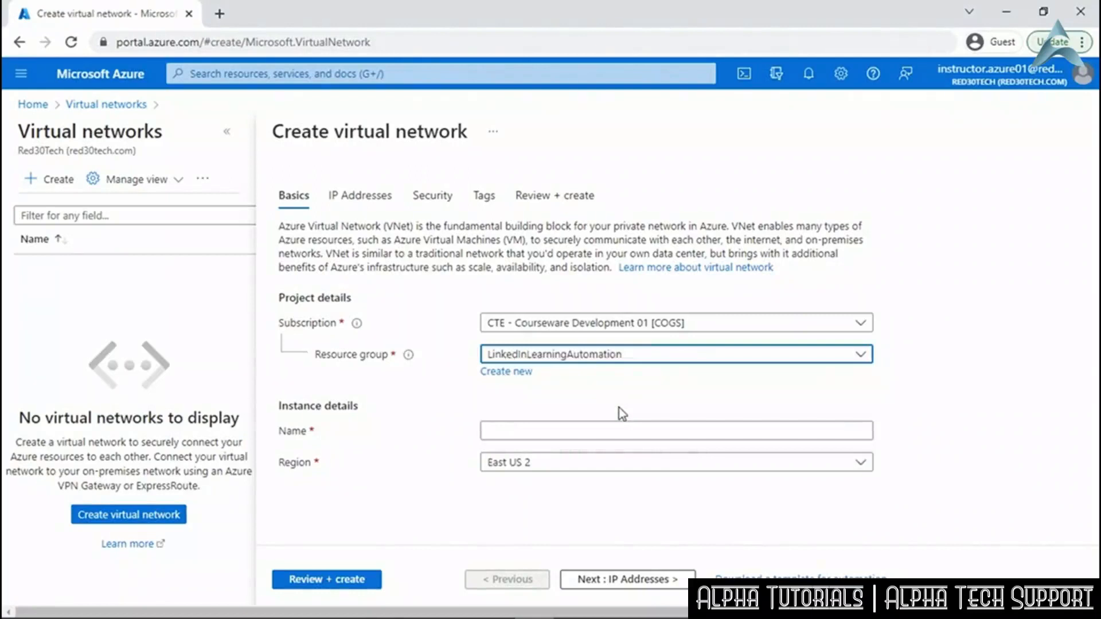
left_click(615, 433)
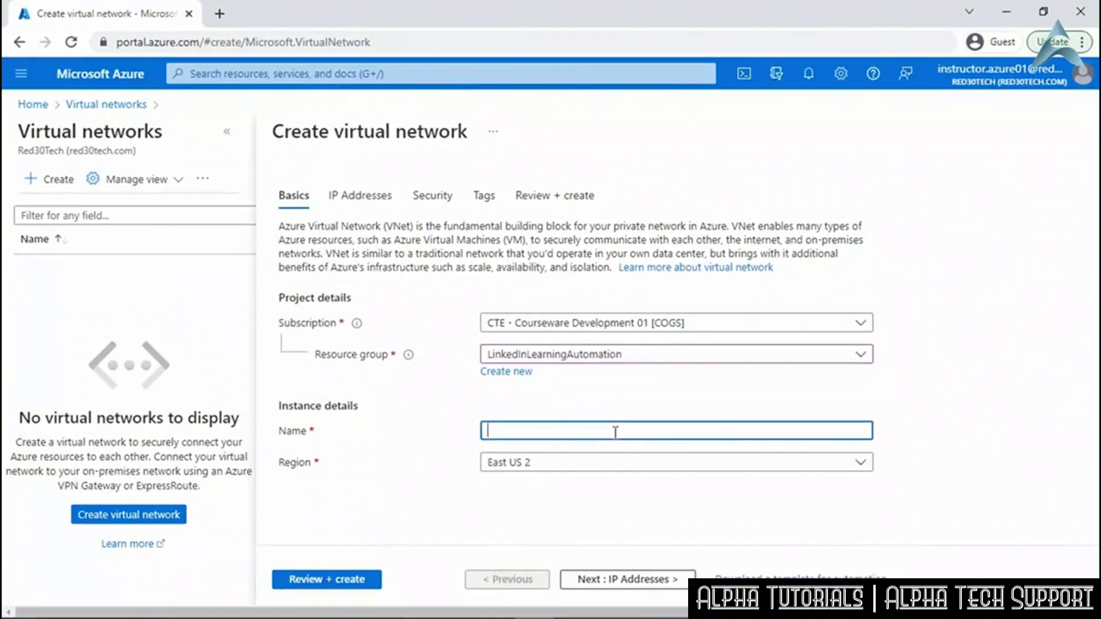
type("LinkedInVNet")
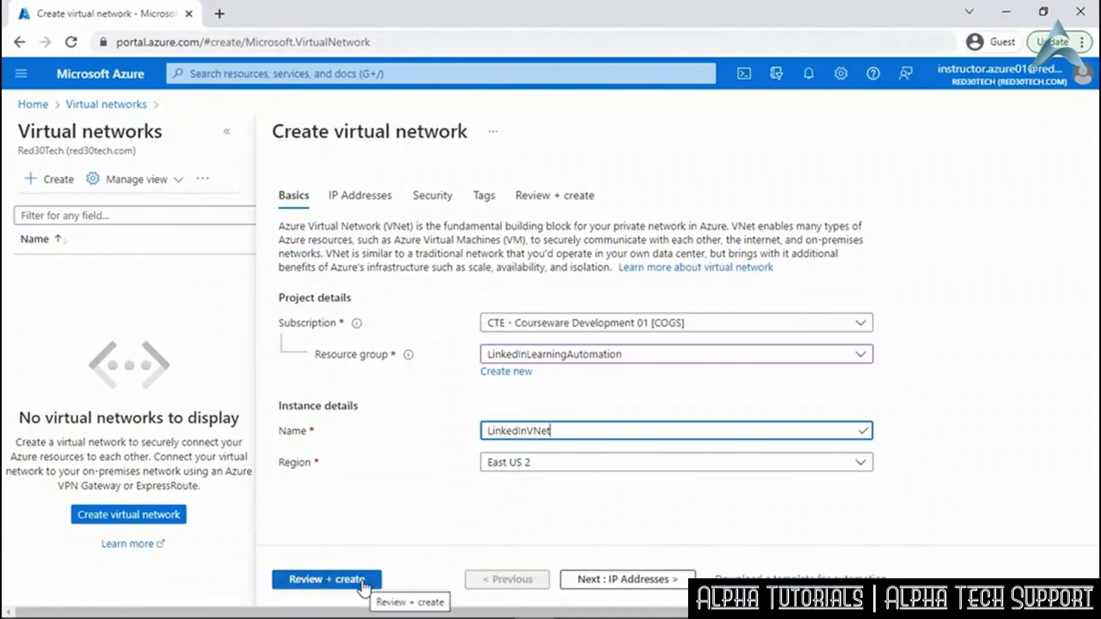
left_click(622, 585)
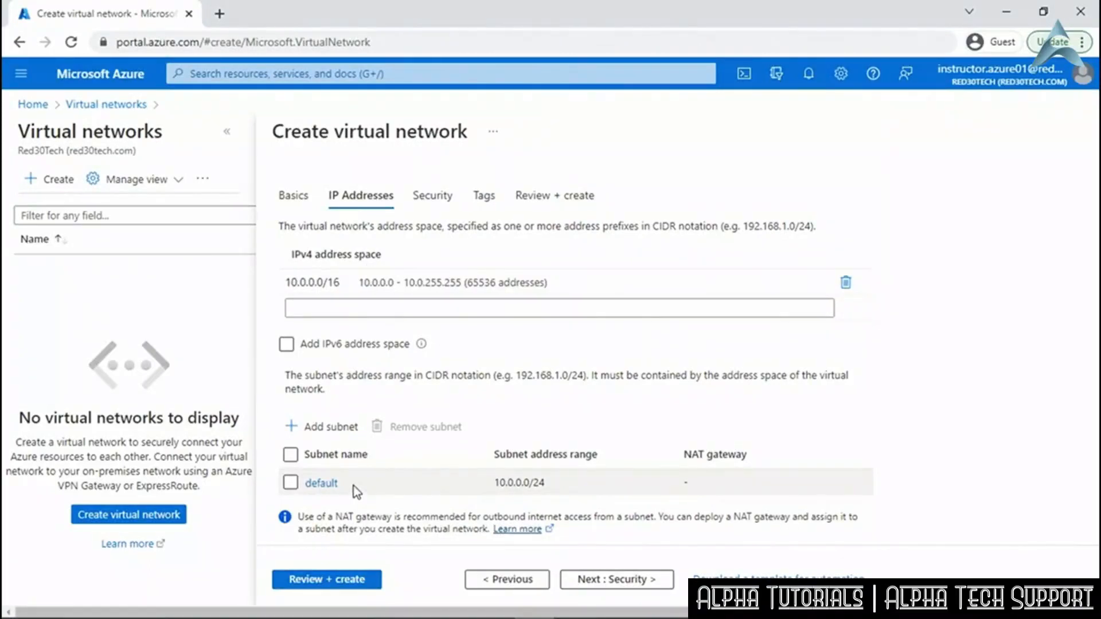
left_click(596, 580)
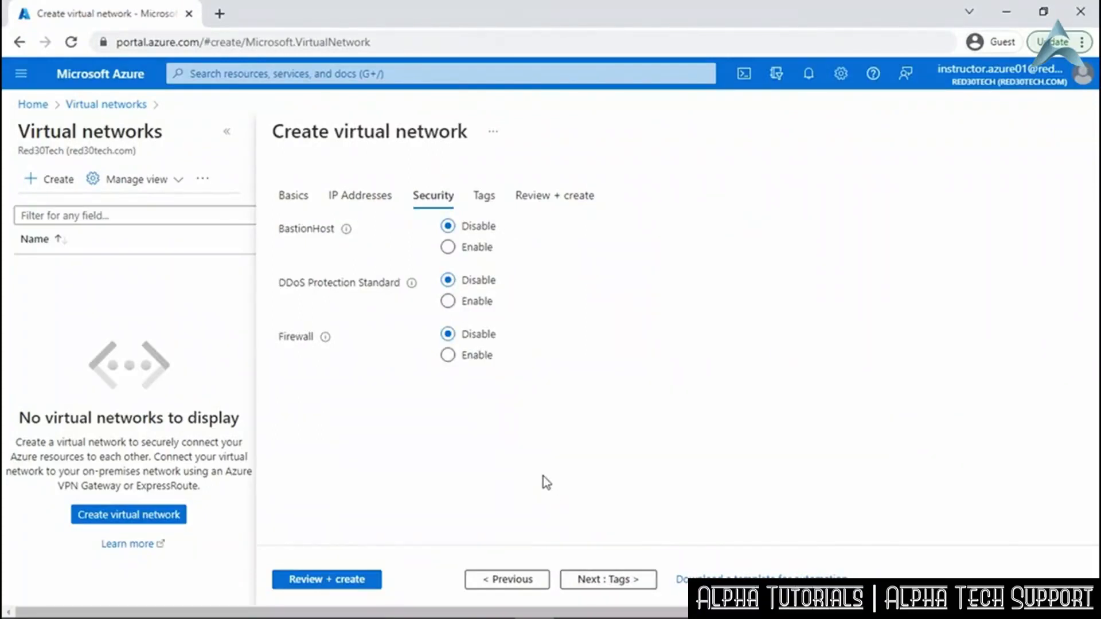
left_click(339, 578)
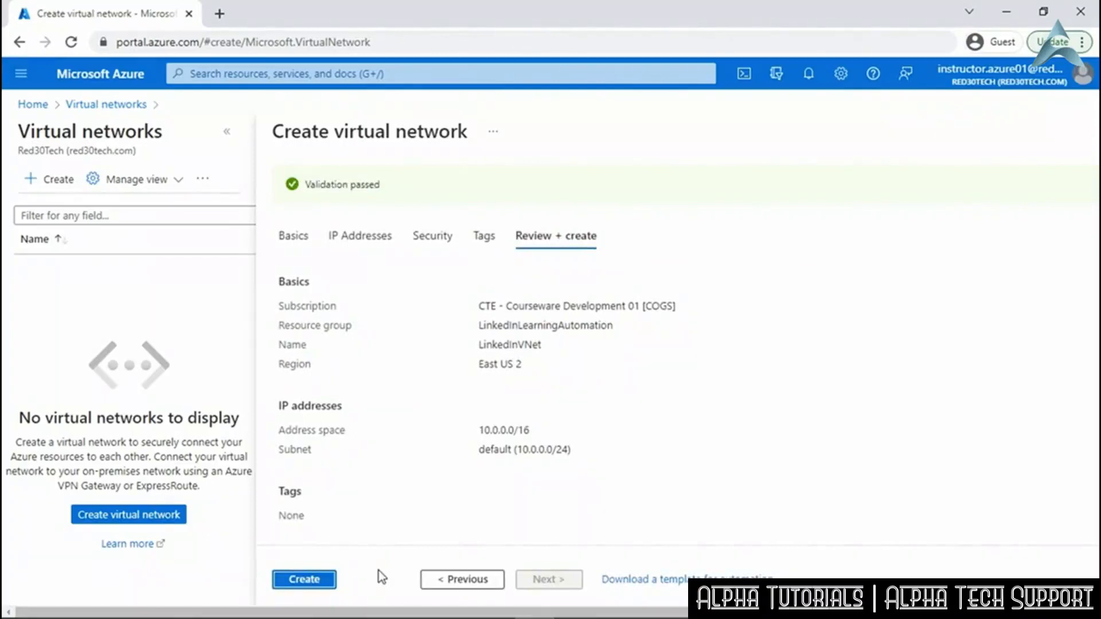
Deploy LinkedInVNet and open its overview once deployment completes.
left_click(304, 580)
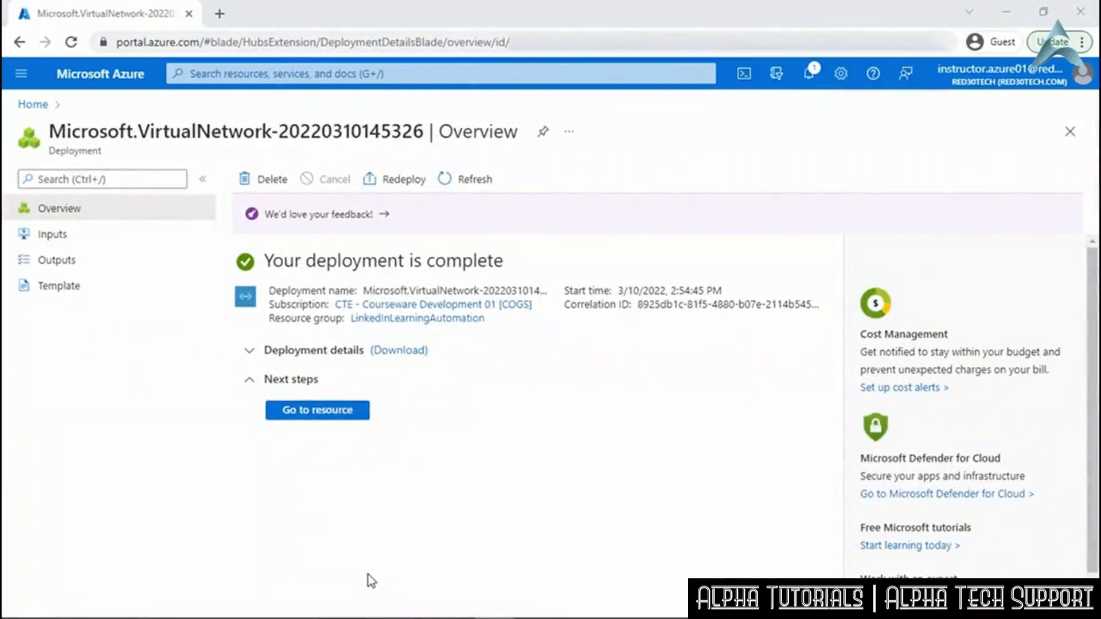
left_click(326, 410)
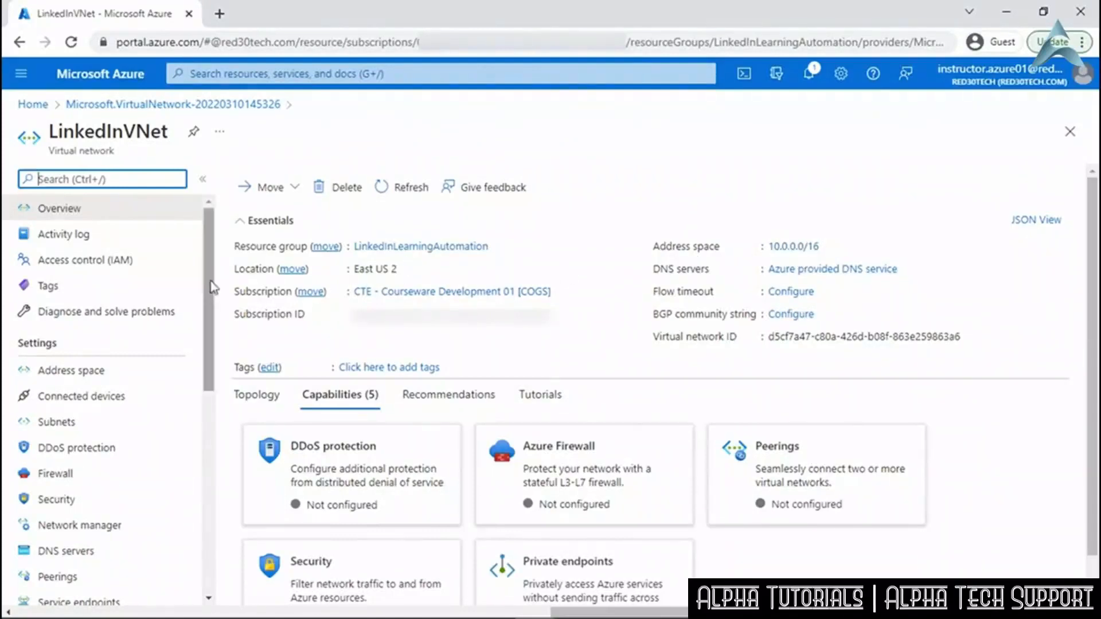
Check LinkedInVNet's 10.0.0.0/16 address space, then view its default 10.0.0.0/24 subnet.
left_click_drag(211, 292, 215, 351)
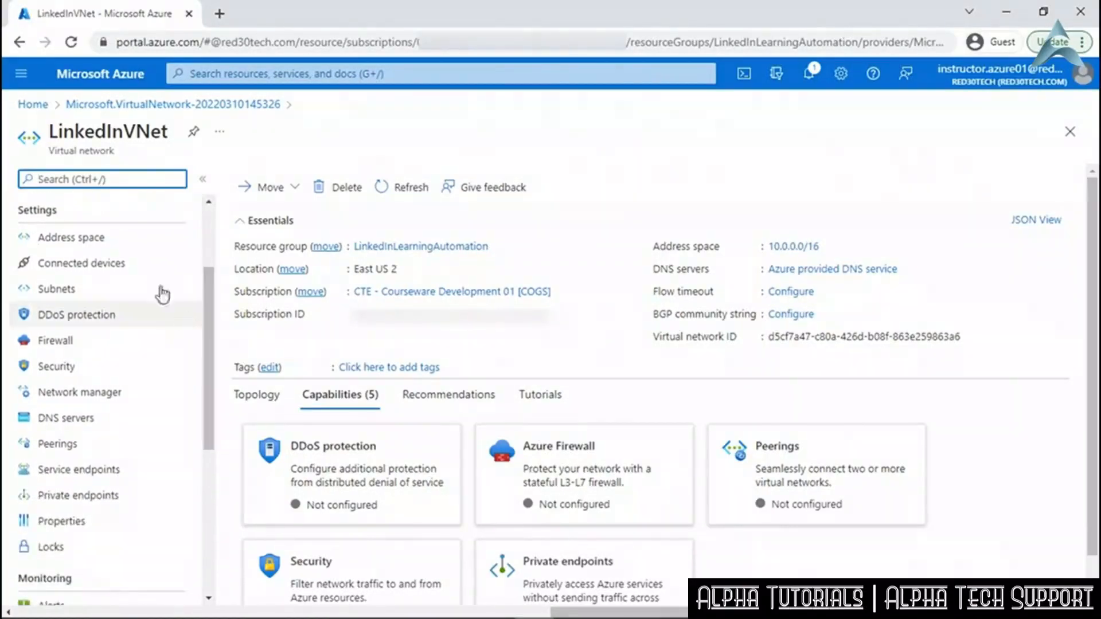
left_click(118, 240)
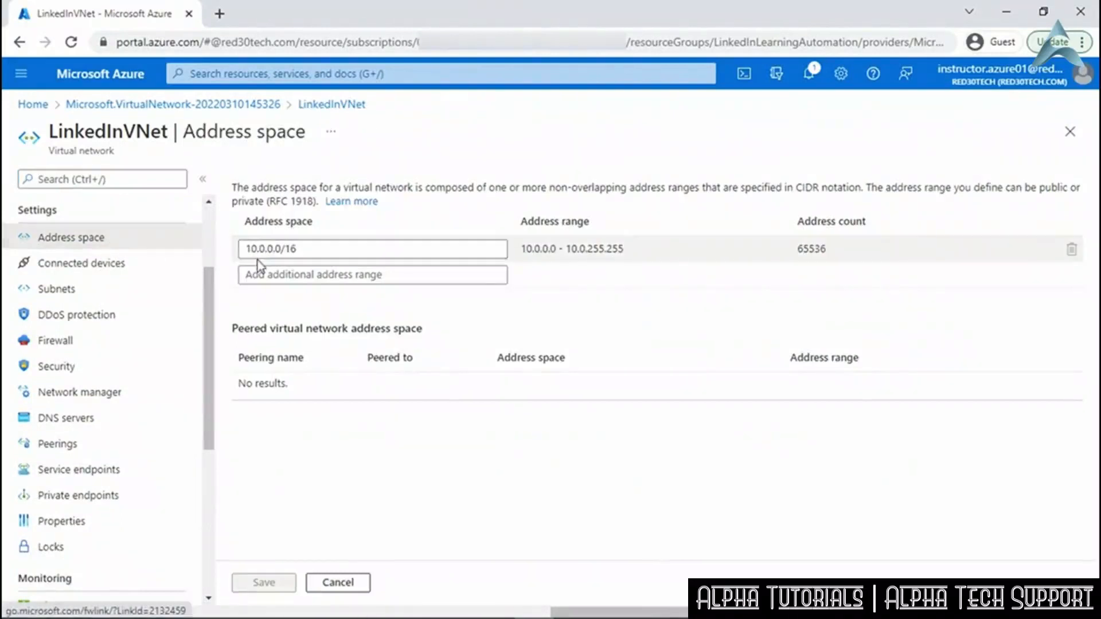
left_click(296, 258)
left_click(75, 293)
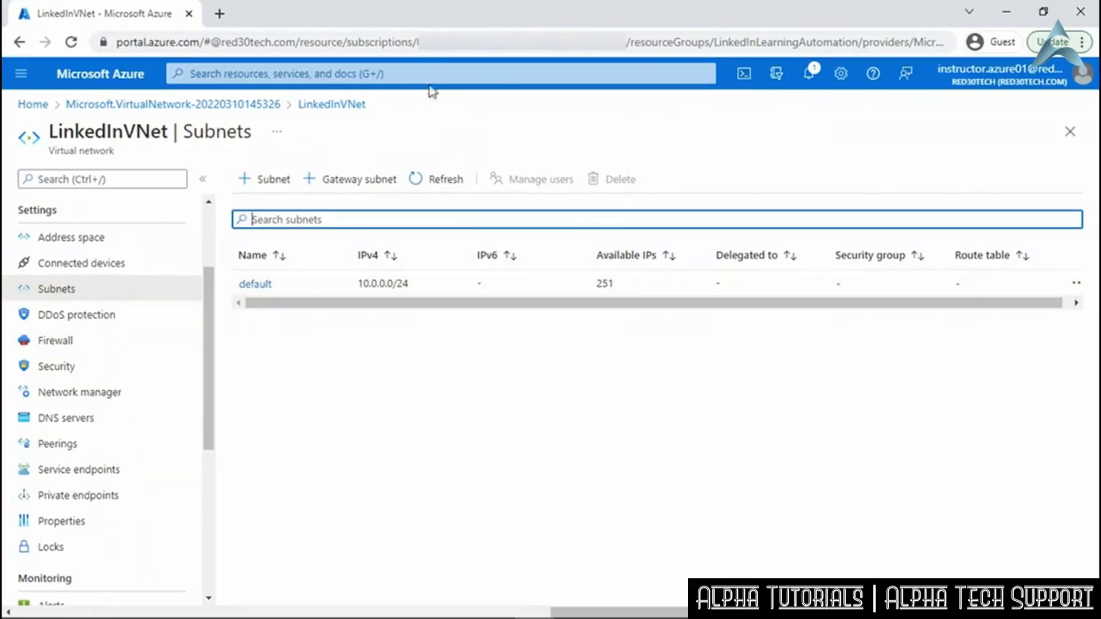
left_click(421, 73)
Search for Network Security Group and start a new network security group.
type("Ne")
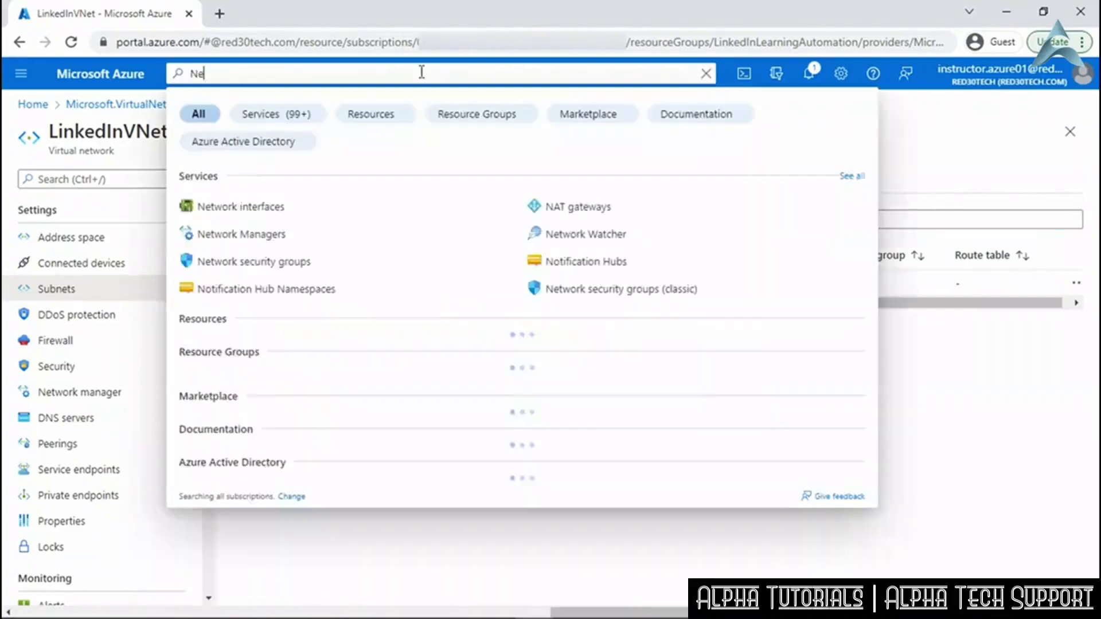
type("twork Security Group")
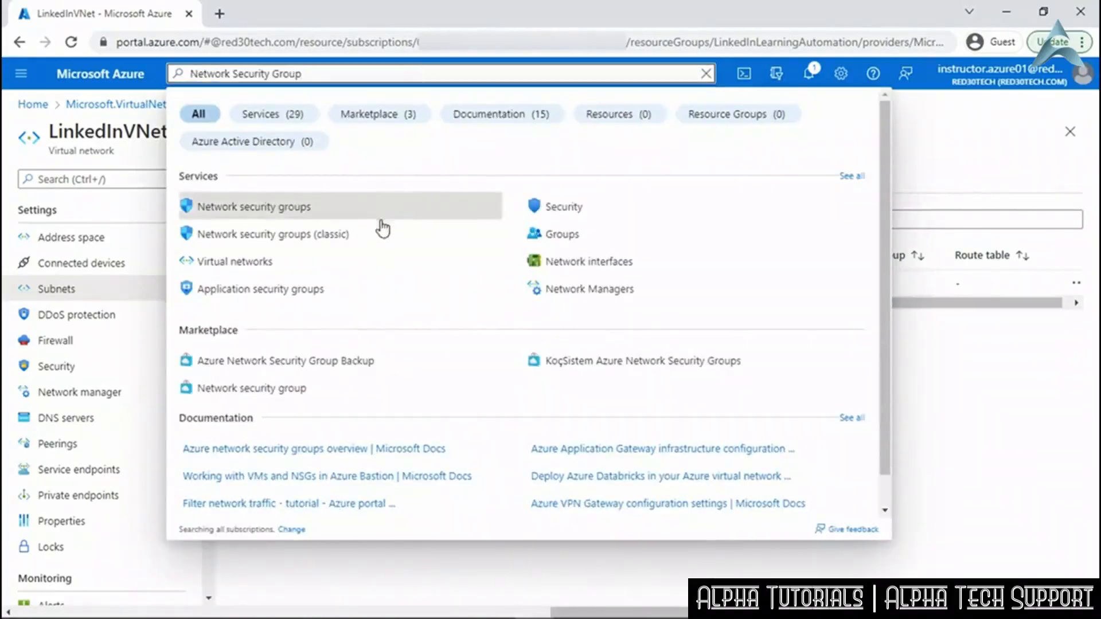
left_click(292, 207)
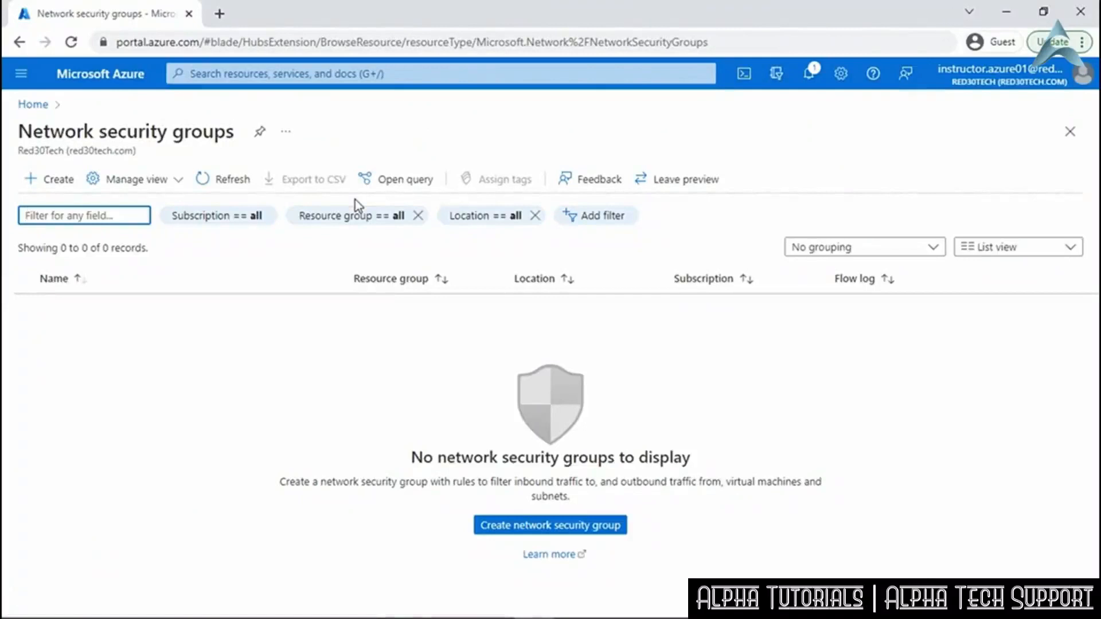
left_click(53, 181)
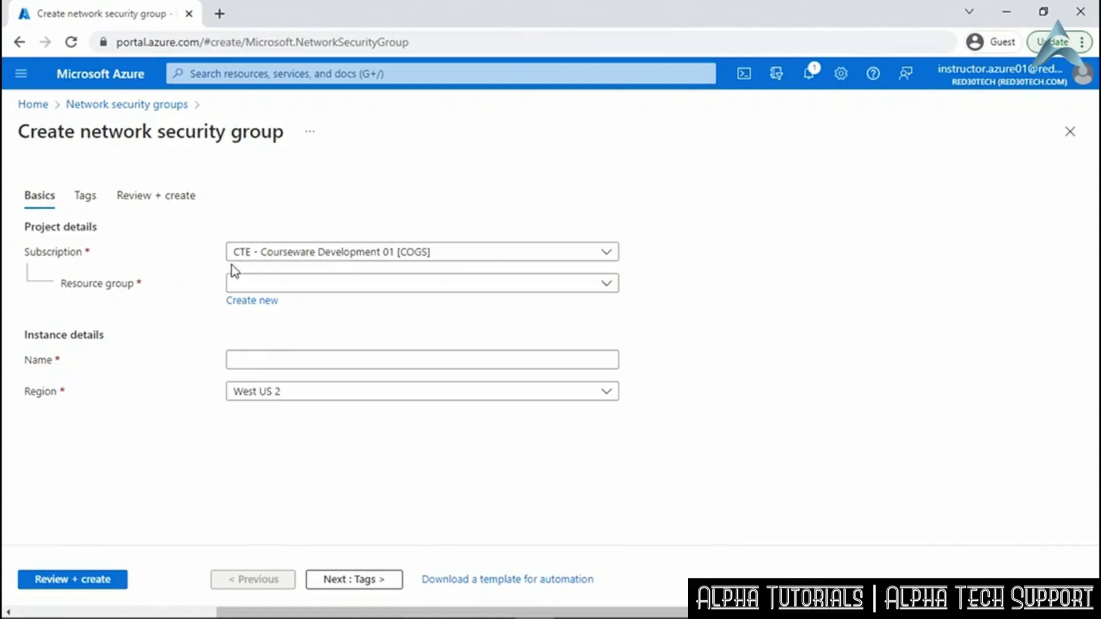
Create network security group LinkedInNSG in LinkedInLearningAutomation and open it after deployment.
left_click(608, 290)
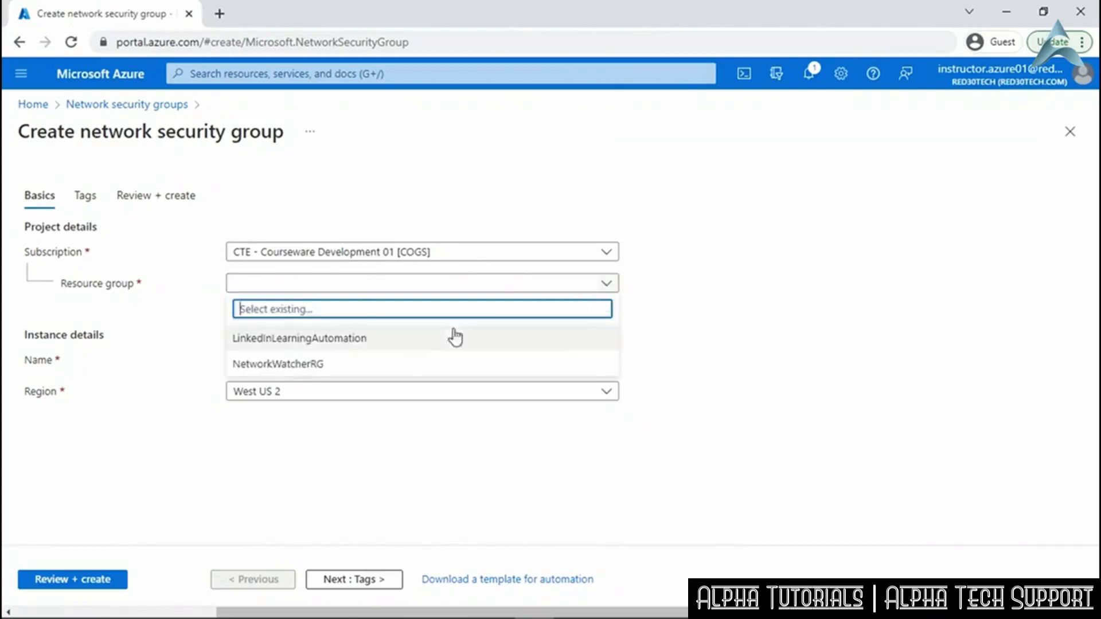
left_click(398, 338)
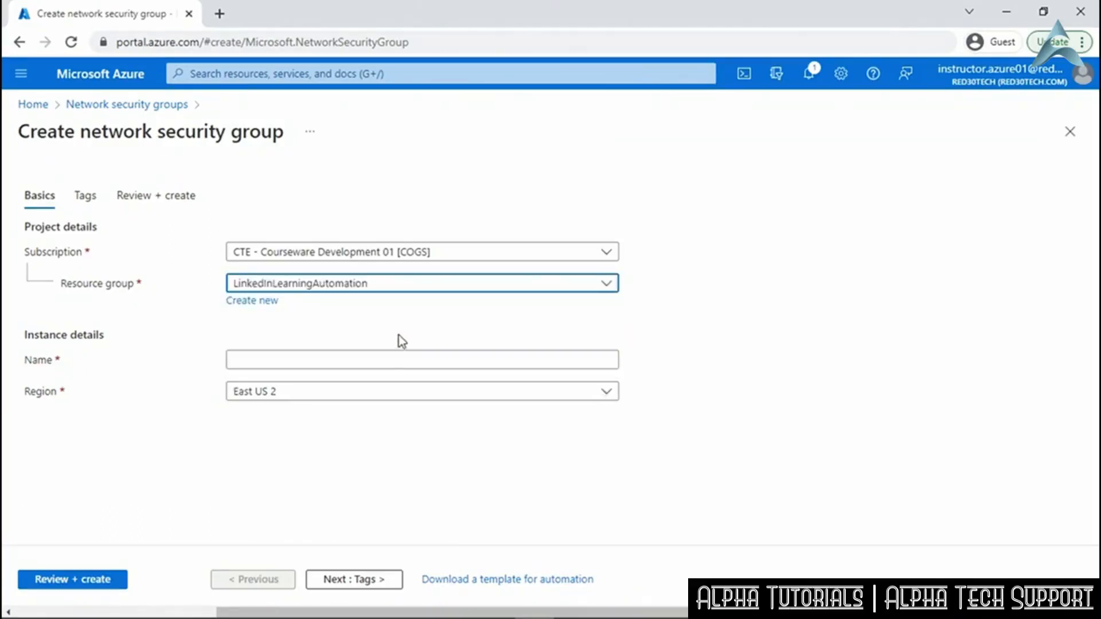
left_click(363, 359)
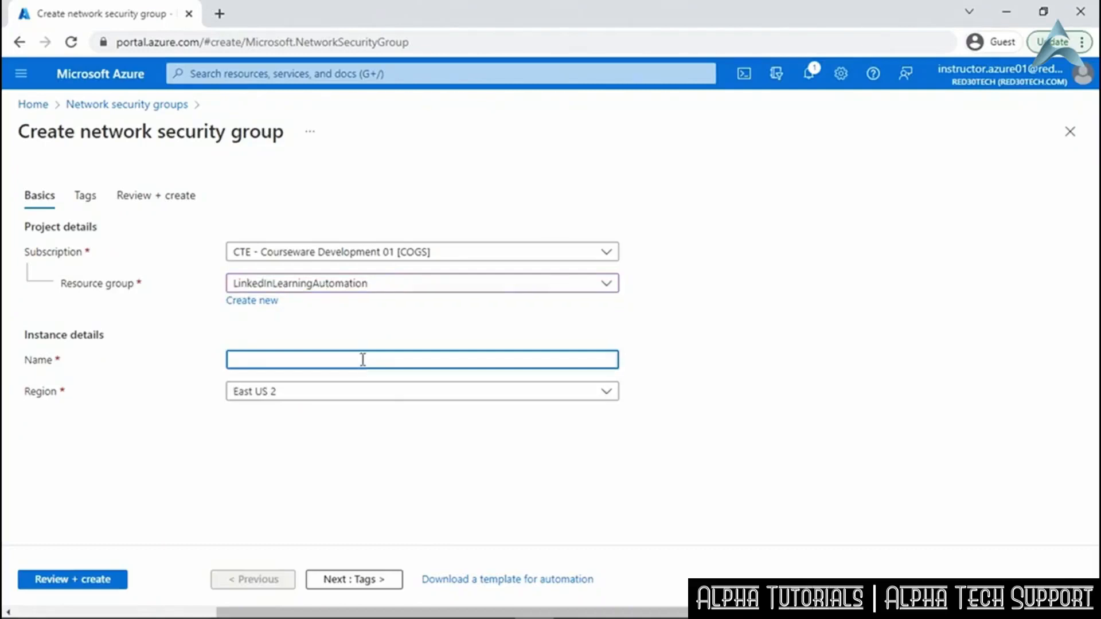
type("LinkedInNSG")
left_click(89, 584)
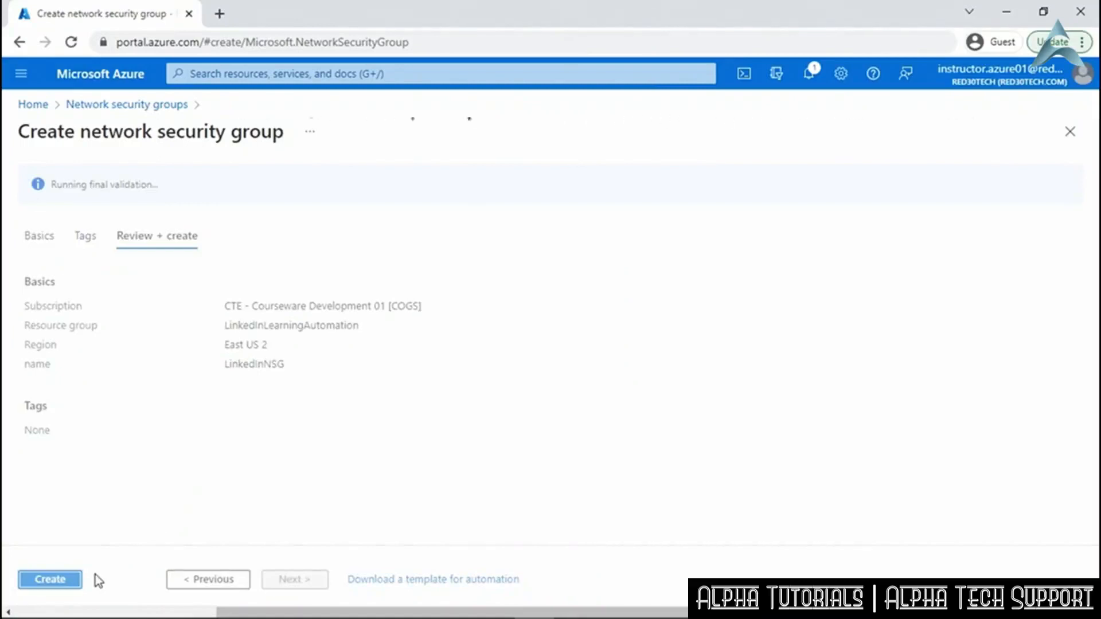
left_click(55, 581)
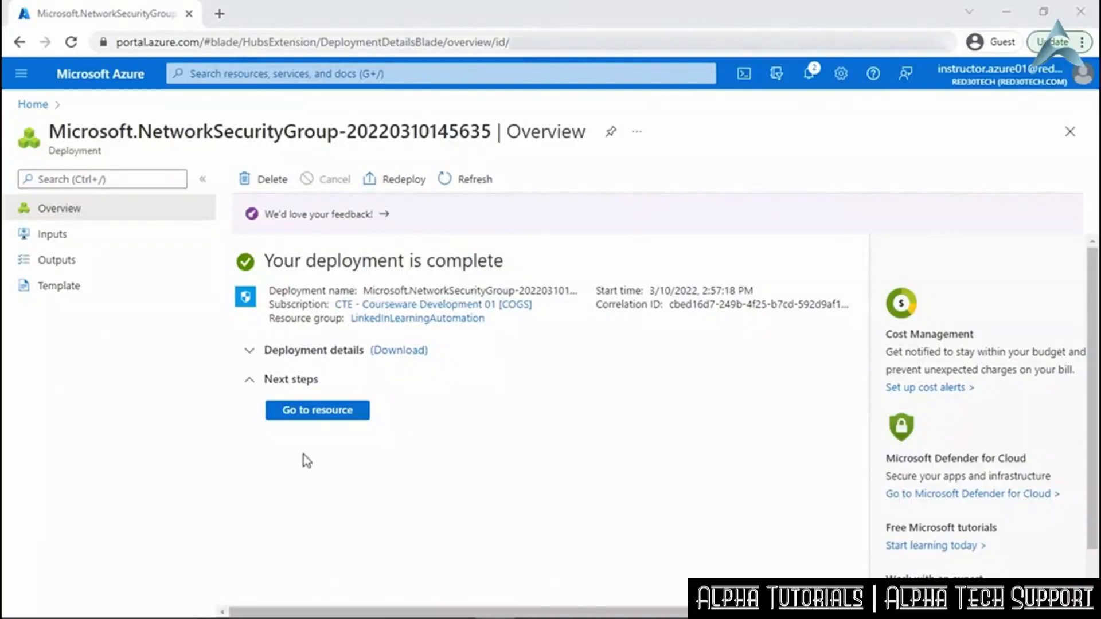
left_click(312, 410)
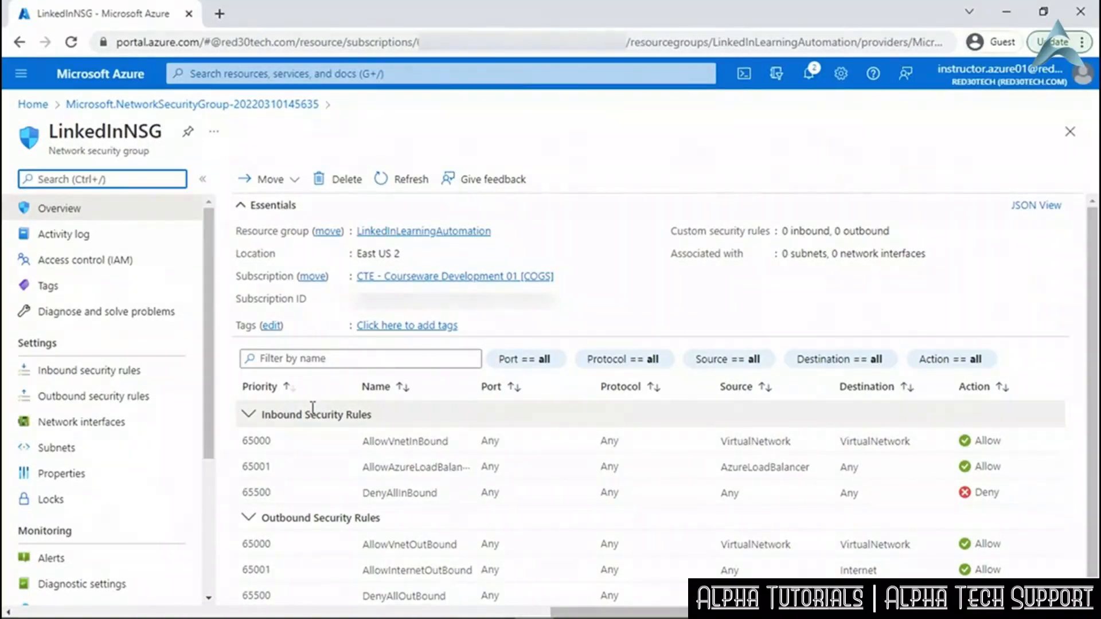
Review LinkedInNSG's inbound and outbound rules, ending on the three default inbound rules.
left_click_drag(1093, 450, 1094, 510)
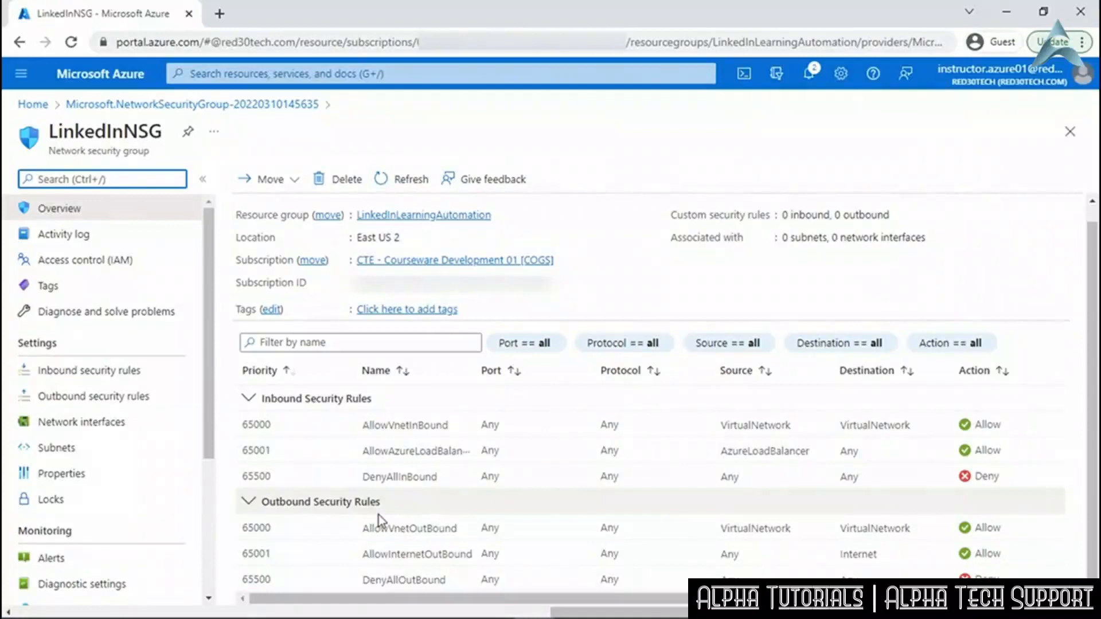
left_click(142, 373)
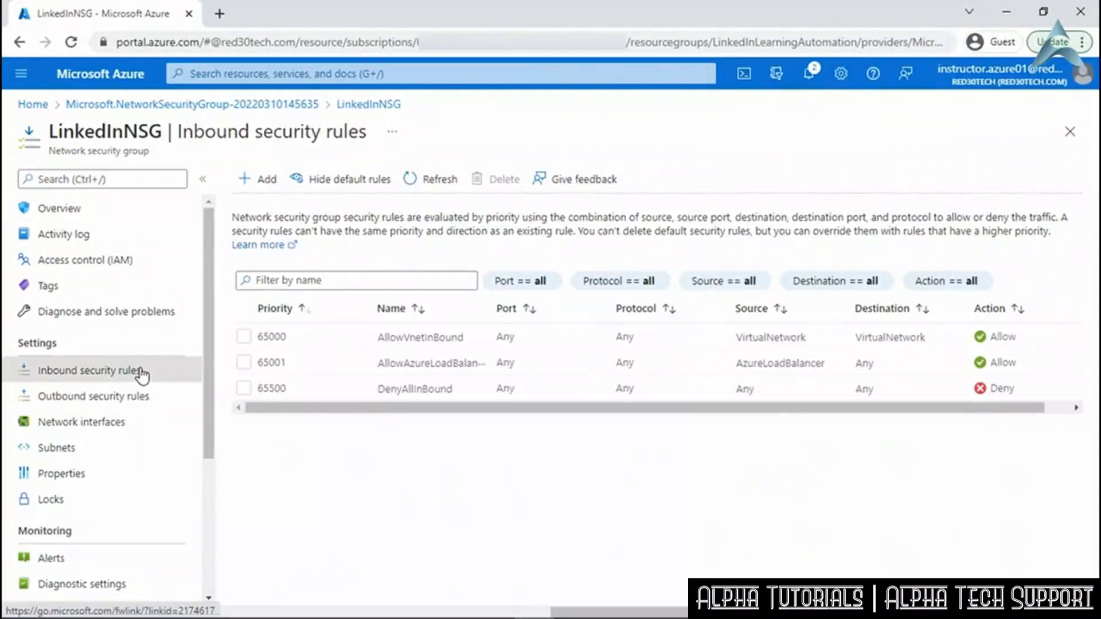
left_click(143, 402)
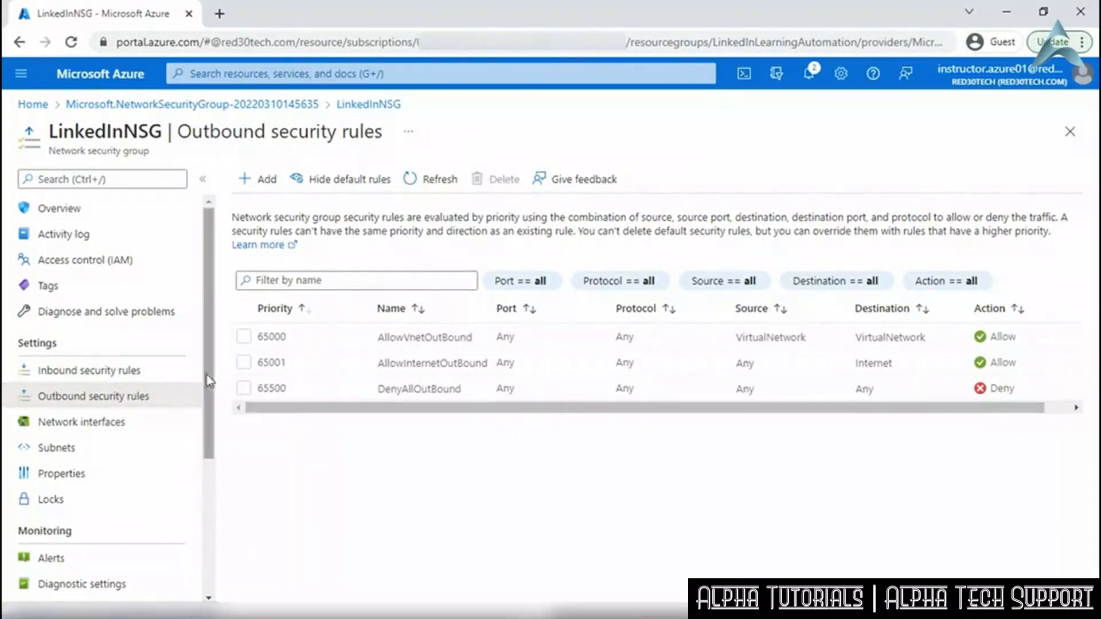
left_click(169, 375)
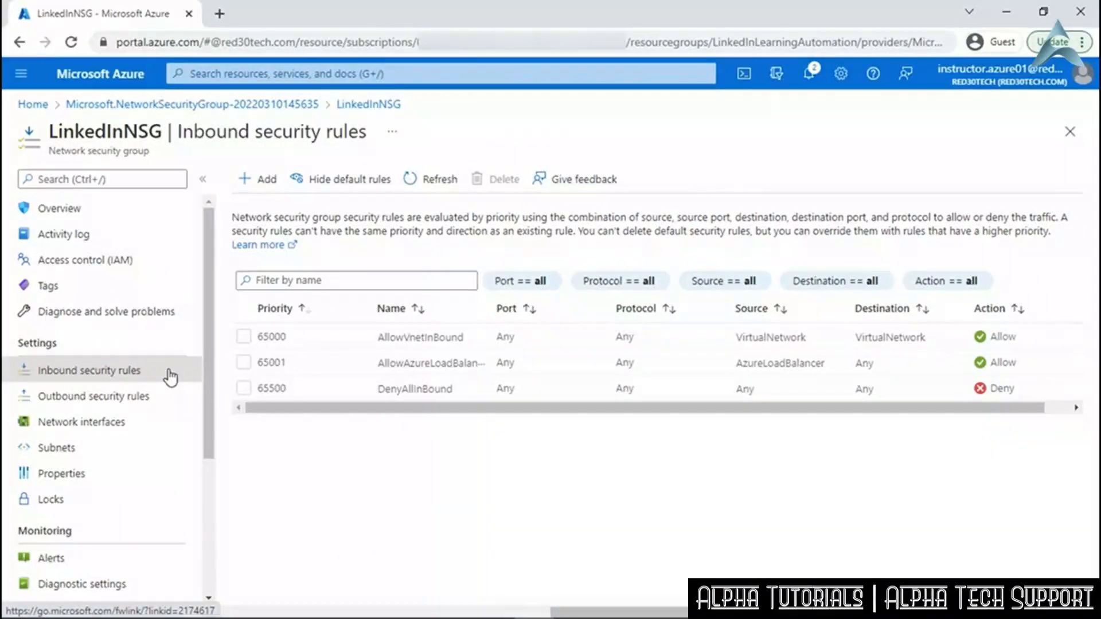
Add inbound rule Port_3389 allowing destination port 3389 at priority 100.
left_click(260, 180)
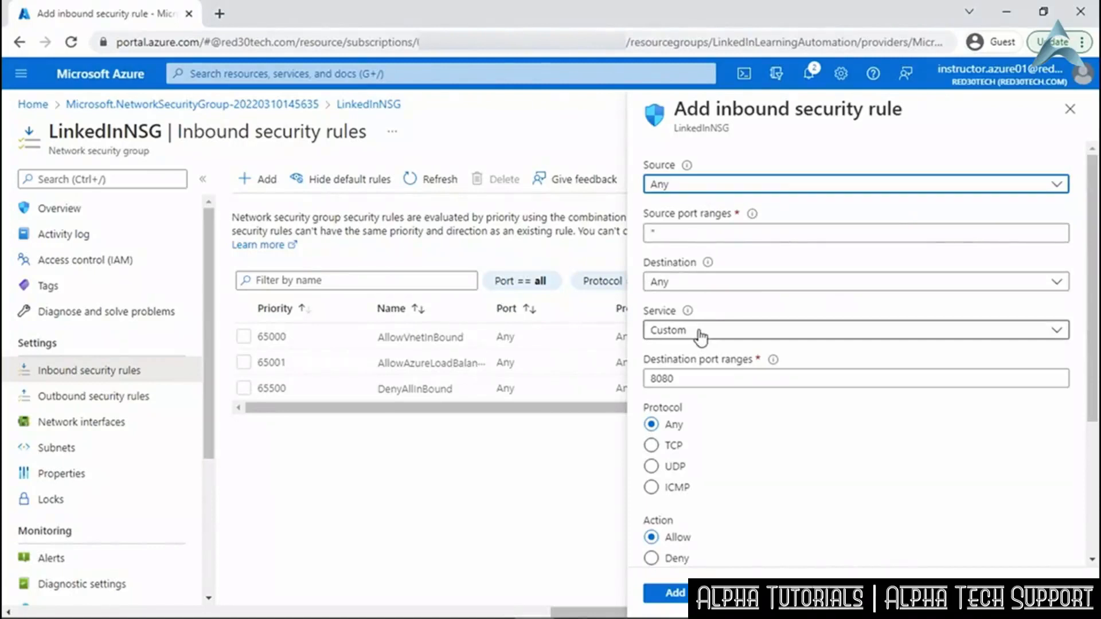
left_click_drag(695, 378, 645, 379)
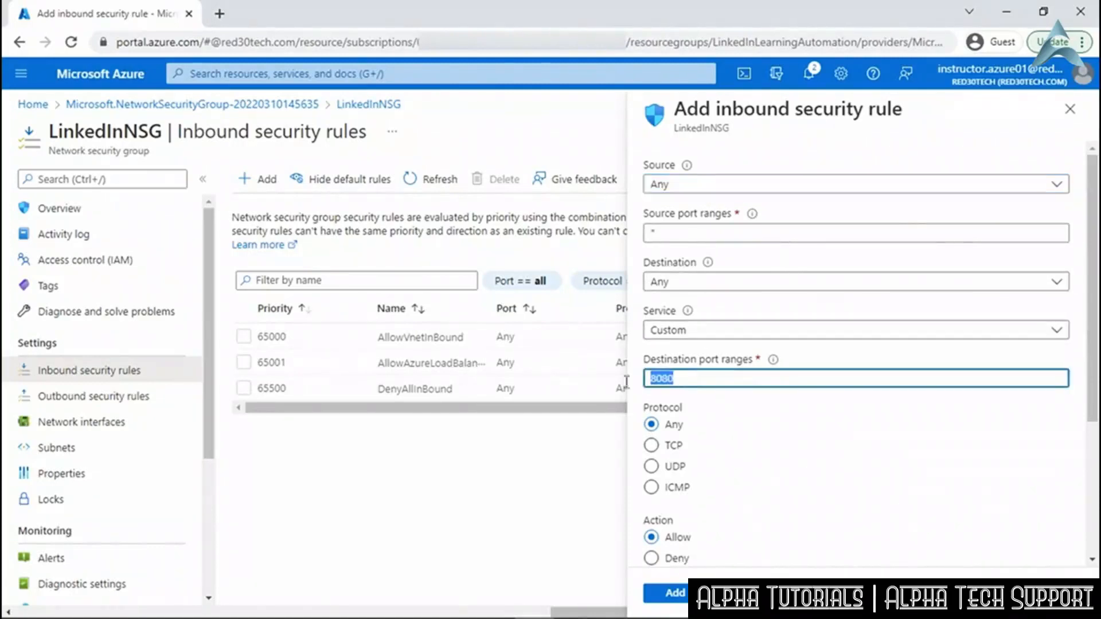
type("3389")
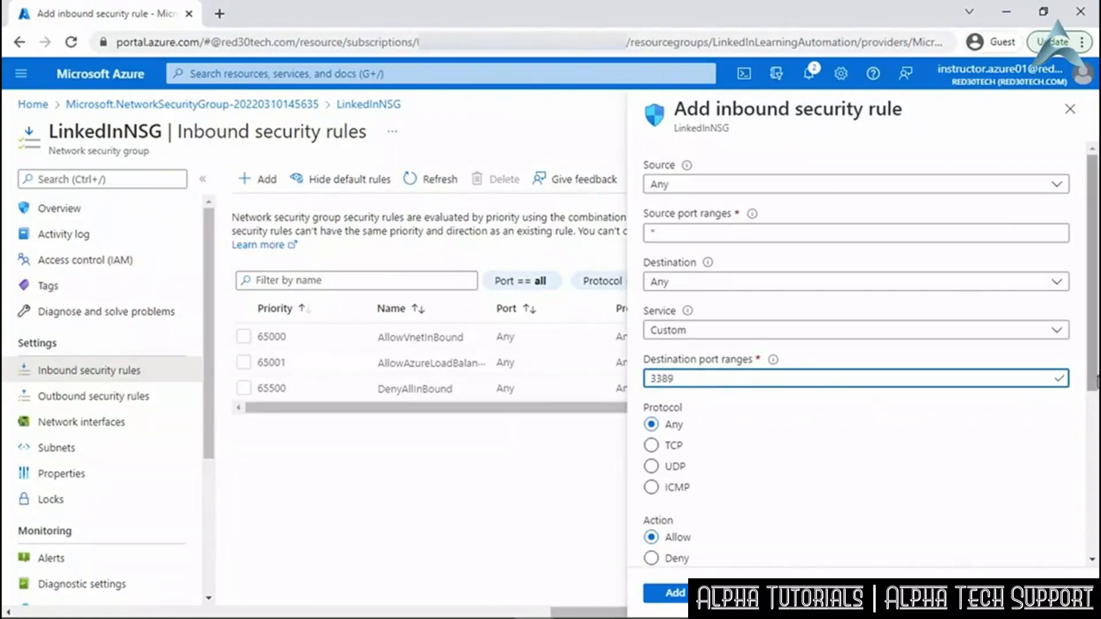
left_click_drag(1093, 381, 1093, 543)
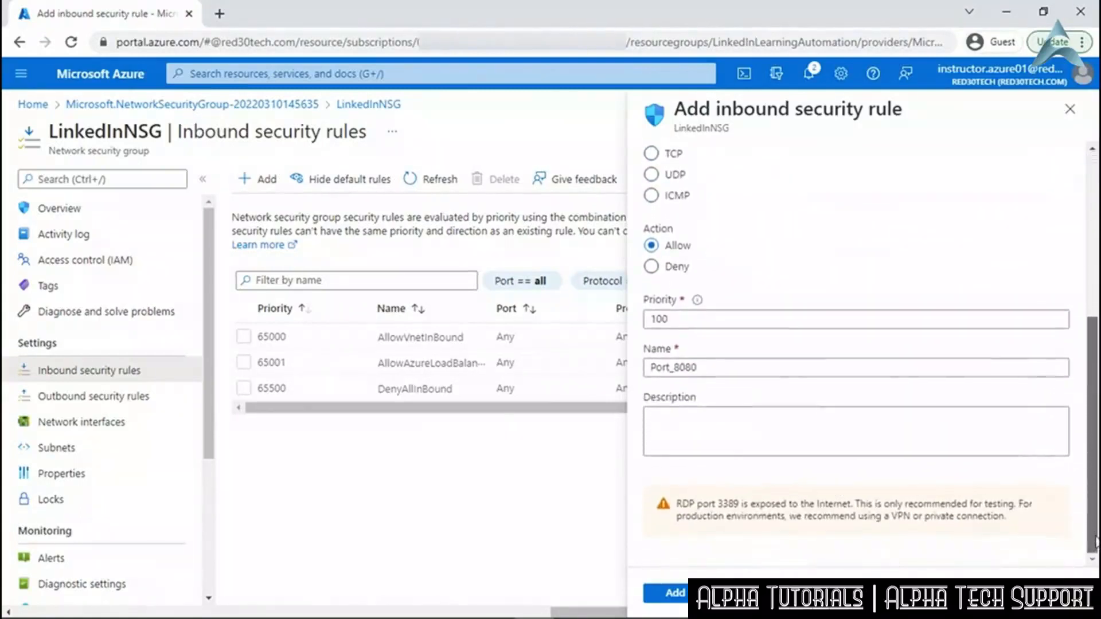
left_click_drag(674, 366, 711, 366)
key("BackSpace")
type("3389")
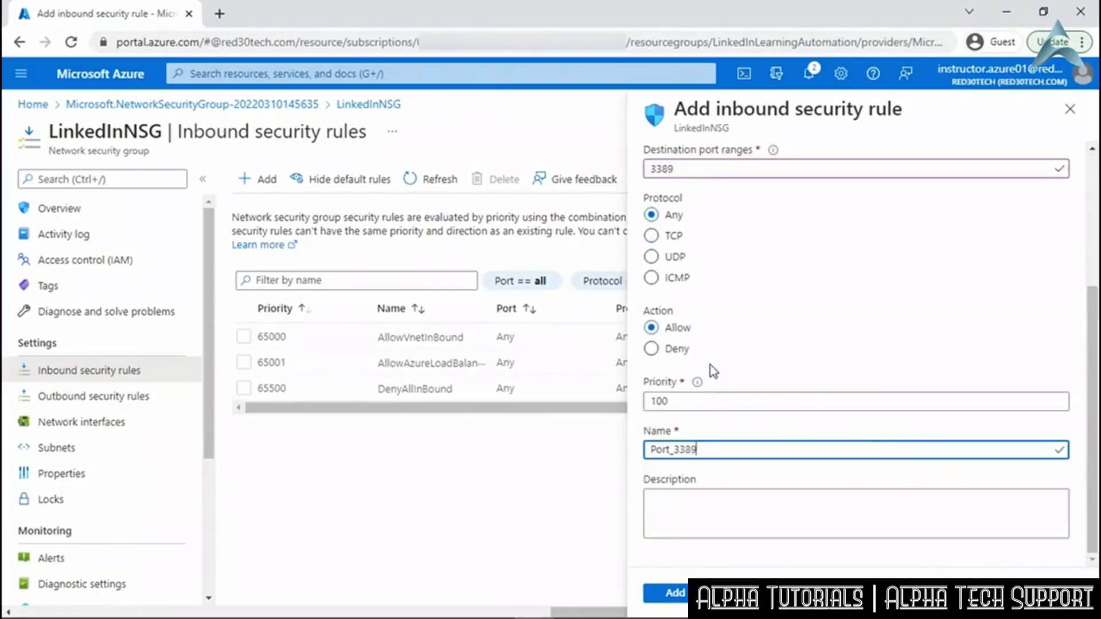
left_click(677, 594)
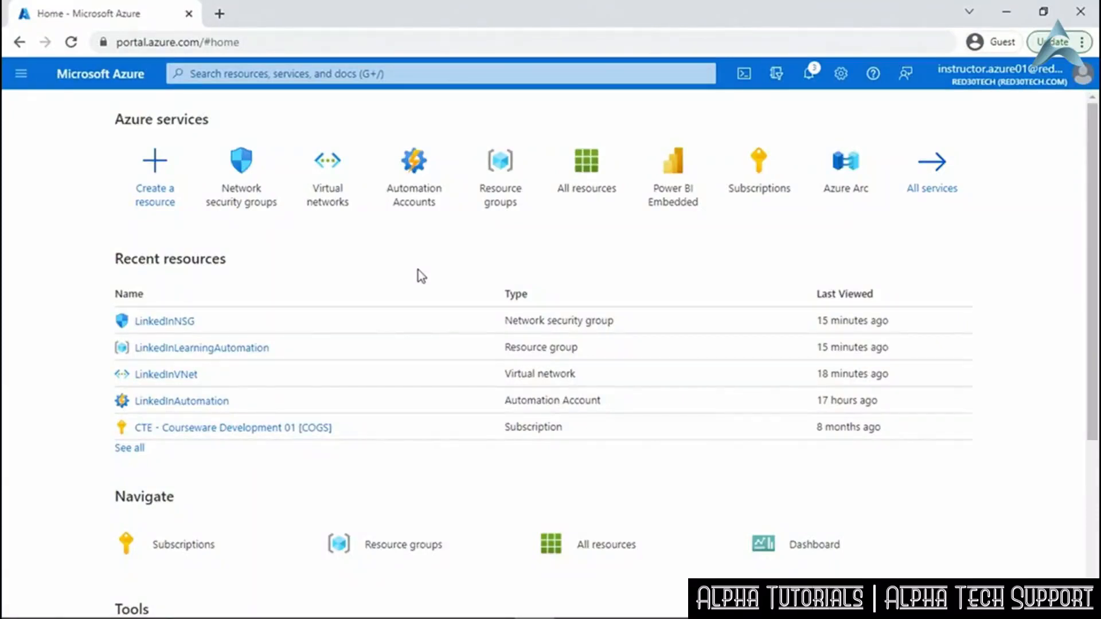
Search for Storage and start a new storage account.
left_click(345, 72)
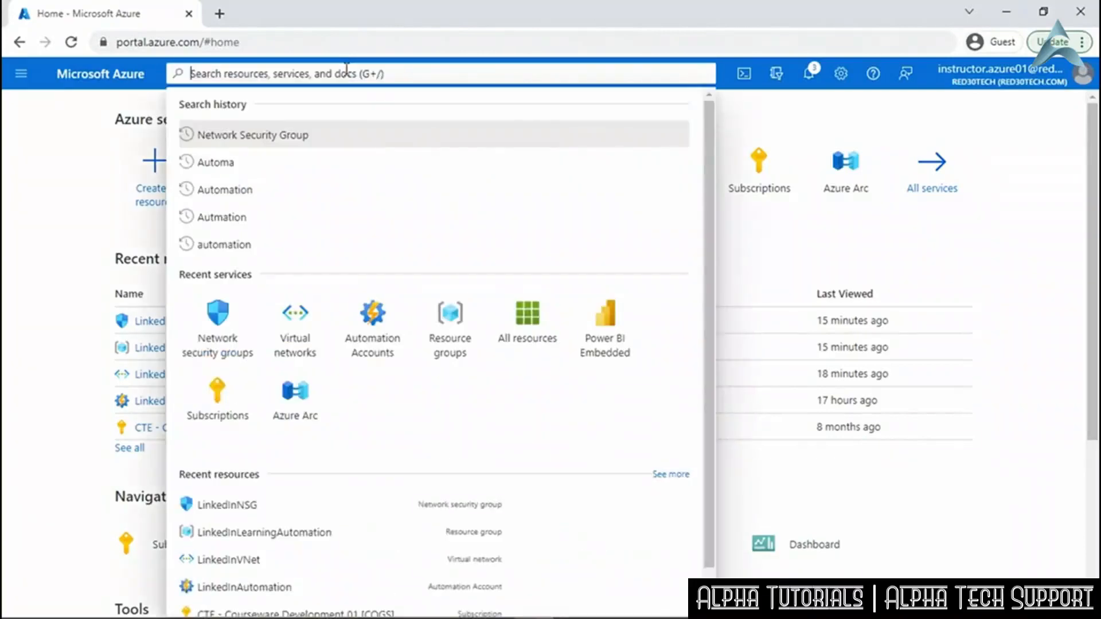
type("Storage")
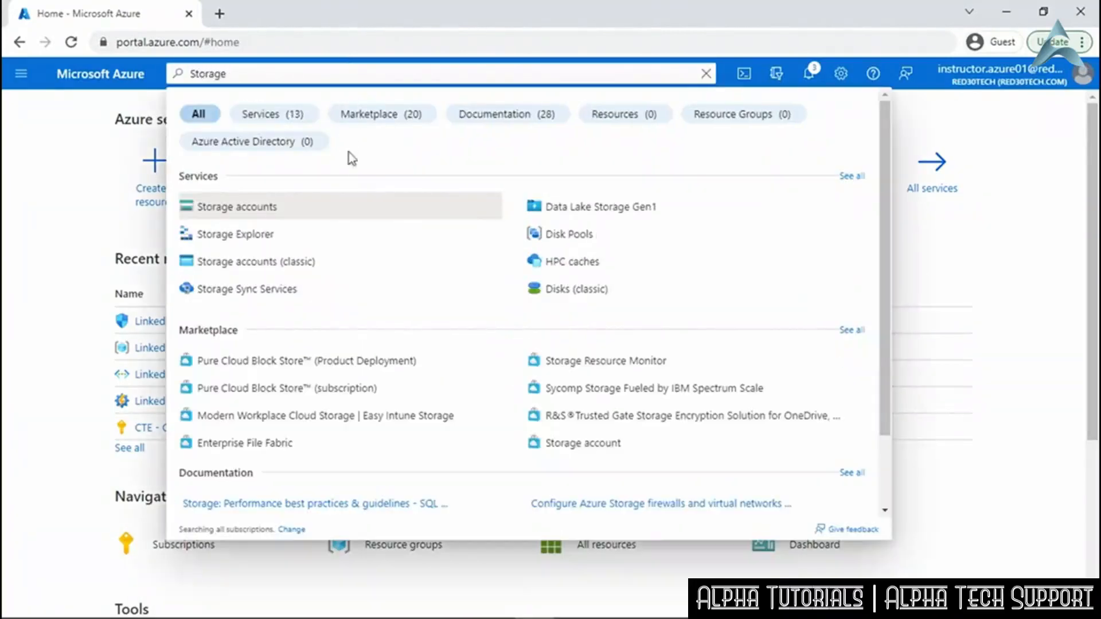
left_click(340, 209)
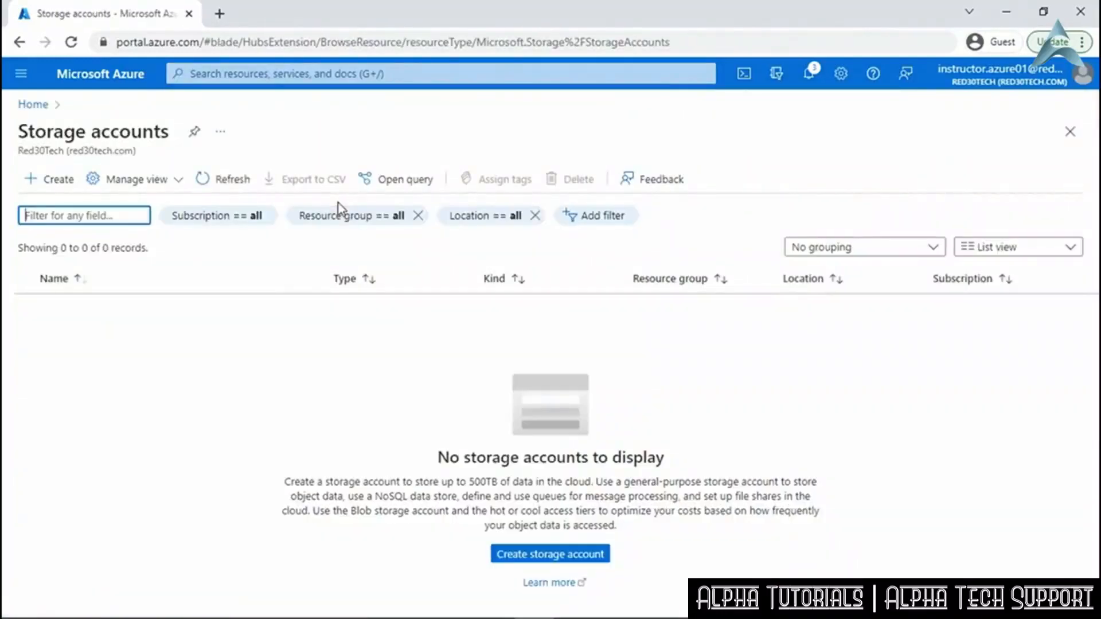
left_click(58, 179)
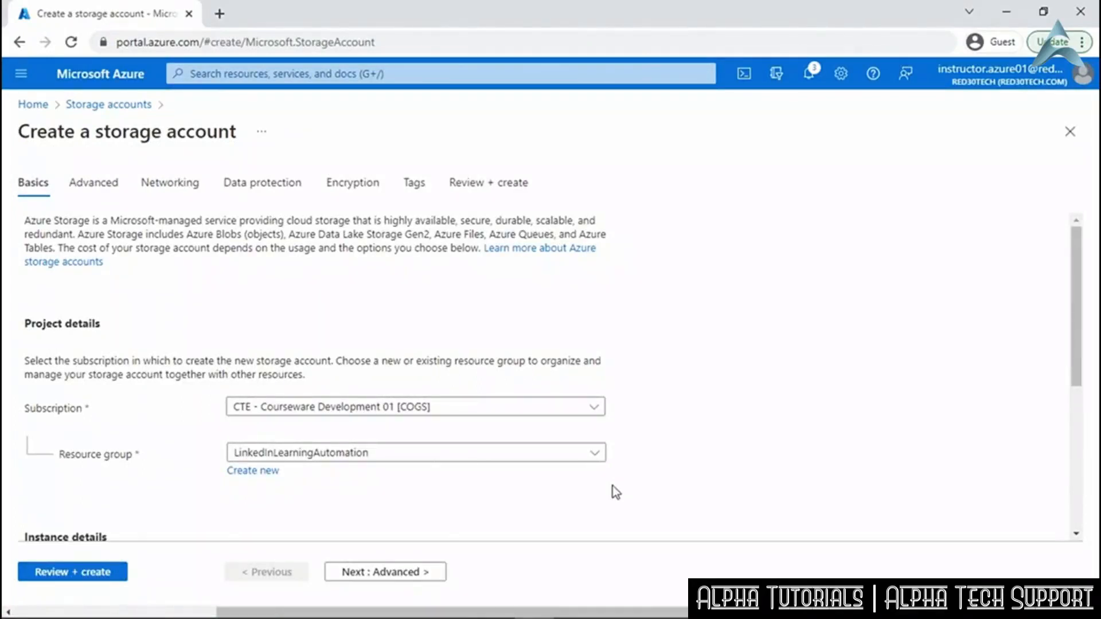
Name the storage account linkedinautomation in (US) East US 2 with locally-redundant storage.
scroll(612, 487, "down", 5)
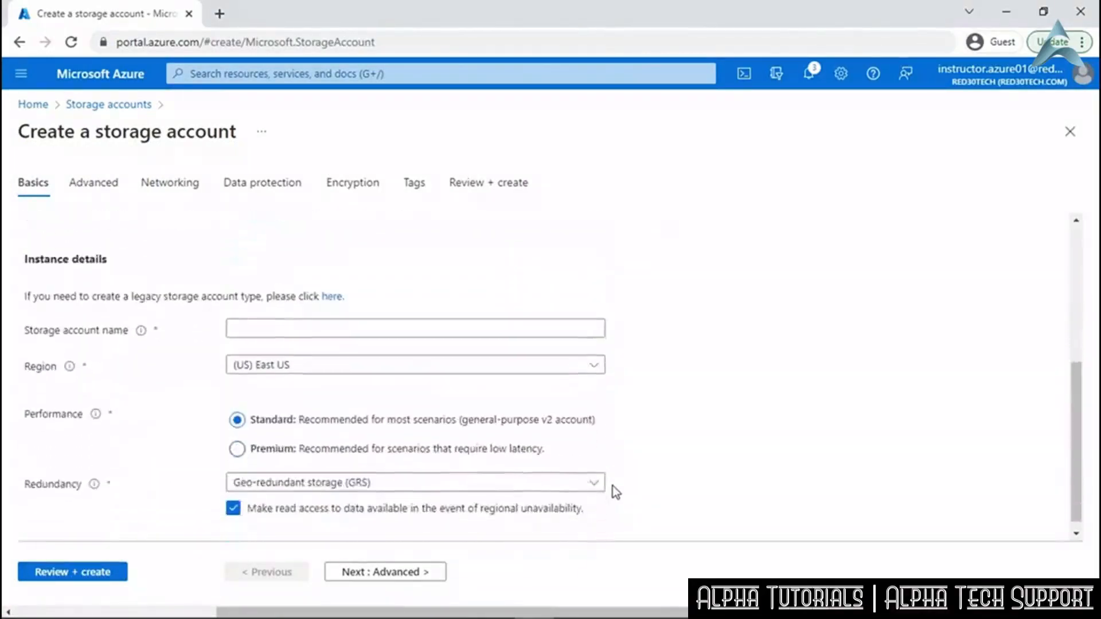
left_click(246, 317)
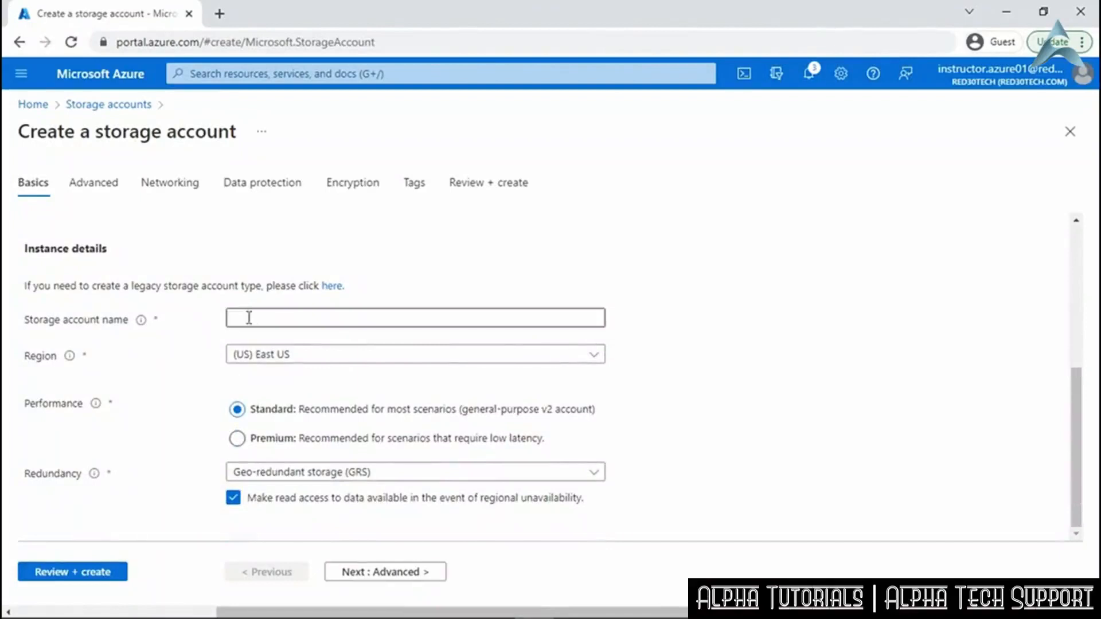
type("linkedinautomation")
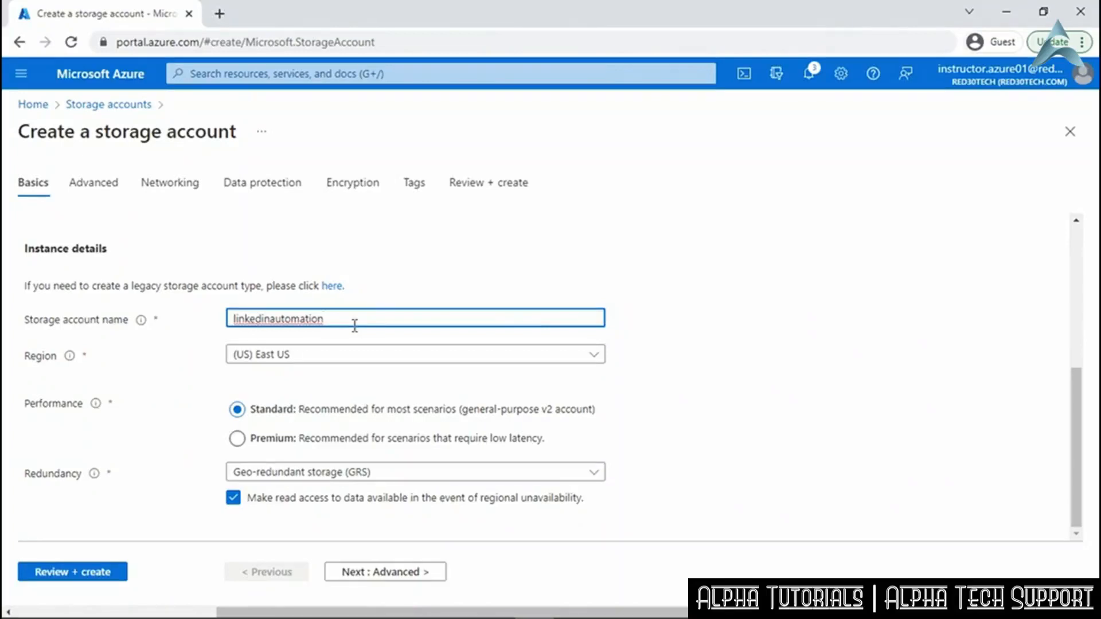
left_click(370, 357)
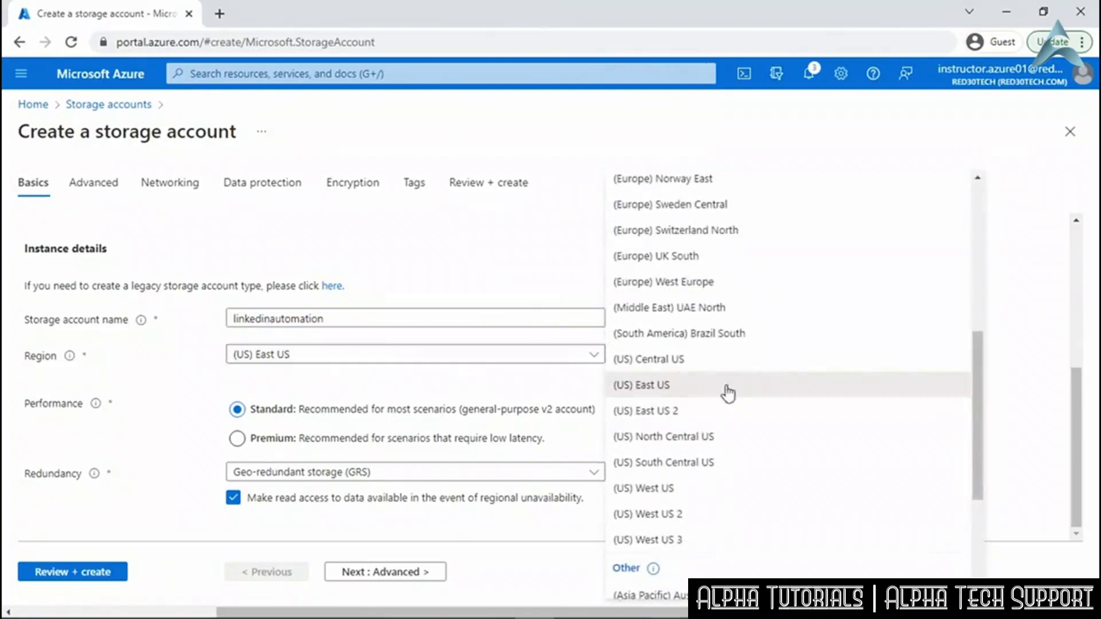
left_click(732, 409)
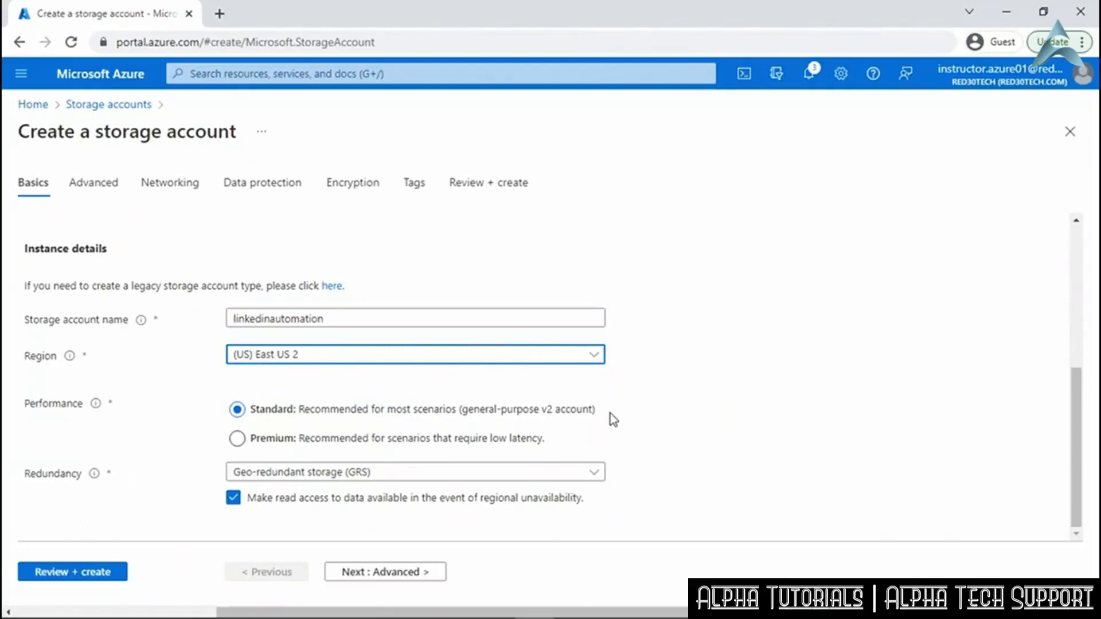
left_click(595, 473)
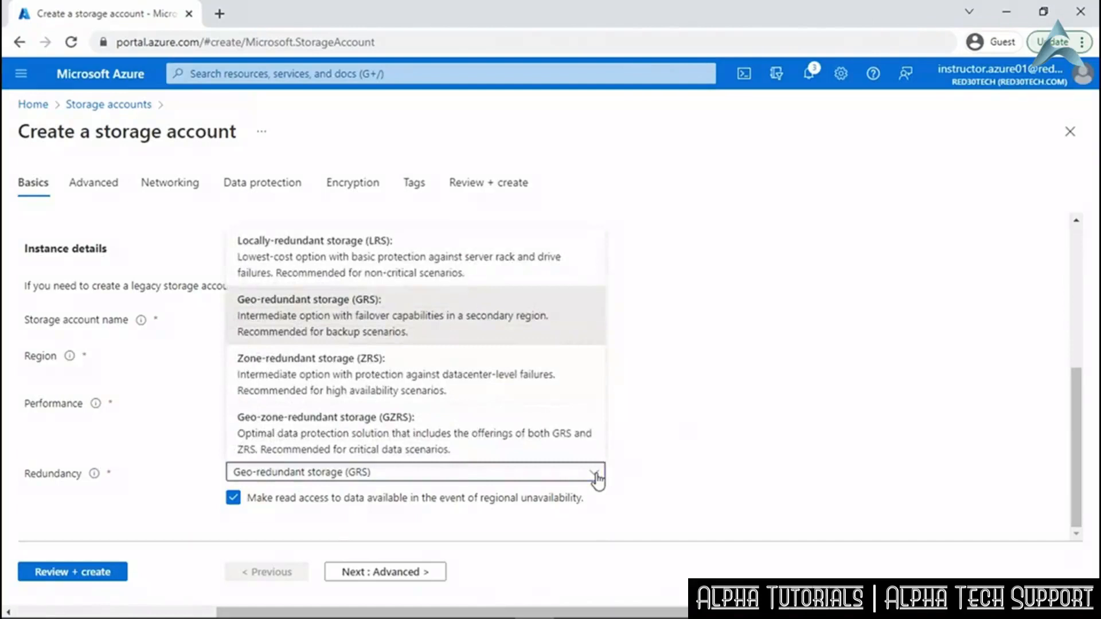
left_click(480, 259)
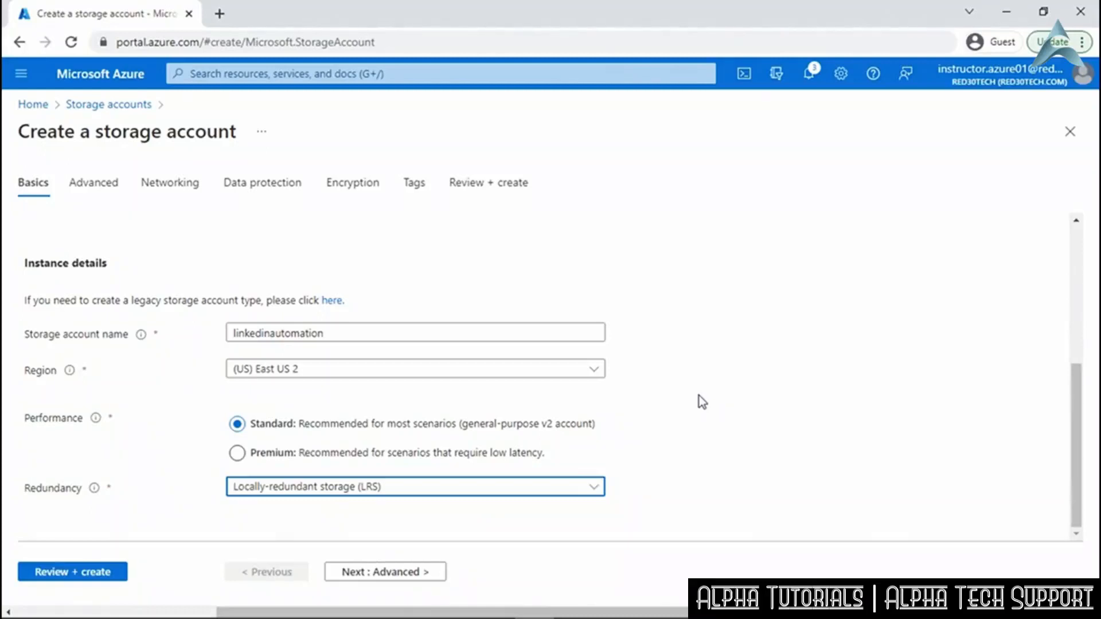
left_click(381, 574)
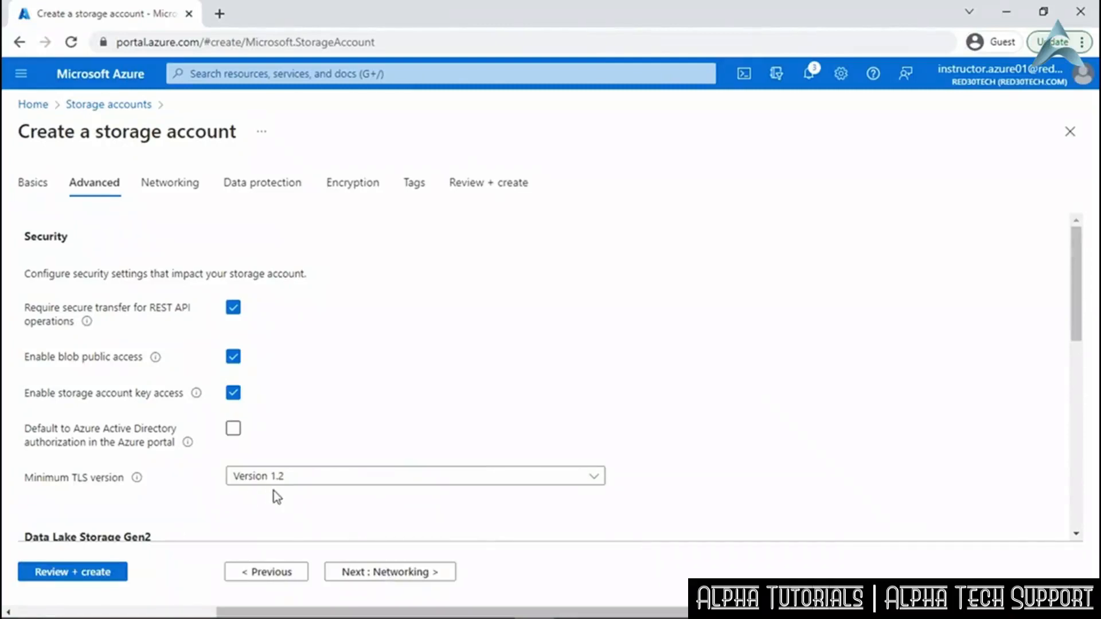
Keep default Networking, Data protection and Encryption settings, create linkedinautomation, and open it.
scroll(275, 497, "down", 5)
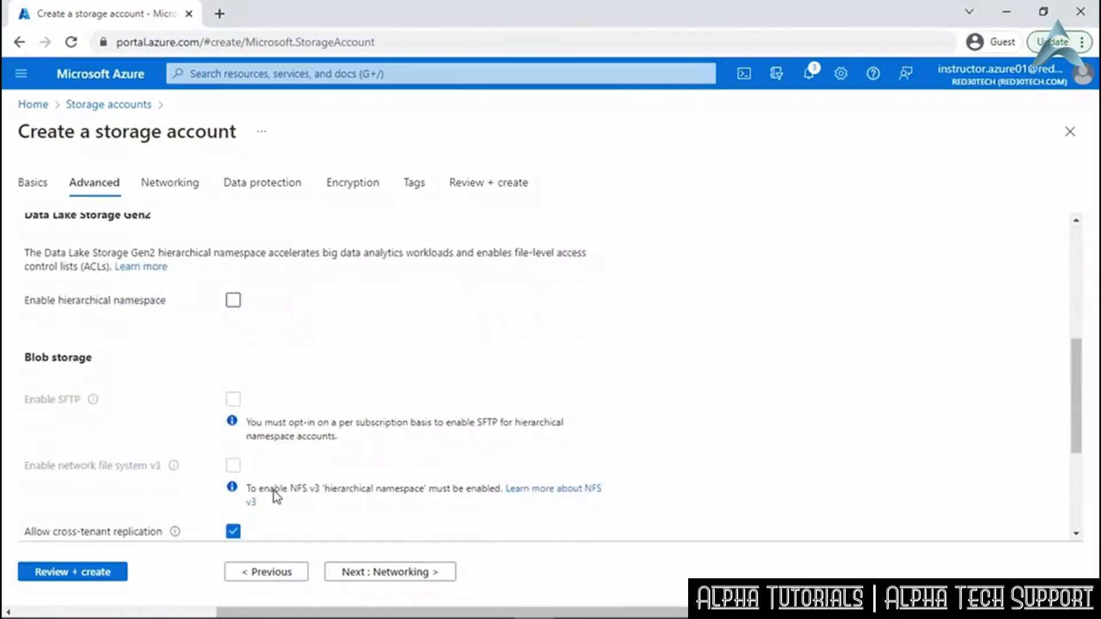
scroll(275, 492, "down", 4)
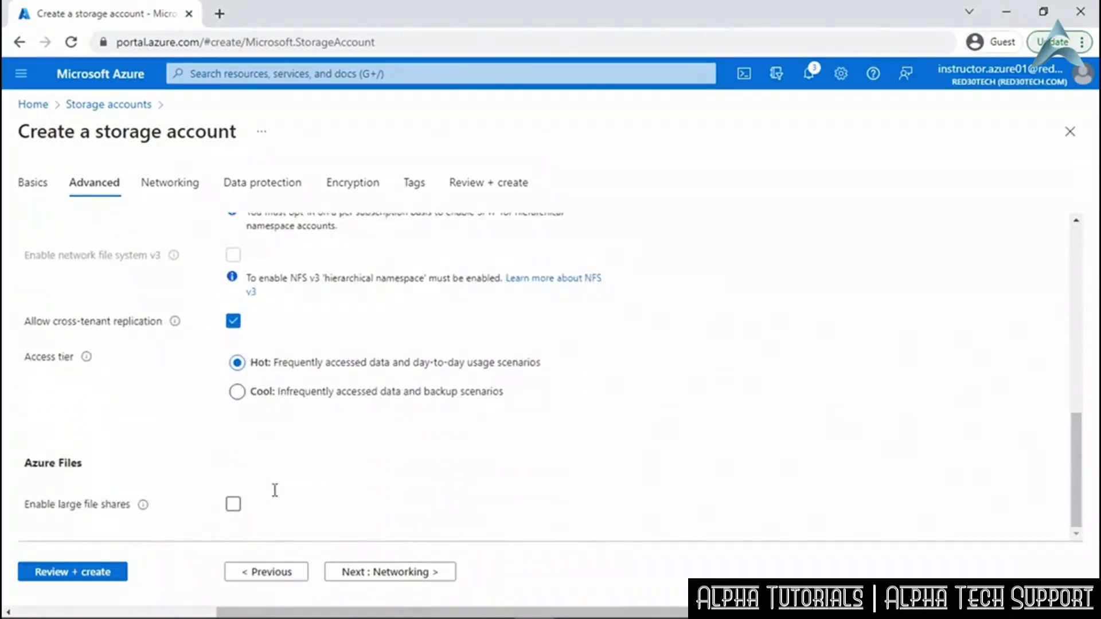
left_click(413, 573)
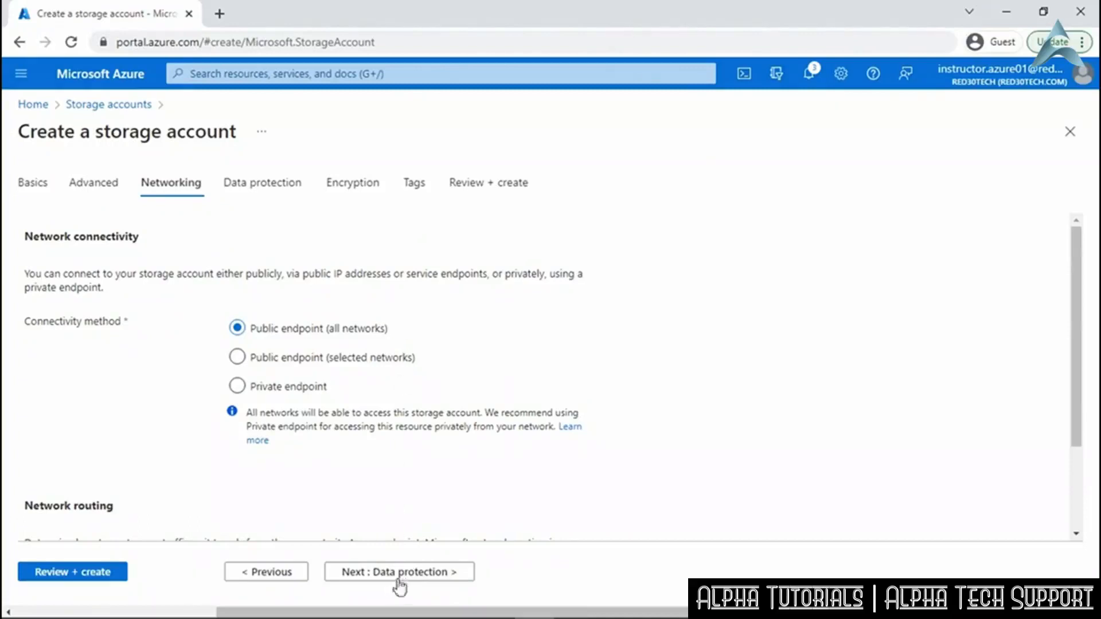
left_click(410, 574)
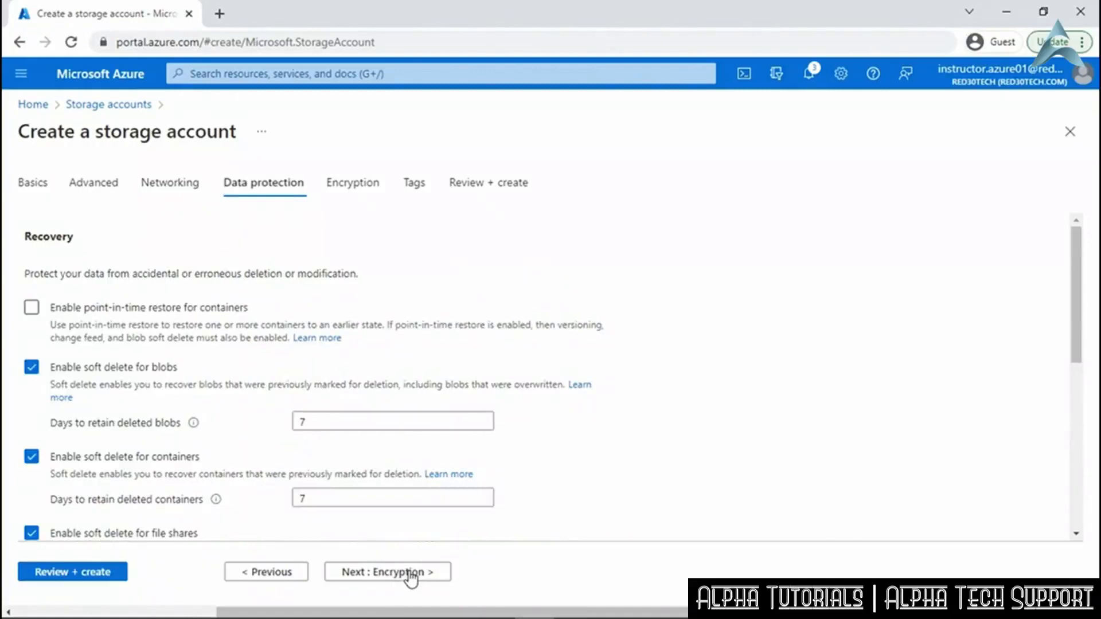
left_click(411, 574)
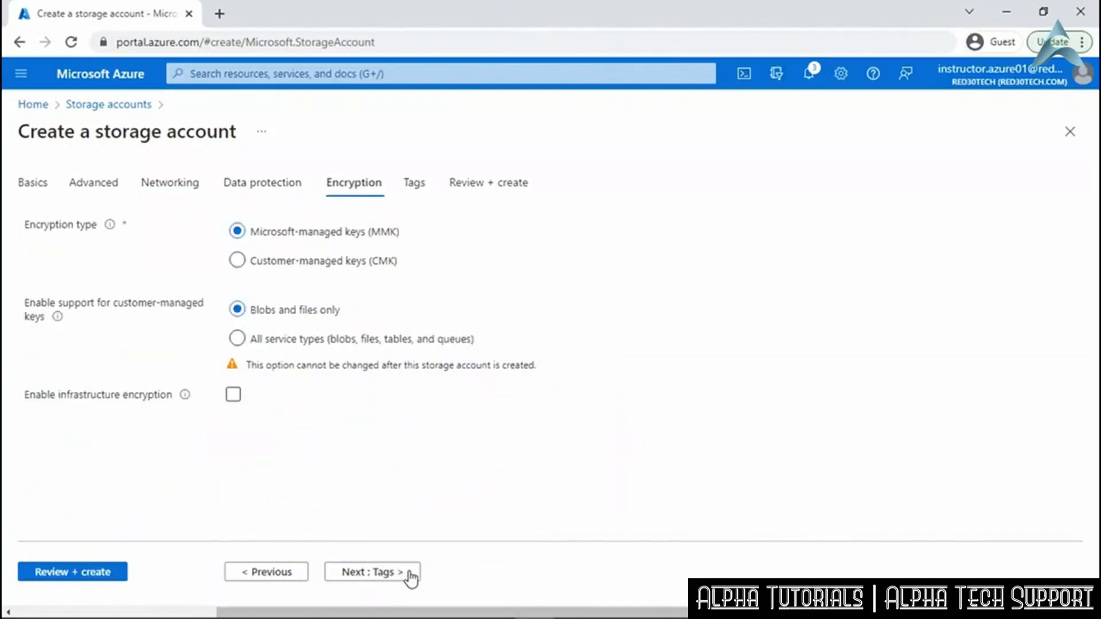
left_click(94, 574)
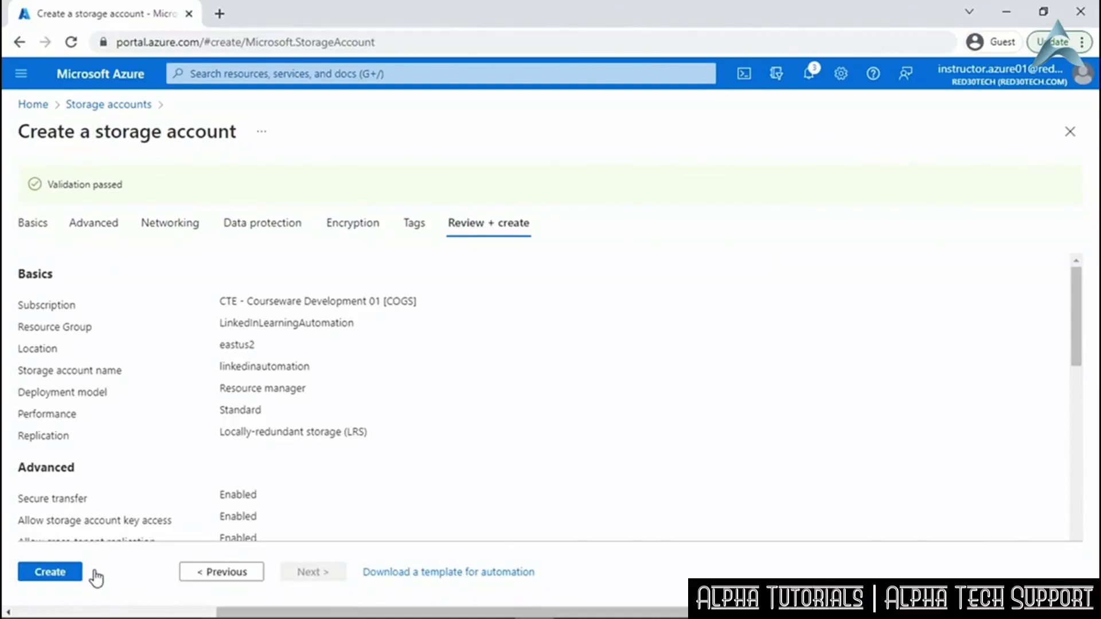
left_click(54, 575)
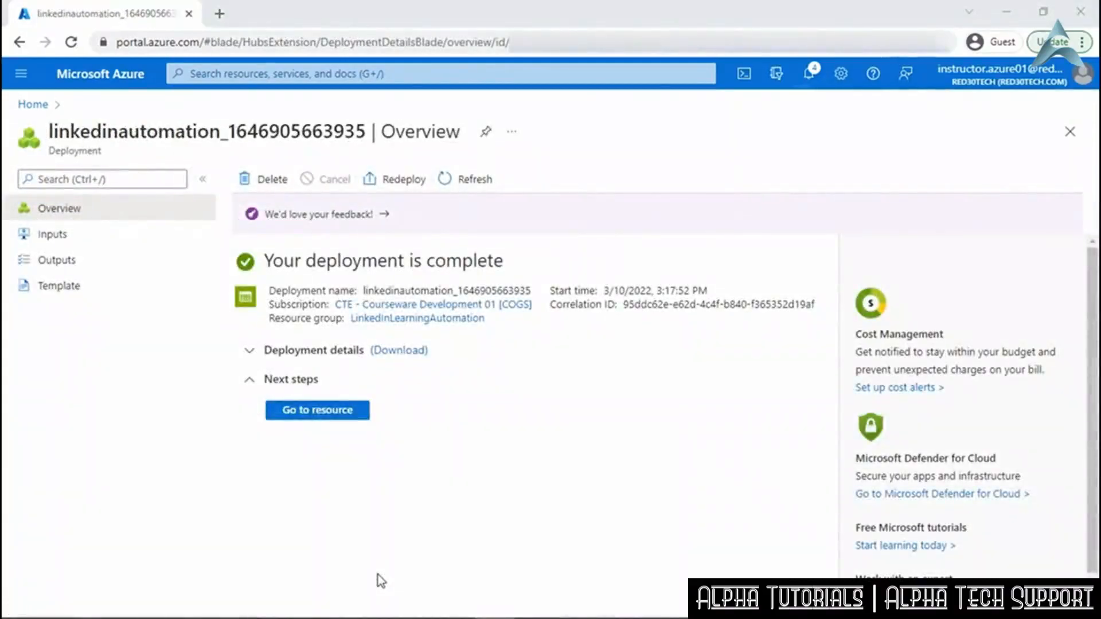
left_click(322, 411)
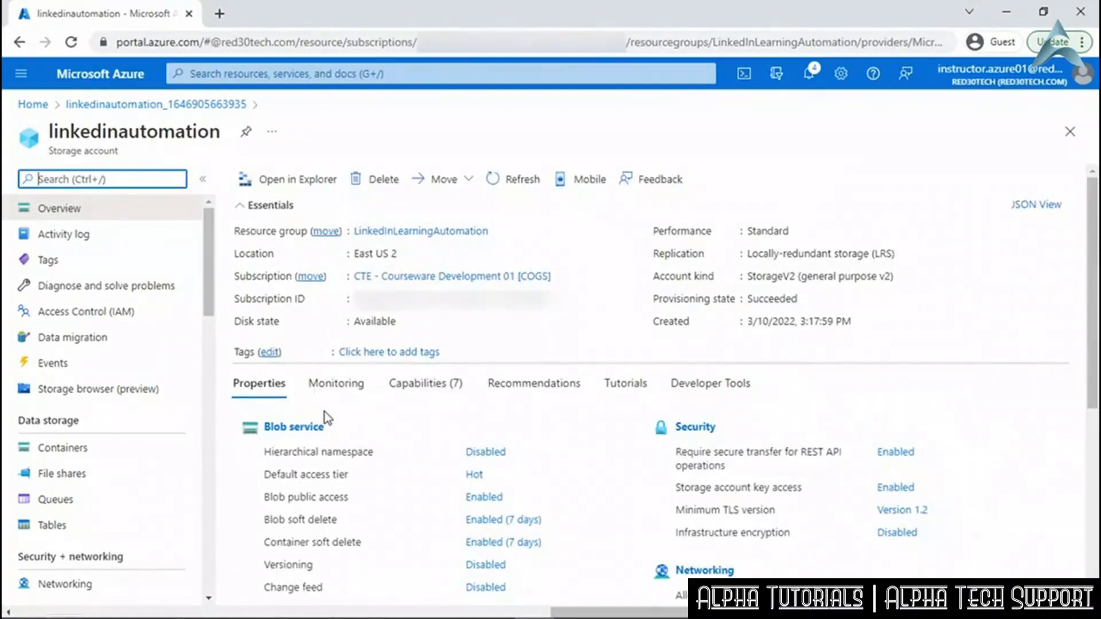
Review the linkedinautomation storage account overview: East US 2, Standard performance, locally-redundant storage.
mouse_move(511, 236)
mouse_move(553, 278)
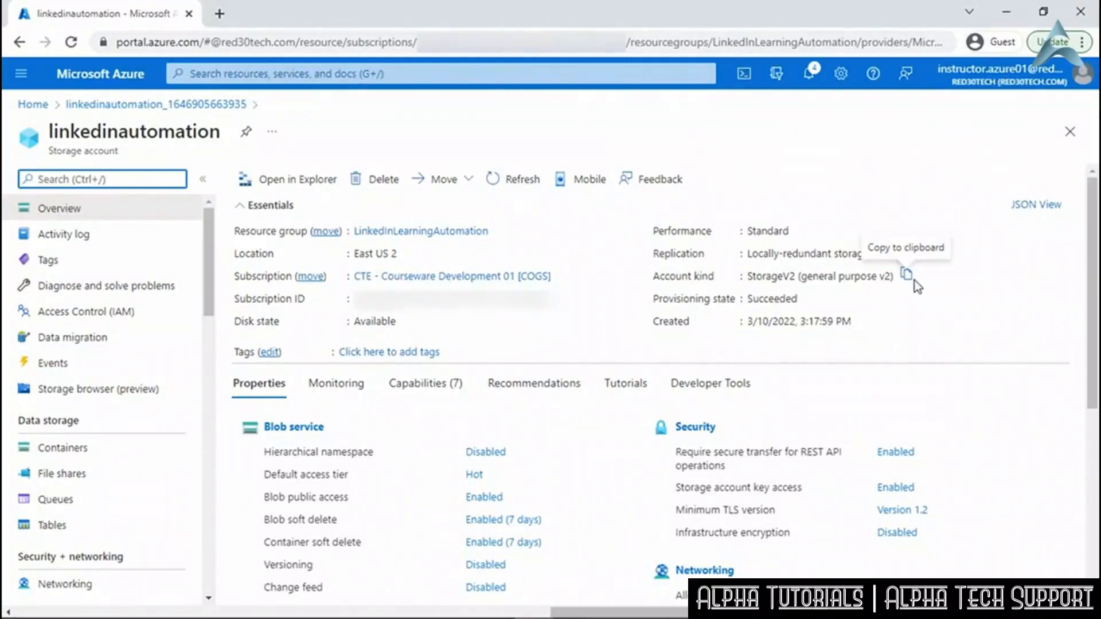
left_click_drag(208, 309, 207, 361)
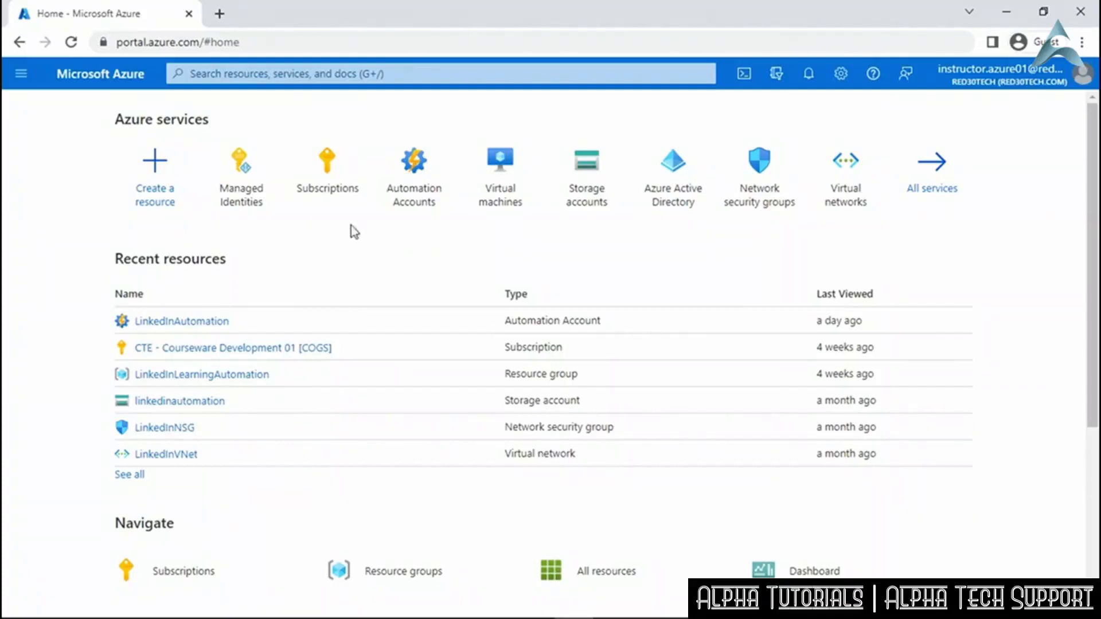
Start a new managed identity in LinkedInLearningAutomation, region East US 2, named AutomationUserID.
left_click(246, 184)
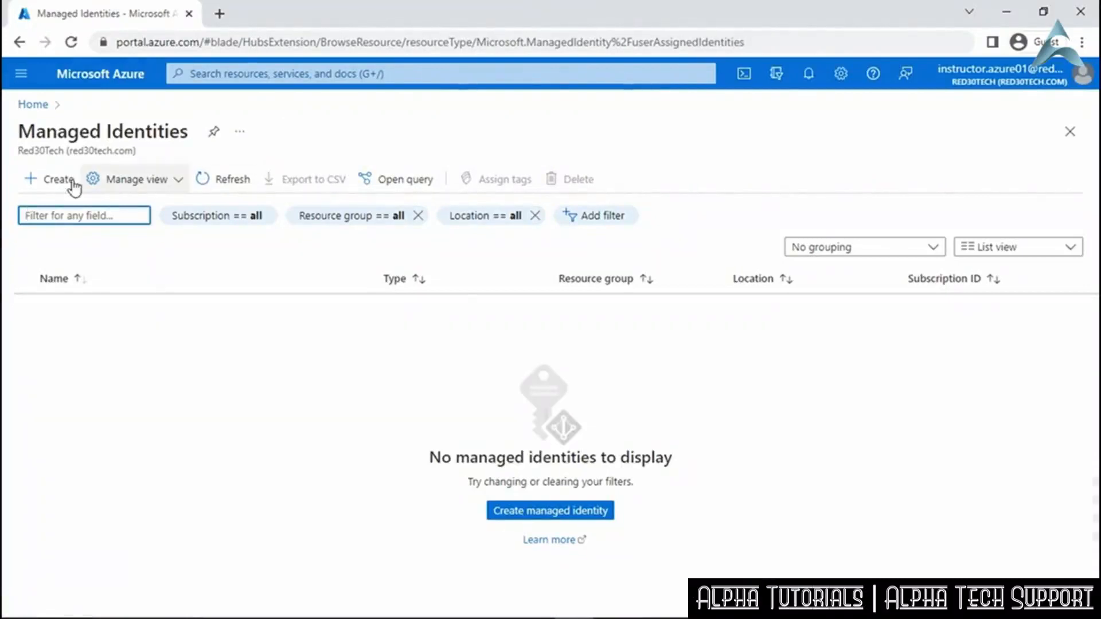
left_click(50, 183)
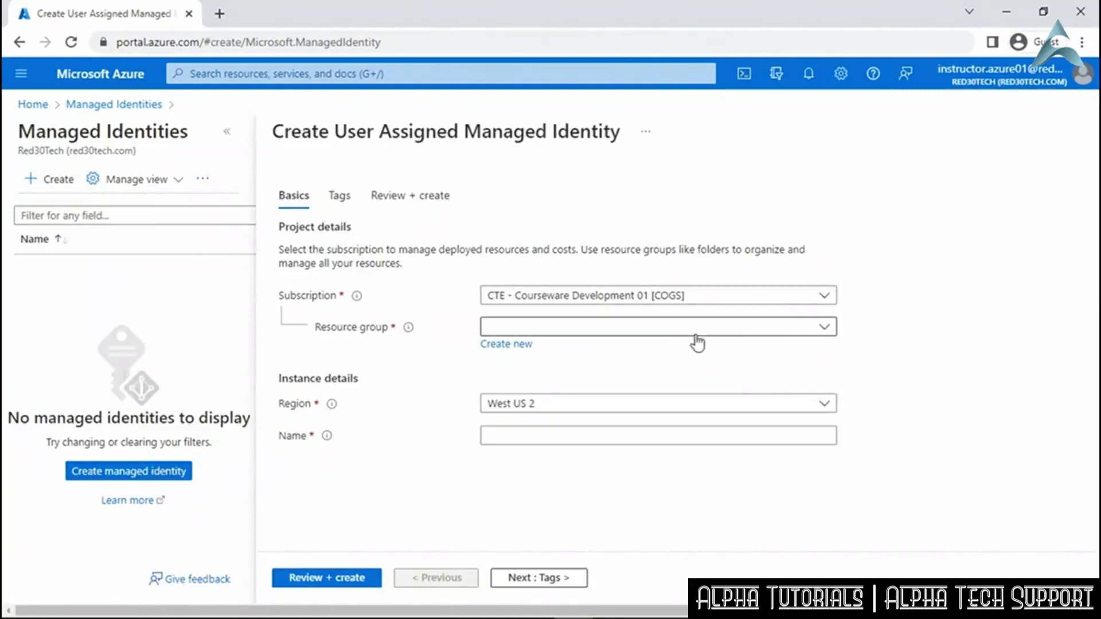
left_click(715, 331)
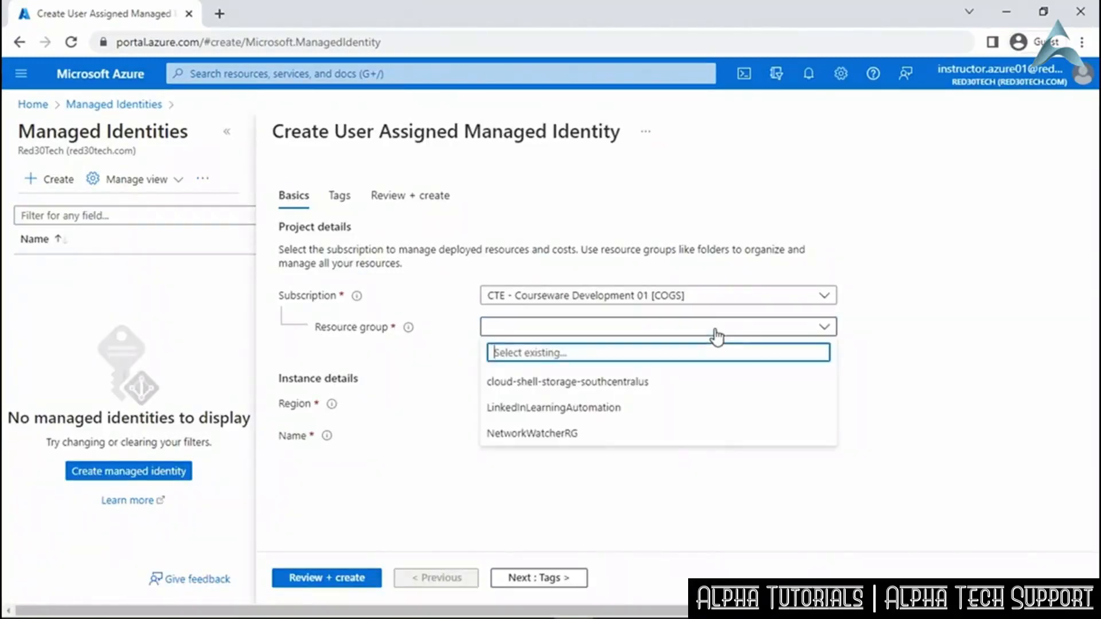
left_click(624, 410)
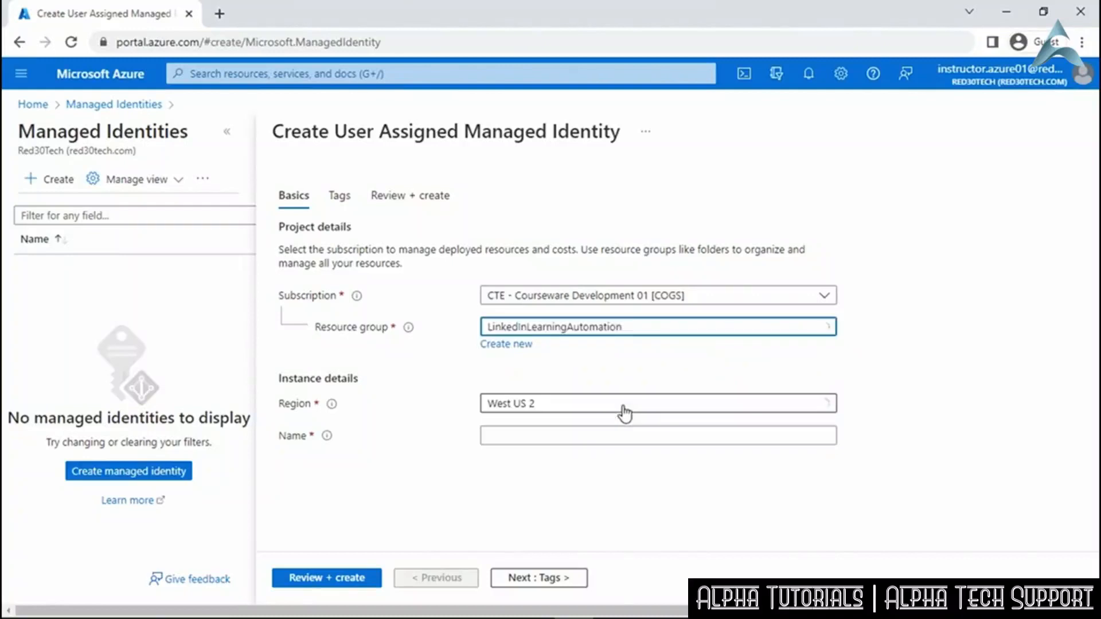
left_click(626, 411)
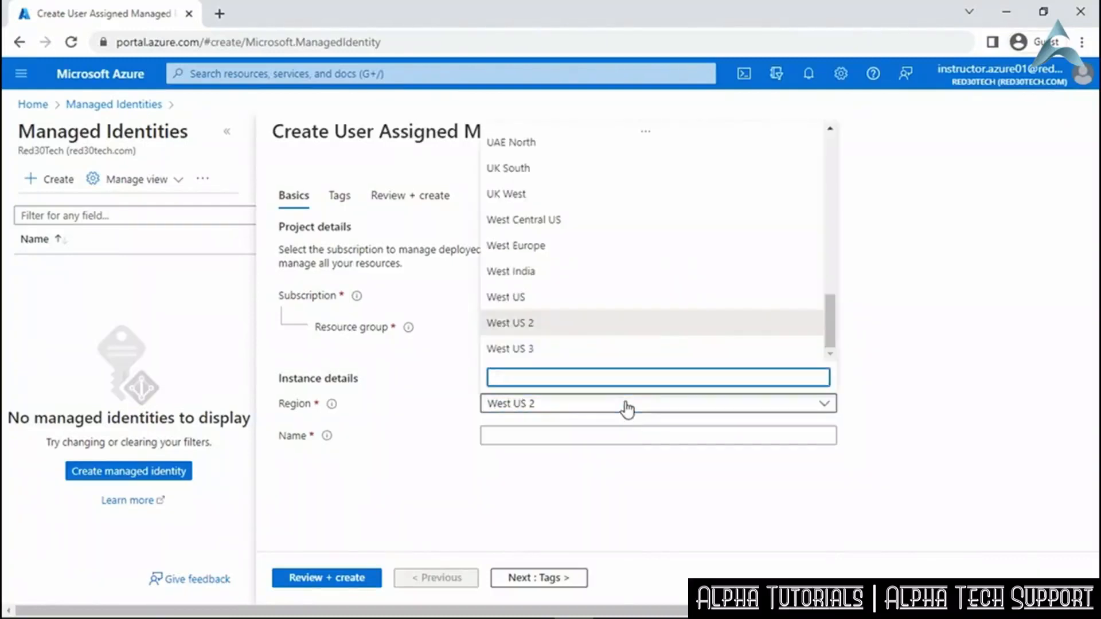
left_click_drag(832, 331, 817, 182)
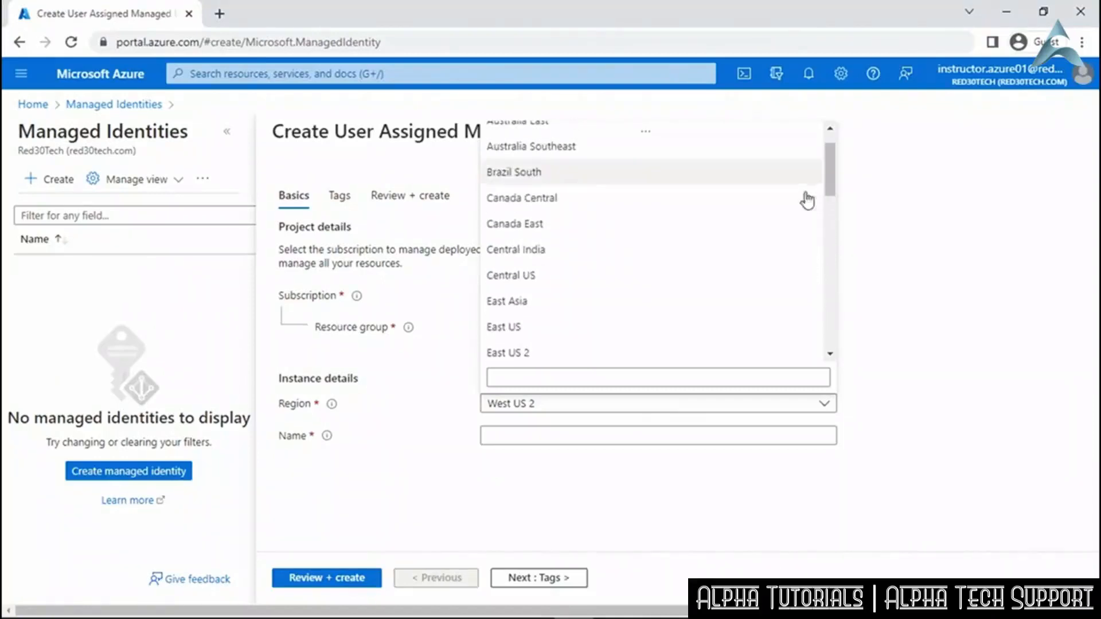
left_click(542, 353)
left_click(546, 435)
type("Autom")
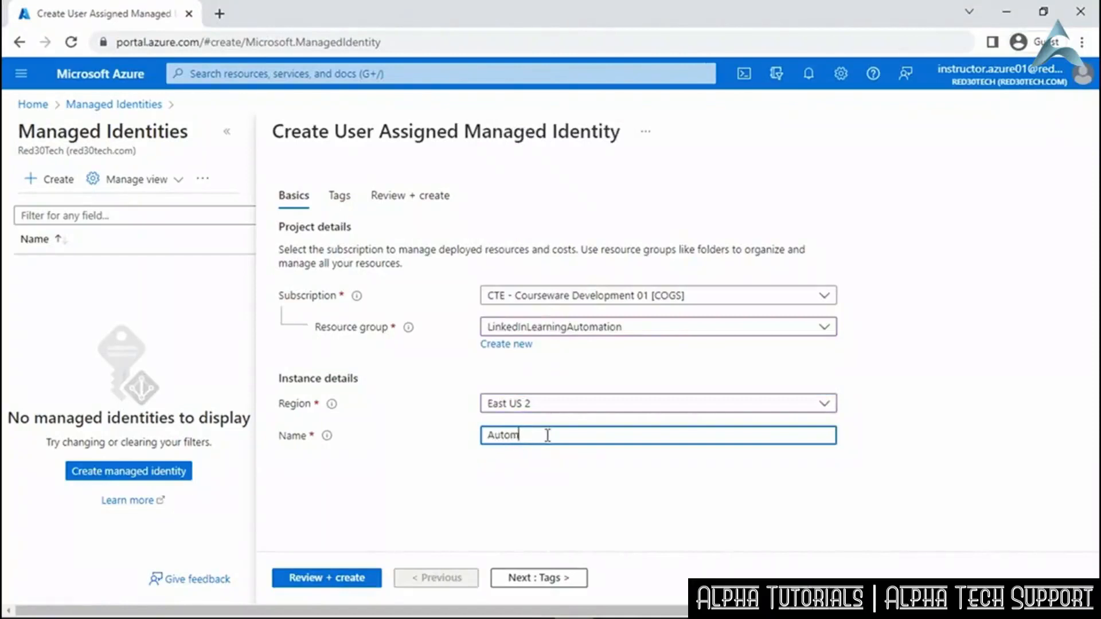
type("ationUserID")
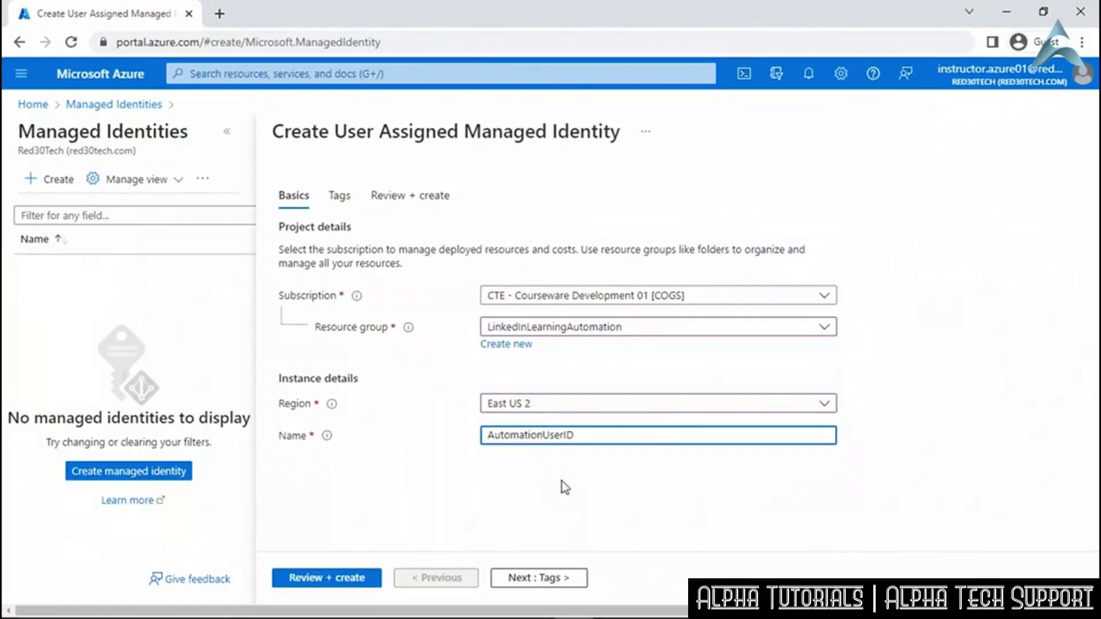
Validate and create the AutomationUserID managed identity.
left_click(341, 579)
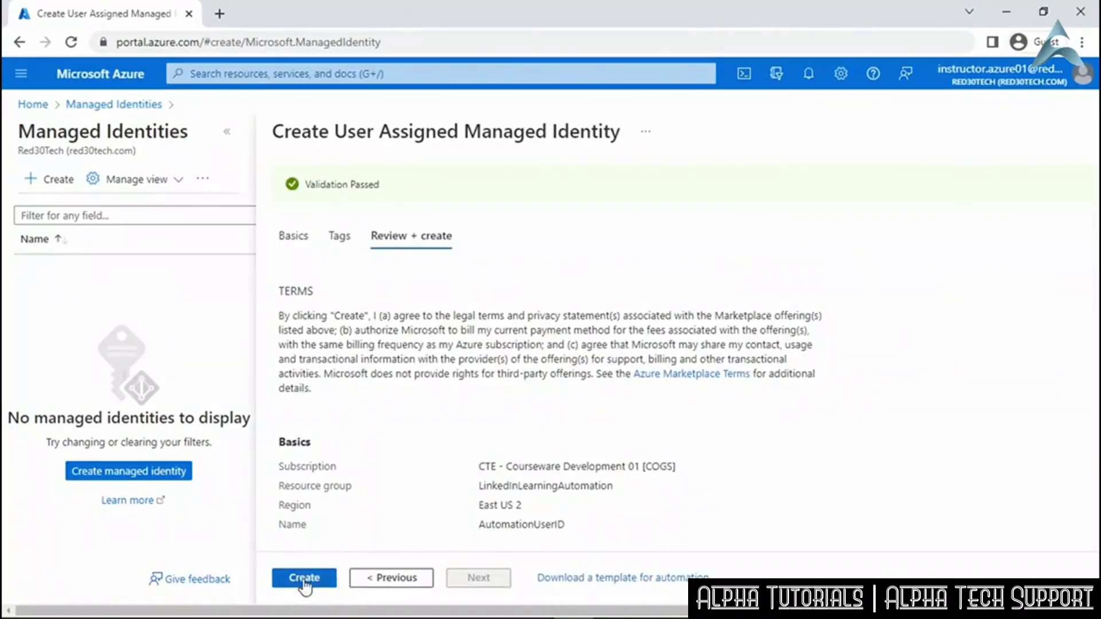
left_click(303, 583)
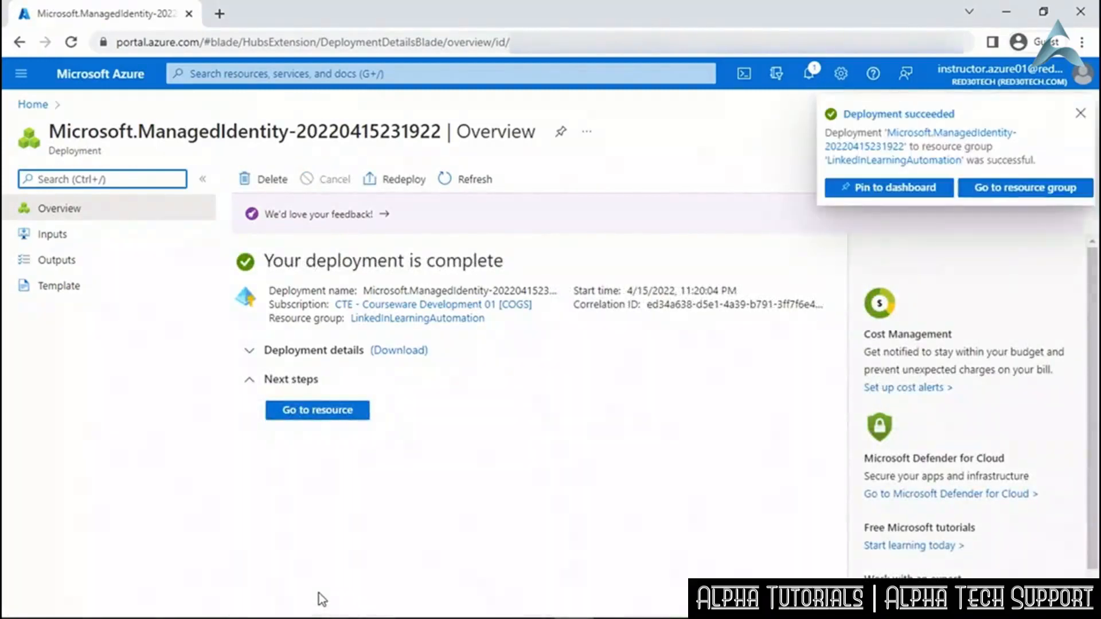
Go to the newly deployed AutomationUserID identity's overview.
left_click(319, 411)
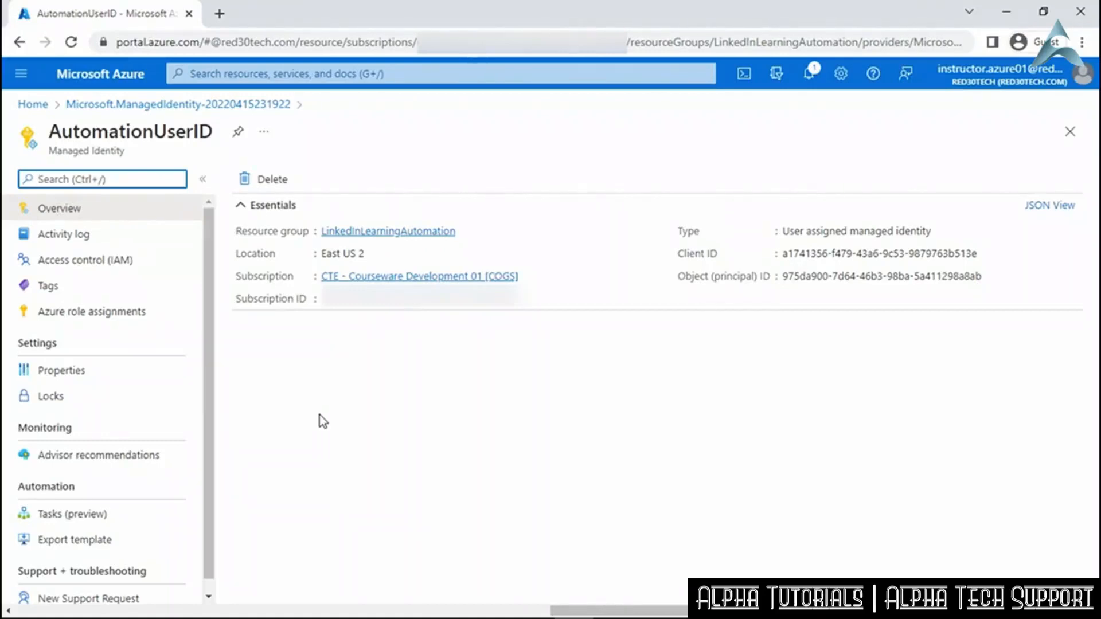
Find Subscriptions via search and open IAM for CTE - Courseware Development 01 [COGS].
left_click(390, 73)
type("Su")
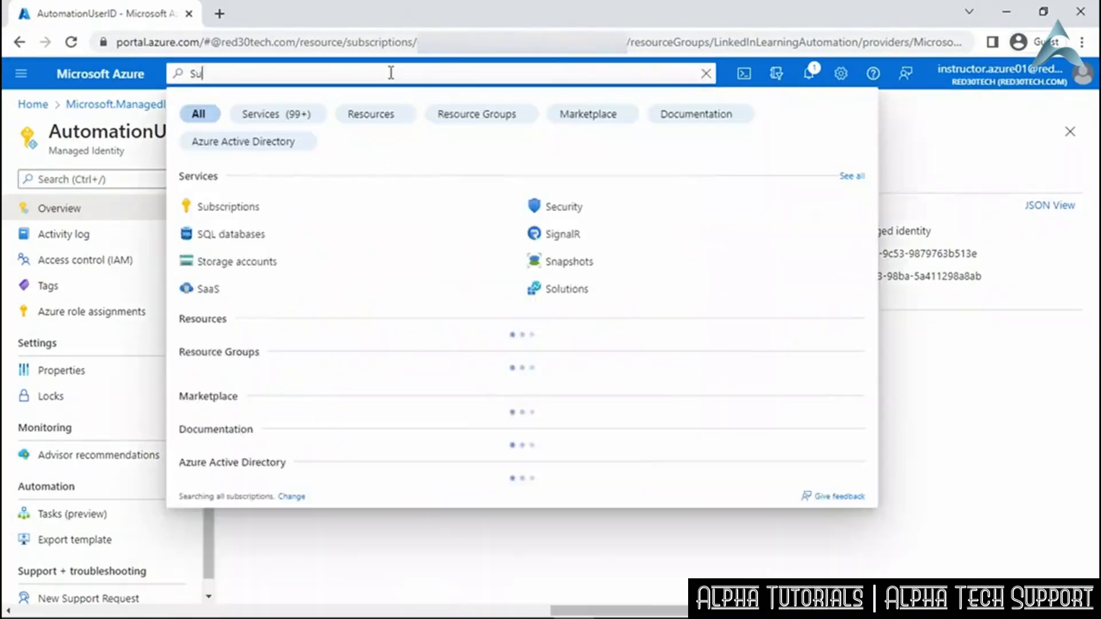
type("bscription")
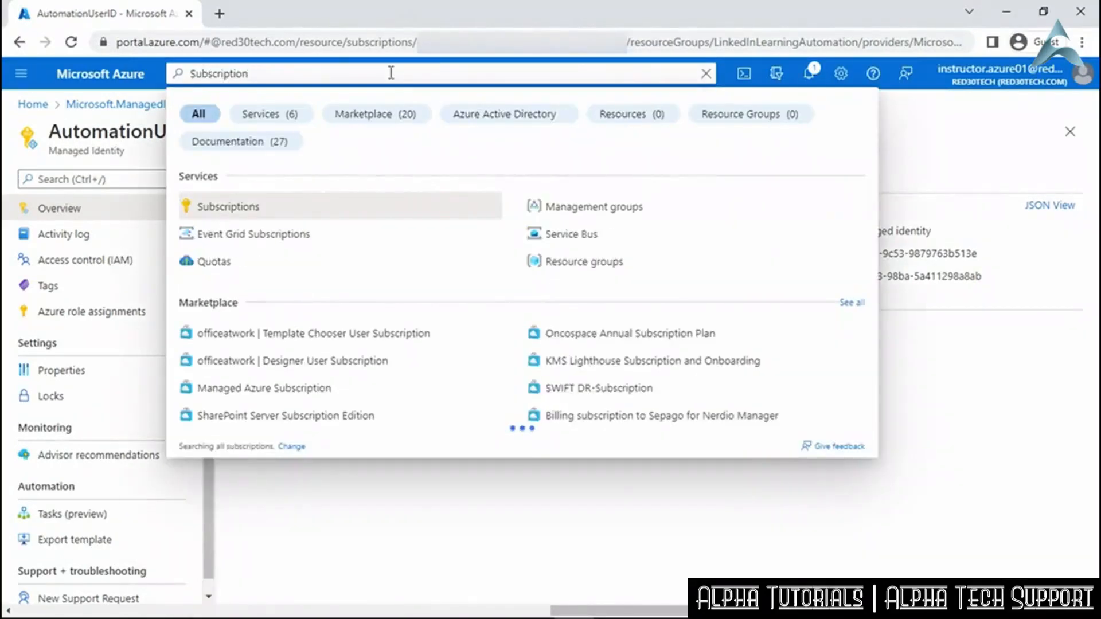
left_click(367, 209)
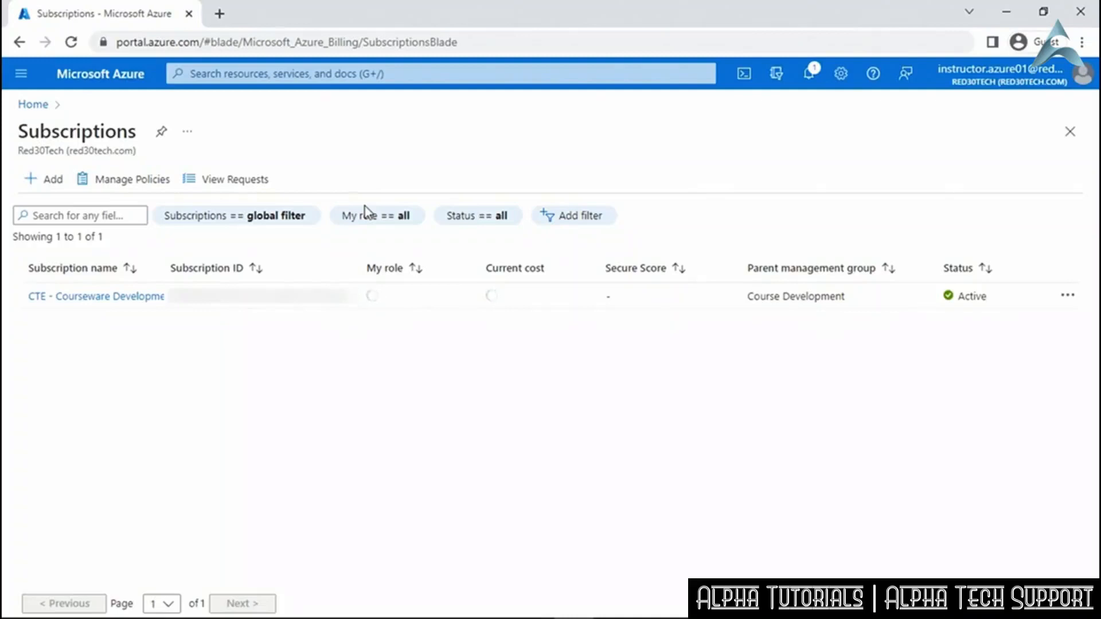
left_click(125, 298)
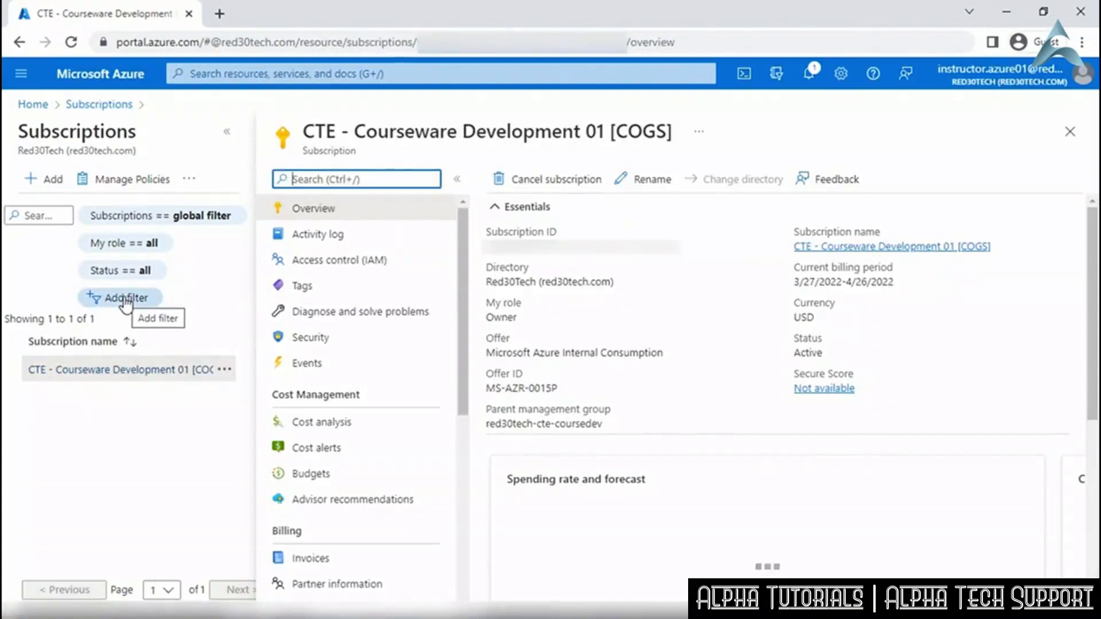
left_click(342, 265)
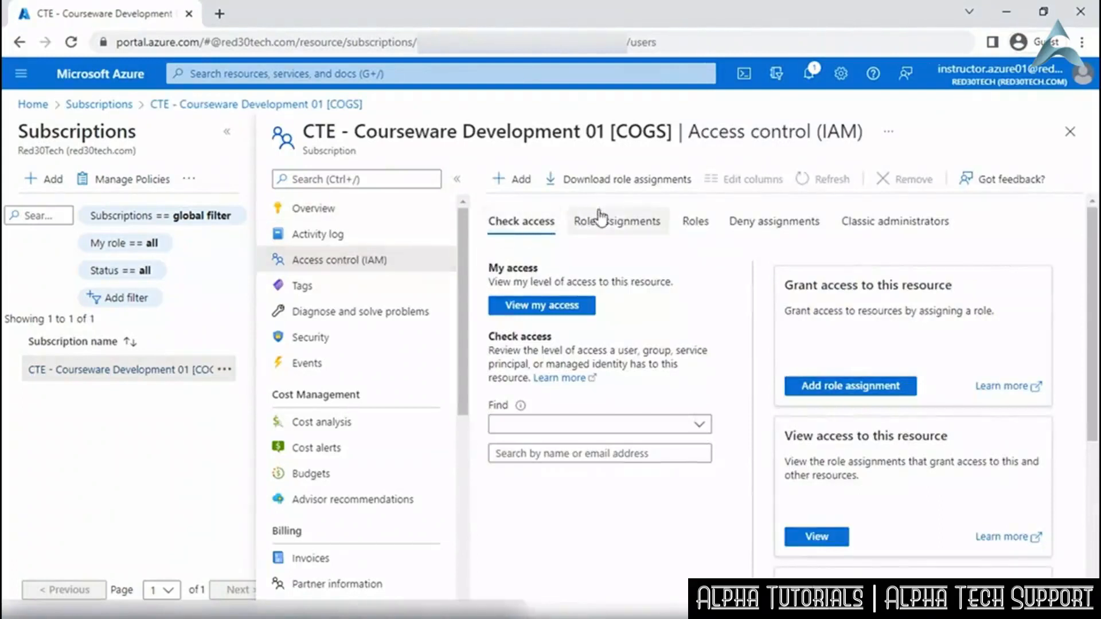
Begin a new subscription role assignment with the Contributor role selected.
left_click(624, 224)
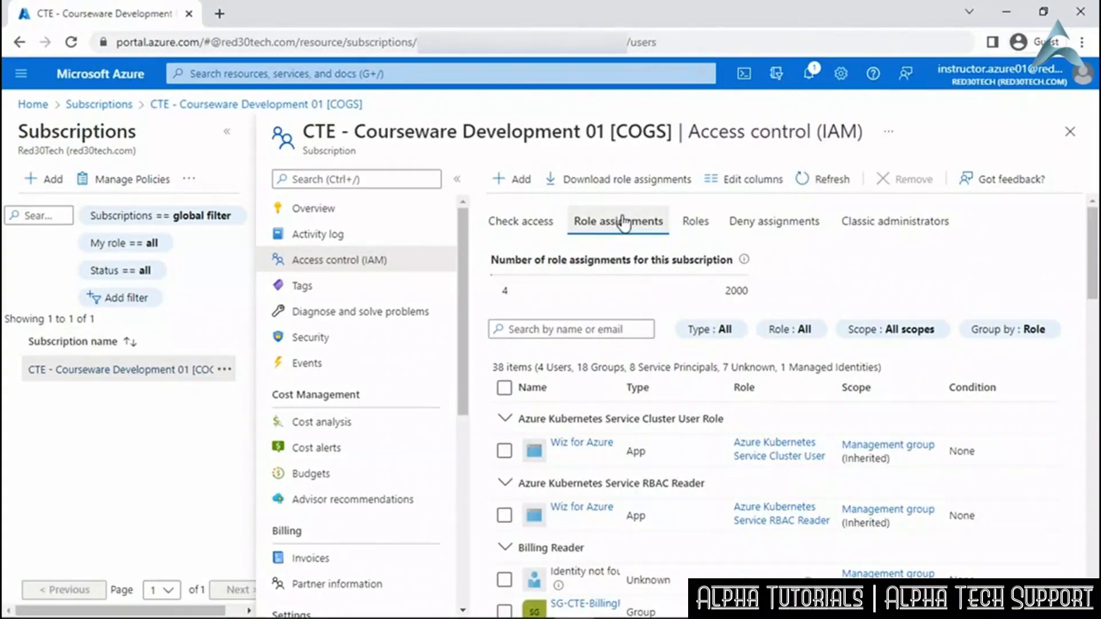
left_click(509, 180)
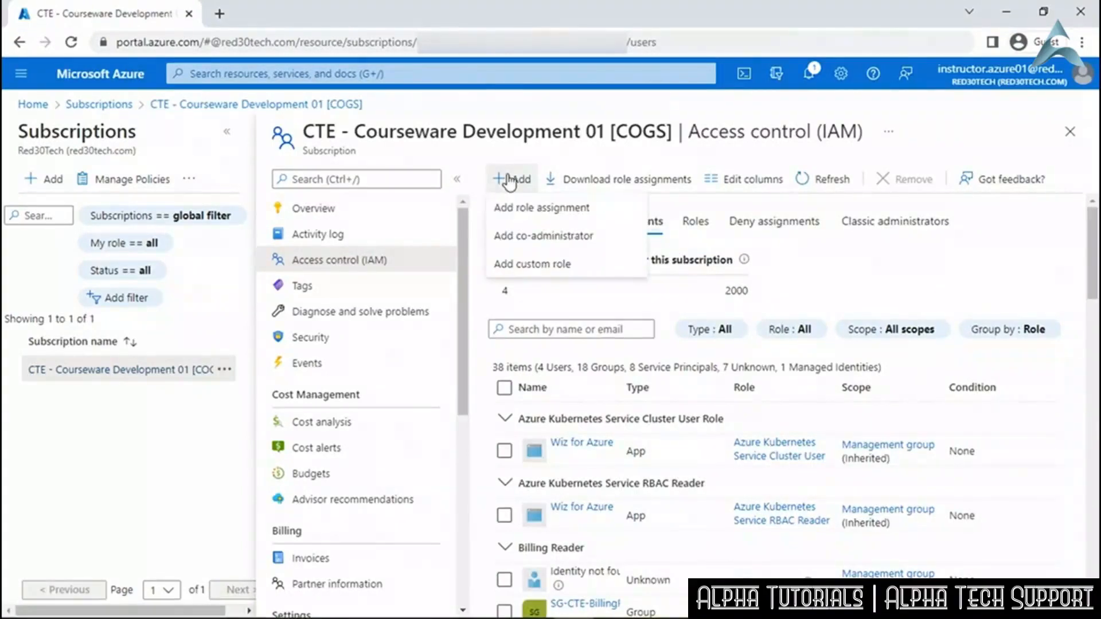
left_click(531, 211)
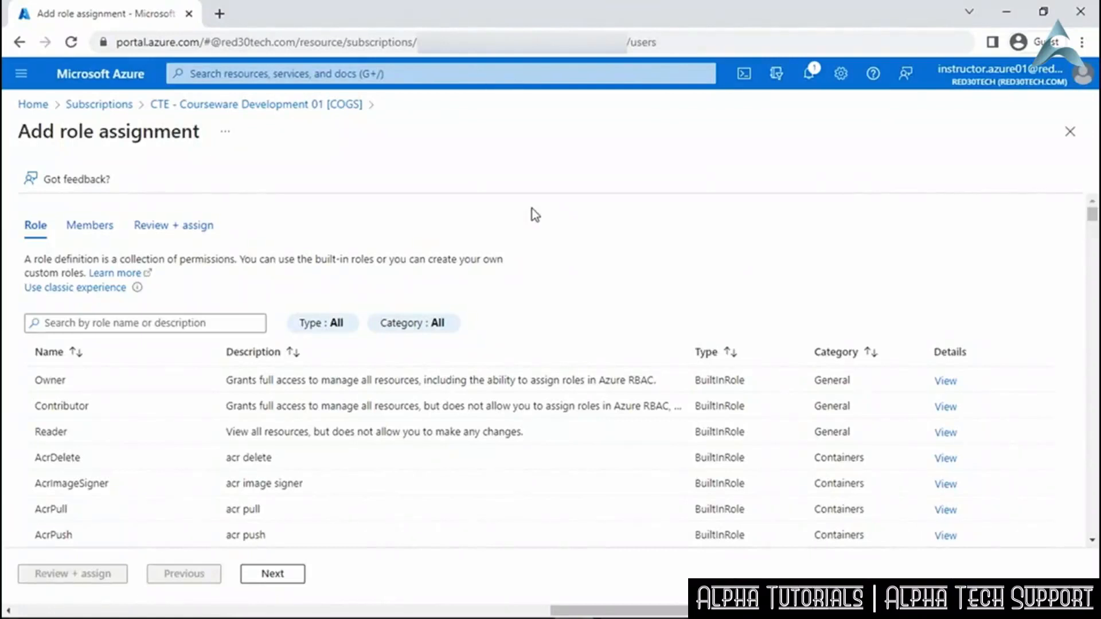
left_click(145, 403)
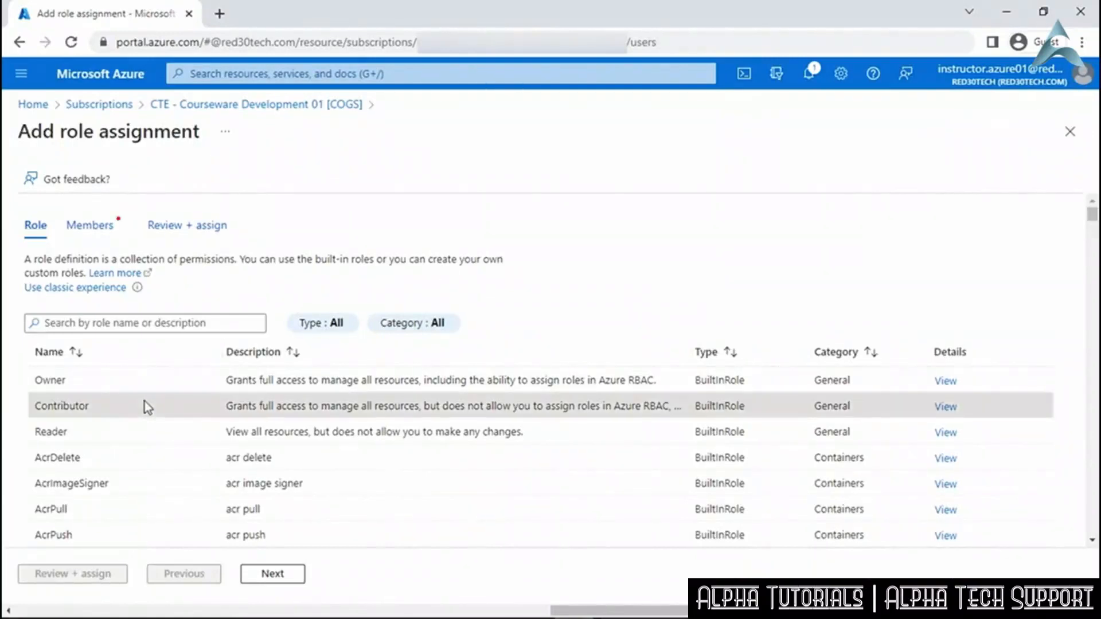
left_click(102, 235)
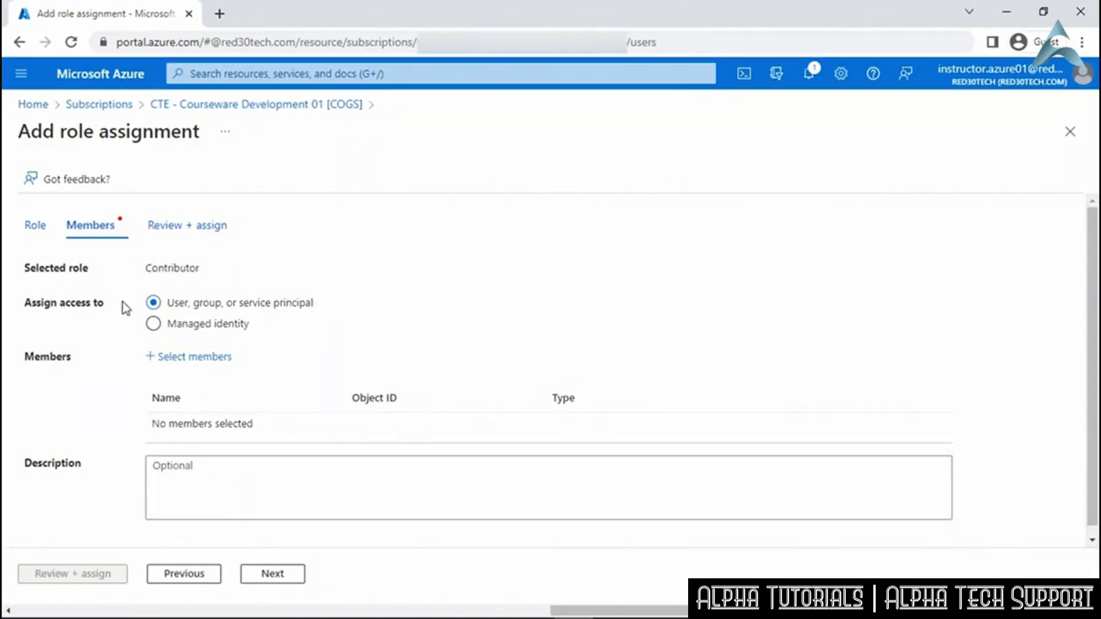
Add user-assigned managed identity AutomationUserID as the Contributor member and submit the assignment.
left_click(153, 325)
left_click(174, 361)
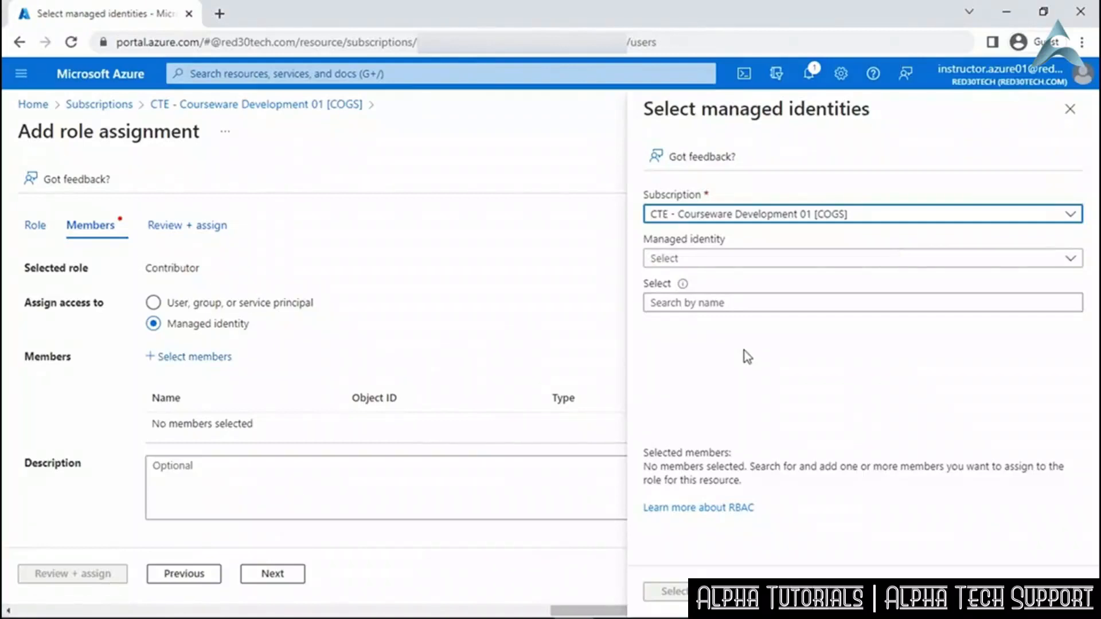
left_click(786, 261)
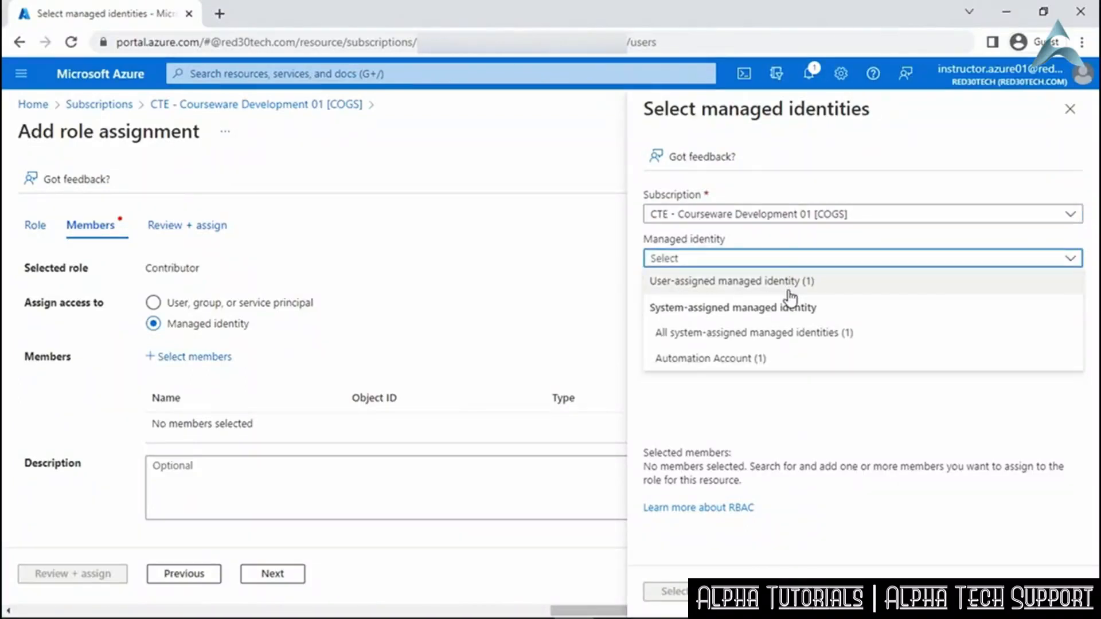
left_click(791, 282)
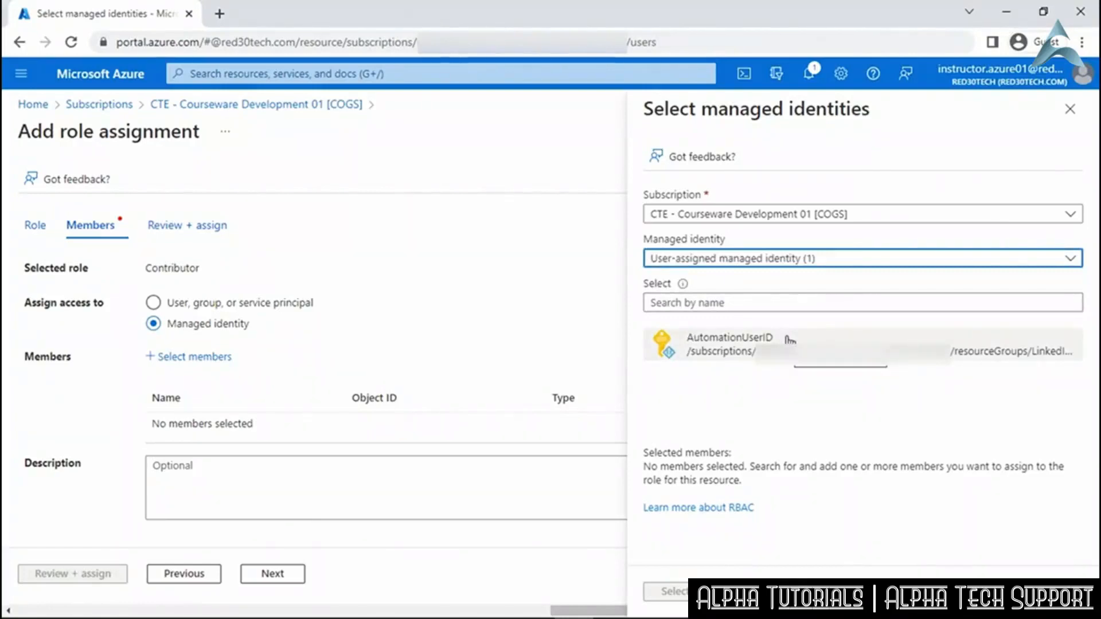
left_click(791, 341)
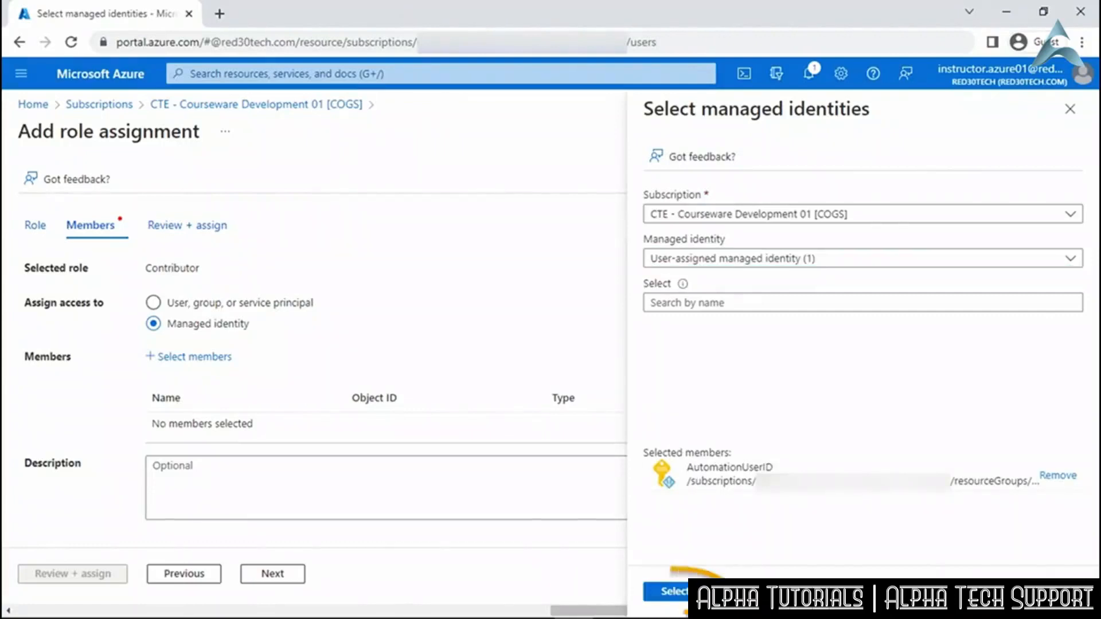
left_click(666, 592)
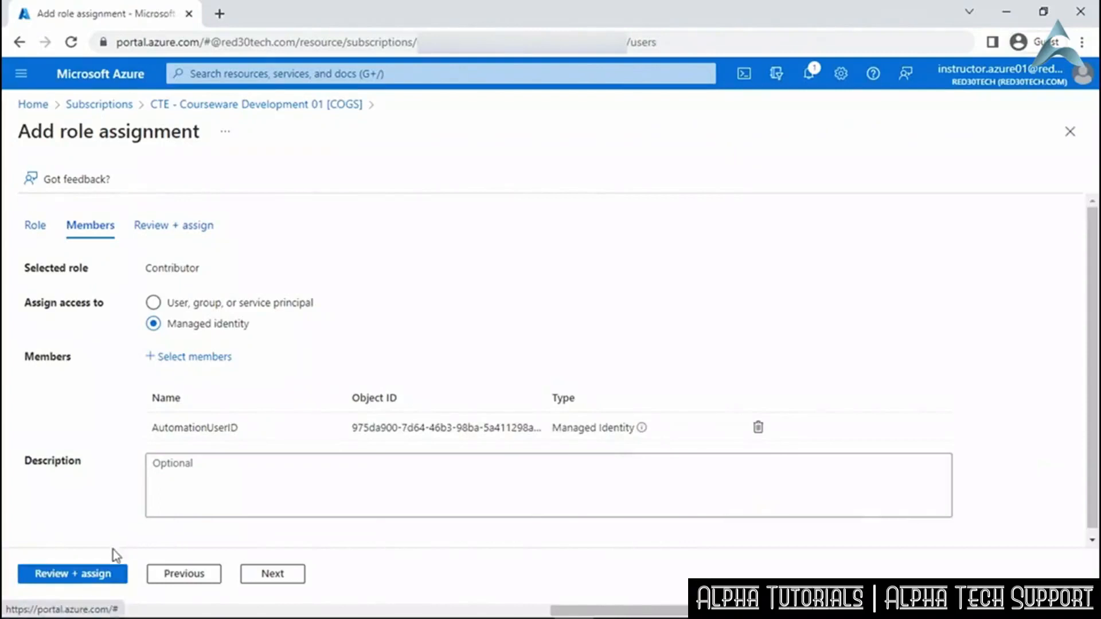
left_click(107, 574)
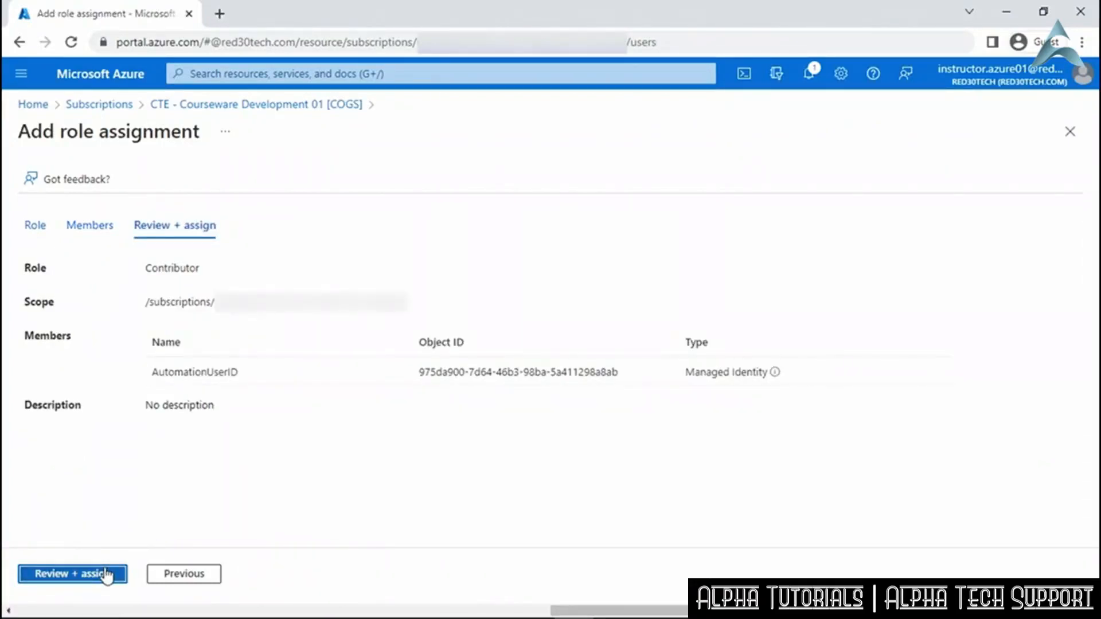
left_click(106, 573)
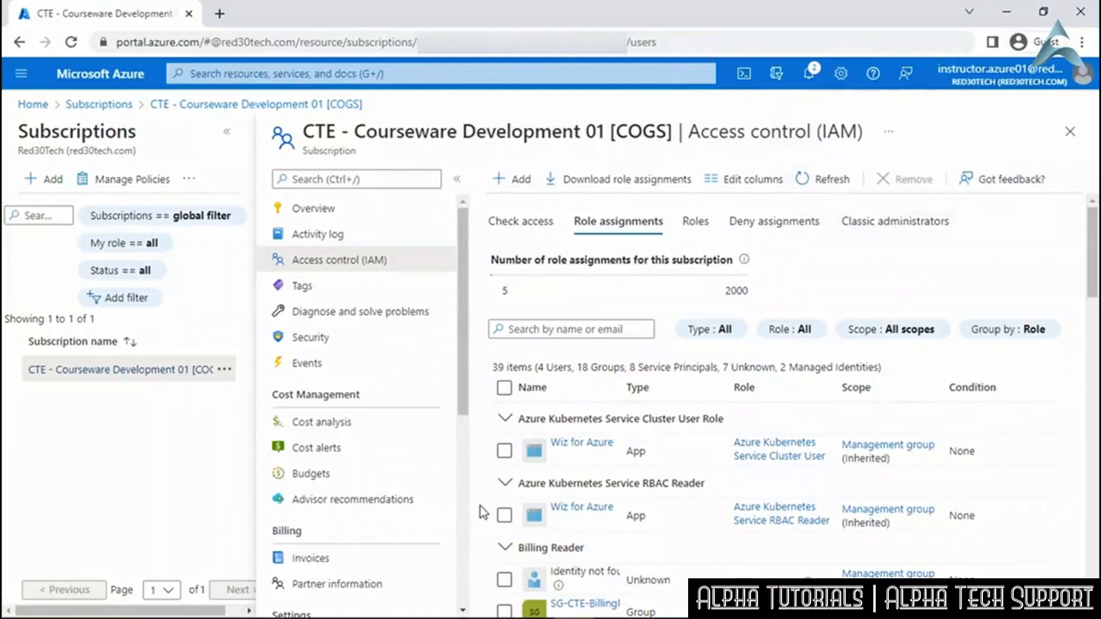
Scroll the Home page's recent resources to locate LinkedInAutomation.
scroll(483, 512, "down", 5)
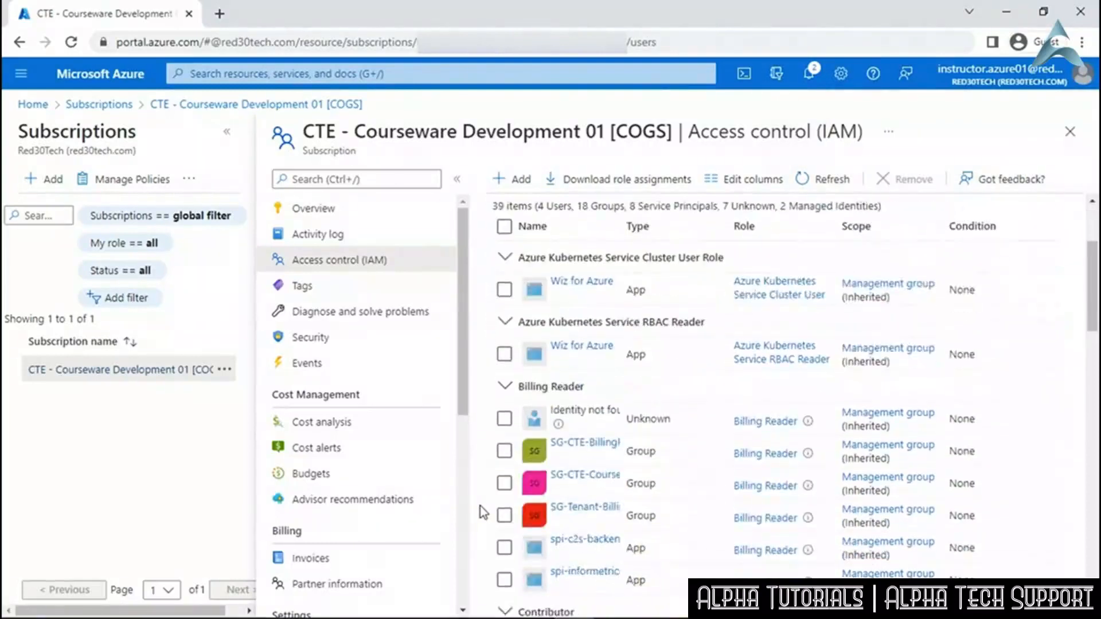
scroll(481, 509, "down", 3)
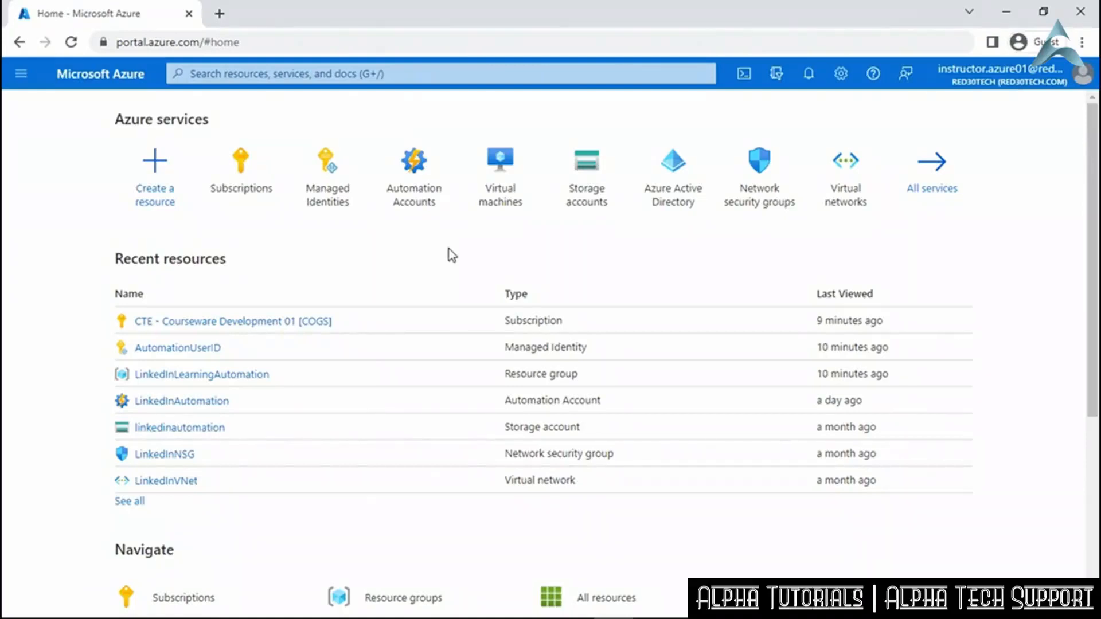
Open LinkedInAutomation's Variables page under Shared Resources and start a new variable.
left_click(179, 404)
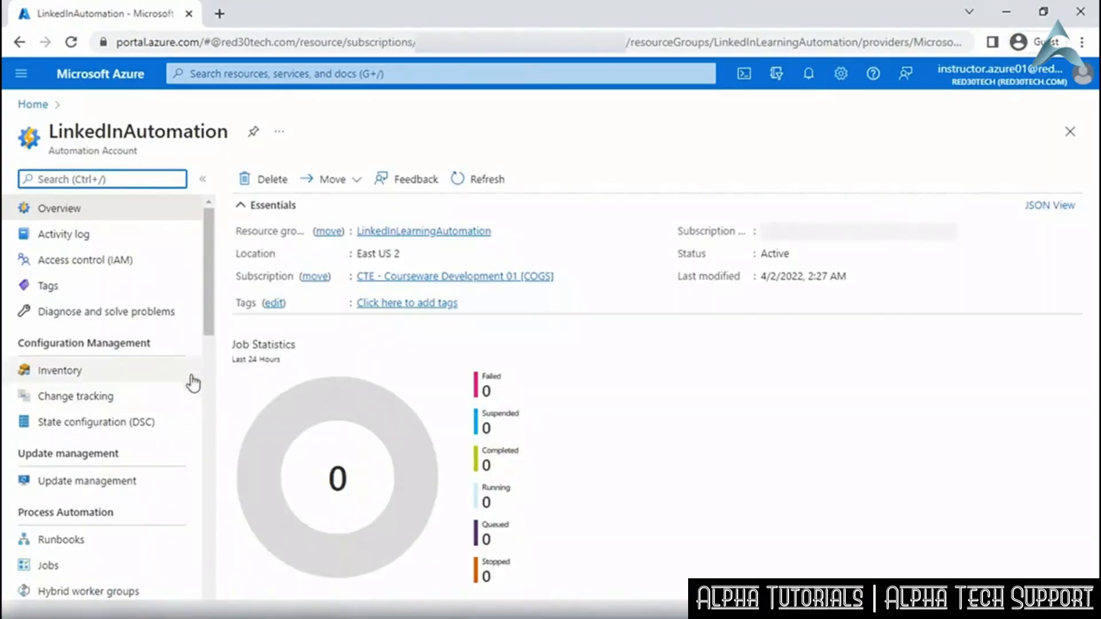
scroll(194, 396, "down", 5)
scroll(194, 412, "down", 3)
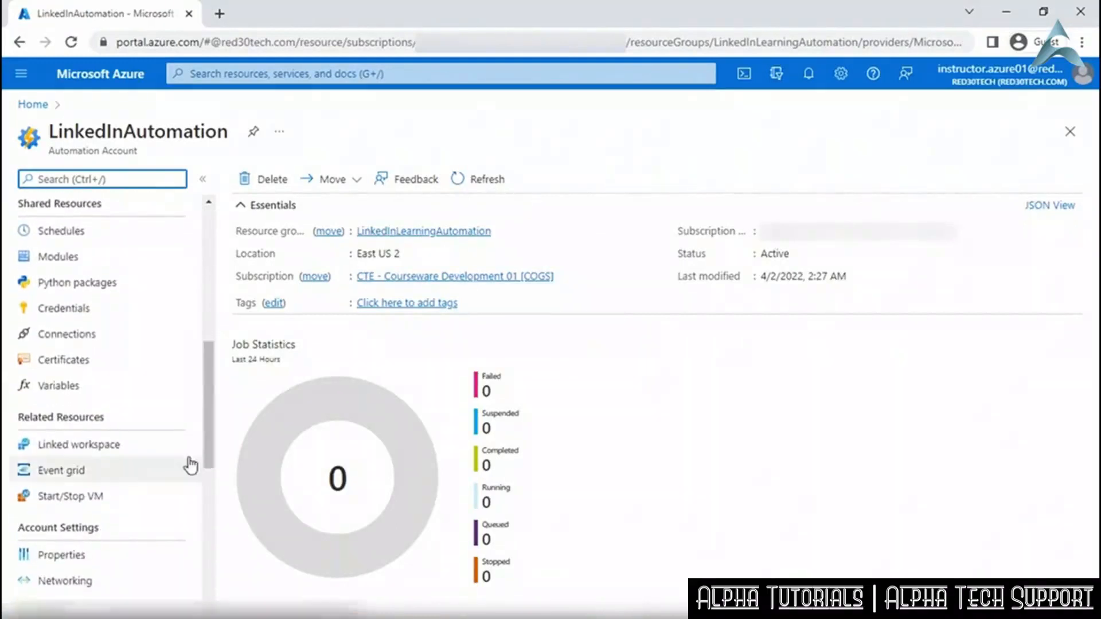
left_click(66, 384)
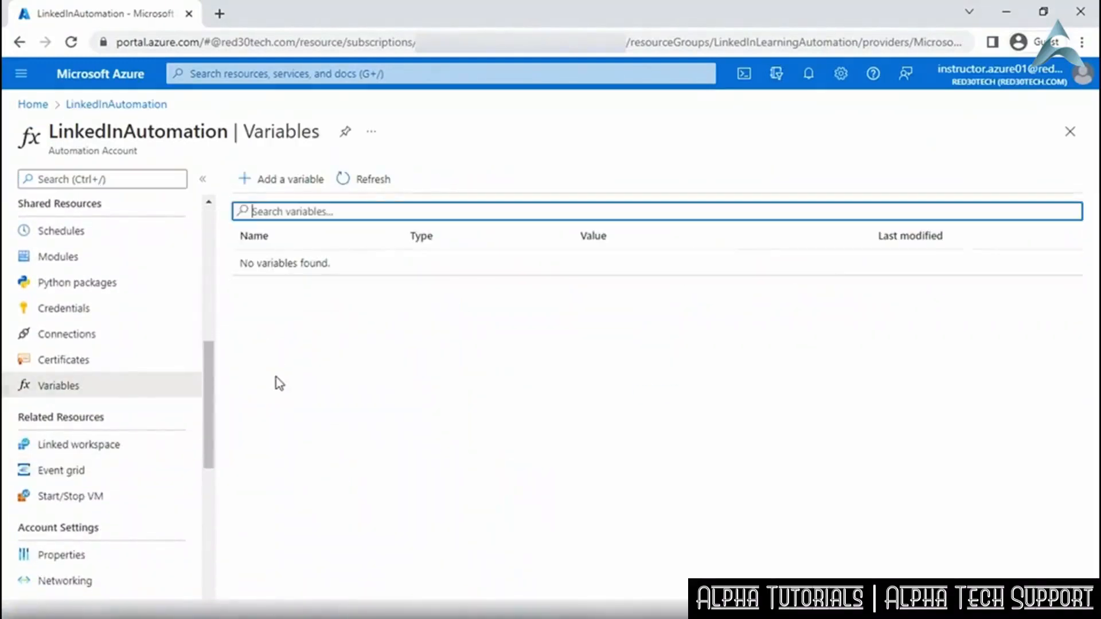
left_click(292, 184)
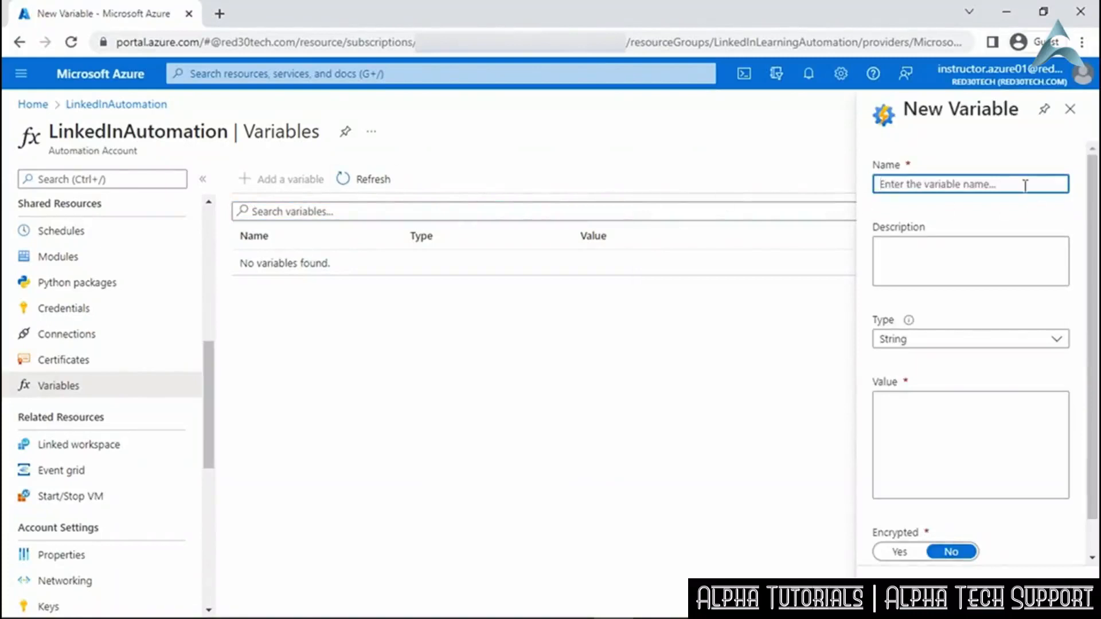
Name the variable TenantID and copy the tenant ID from Azure Active Directory's overview.
type("TenantID")
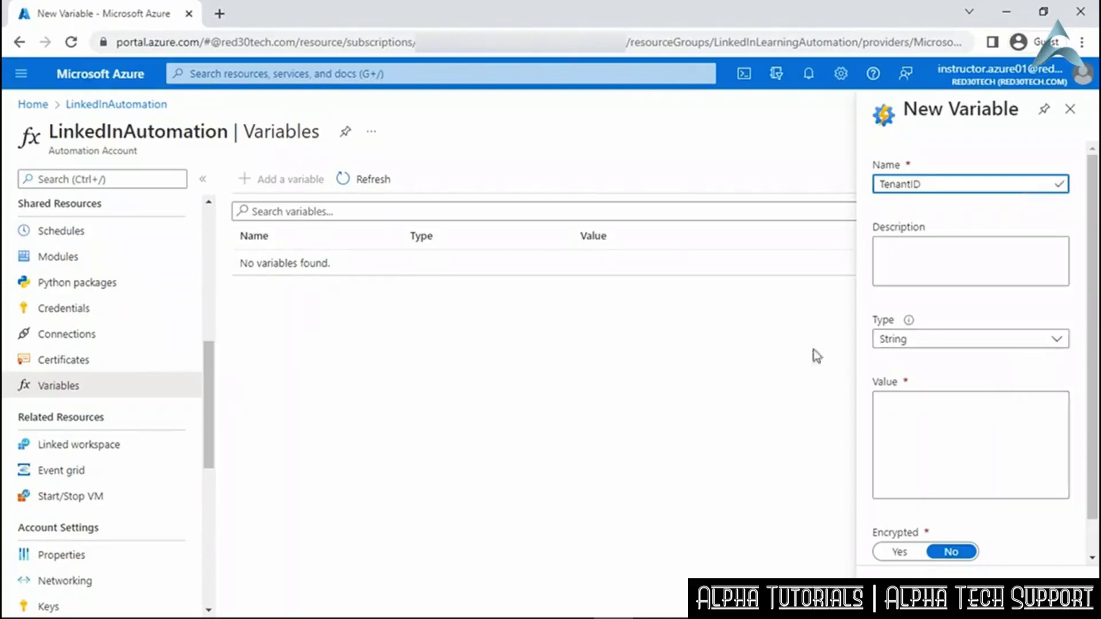
right_click(145, 19)
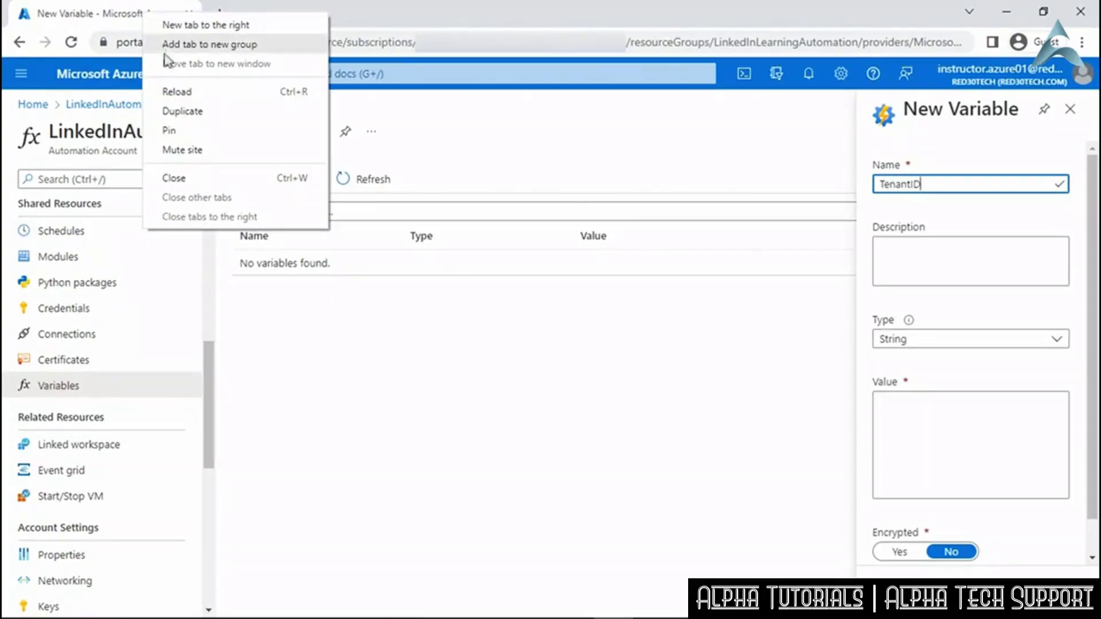
key("Escape")
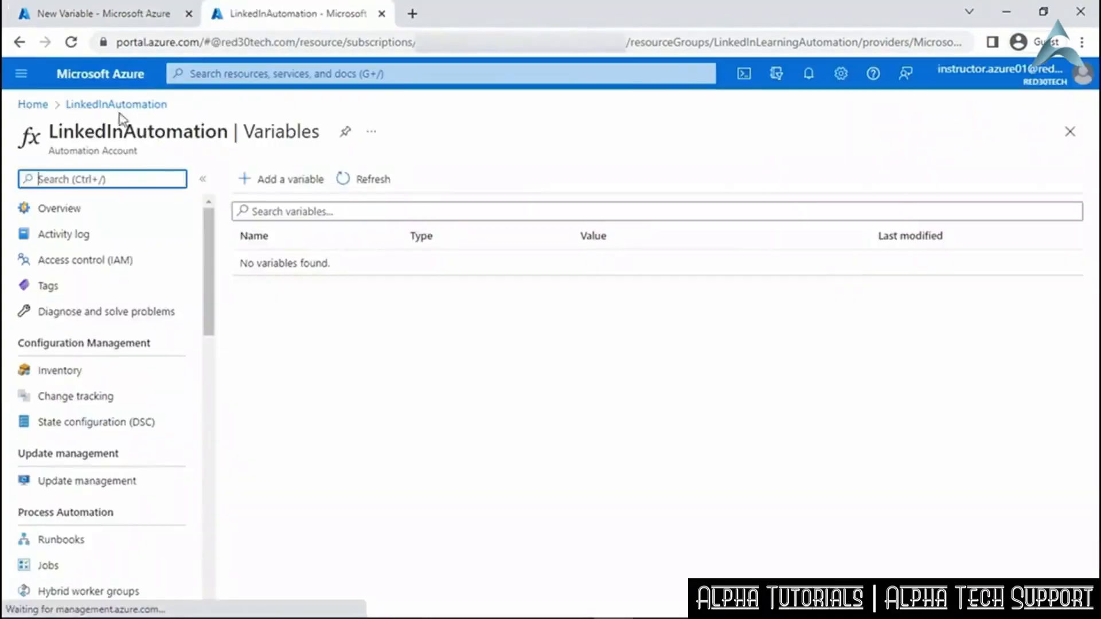
left_click(22, 80)
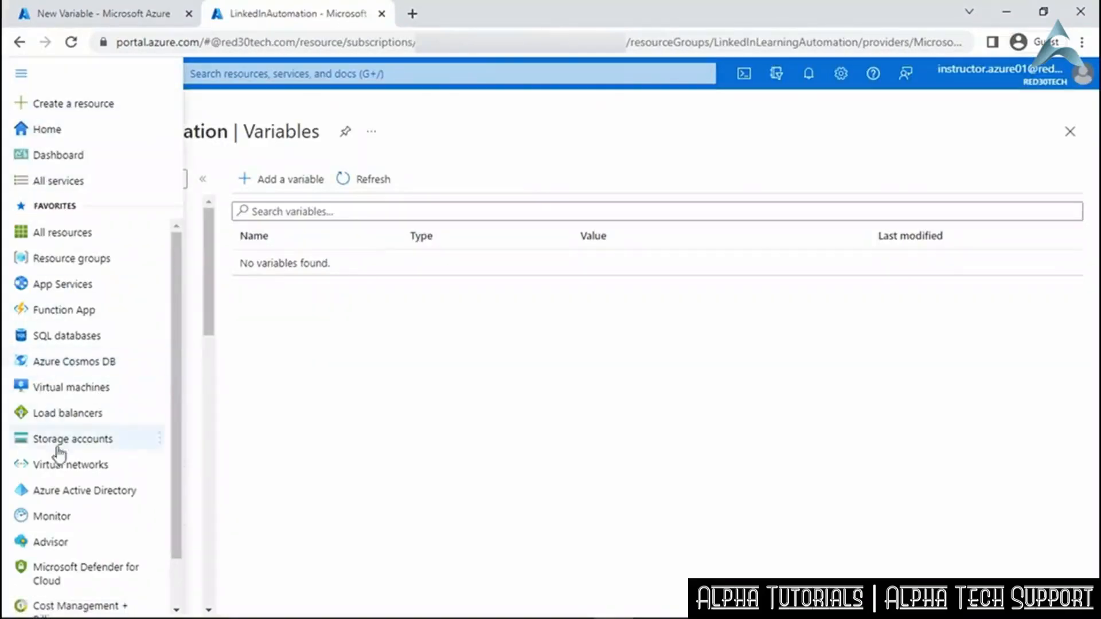
left_click(72, 492)
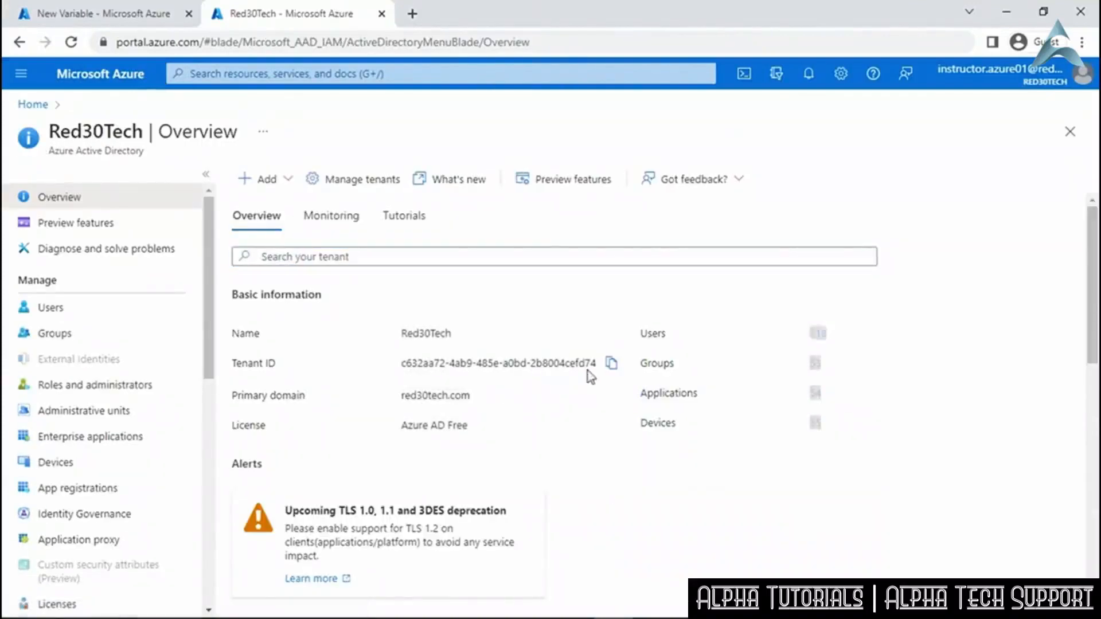
left_click(611, 364)
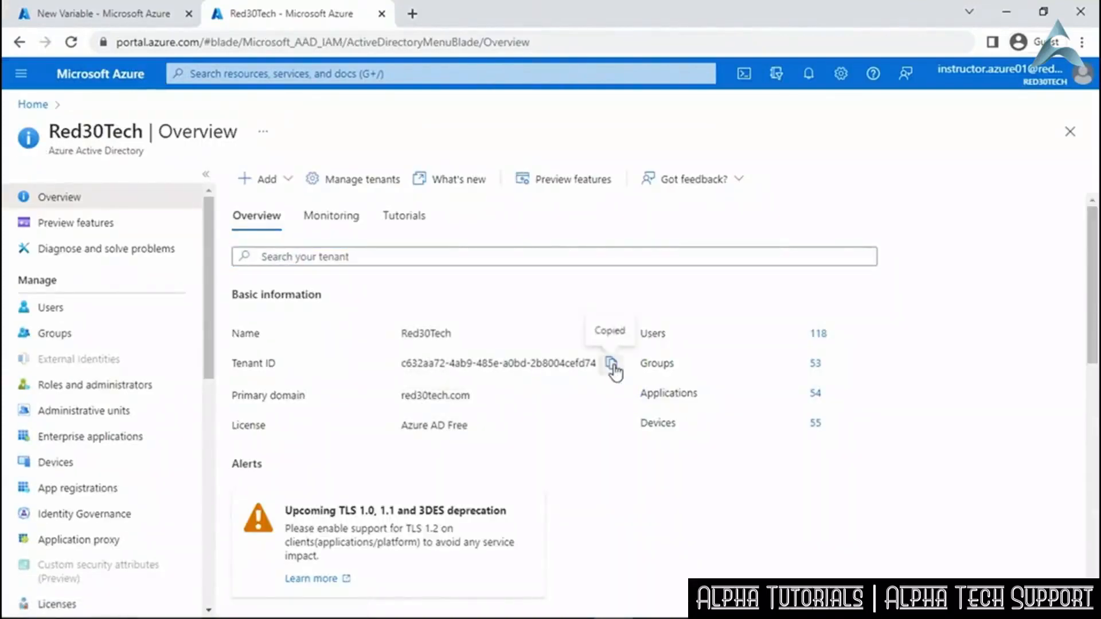
Paste the tenant ID into Value and create the TenantID string variable.
left_click(103, 14)
left_click(925, 403)
right_click(928, 409)
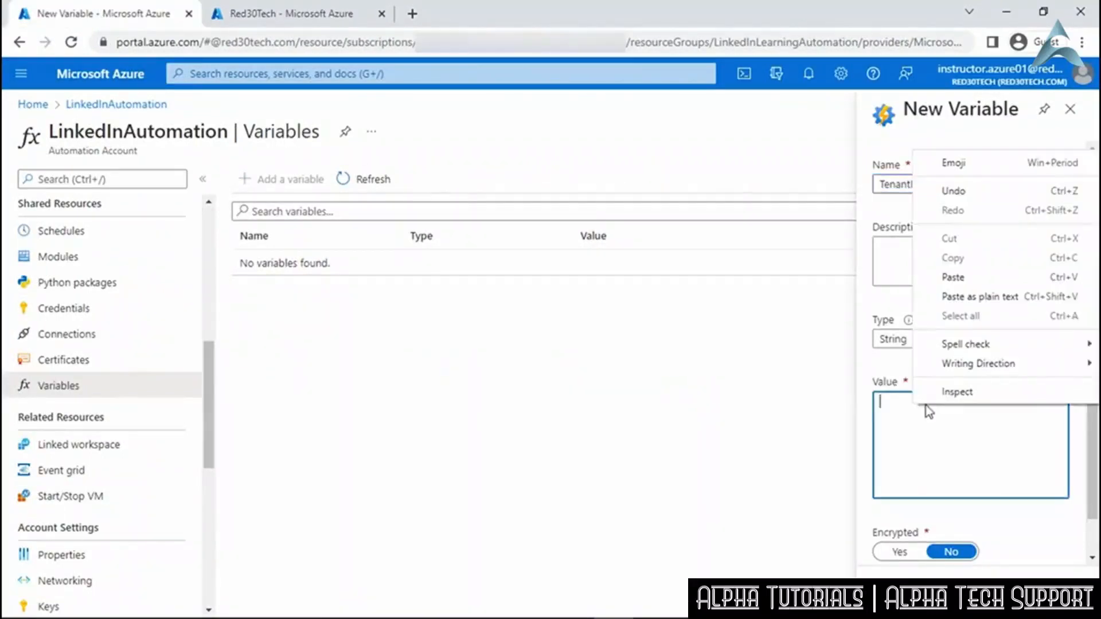
left_click(952, 277)
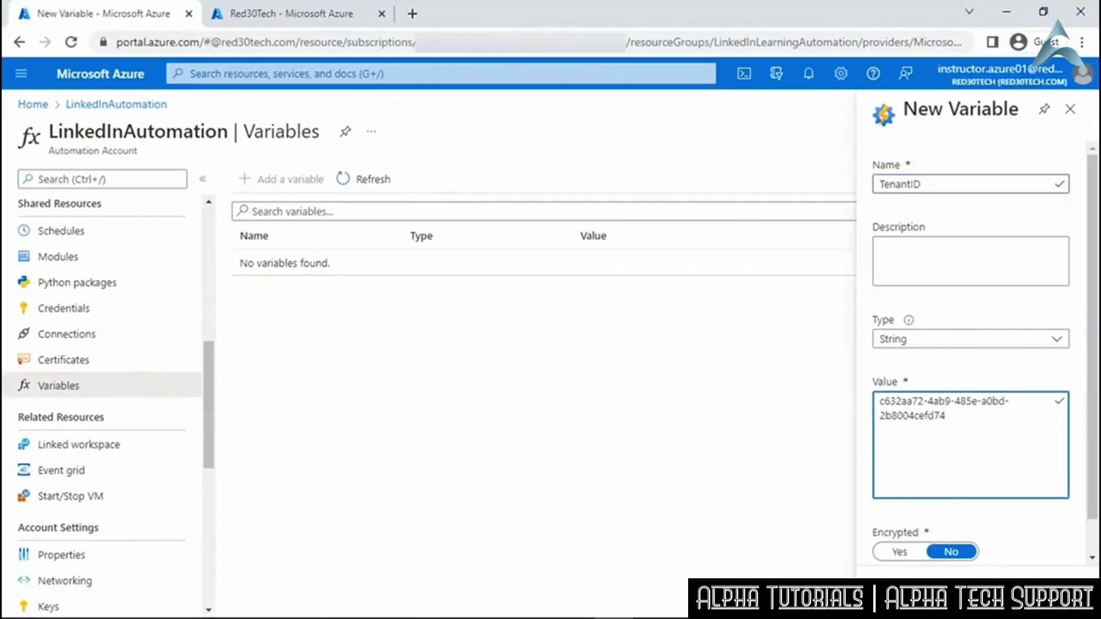
left_click(907, 594)
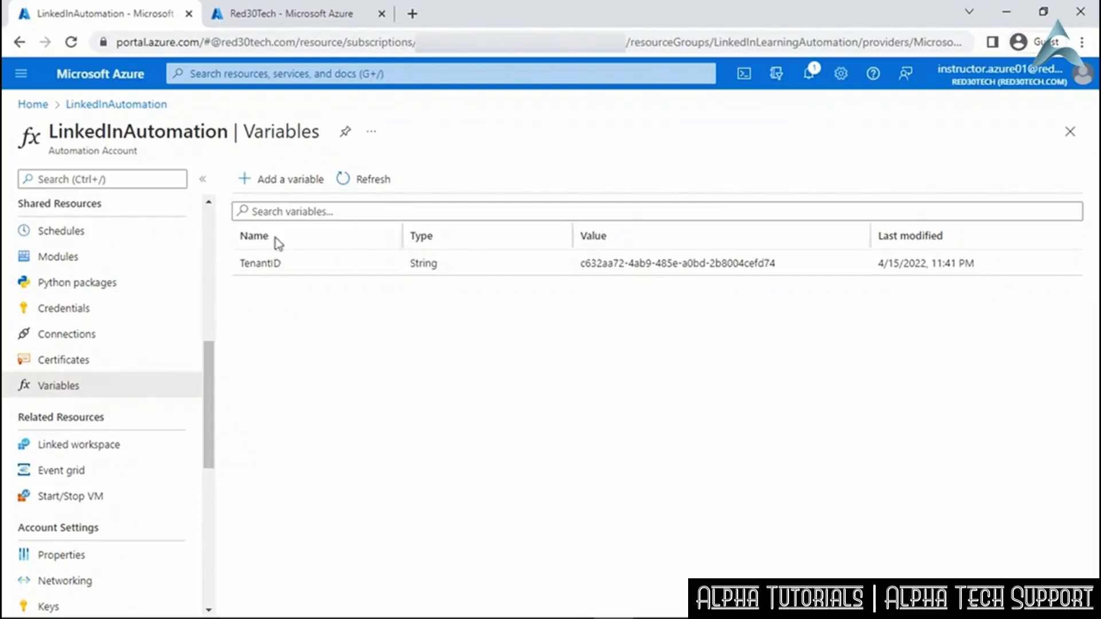
left_click(289, 191)
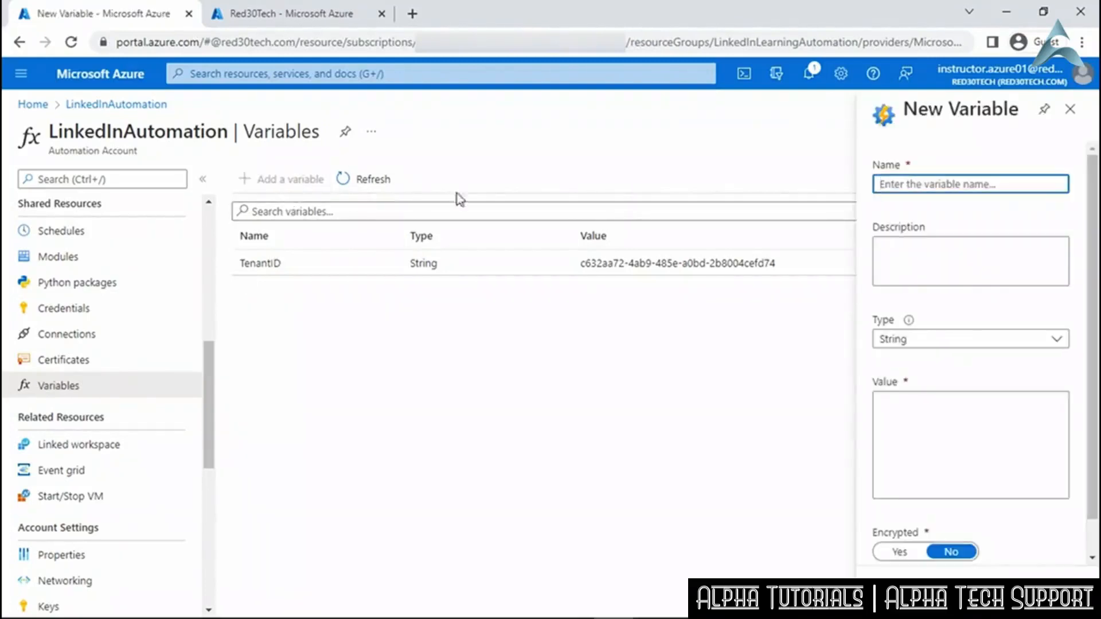
Create the String variable StorgeAccount with value linkedinautomation.
type("StorgeAccount")
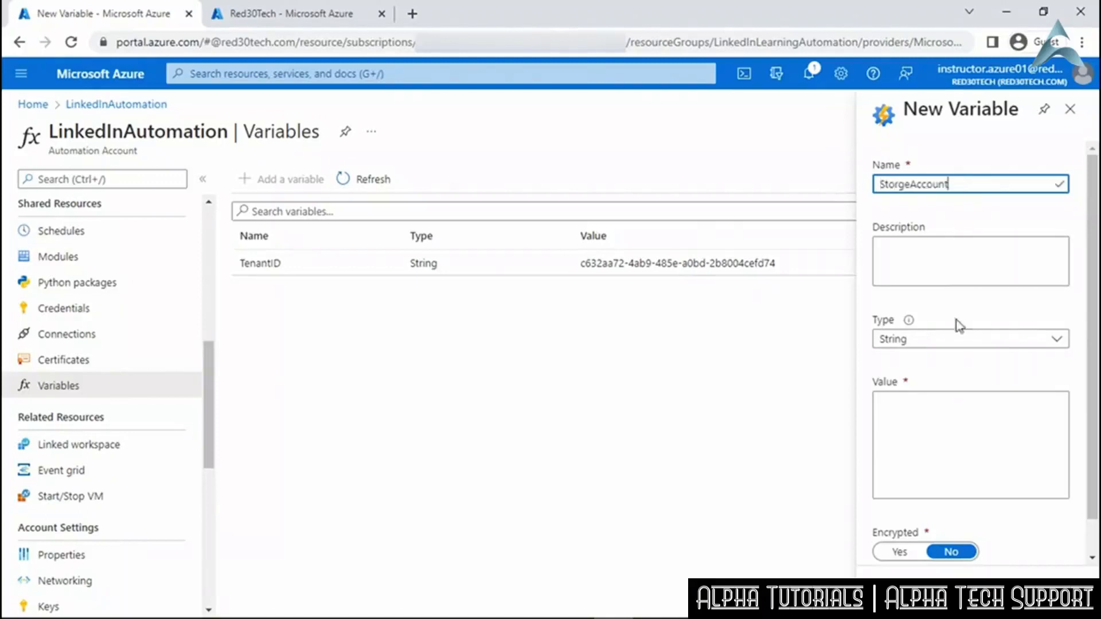
left_click(955, 425)
type("linkedinautomation")
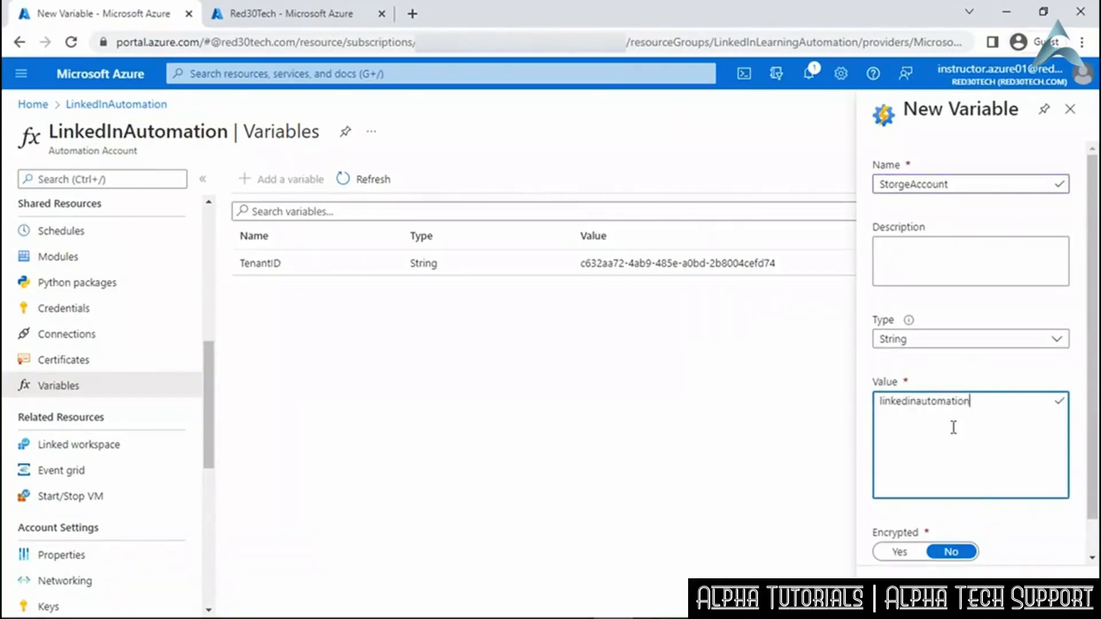
left_click(901, 594)
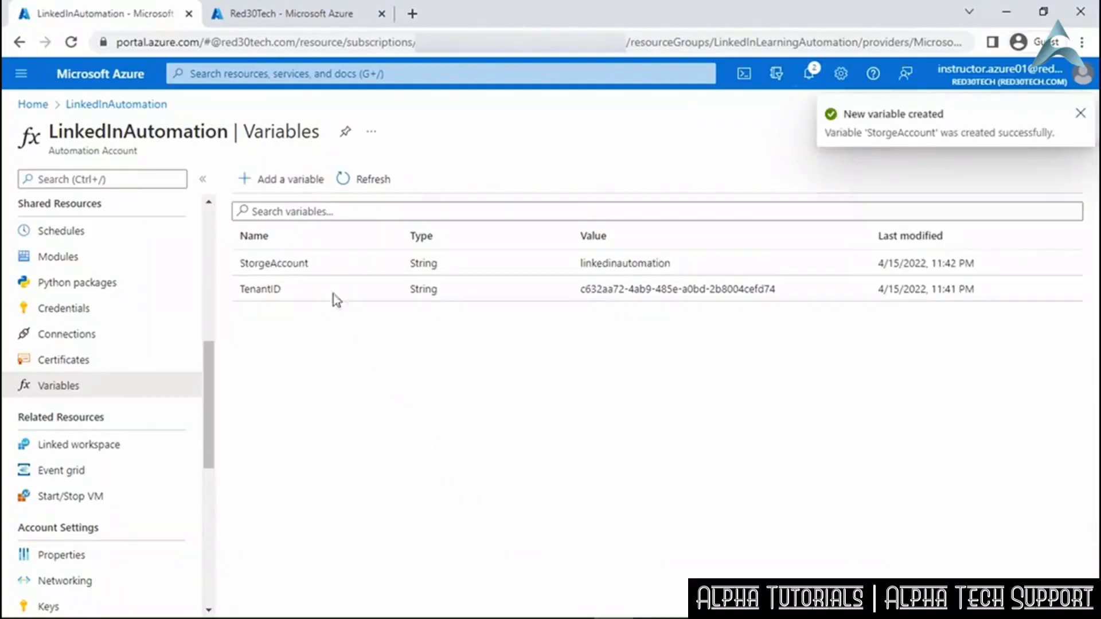
Add a second variable, vNet, with value LinkedInVNet.
left_click(286, 182)
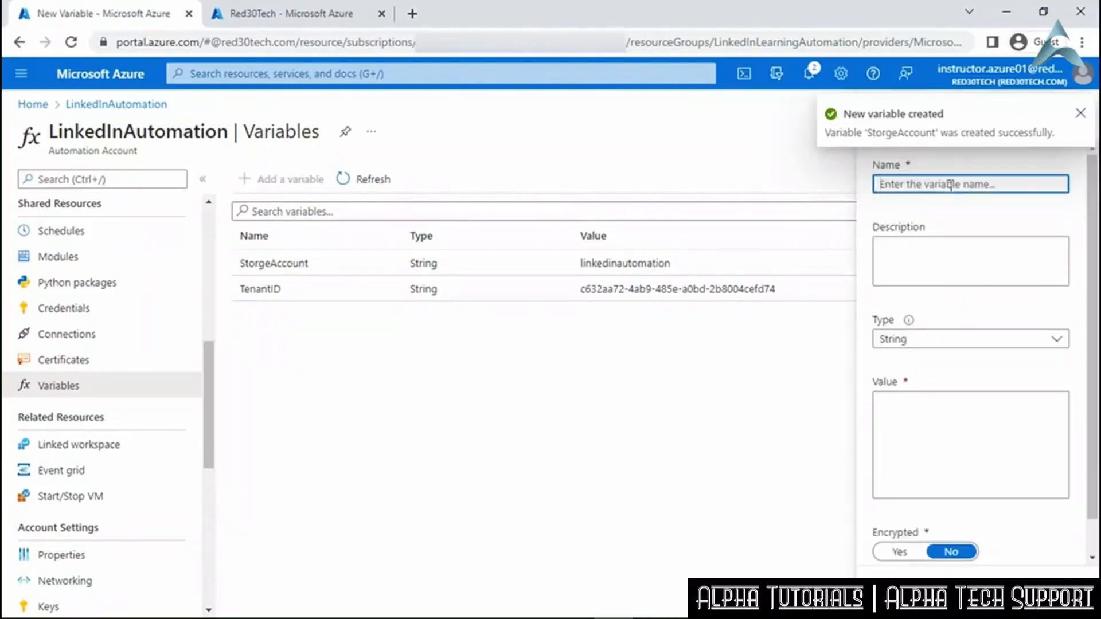
type("vNet")
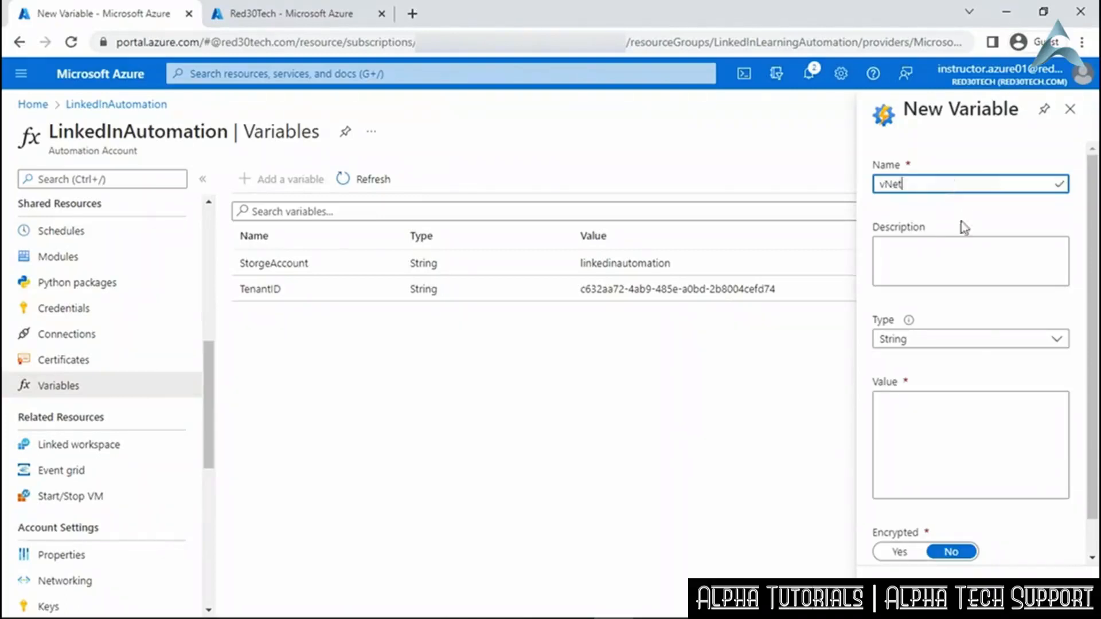
left_click(959, 418)
type("LinkedInVNet")
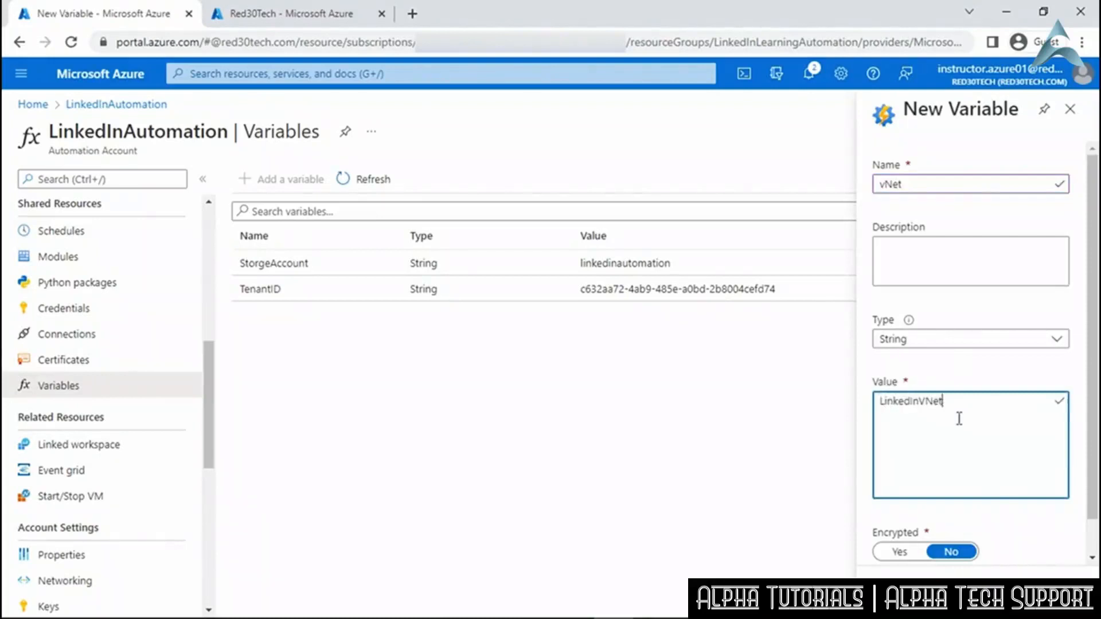
left_click(902, 593)
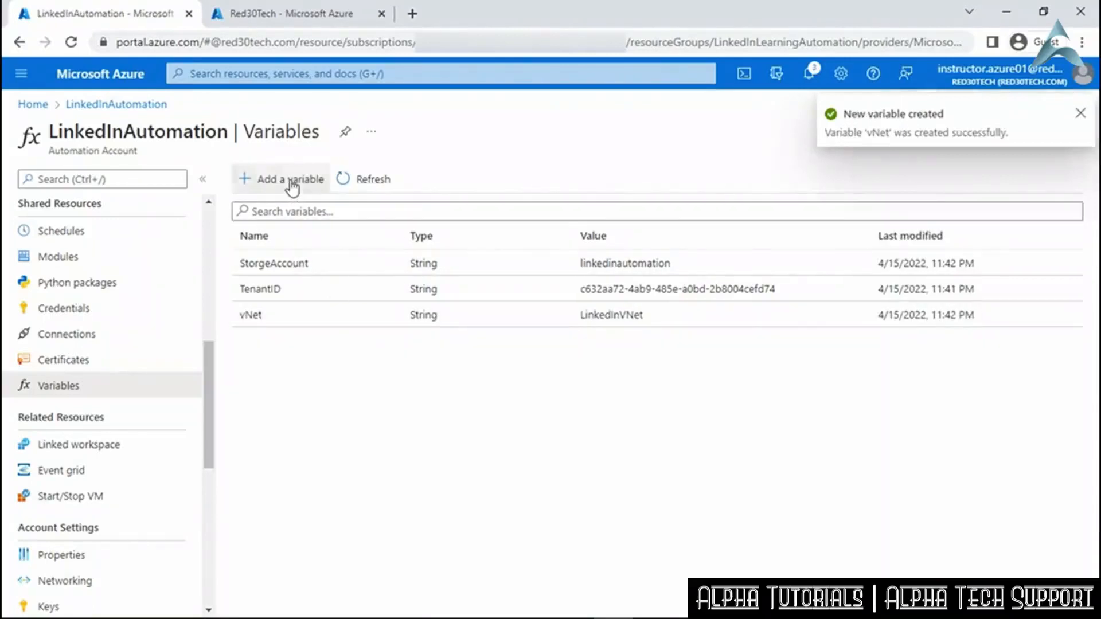
Add a variable named nsg holding the value LinkedInNSG.
left_click(290, 181)
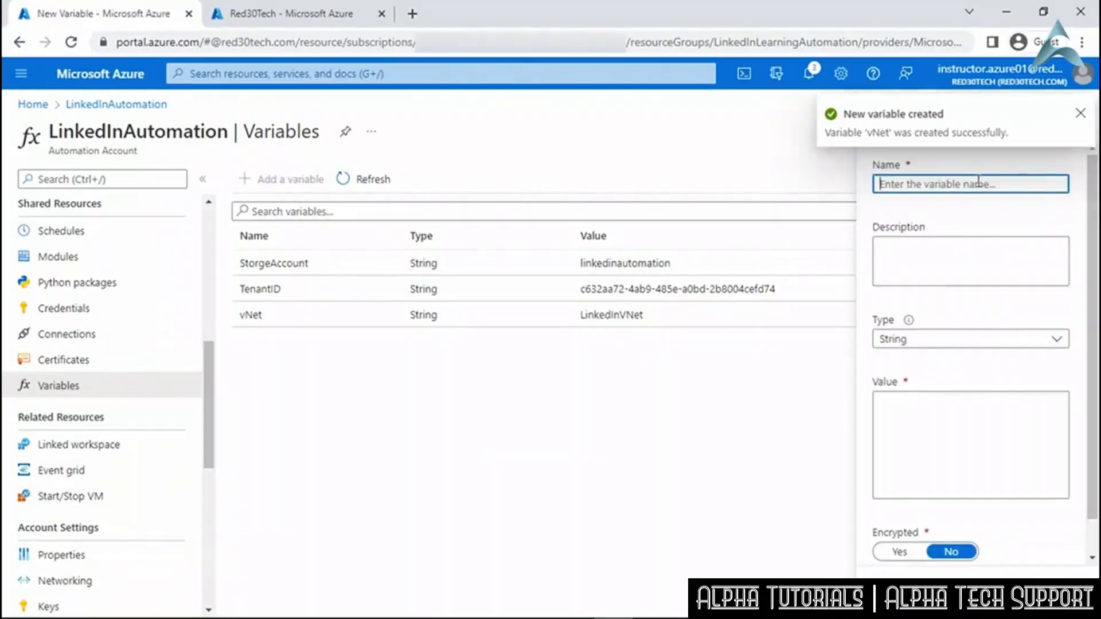
type("nsg")
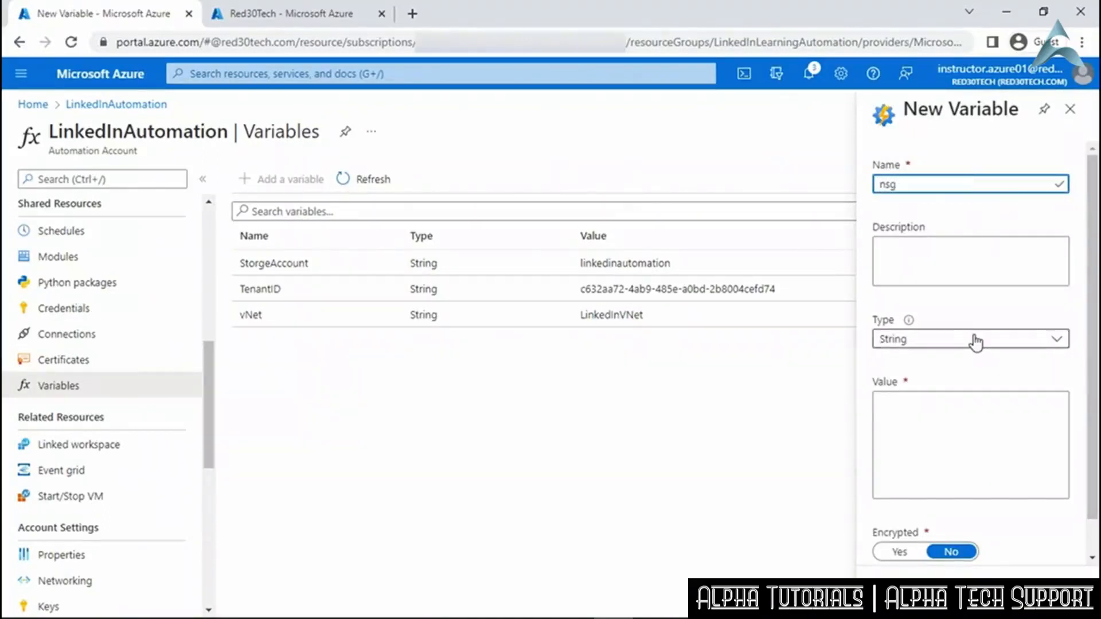
left_click(938, 423)
type("LinkedInNSG")
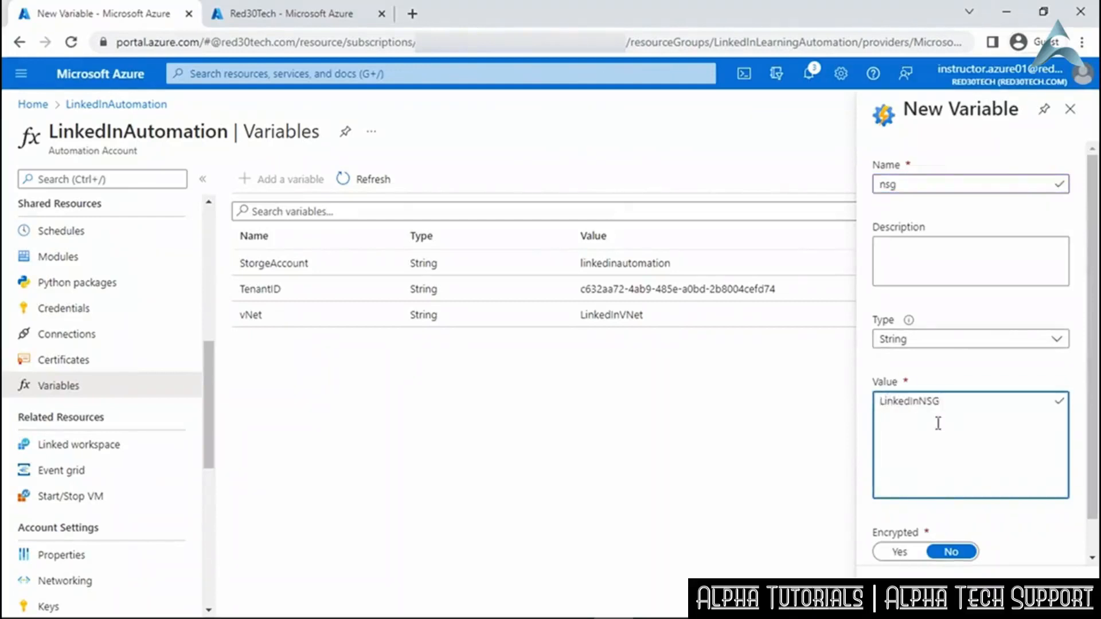
left_click(898, 594)
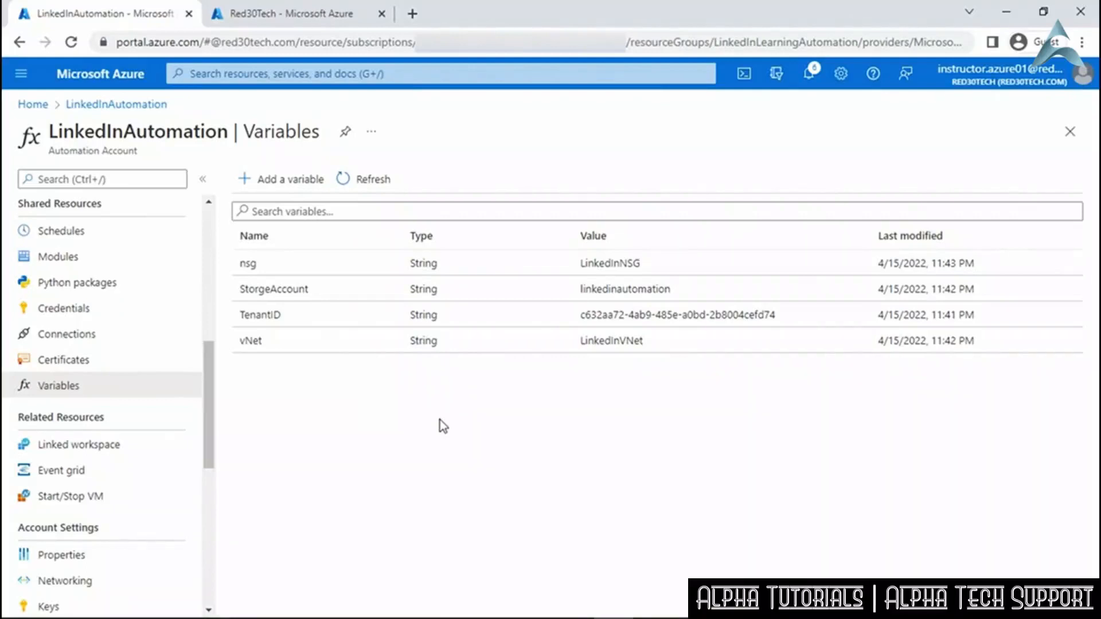
Go to Modules under Shared Resources in LinkedInAutomation.
left_click(103, 259)
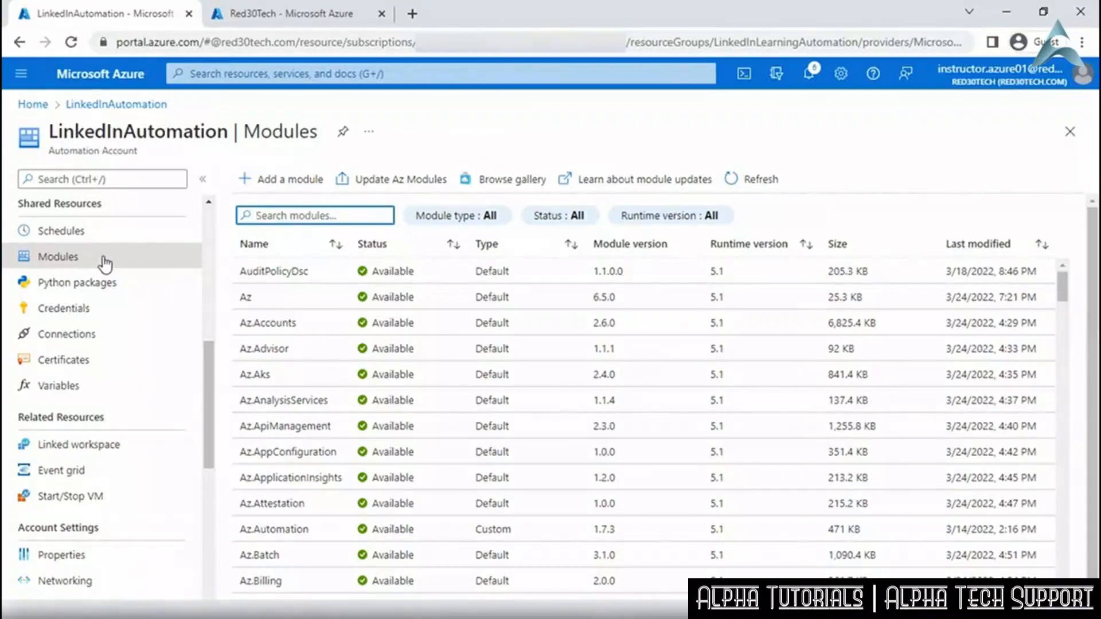
Import Az.Accounts from the module gallery with runtime version 5.1.
left_click(276, 185)
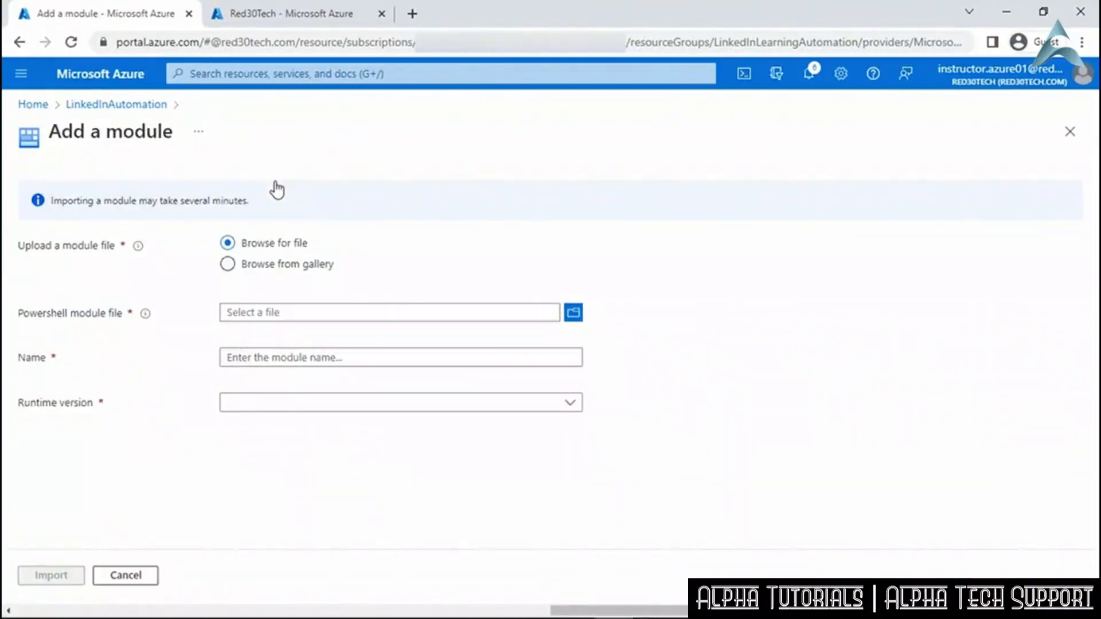
left_click(275, 266)
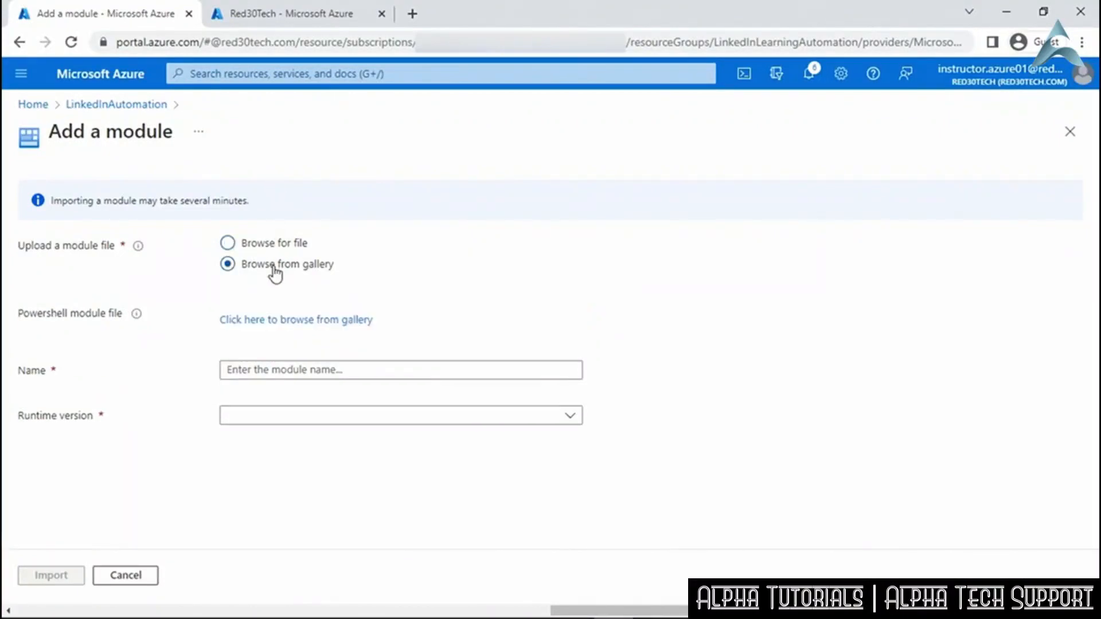
left_click(274, 320)
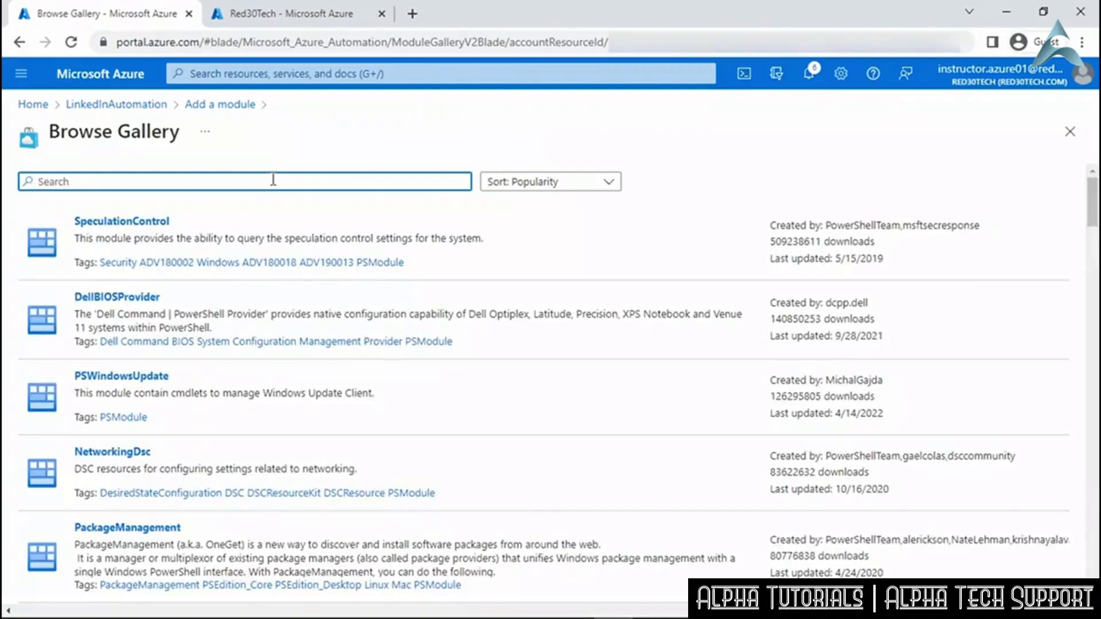
type("Az.Accounts")
key("Return")
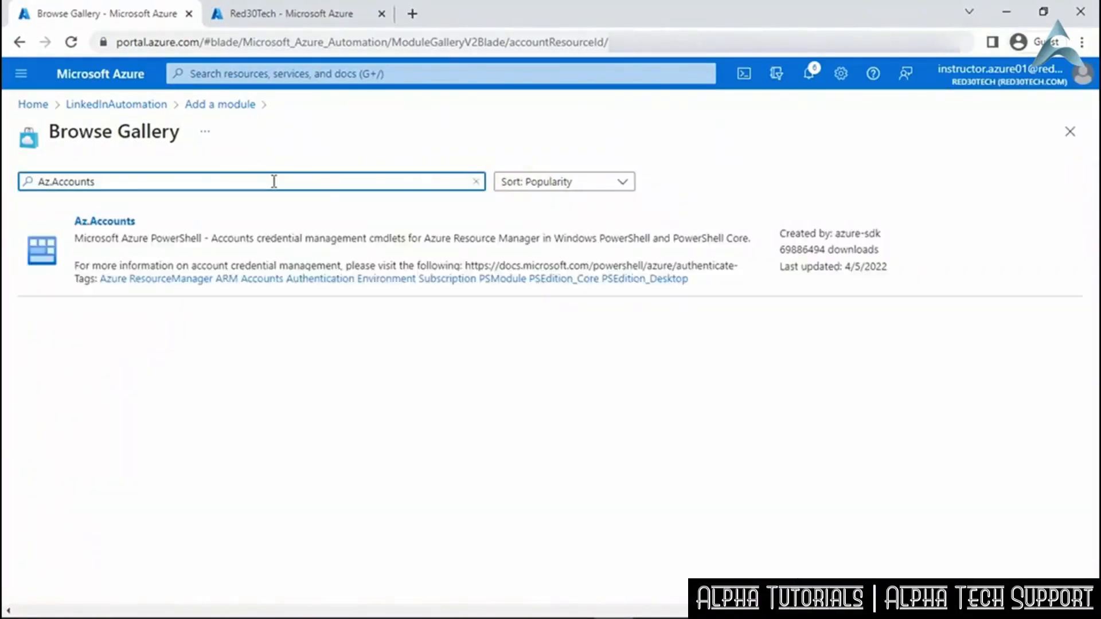
left_click(273, 237)
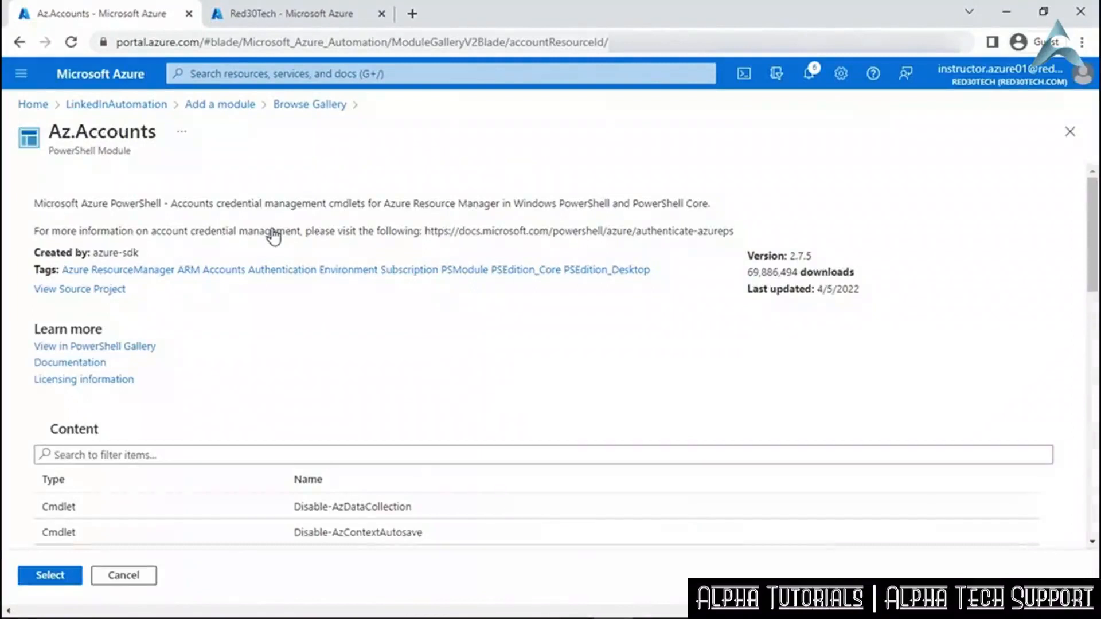
left_click(51, 575)
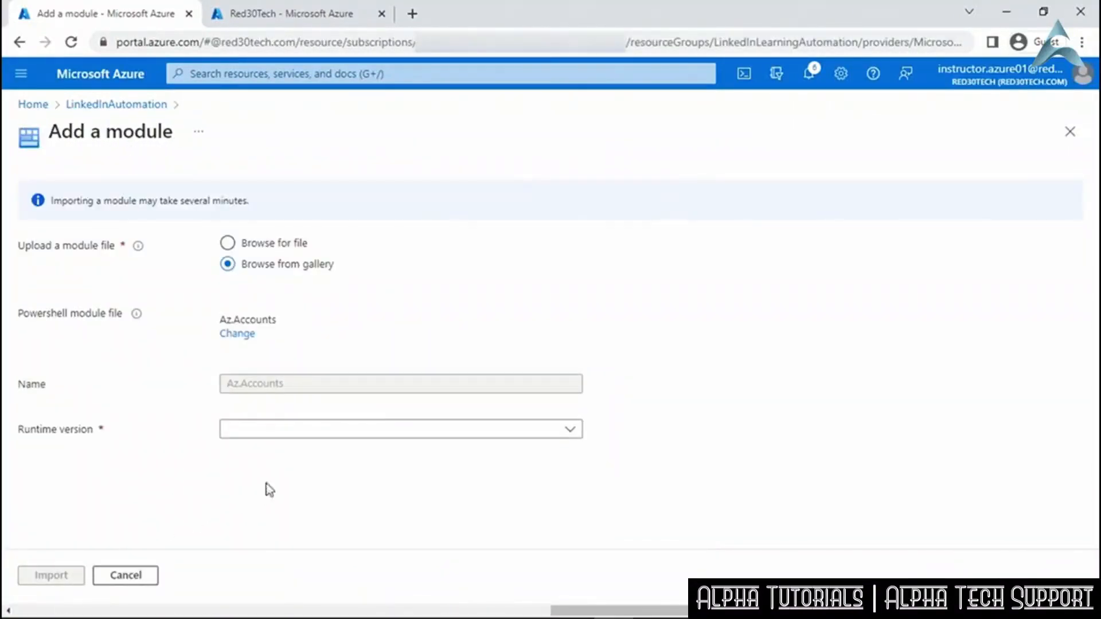
left_click(476, 431)
left_click(411, 476)
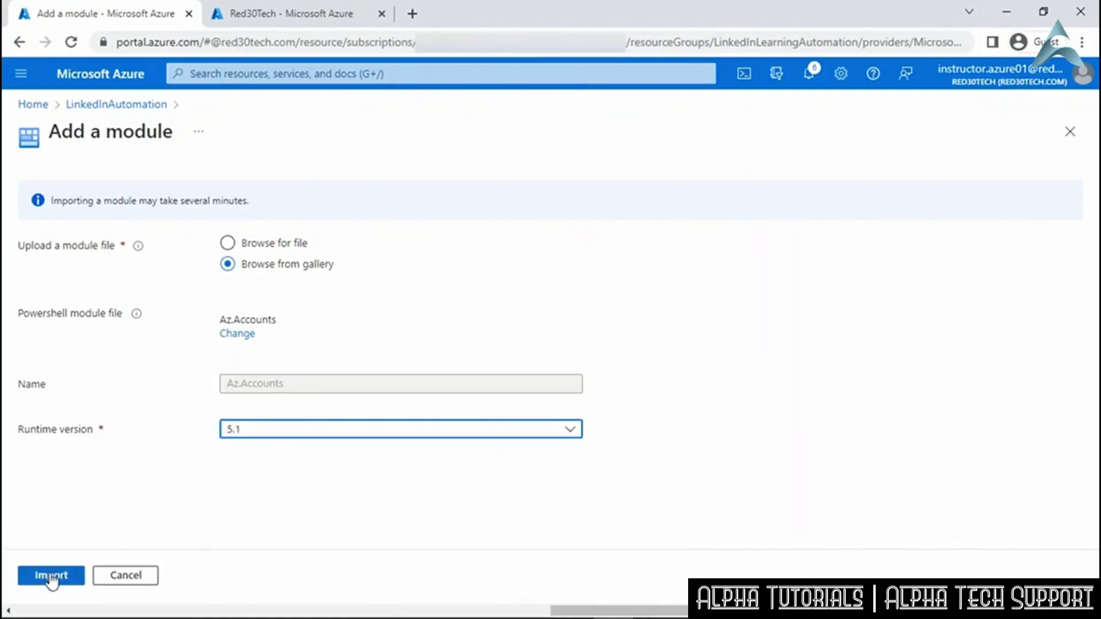
left_click(51, 576)
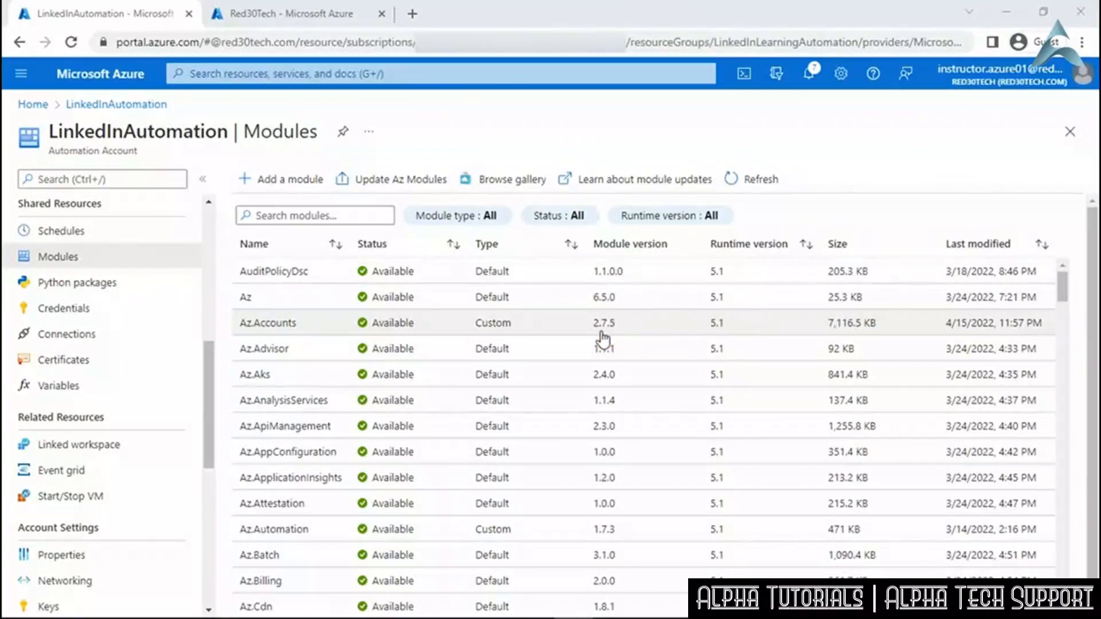
Import Az.Automation from the gallery using runtime version 5.1.
left_click(295, 190)
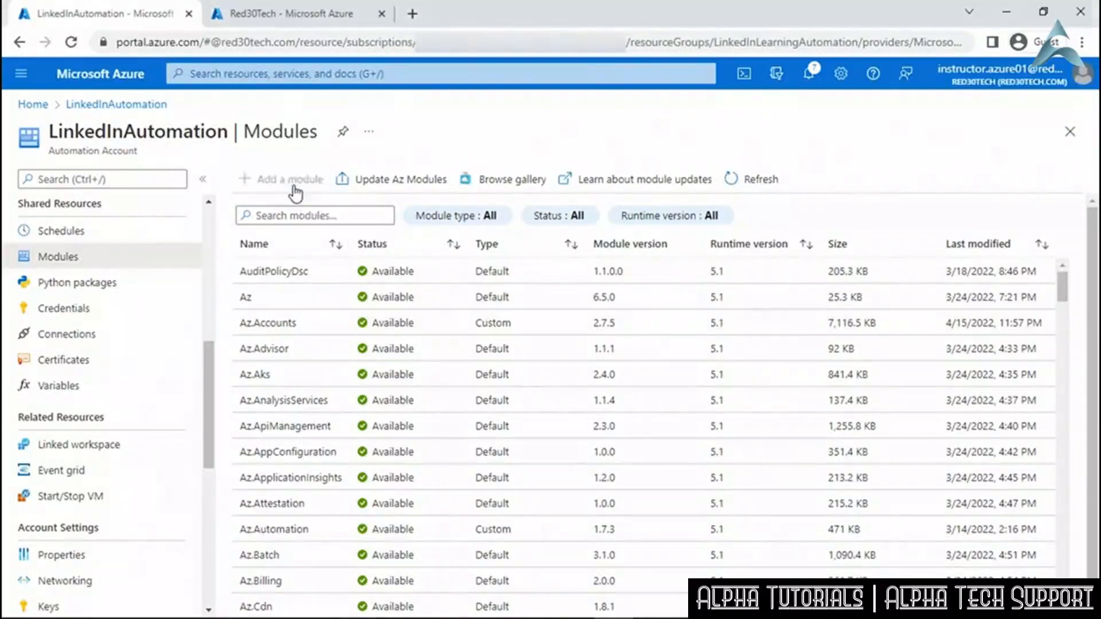
left_click(297, 268)
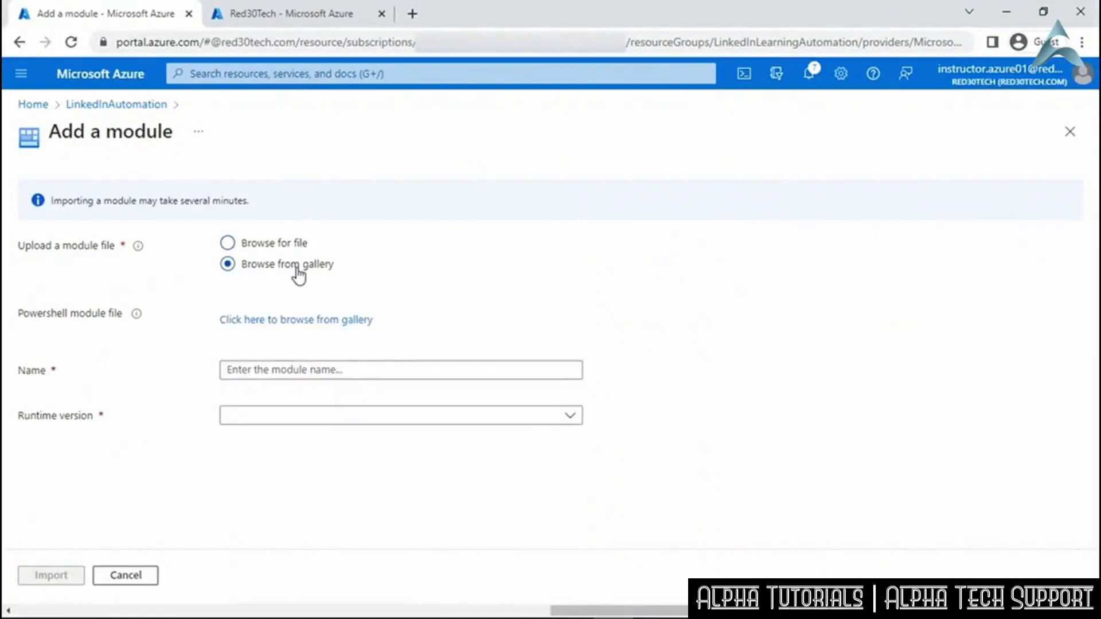
left_click(301, 320)
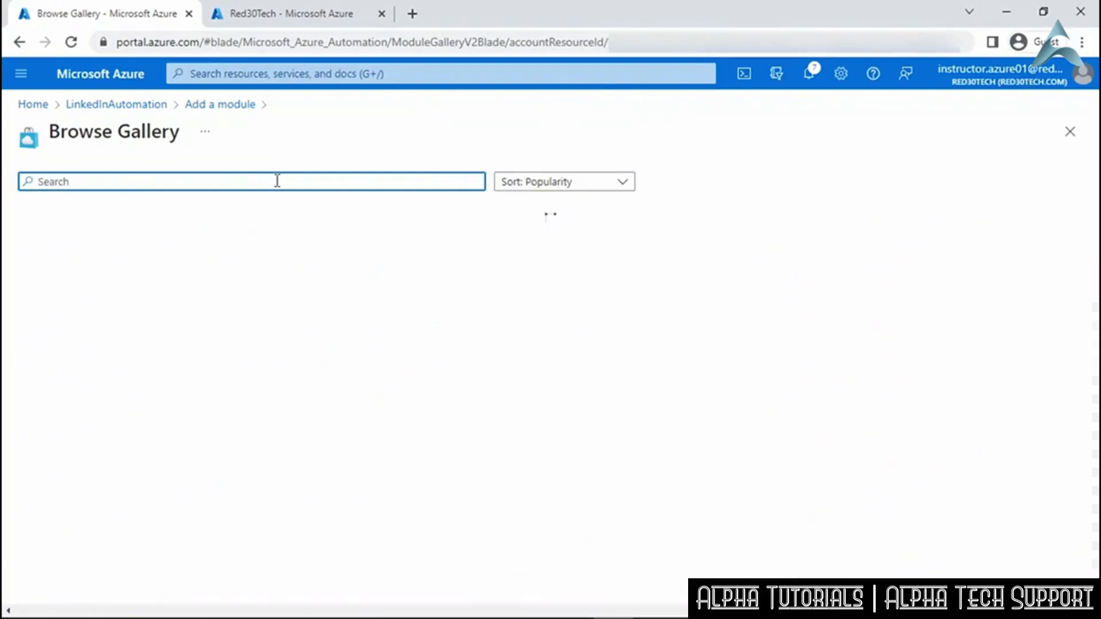
type("Az.Automation")
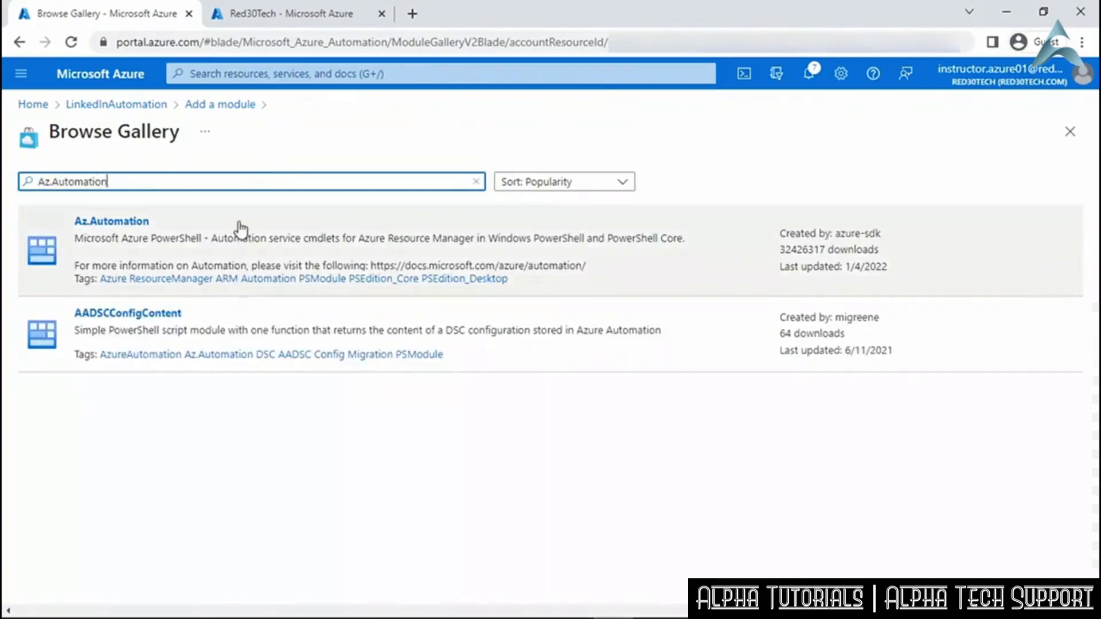
left_click(241, 229)
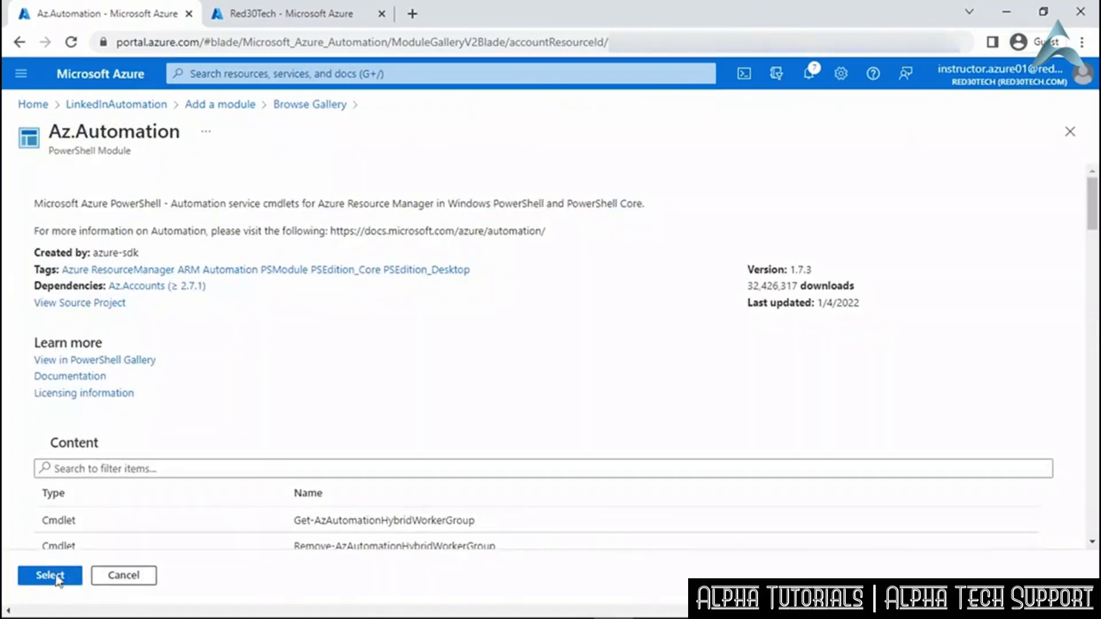
left_click(56, 573)
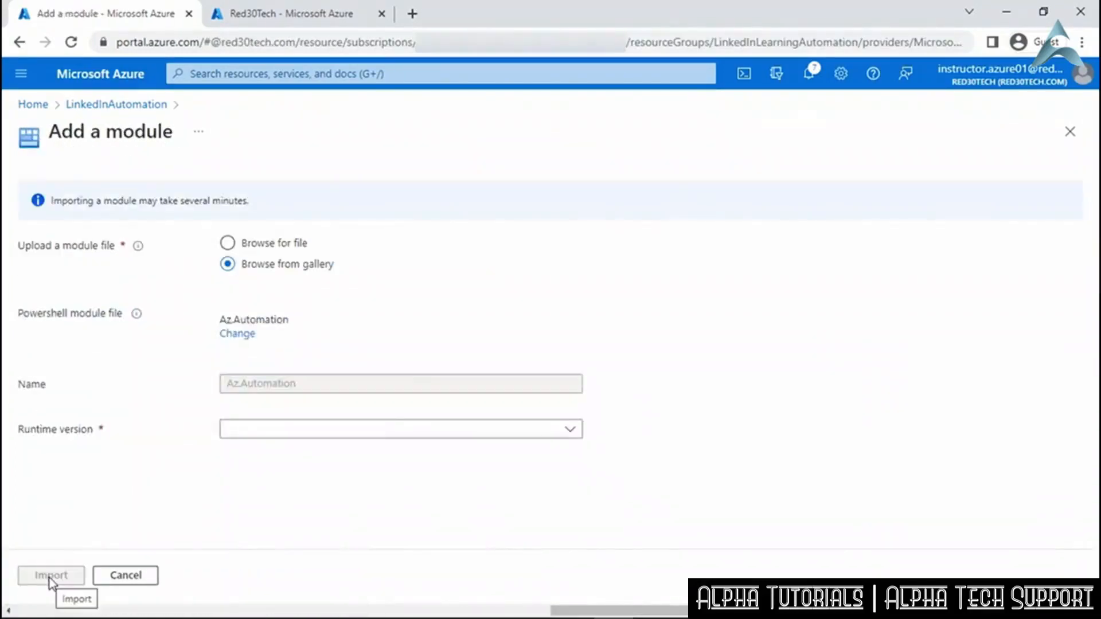
left_click(570, 431)
left_click(542, 480)
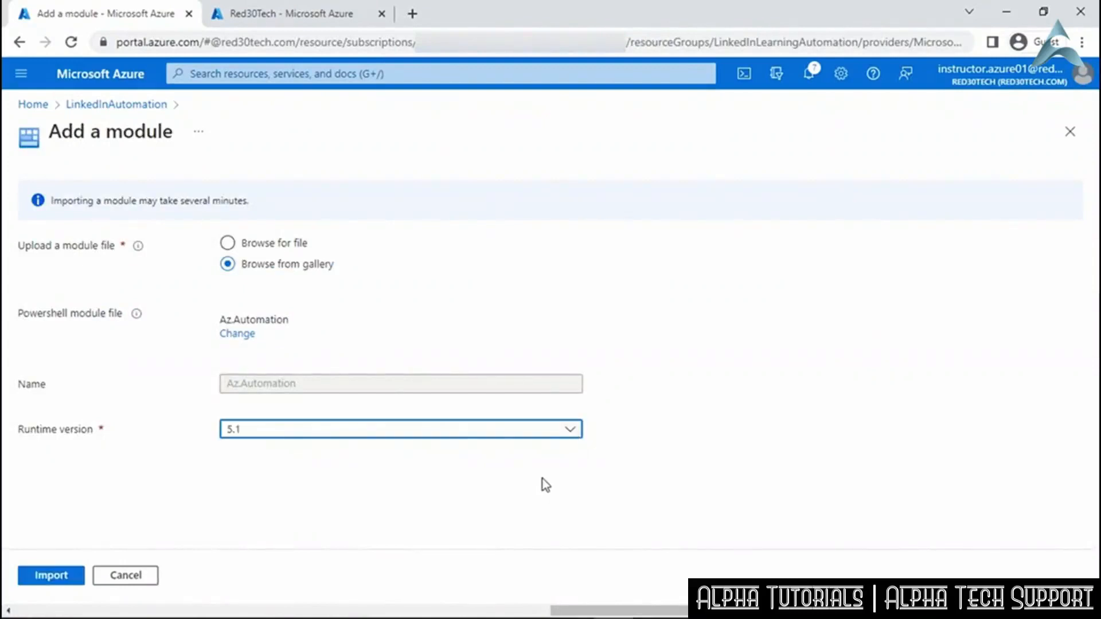
left_click(52, 576)
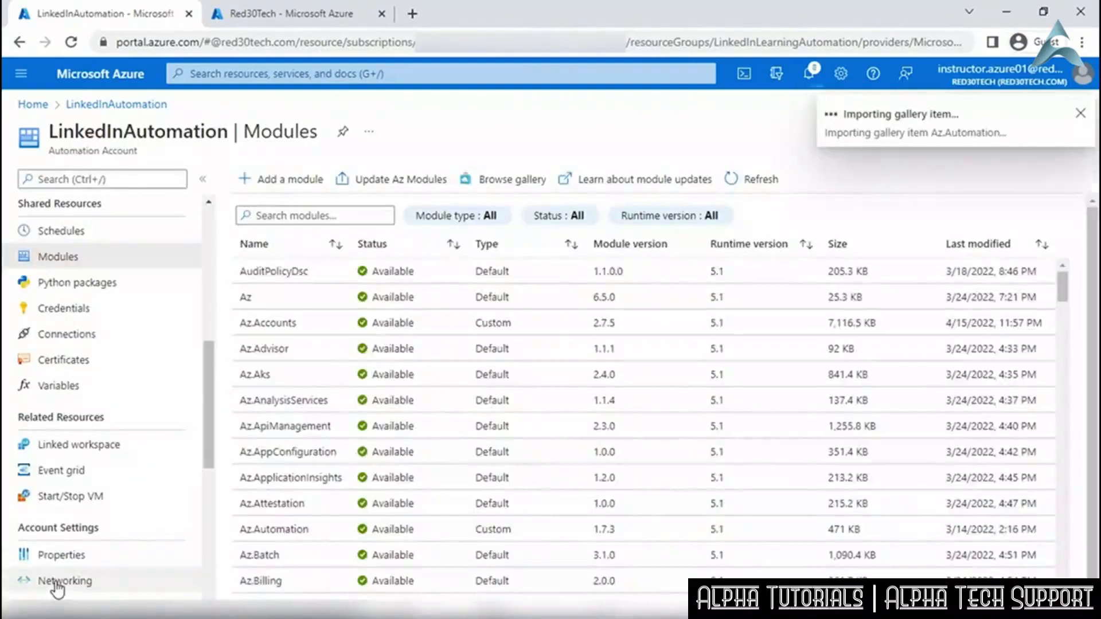
Import Az.Compute from the gallery using runtime version 5.1.
left_click(267, 183)
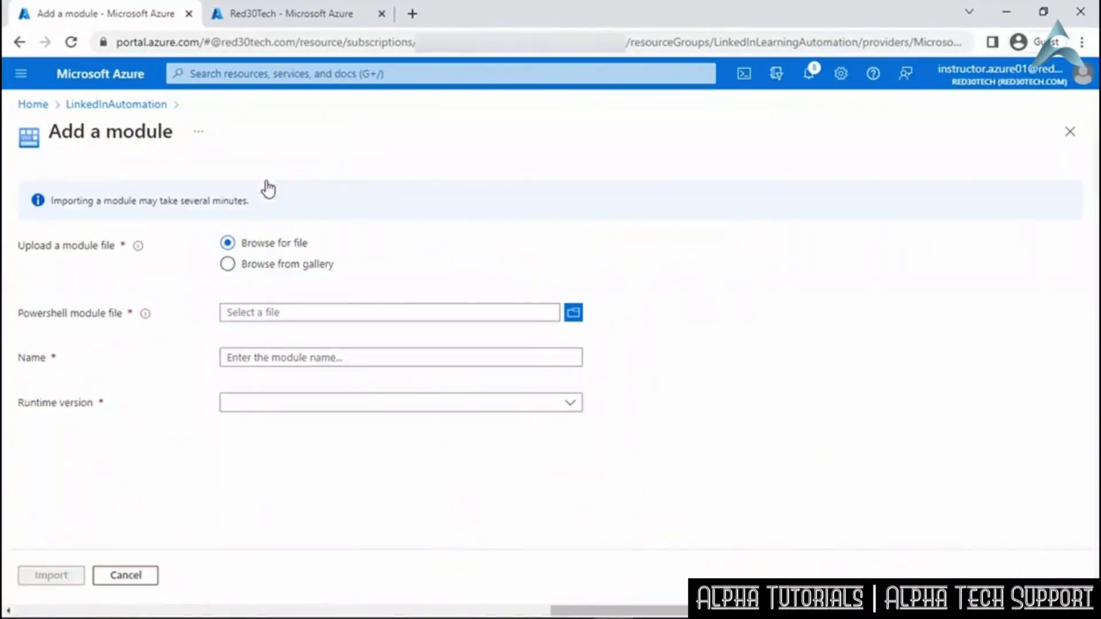
left_click(274, 270)
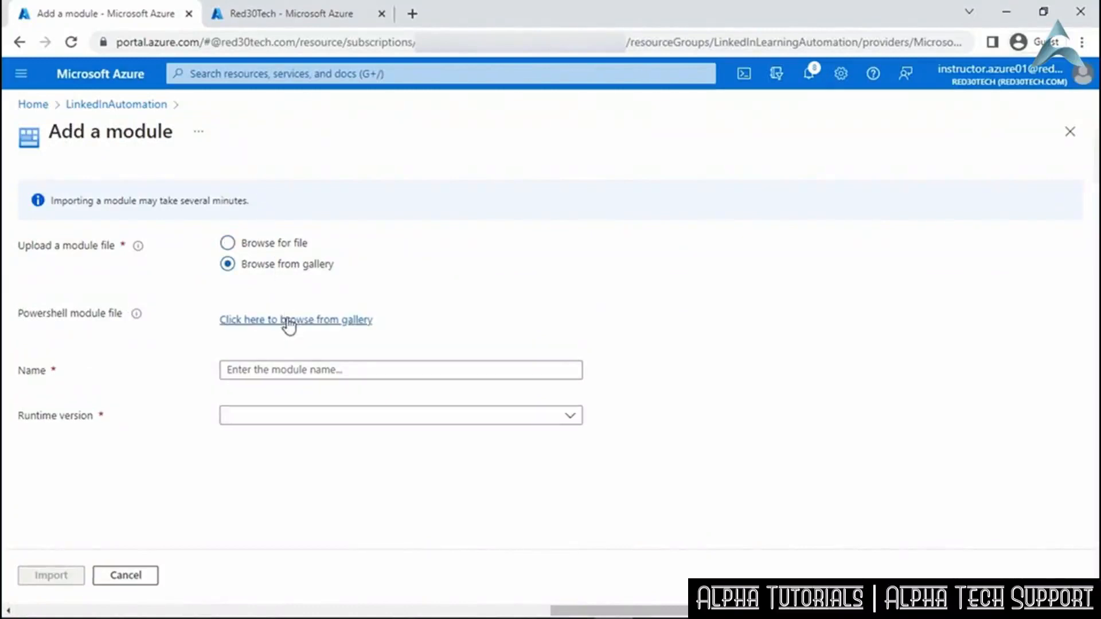
left_click(286, 319)
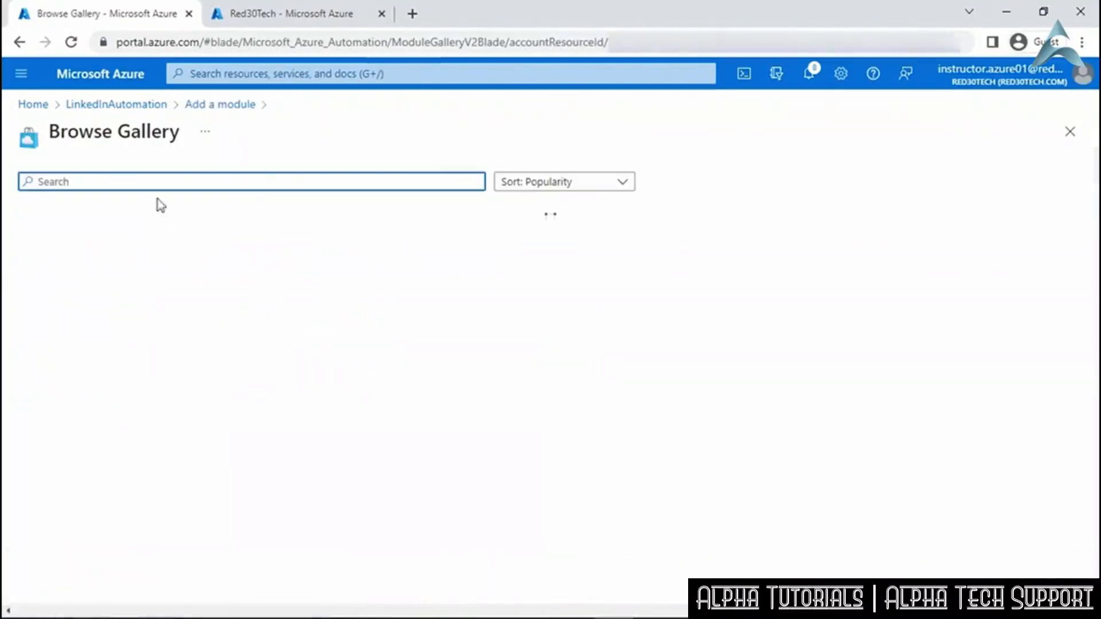
type("Az.Compute")
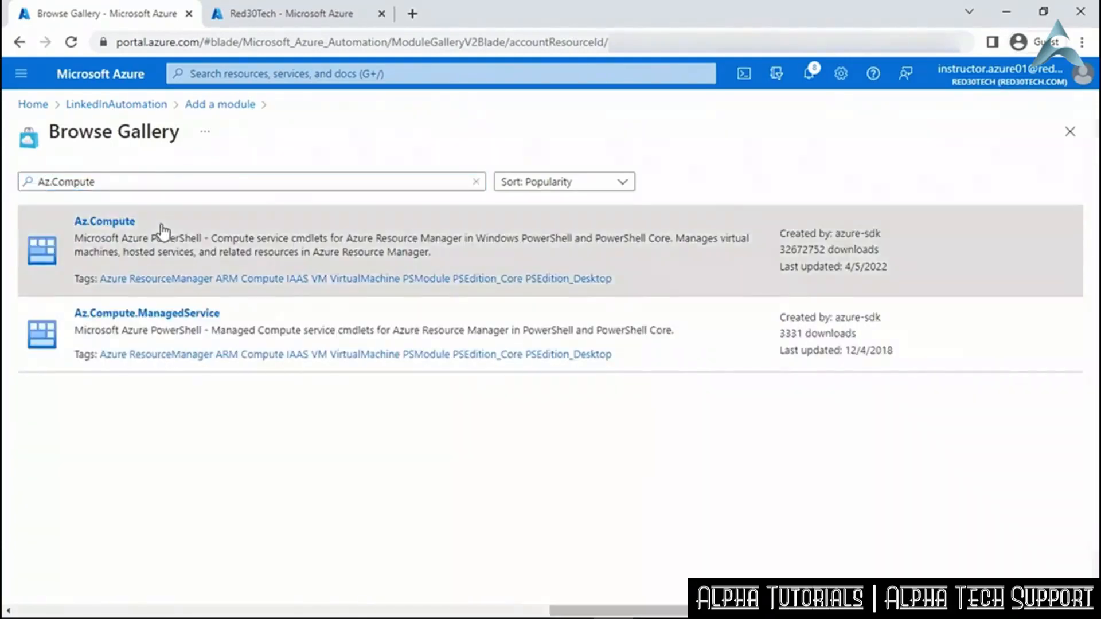
left_click(161, 233)
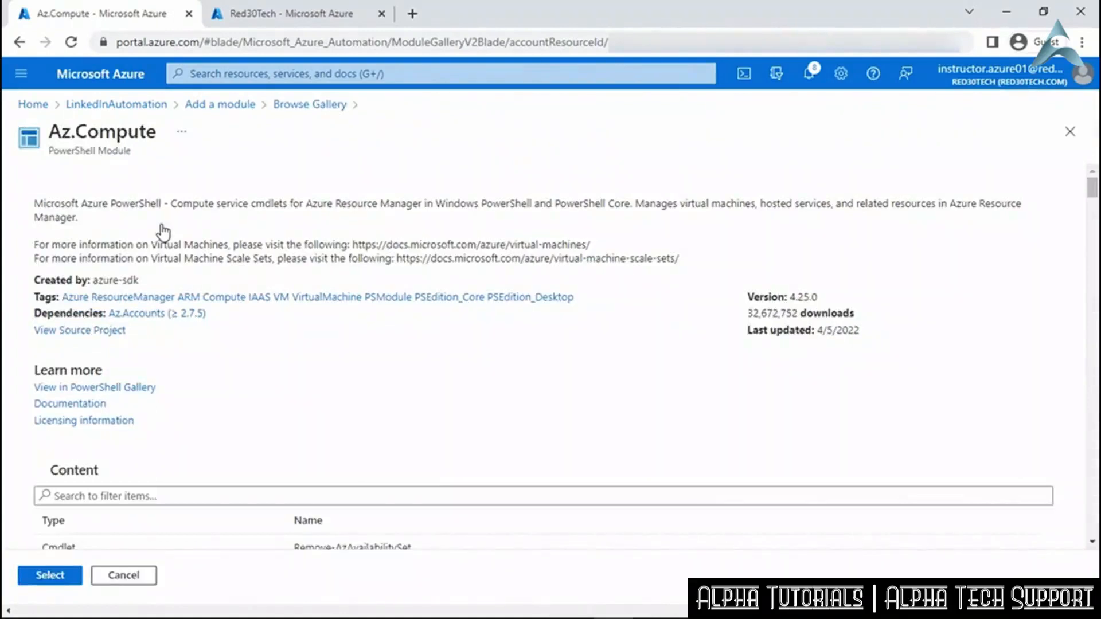
left_click(62, 578)
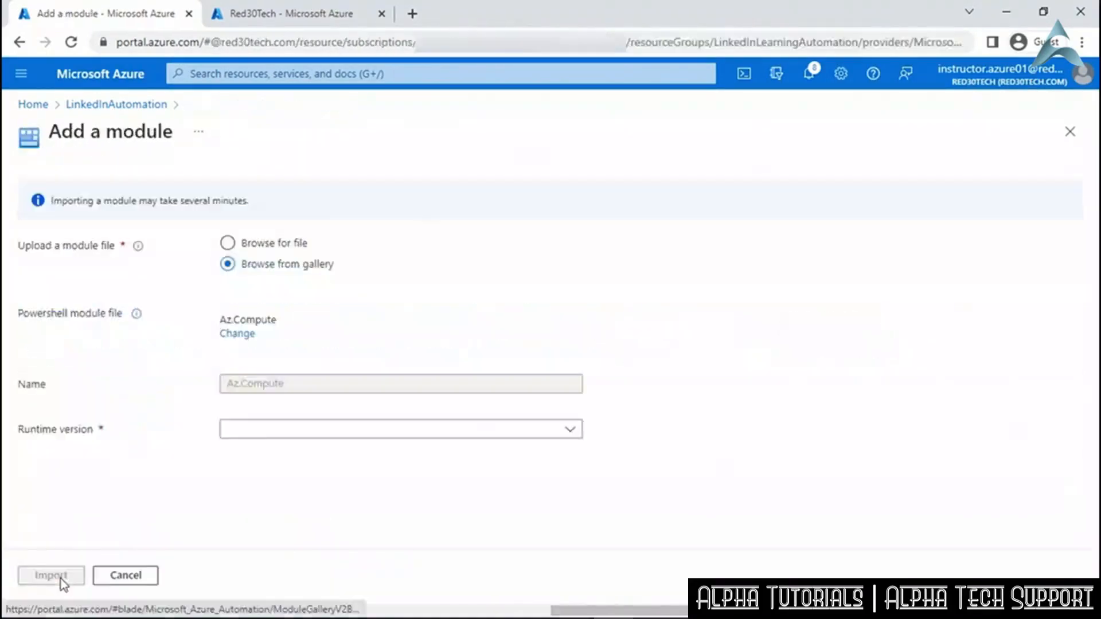
left_click(373, 437)
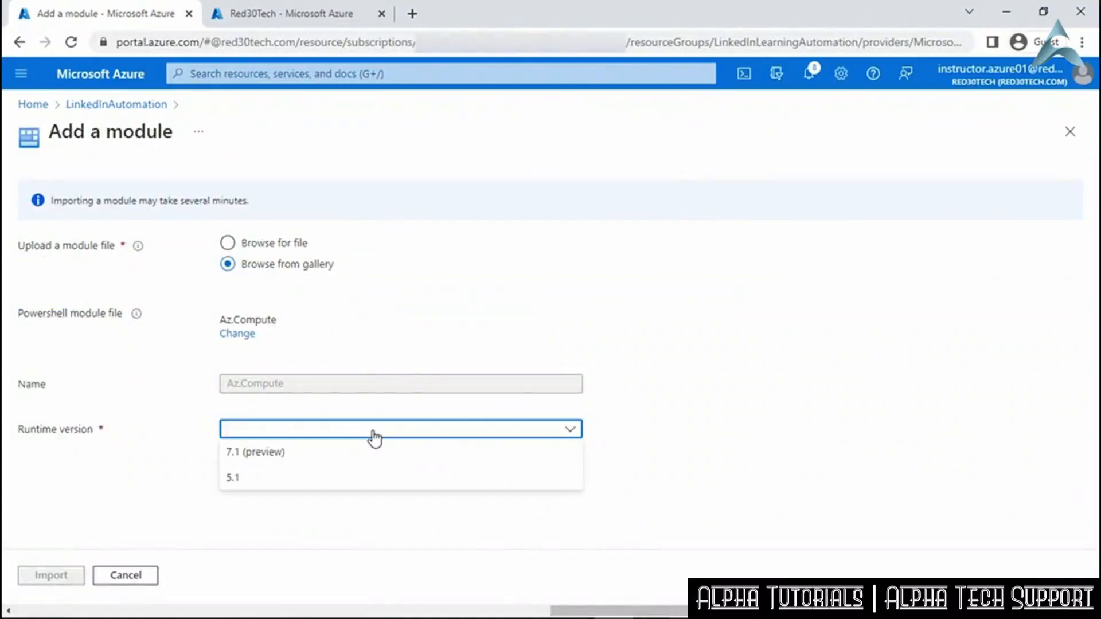
left_click(363, 479)
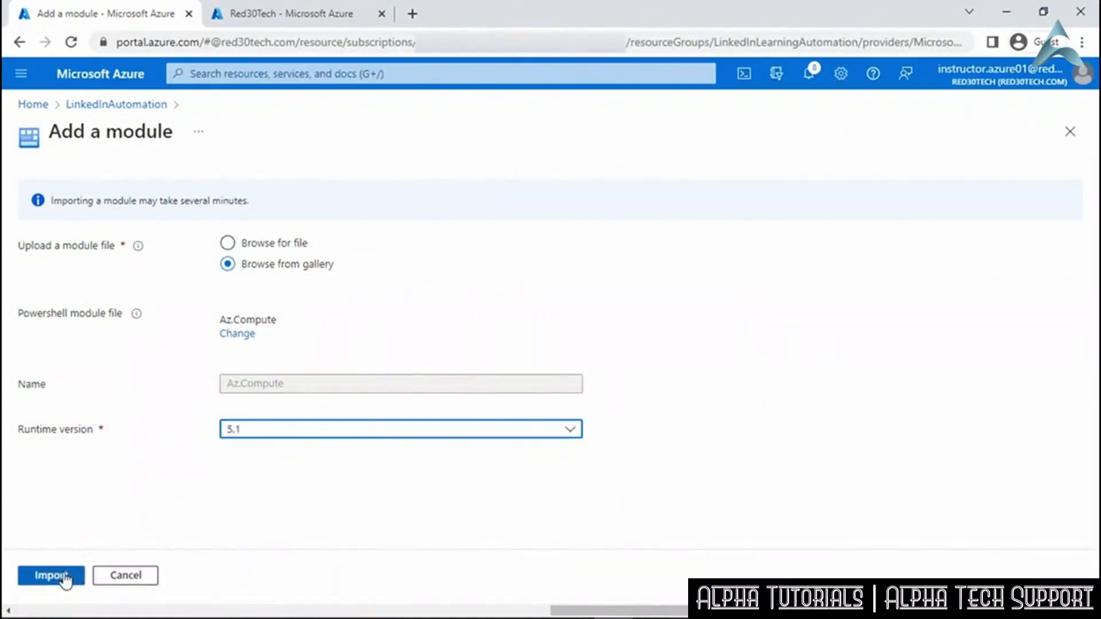
left_click(64, 577)
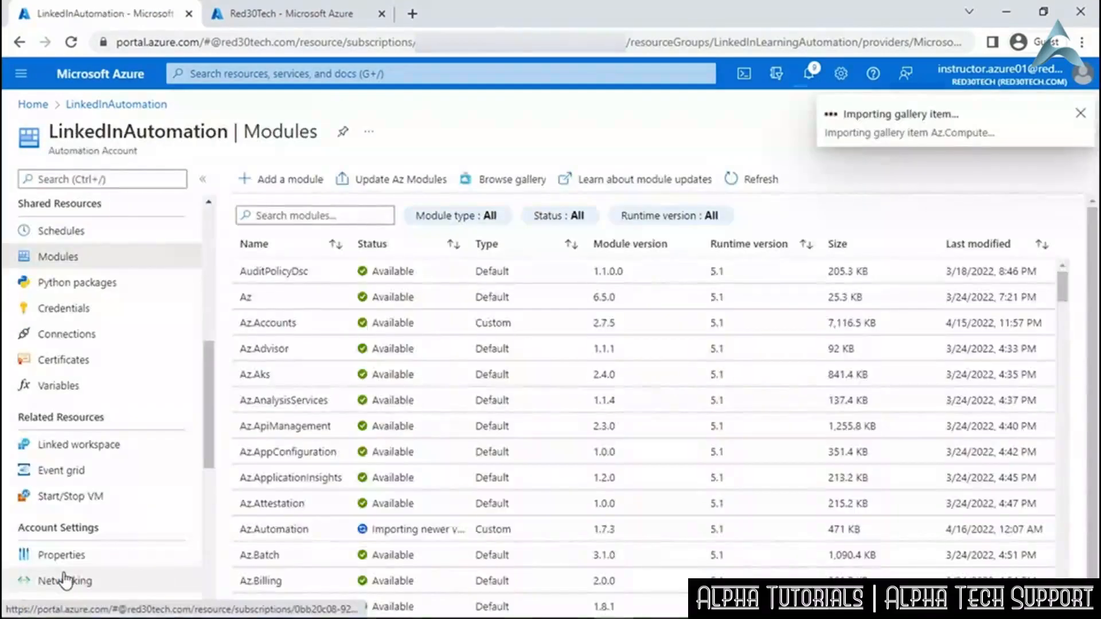
Import Az.Network from the gallery with runtime 5.1, then start another module addition.
left_click(300, 179)
left_click(294, 265)
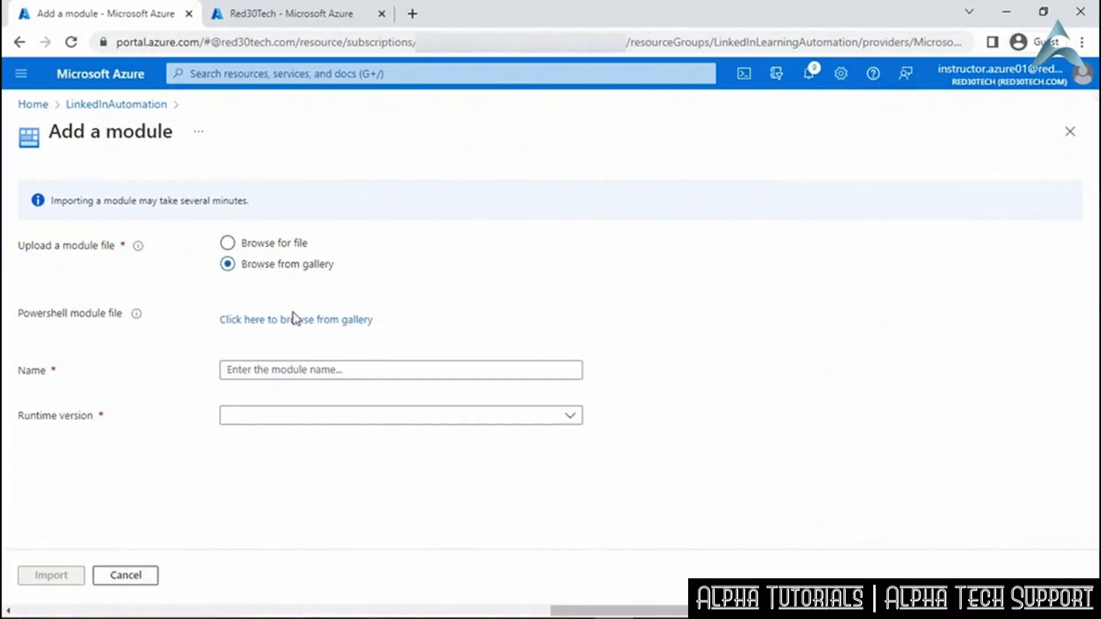
left_click(294, 320)
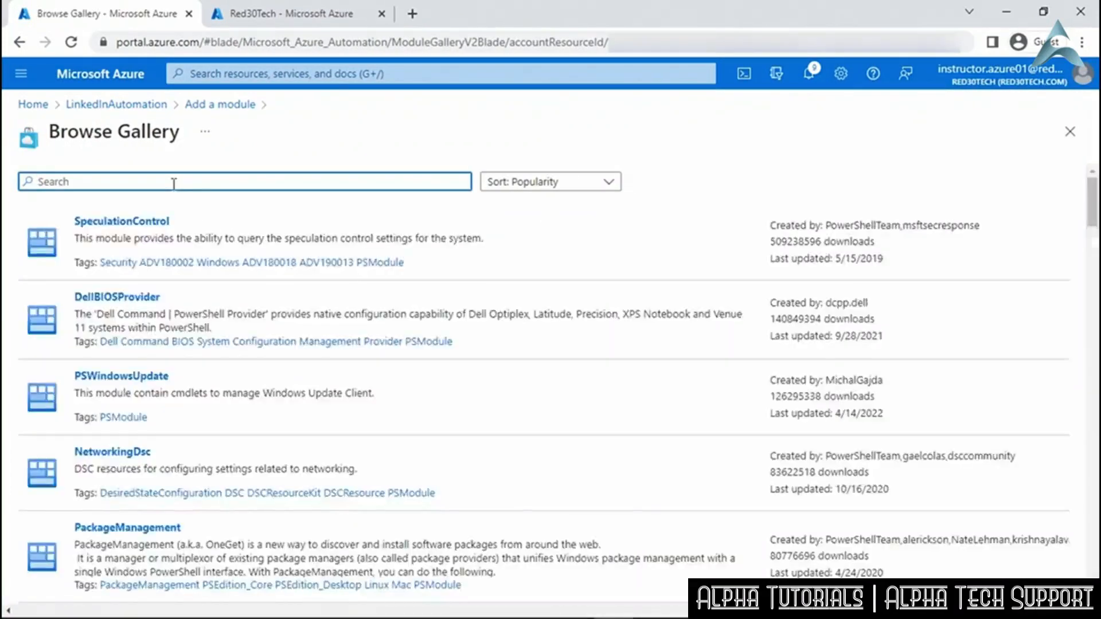
type("Az.Network")
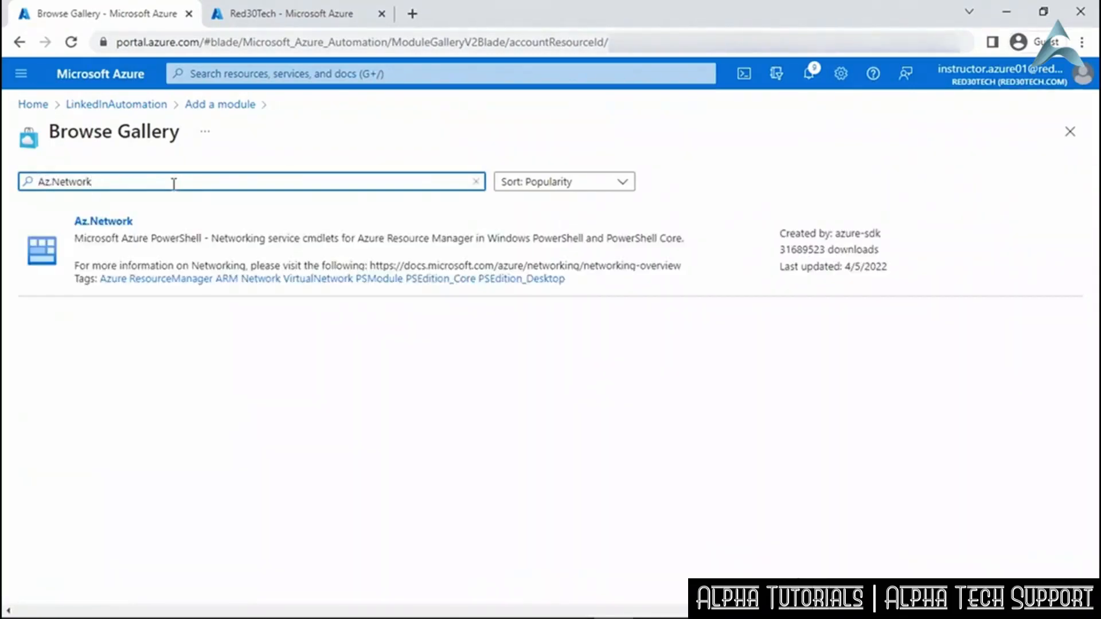
left_click(175, 232)
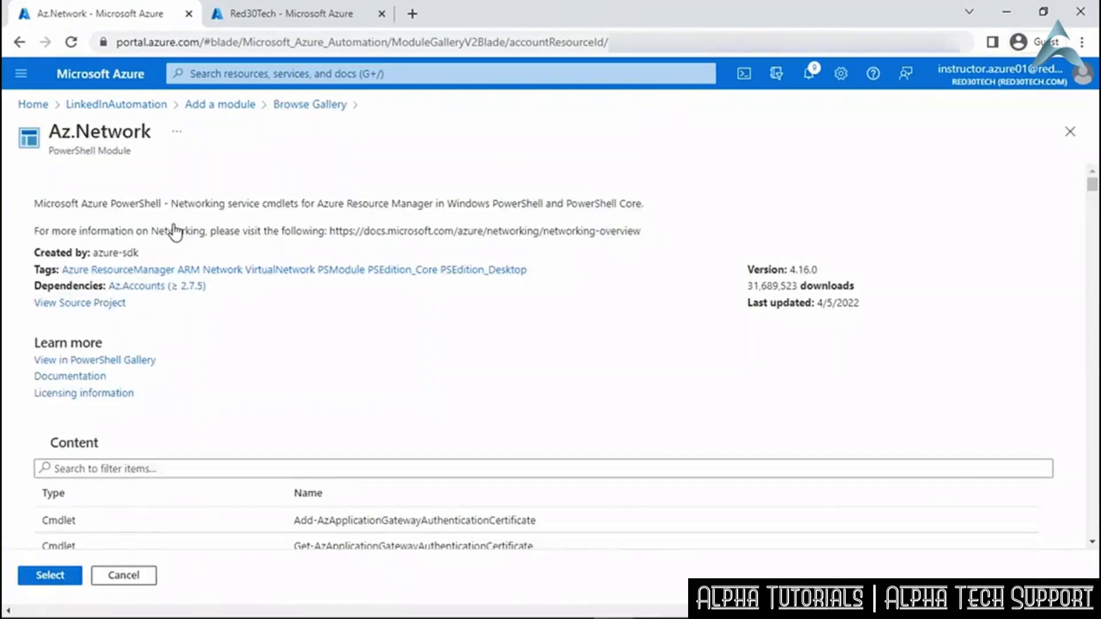
left_click(58, 578)
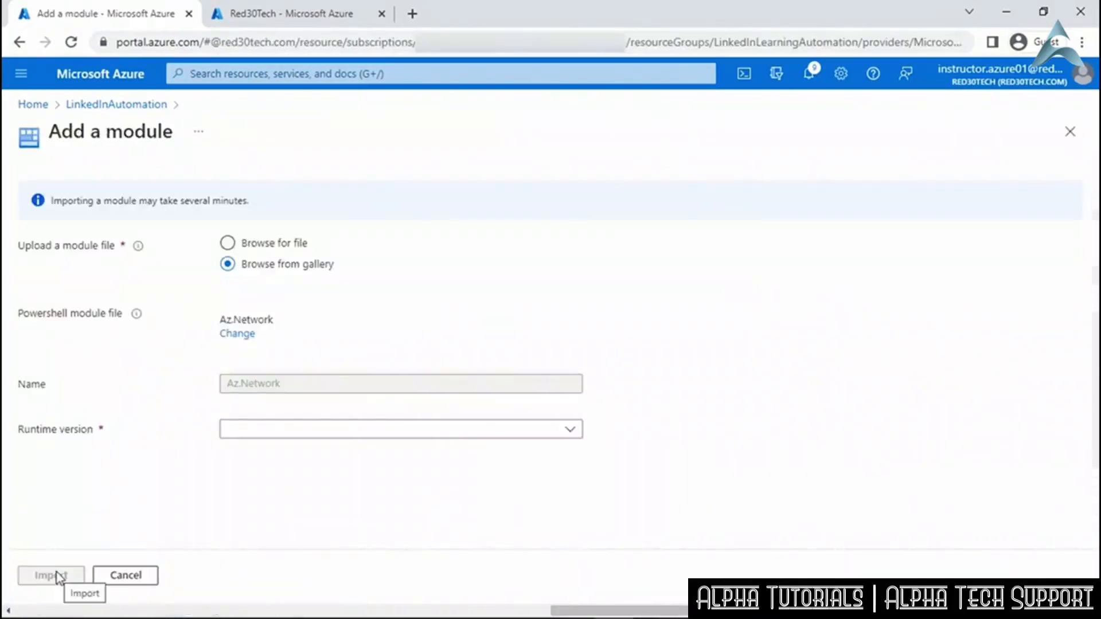
left_click(321, 430)
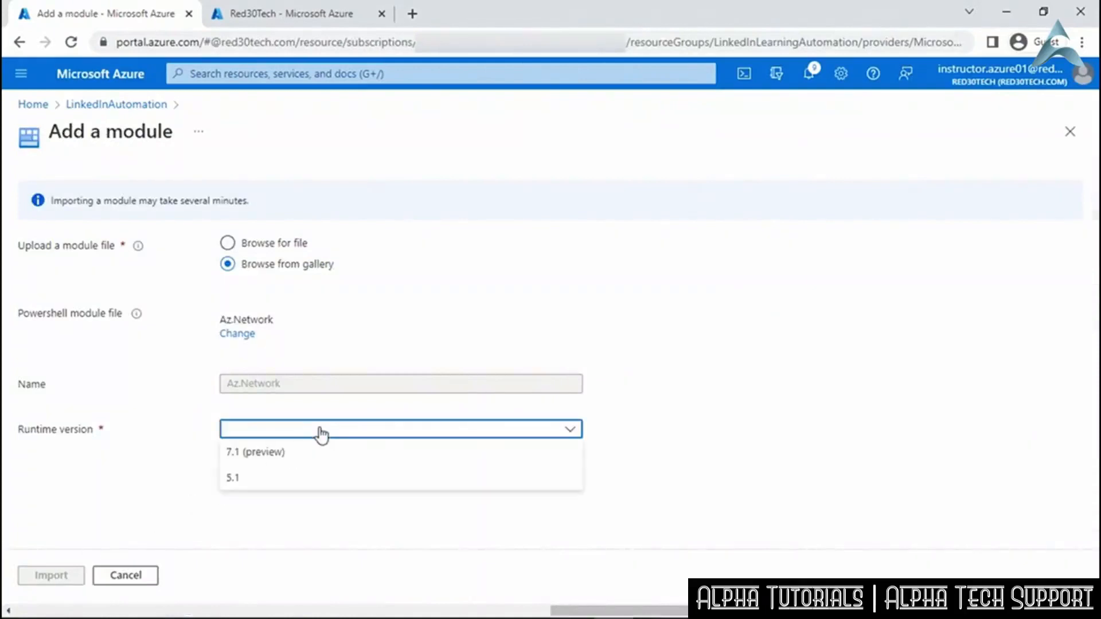
left_click(297, 479)
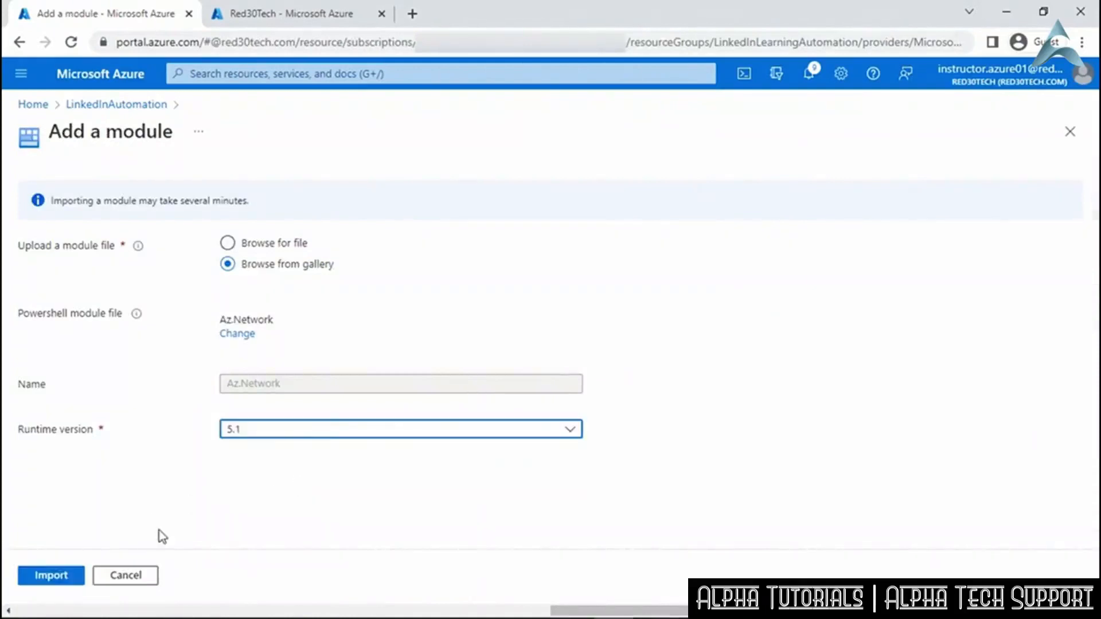
left_click(57, 575)
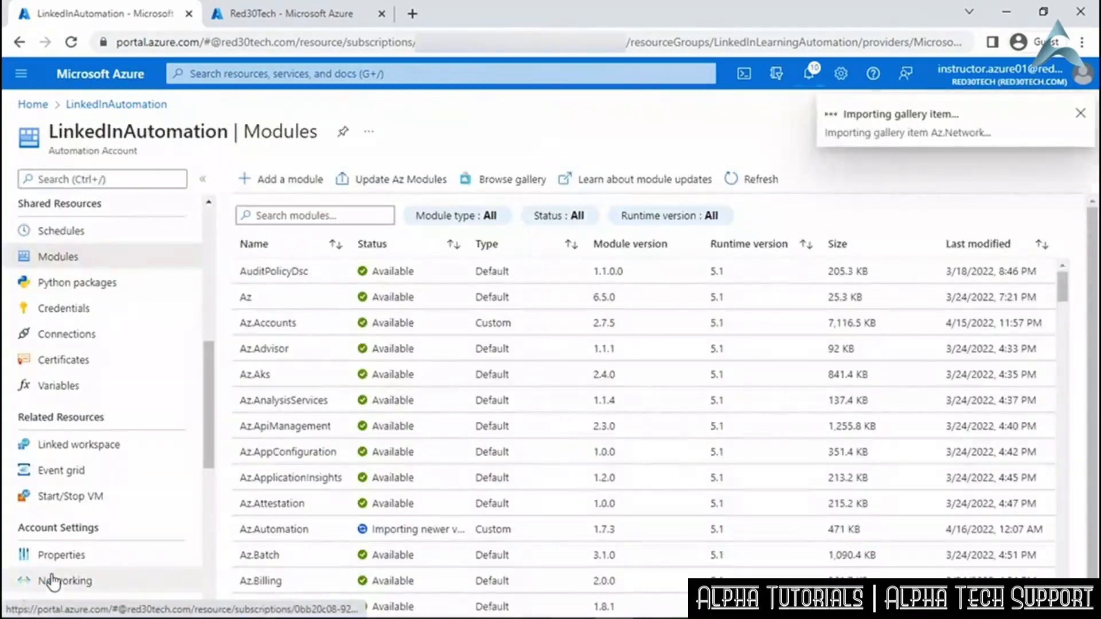
left_click(275, 189)
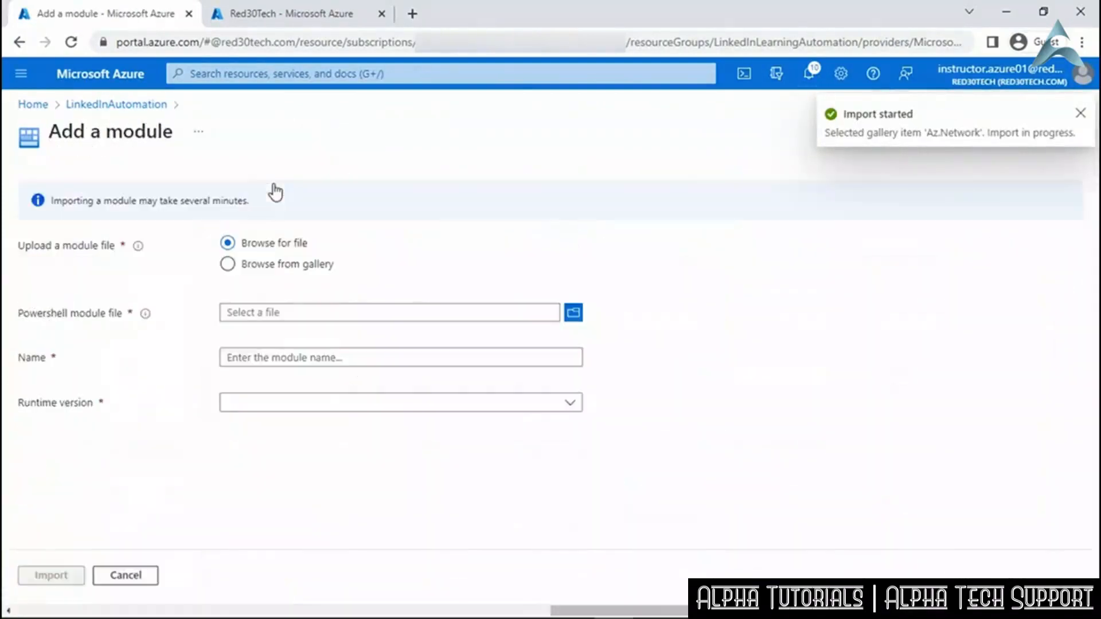
Find Az.Resources in the gallery and import it with runtime version 5.1.
left_click(276, 265)
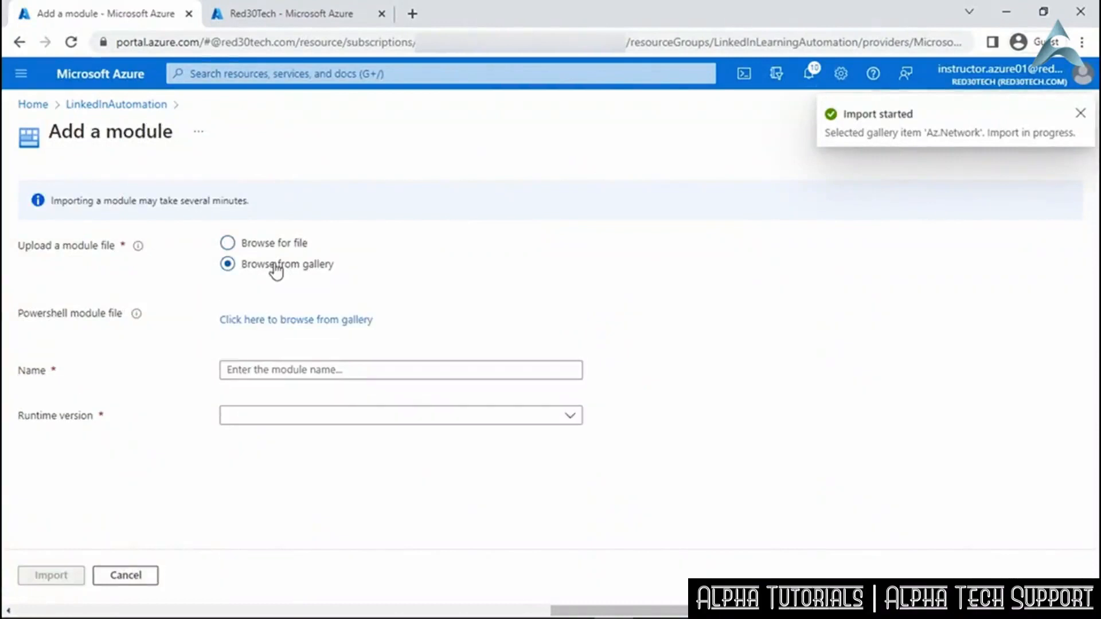
left_click(287, 321)
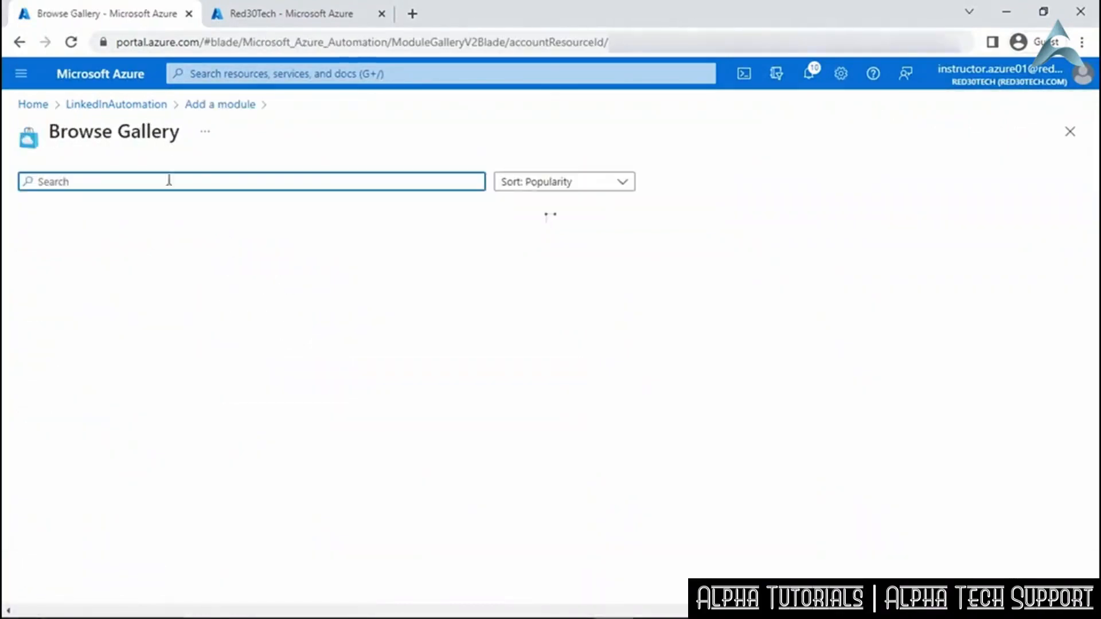
type("Az.Resource")
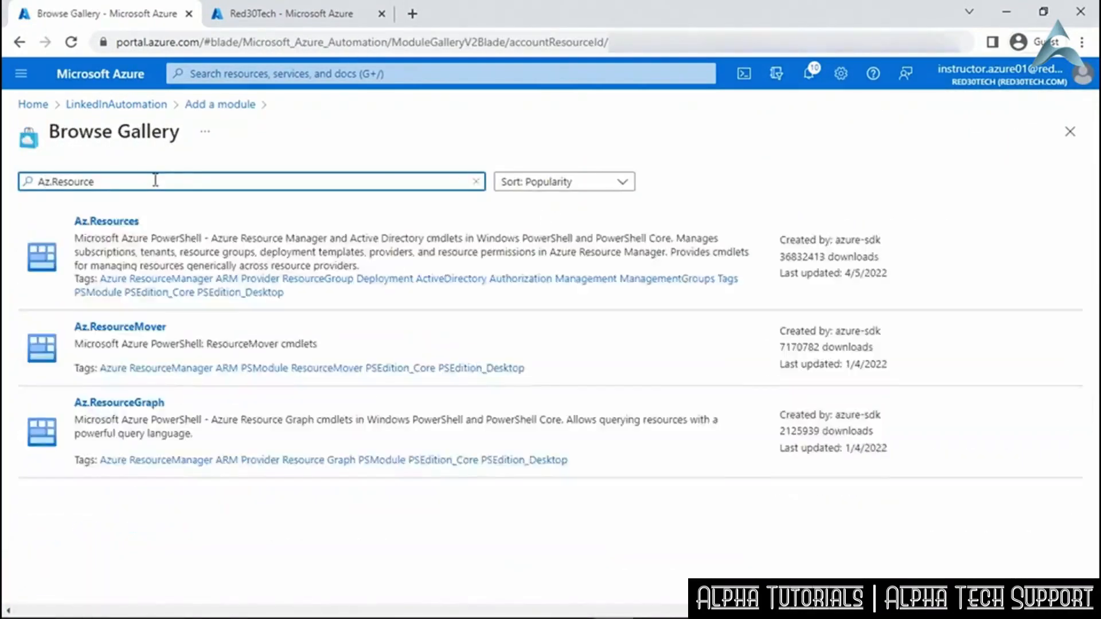
left_click(153, 229)
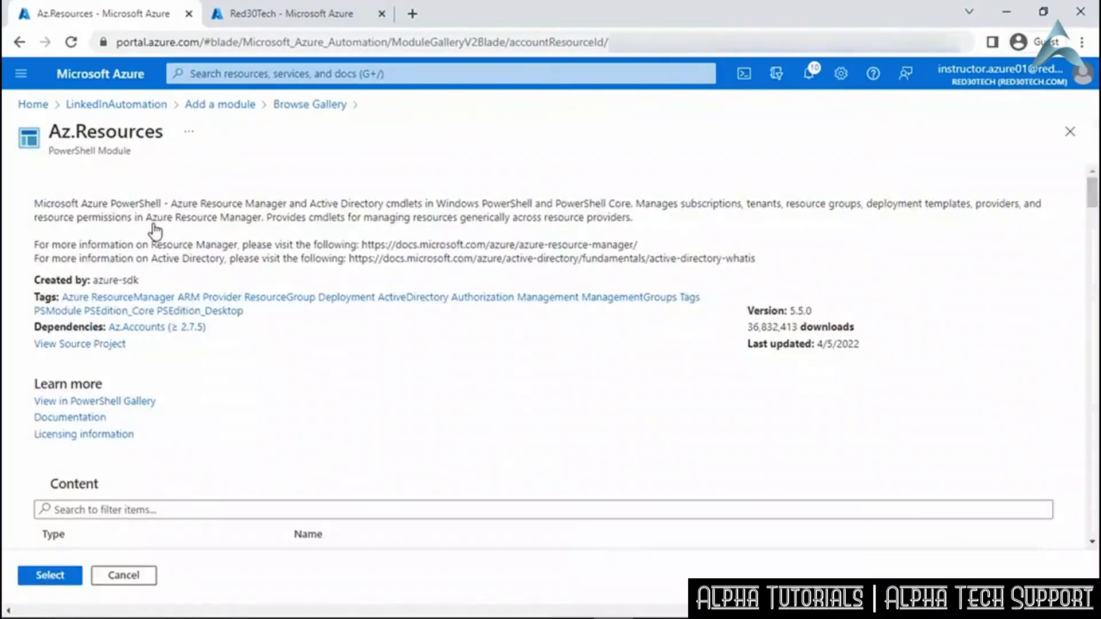
left_click(56, 577)
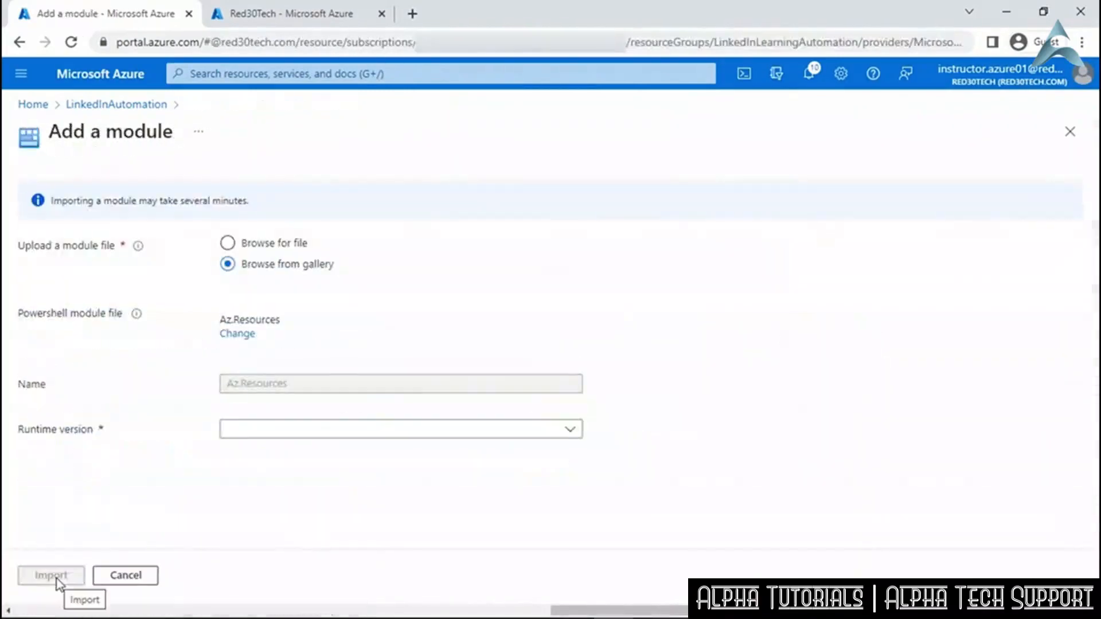
left_click(508, 441)
left_click(499, 477)
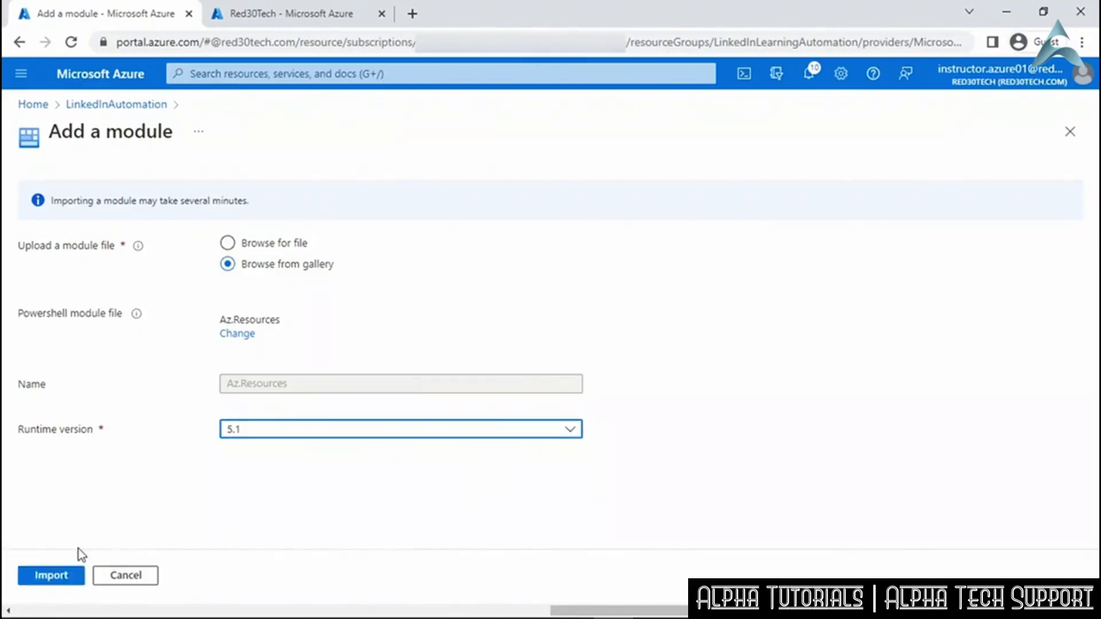
left_click(67, 578)
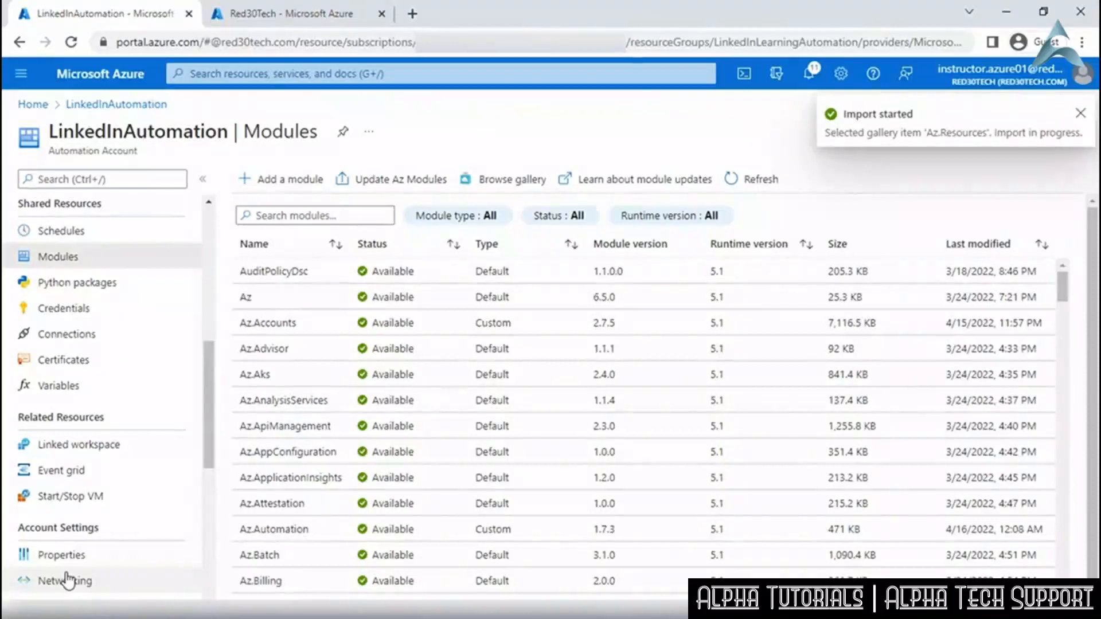
Import Az.Storage from the gallery with runtime 5.1, then start another module addition.
left_click(284, 179)
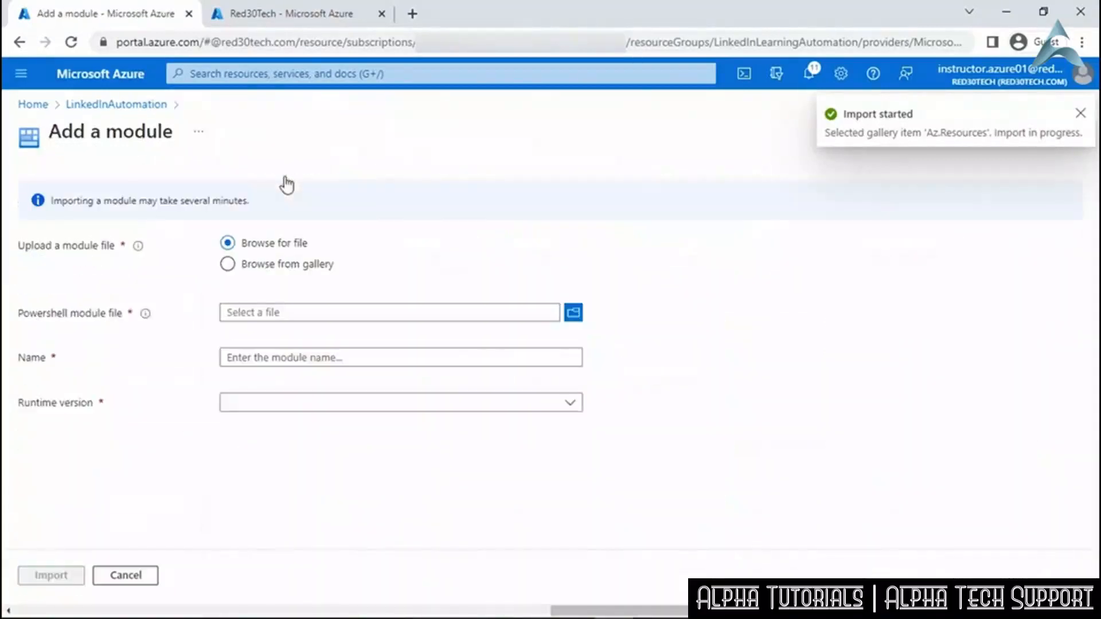
left_click(287, 265)
left_click(295, 319)
left_click(223, 184)
type("Az.Storage")
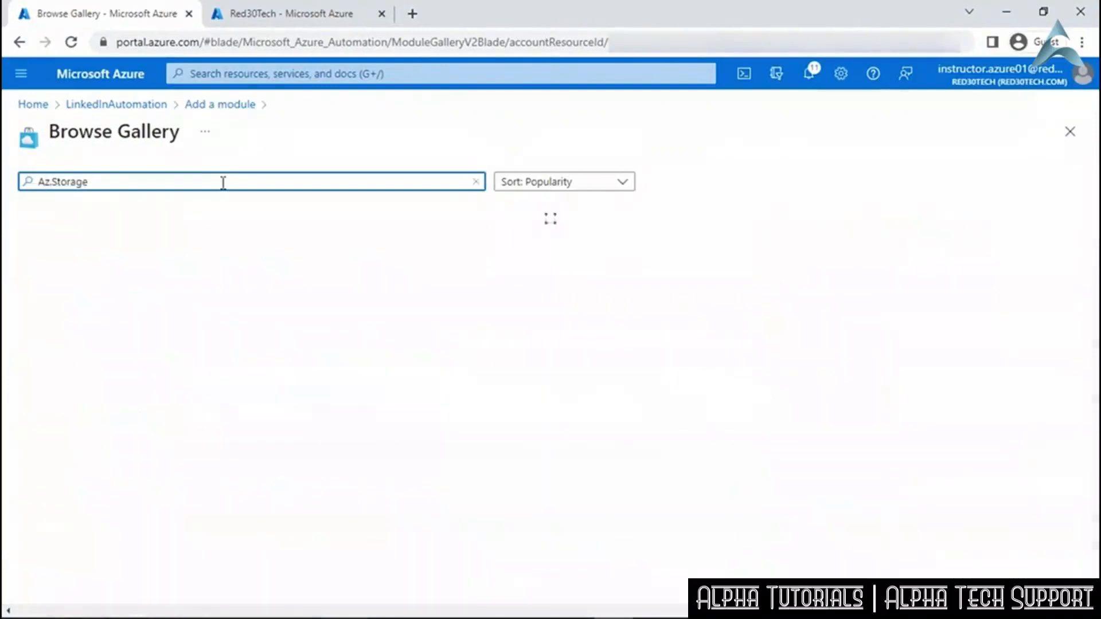
left_click(206, 249)
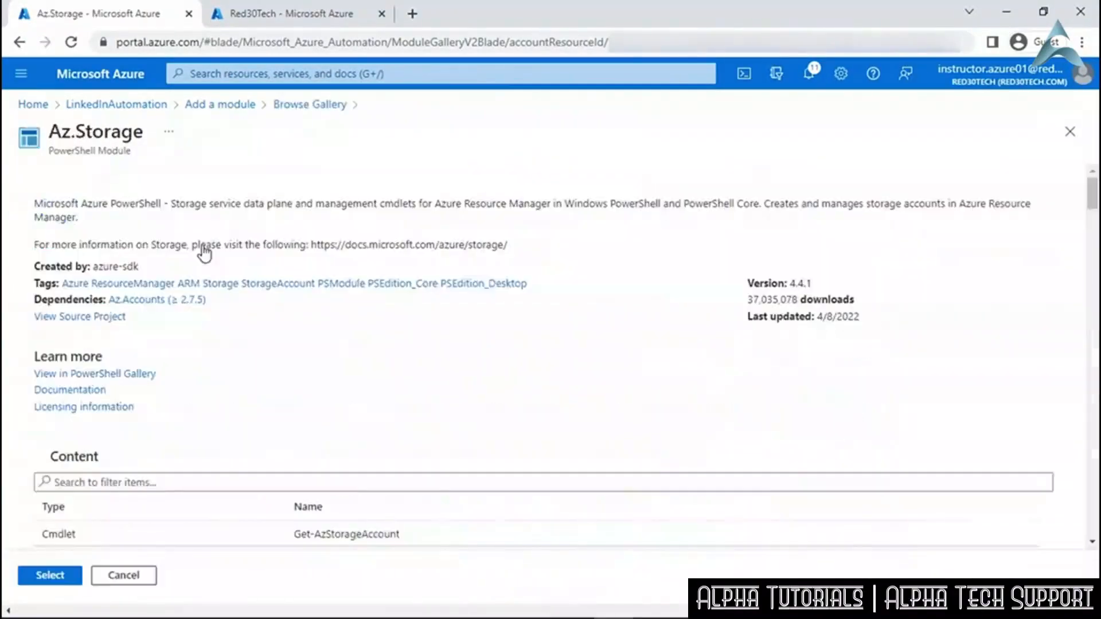
left_click(51, 577)
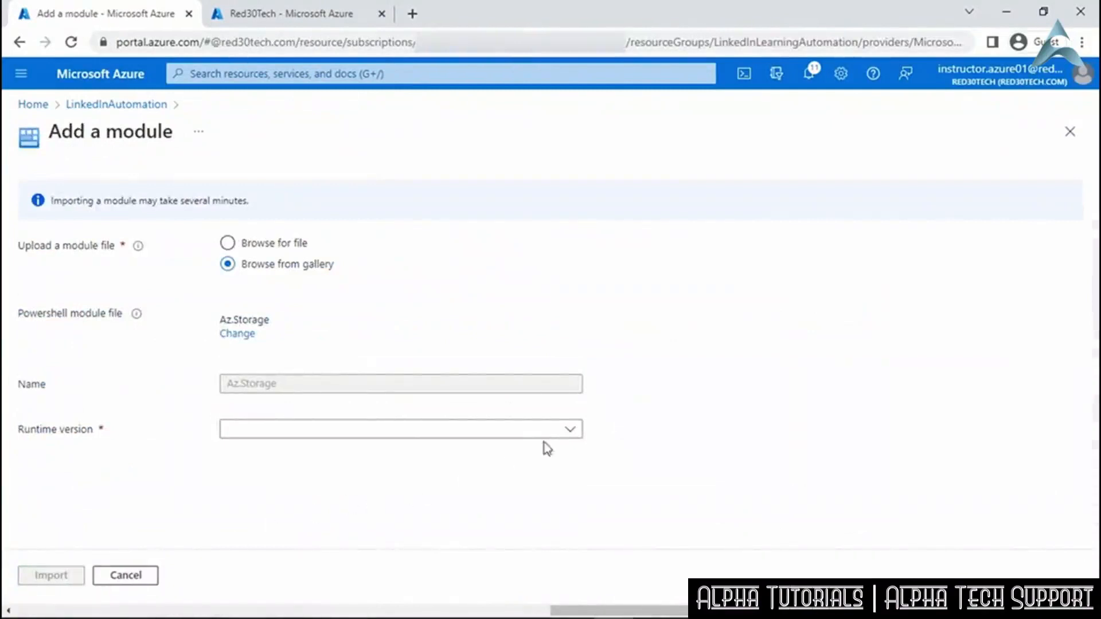
left_click(563, 428)
left_click(445, 478)
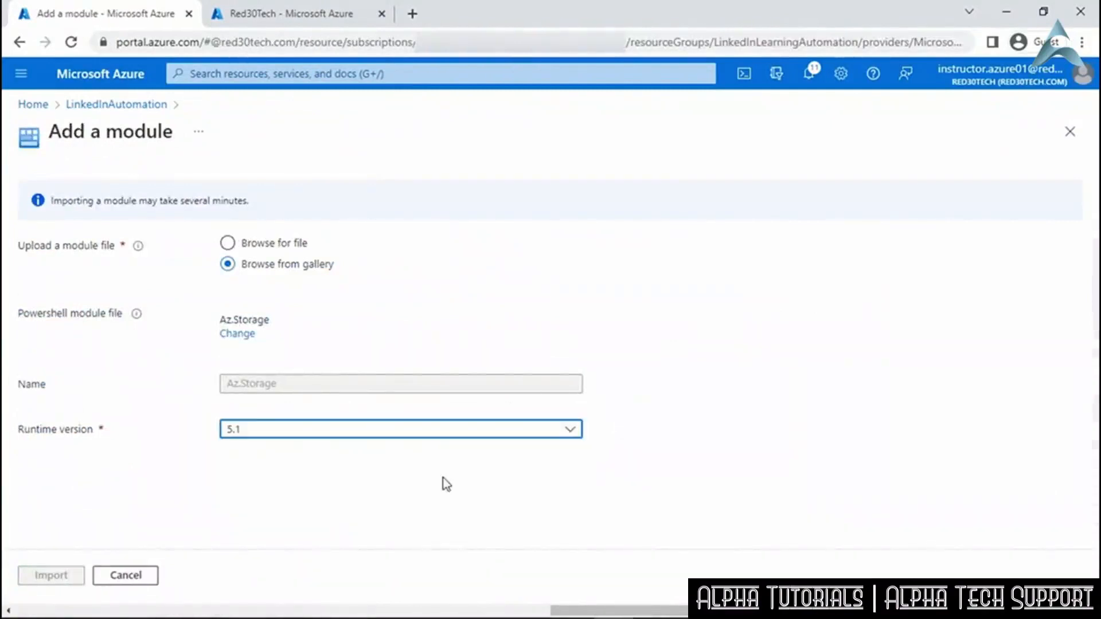
left_click(49, 577)
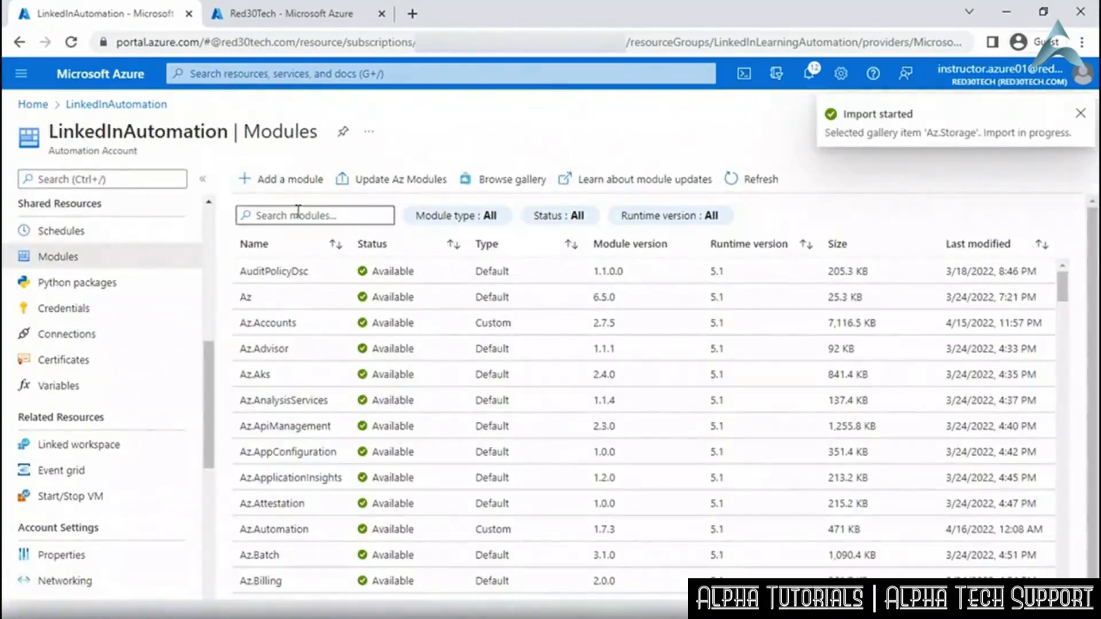
left_click(303, 180)
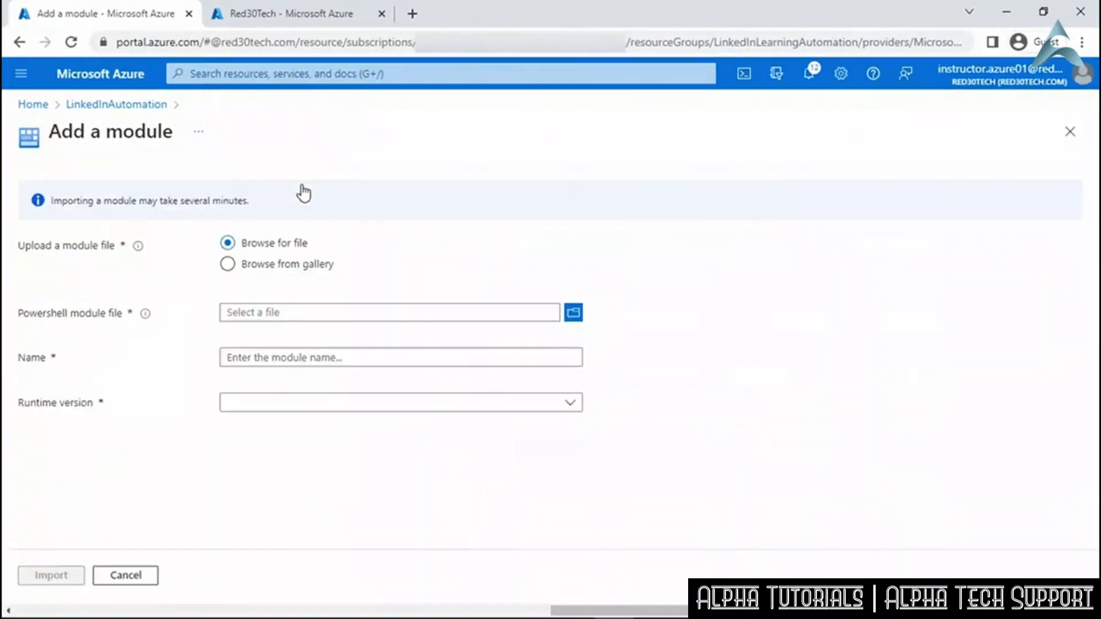
Find ImportExcel in the gallery and import it with runtime version 5.1.
left_click(305, 271)
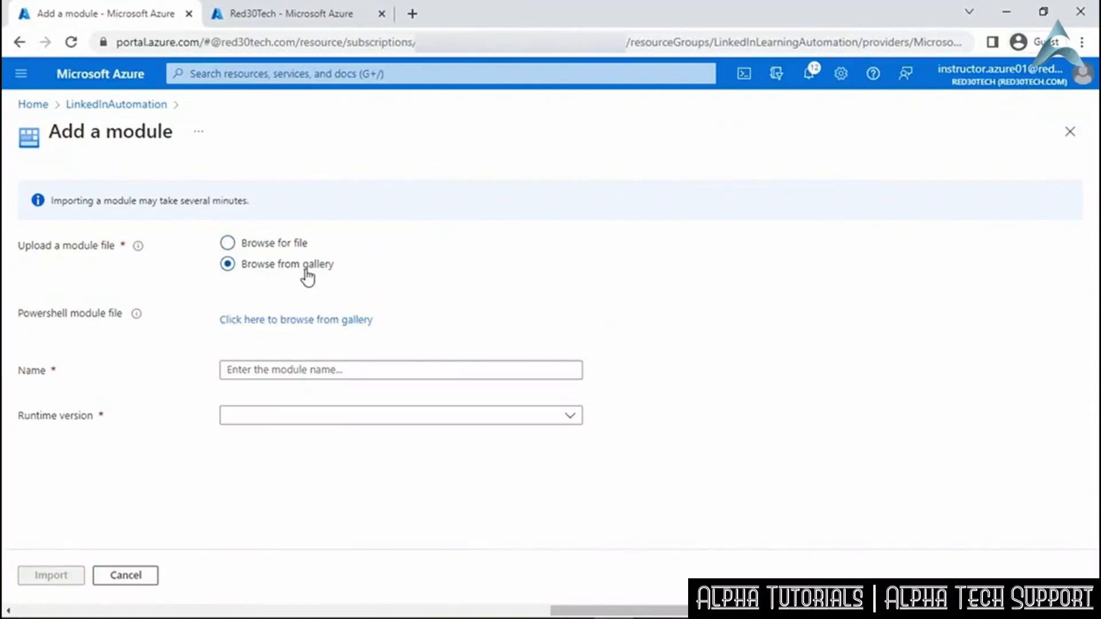
left_click(308, 321)
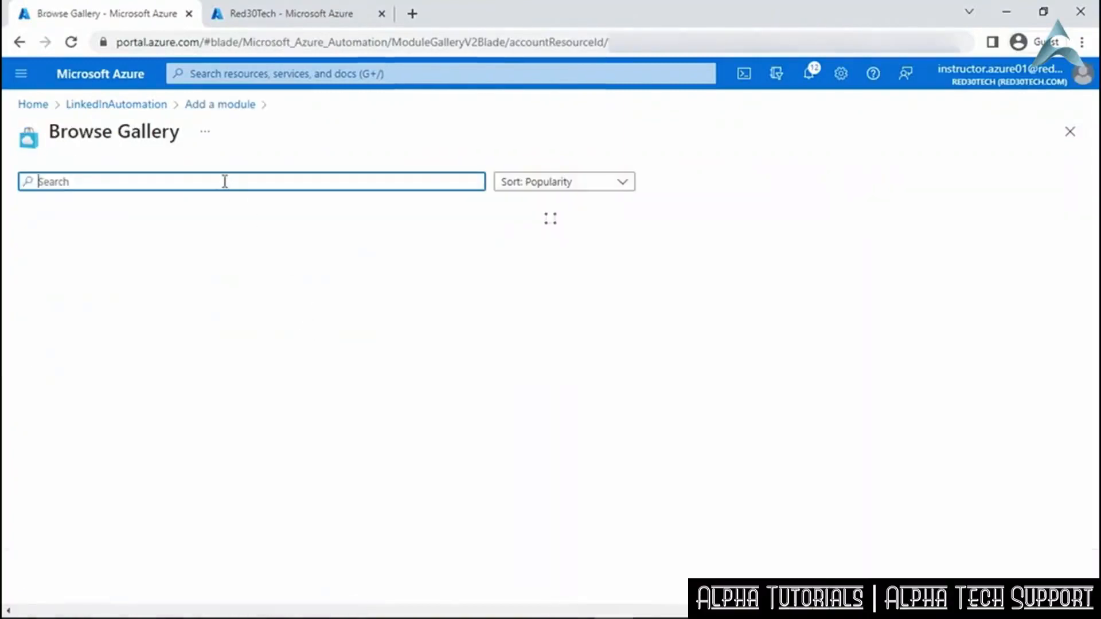
type("ImportExcel")
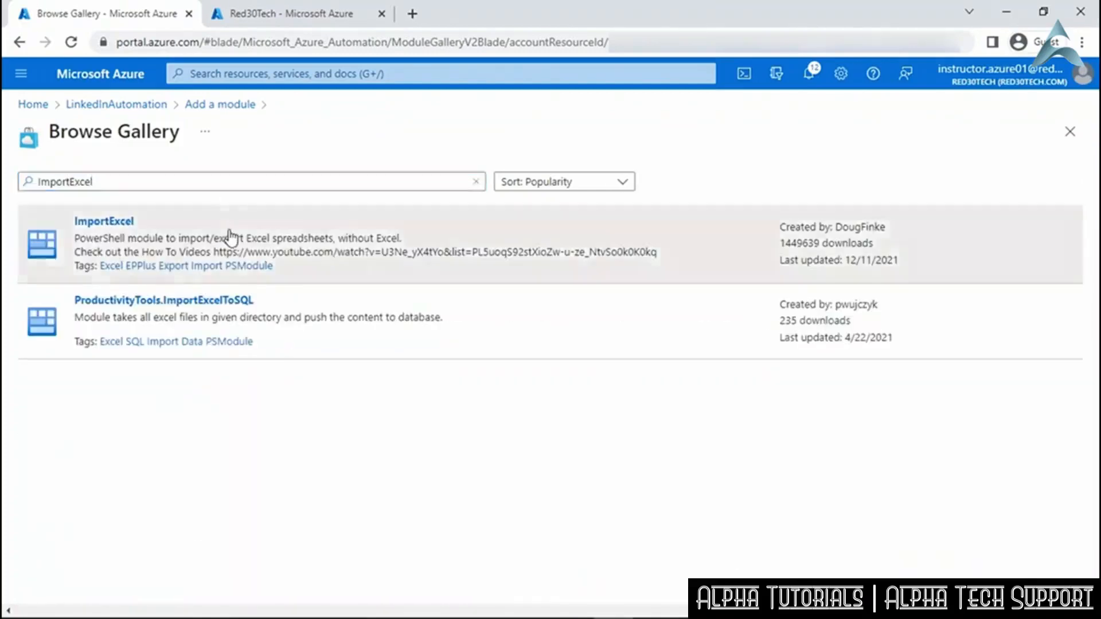
left_click(230, 238)
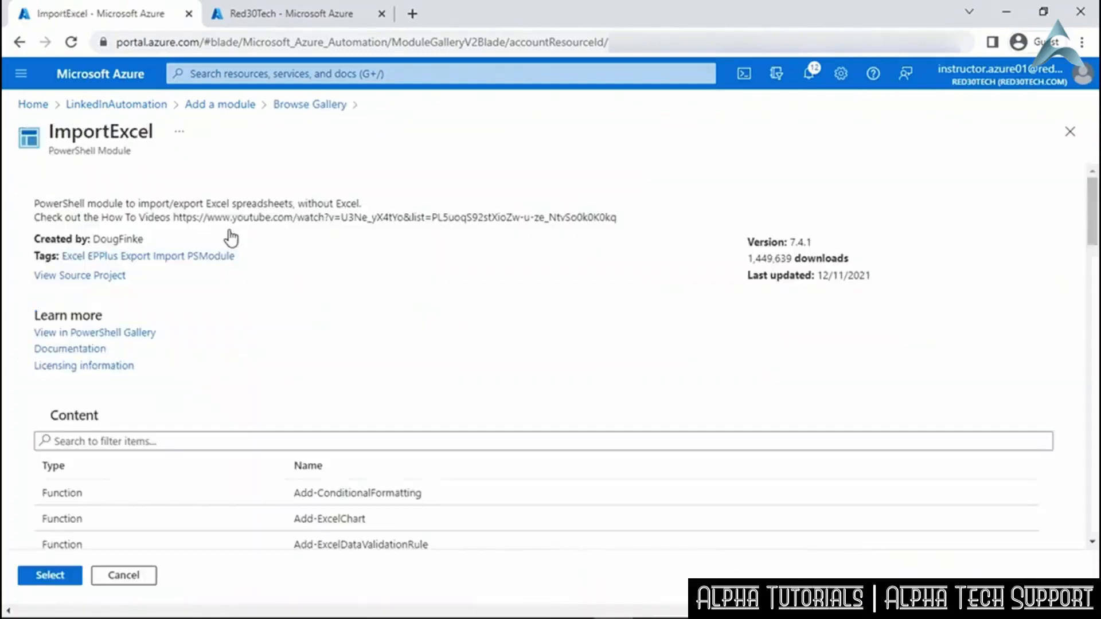
left_click(59, 576)
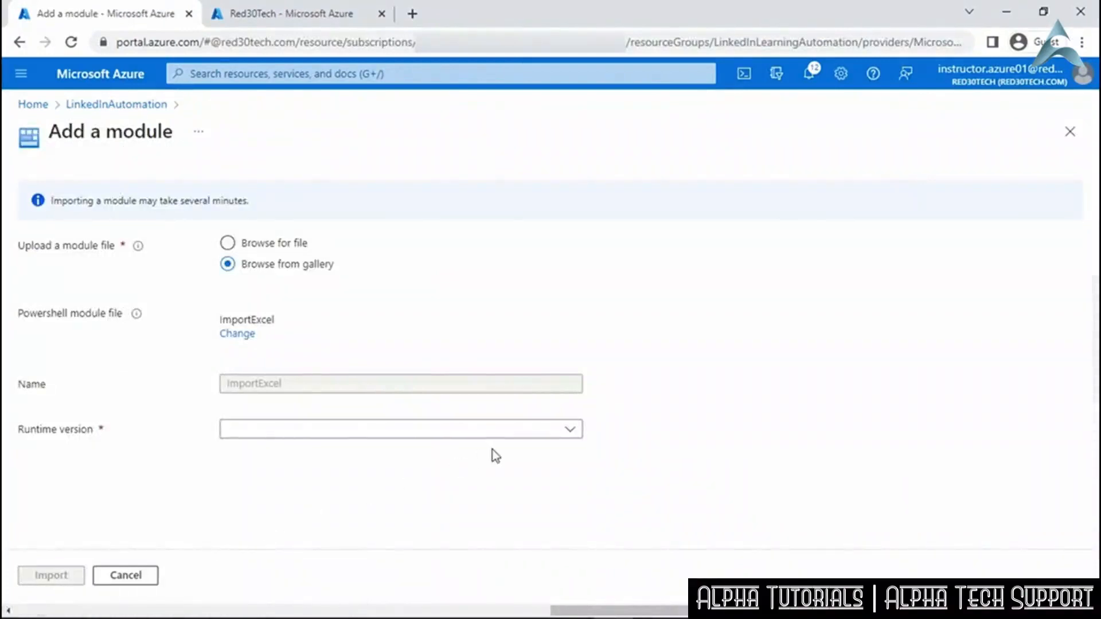
left_click(571, 430)
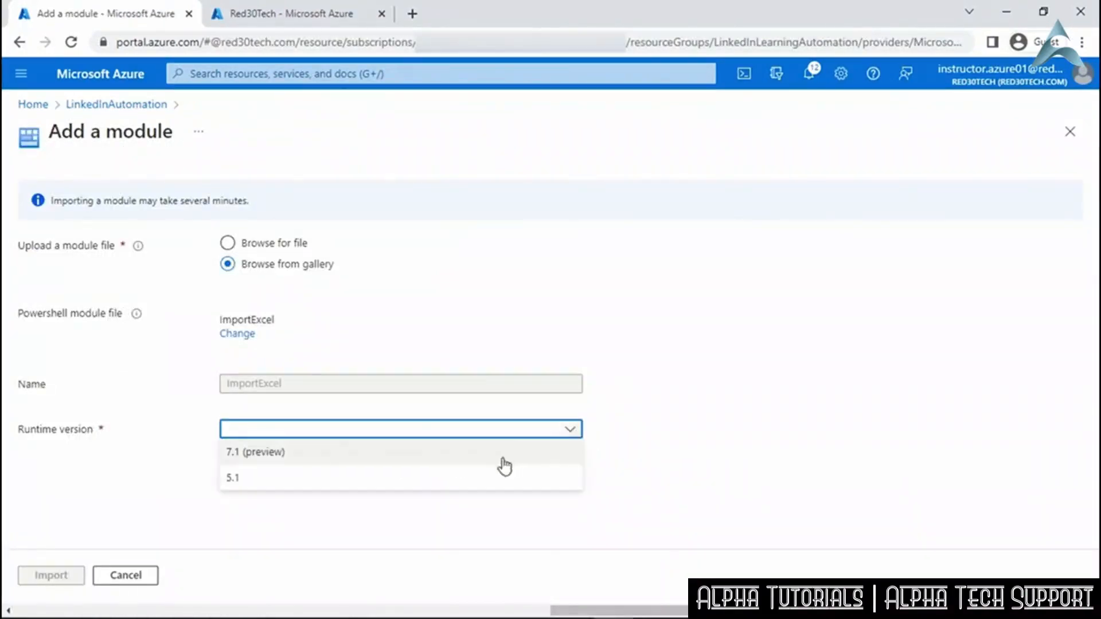
left_click(474, 487)
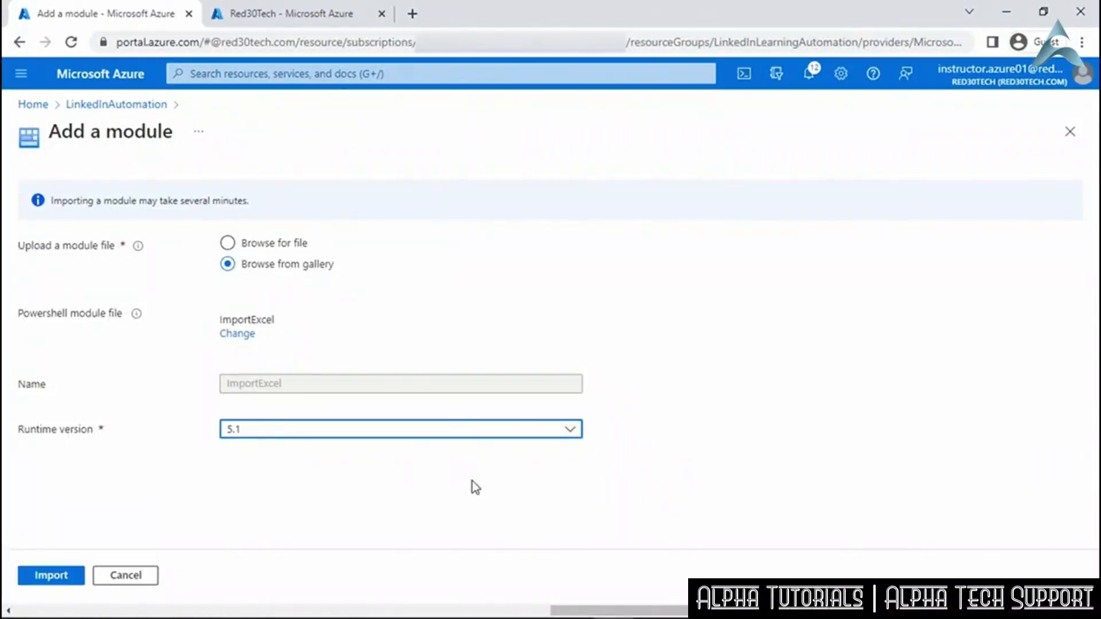
left_click(63, 579)
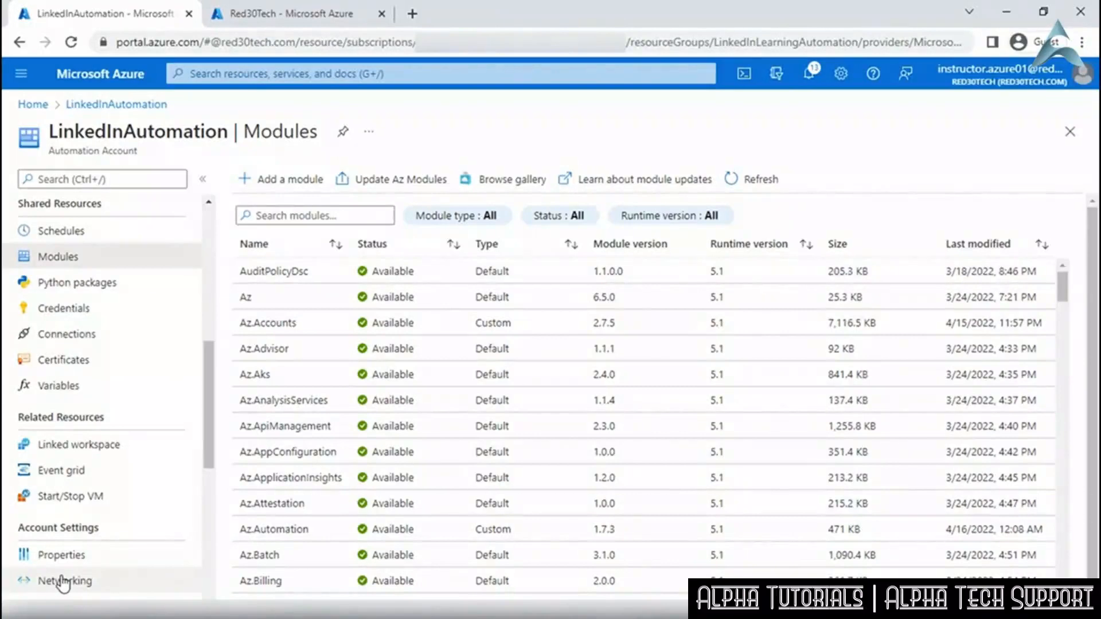
Refresh the Modules list and filter it for Az.Resources, then 'Import', to check module import status.
left_click_drag(1064, 299, 1072, 397)
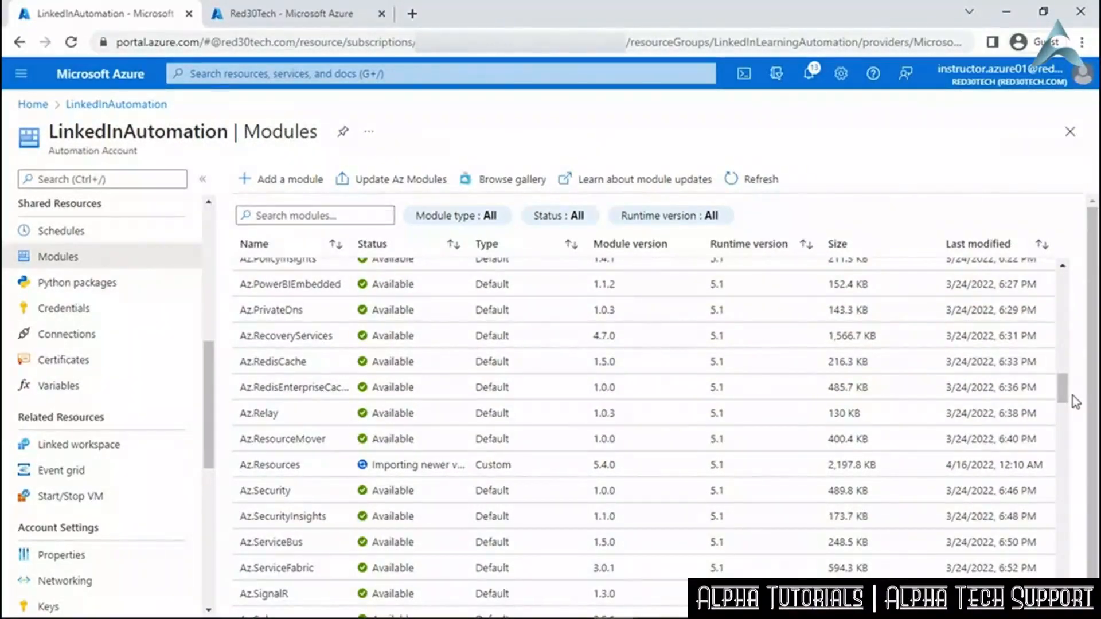
left_click(762, 184)
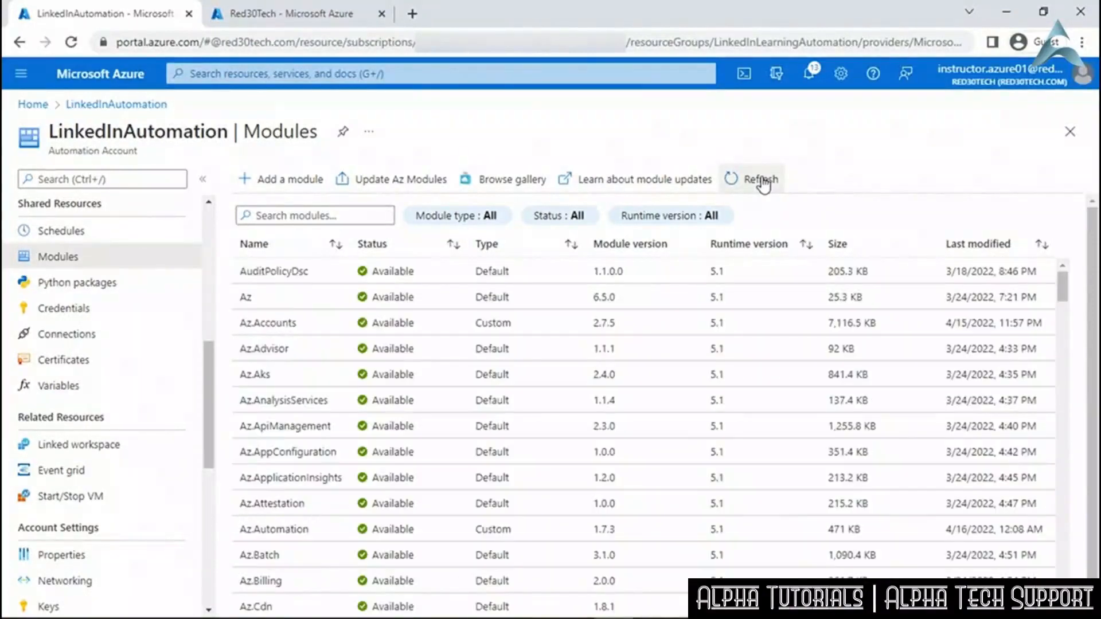
left_click(379, 217)
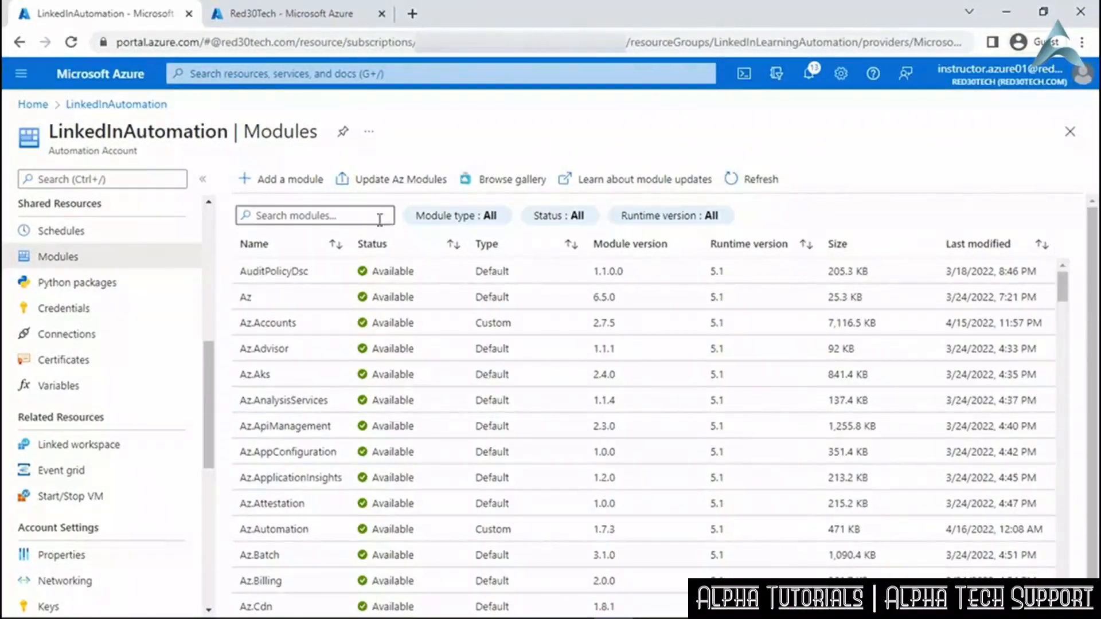
type("Az.Resources")
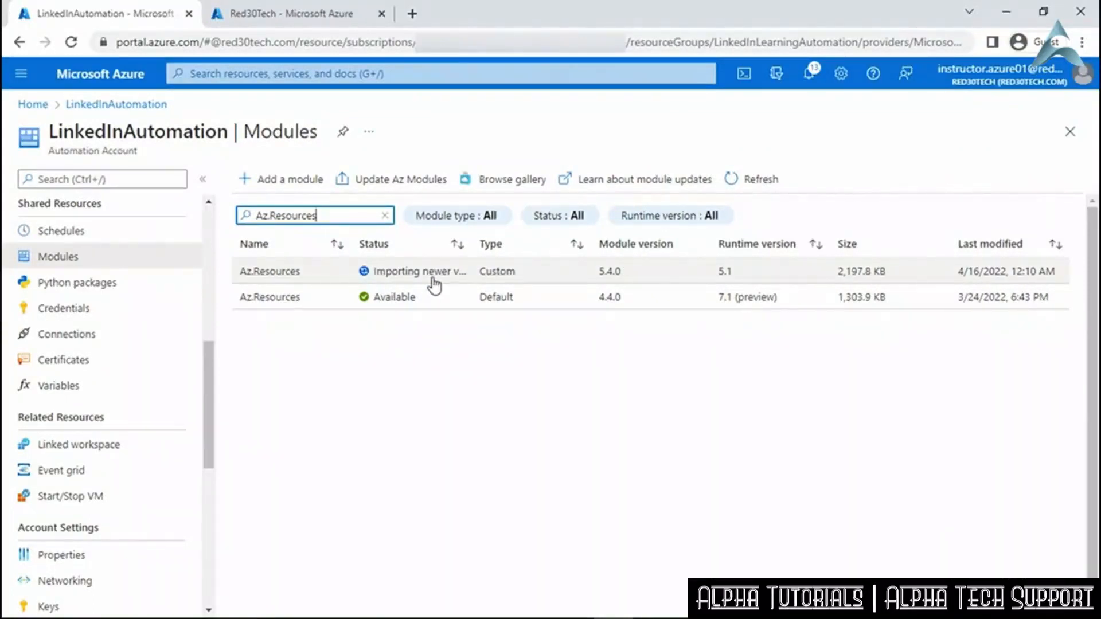
left_click_drag(347, 217, 205, 216)
type("Import")
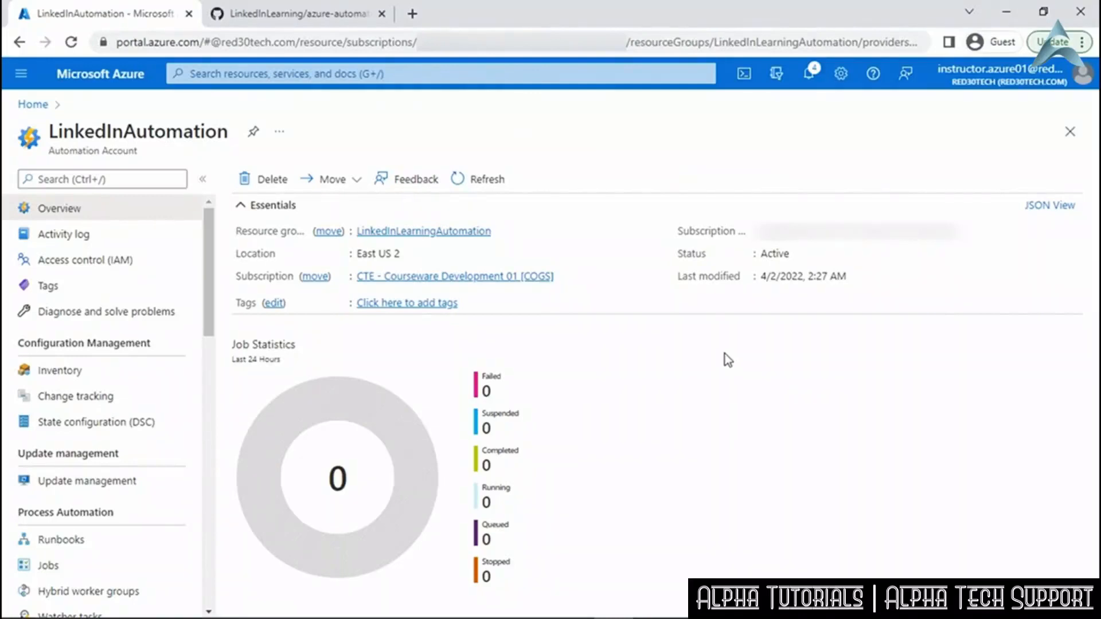
Create runbook InitiateWatcherProcess as PowerShell with runtime 5.1, then bring up the GitHub repository tab.
left_click_drag(211, 335, 211, 427)
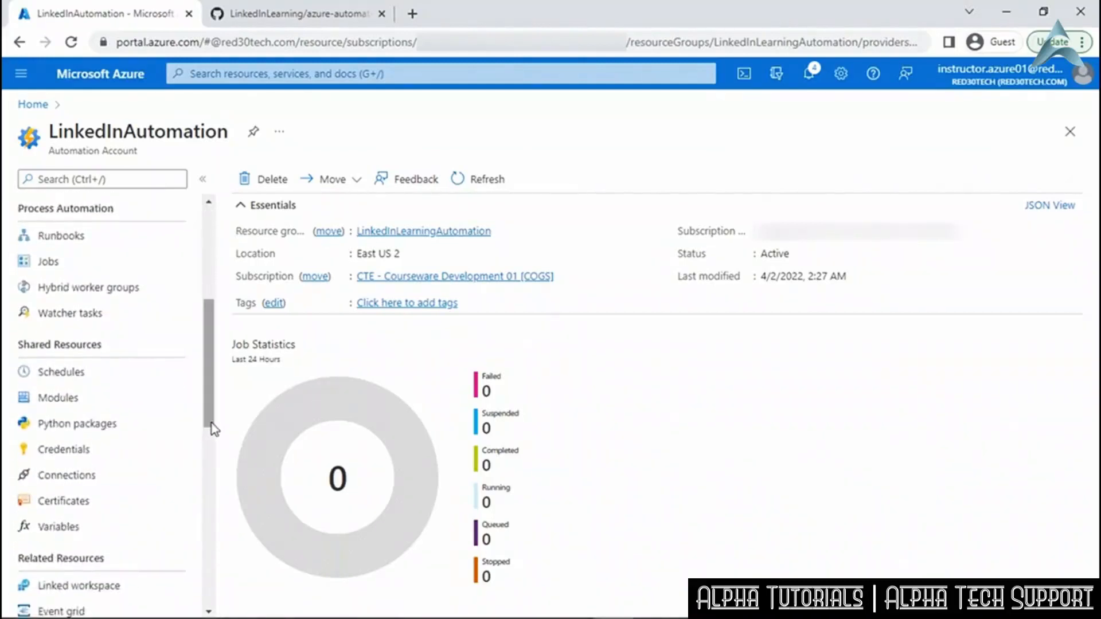
left_click(151, 243)
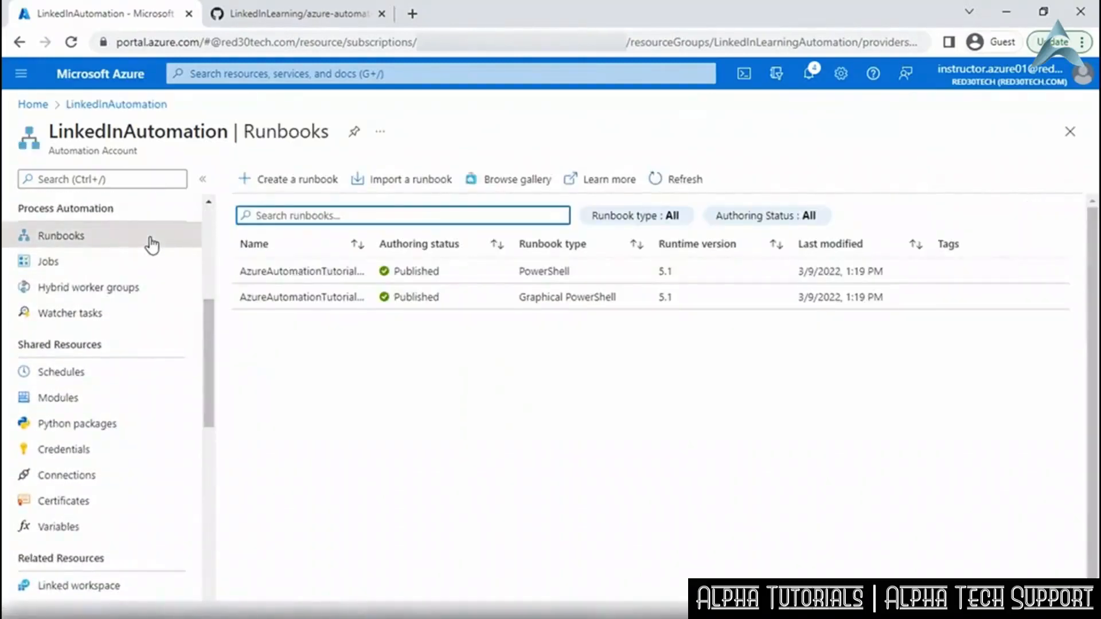
left_click(291, 180)
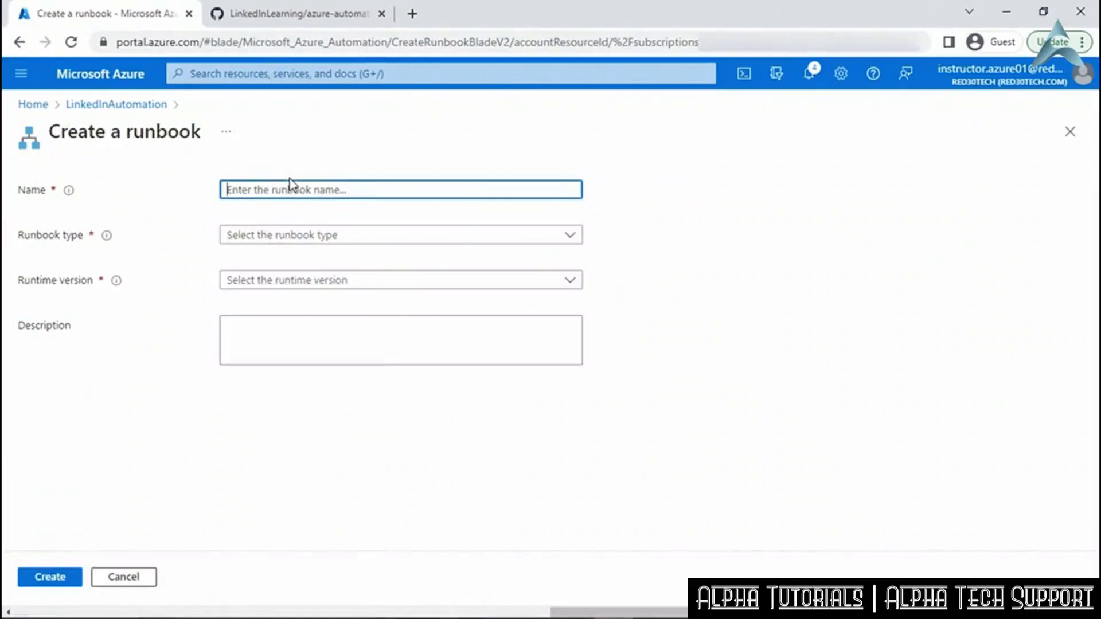
right_click(298, 190)
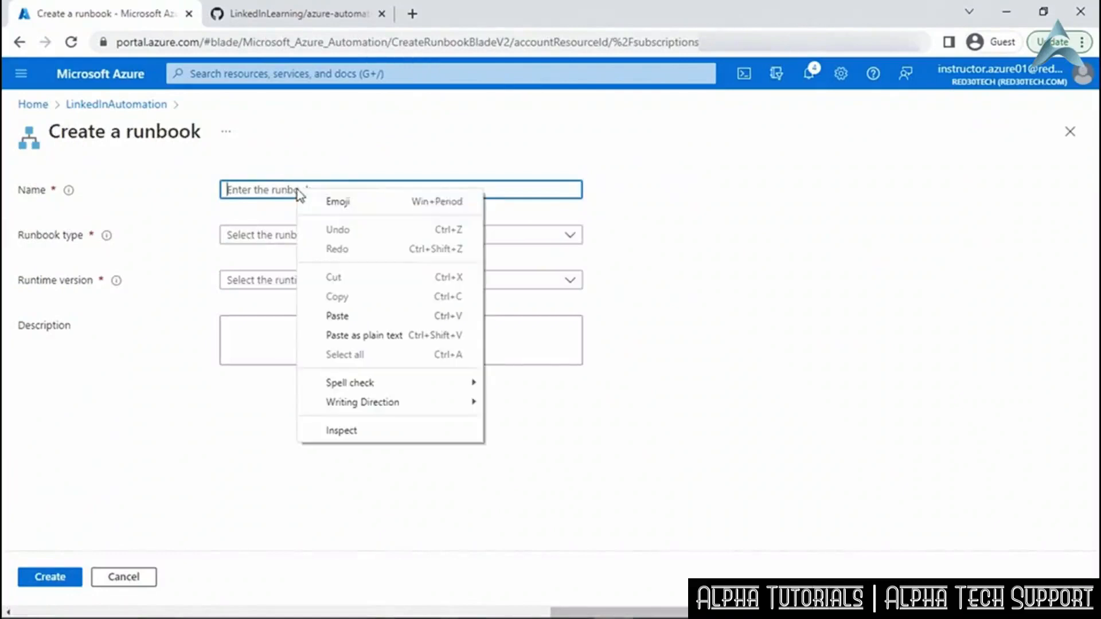
left_click(342, 315)
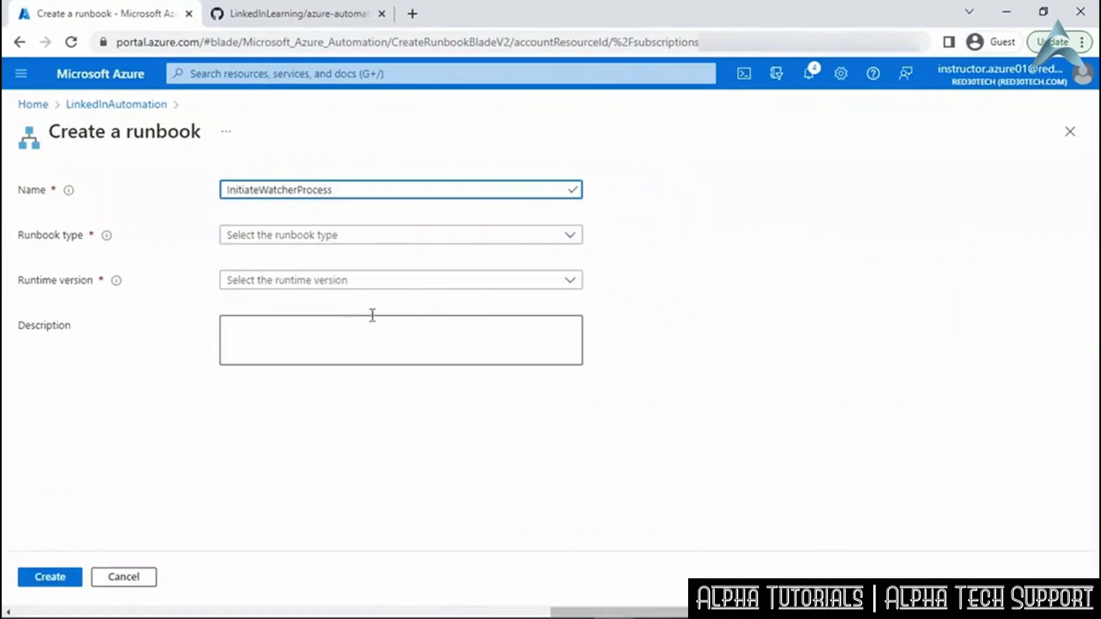
left_click(574, 238)
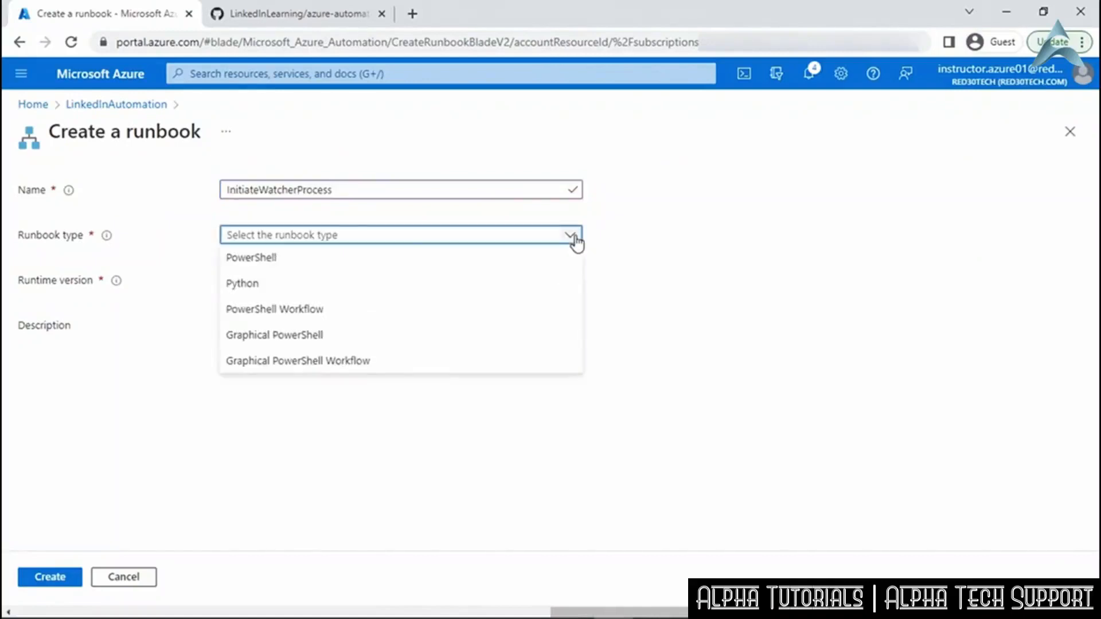
left_click(561, 265)
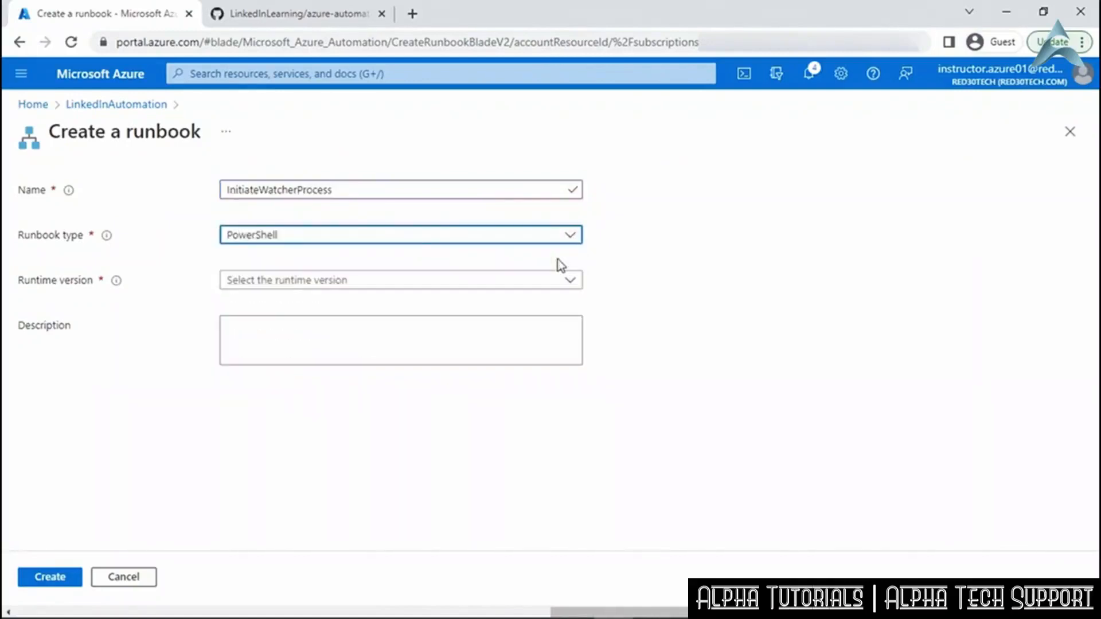
left_click(571, 288)
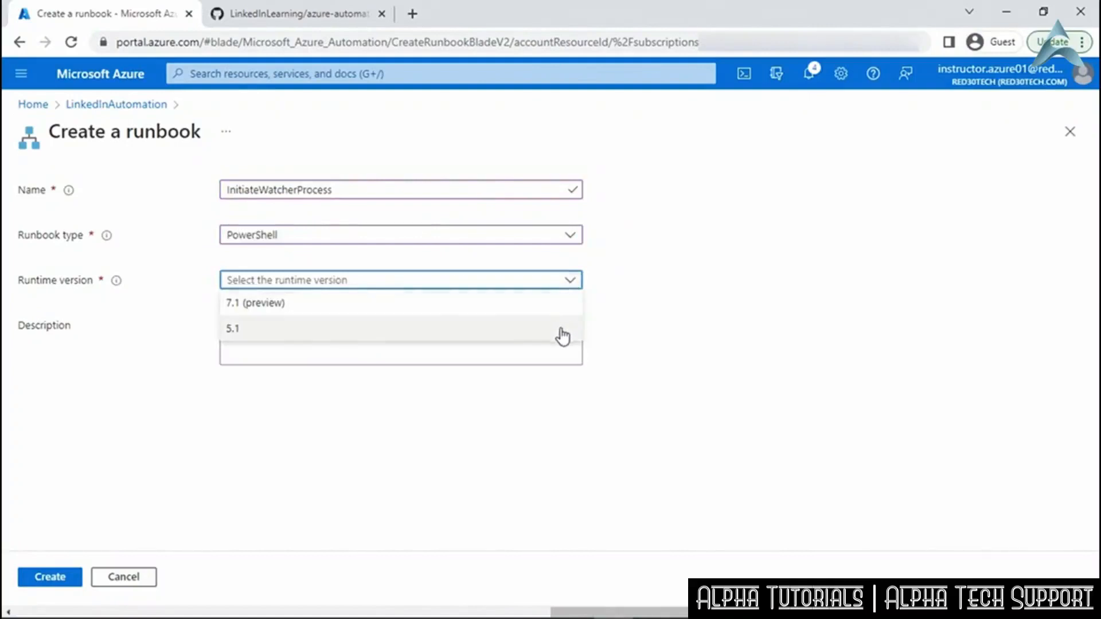
left_click(562, 332)
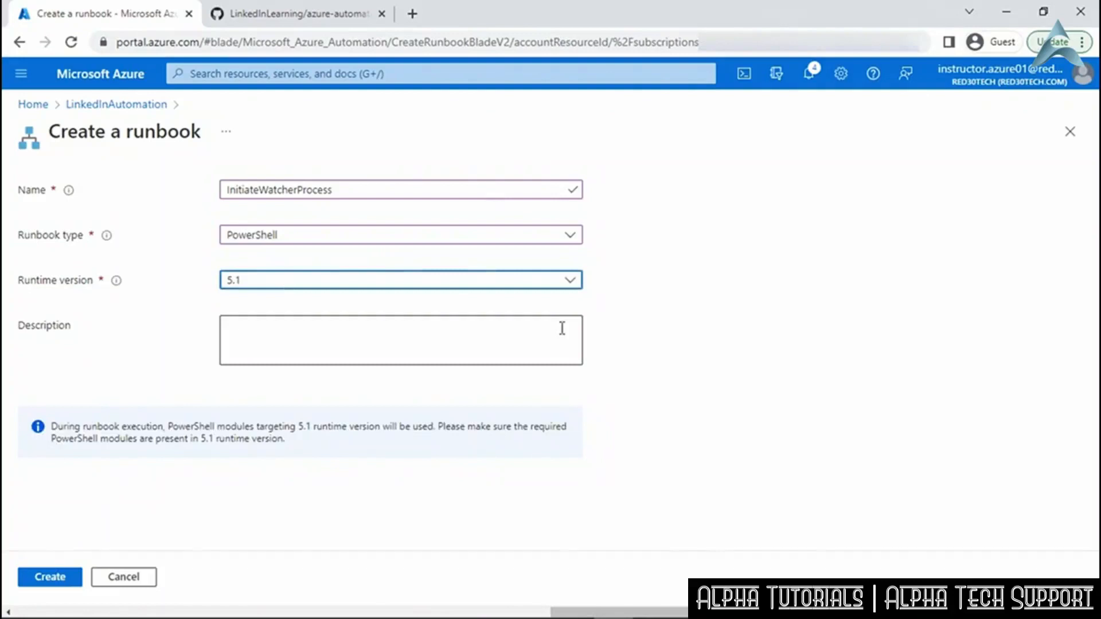
left_click(55, 578)
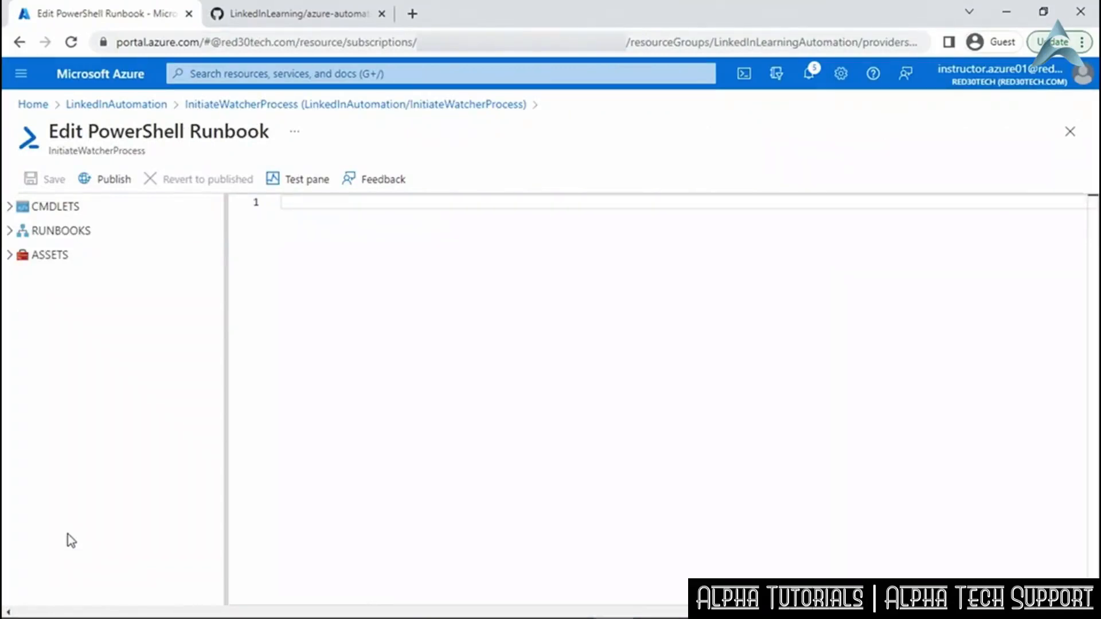
left_click(275, 13)
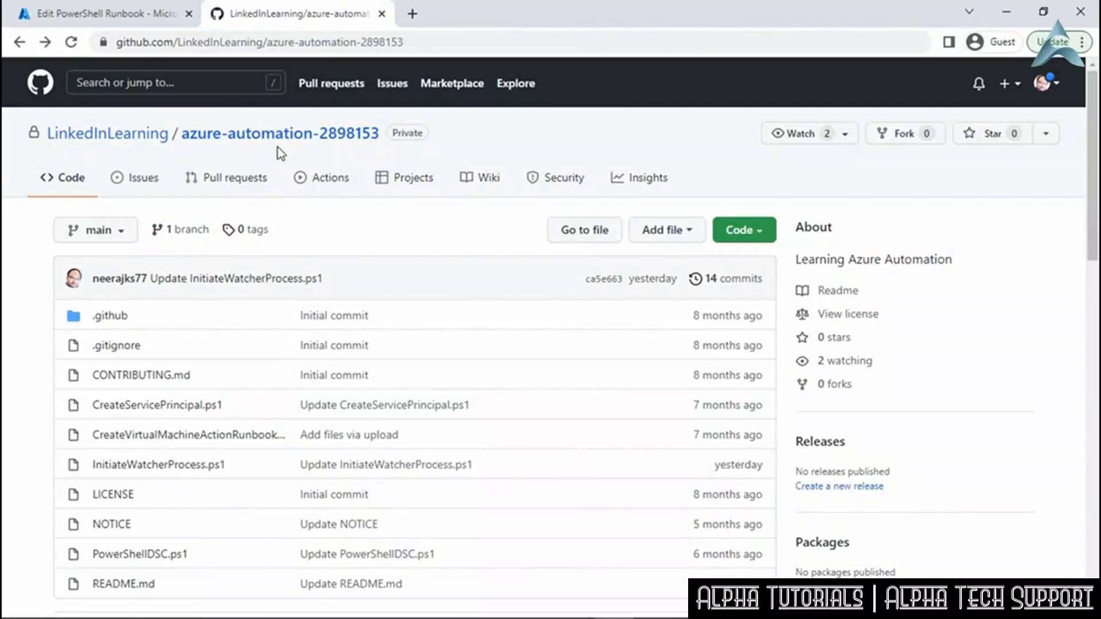
Copy the entire raw script of InitiateWatcherProcess.ps1 from GitHub and return to the Azure tab.
left_click(185, 471)
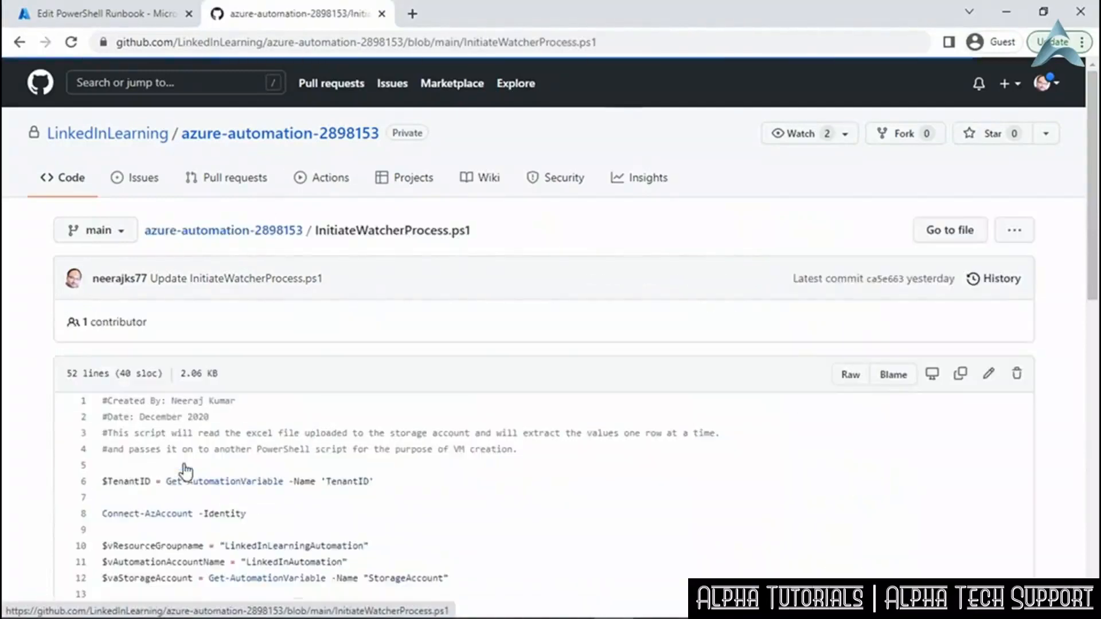
left_click(851, 376)
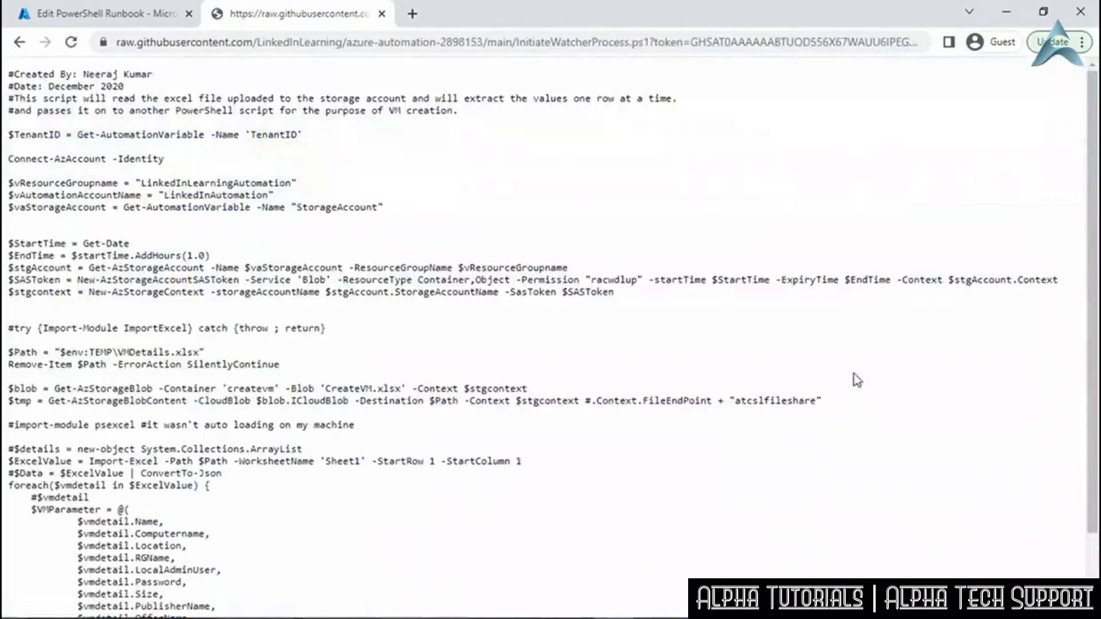
left_click_drag(7, 72, 158, 615)
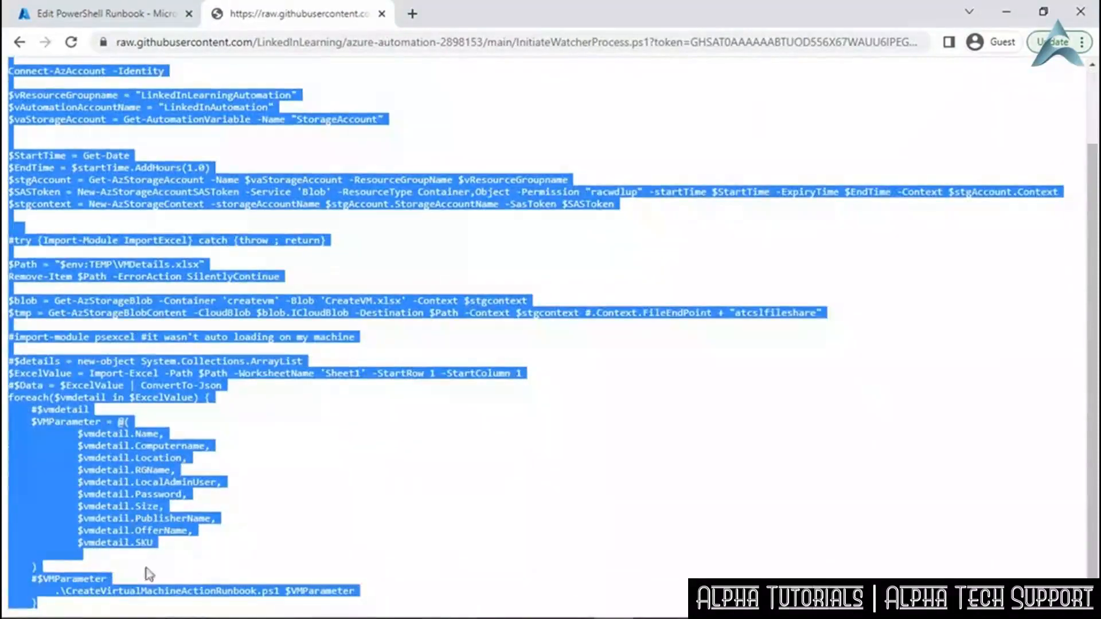
right_click(109, 386)
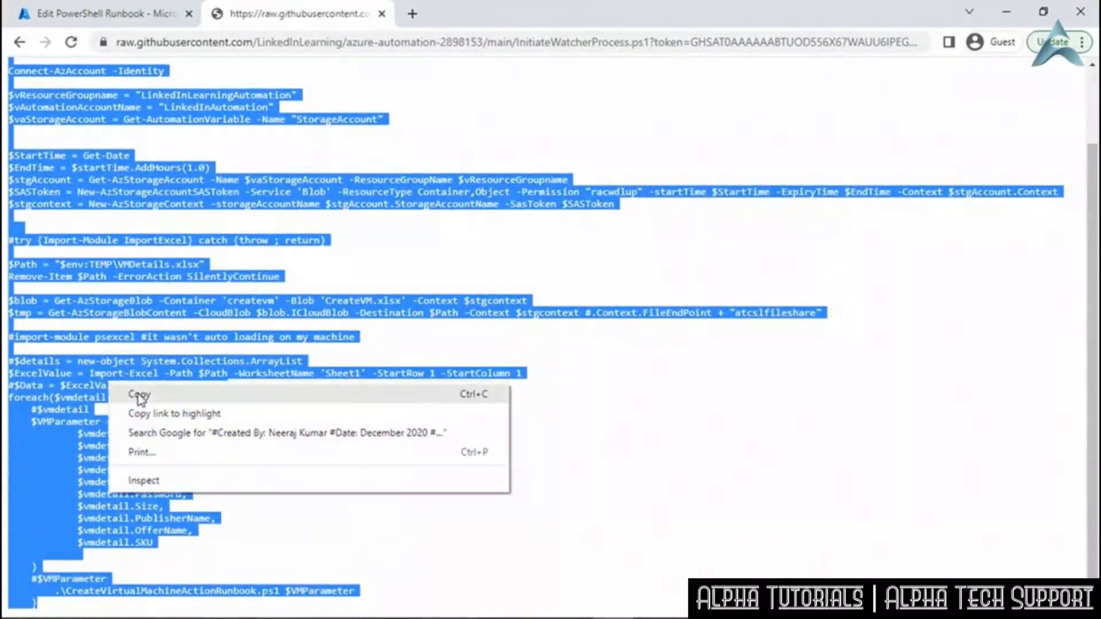
left_click(135, 395)
left_click(112, 14)
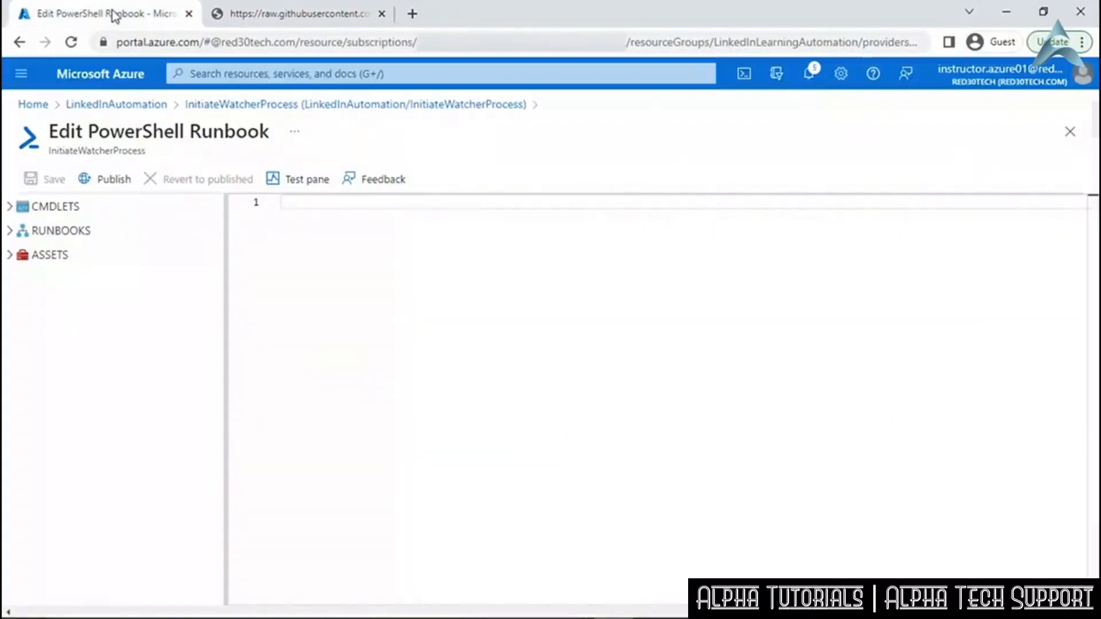
Paste the copied script into the InitiateWatcherProcess runbook editor and review the resource group name on line 10.
left_click(313, 205)
key("ctrl+v")
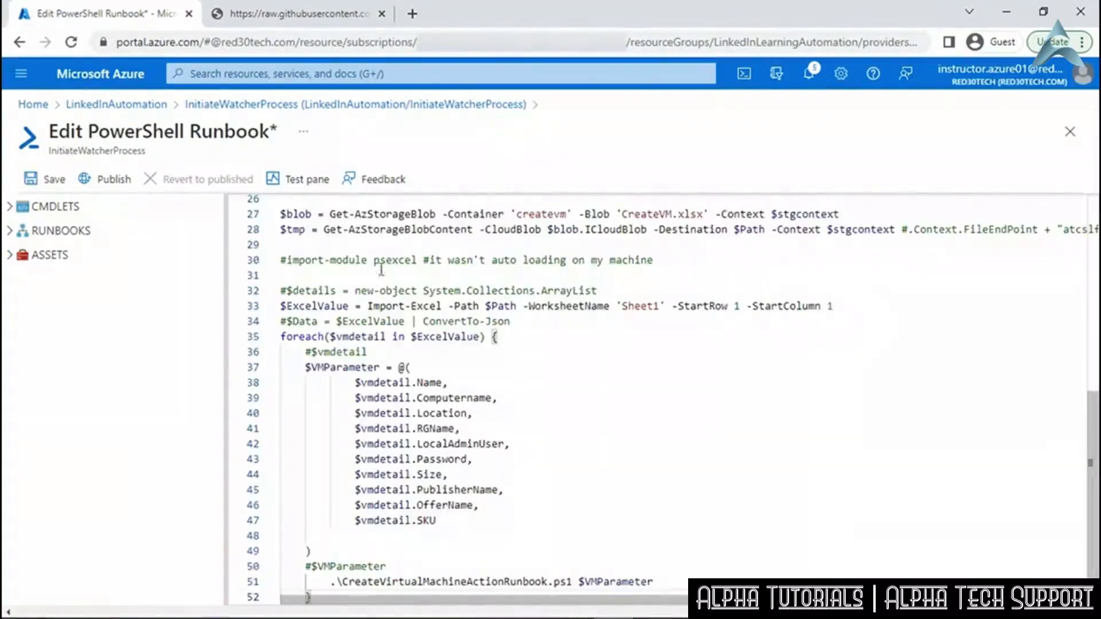
scroll(420, 342, "up", 9)
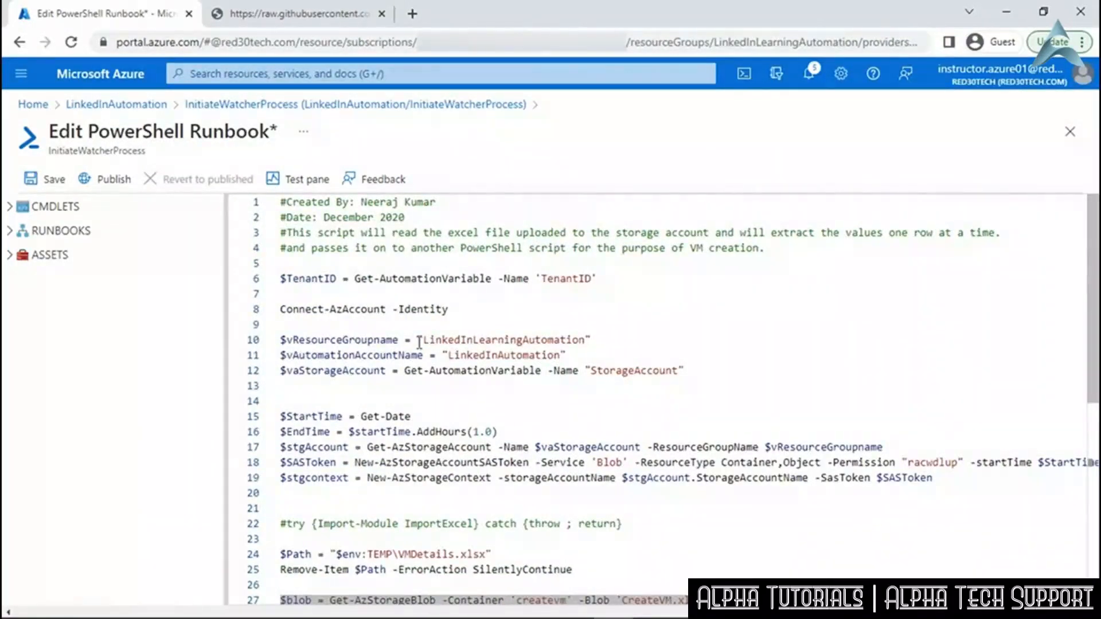
left_click(421, 342)
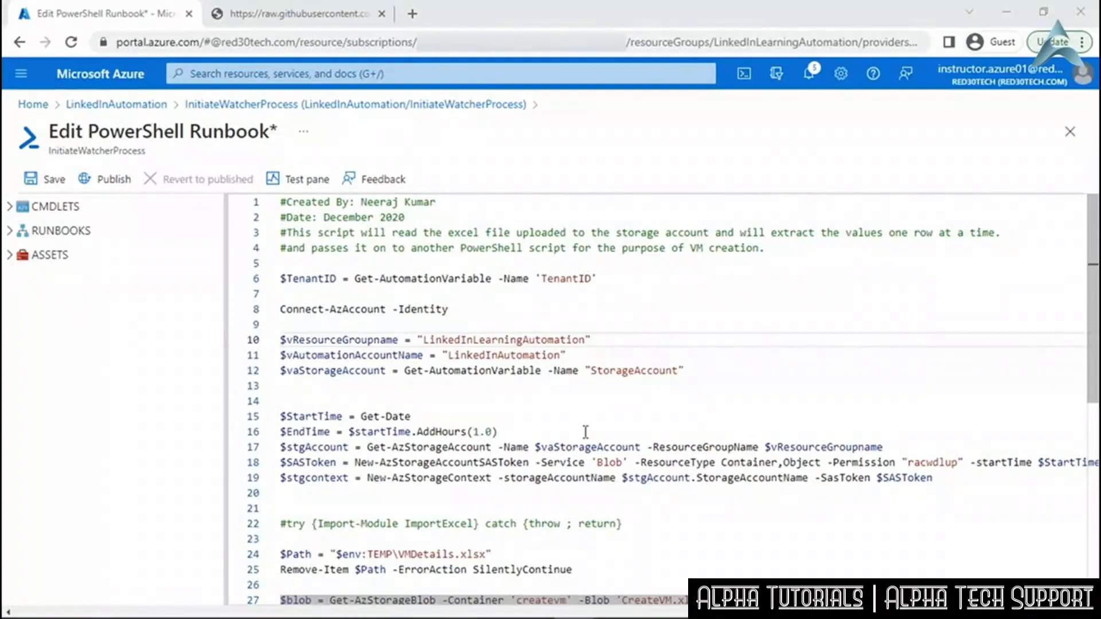
left_click(618, 433)
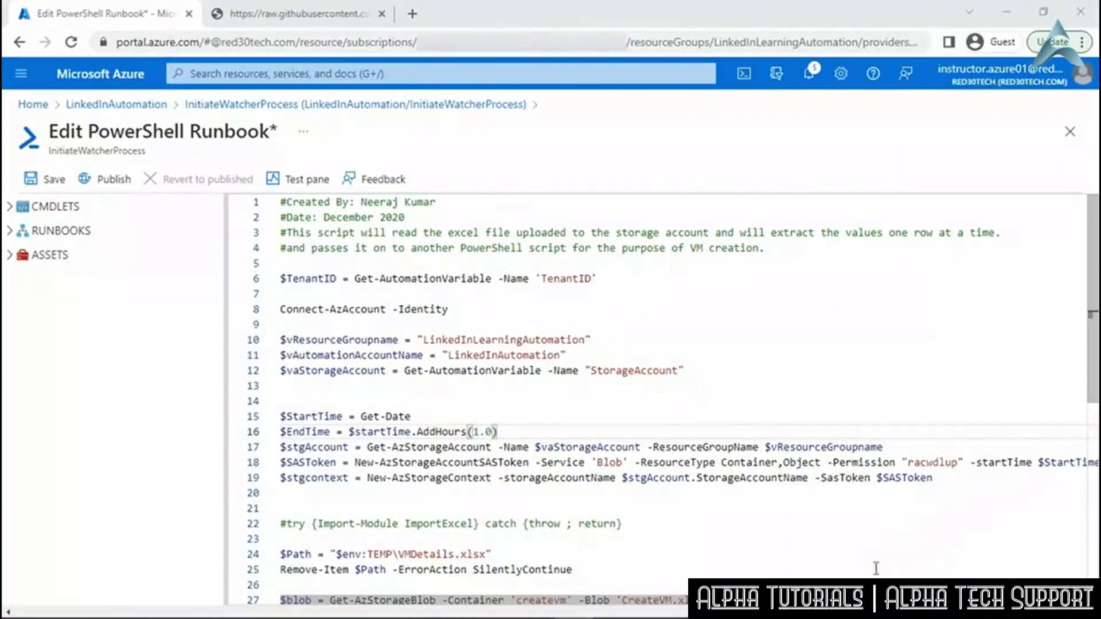
left_click_drag(803, 600, 984, 600)
left_click_drag(1061, 600, 1080, 600)
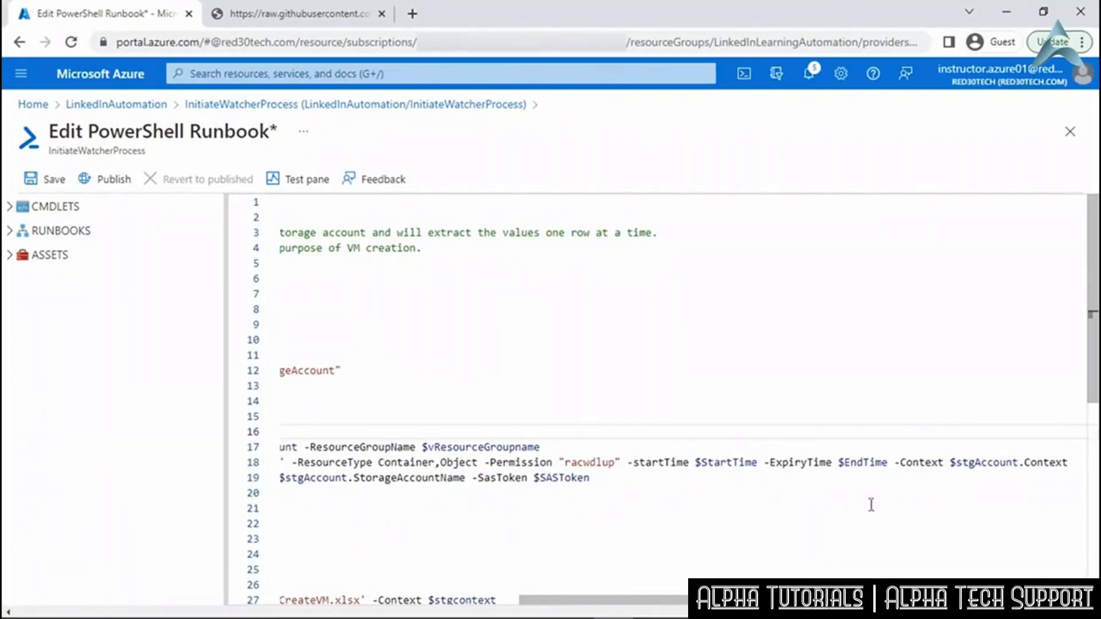
left_click_drag(573, 600, 310, 600)
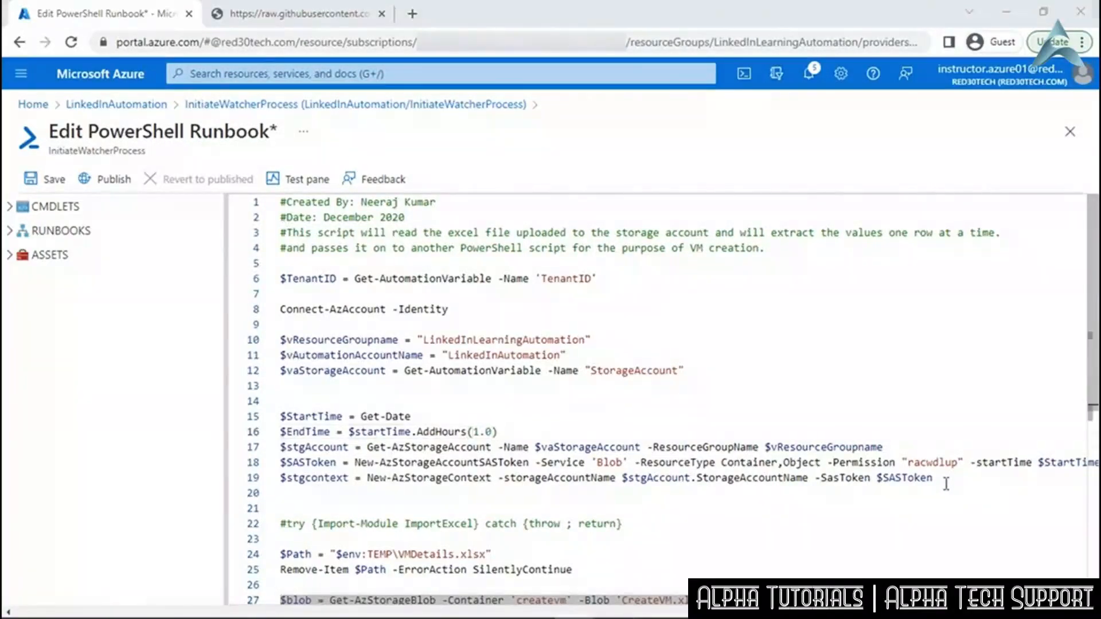
scroll(947, 484, "down", 7)
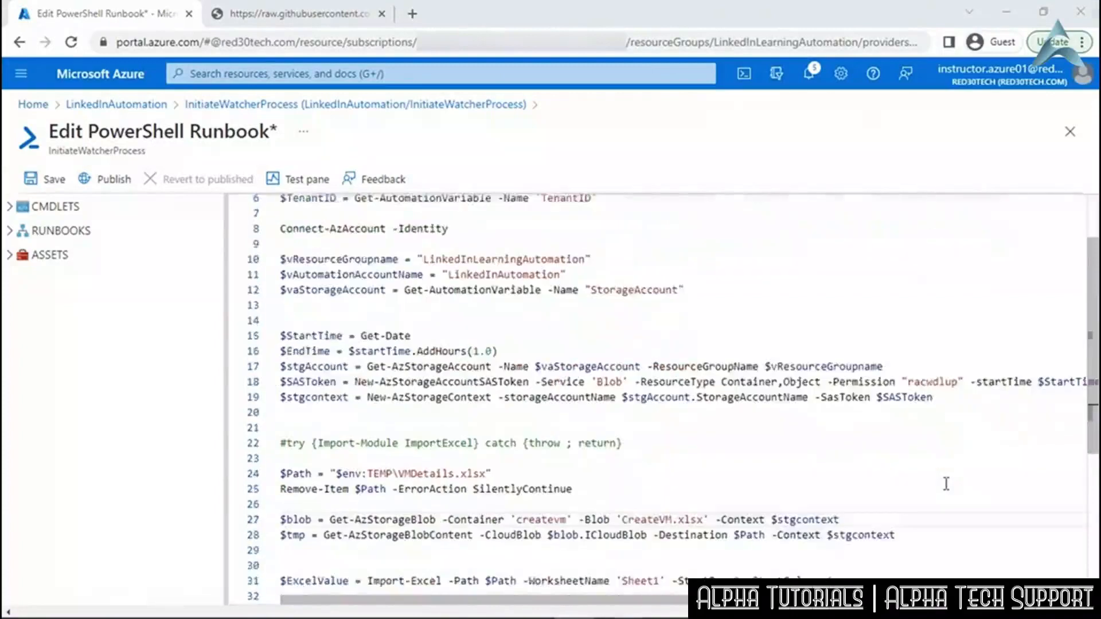
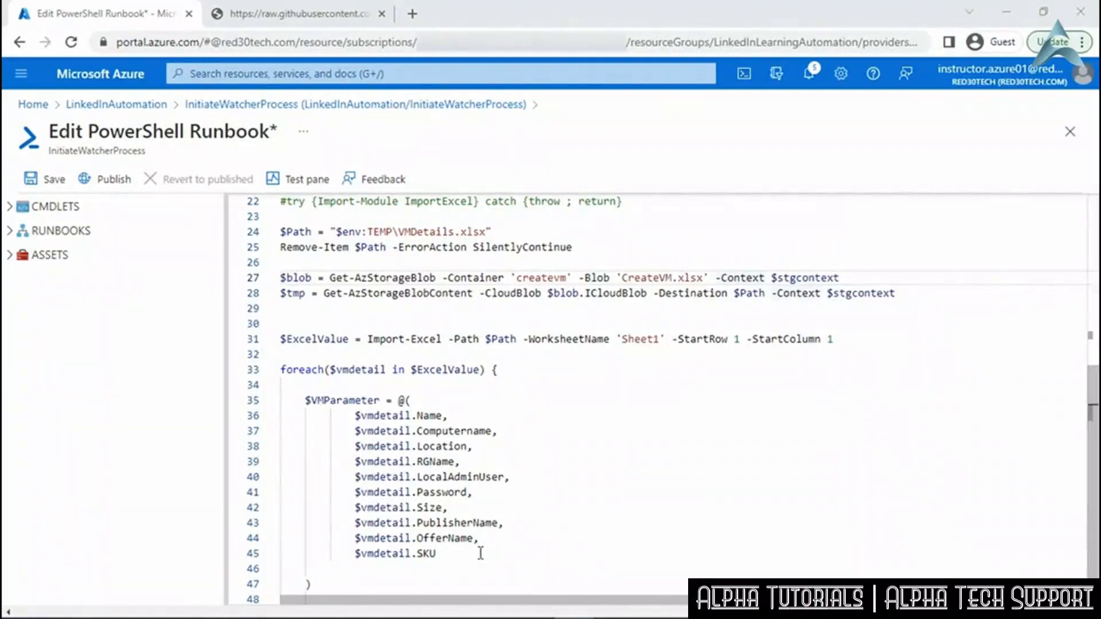
Save and publish InitiateWatcherProcess, replacing the old version, then return to the LinkedInAutomation runbooks list.
scroll(481, 553, "down", 1)
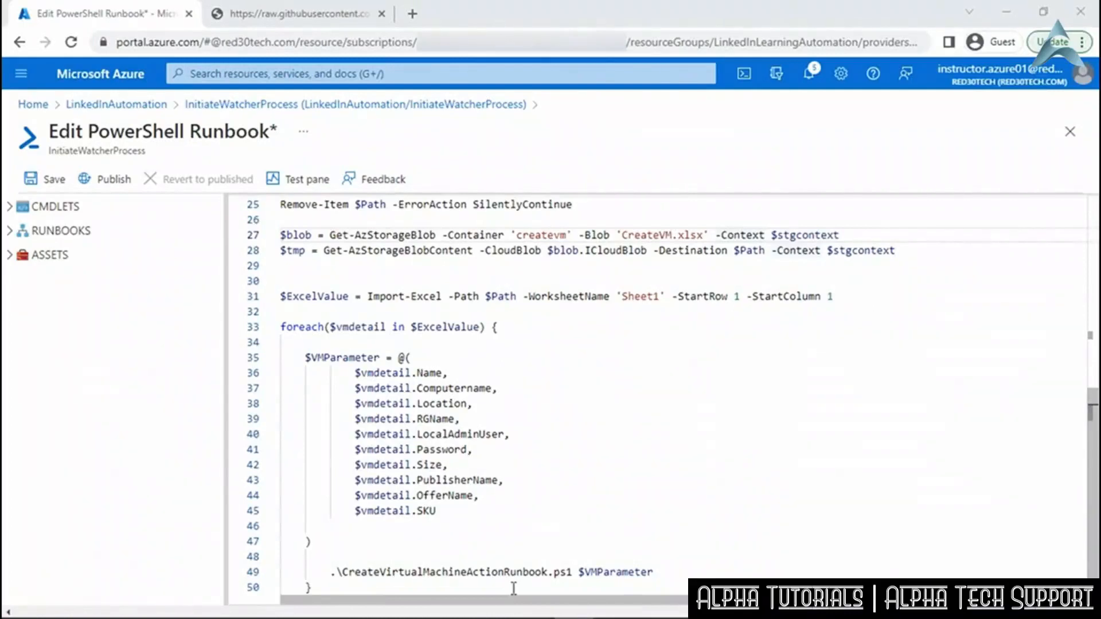
left_click(483, 590)
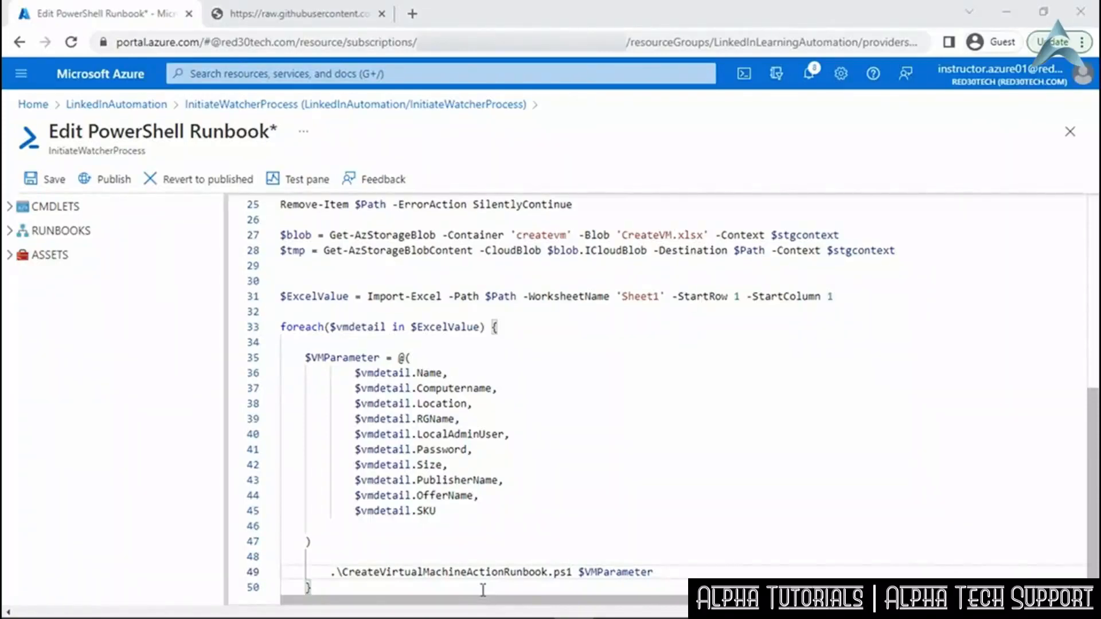
left_click(48, 190)
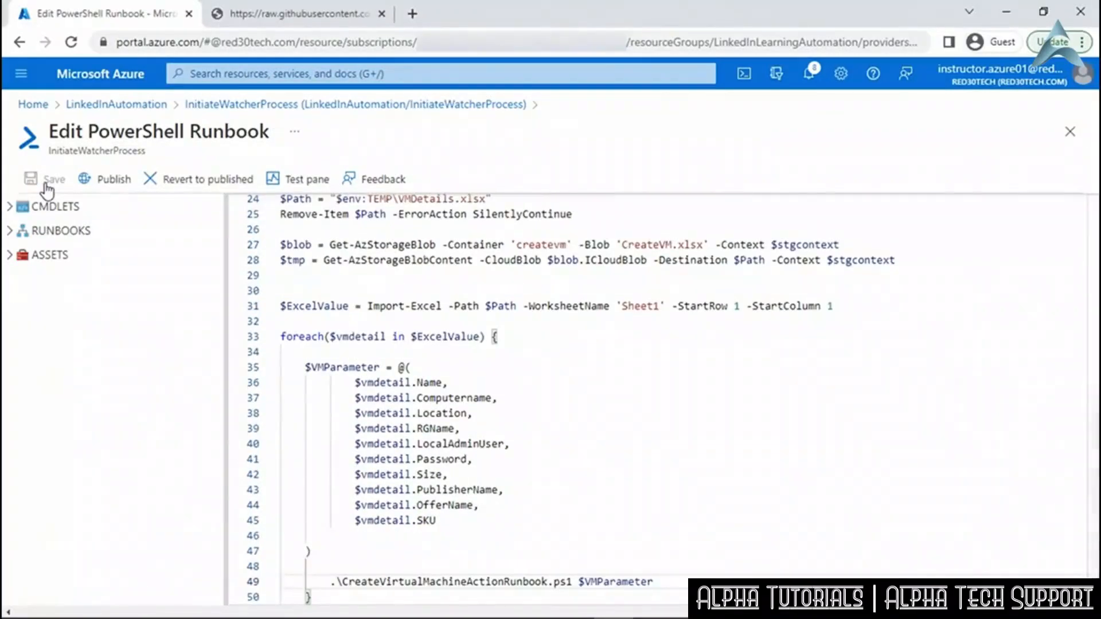
left_click(115, 181)
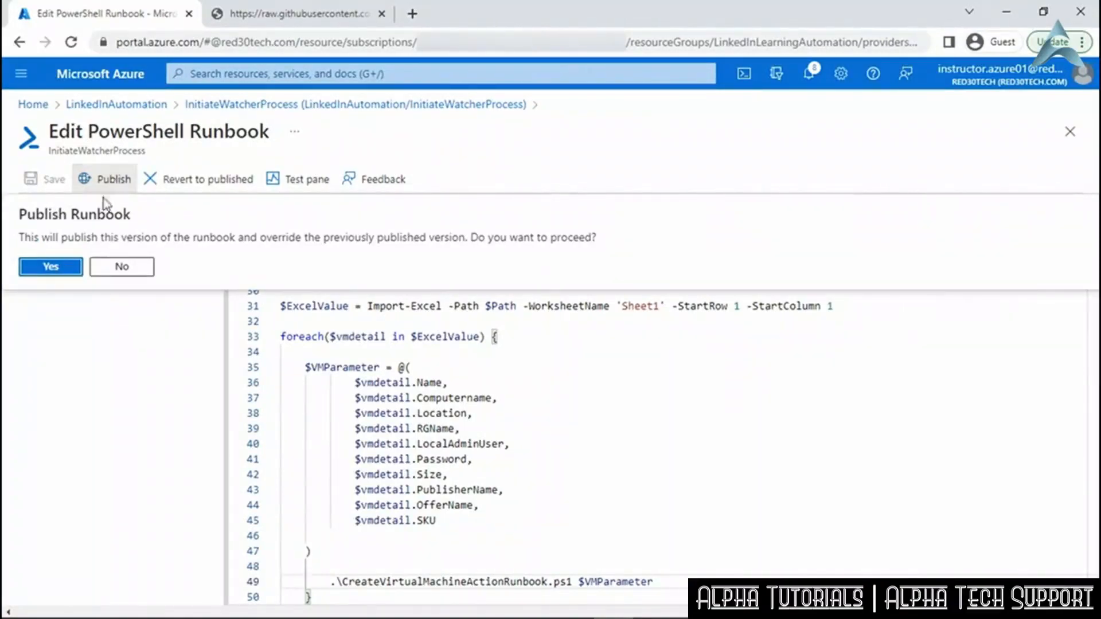
left_click(61, 272)
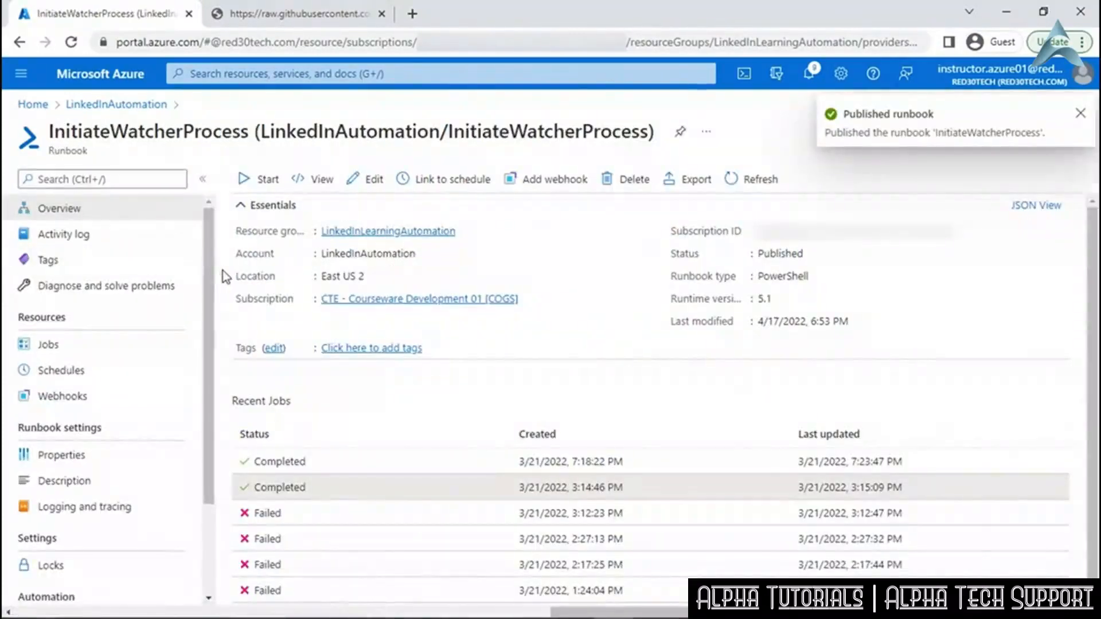
left_click(120, 105)
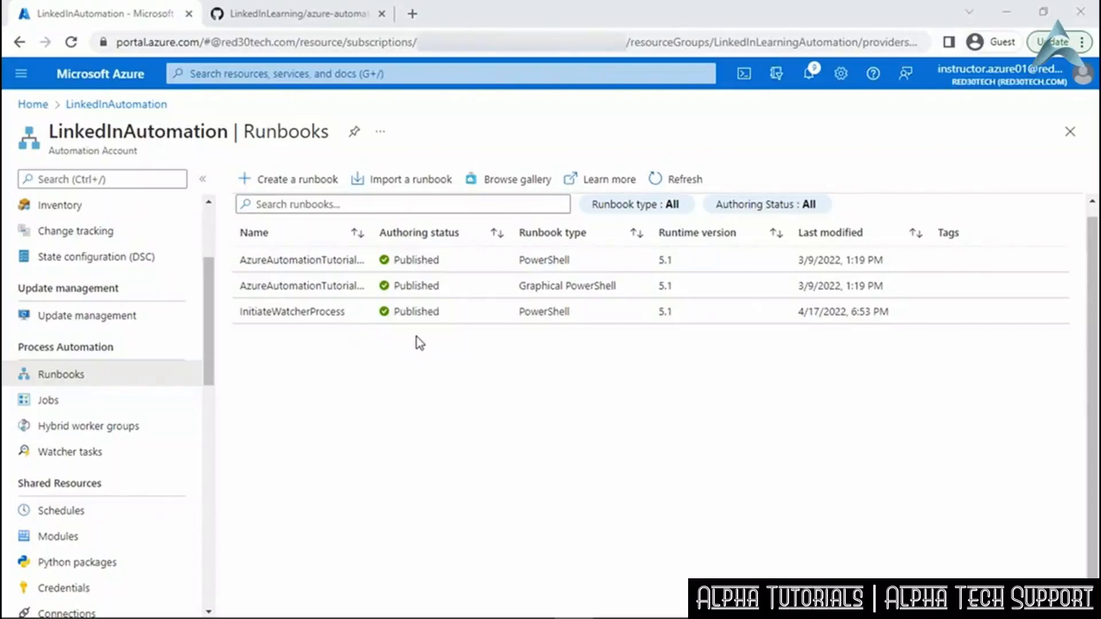
Create a PowerShell runbook named CreateVirtualMachineActionRunbook with runtime version 5.1.
left_click(324, 183)
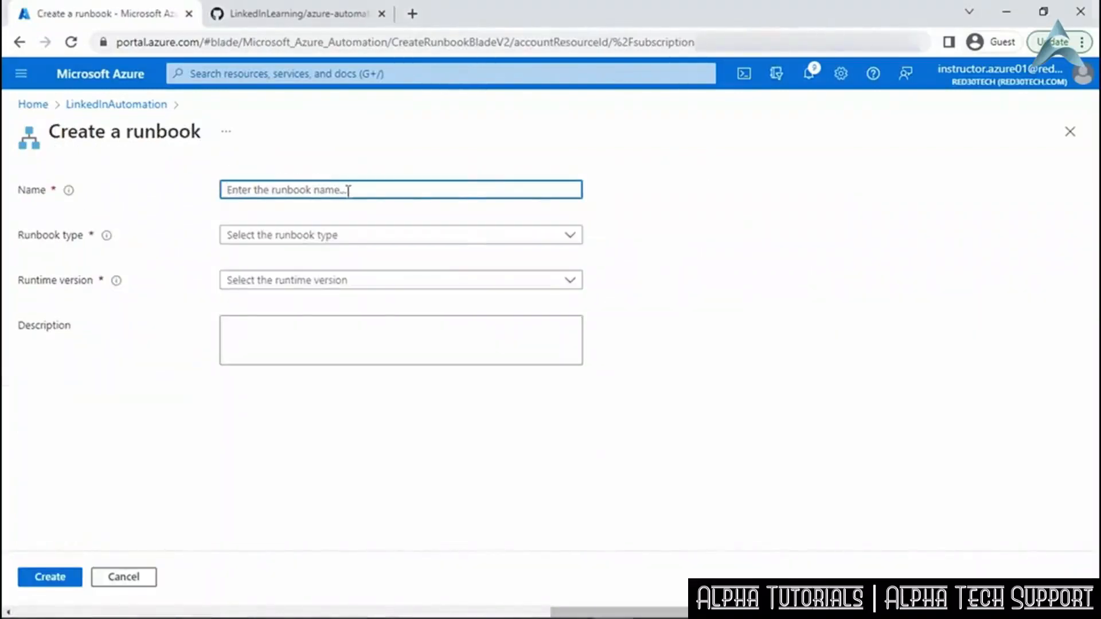
right_click(347, 191)
left_click(398, 315)
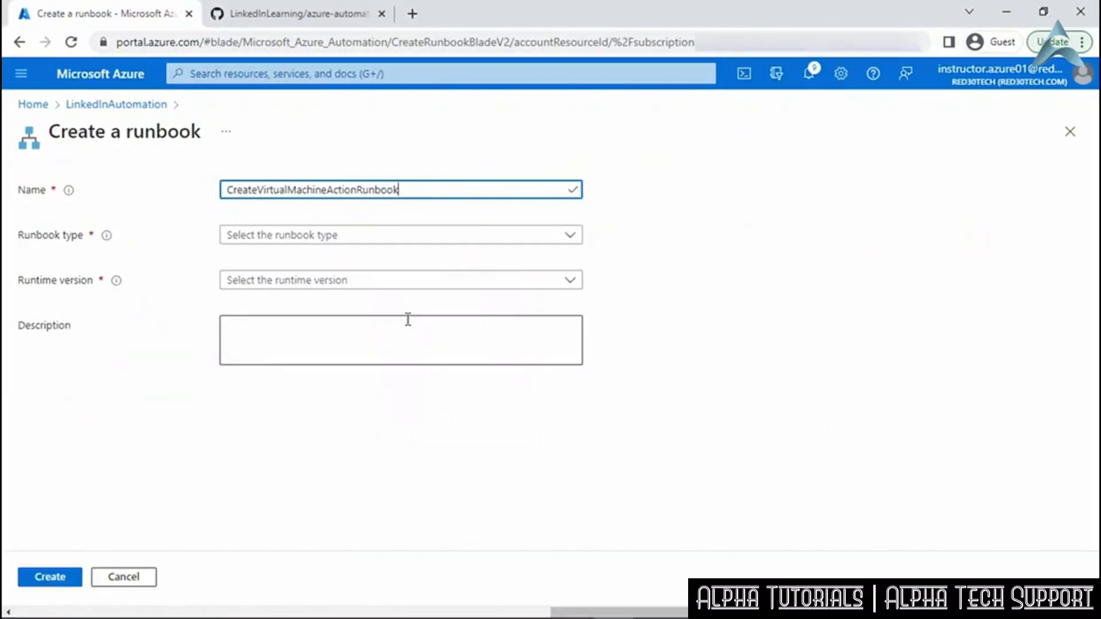
left_click(566, 240)
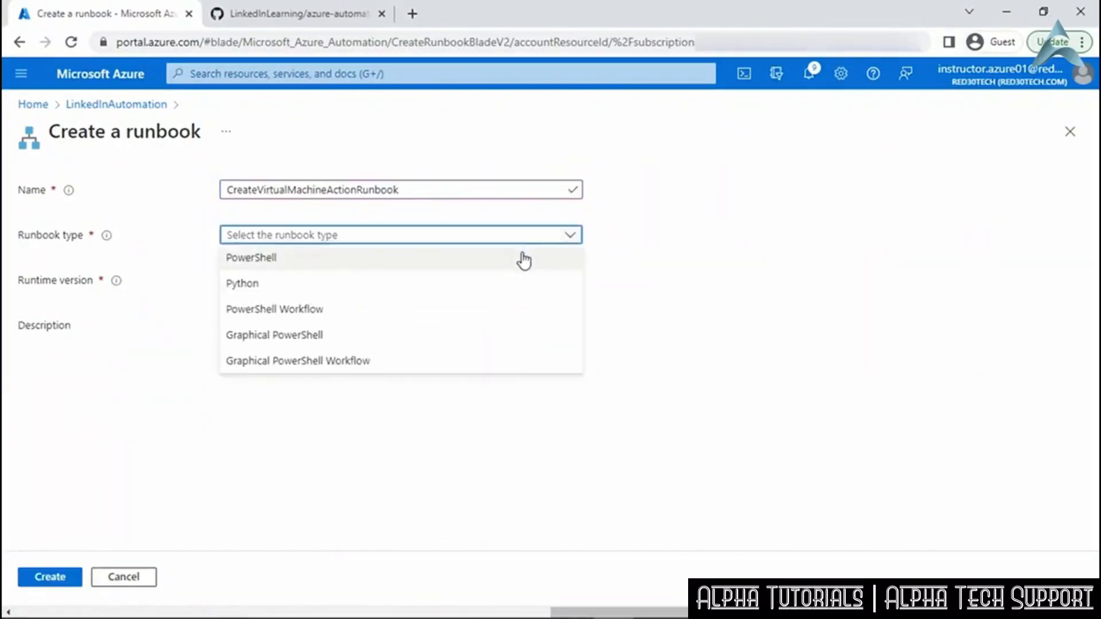
left_click(524, 256)
left_click(571, 281)
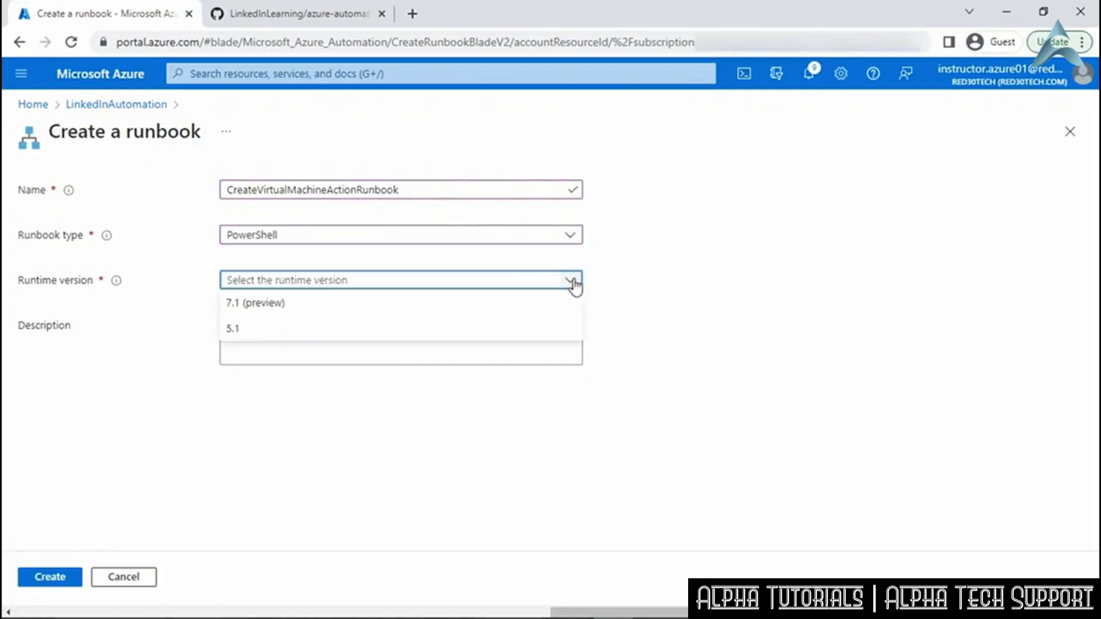
left_click(441, 331)
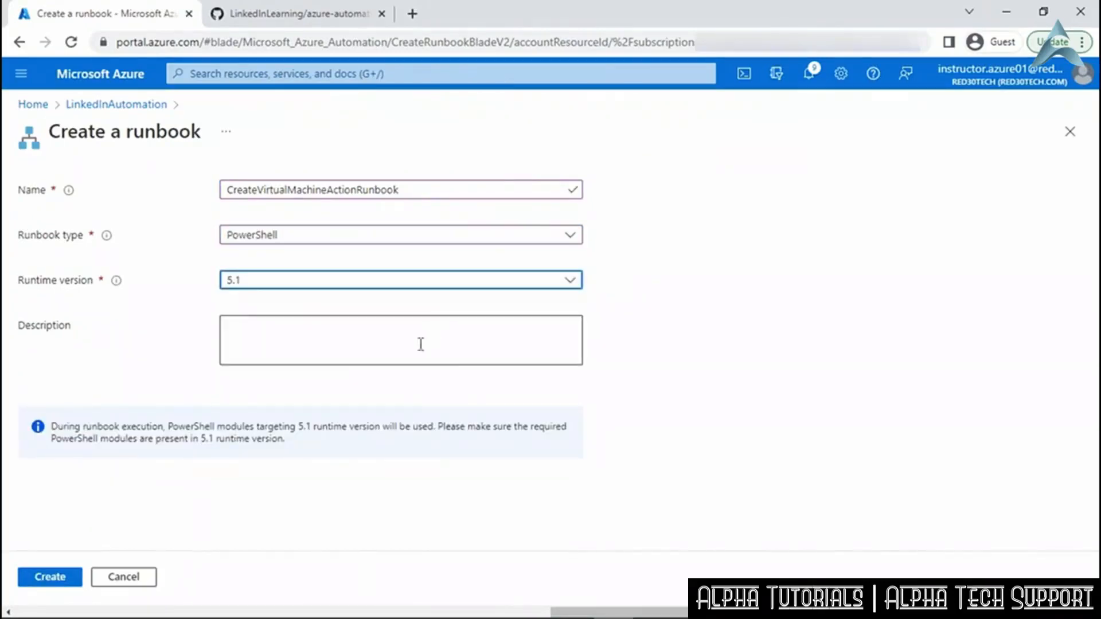
left_click(55, 580)
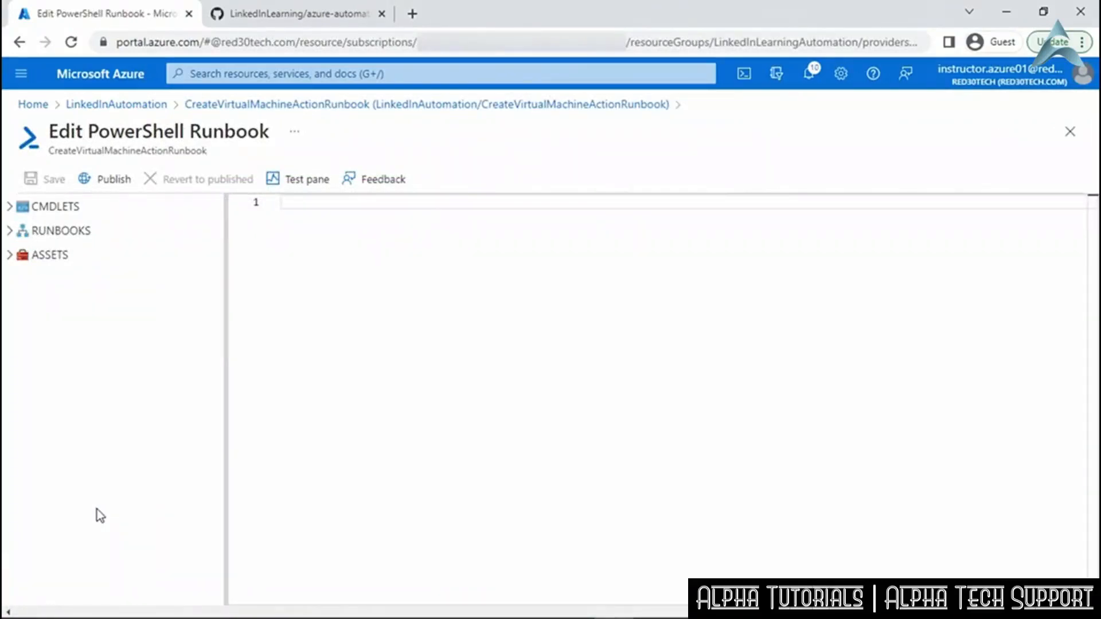
Select the whole raw CreateVirtualMachineActionRunbook.ps1 script on GitHub, then return to the empty Azure editor.
left_click(264, 13)
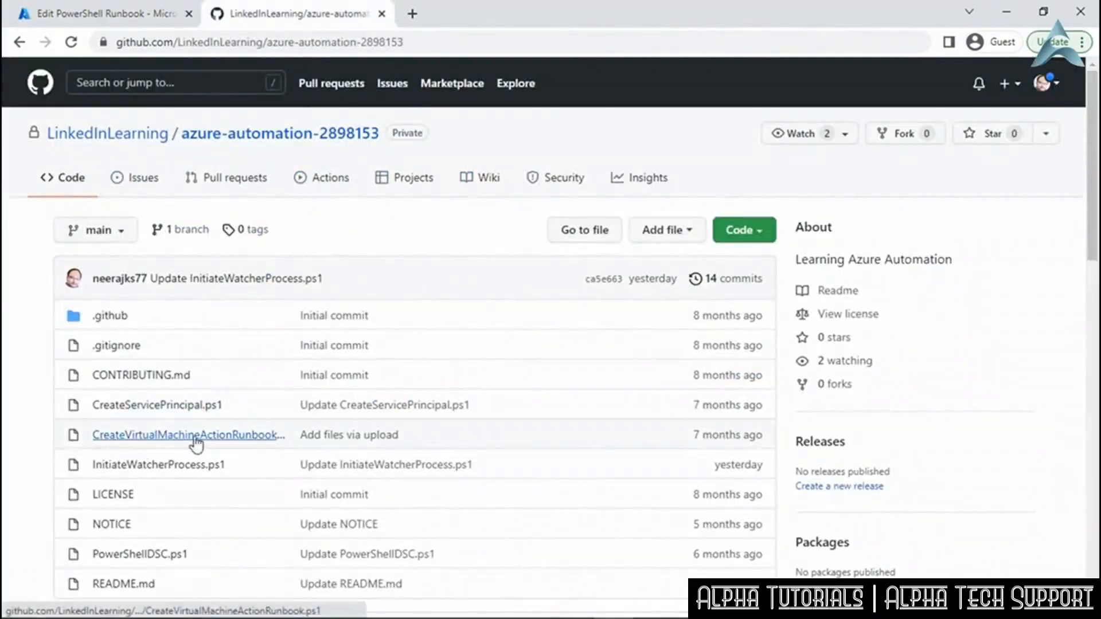
left_click(250, 438)
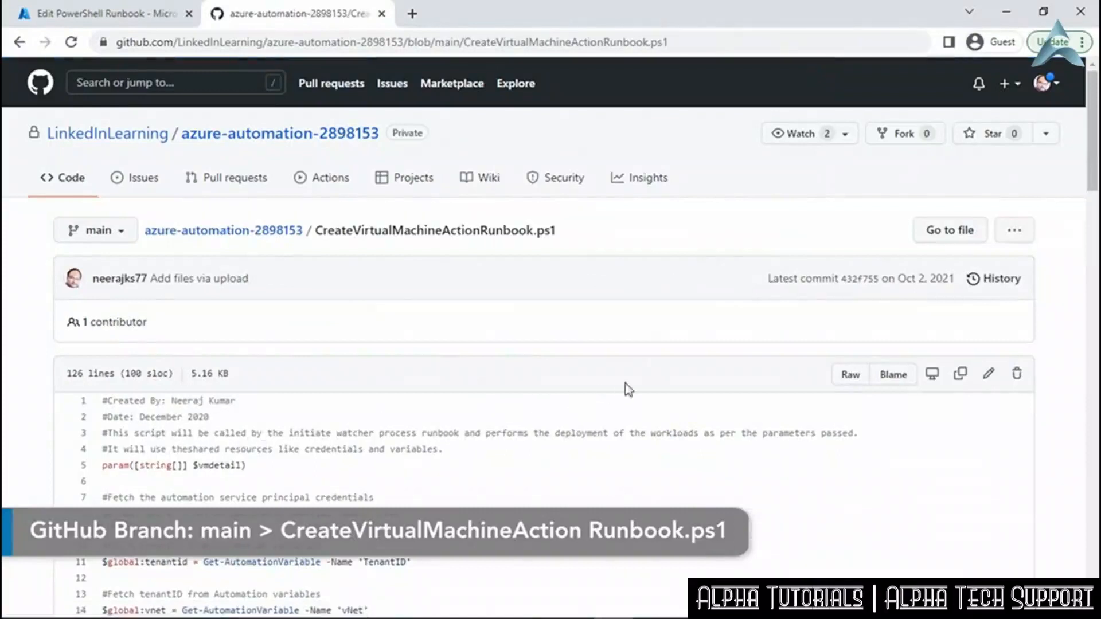
left_click(851, 378)
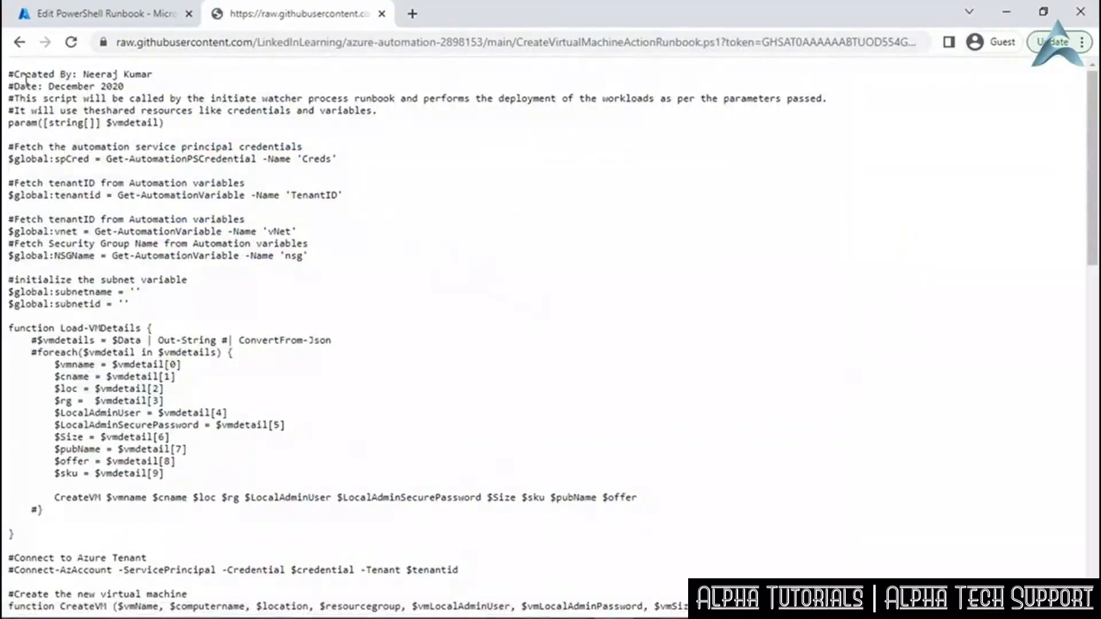
left_click_drag(8, 73, 92, 608)
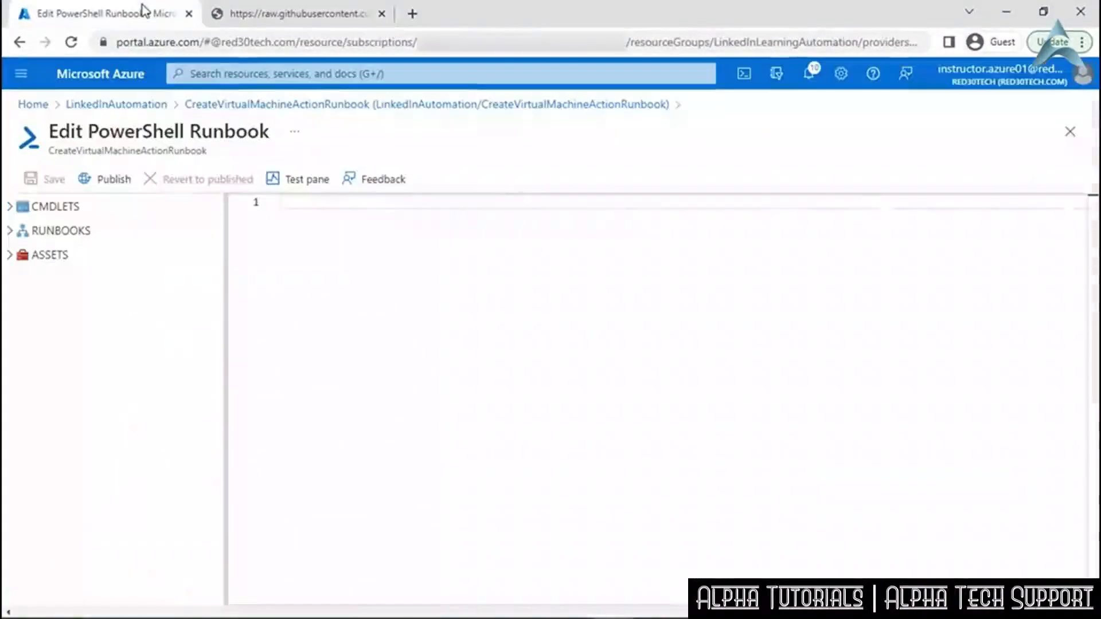
left_click(147, 16)
left_click(310, 207)
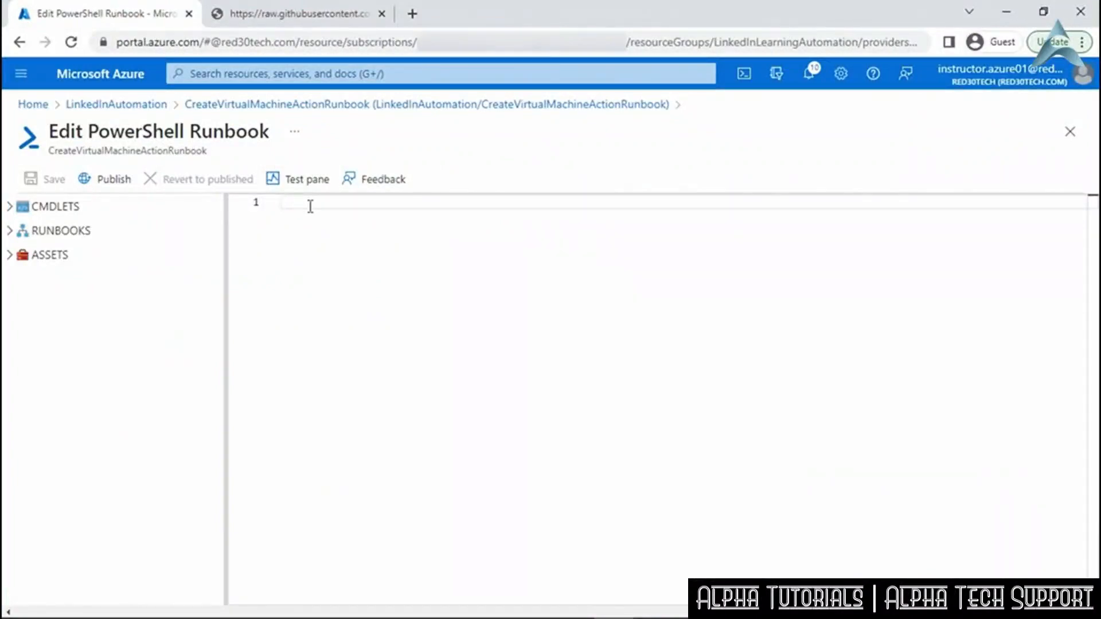
Paste the GitHub script into CreateVirtualMachineActionRunbook, save it, and remove the spCred credential lines.
key("ctrl+v")
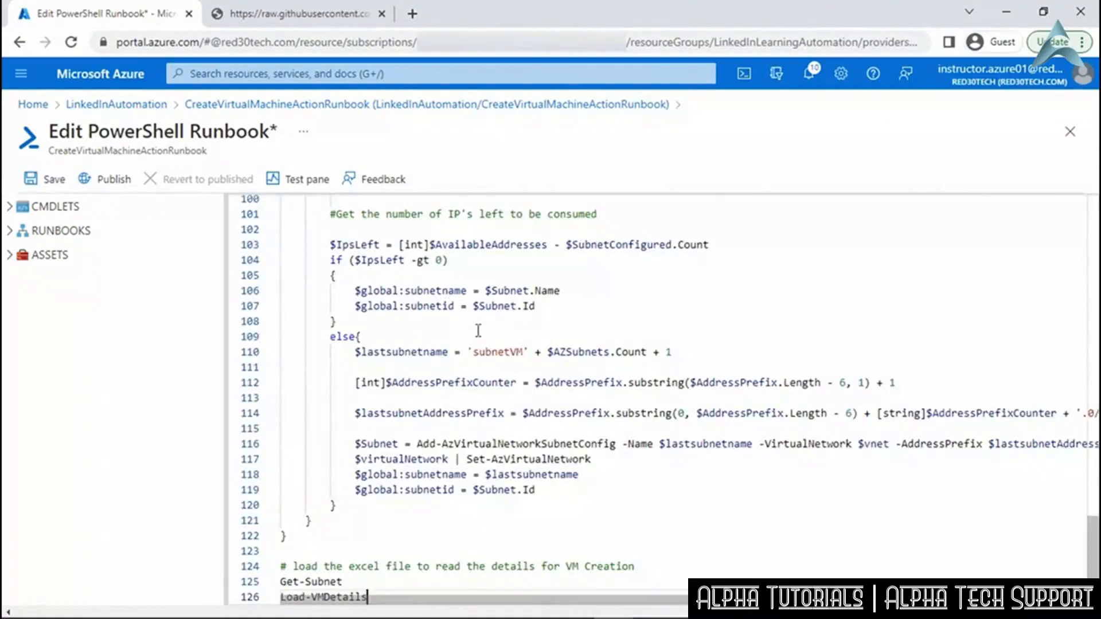
scroll(478, 331, "up", 5)
scroll(479, 331, "up", 20)
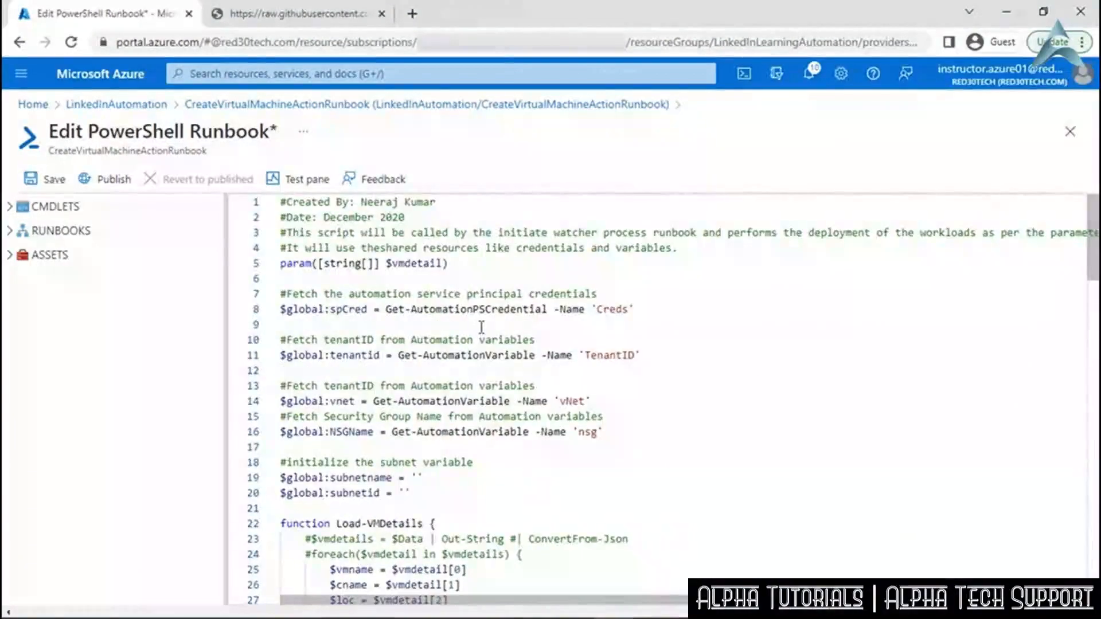
left_click(52, 182)
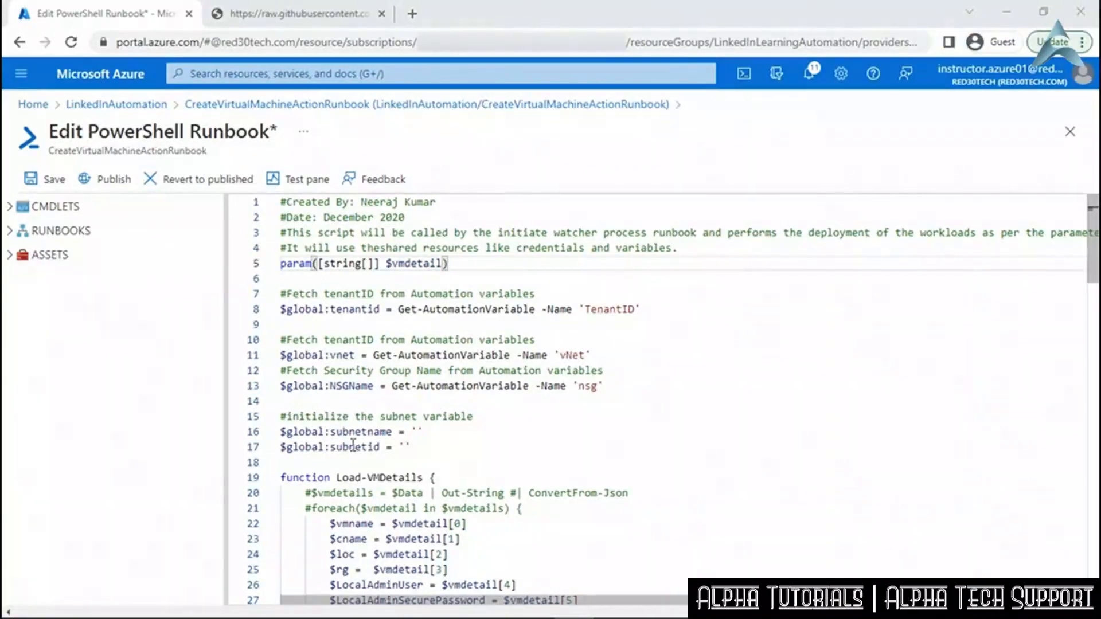
left_click(399, 447)
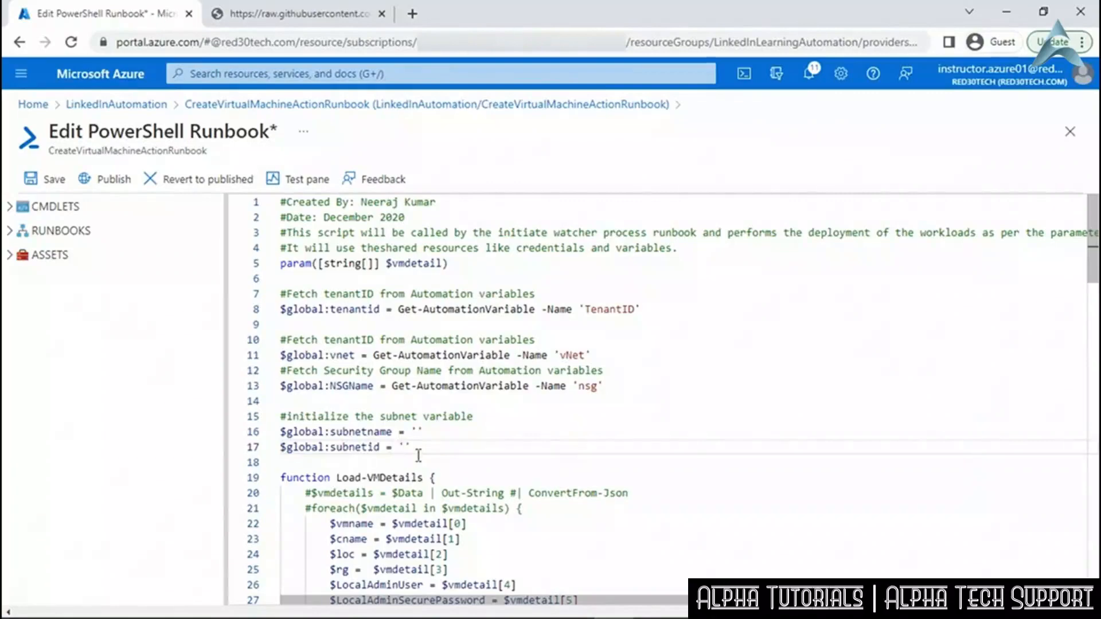
scroll(418, 456, "down", 20)
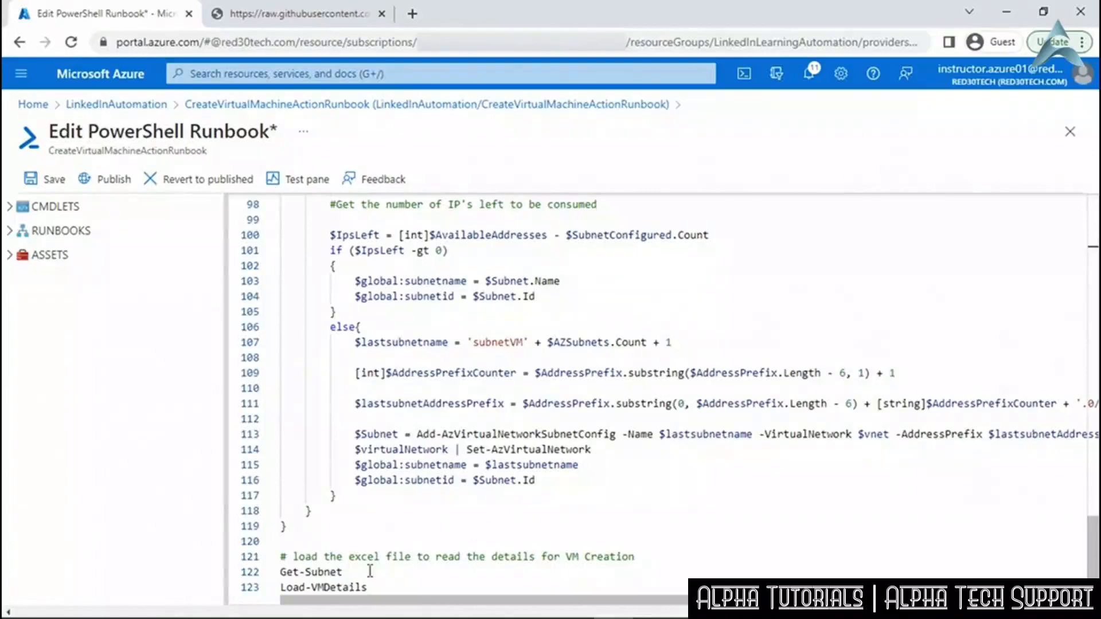
Review the CreateVirtualMachineActionRunbook script up through its Get-Subnet function.
scroll(370, 572, "up", 12)
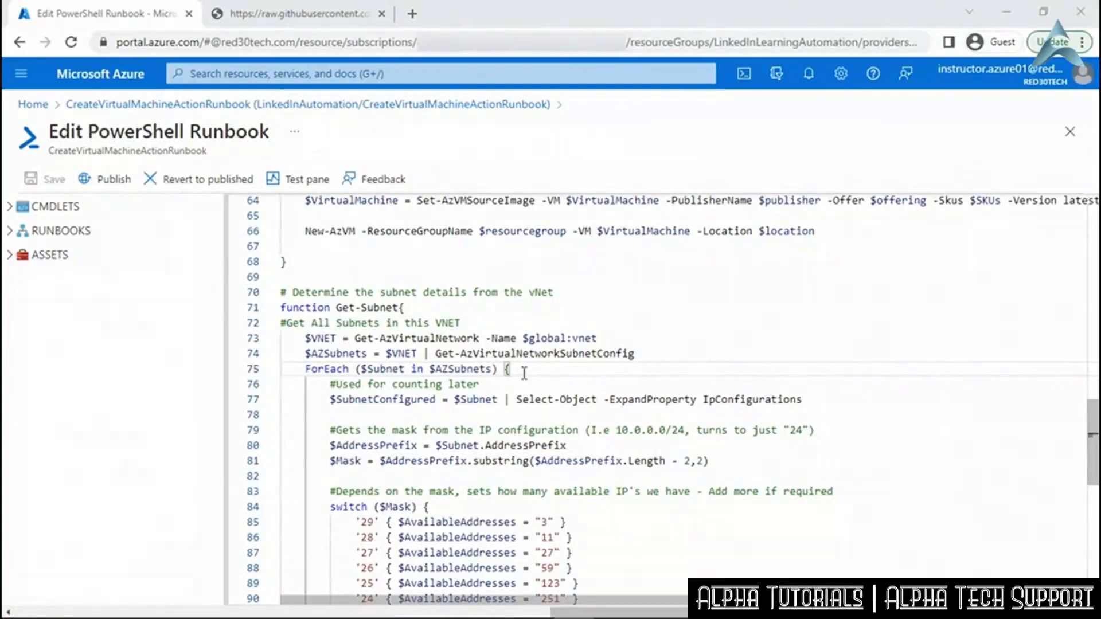
scroll(524, 374, "down", 5)
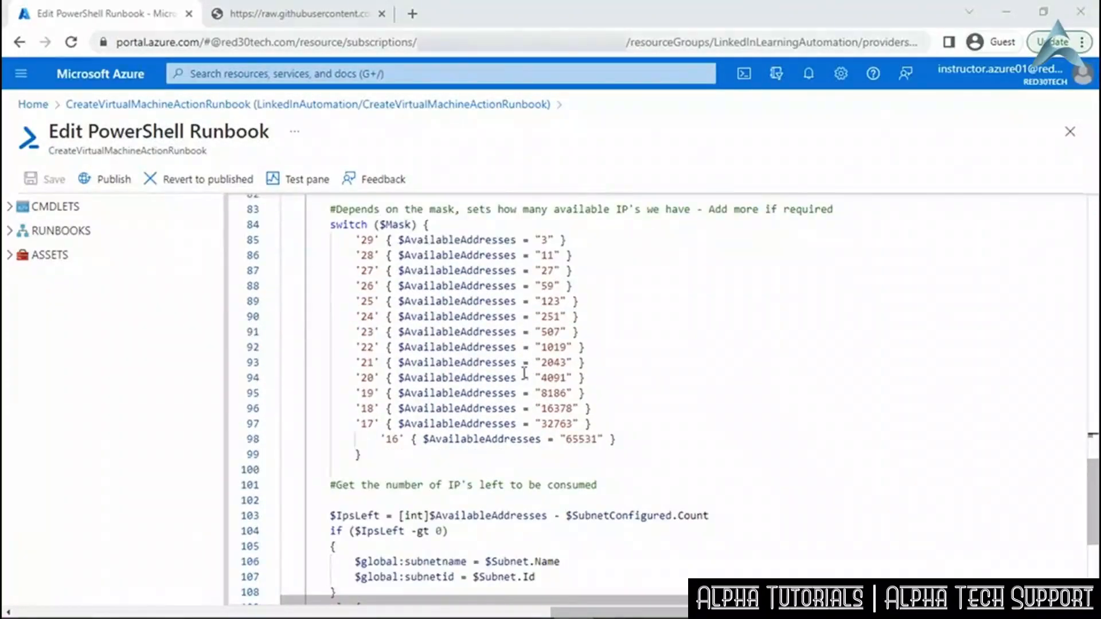
scroll(525, 373, "down", 3)
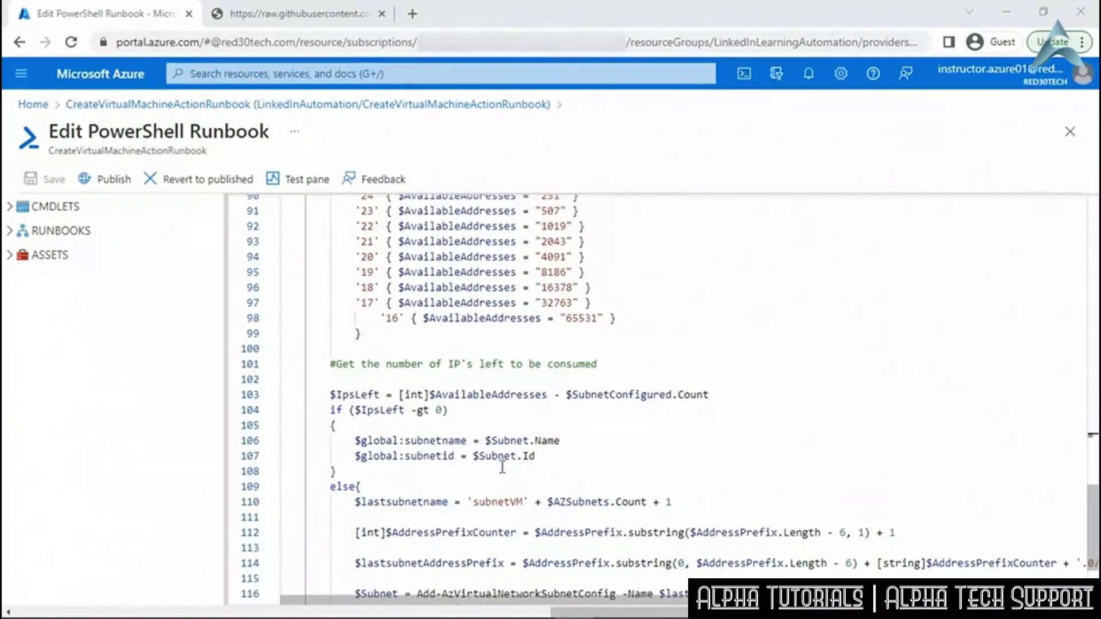
scroll(502, 467, "down", 2)
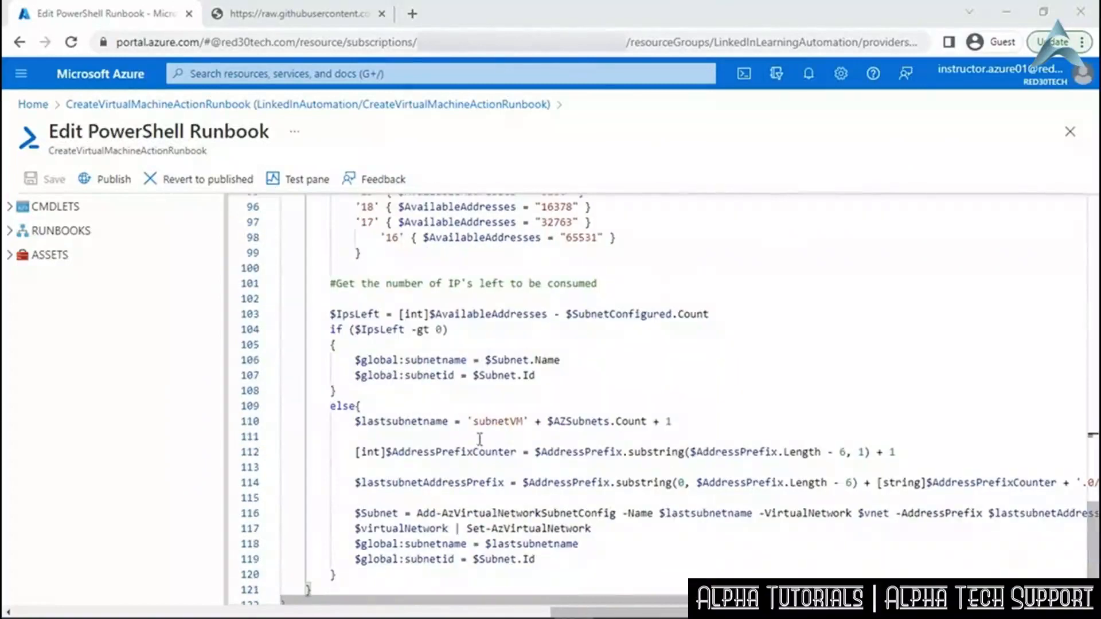
left_click_drag(468, 421, 686, 423)
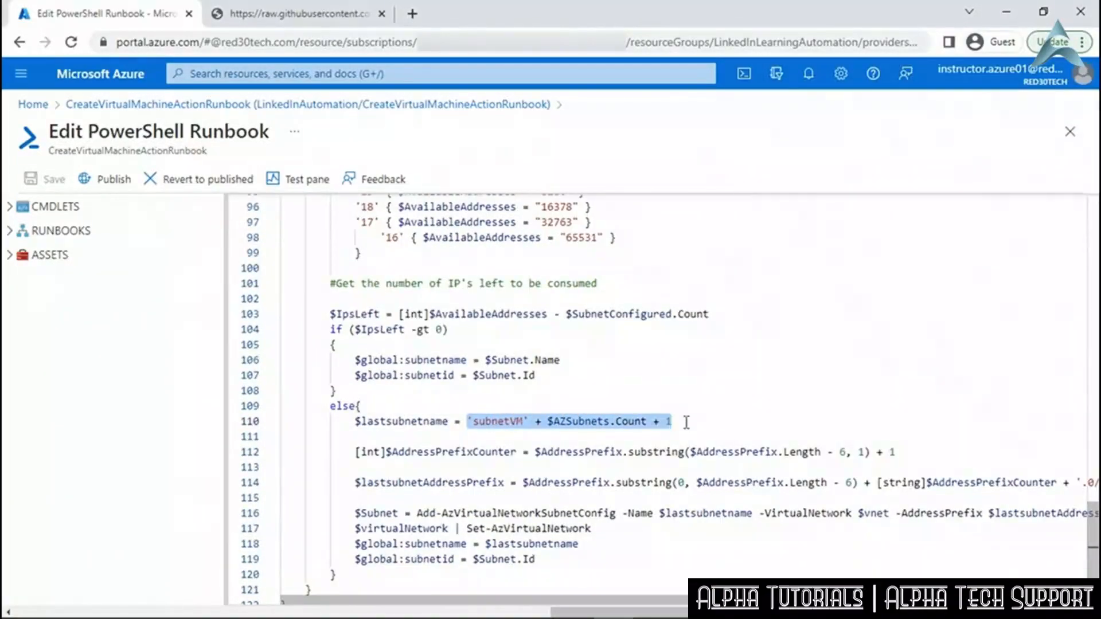
left_click(711, 423)
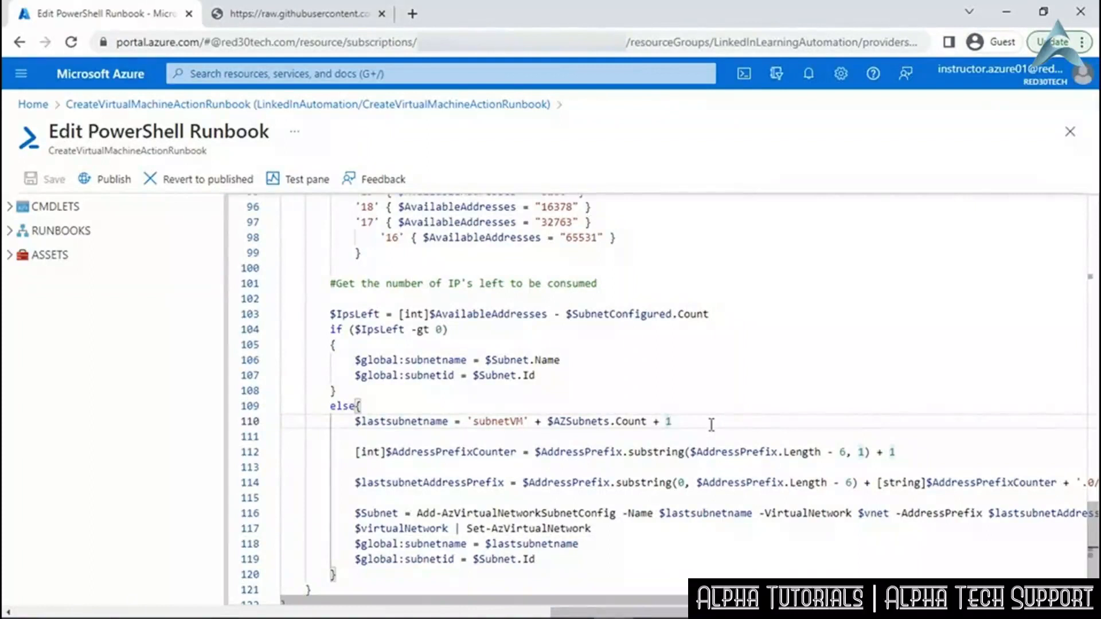
scroll(712, 423, "down", 2)
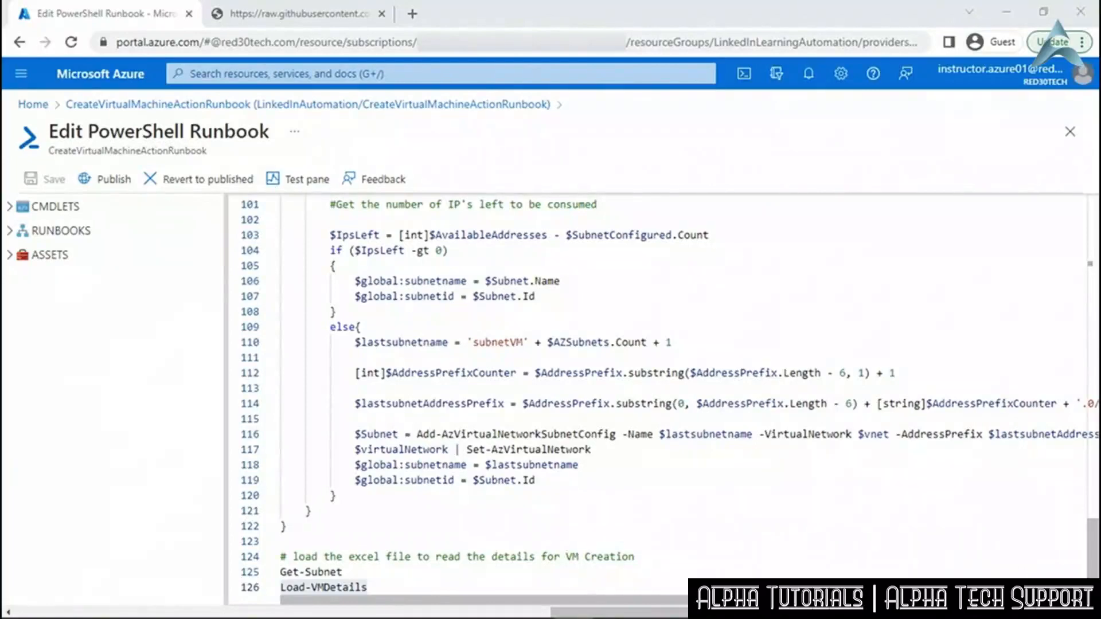
left_click_drag(1093, 549, 1094, 292)
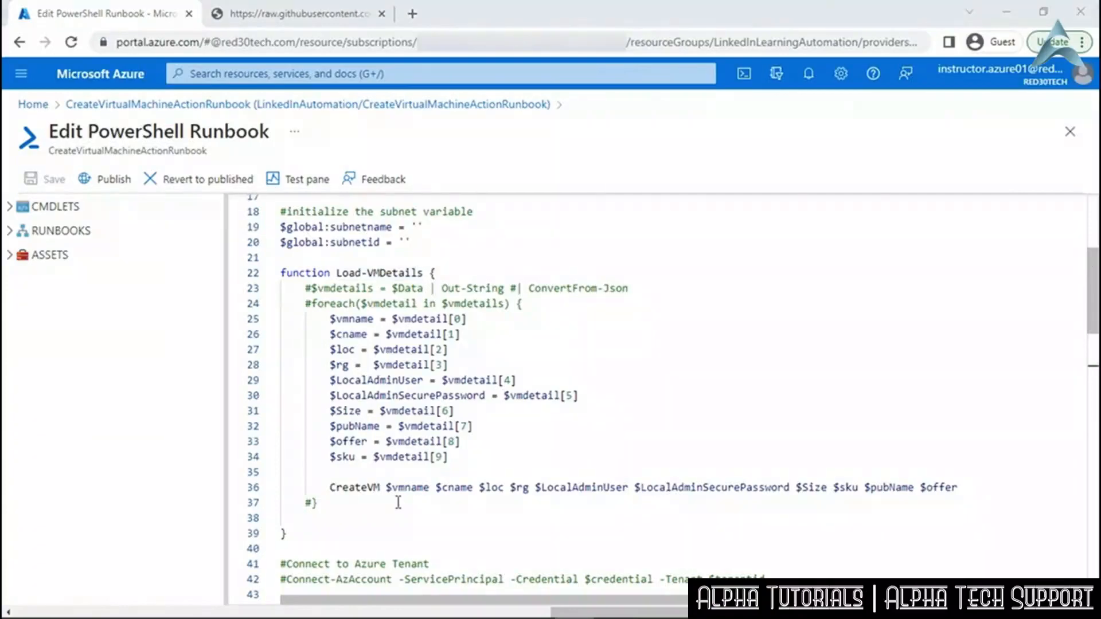
scroll(398, 503, "down", 4)
scroll(398, 502, "down", 3)
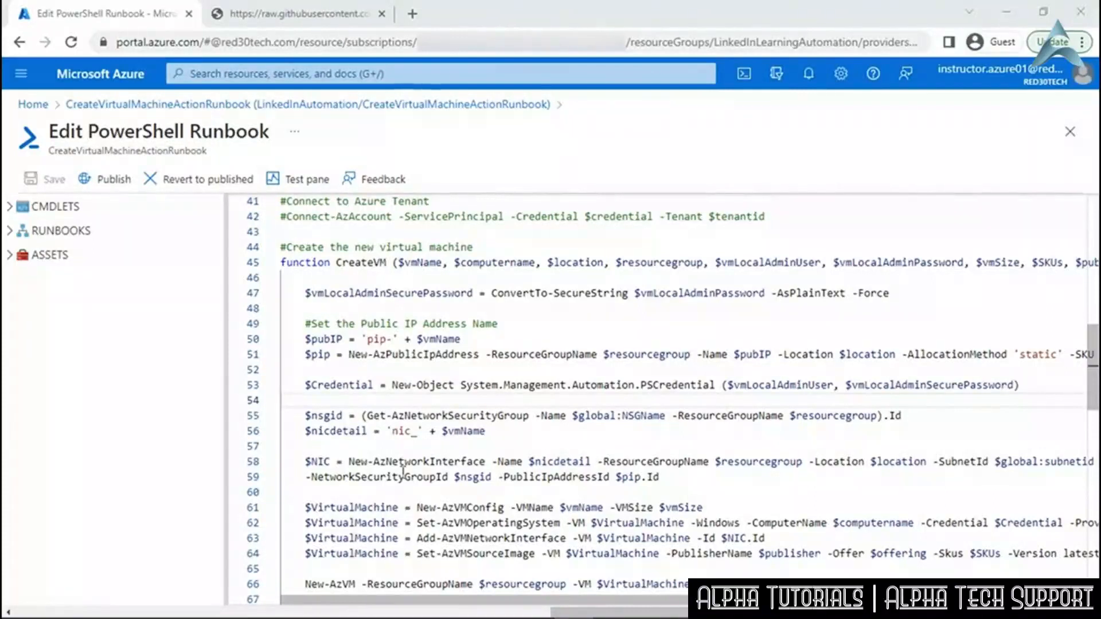
scroll(403, 471, "down", 2)
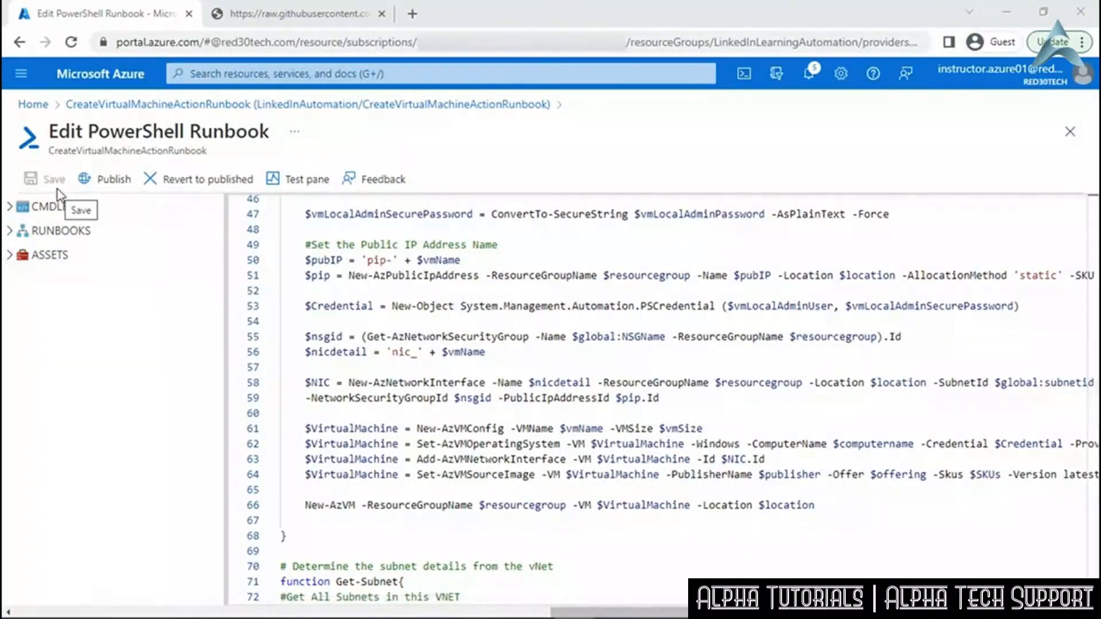
Publish the edited CreateVirtualMachineActionRunbook, confirming it replaces the previously published version.
left_click(113, 197)
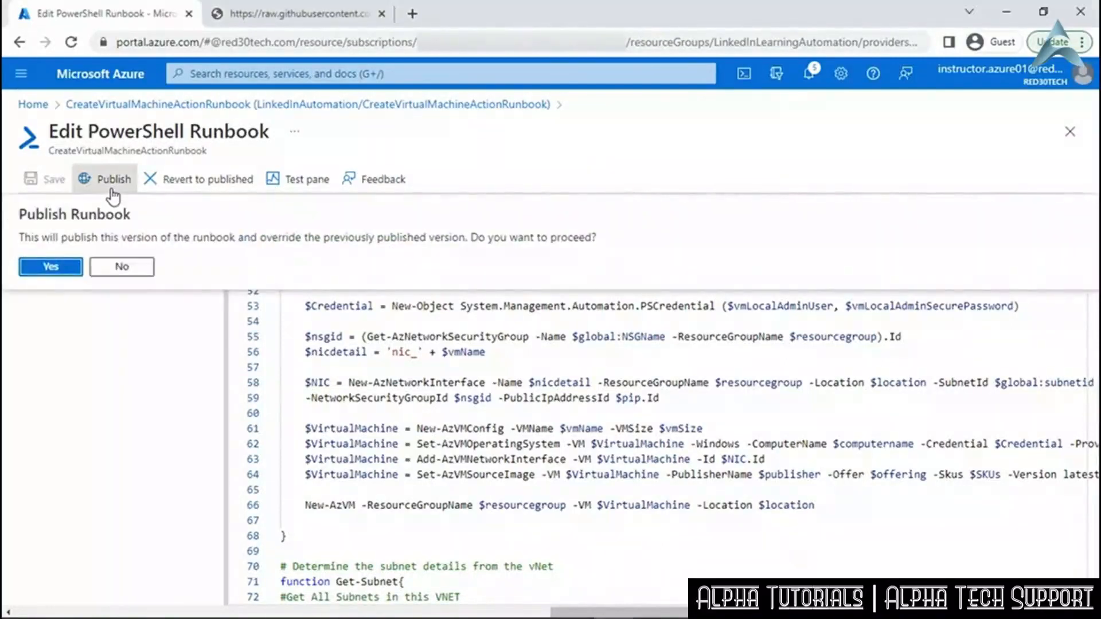
left_click(66, 267)
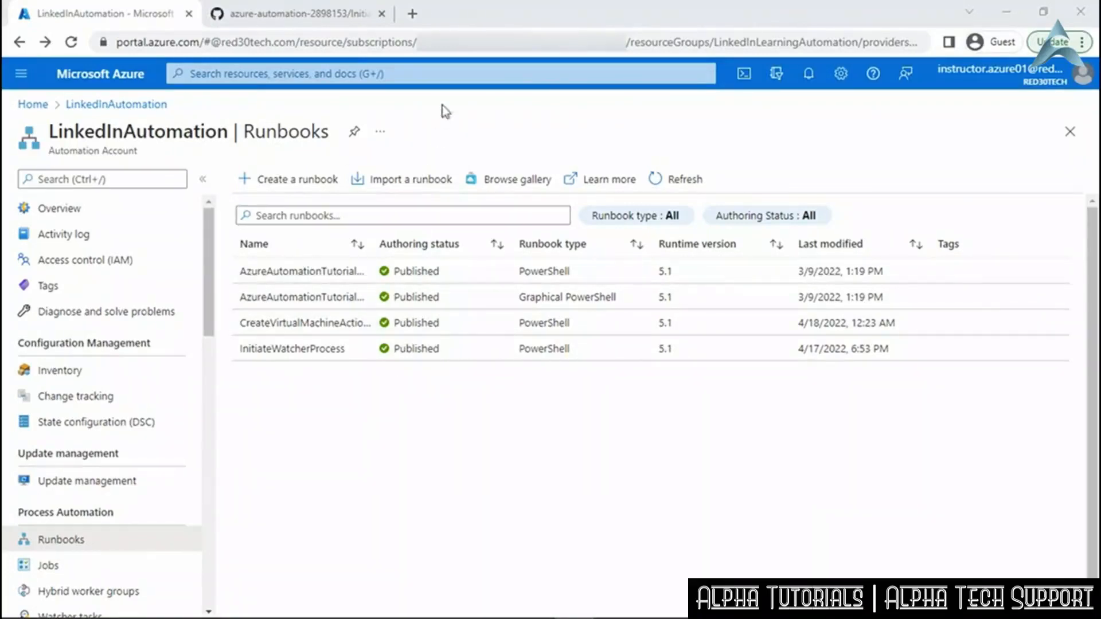
Search the portal for Event Grid and start creating an Event Grid Topic.
left_click(439, 73)
type("Event")
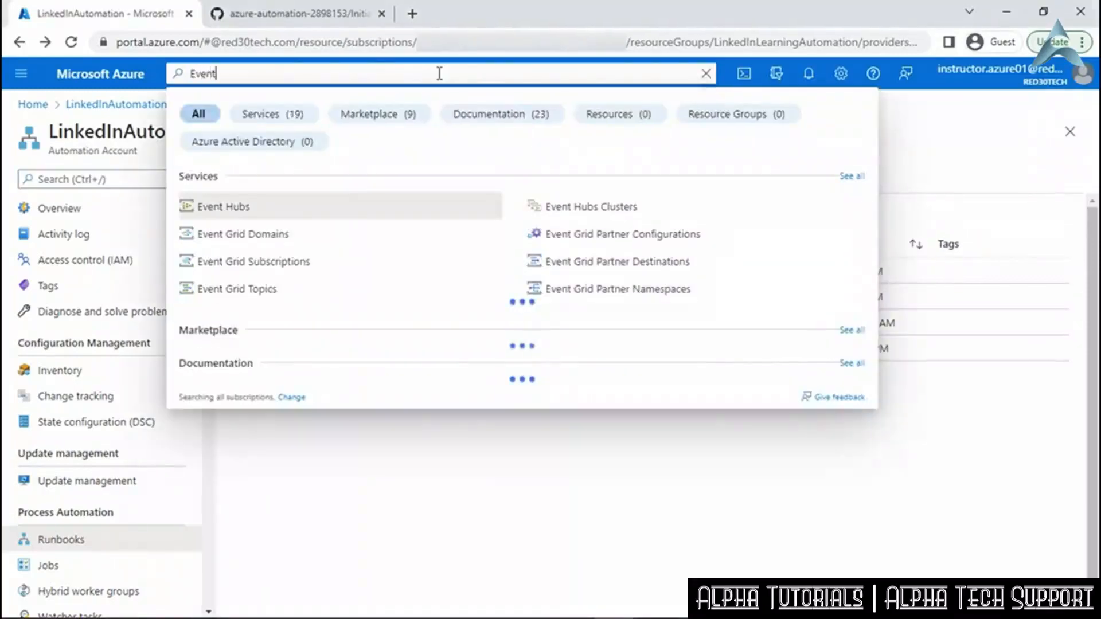
type(" Grid")
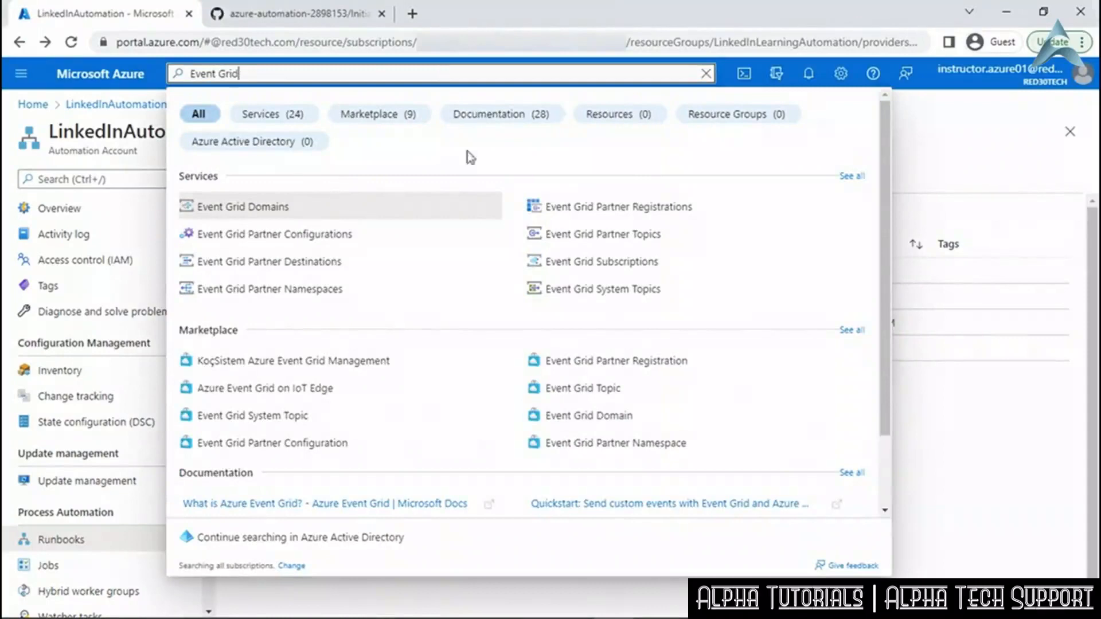
left_click(581, 390)
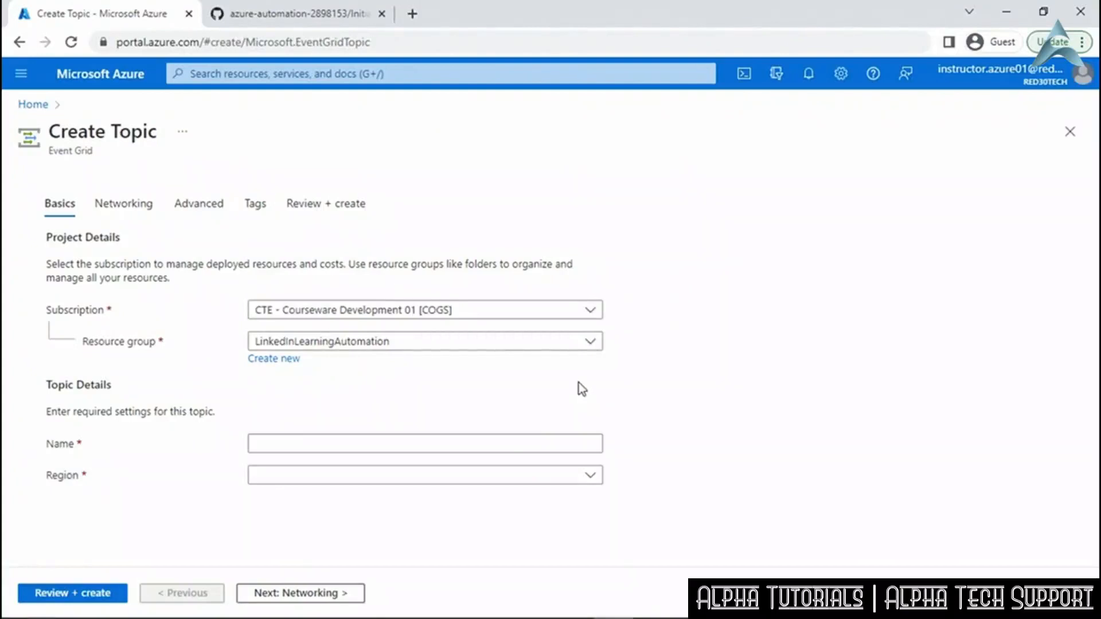
Create the Event Grid topic LinkedInEventAutomation in the East US 2 region.
left_click(417, 440)
right_click(418, 444)
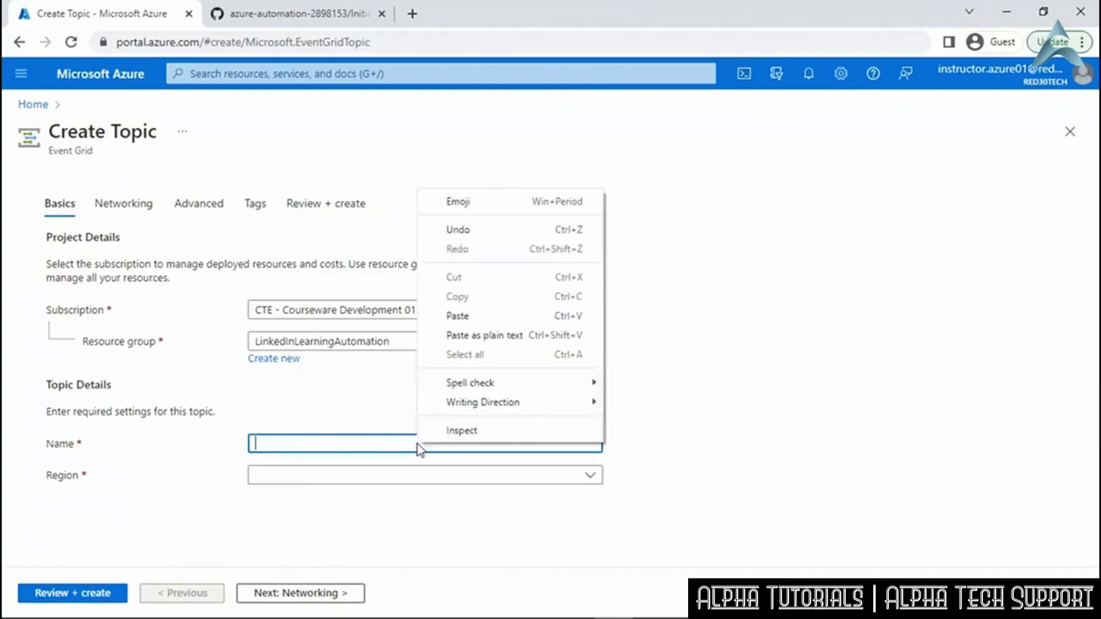
left_click(459, 316)
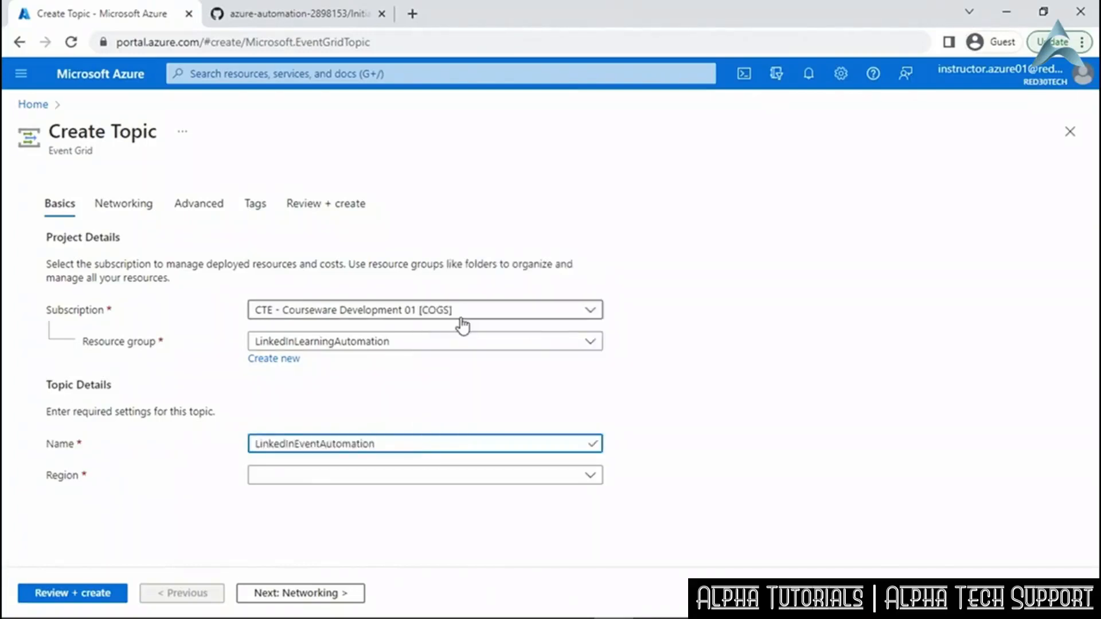
left_click(594, 484)
left_click(596, 426)
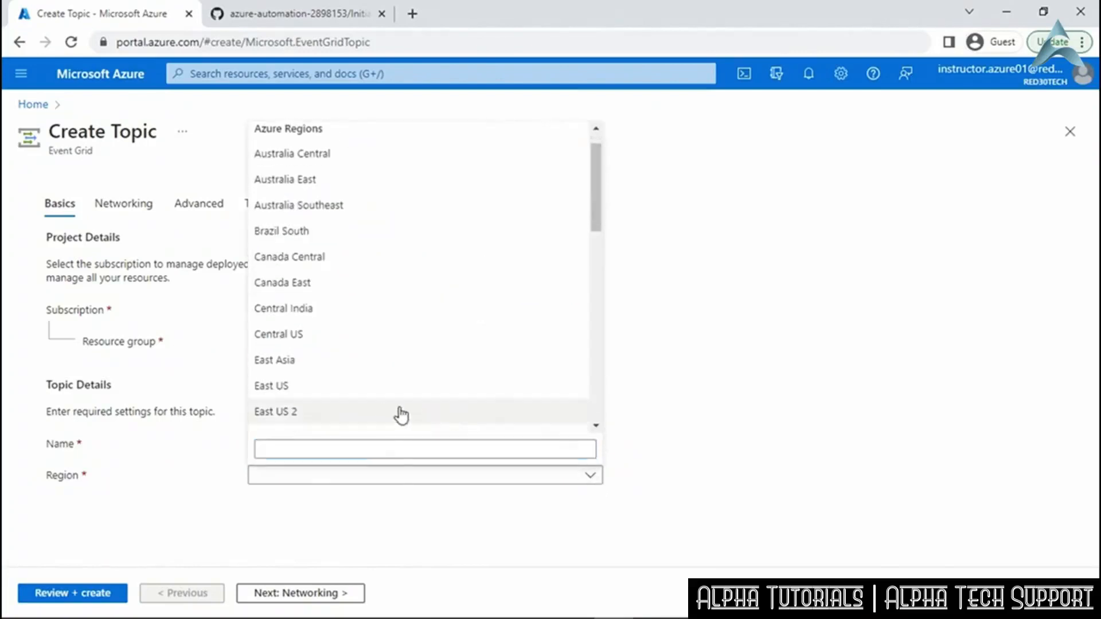
left_click(378, 413)
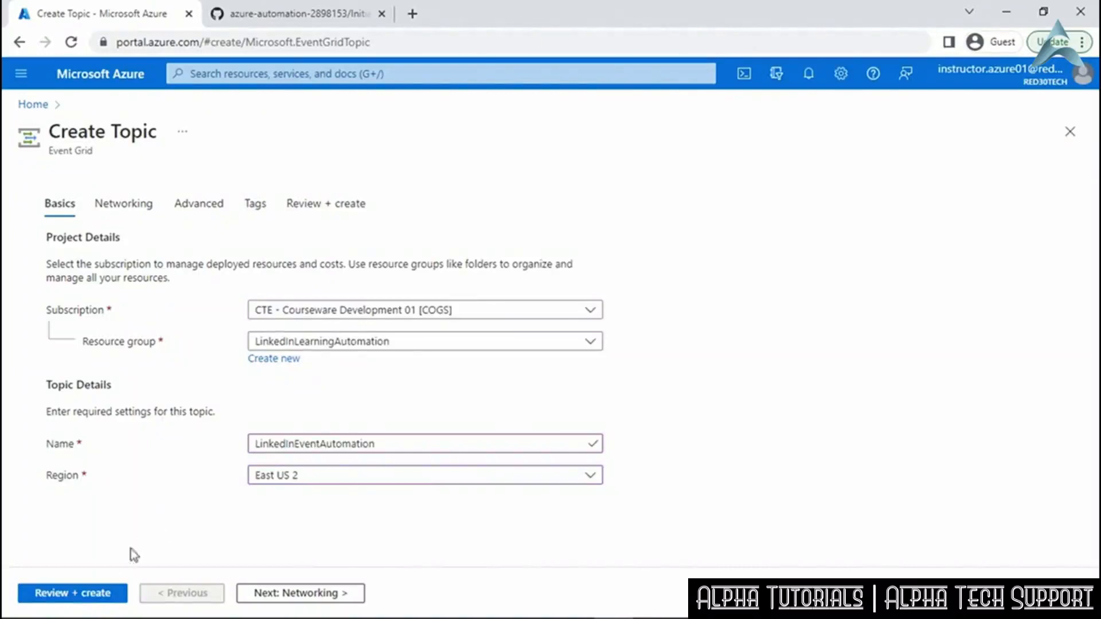
left_click(93, 594)
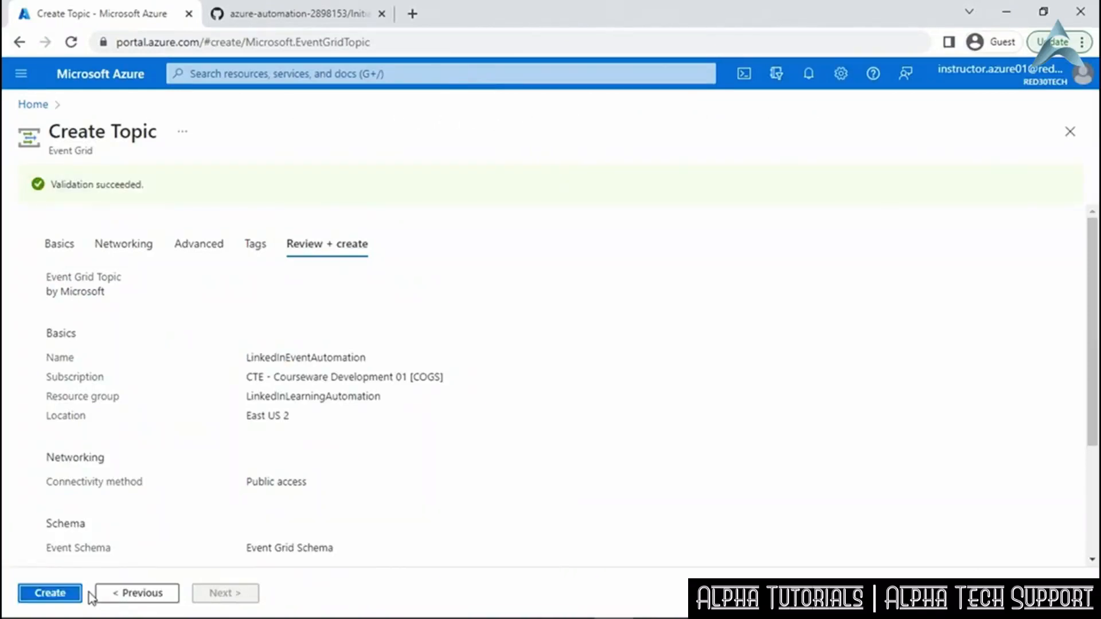
left_click(52, 595)
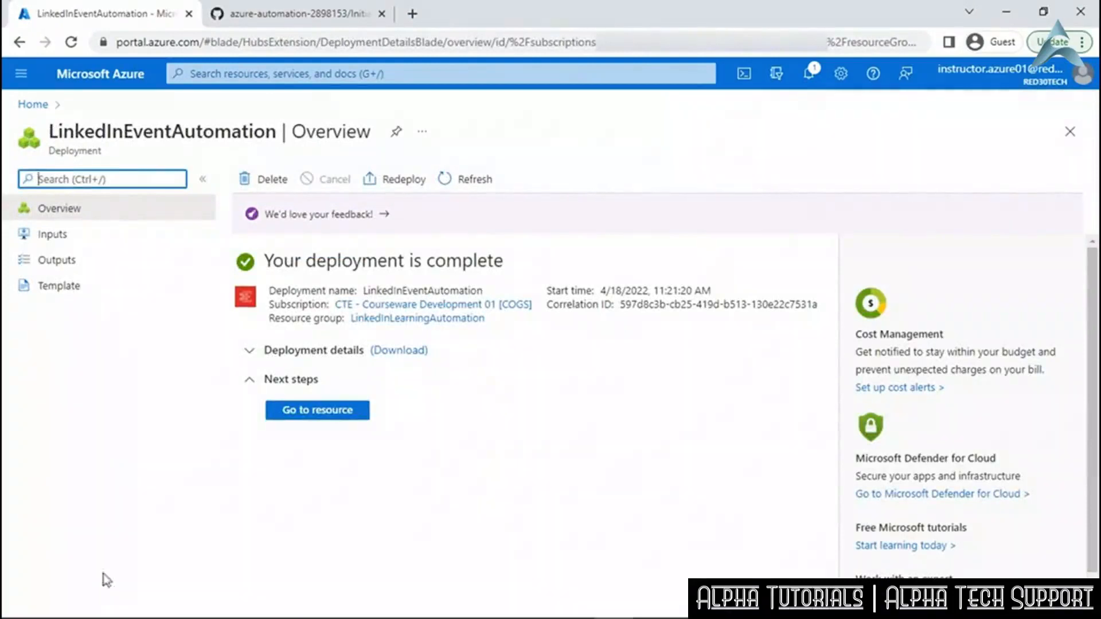
Open the new topic's event subscription page, then go to the Automation Accounts list.
left_click(329, 412)
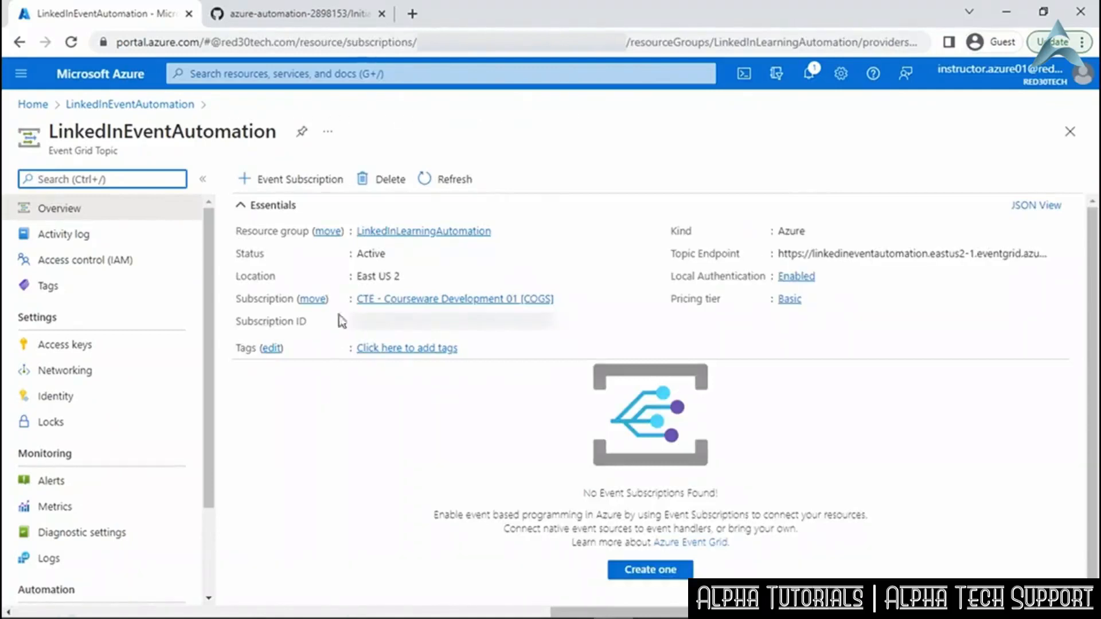
left_click(308, 180)
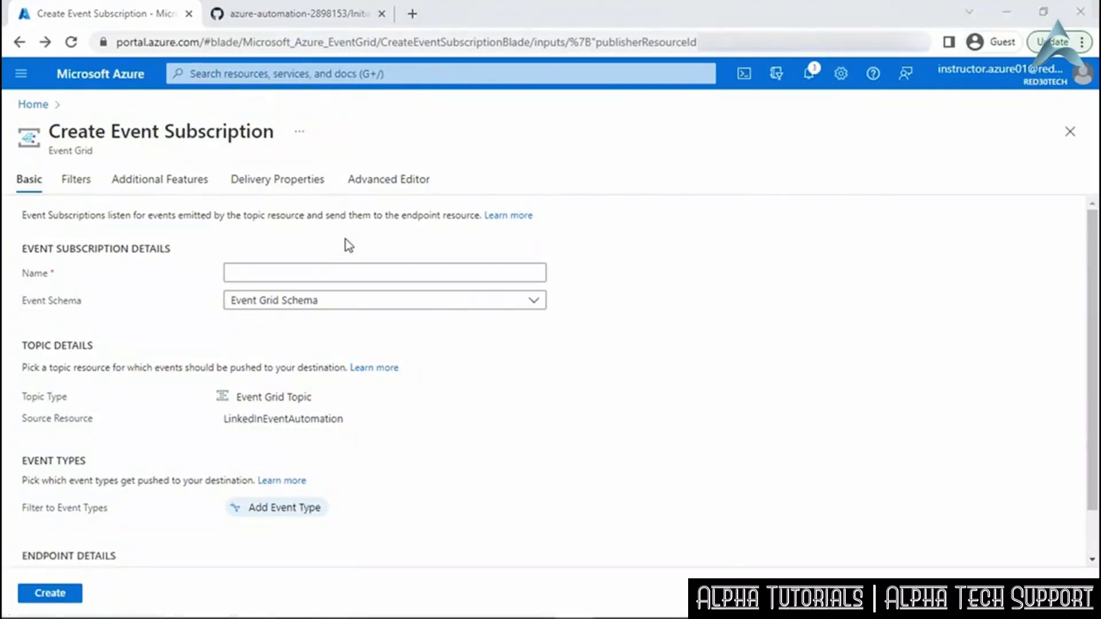
left_click(332, 72)
left_click(218, 312)
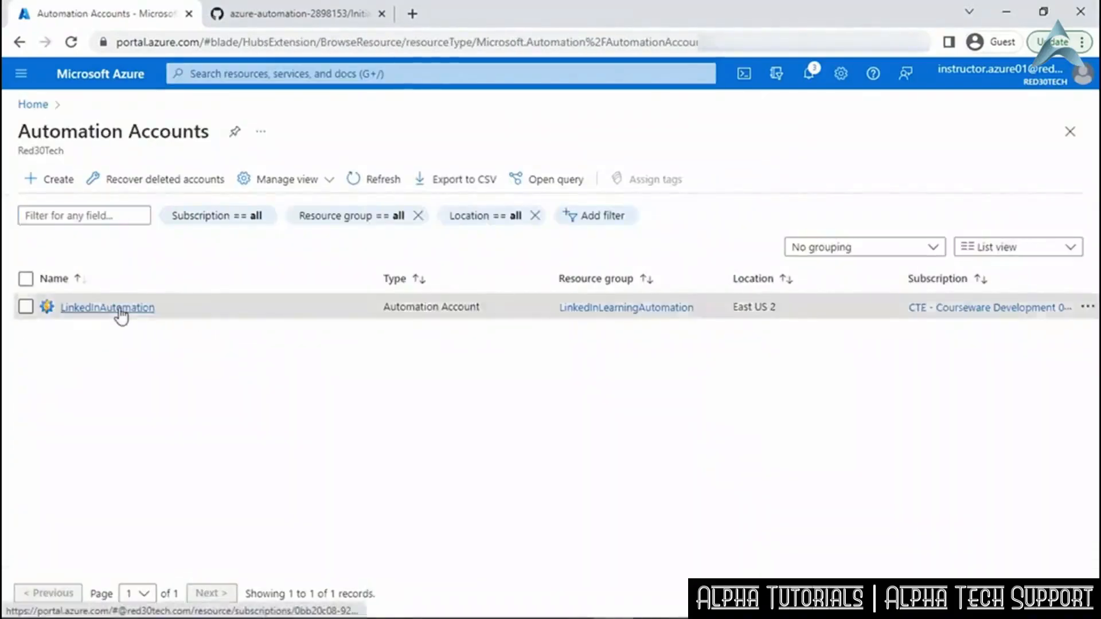
Open InitiateWatcherProcess in the LinkedInAutomation runbooks and start adding a webhook to it.
left_click(120, 308)
left_click_drag(462, 303, 469, 402)
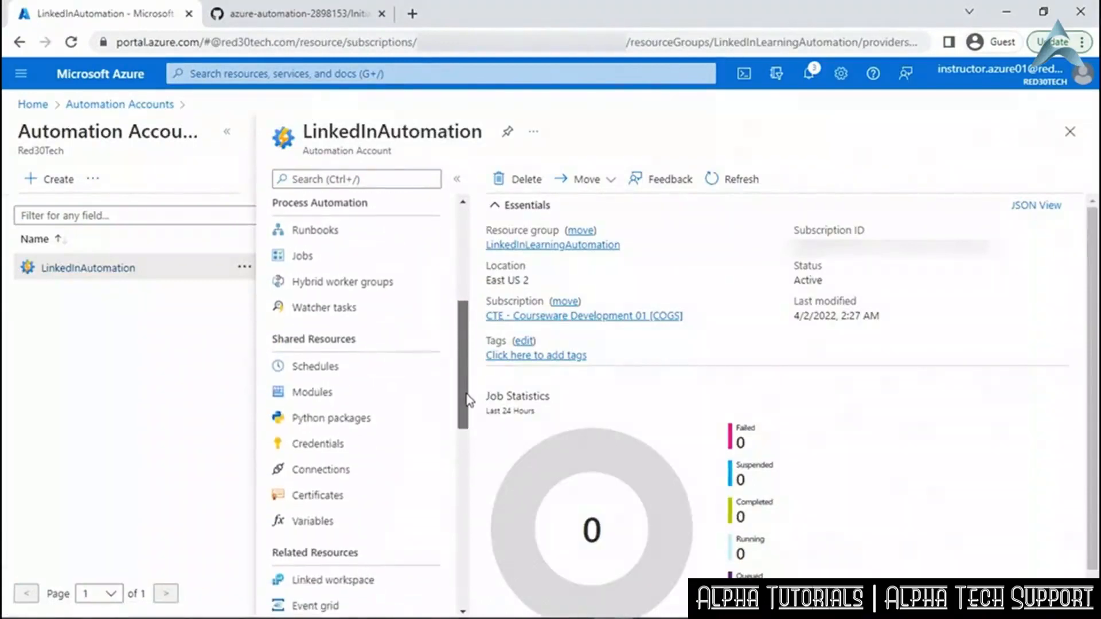
left_click(343, 236)
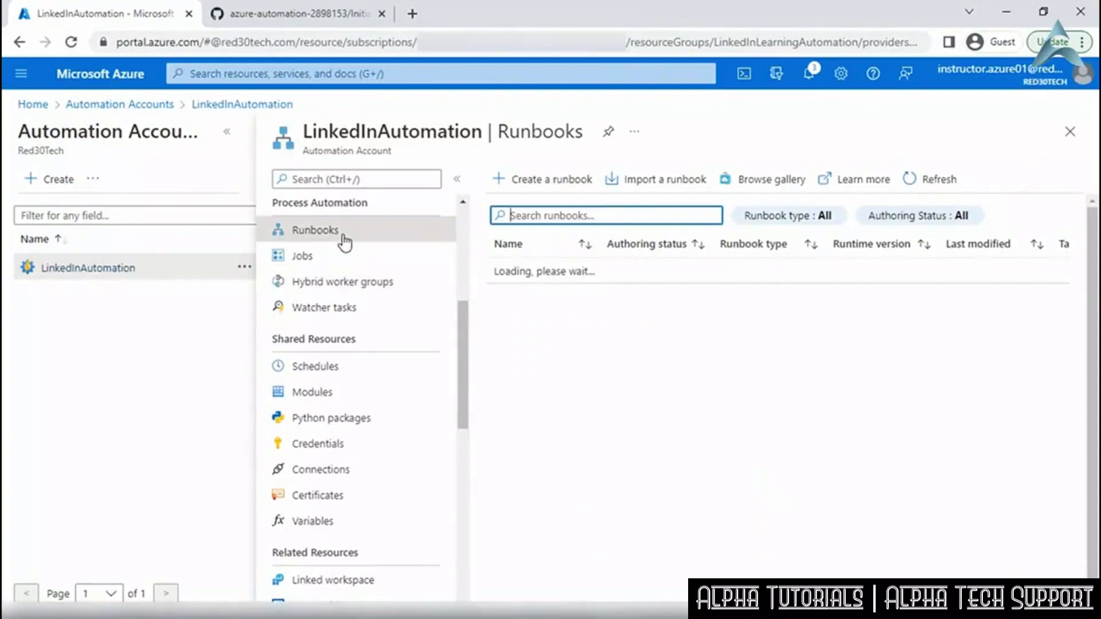
left_click(542, 355)
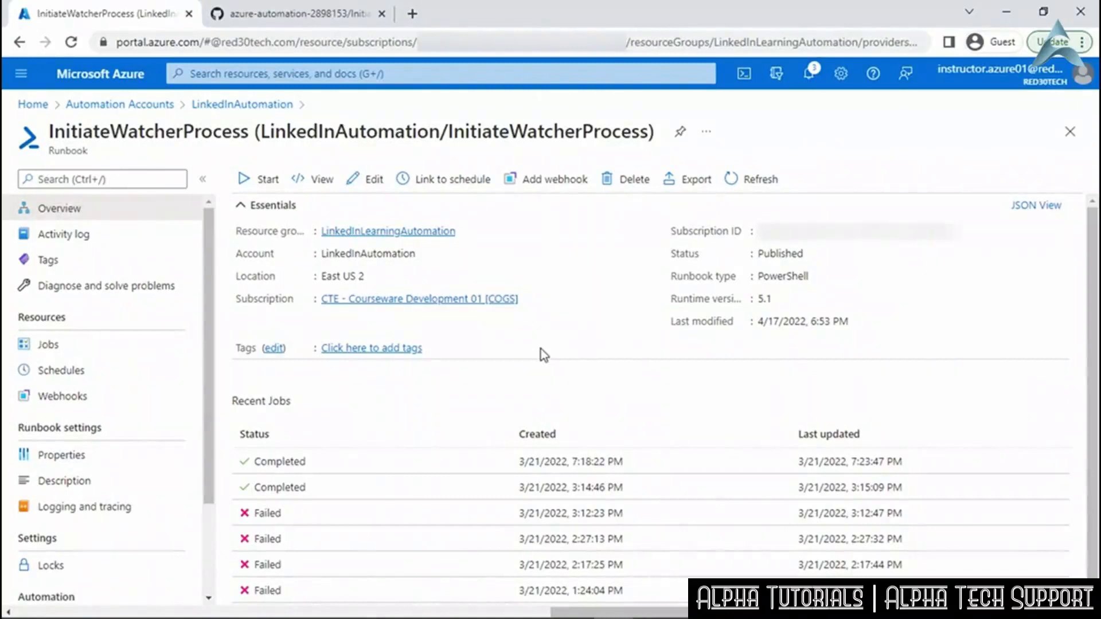
left_click(550, 189)
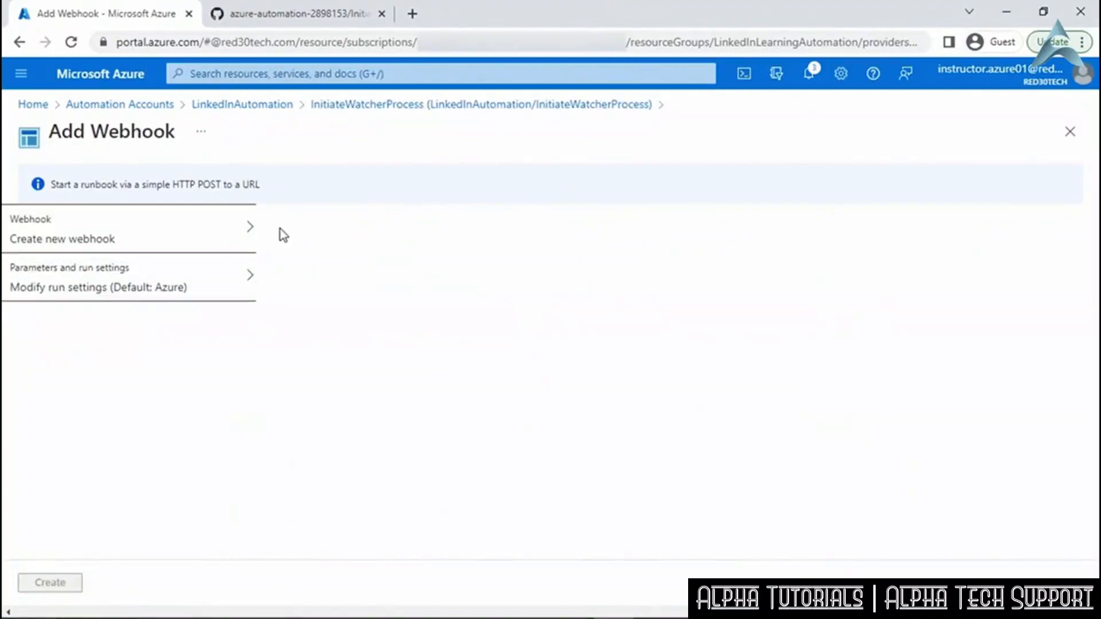
Create a webhook named 'WardherWebhook' for InitiateWatcherProcess, copying its generated URL first.
left_click(198, 235)
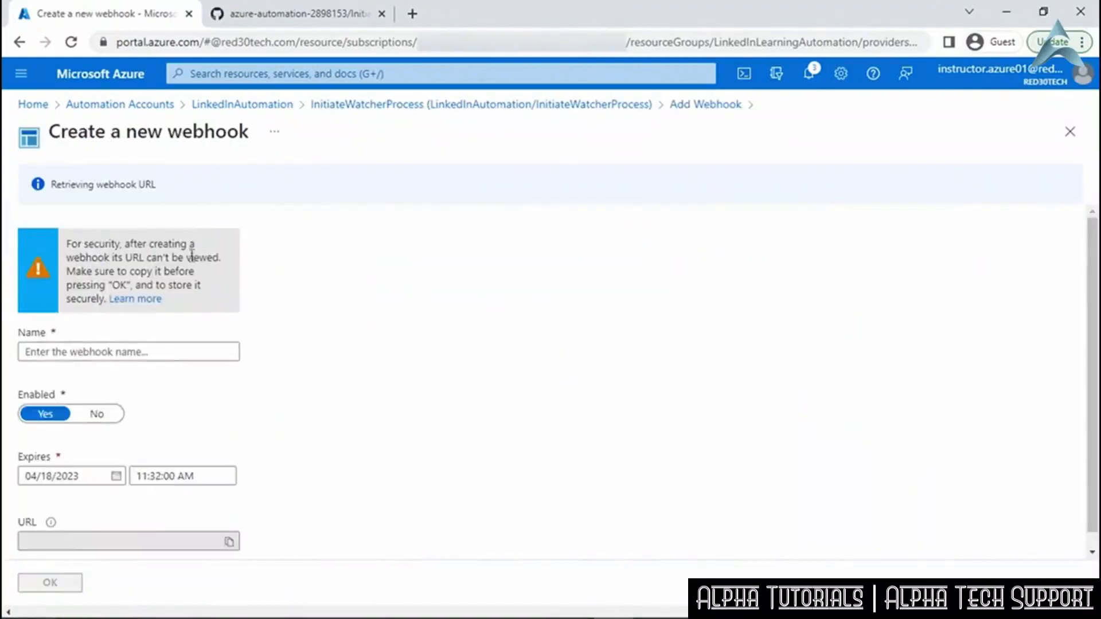
left_click(166, 311)
type("Ward")
type("herWebhook")
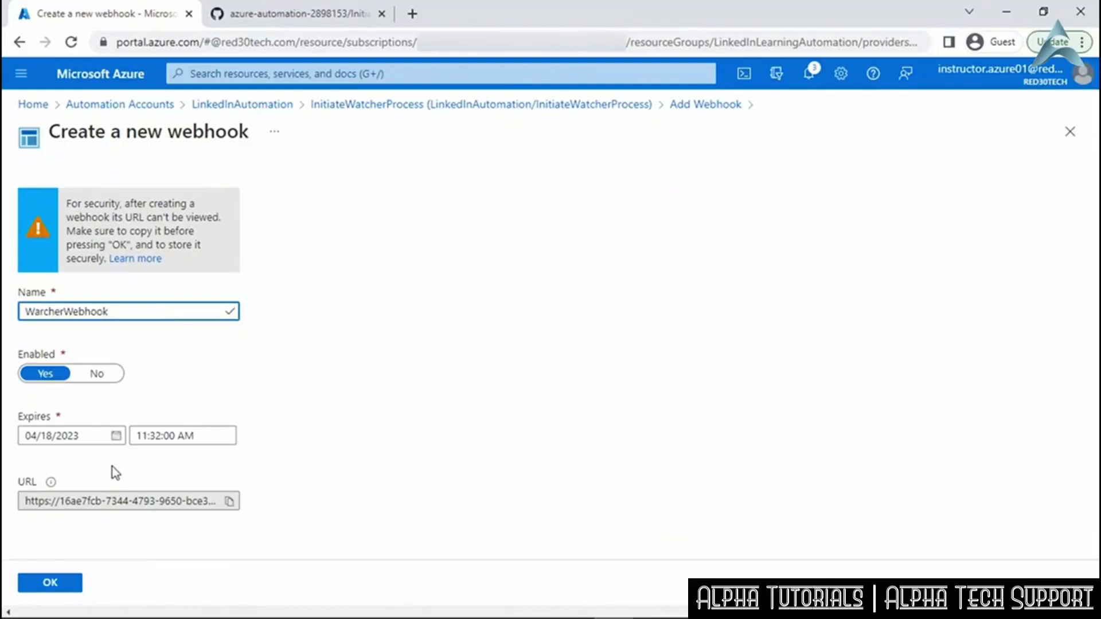
left_click(231, 509)
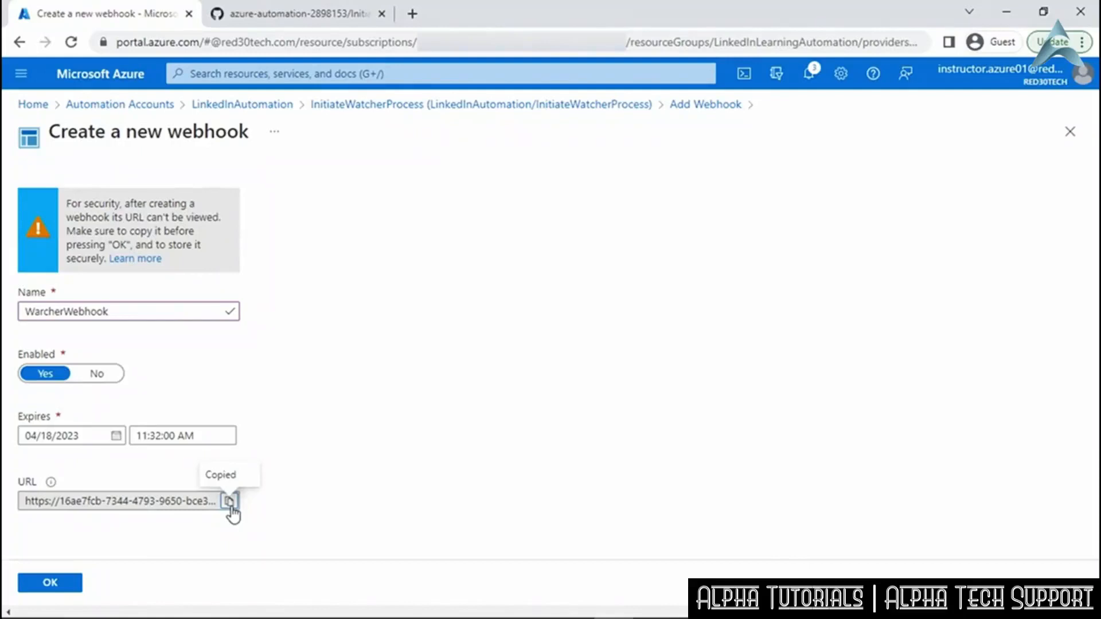
left_click(57, 582)
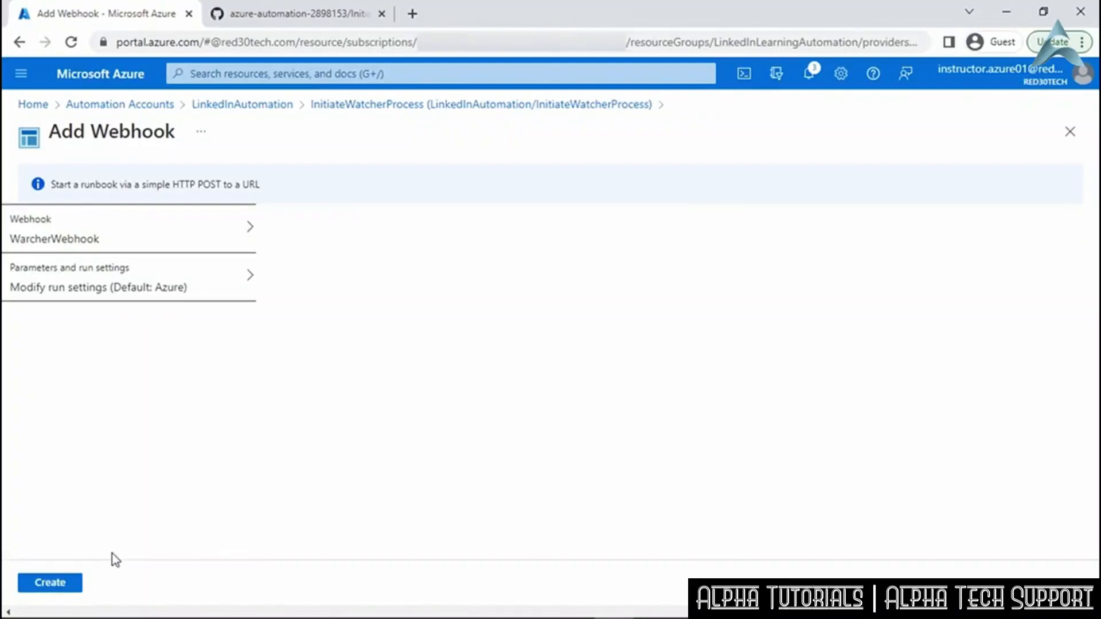
left_click(57, 582)
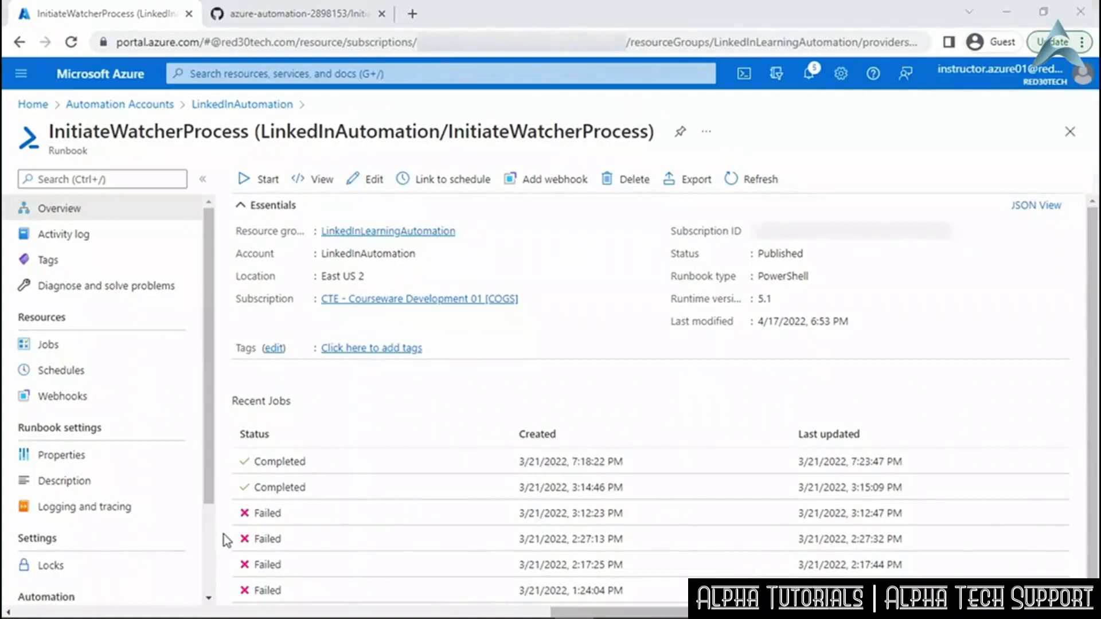
Start a new event subscription from the LinkedInAutomation account's Event grid page.
left_click(245, 106)
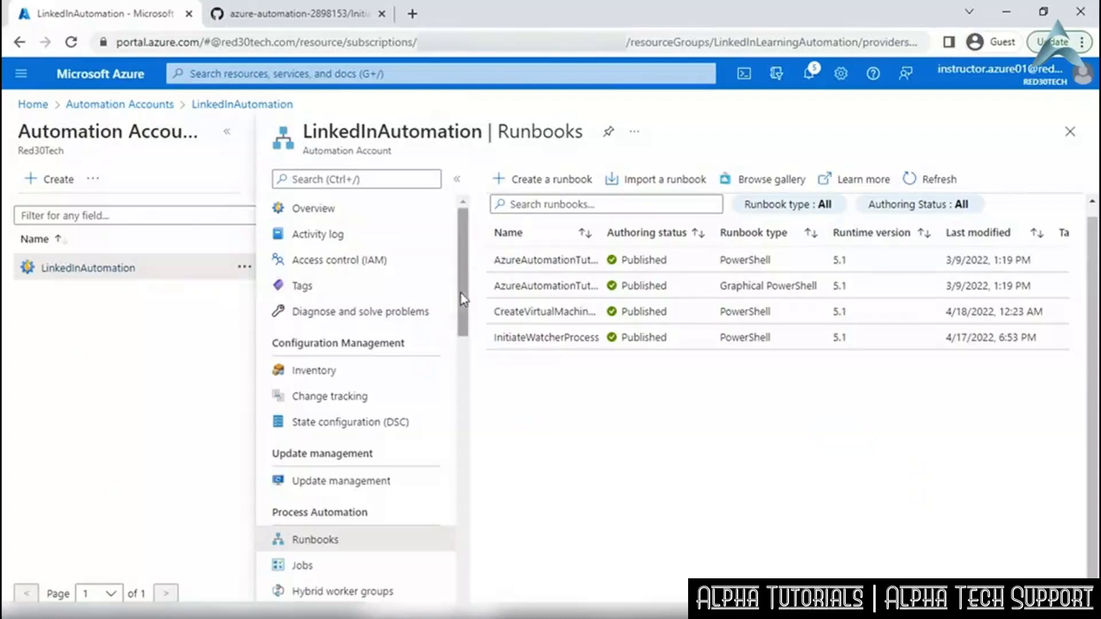
left_click_drag(464, 307, 459, 489)
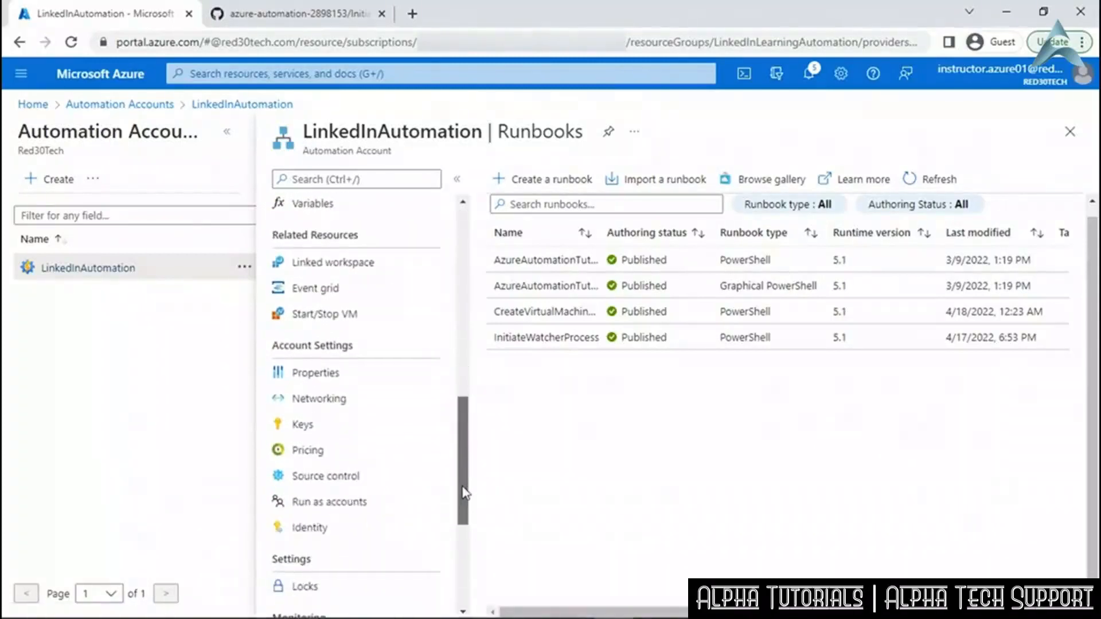
left_click(361, 294)
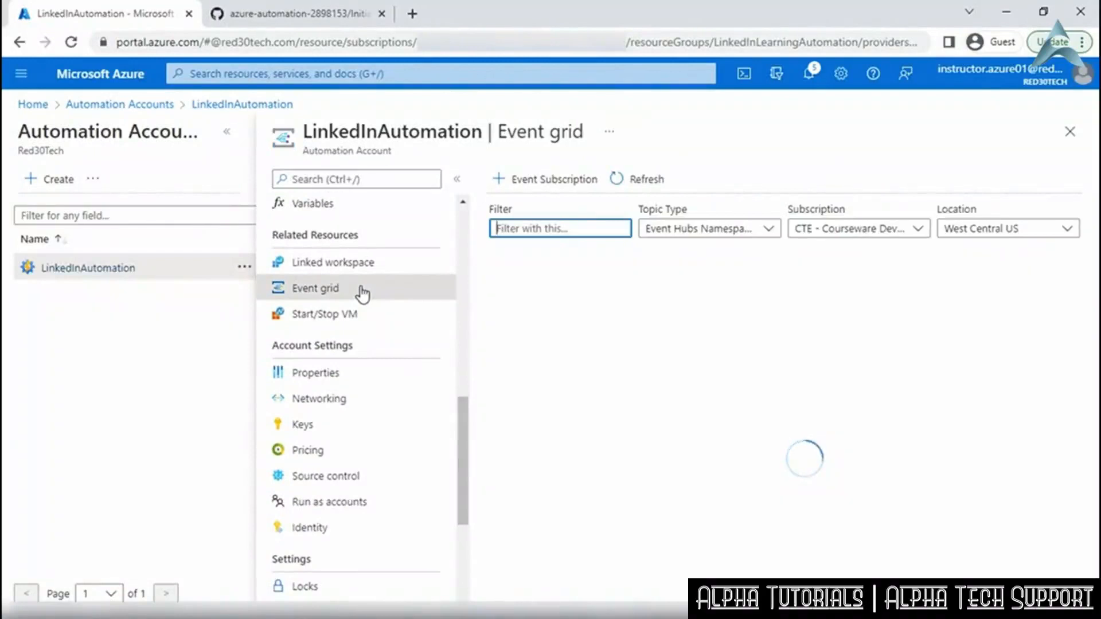
left_click(552, 180)
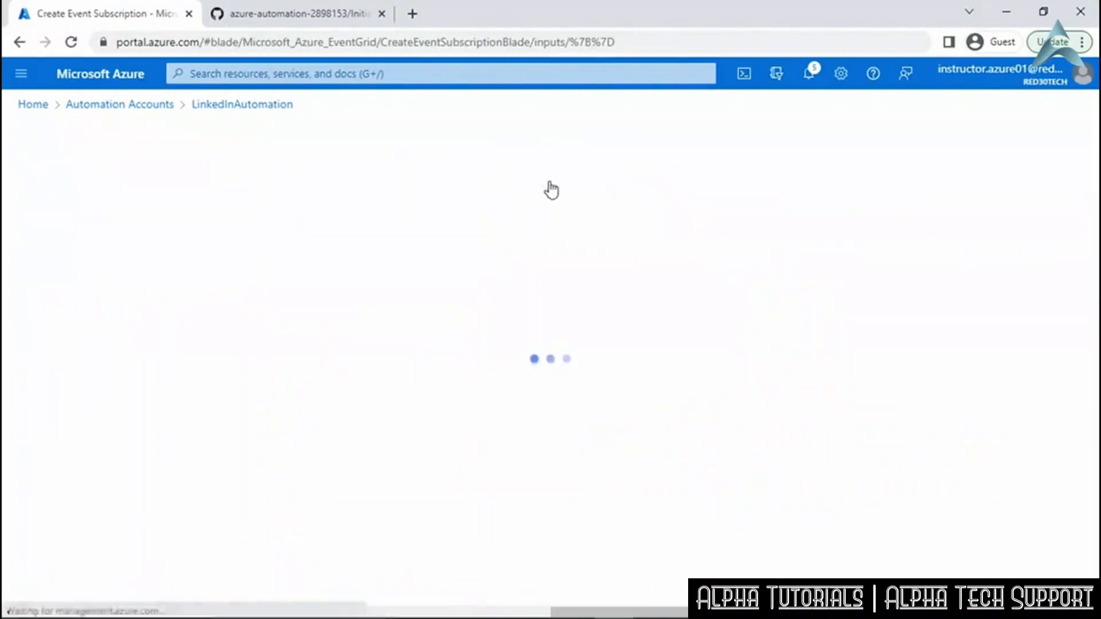
left_click(293, 272)
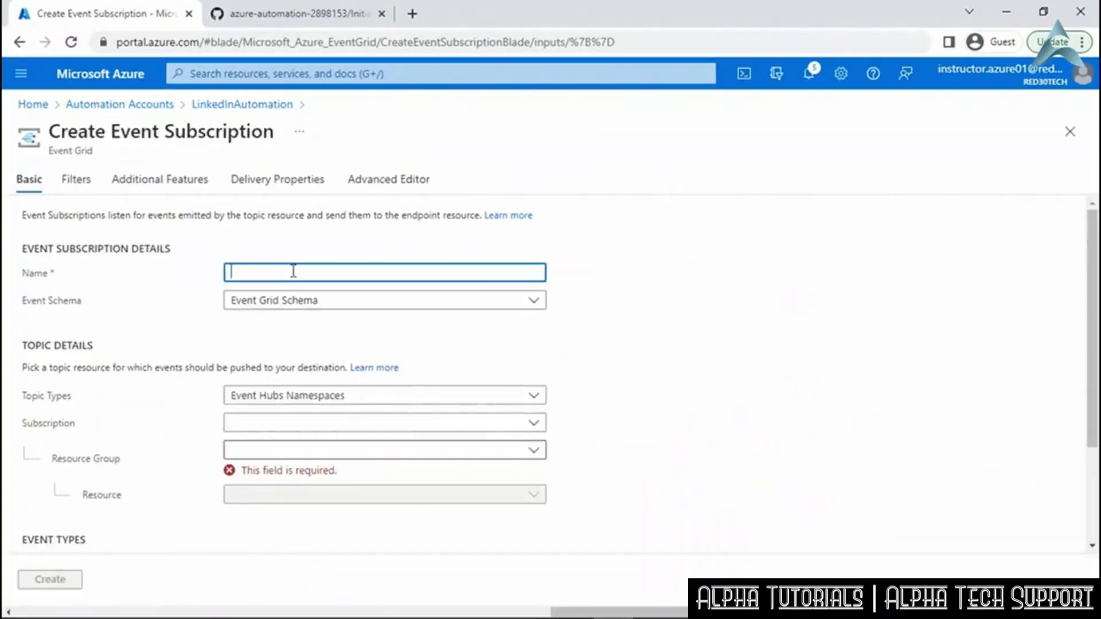
Name the subscription StorageAccountEvents, sourcing Storage Accounts events from the linkedinautomation account.
type("StorageAccountEvents")
left_click(456, 396)
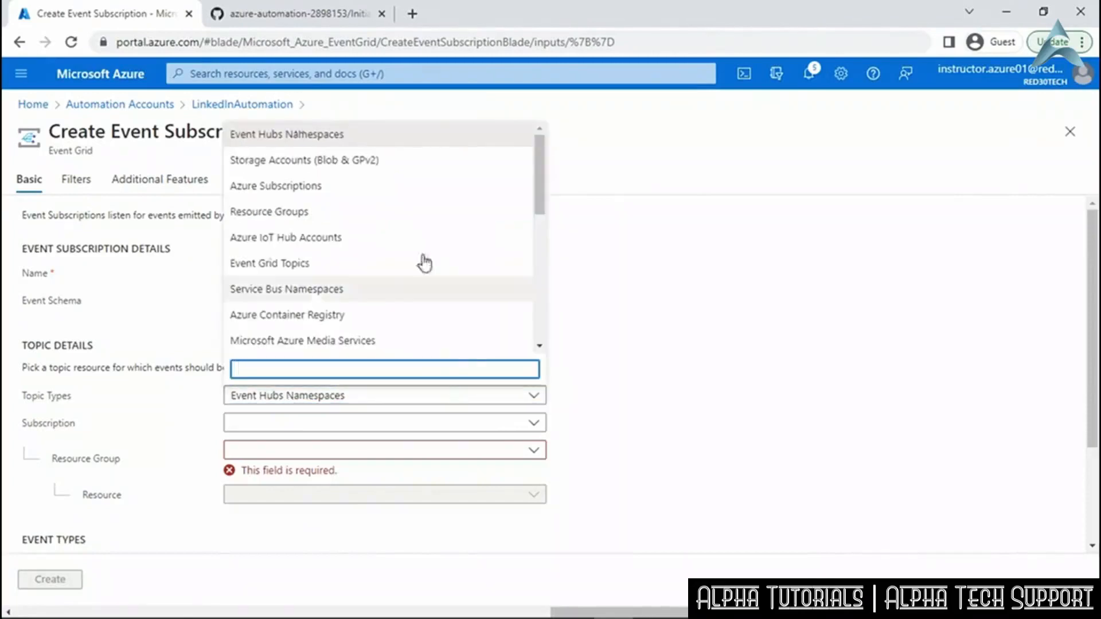
left_click(390, 166)
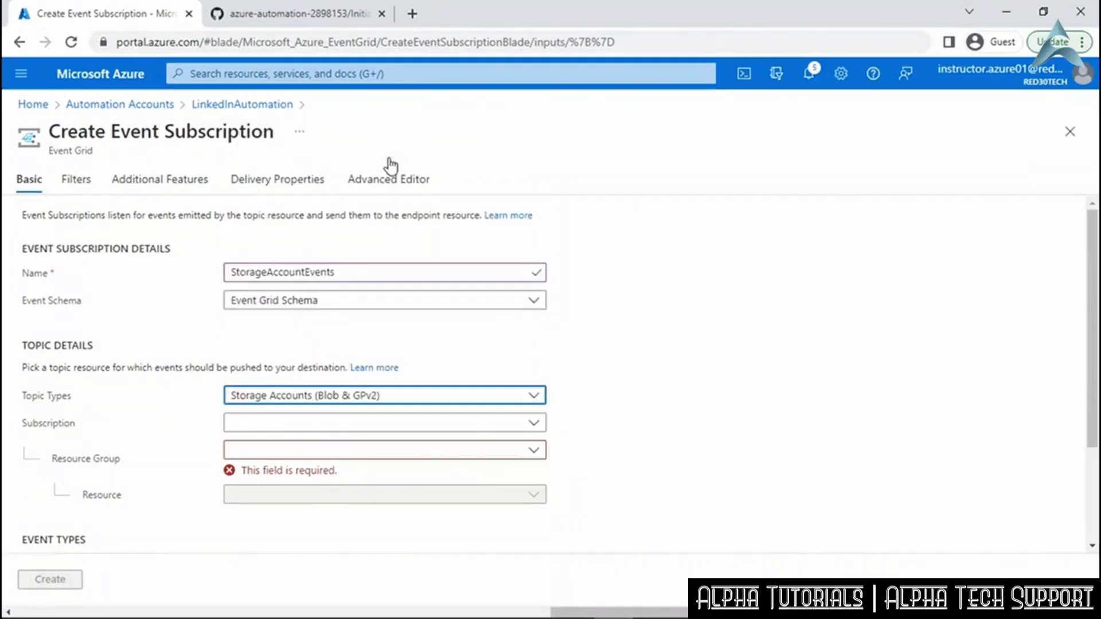
left_click(534, 423)
left_click(513, 482)
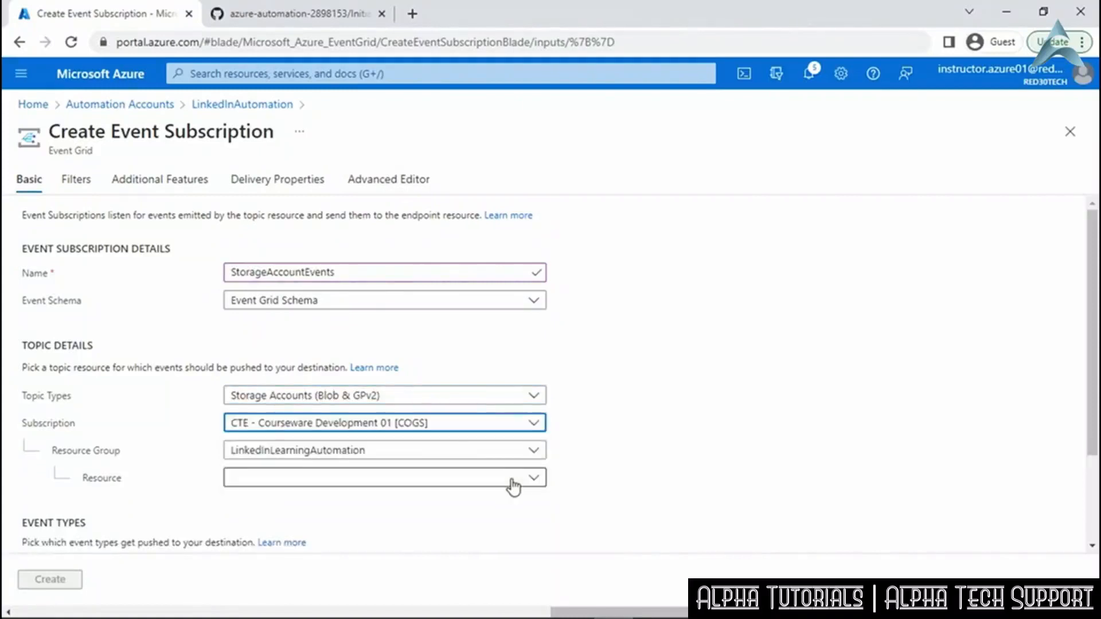
left_click(513, 482)
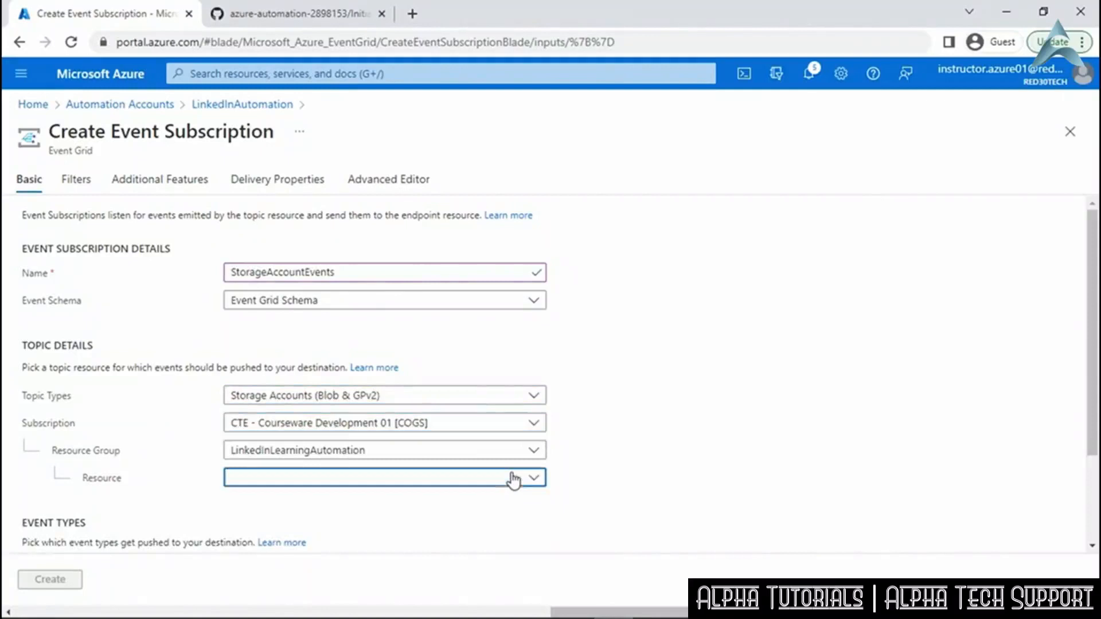
left_click(303, 533)
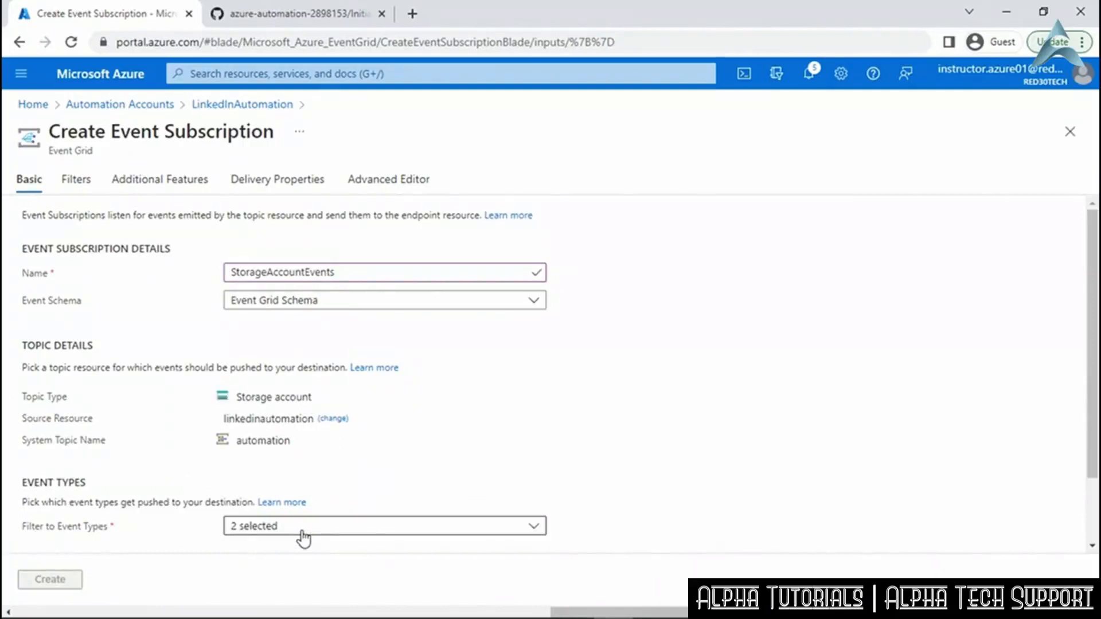
Restrict the event types to Blob Created by unchecking Blob Deleted.
left_click(392, 535)
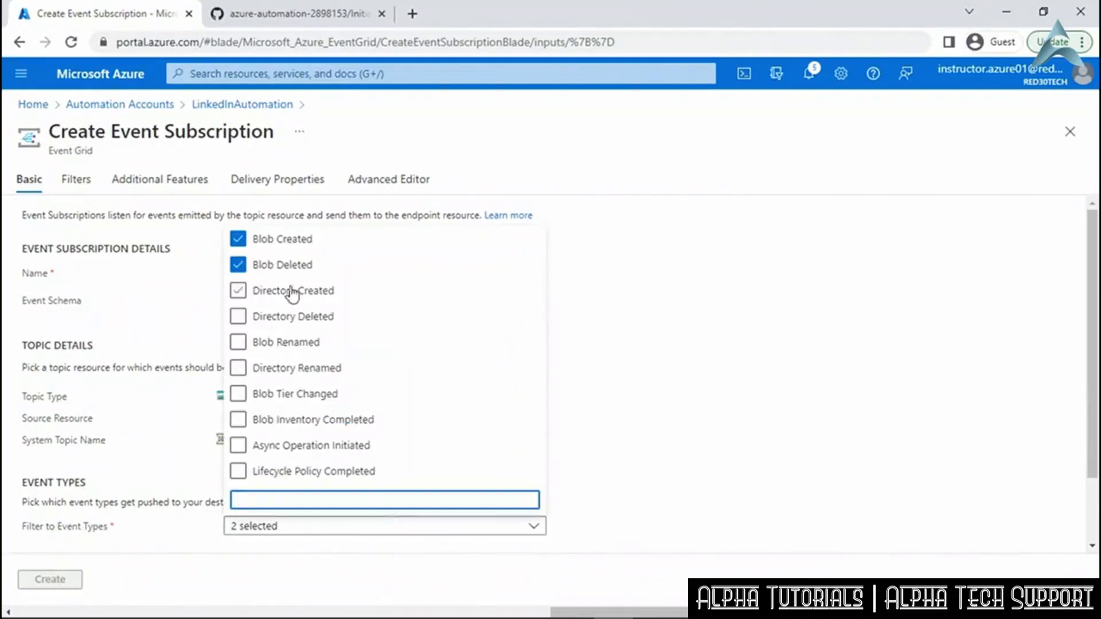
left_click(289, 271)
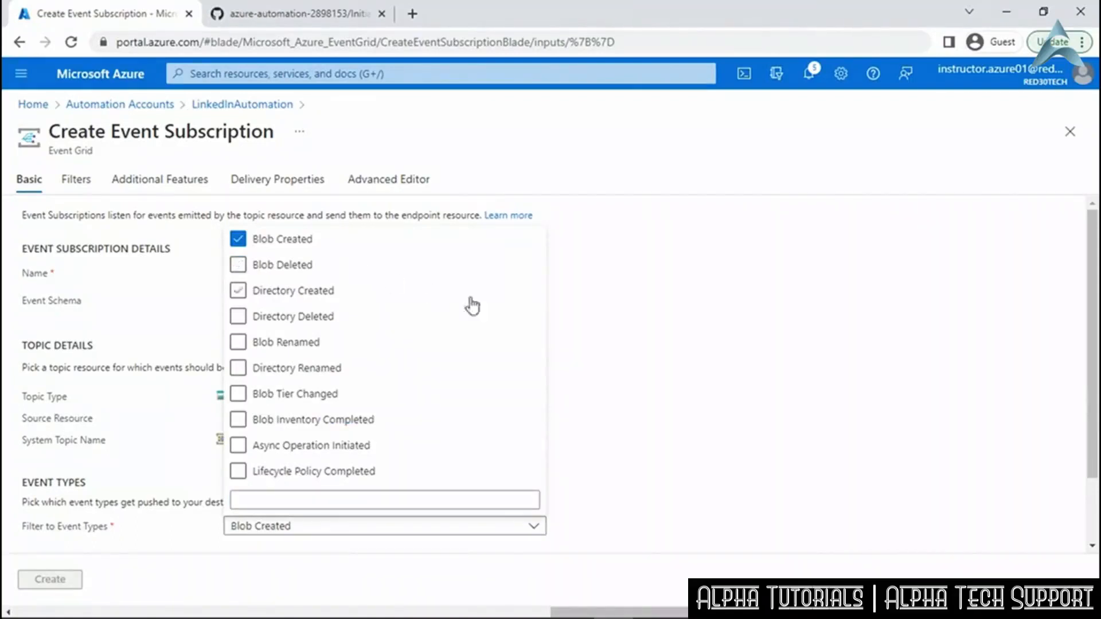
left_click(608, 343)
scroll(621, 370, "down", 1)
scroll(620, 370, "down", 1)
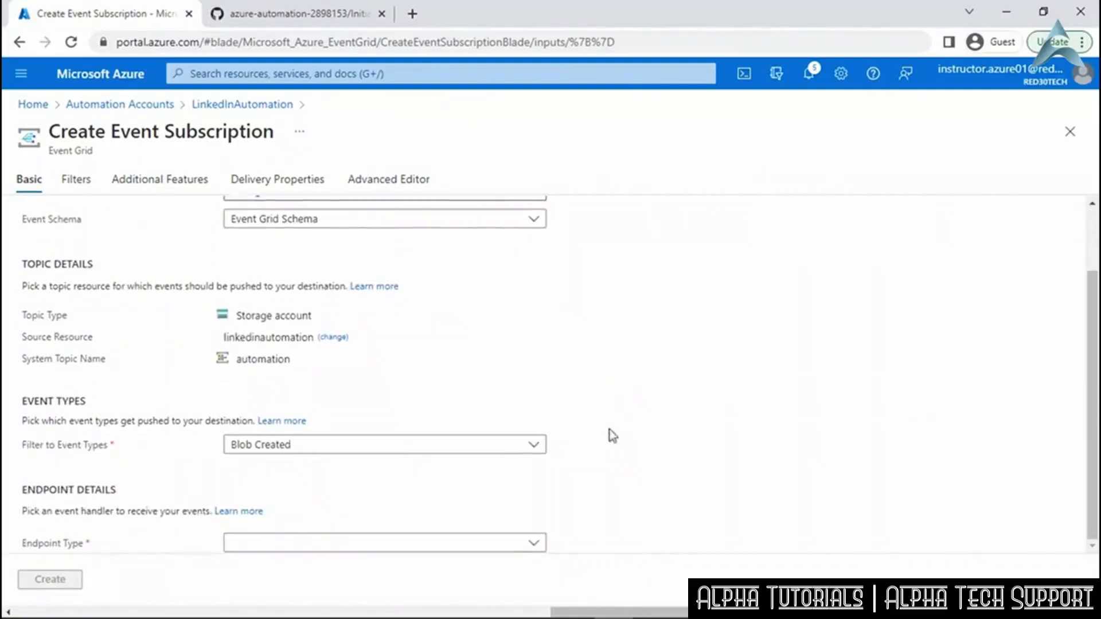
Set a Web Hook endpoint using the runbook's webhook URL and create the subscription.
left_click(537, 545)
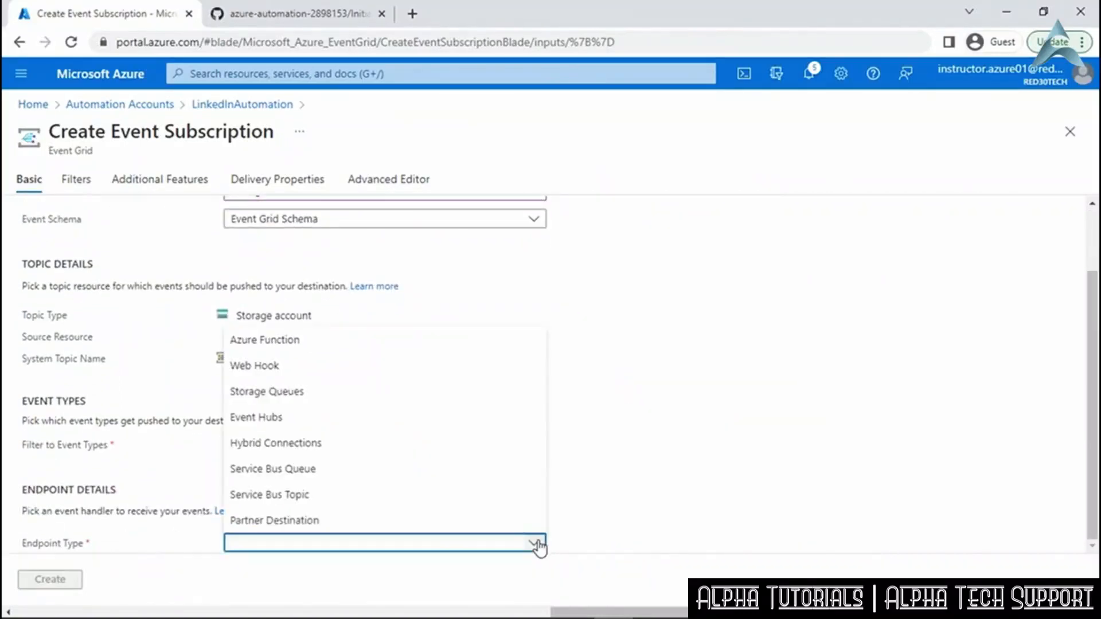
left_click(349, 366)
scroll(601, 471, "down", 1)
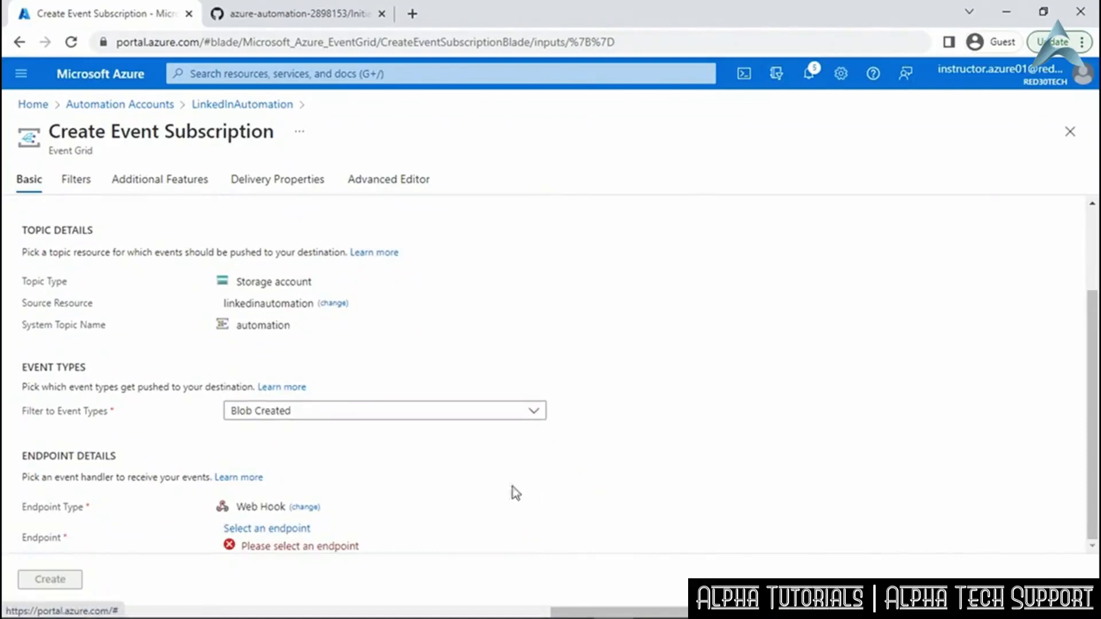
left_click(297, 530)
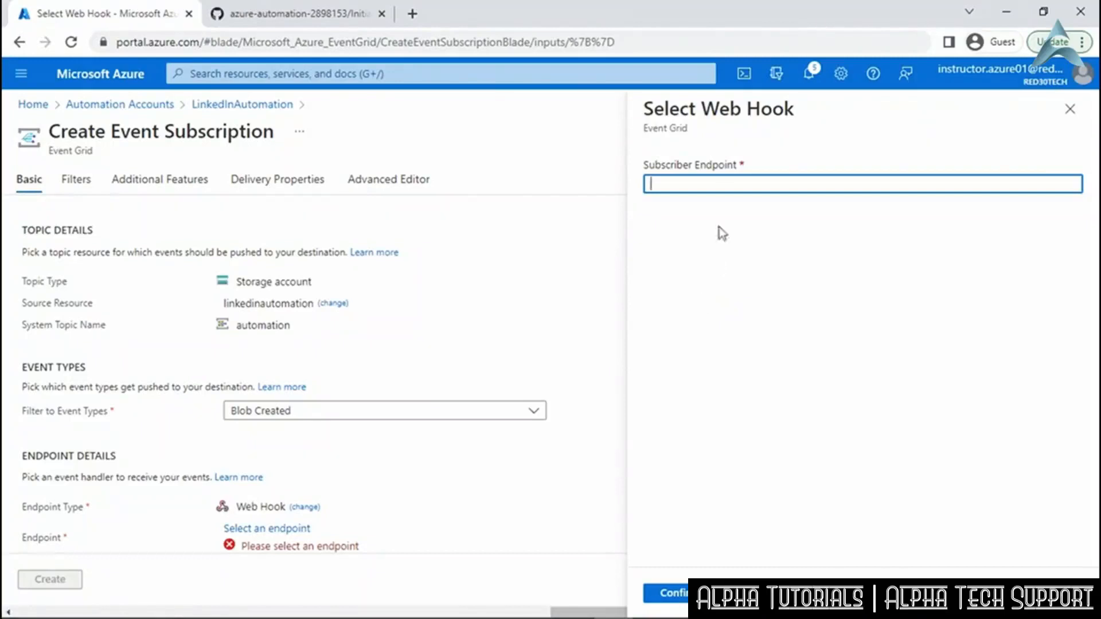
right_click(725, 186)
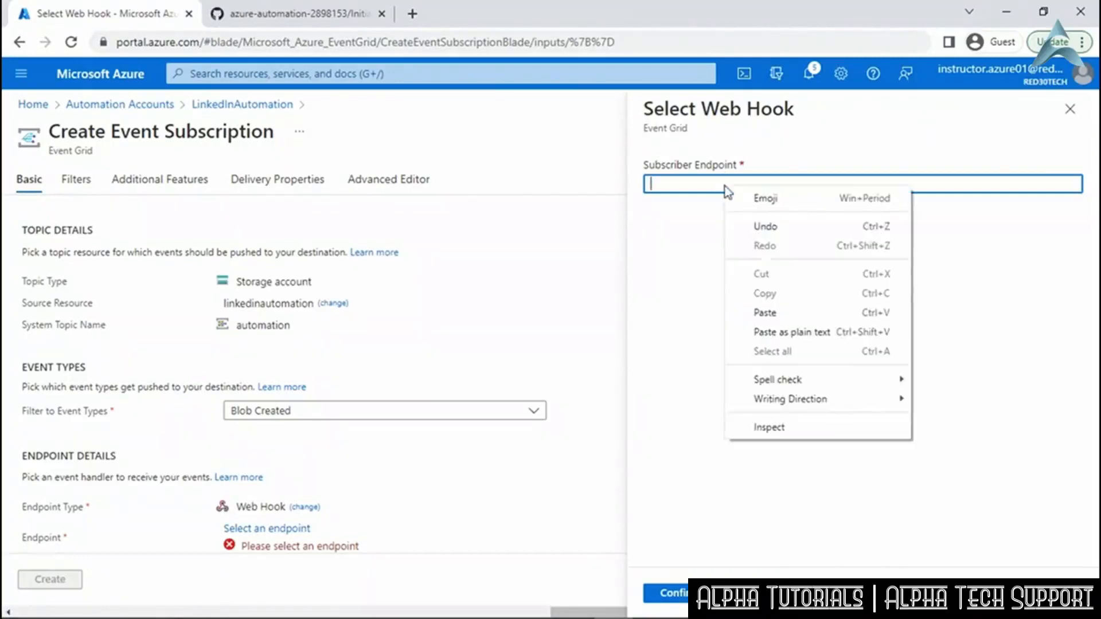
left_click(775, 314)
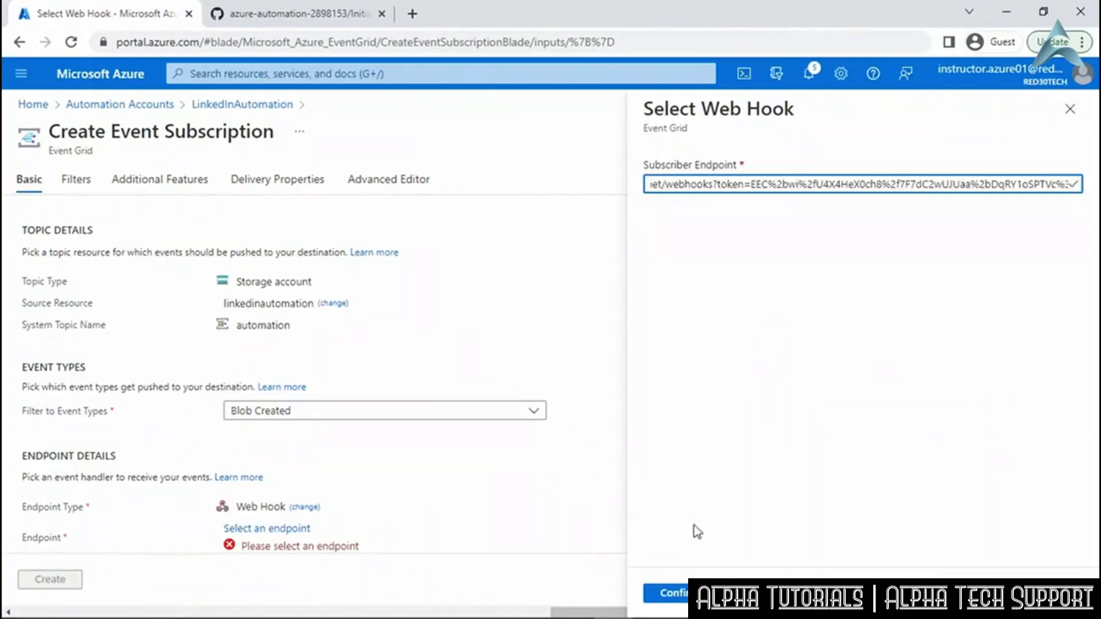
left_click(683, 597)
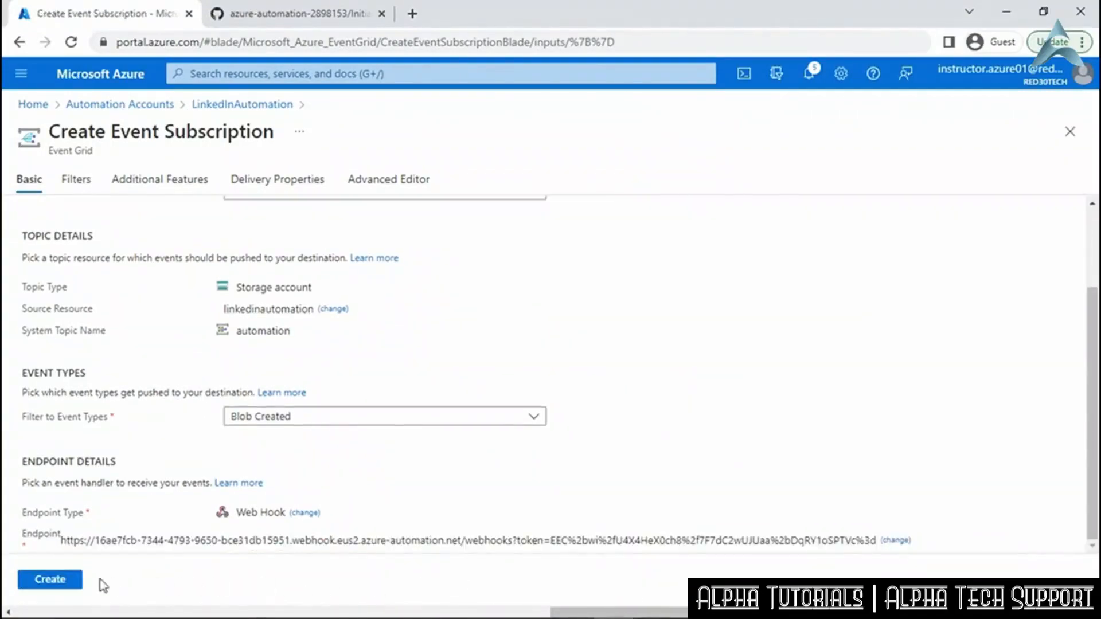
left_click(55, 584)
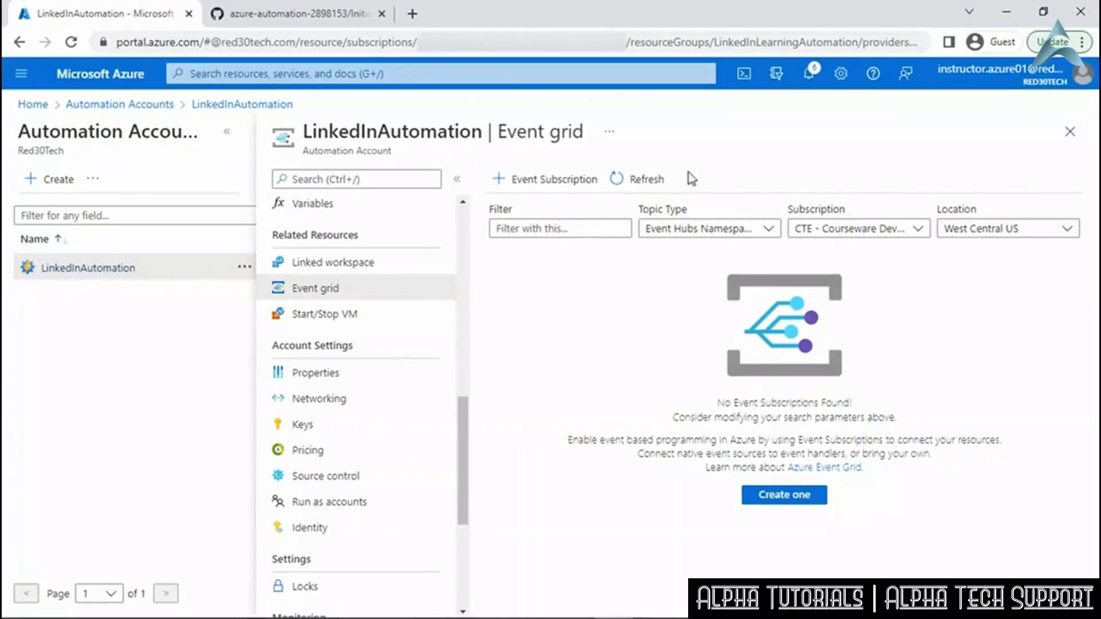
Refresh the event subscriptions and filter them to East US 2 and Storage Accounts topics.
left_click(651, 183)
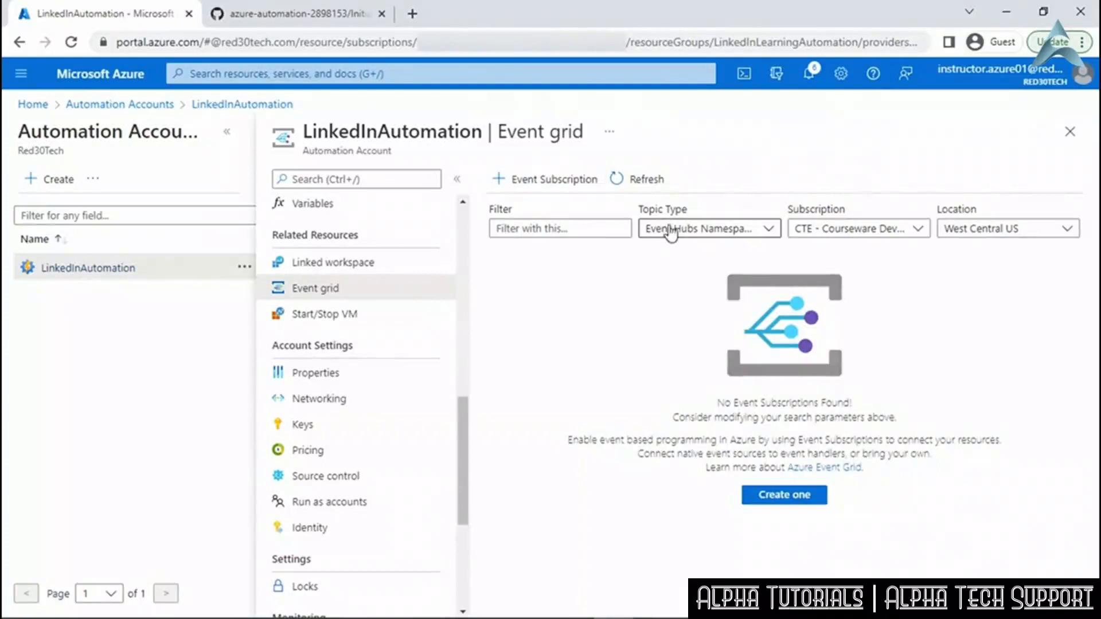
left_click(1004, 229)
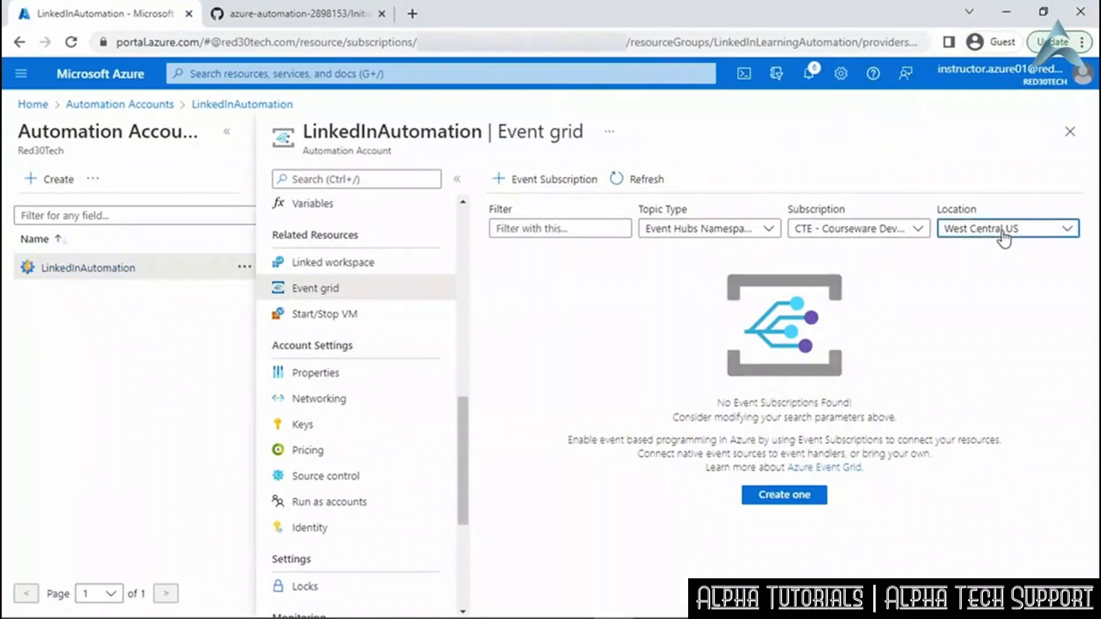
left_click_drag(1079, 496, 1080, 339)
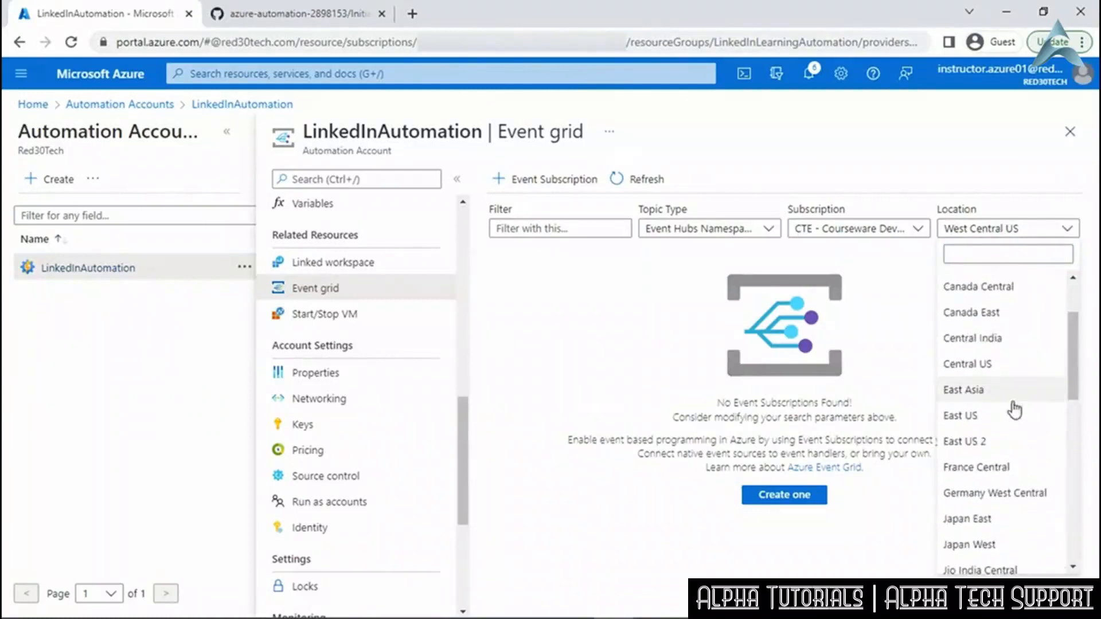
left_click(1027, 441)
left_click(766, 229)
left_click(718, 284)
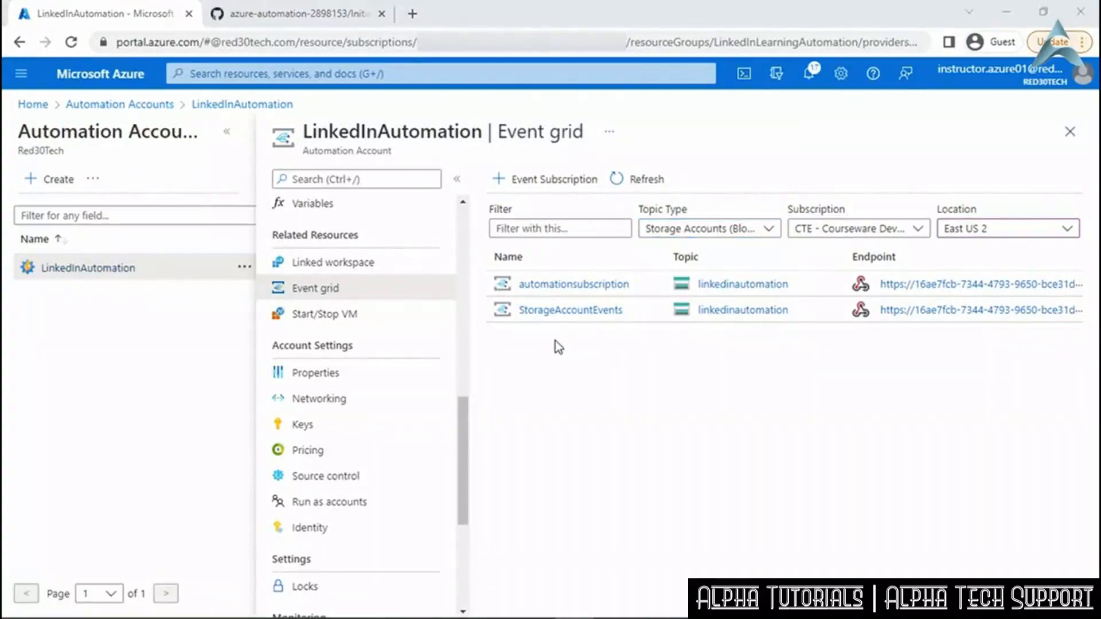
left_click(417, 70)
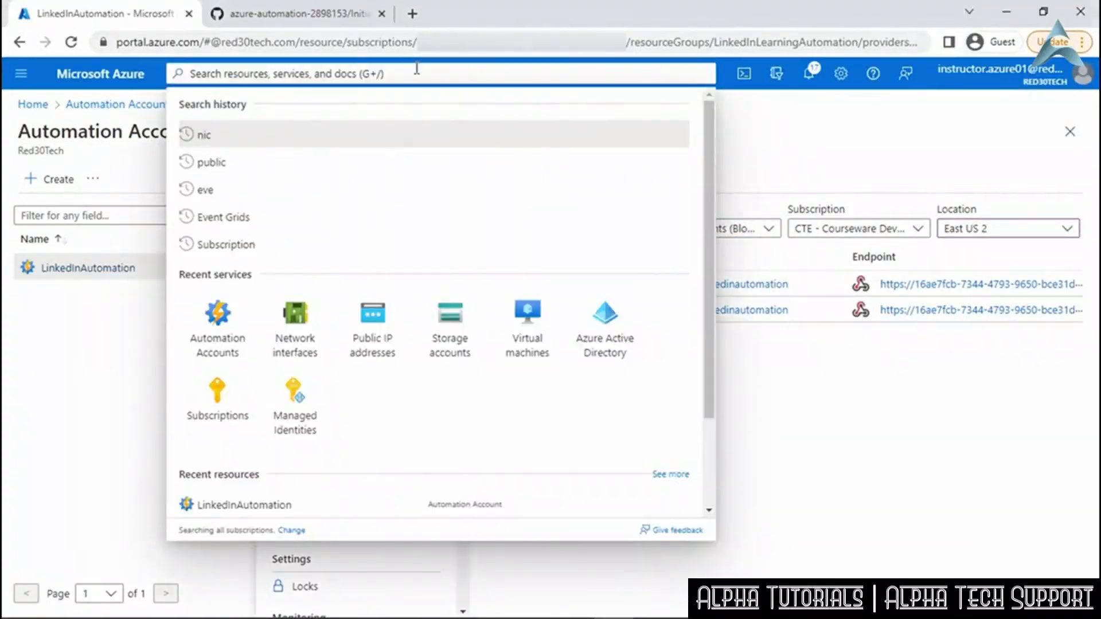
Go to the linkedinautomation storage account's Containers page listing $logs and createvm.
left_click(532, 313)
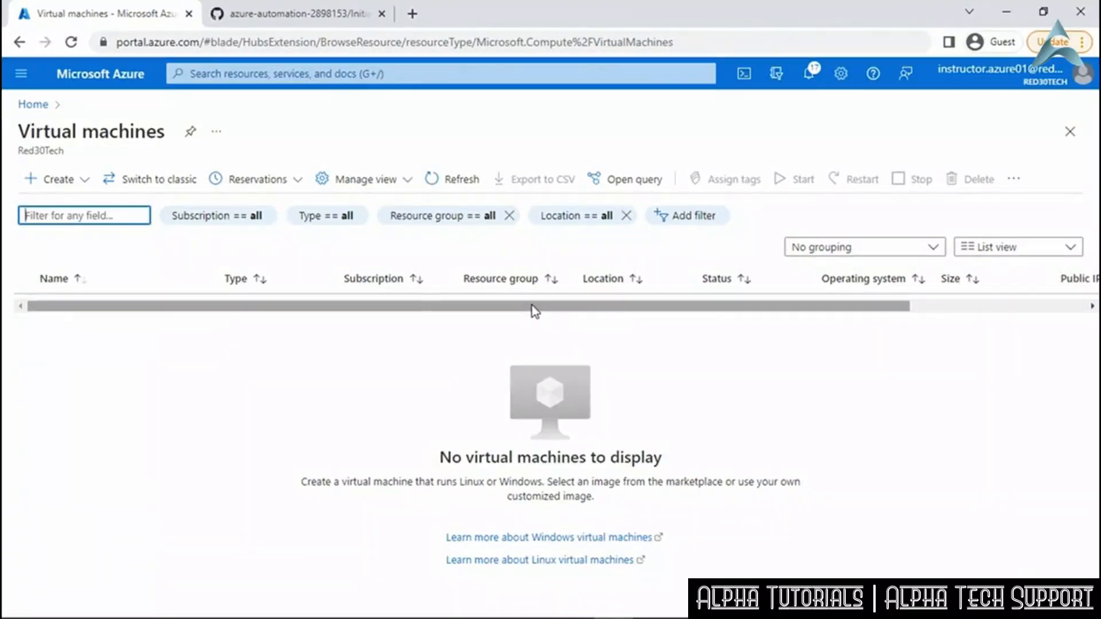
left_click(423, 70)
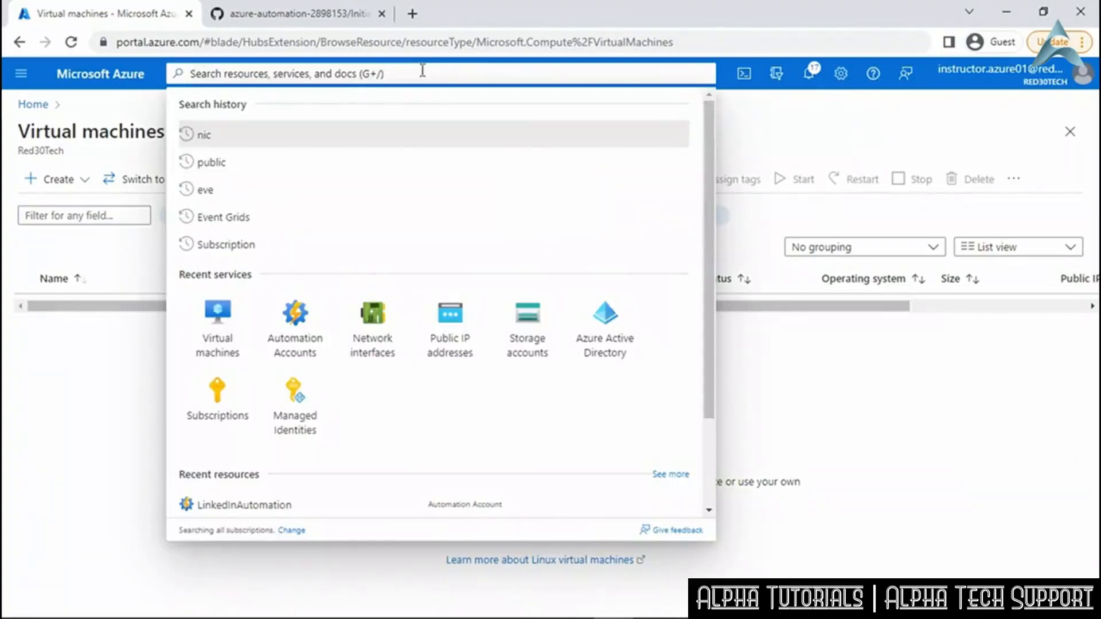
left_click(538, 315)
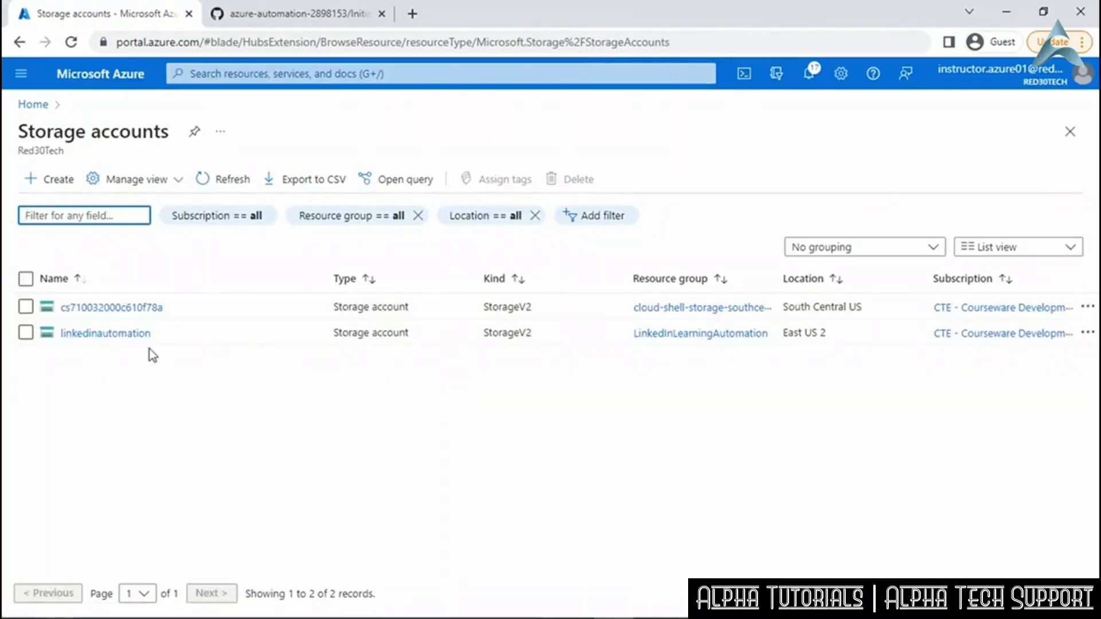
left_click(130, 333)
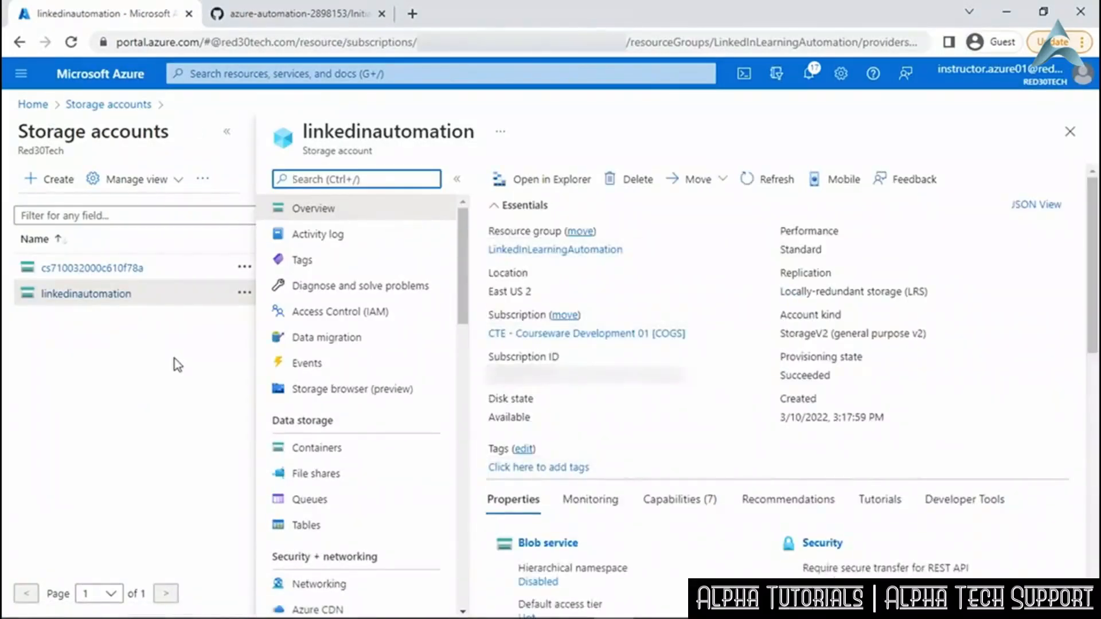
left_click(333, 450)
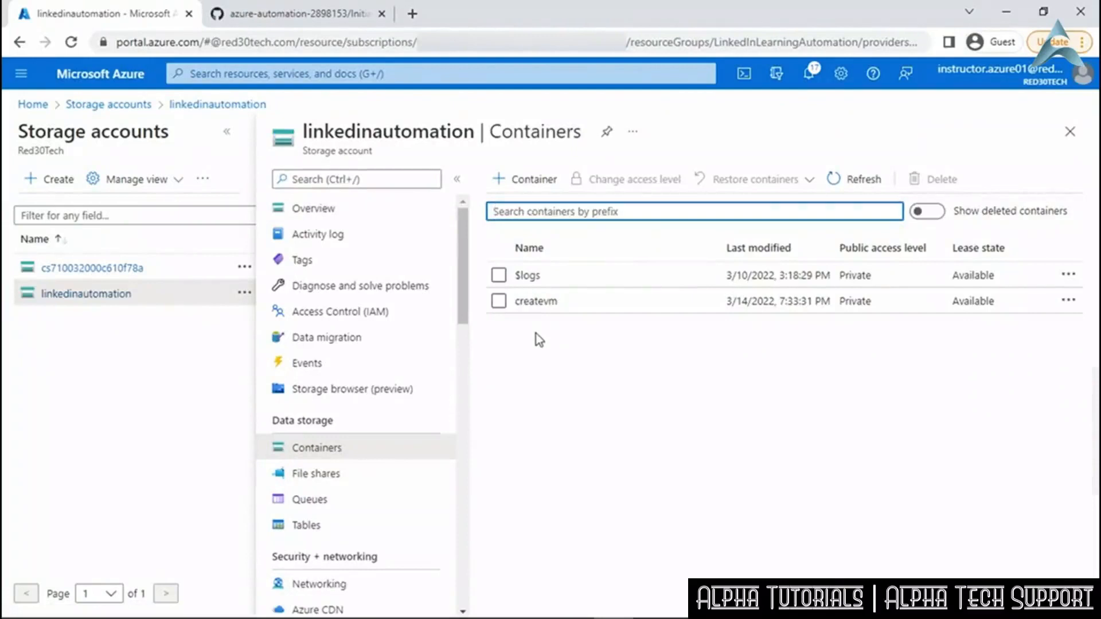
Upload the local file CreateVM.xlsx into the createvm container.
left_click(539, 304)
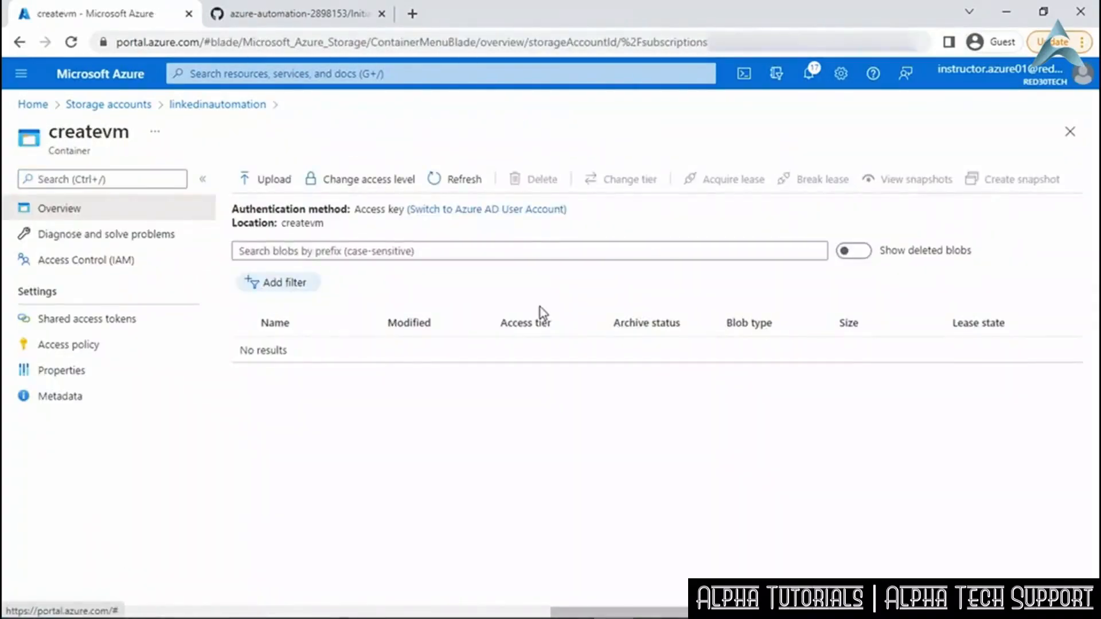
left_click(272, 183)
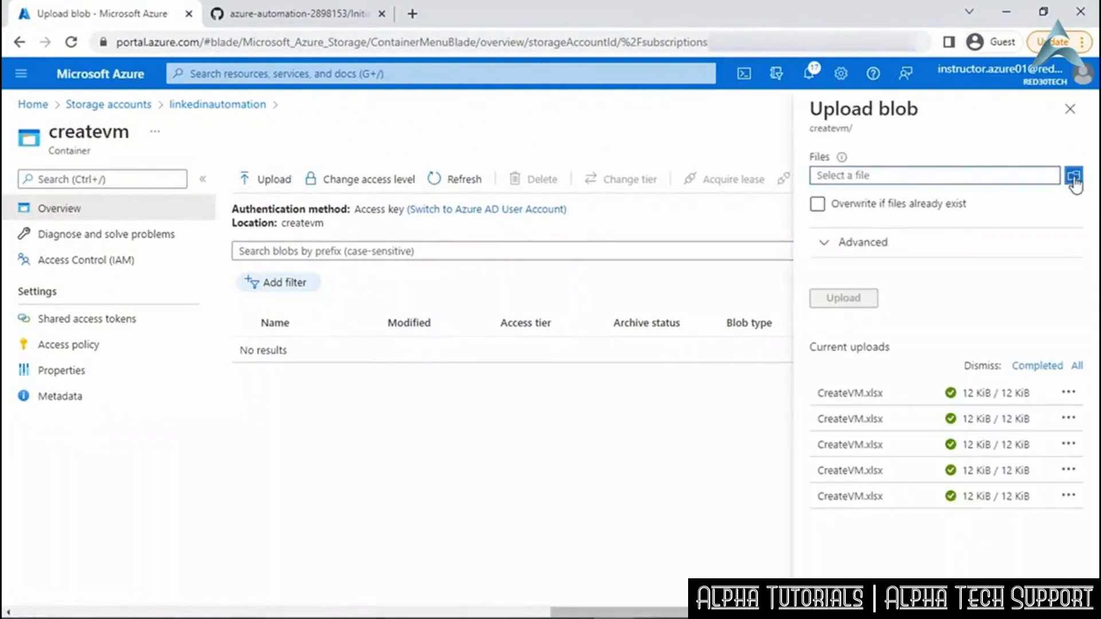
left_click(1075, 176)
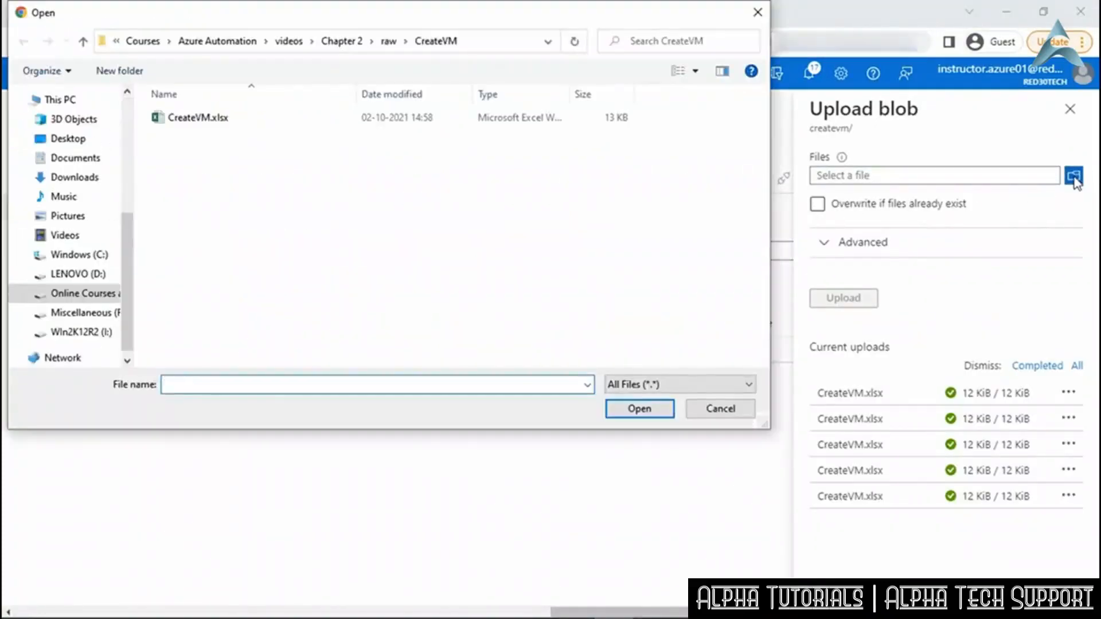
left_click(197, 118)
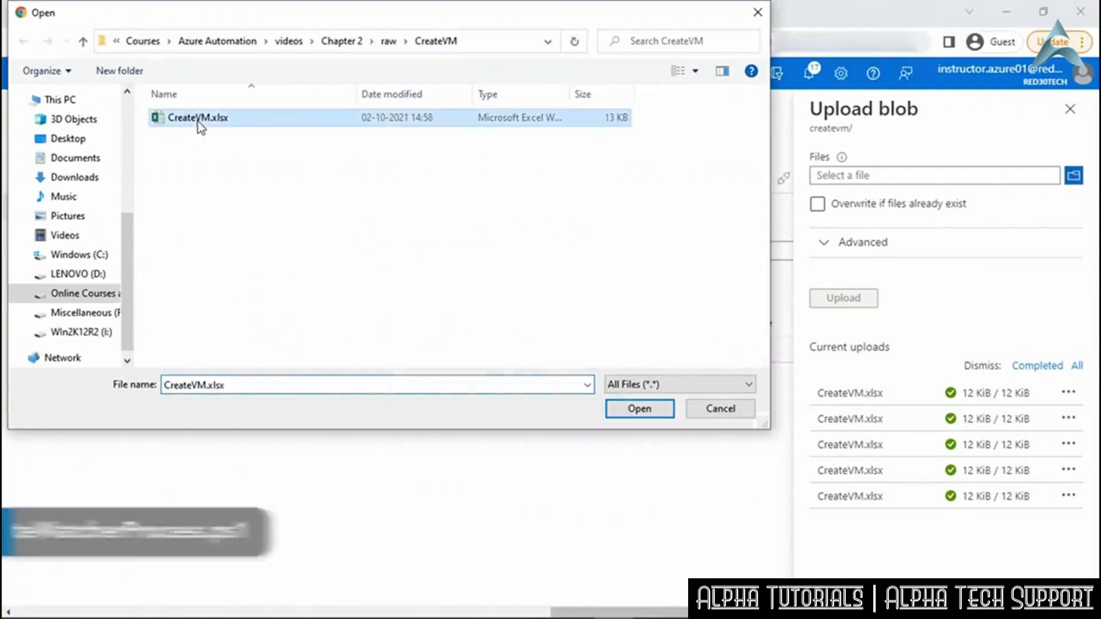
left_click(639, 411)
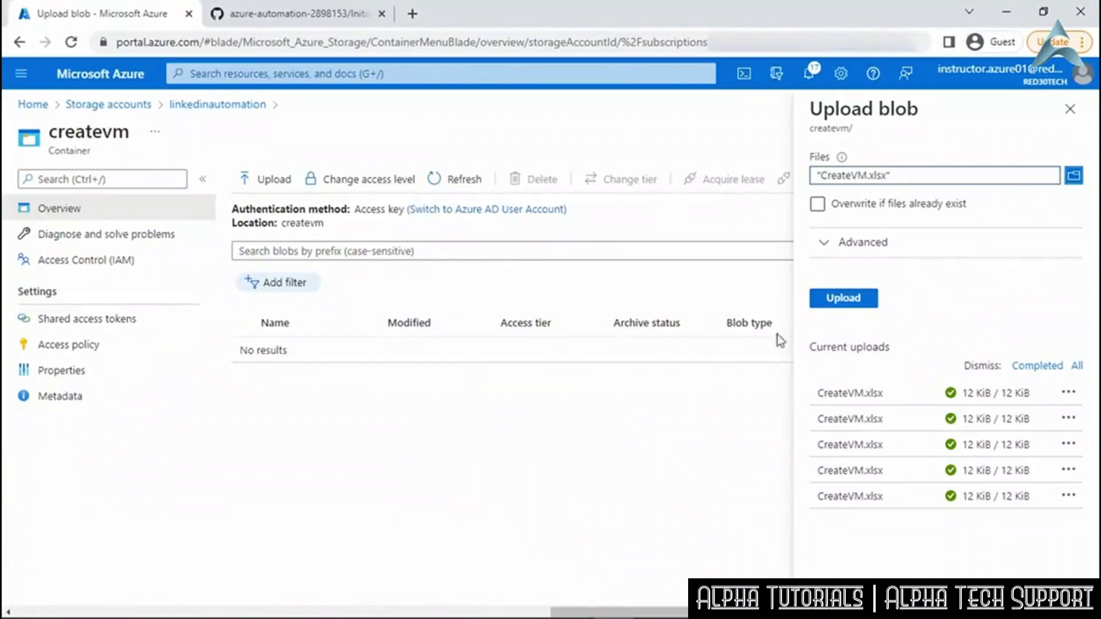
left_click(842, 299)
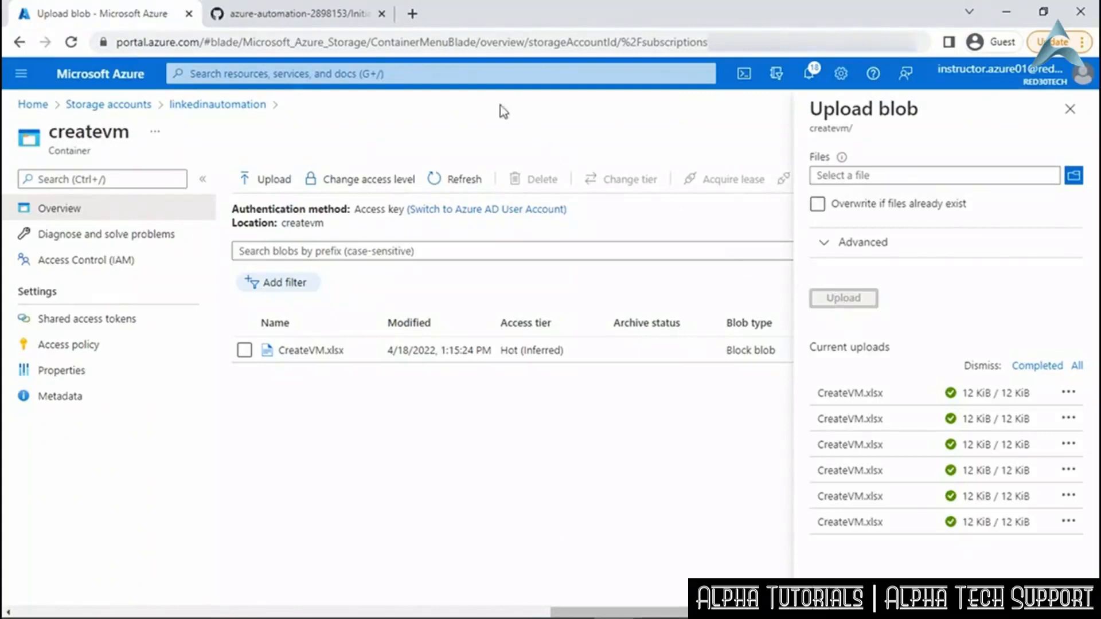
left_click(454, 73)
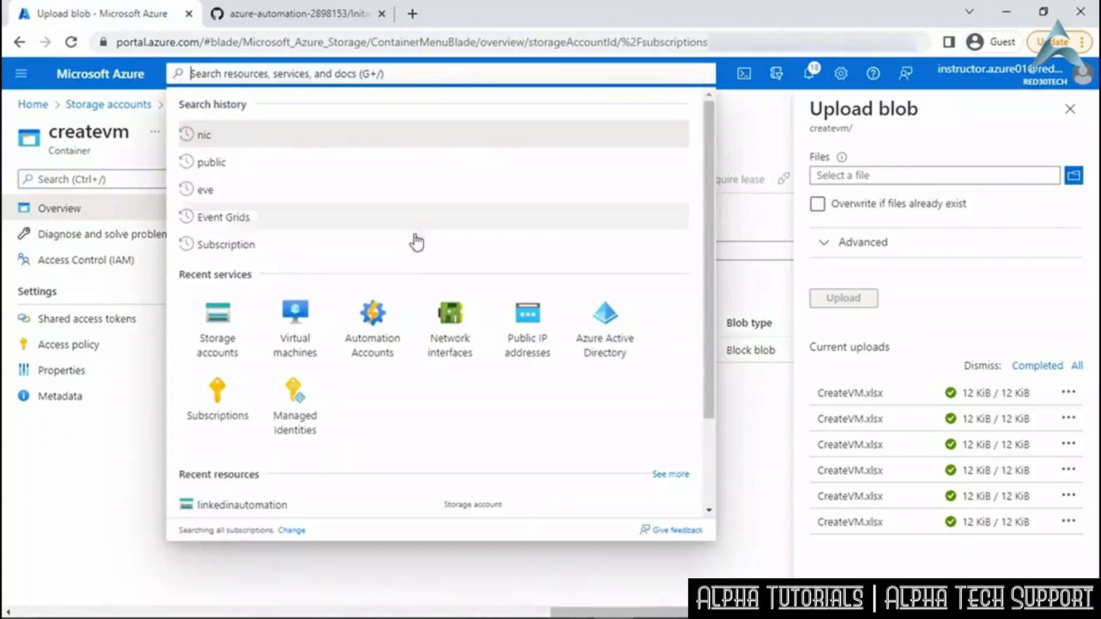
Open LinkedInAutomation's InitiateWatcherProcess runbook and refresh to reveal the new 1:15:25 PM job.
left_click(391, 326)
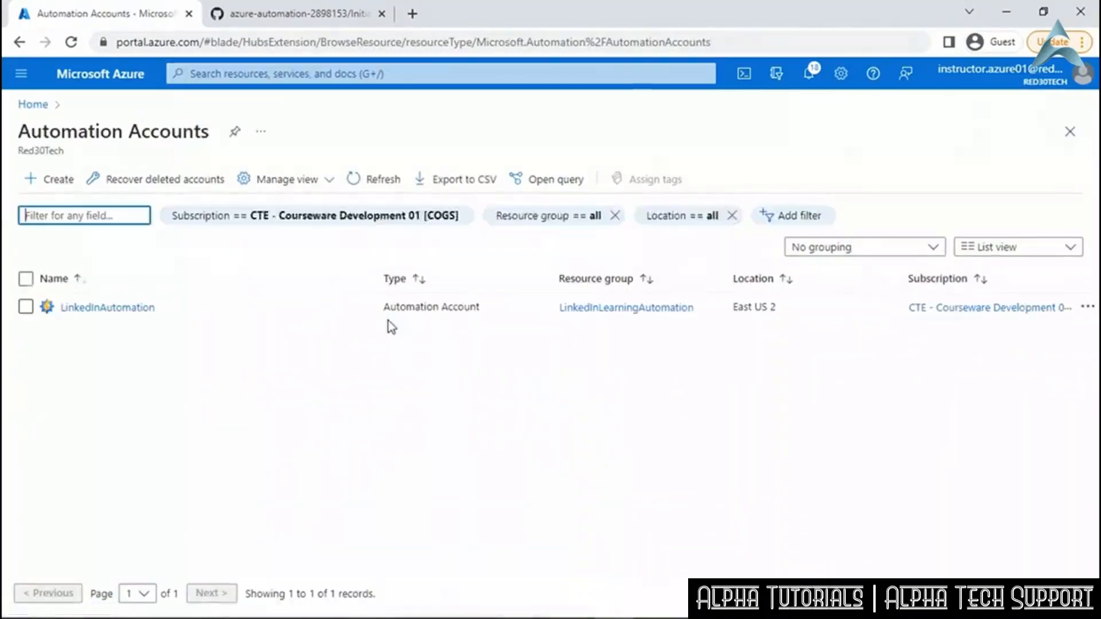
left_click(140, 310)
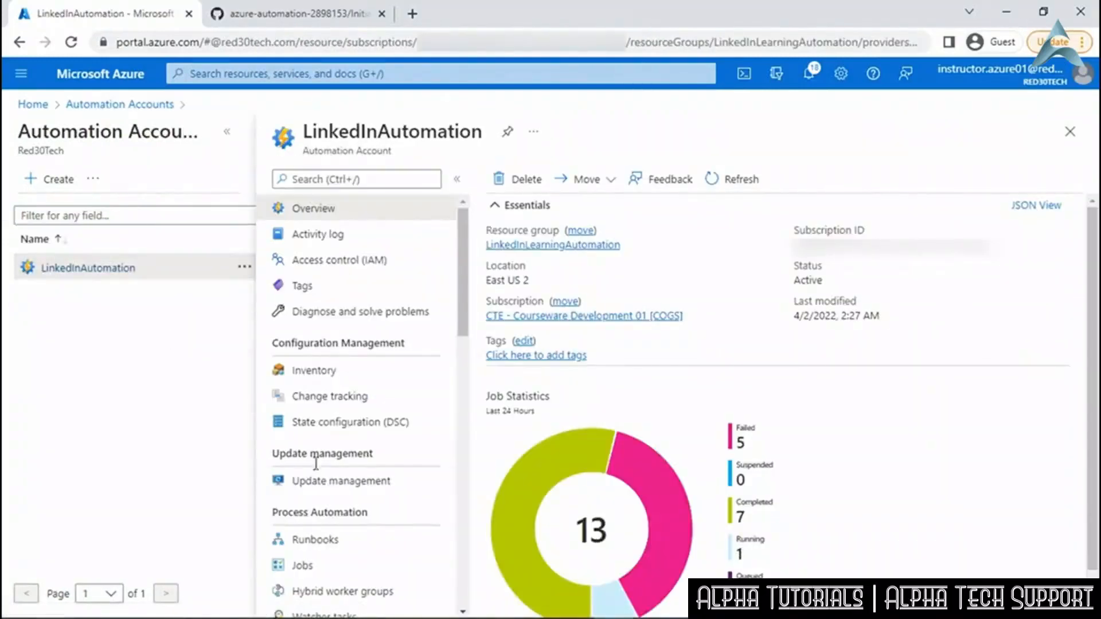
left_click(337, 541)
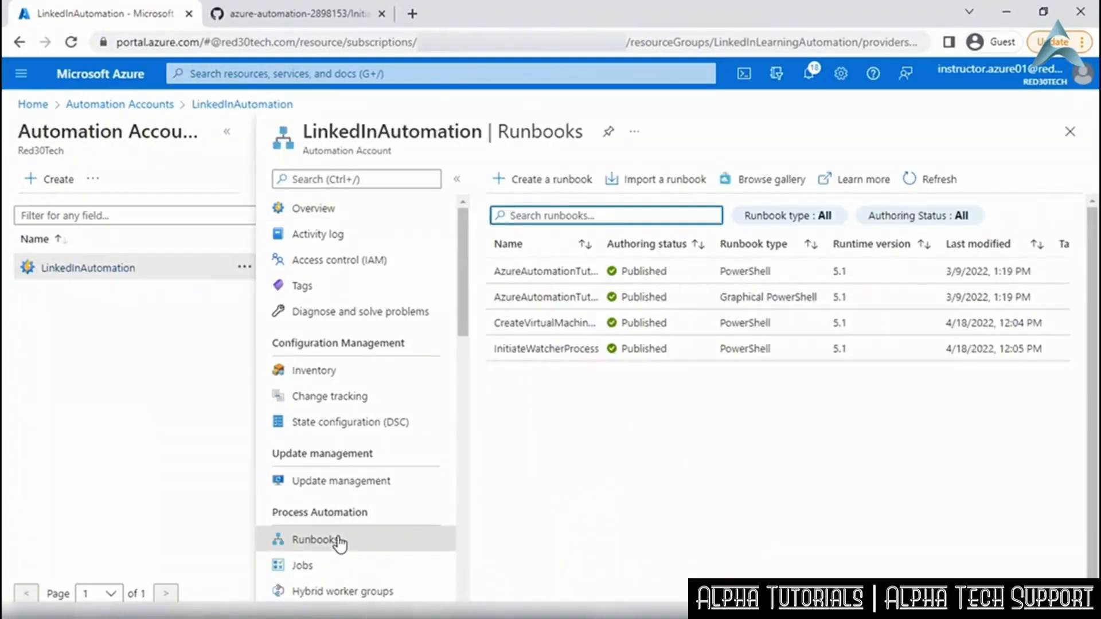
left_click(562, 356)
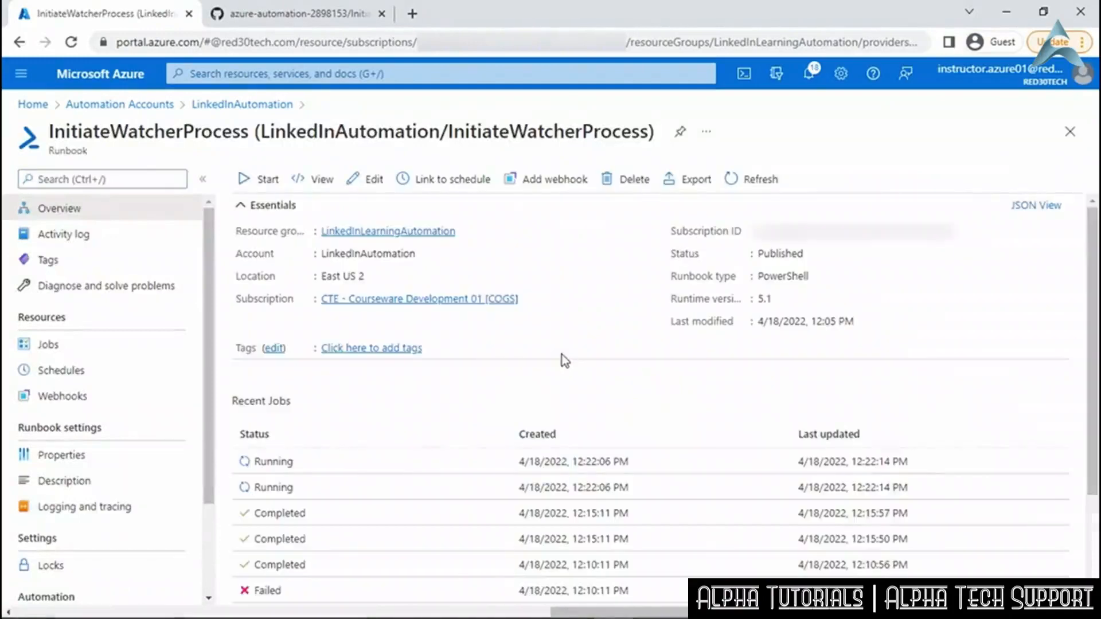
left_click(751, 182)
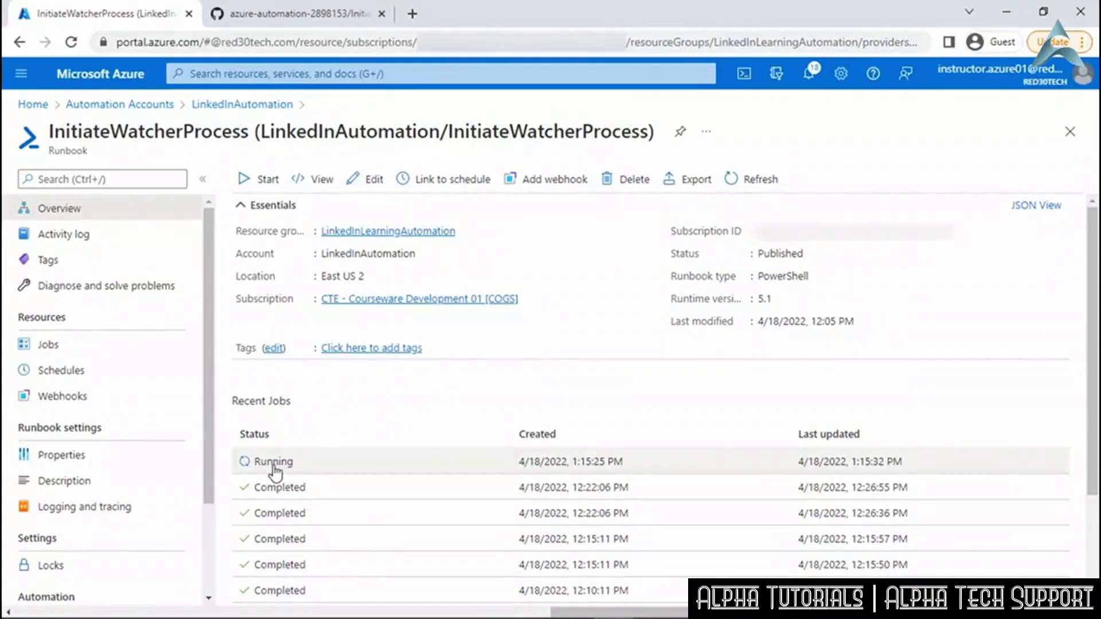
Review the 1:15 PM job's Output, Errors, Warnings, All Logs and Exception tabs.
left_click(318, 462)
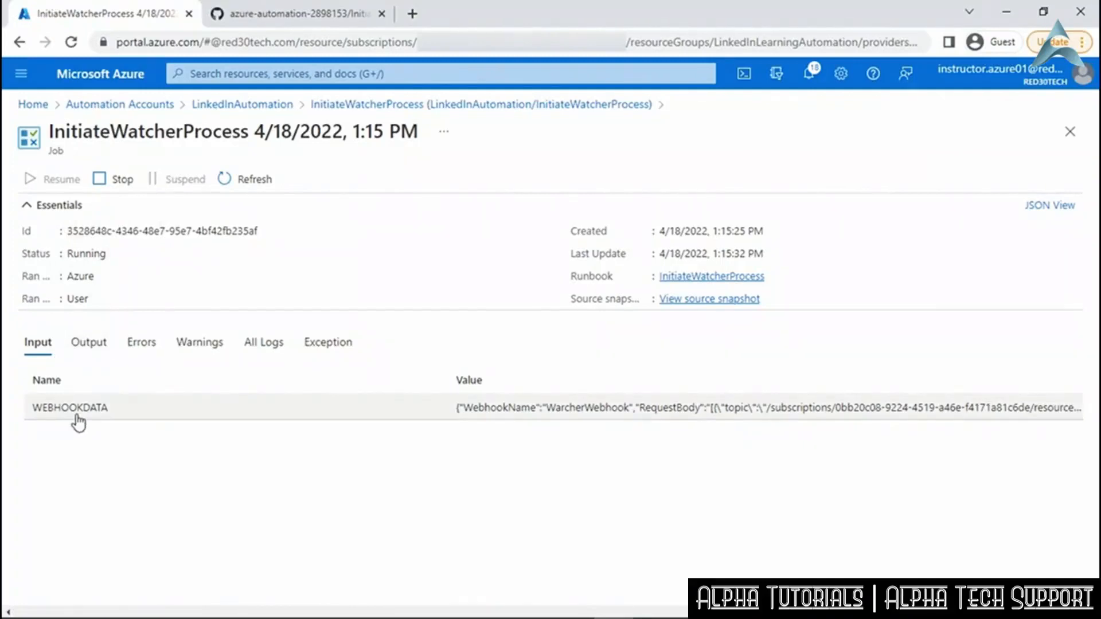
left_click(95, 351)
left_click(151, 353)
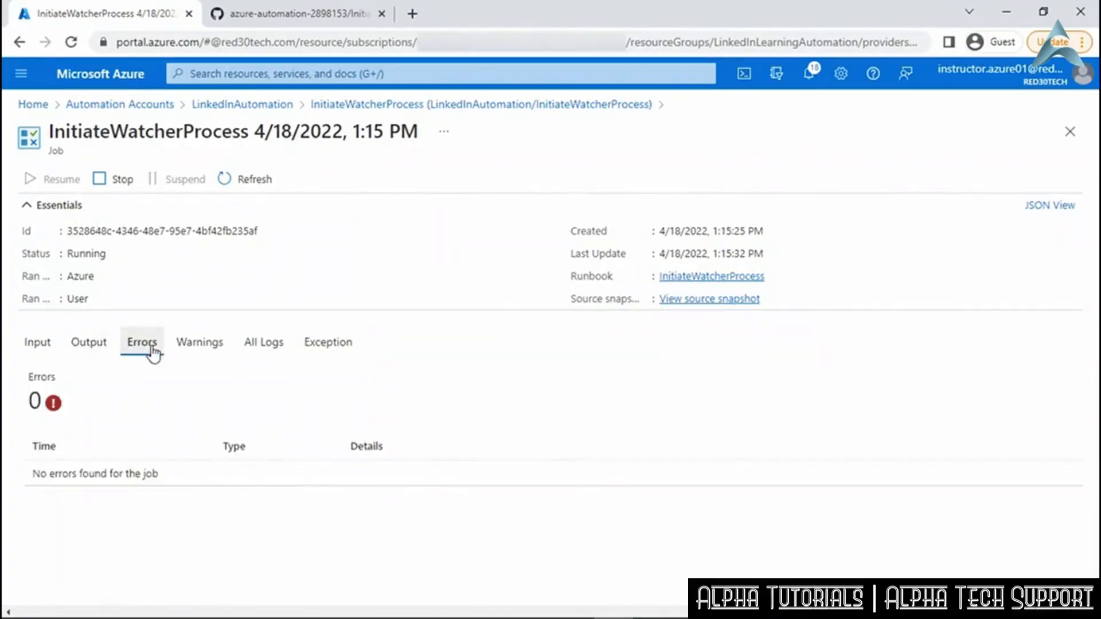
left_click(200, 347)
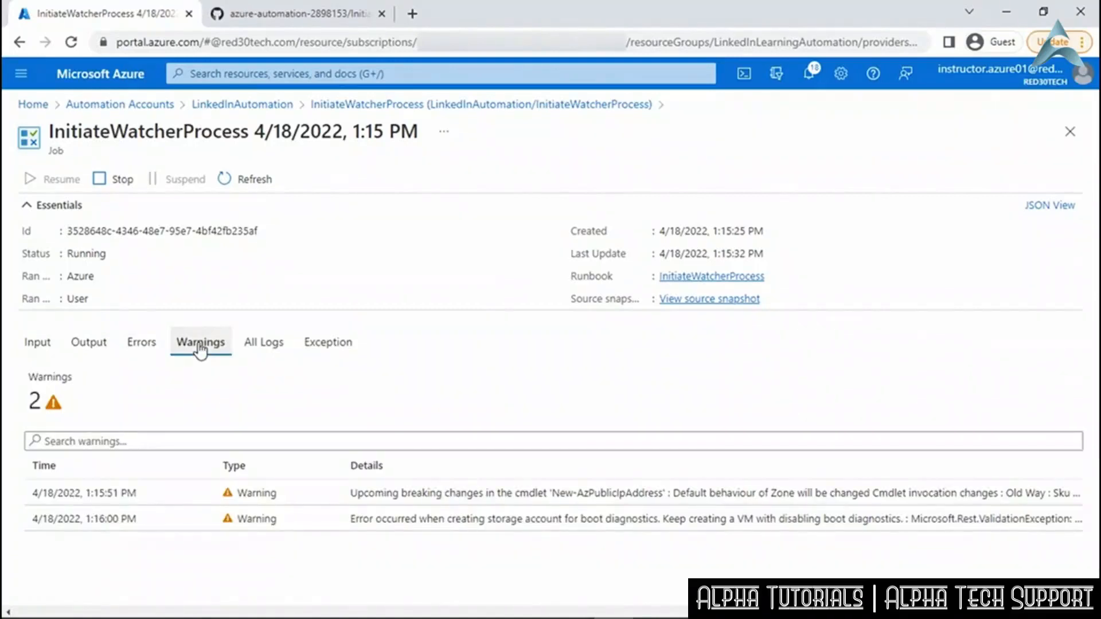
left_click(258, 347)
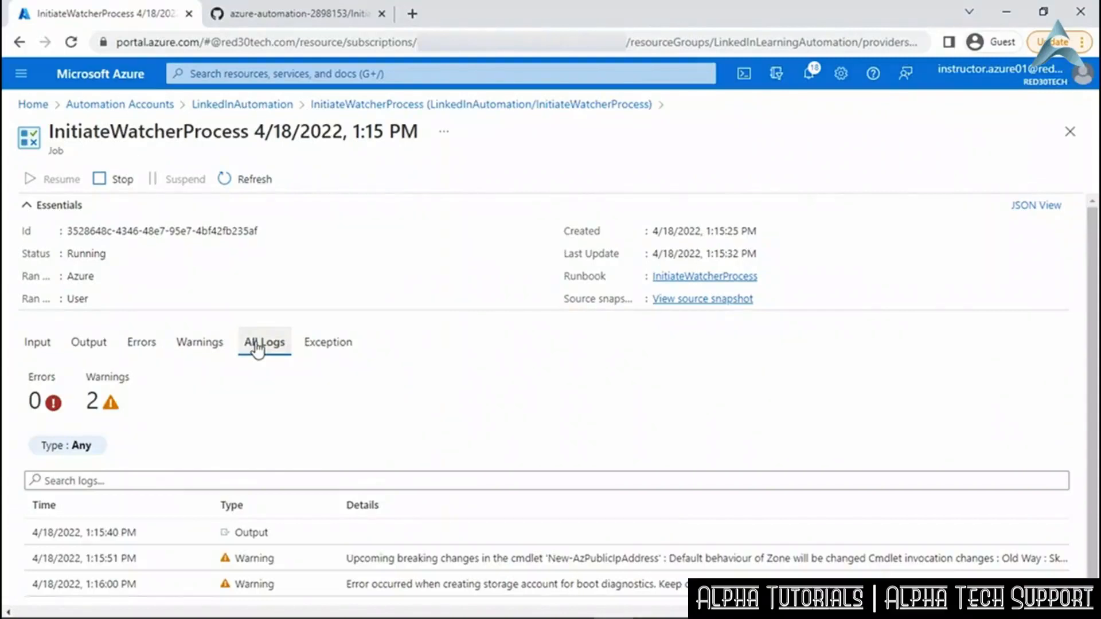
left_click(344, 349)
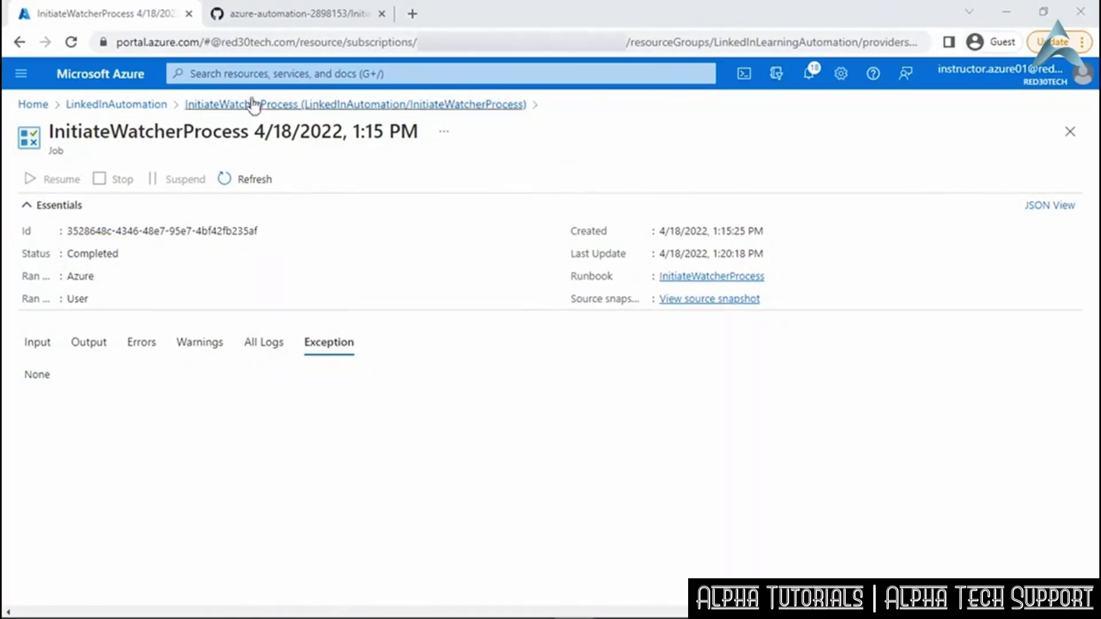
left_click(245, 73)
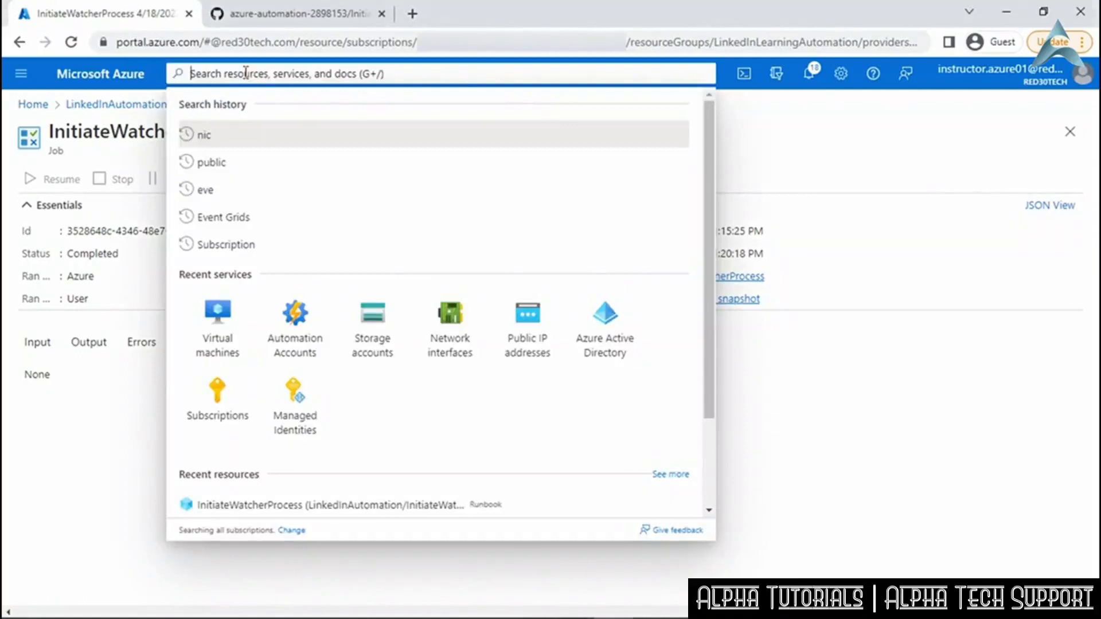
Check VM2_Windows's networking in the Virtual machines list, then open VM1_Windows.
left_click(231, 324)
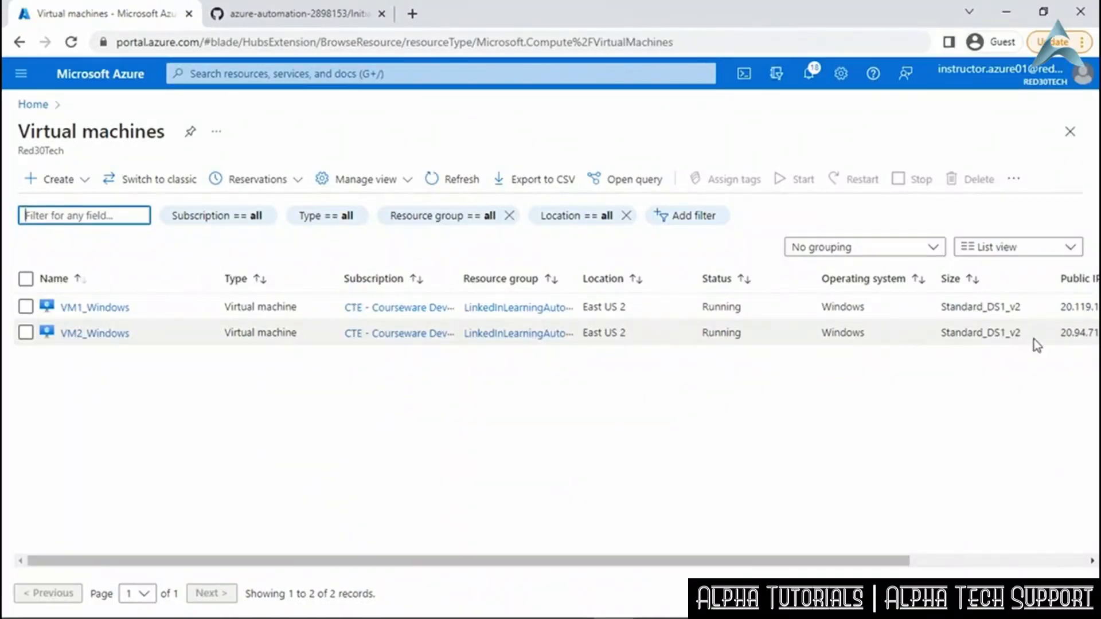
left_click(96, 334)
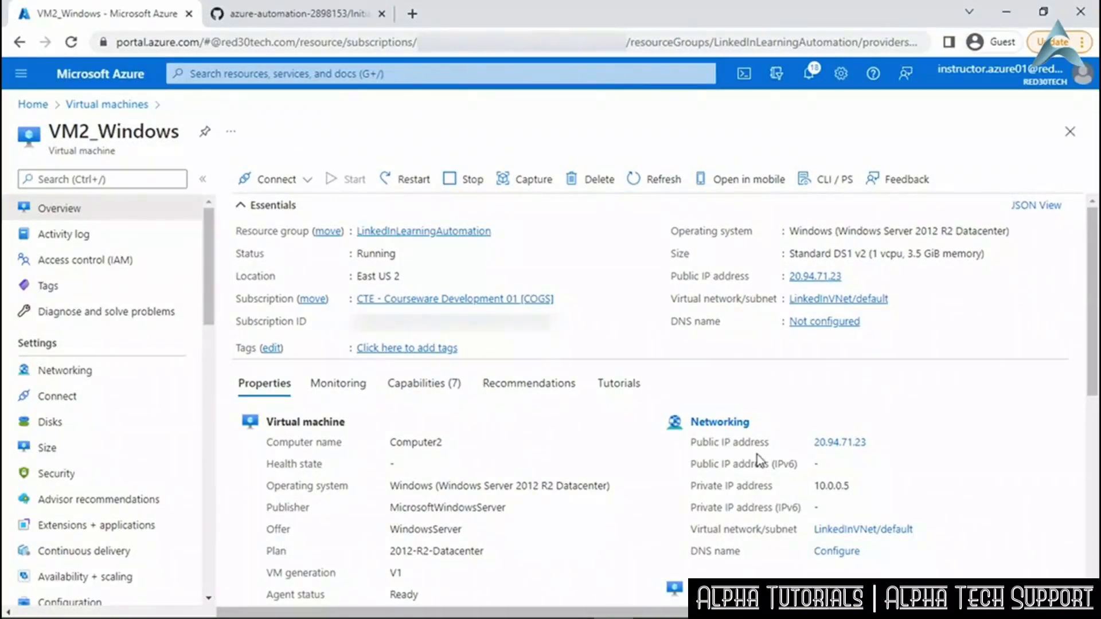
left_click(69, 373)
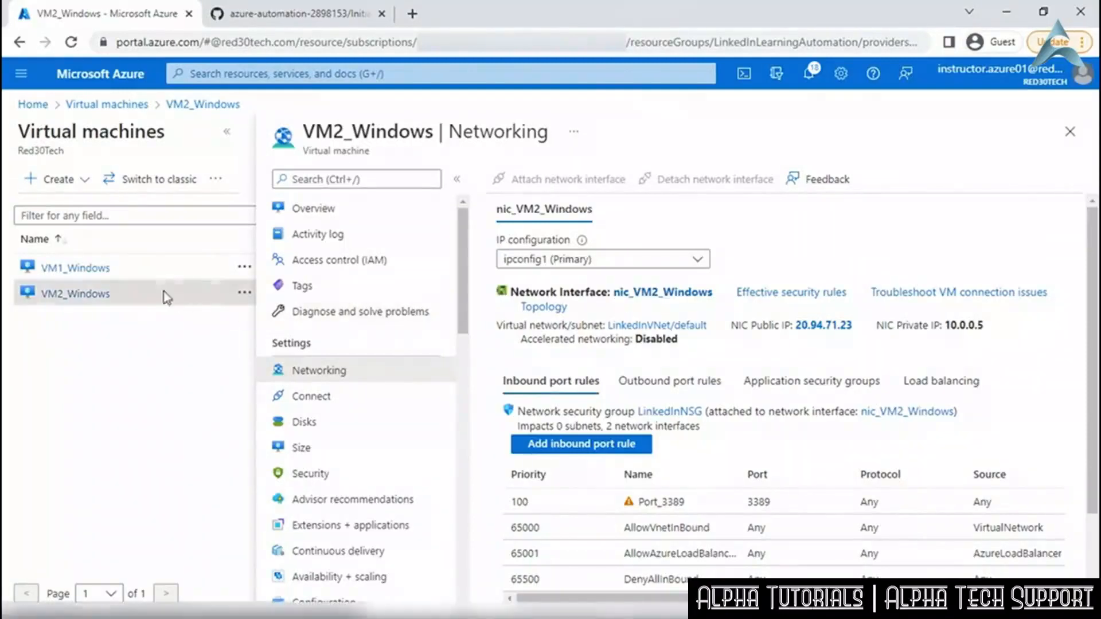
left_click(95, 271)
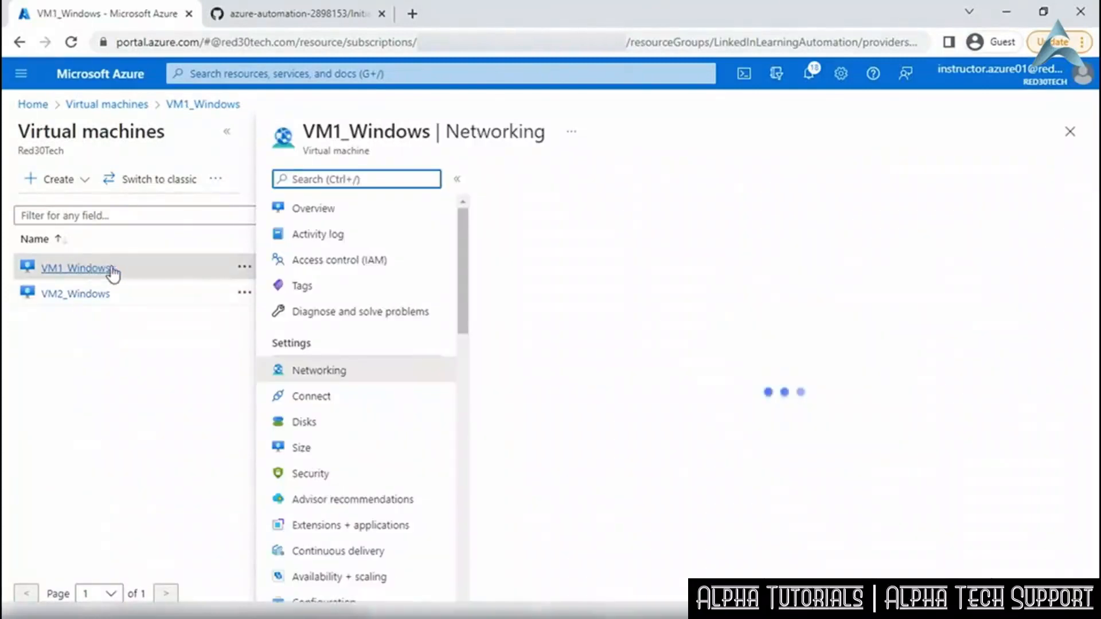
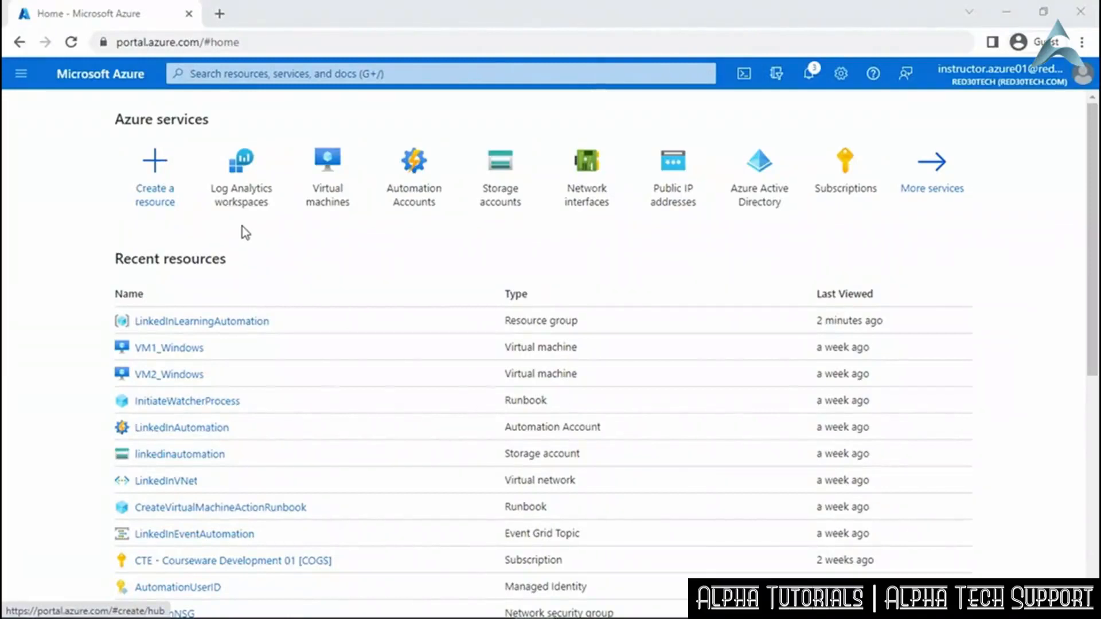
Open the portal navigation menu from the Azure home page.
mouse_move(262, 183)
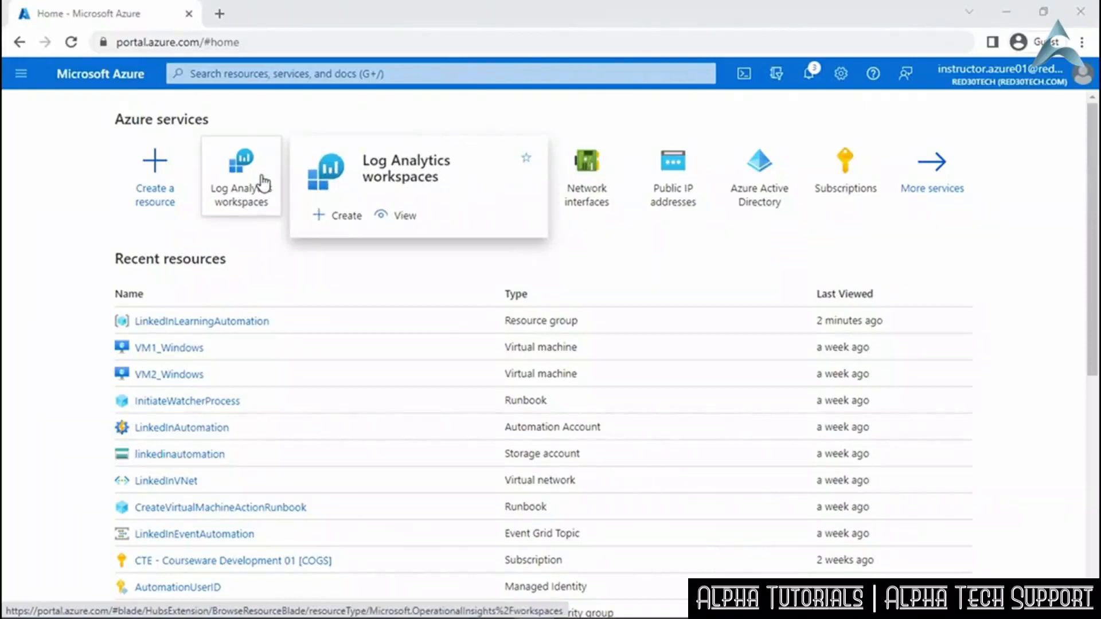
left_click(21, 75)
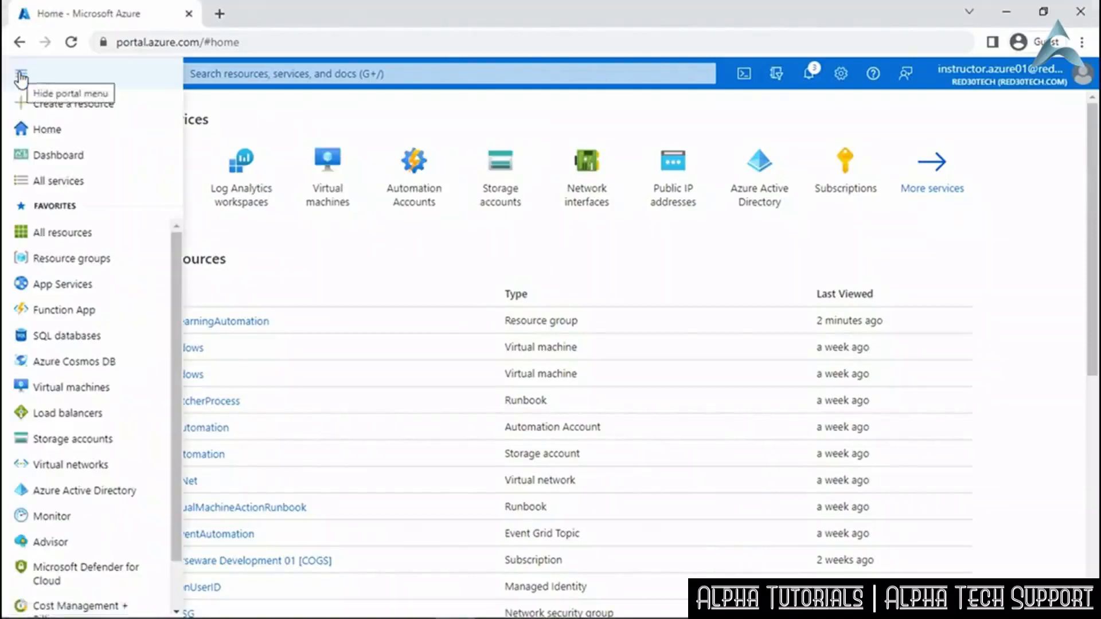
Filter All services for 'Log Analytics' and open Log Analytics workspaces.
left_click(50, 179)
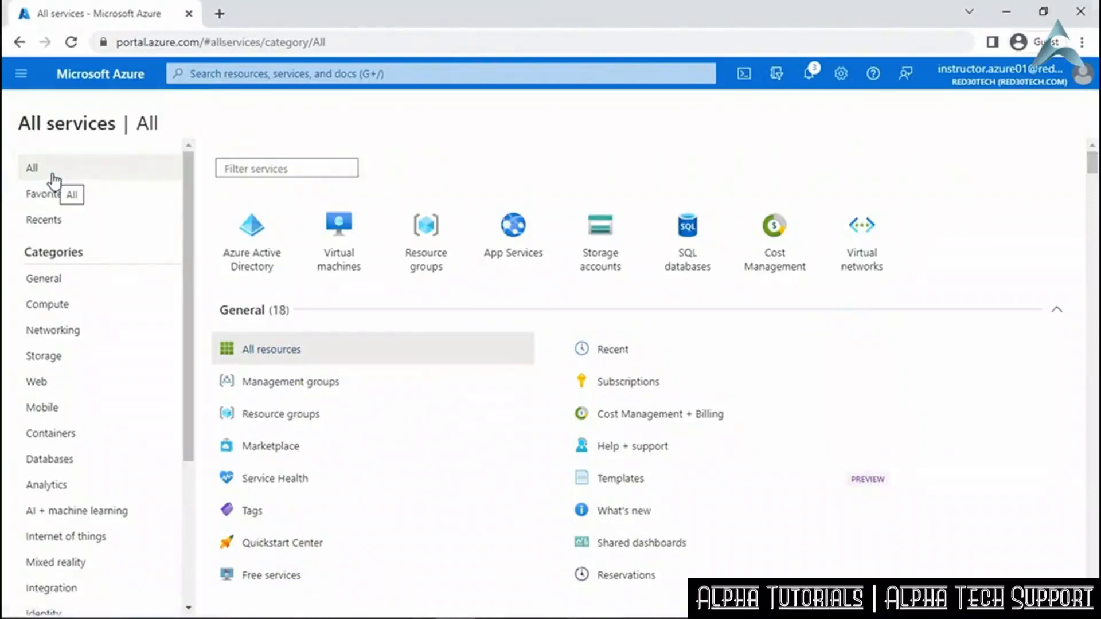
left_click(251, 169)
type("Log")
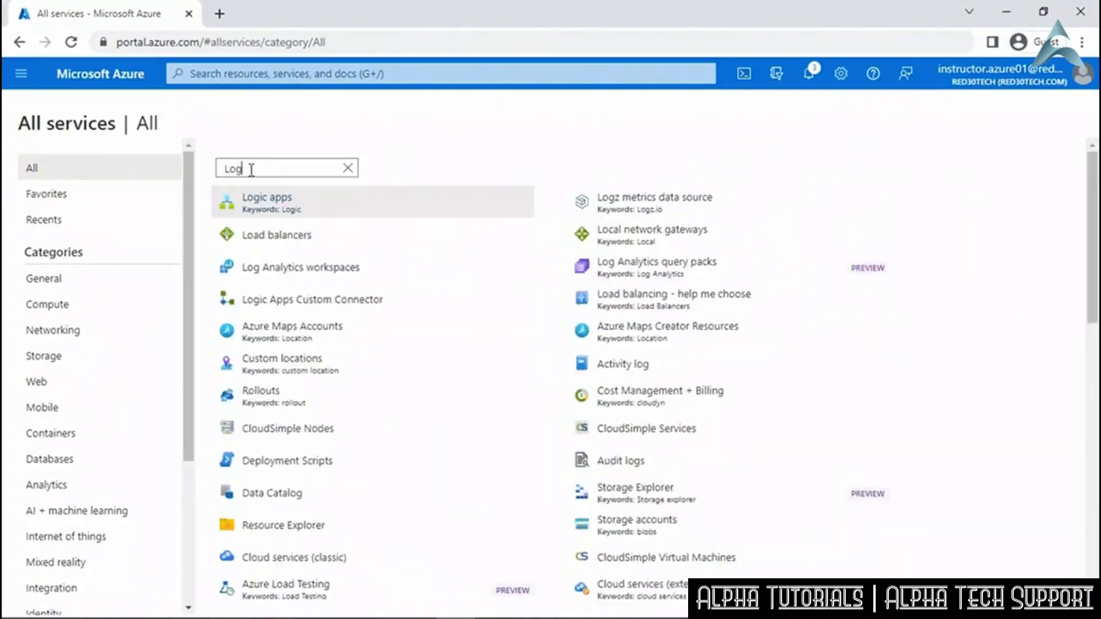
type(" Analy")
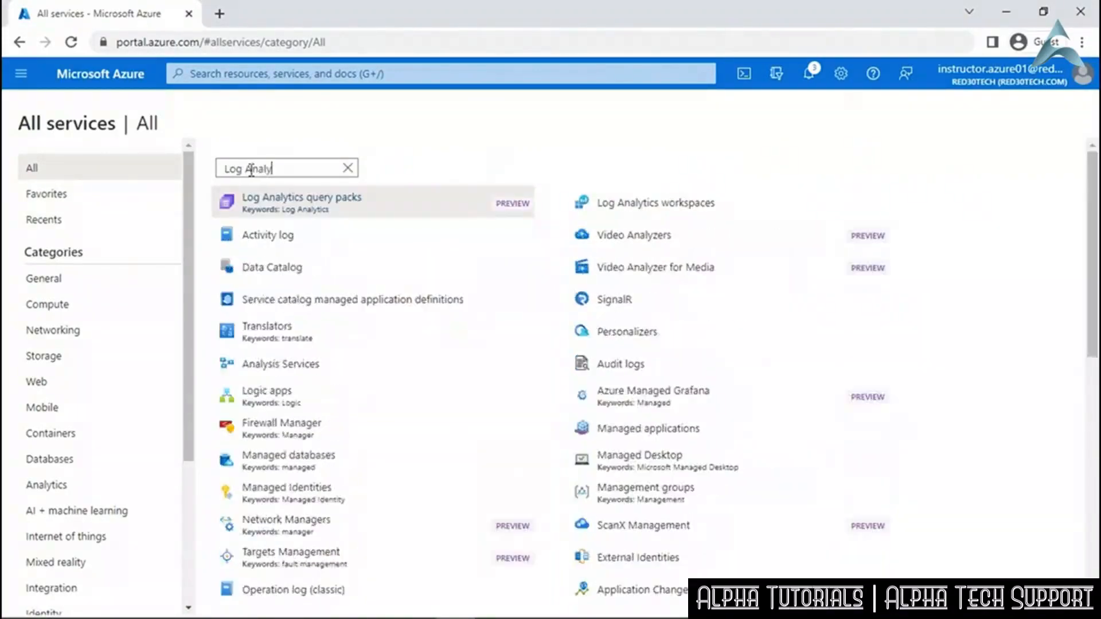
type("tics")
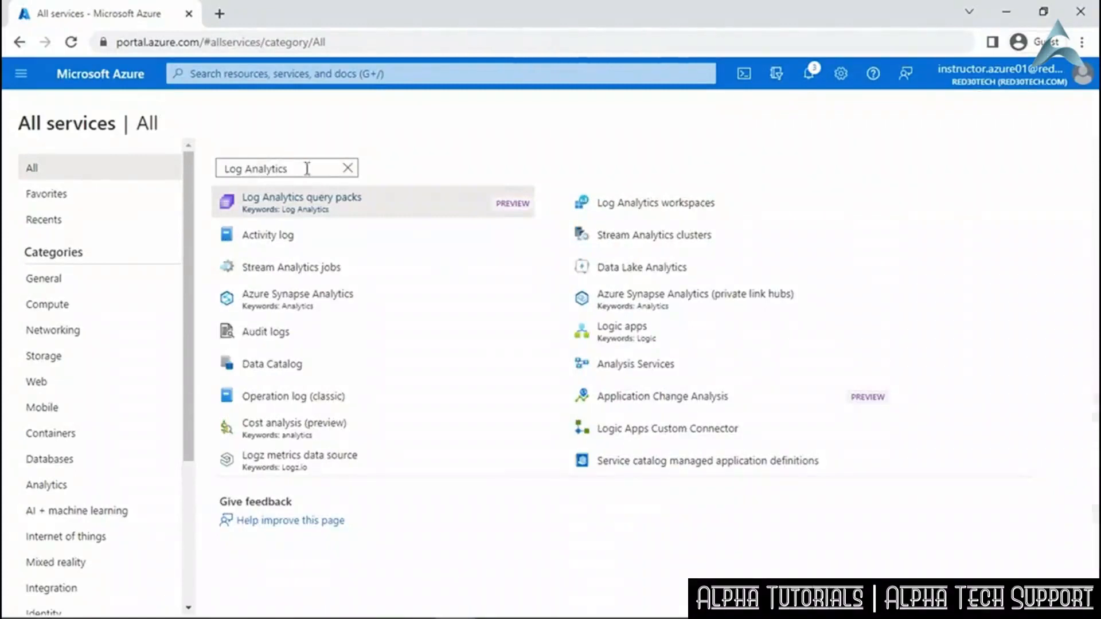
mouse_move(626, 221)
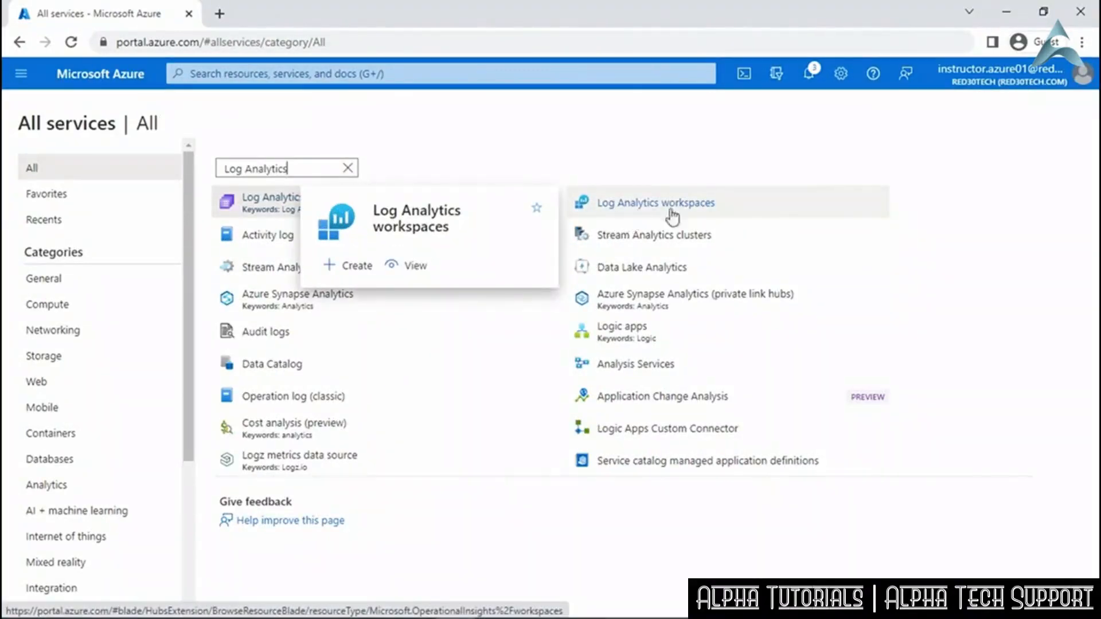
left_click(736, 209)
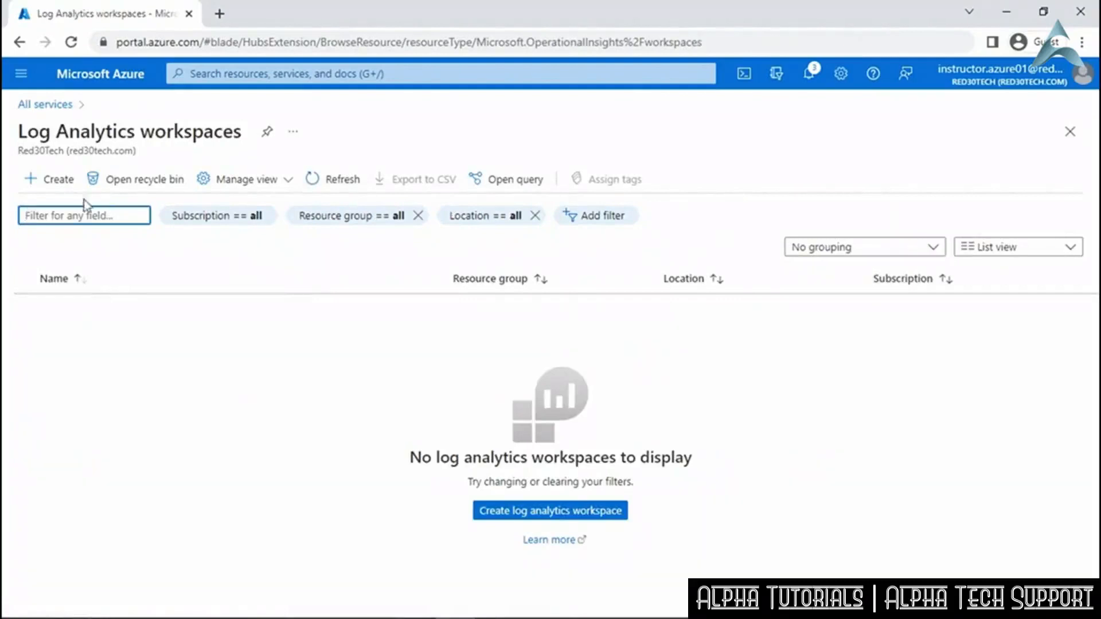
Define workspace LinkedInLAWorkspace in LinkedInLearningAutomation, region East US, and run Review + Create.
left_click(55, 181)
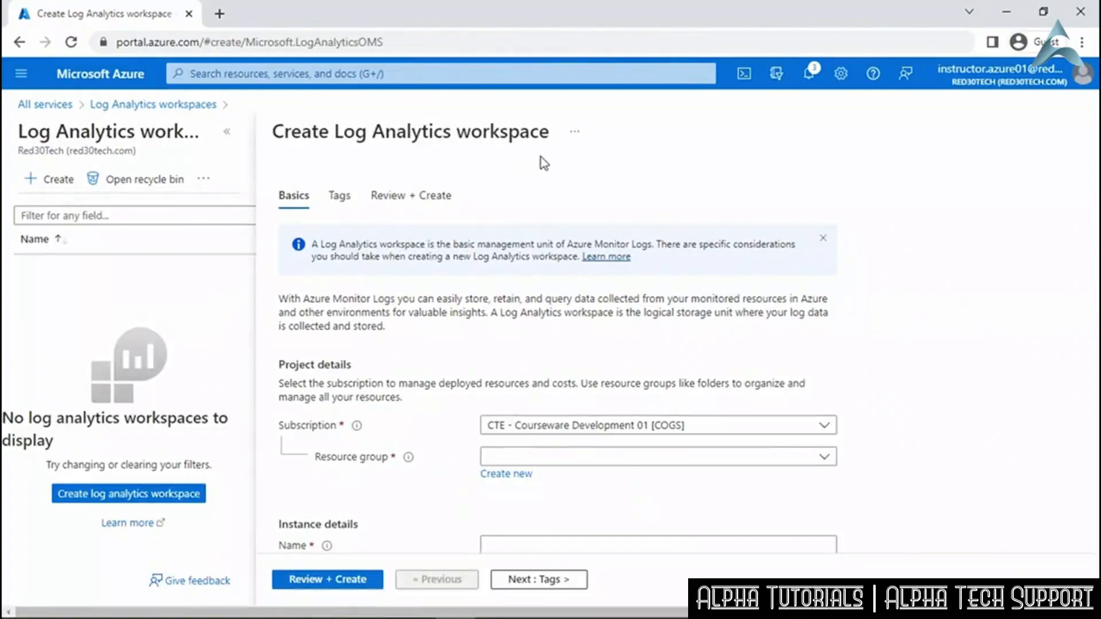
scroll(854, 459, "down", 1)
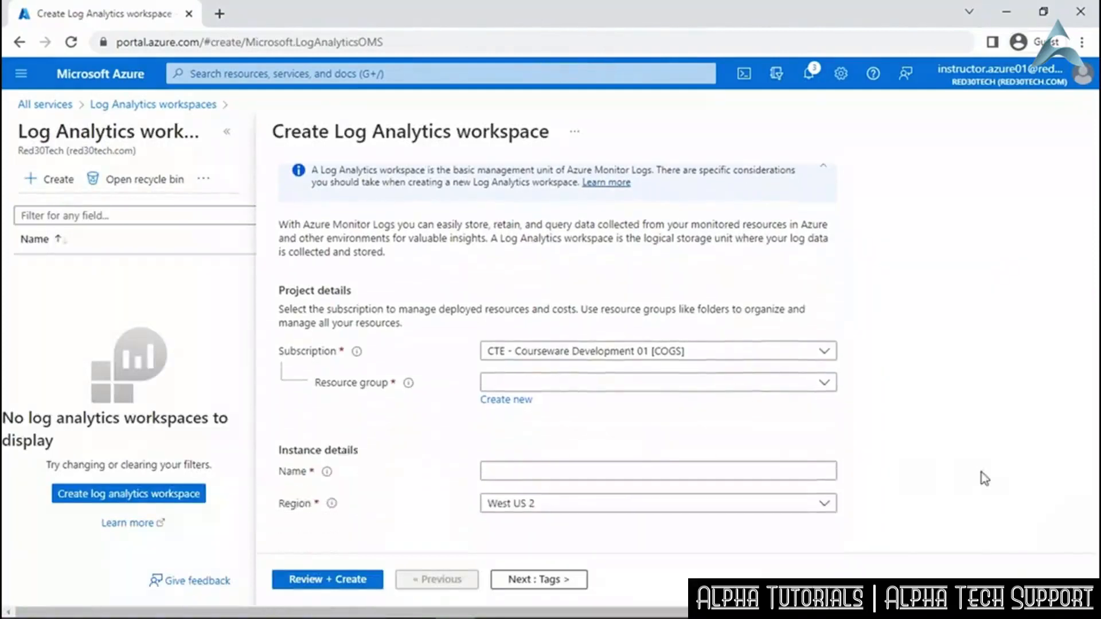
left_click(826, 383)
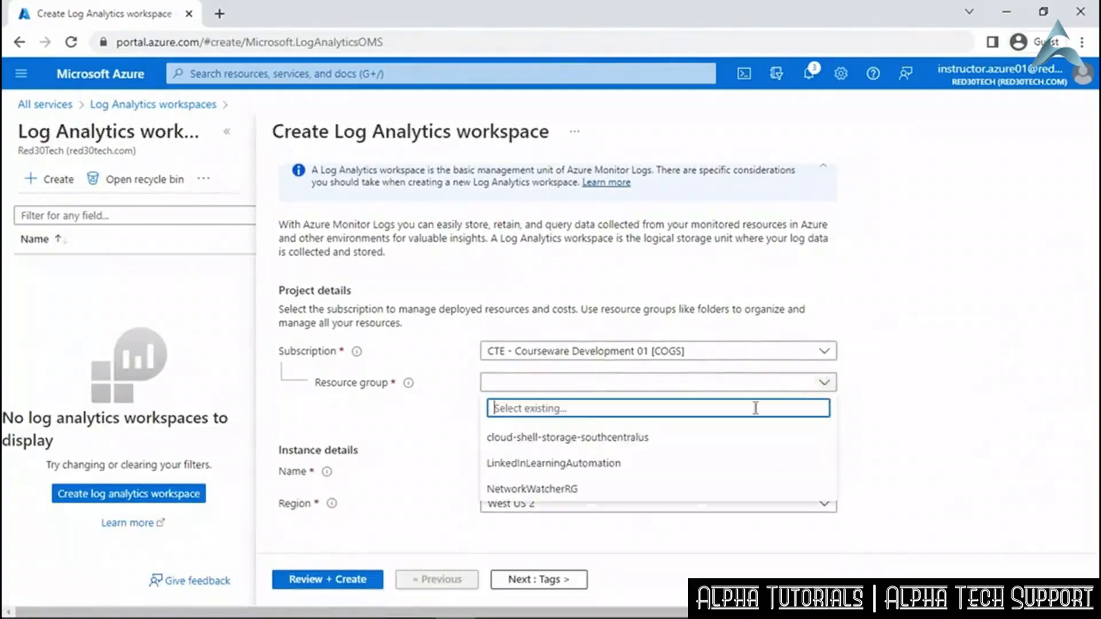
left_click(617, 461)
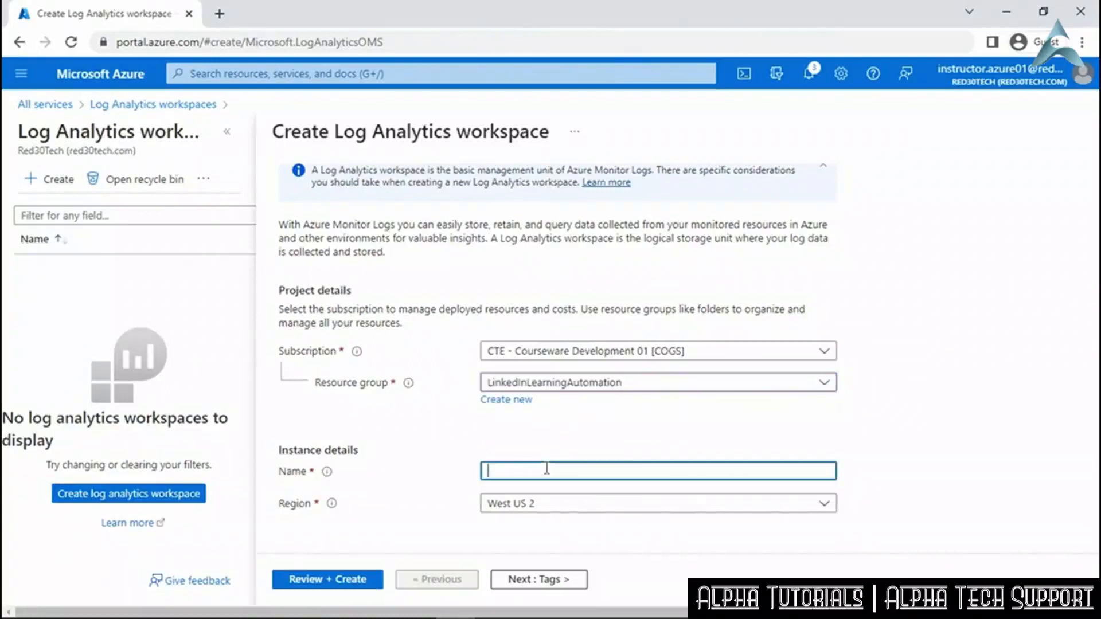
right_click(548, 467)
left_click(617, 360)
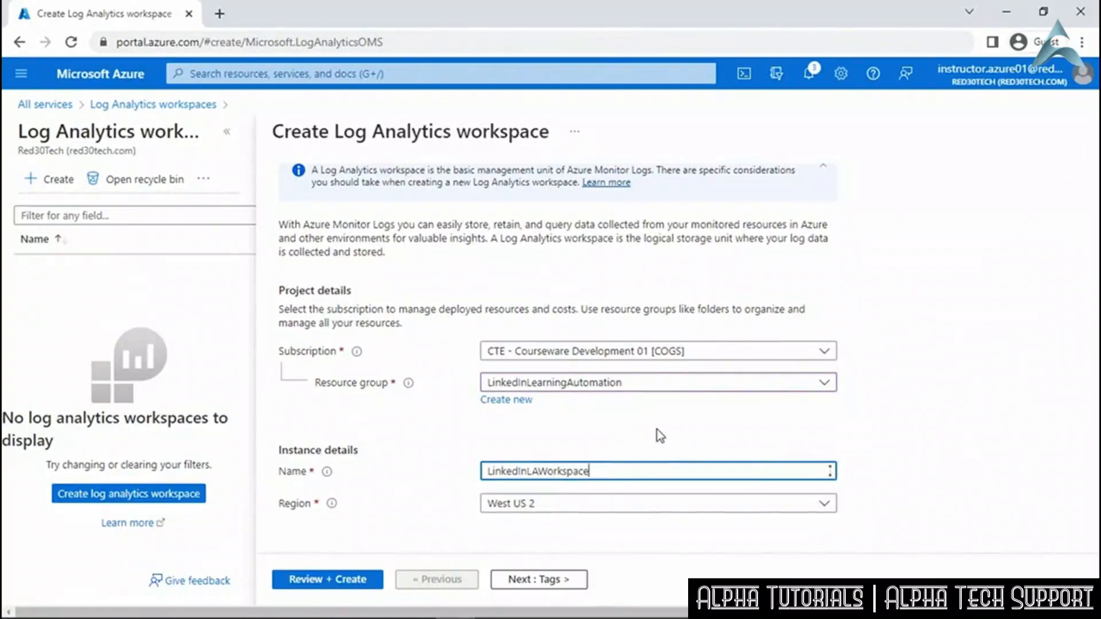
left_click(597, 507)
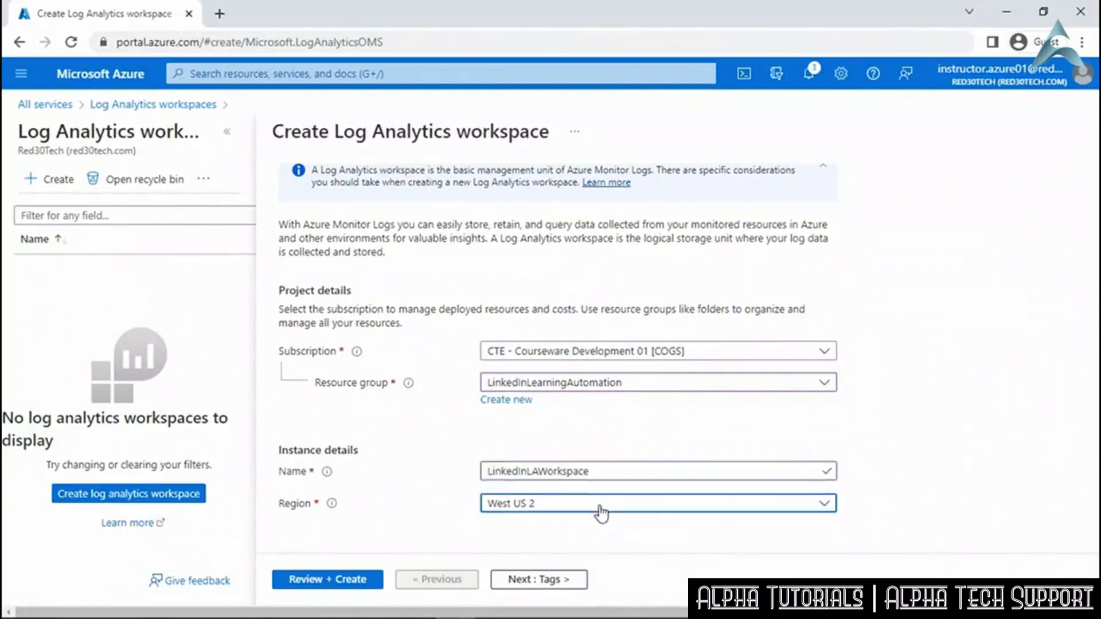
scroll(562, 434, "up", 5)
scroll(562, 435, "up", 8)
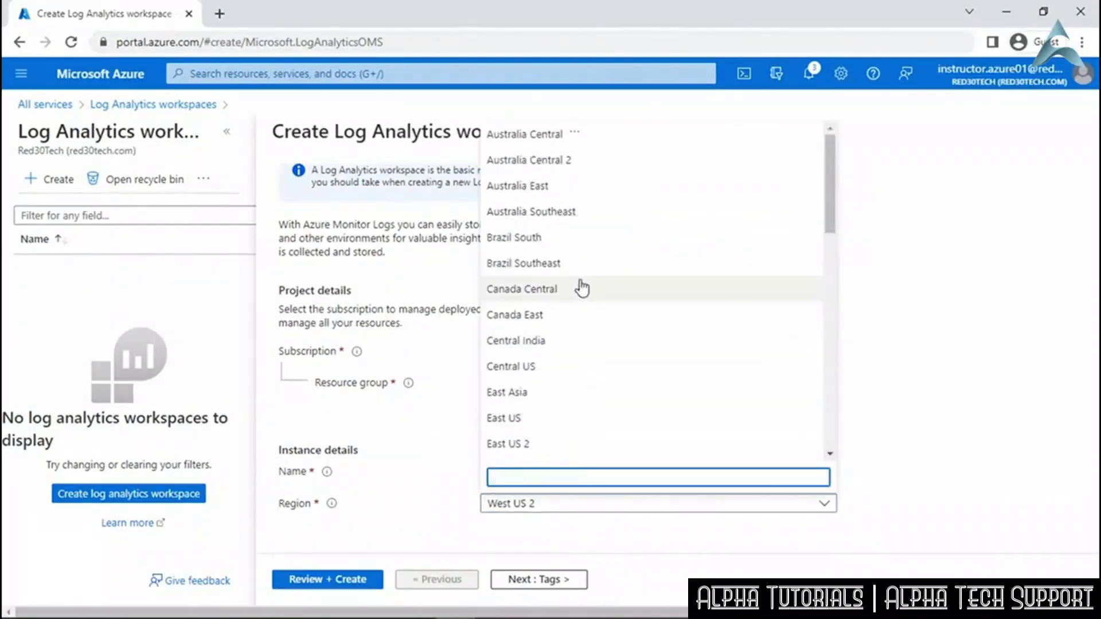
left_click(568, 418)
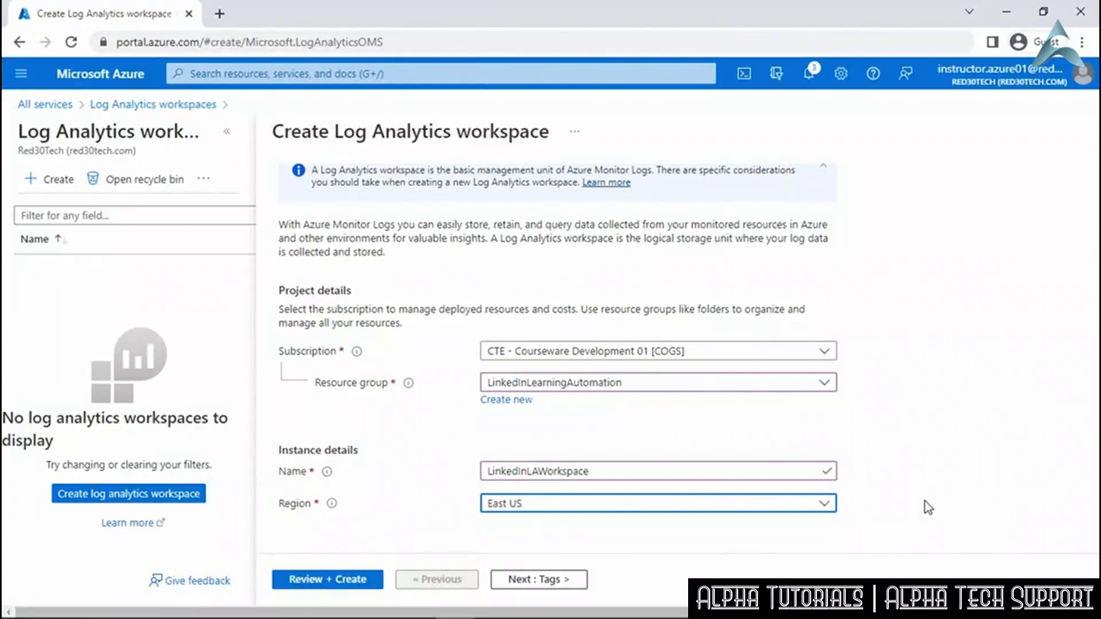
left_click(343, 579)
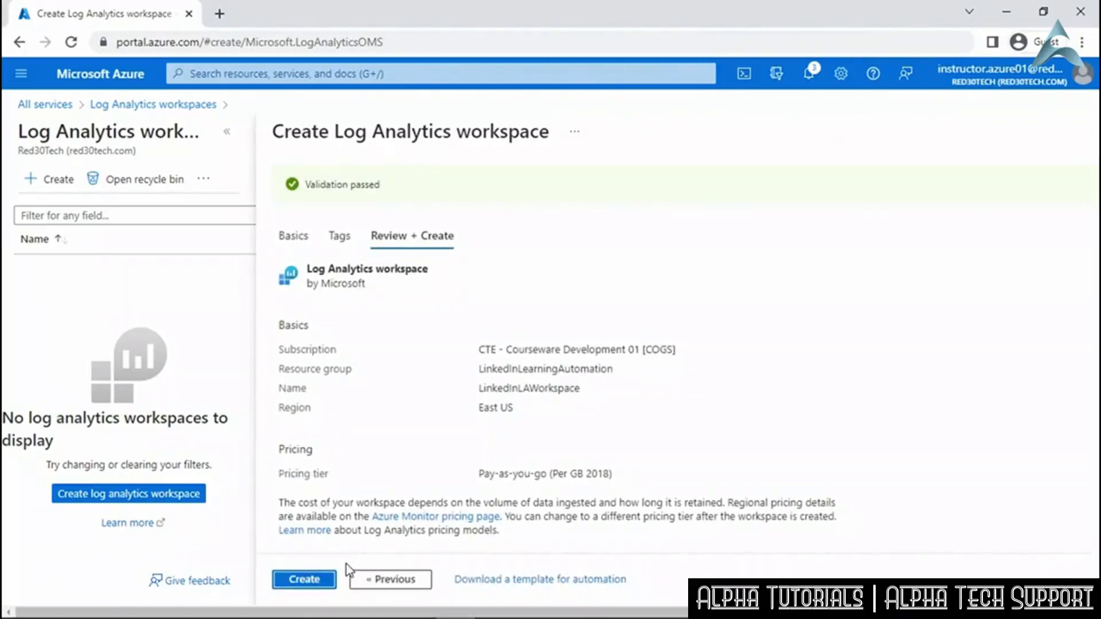
Create the reviewed LinkedInLAWorkspace workspace and wait for the deployment to complete.
left_click(306, 582)
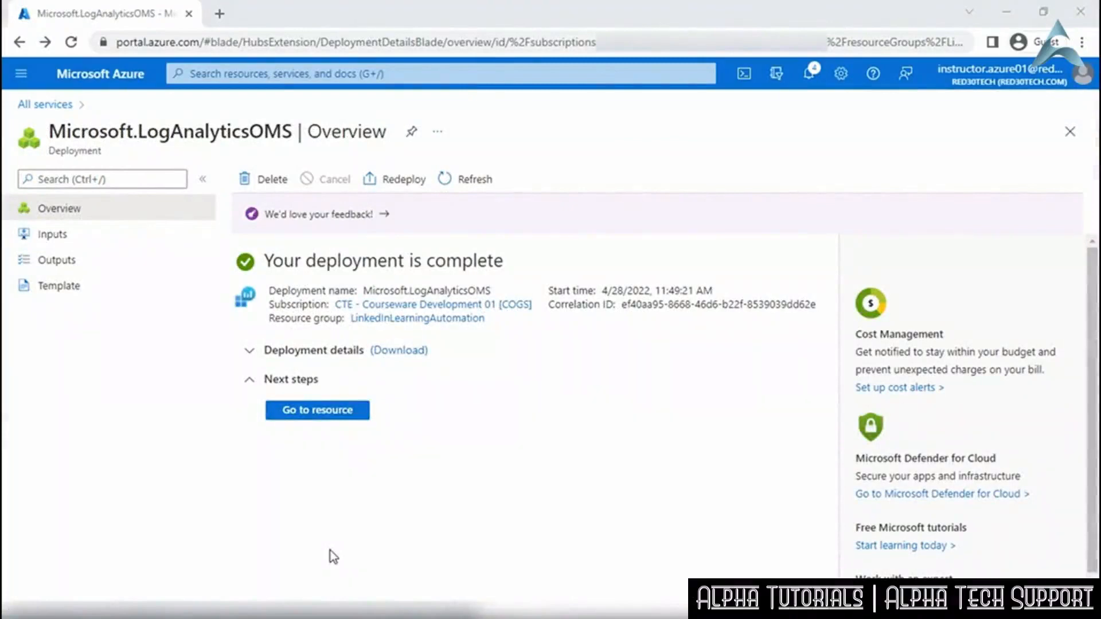
Go to LinkedInLAWorkspace's Agents management, check Linux servers, then return to Windows servers.
left_click(316, 412)
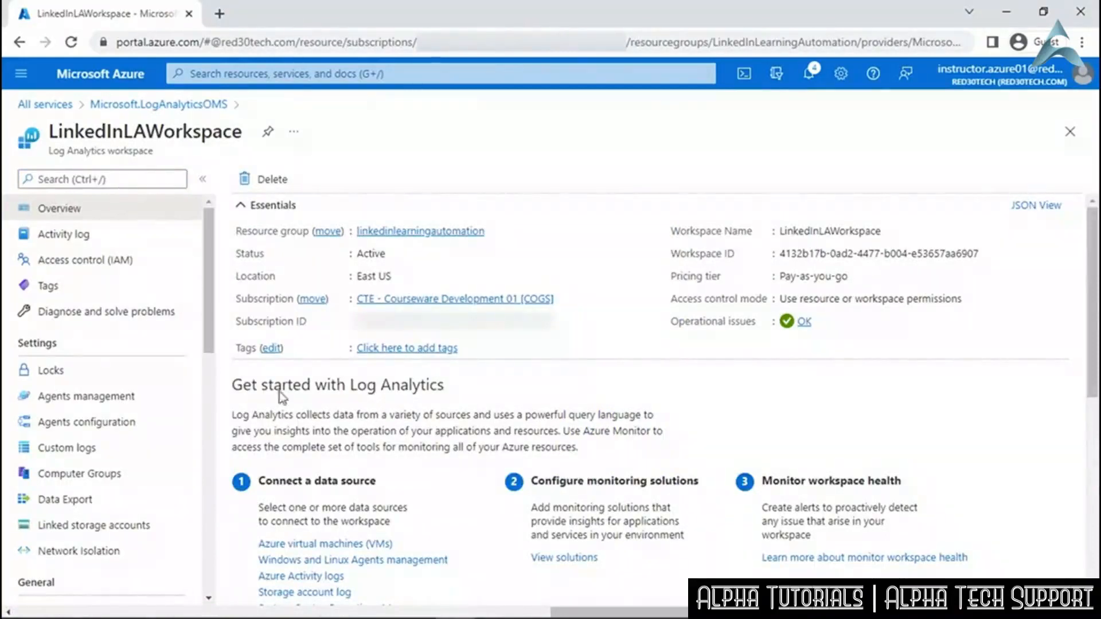
left_click_drag(210, 353, 209, 397)
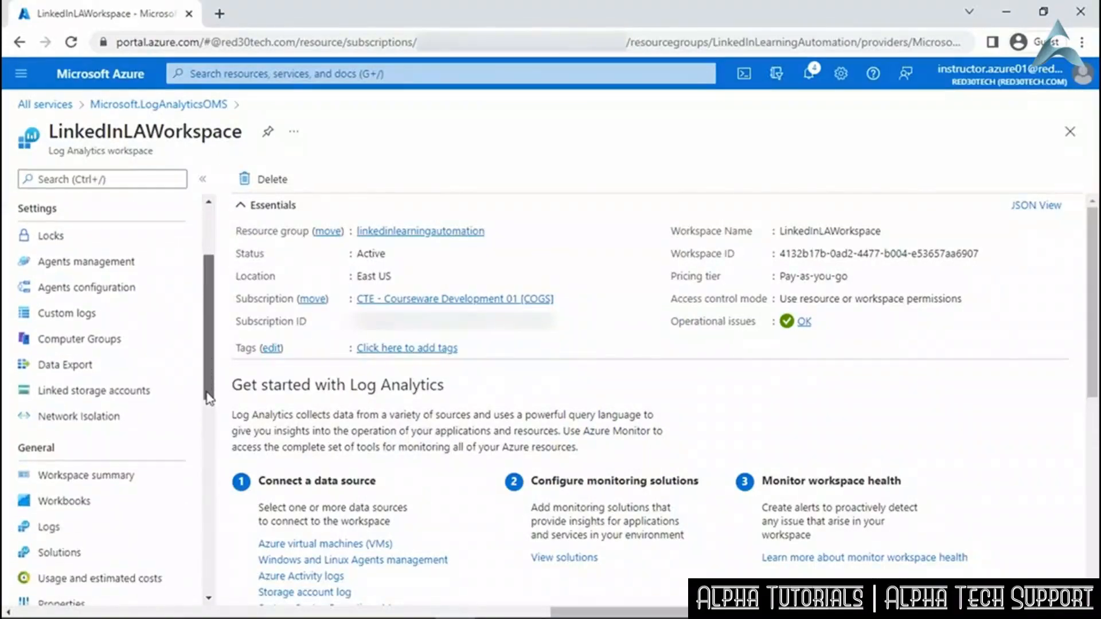
left_click(167, 263)
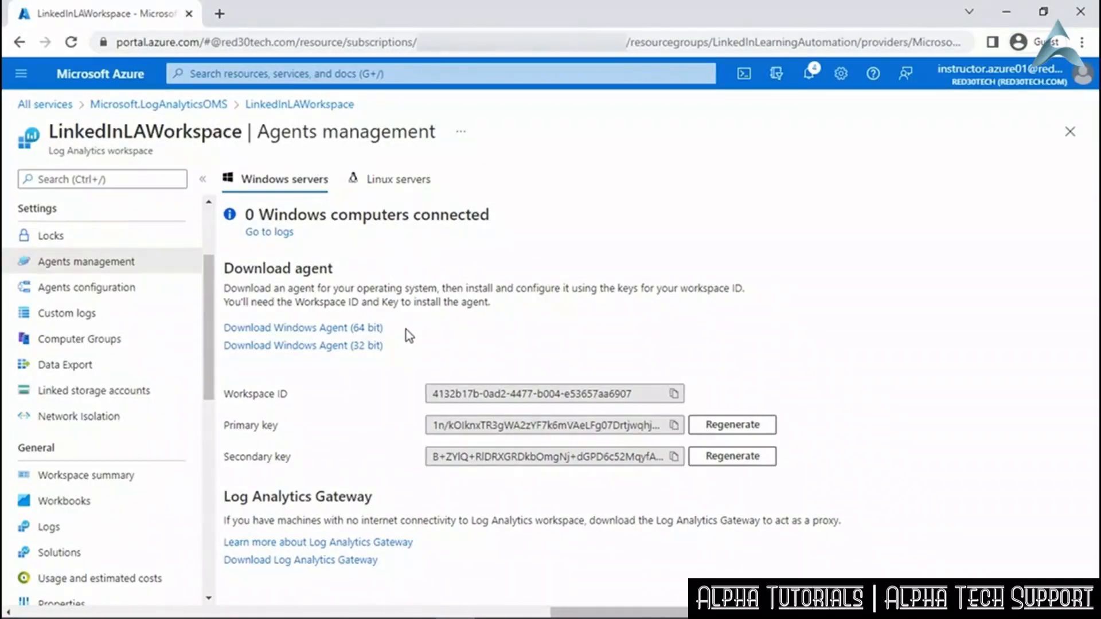
left_click(396, 179)
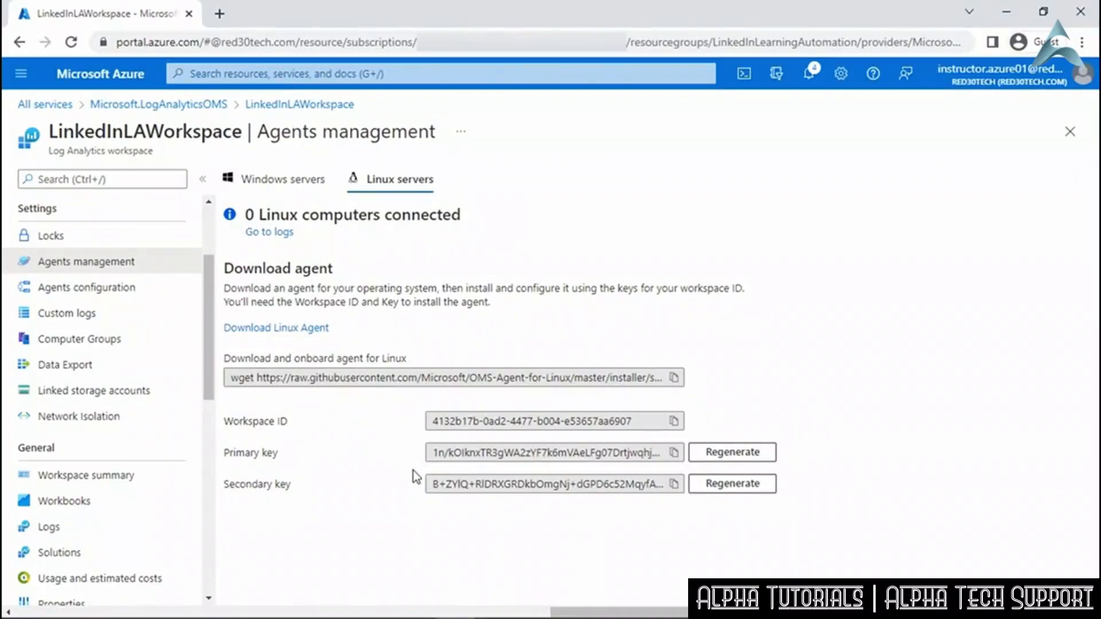
left_click(289, 180)
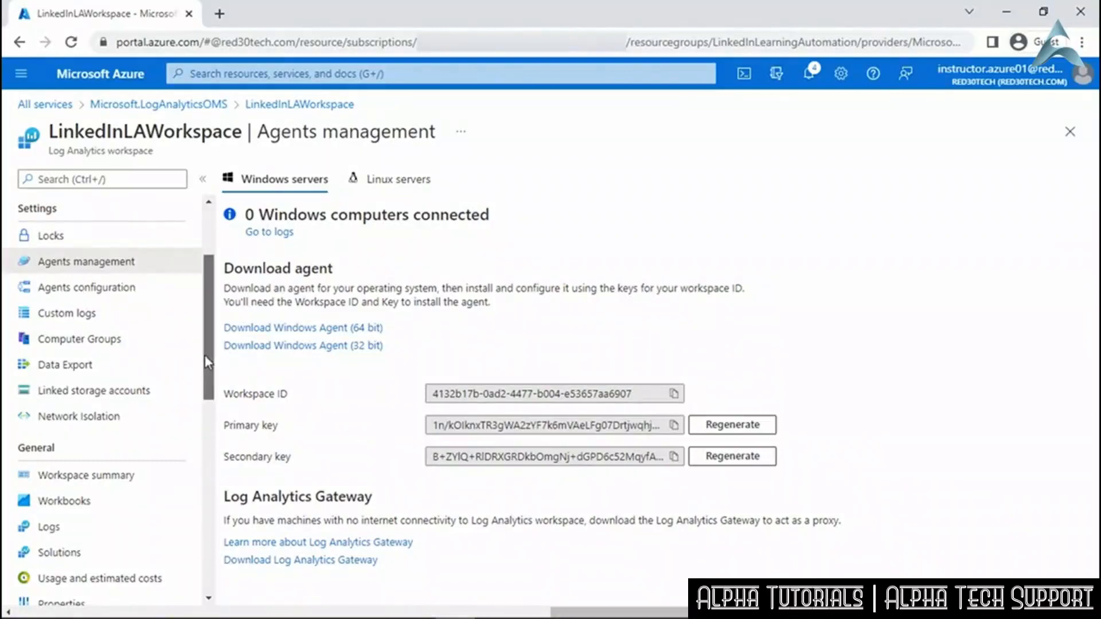
left_click_drag(205, 356, 212, 399)
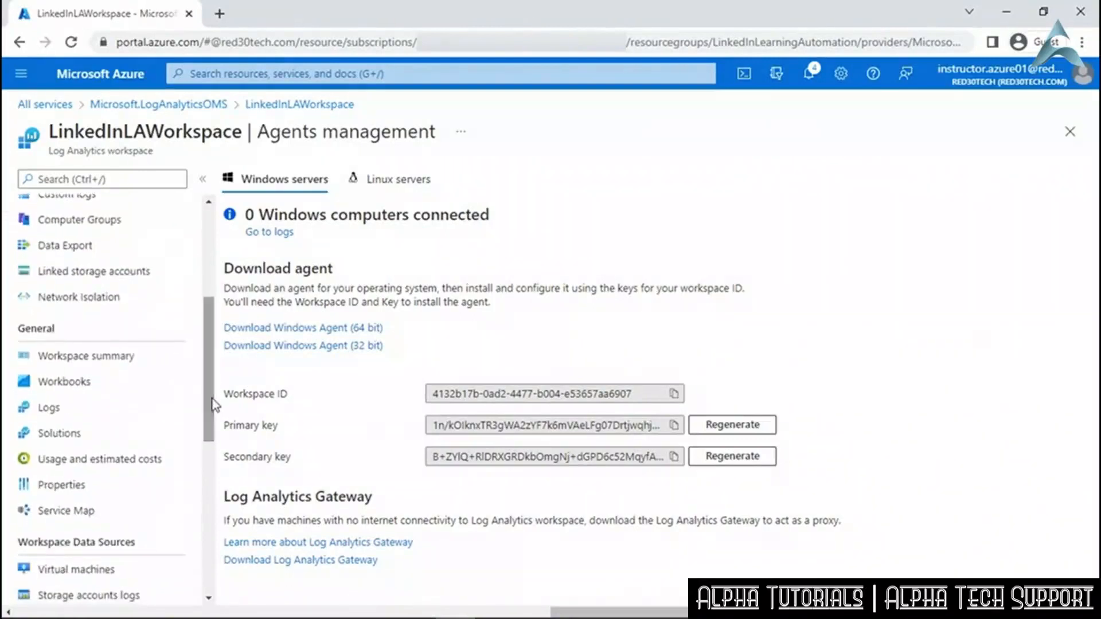
Visit Computer Groups, then open the Virtual machines data source listing VM1_Windows and VM2_Windows.
left_click(149, 232)
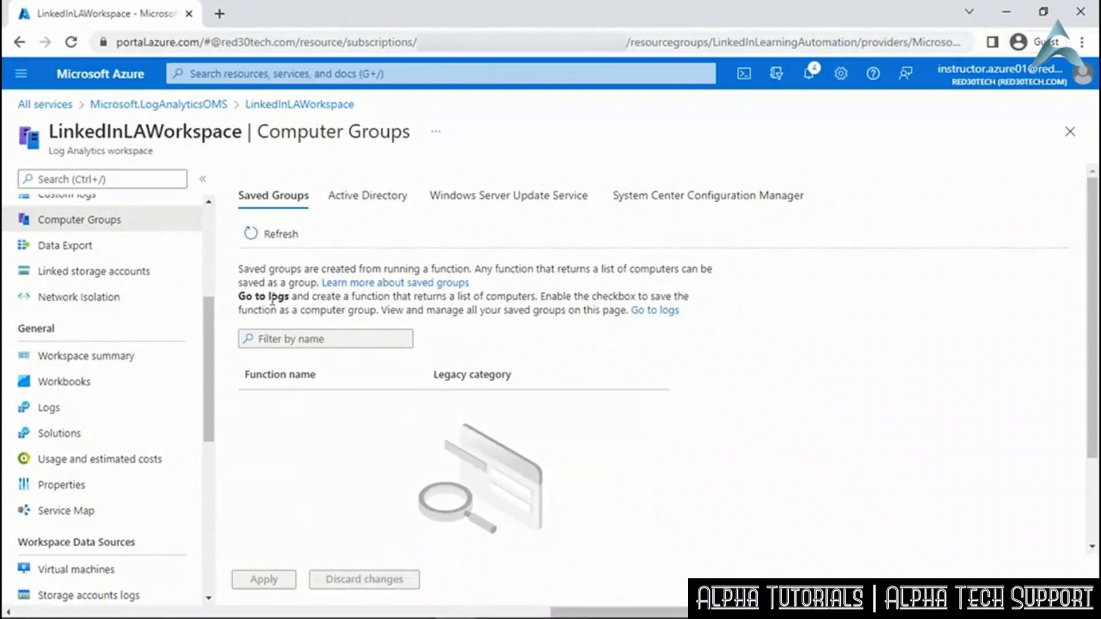
left_click_drag(210, 345, 206, 484)
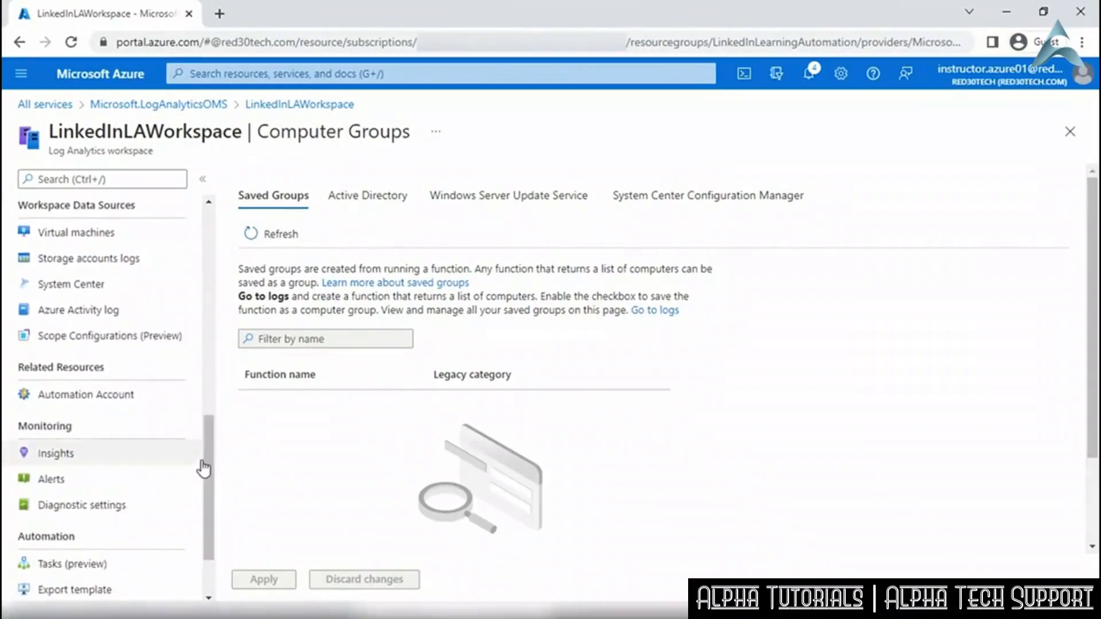
left_click(154, 235)
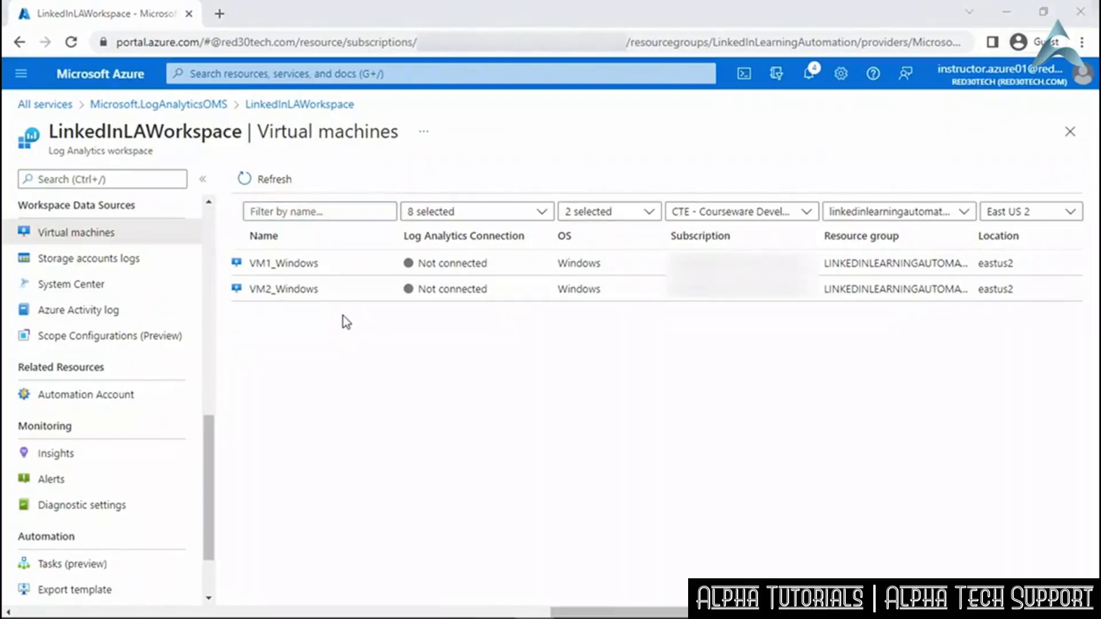
Open the workspace's related Automation Account, then return to the Azure home page.
left_click(159, 395)
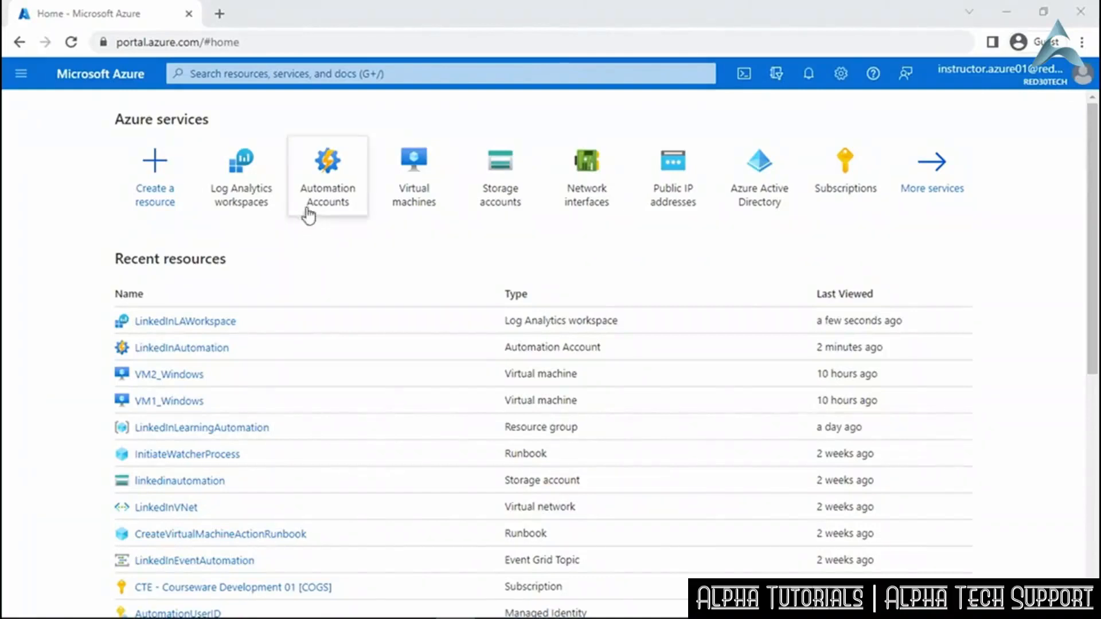
Open Automation Accounts, select LinkedInAutomation, and go to its Update management page.
left_click(333, 185)
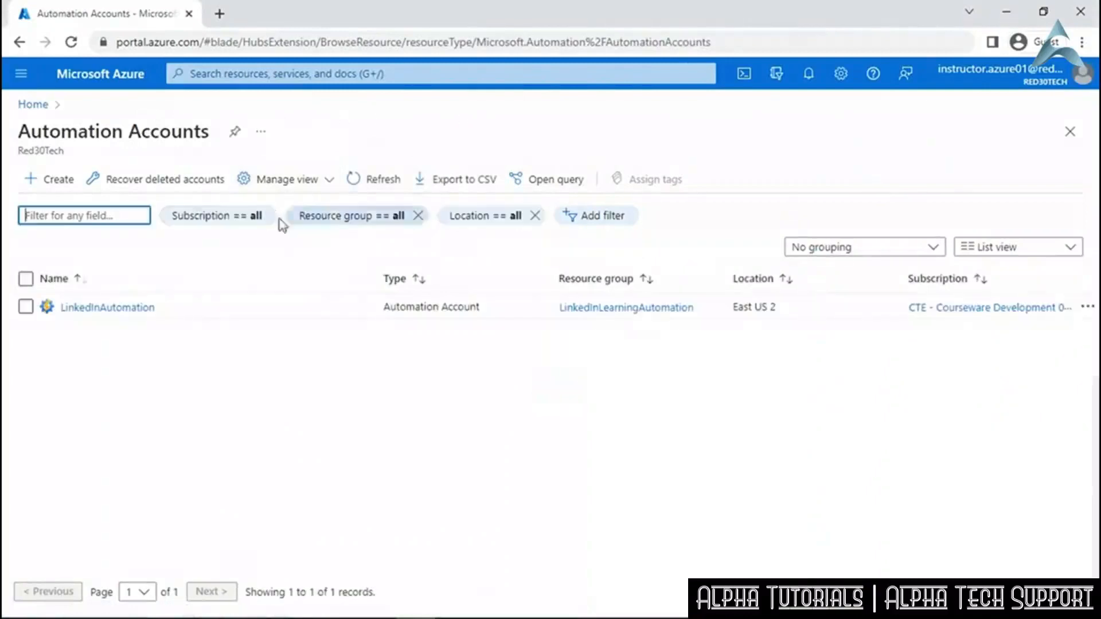
left_click(150, 308)
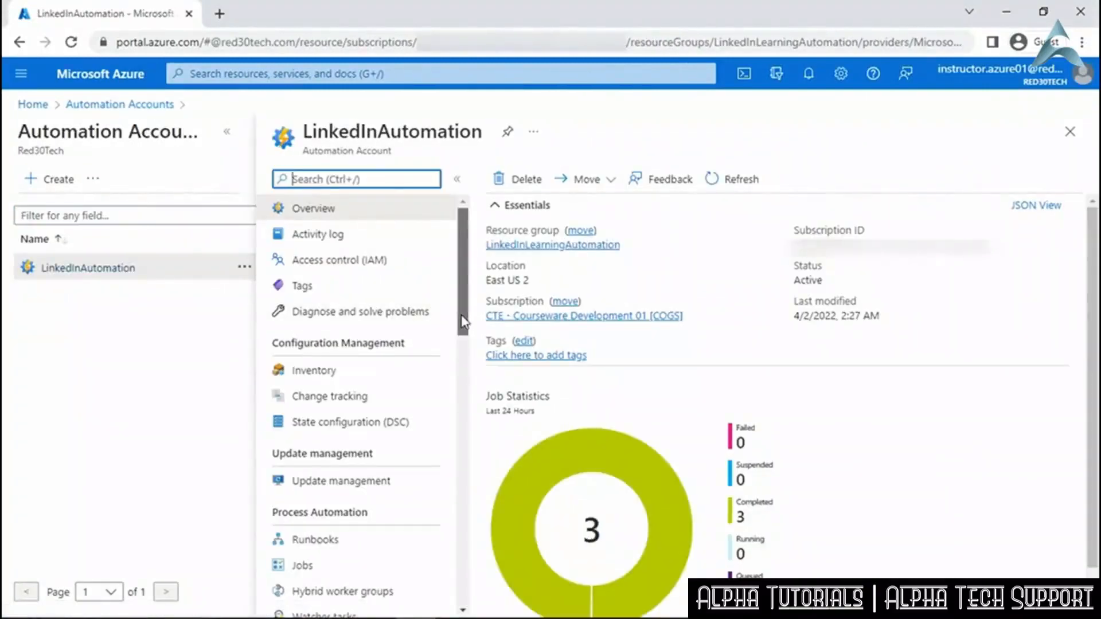
scroll(464, 322, "down", 5)
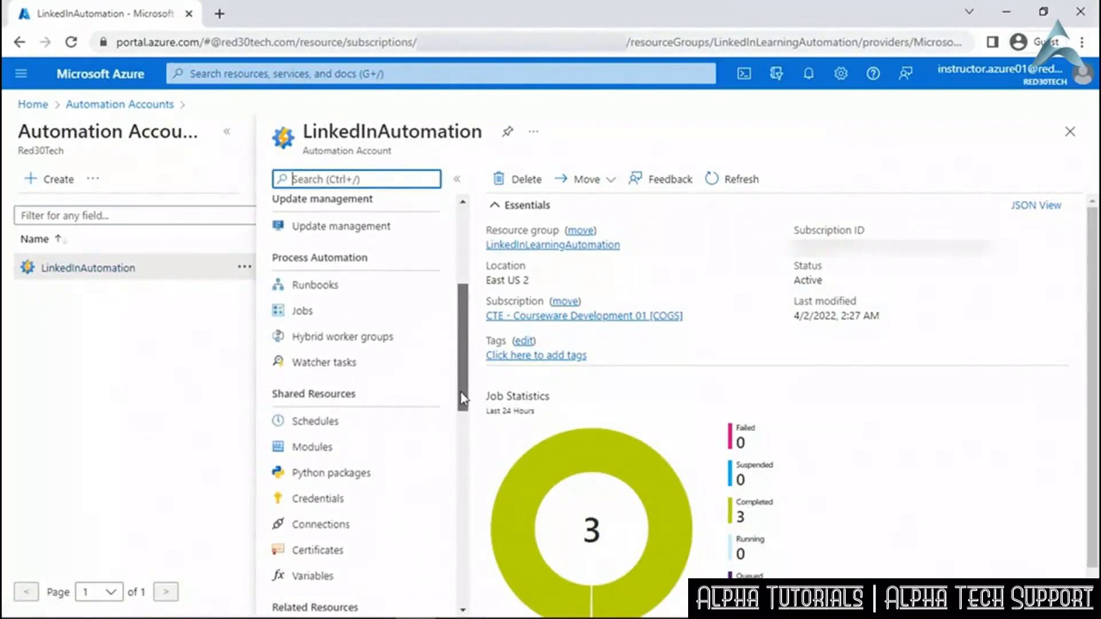
left_click(425, 230)
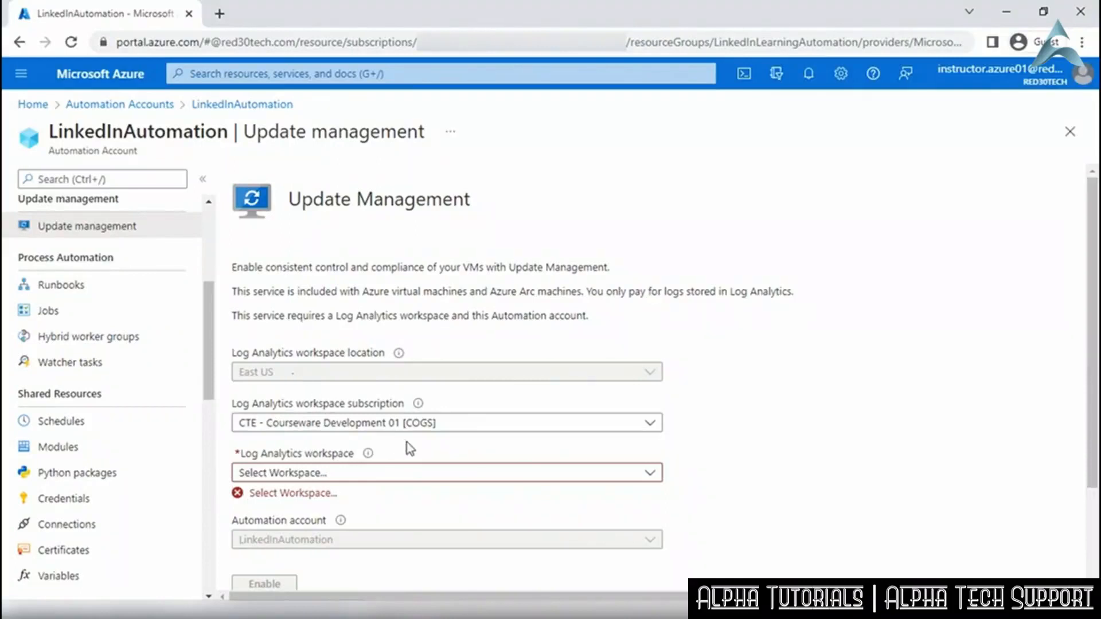
Link LinkedInLAWorkspace, enable Update Management, and reload the page to show its dashboard.
left_click(650, 473)
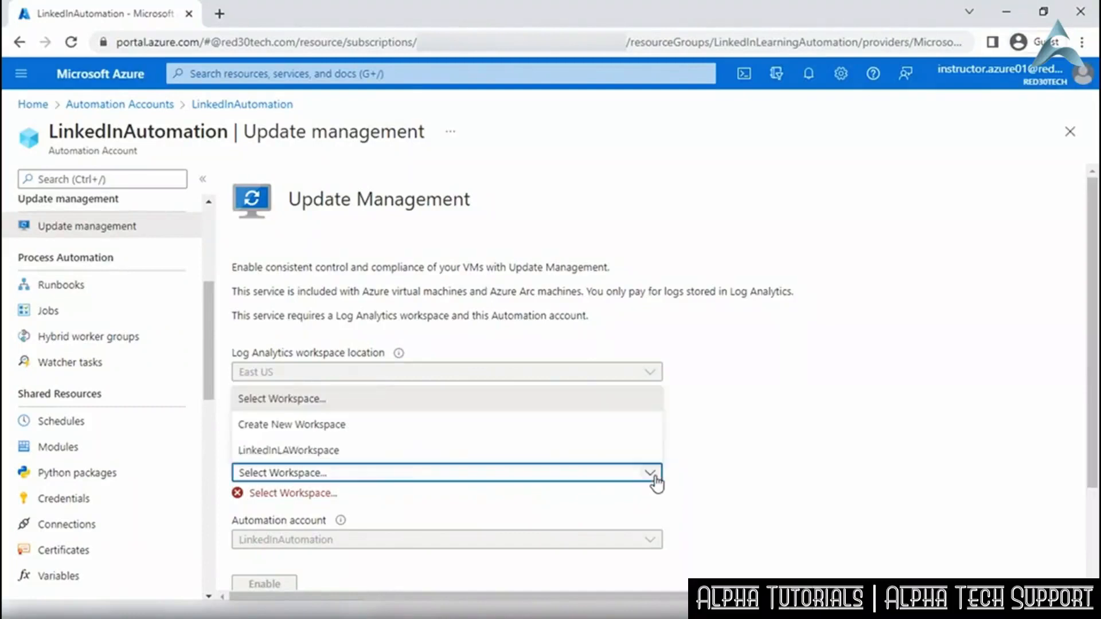
left_click(466, 451)
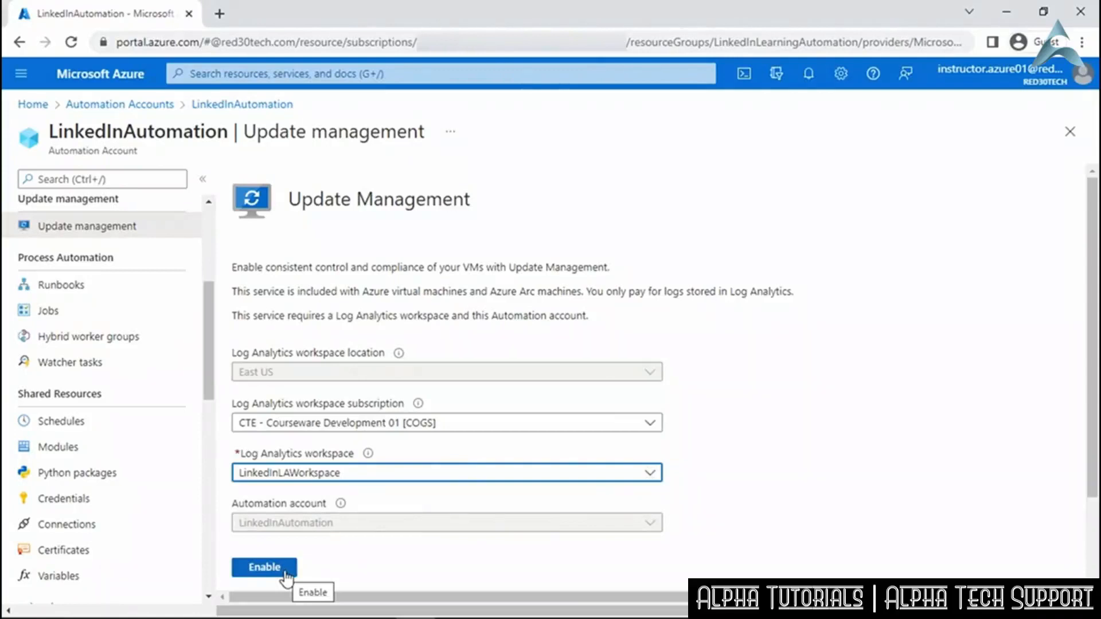
left_click(285, 576)
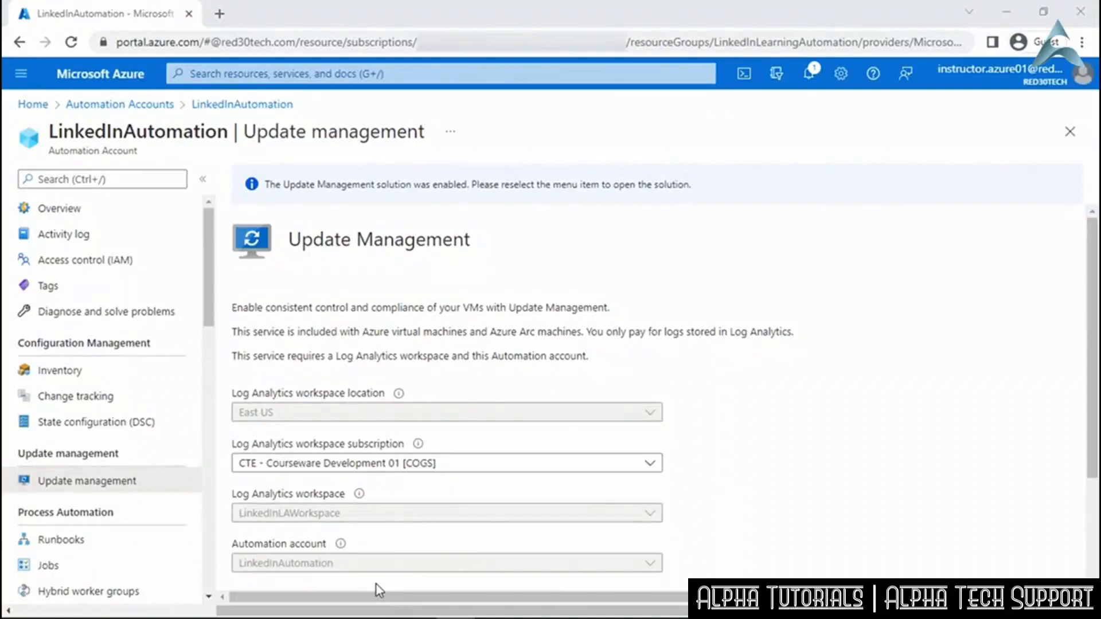
left_click(72, 42)
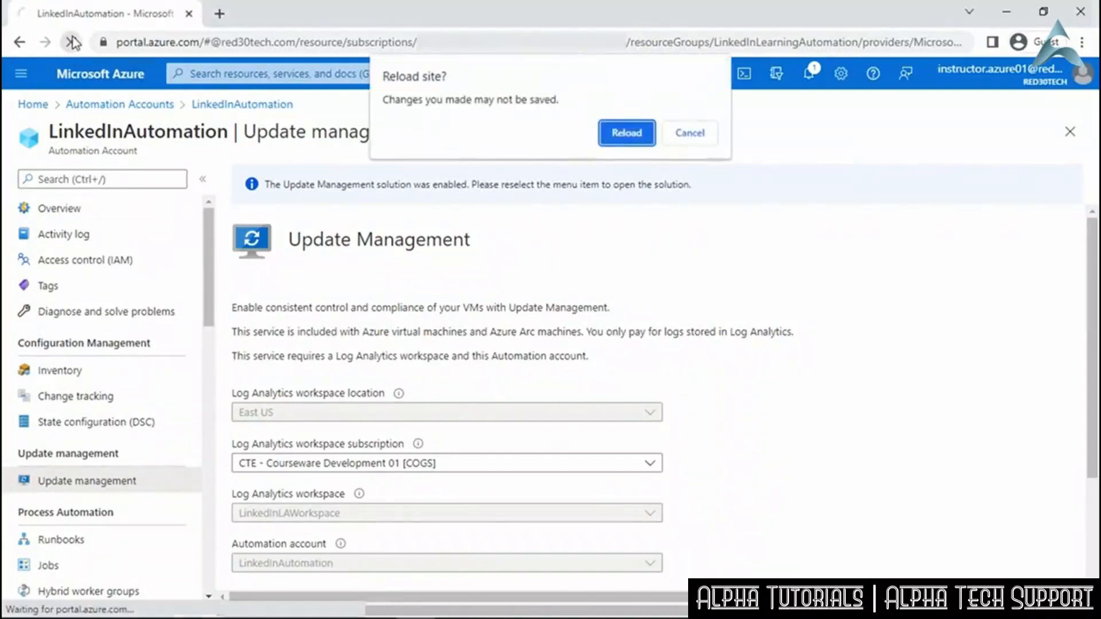
left_click(632, 138)
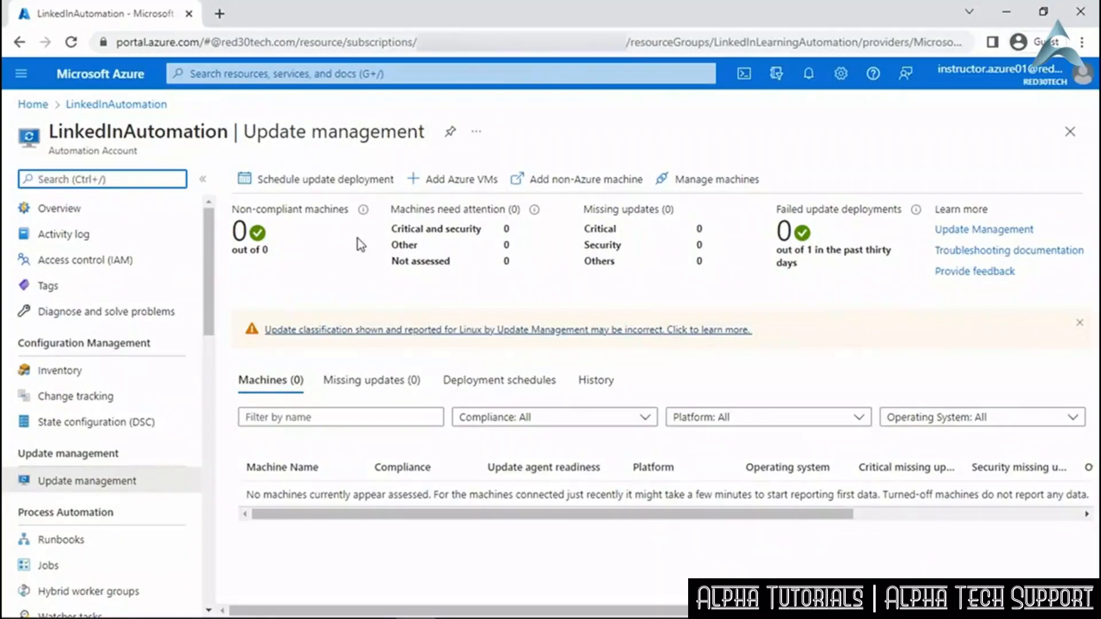
Add VM1_Windows and VM2_Windows as Azure VMs, then reload LinkedInAutomation's Update management dashboard.
left_click(447, 184)
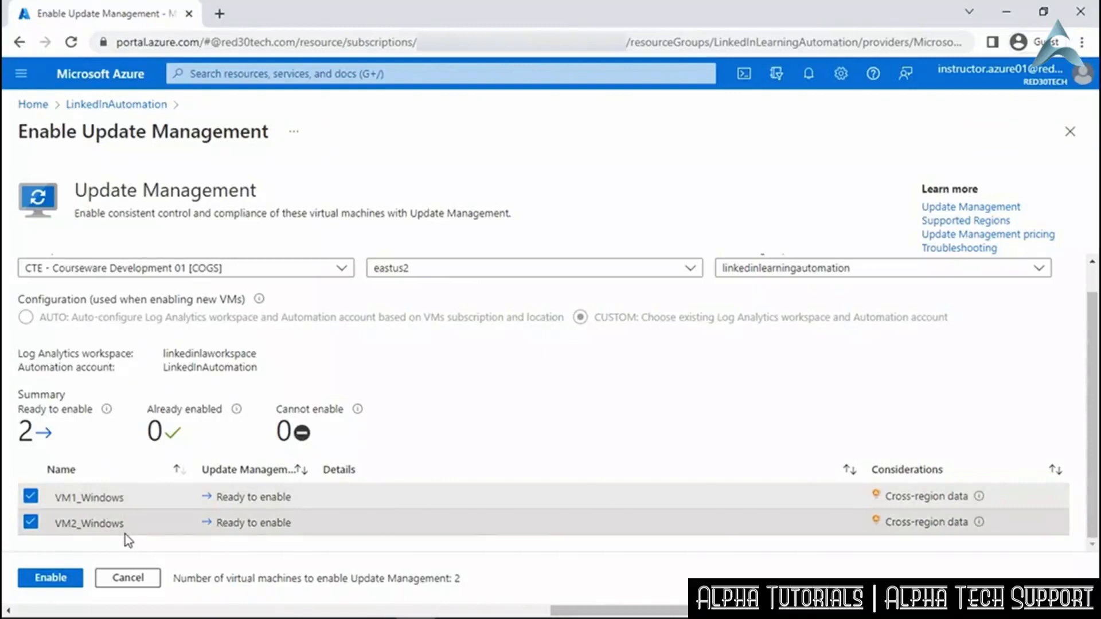
left_click(61, 579)
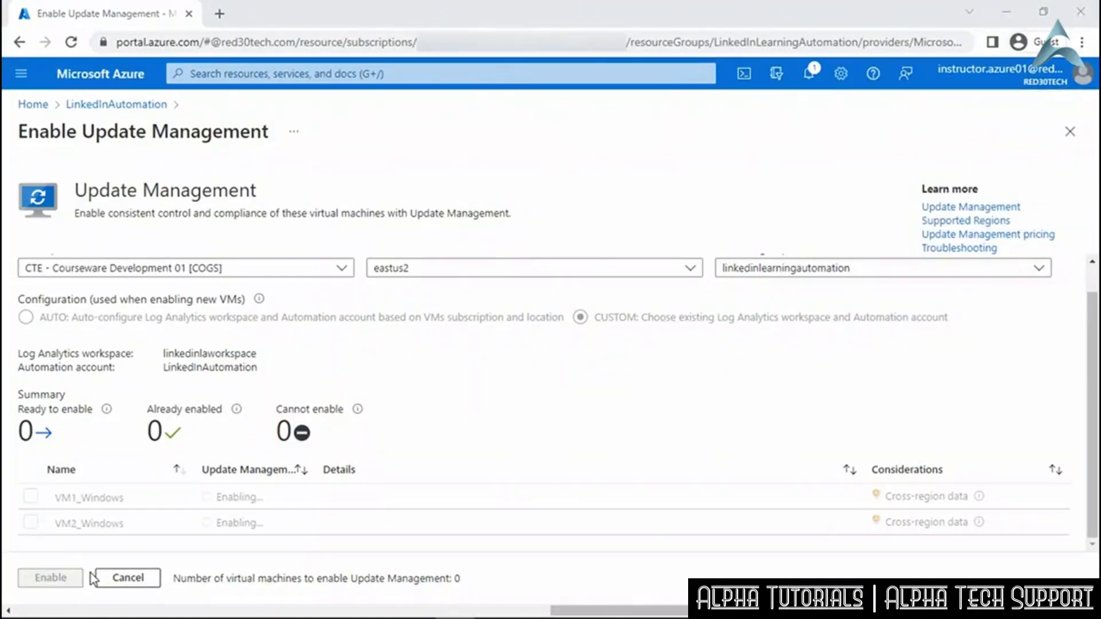
left_click(121, 108)
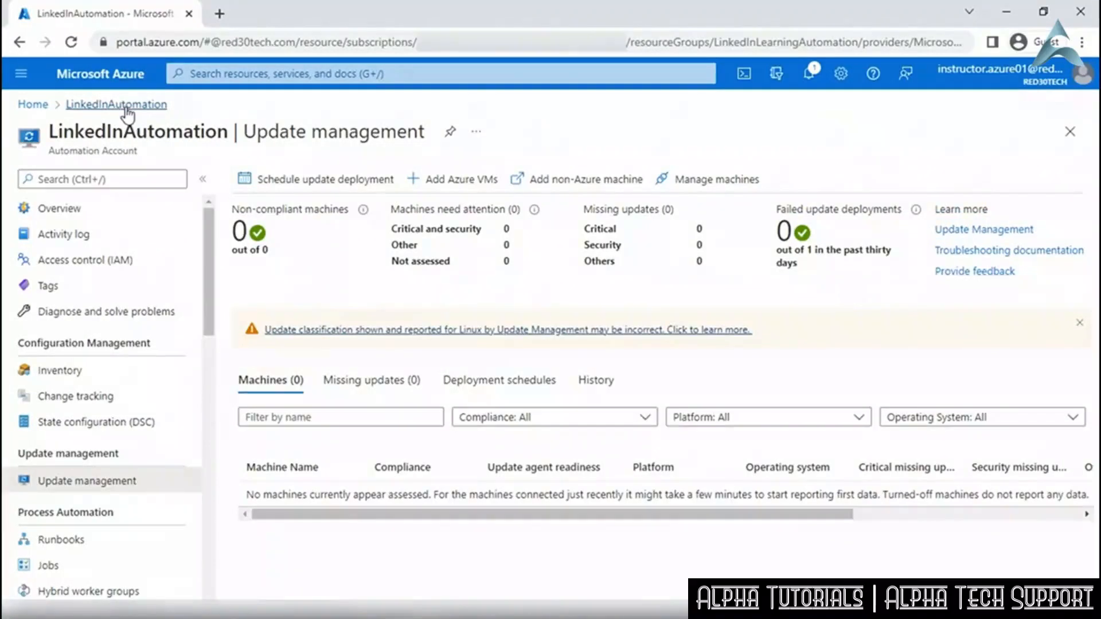
left_click(71, 42)
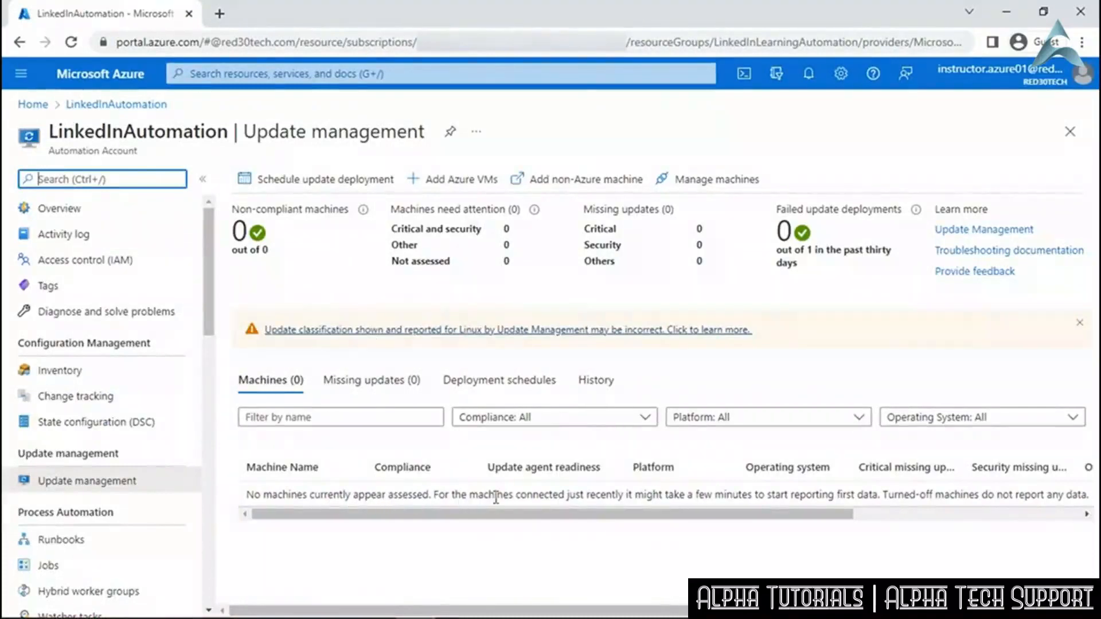
left_click(381, 71)
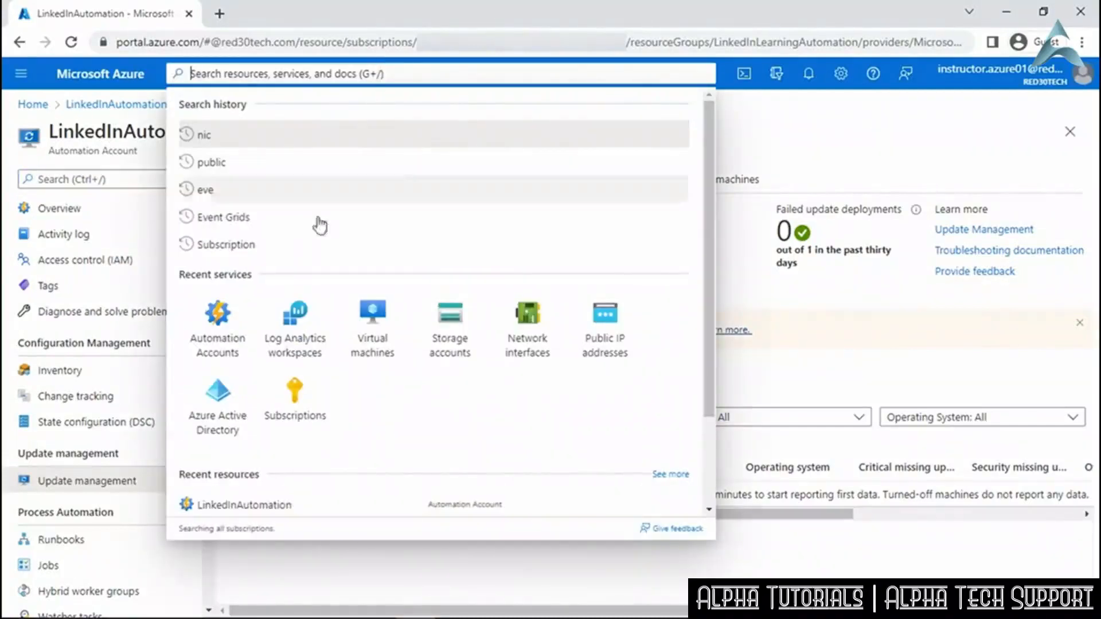
In LinkedInLAWorkspace, confirm both Windows VMs are connected, then view its saved Computer Groups.
left_click(297, 315)
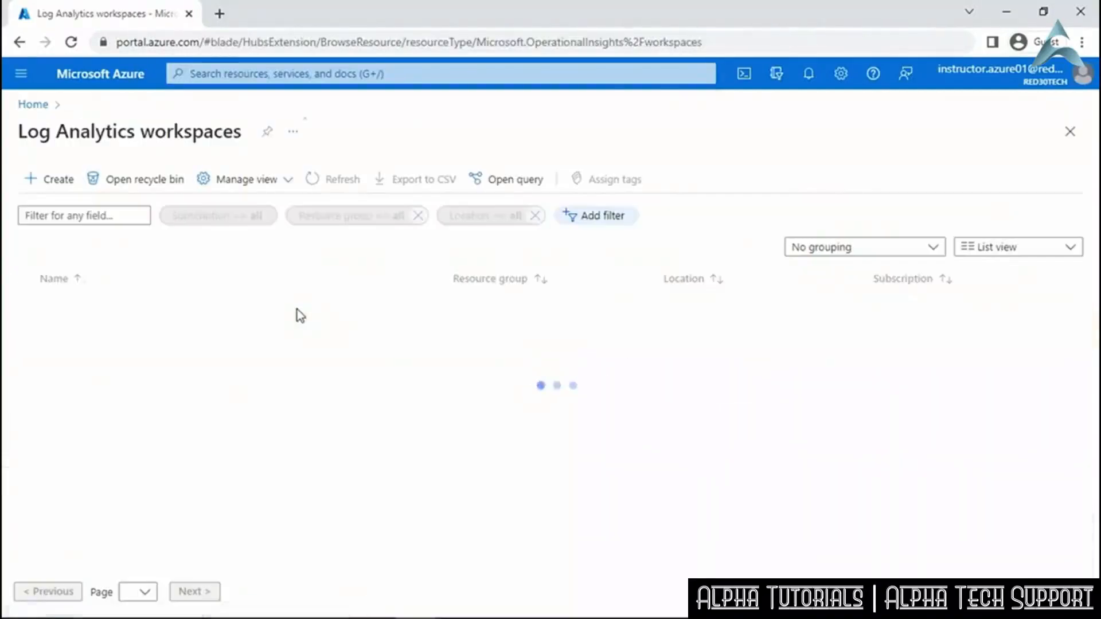
left_click(148, 309)
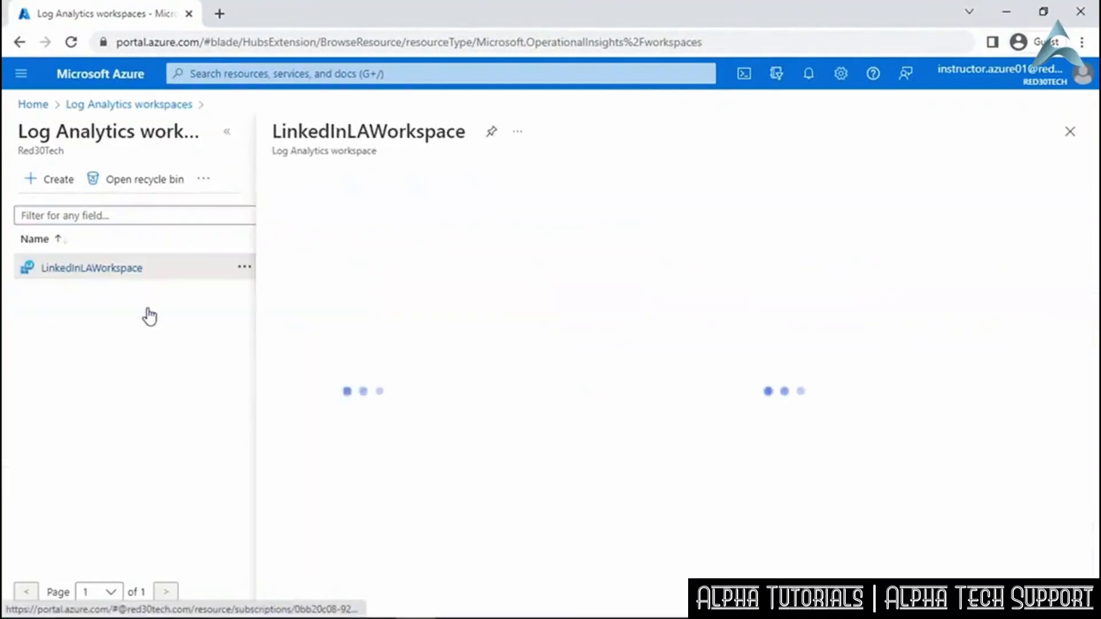
left_click_drag(464, 320, 463, 497)
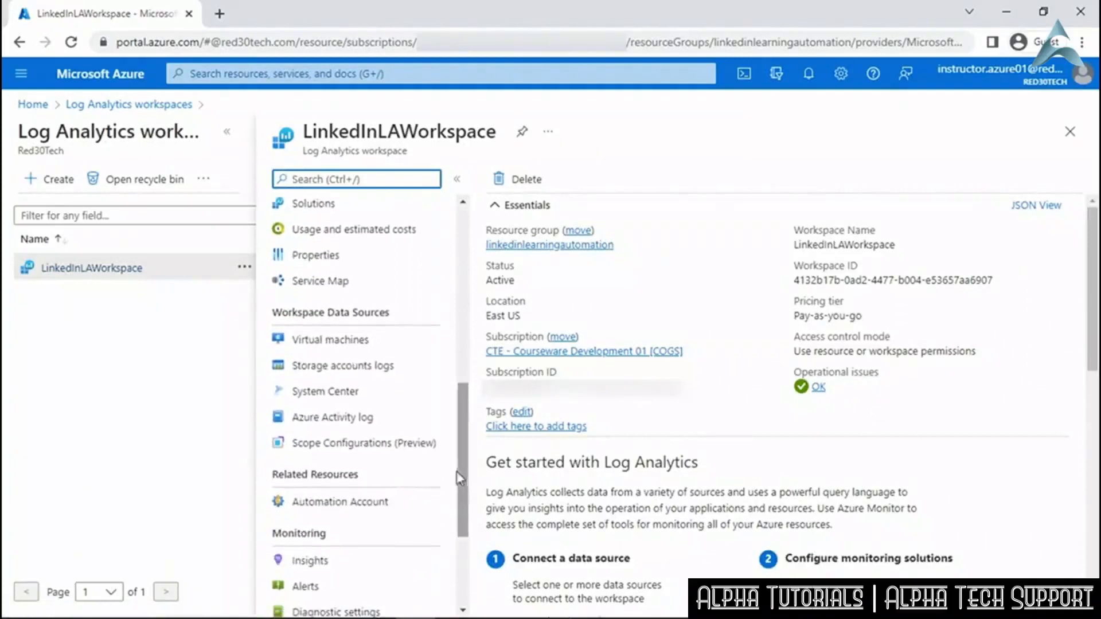
left_click(394, 343)
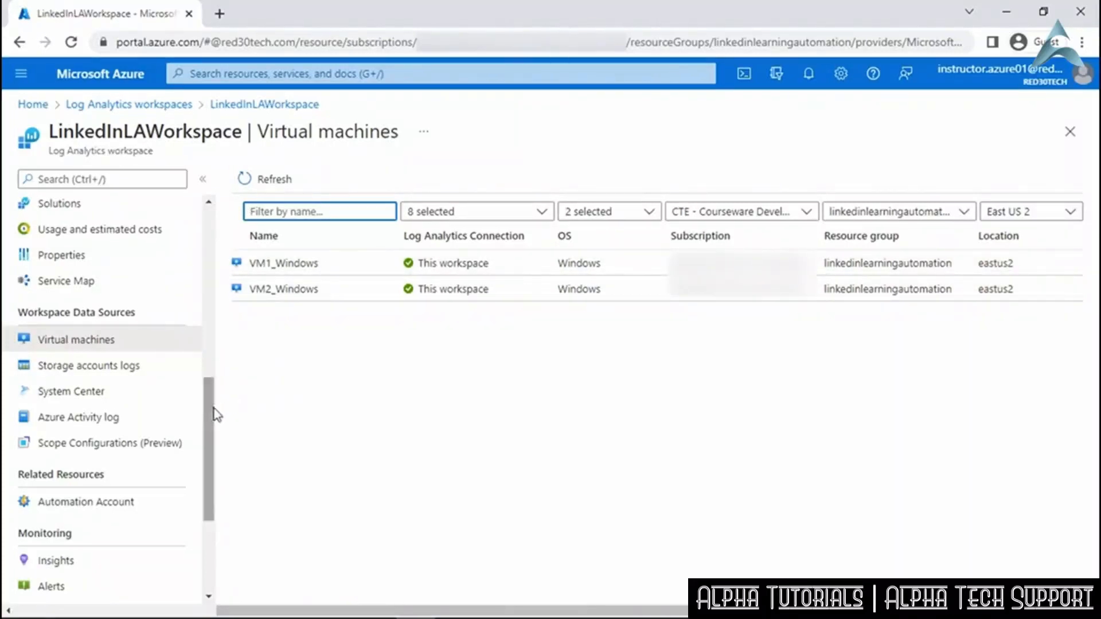
left_click_drag(211, 418, 212, 296)
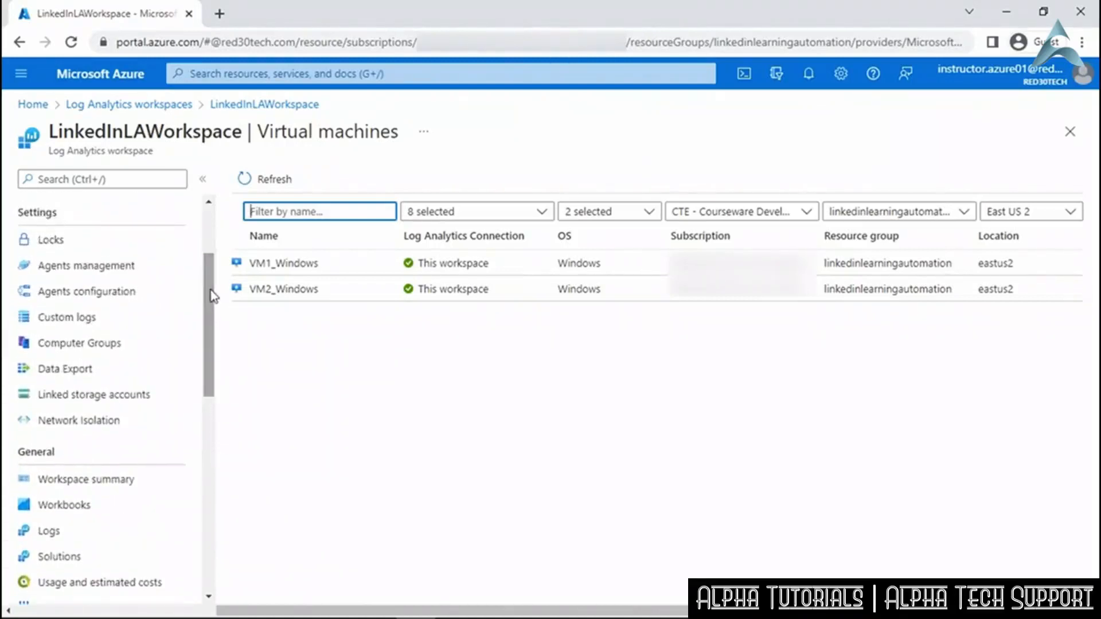
left_click(108, 351)
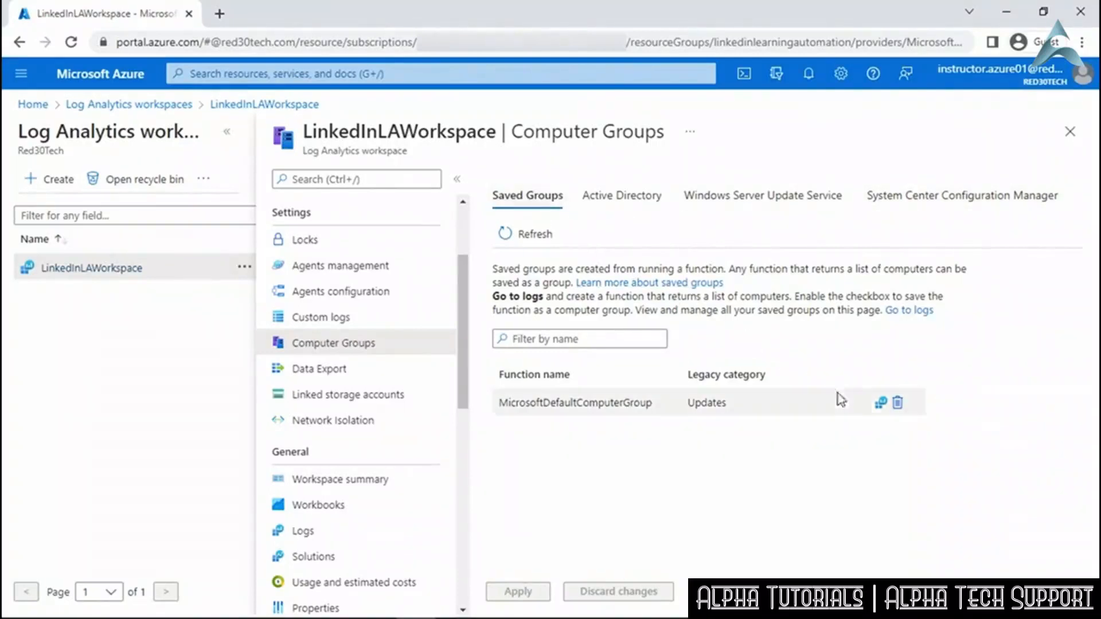
Run MicrosoftDefaultComputerGroup's Heartbeat query and delete its where-filter line.
left_click(881, 405)
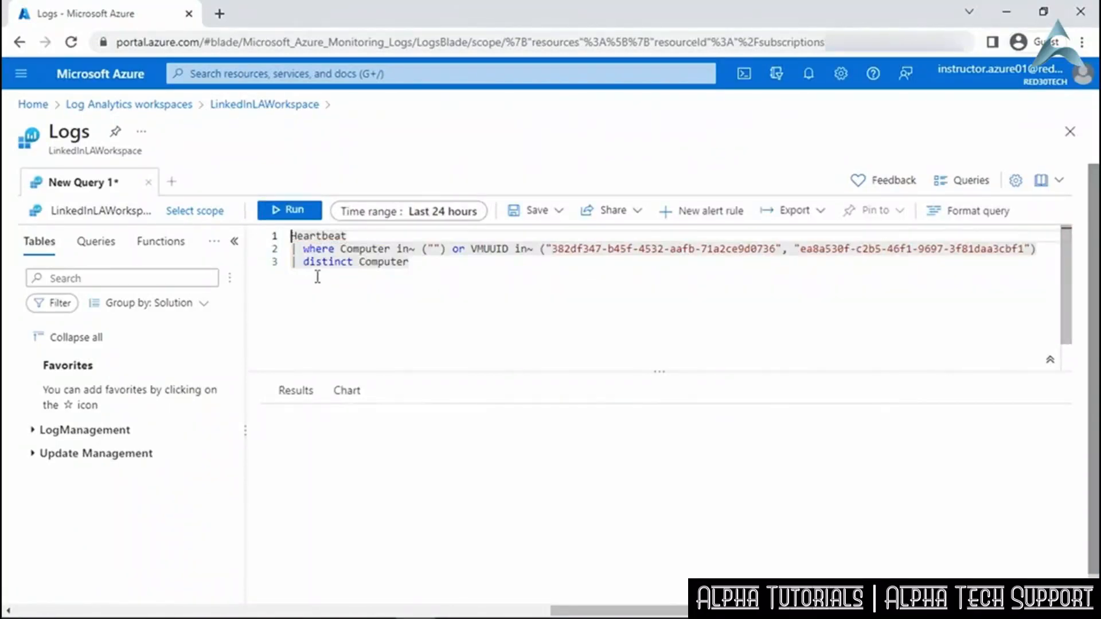
key("shift+Return")
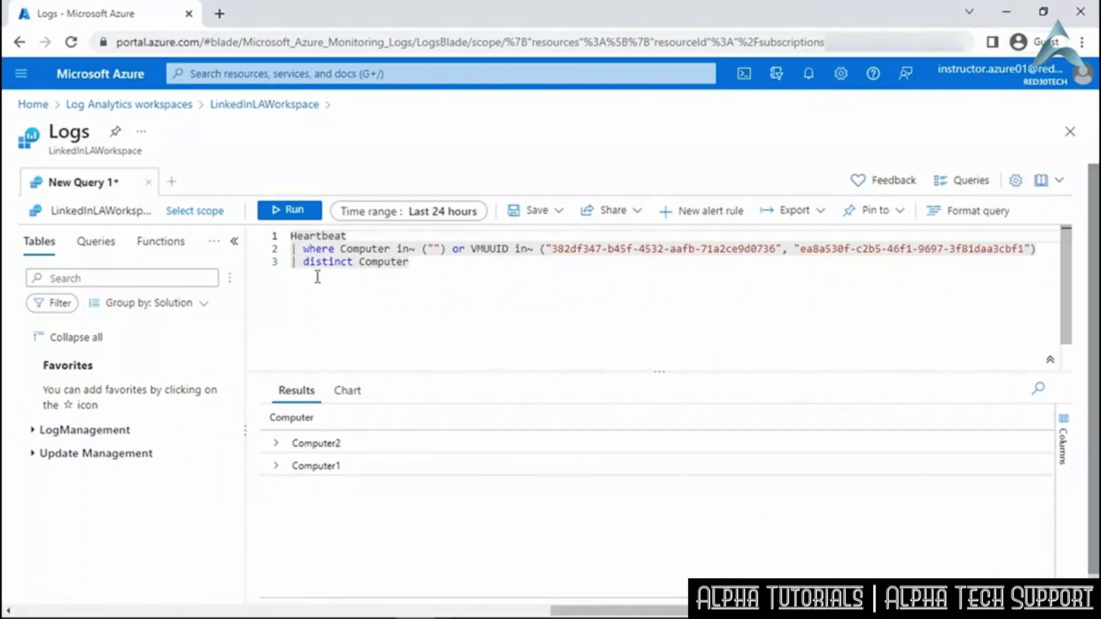
left_click_drag(1047, 252, 286, 249)
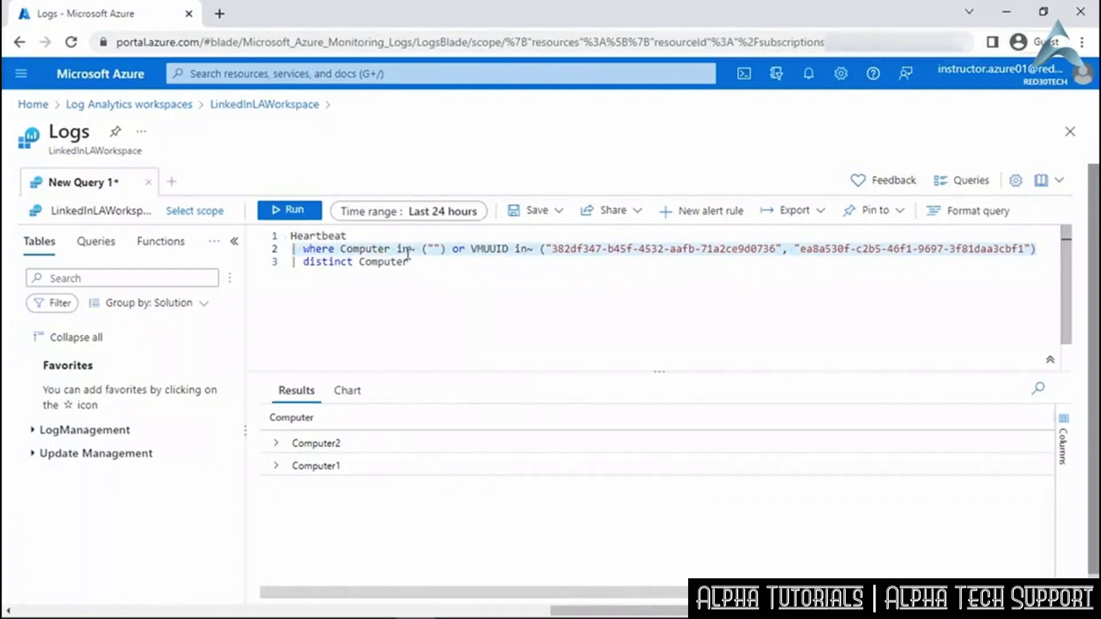
key("BackSpace")
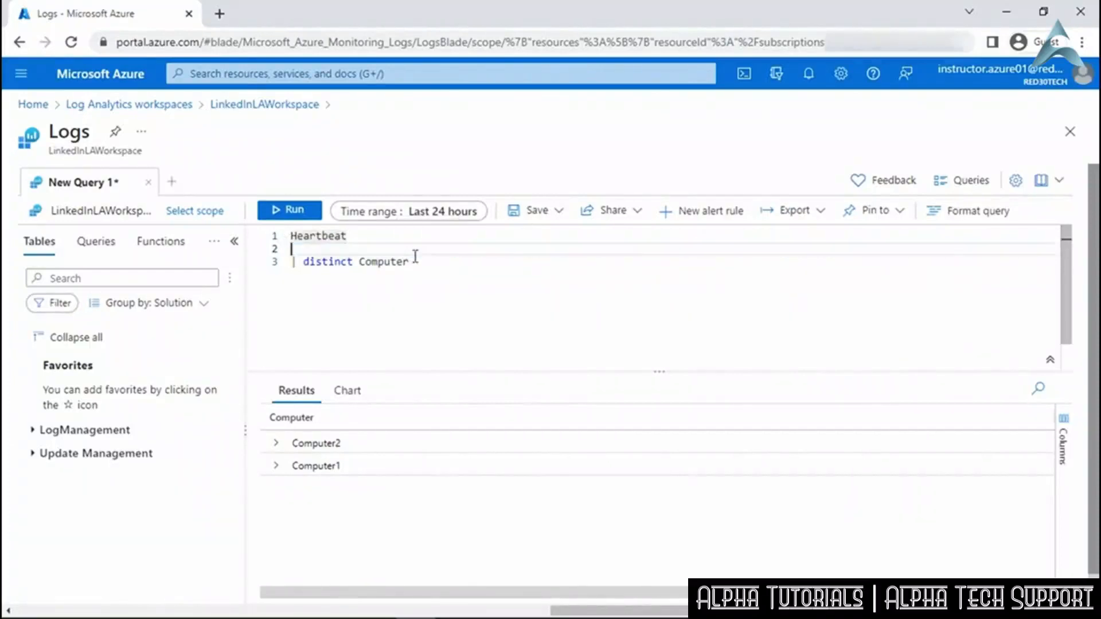
key("BackSpace")
Add ComputerIP and OSType to the distinct Computer line and run the query.
left_click(444, 251)
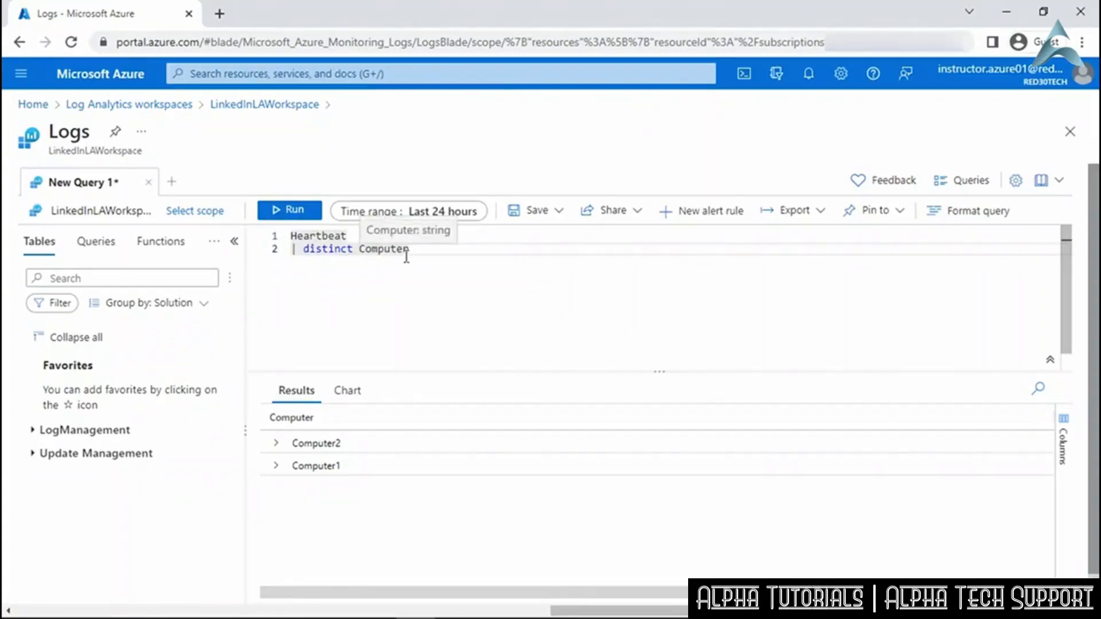
type(",")
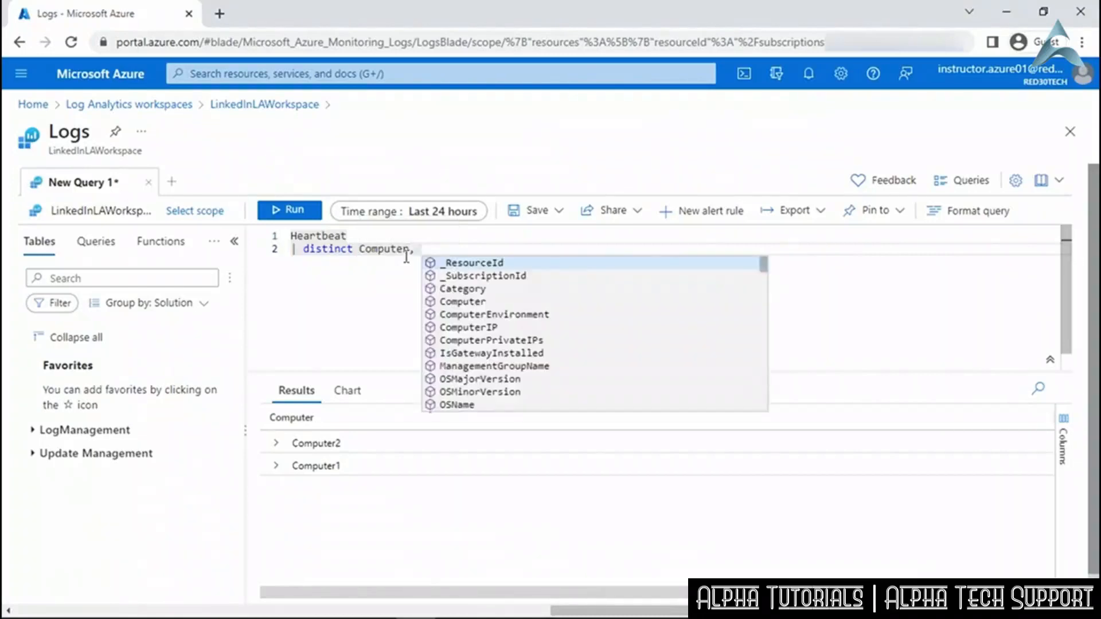
left_click(490, 325)
type(",")
scroll(559, 398, "down", 1)
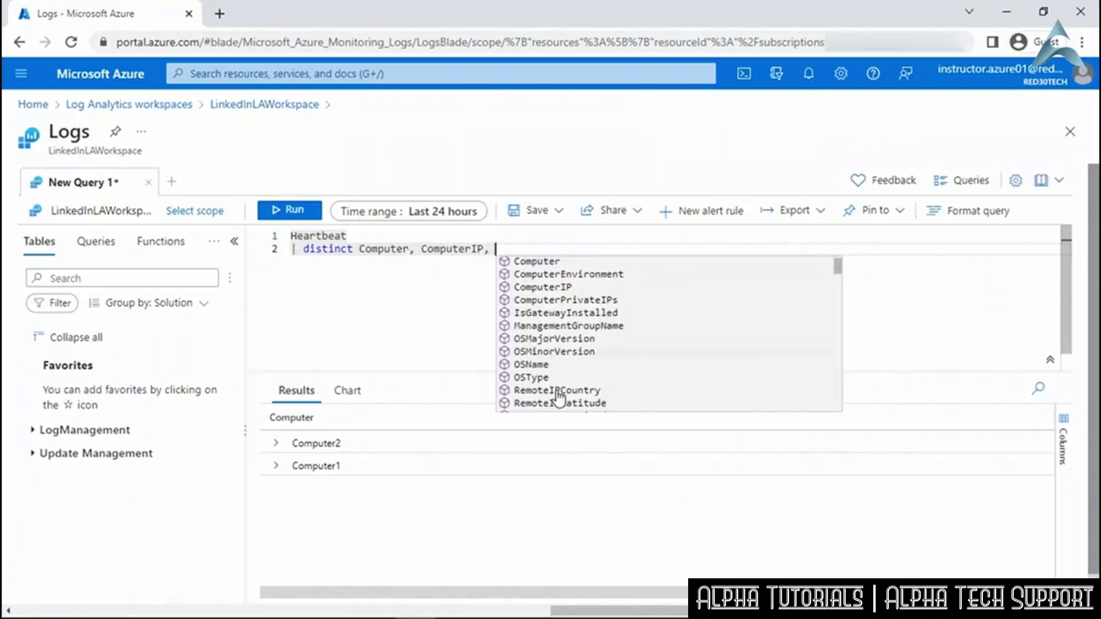
left_click(556, 377)
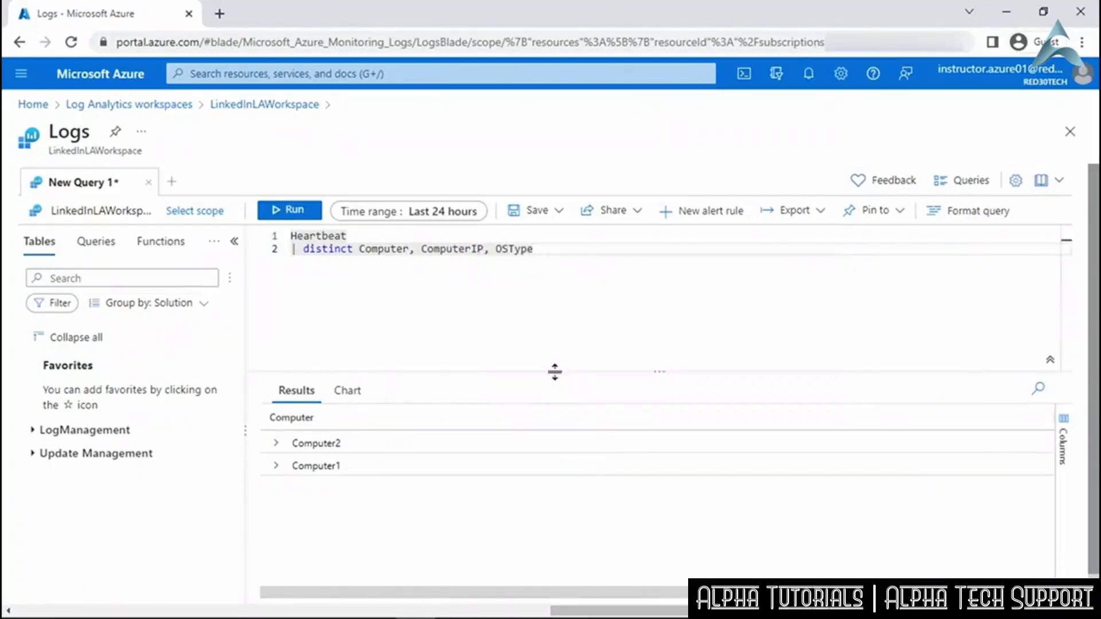
left_click(291, 212)
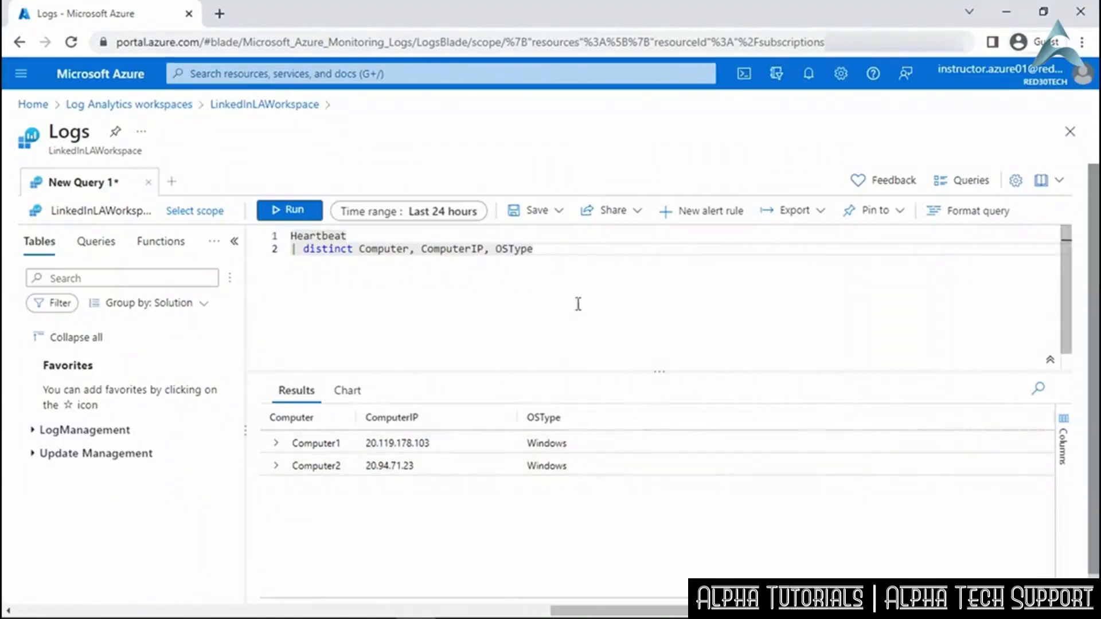
left_click(560, 212)
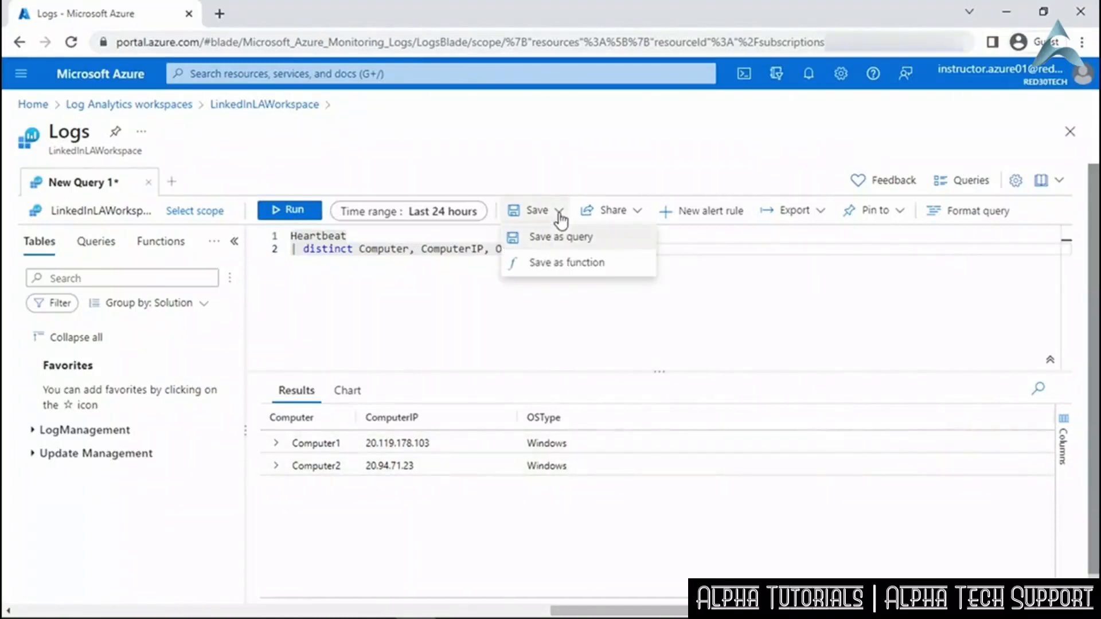
Save the query as function WindowsVMs, category WindowsVMs, also as a computer group.
left_click(564, 264)
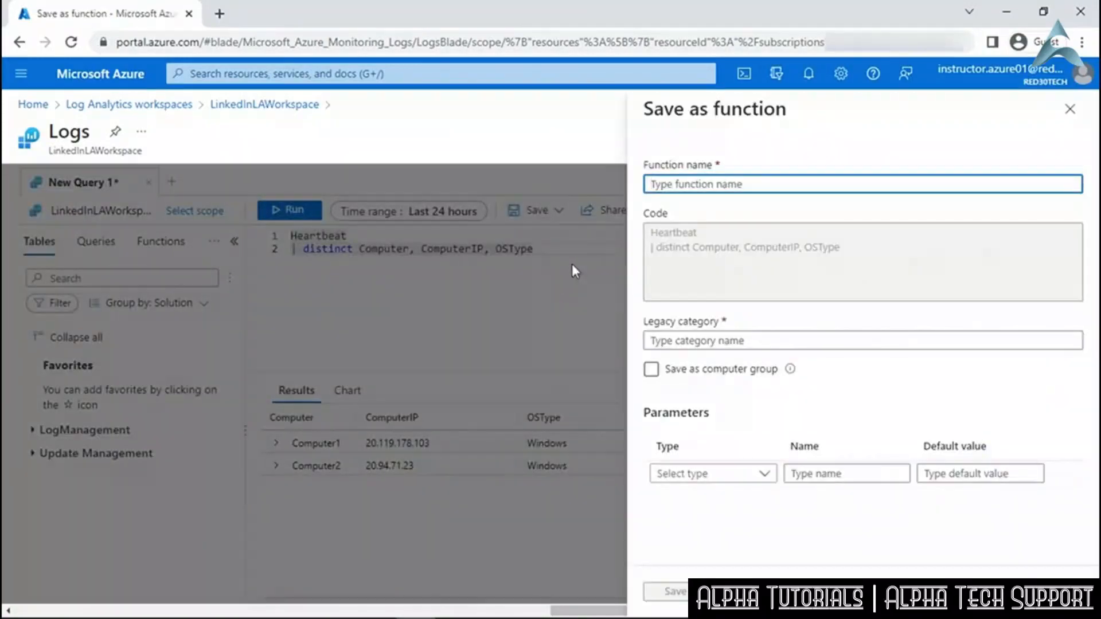
type("WindowsVMs")
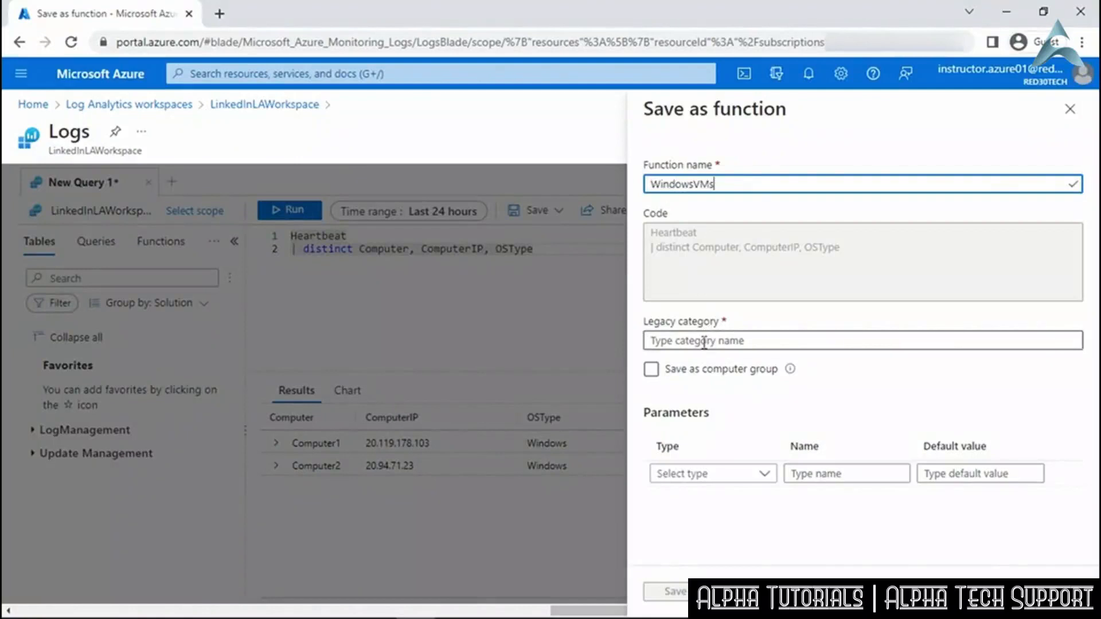
left_click(705, 342)
type("WindowsVMs")
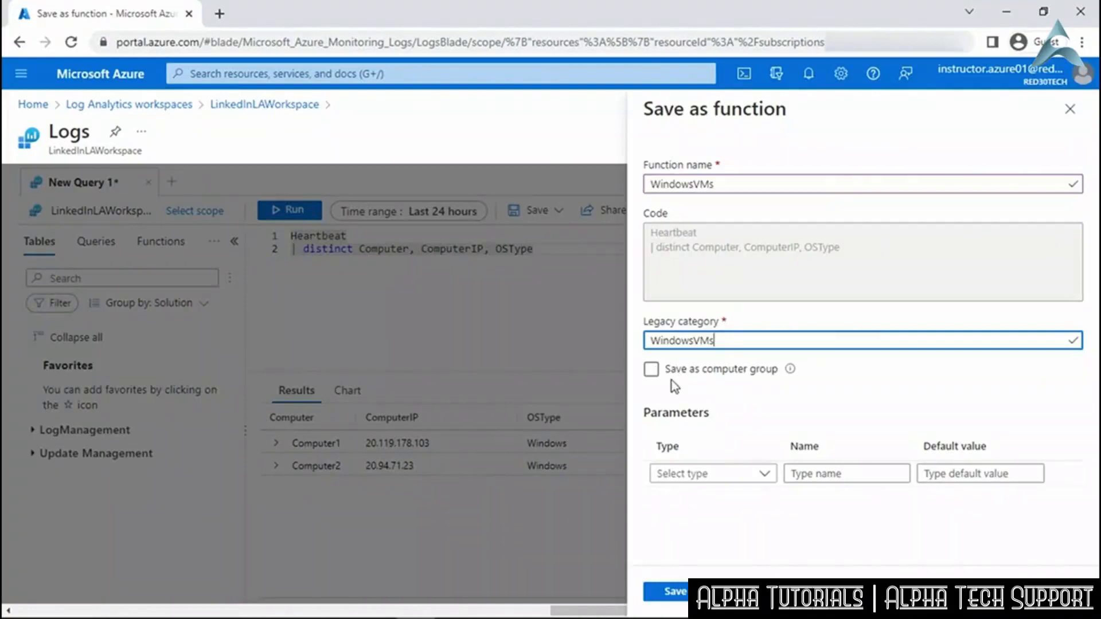
left_click(650, 371)
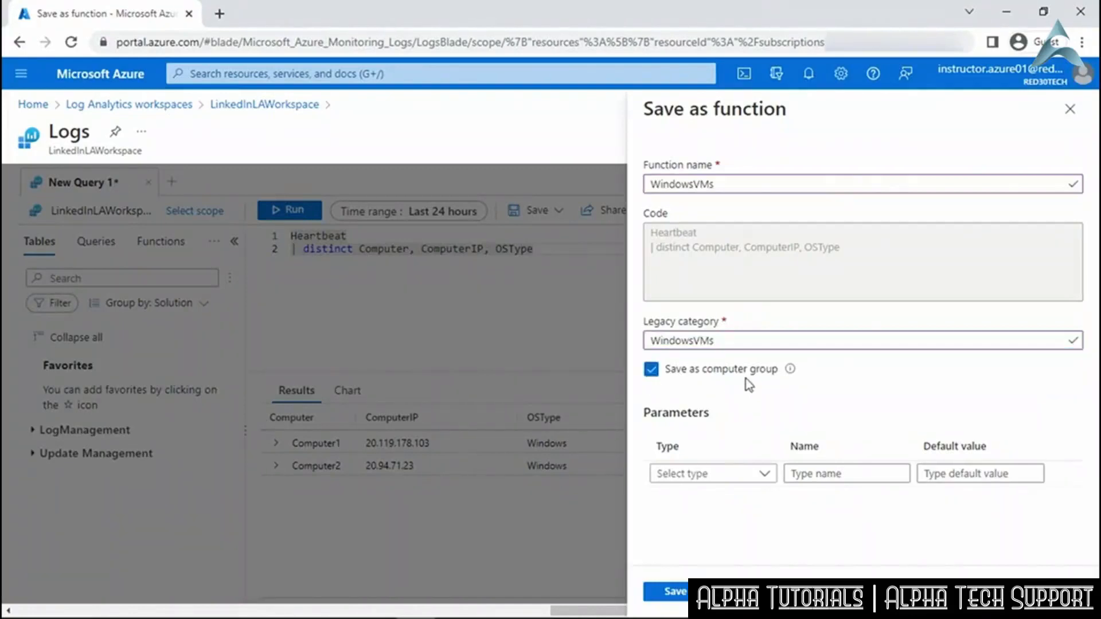
left_click(681, 594)
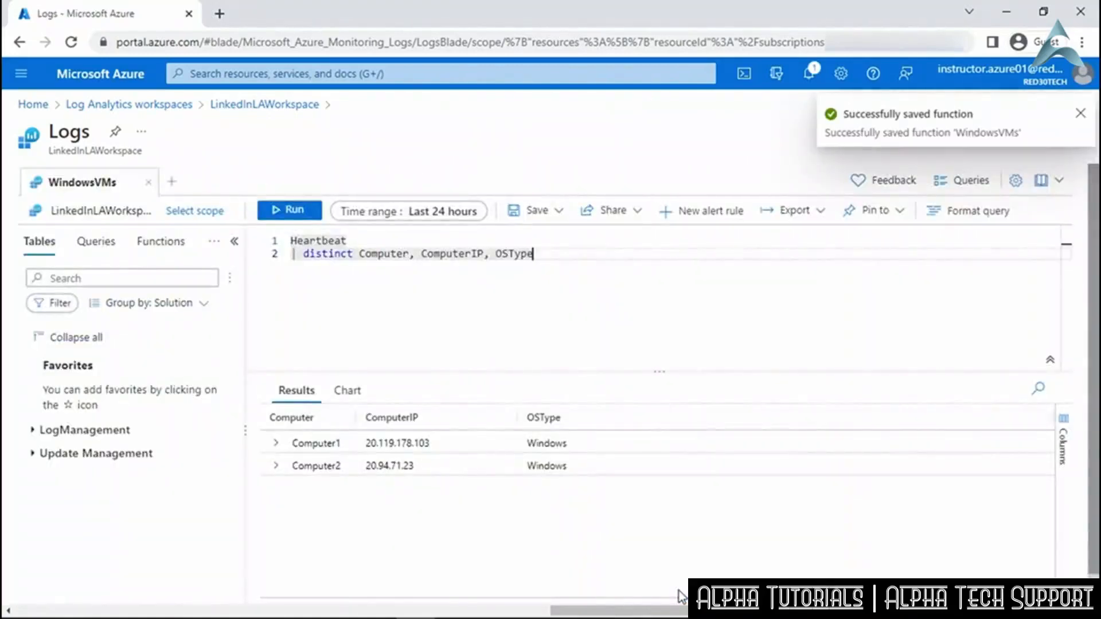
left_click(269, 106)
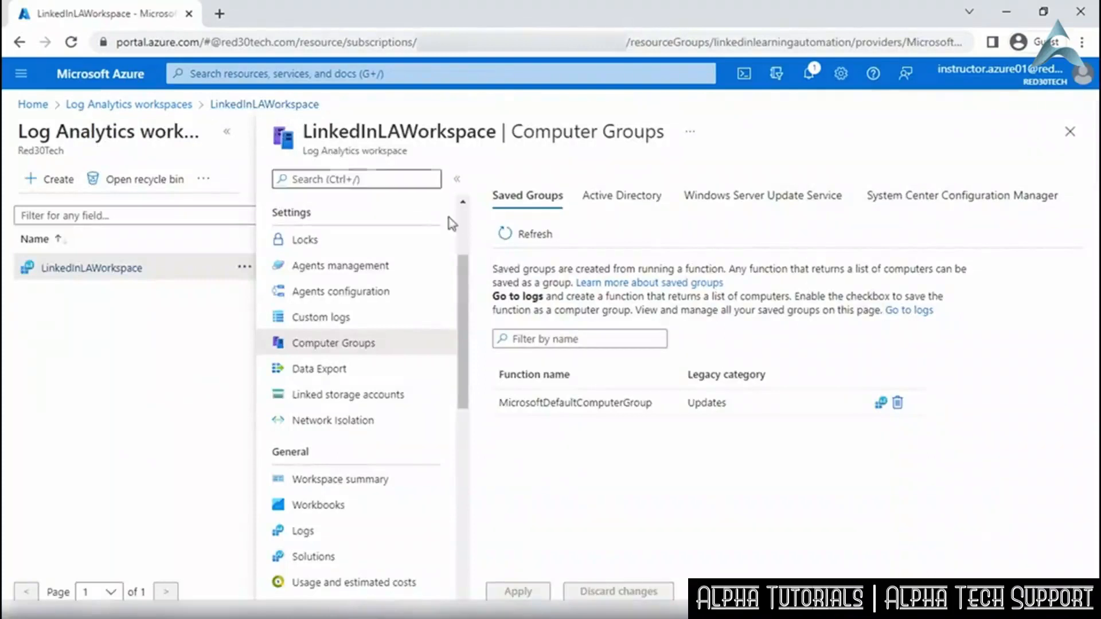
Refresh the Saved Groups list so WindowsVMs appears beside MicrosoftDefaultComputerGroup.
left_click(529, 239)
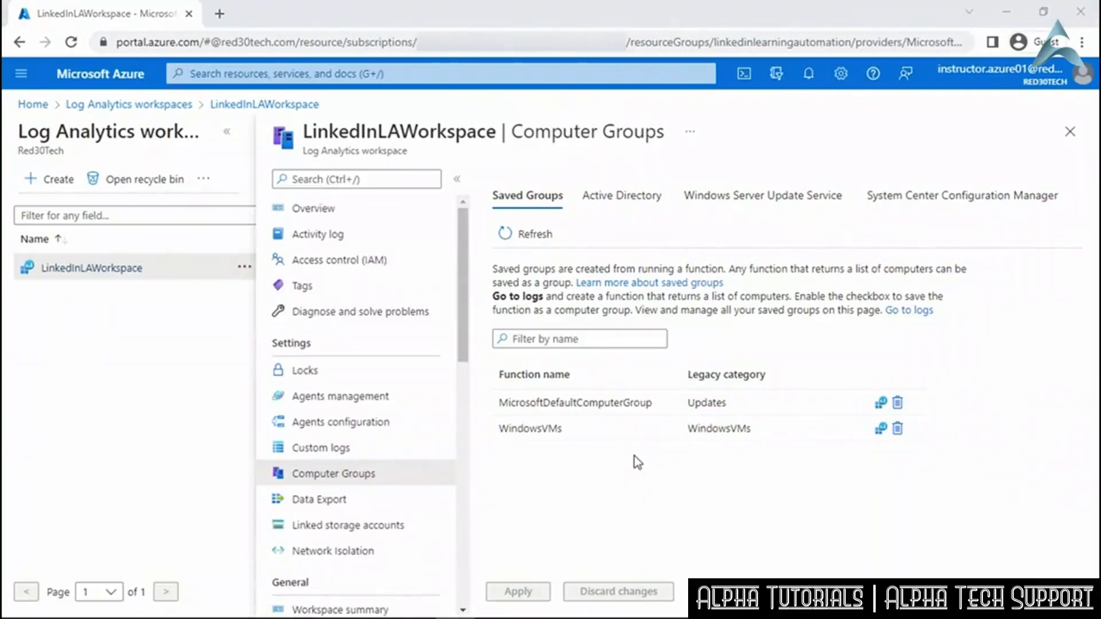
left_click(427, 73)
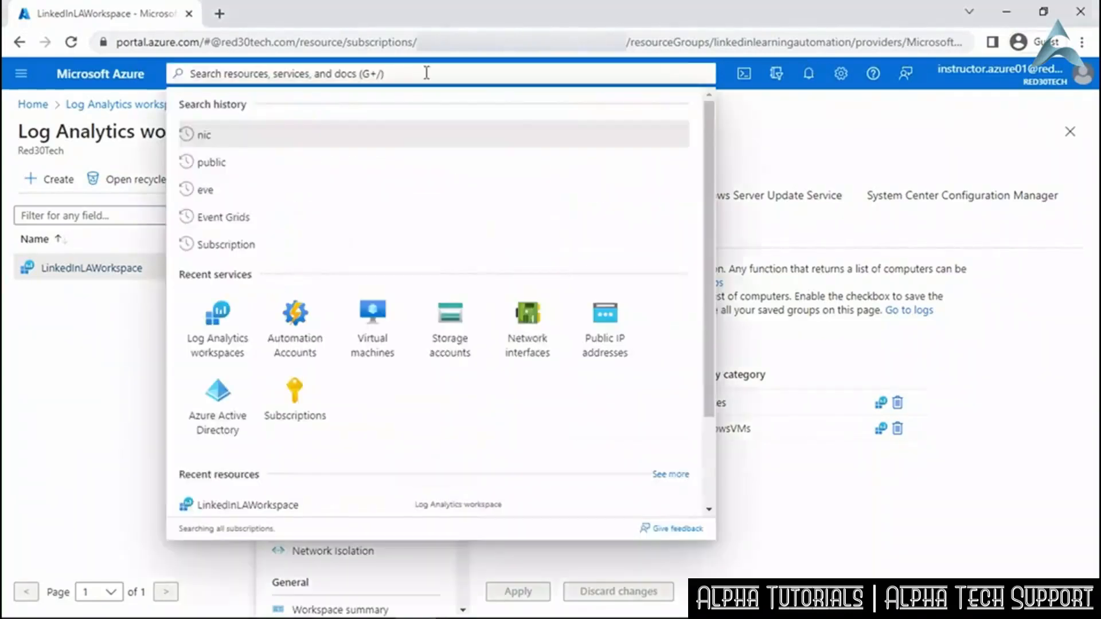
Open LinkedInAutomation's Update management, with Computer1 and Computer2 compliant, and begin a new update deployment.
left_click(313, 309)
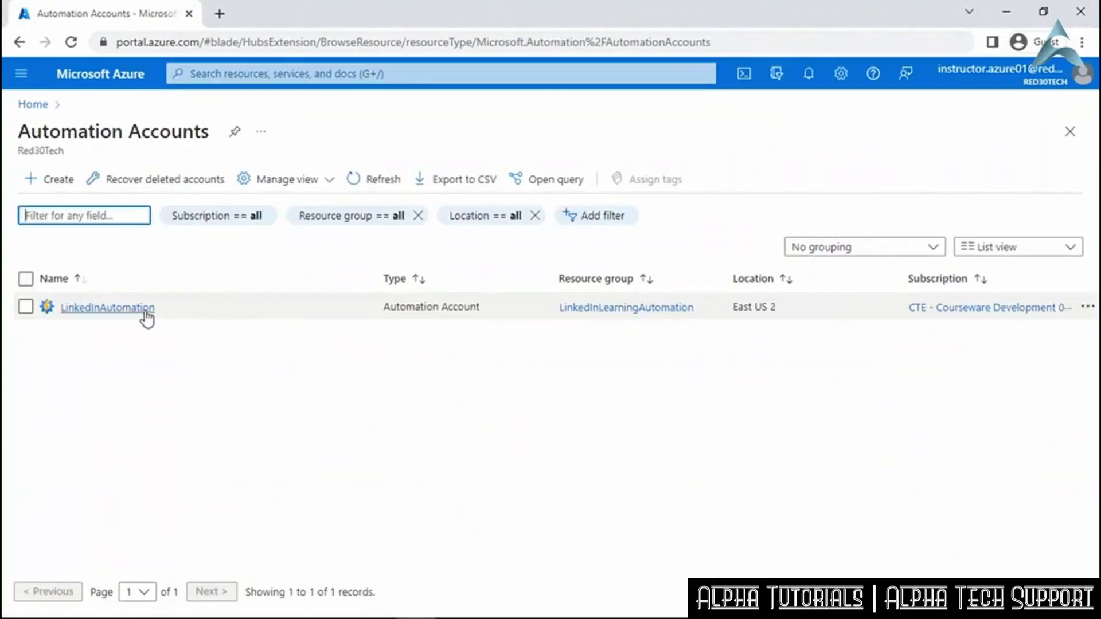
left_click(107, 308)
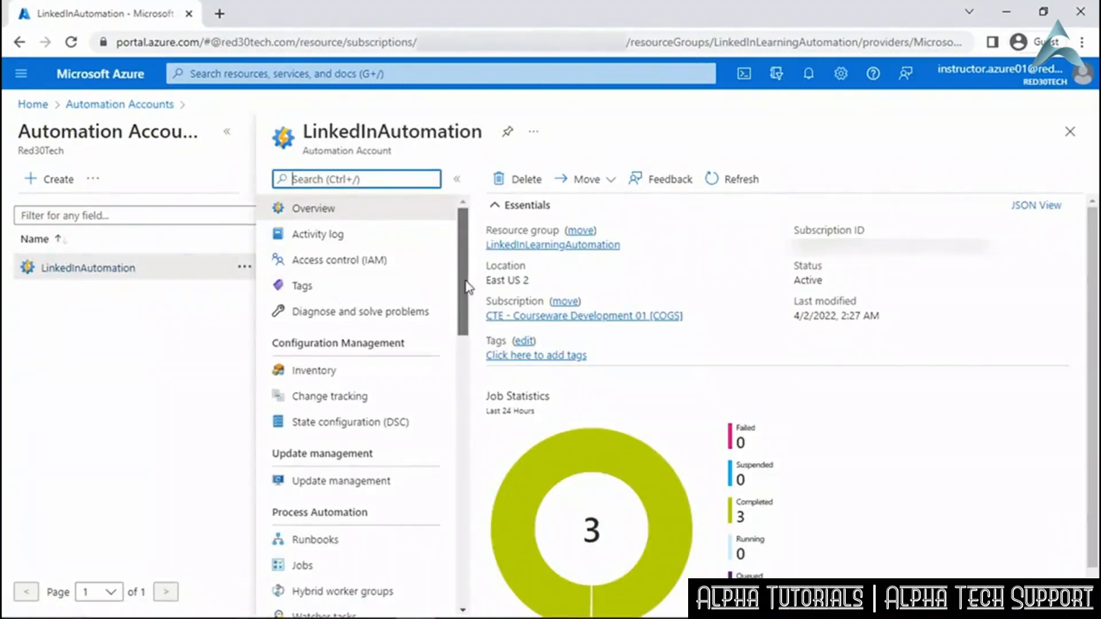
scroll(468, 286, "down", 4)
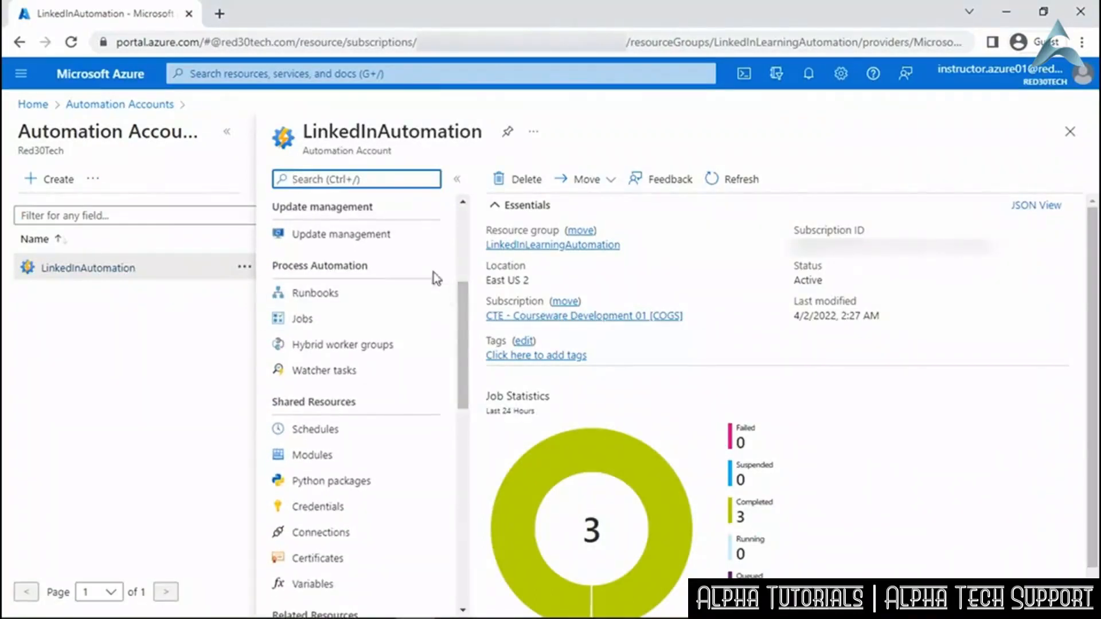
left_click(361, 238)
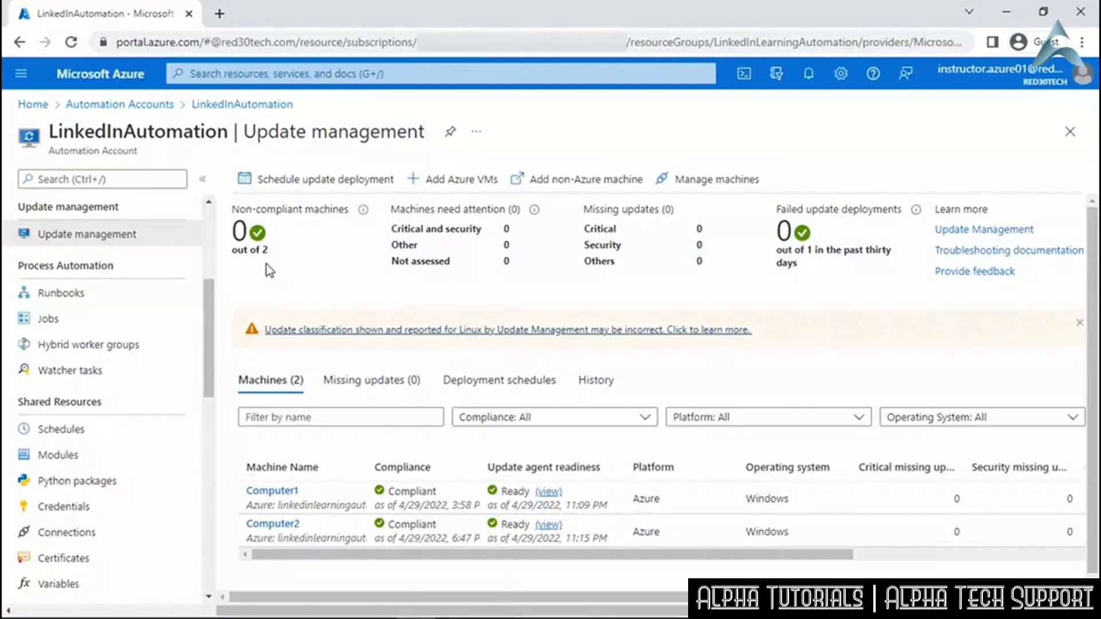
left_click(326, 181)
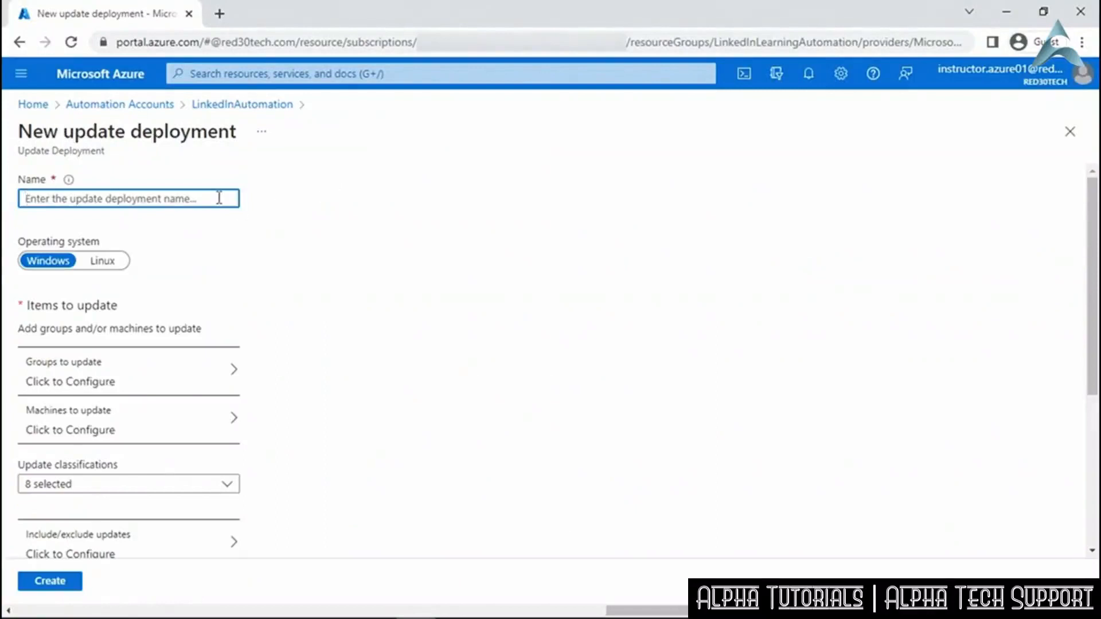
Name the new Windows update deployment 'winupdate'.
type("winupdate")
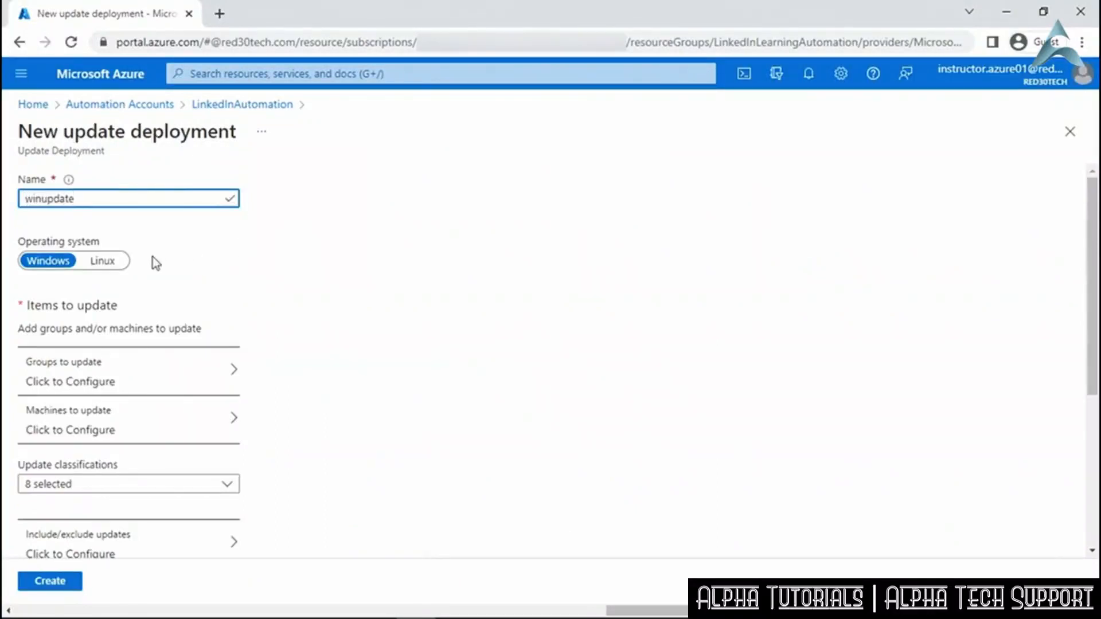
left_click(151, 378)
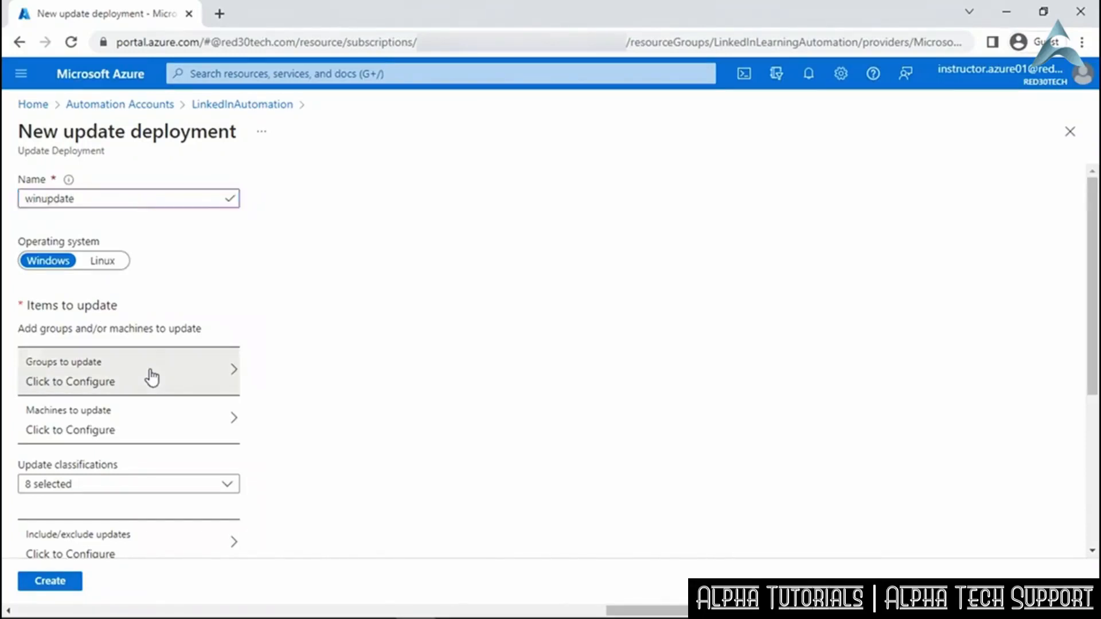
left_click(168, 354)
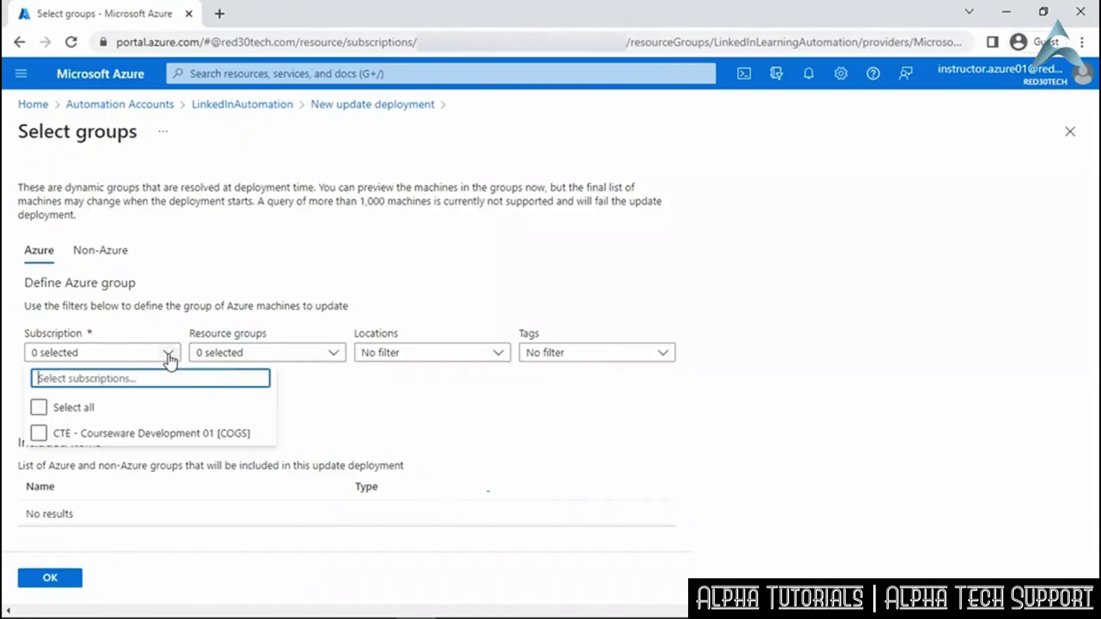
left_click(186, 435)
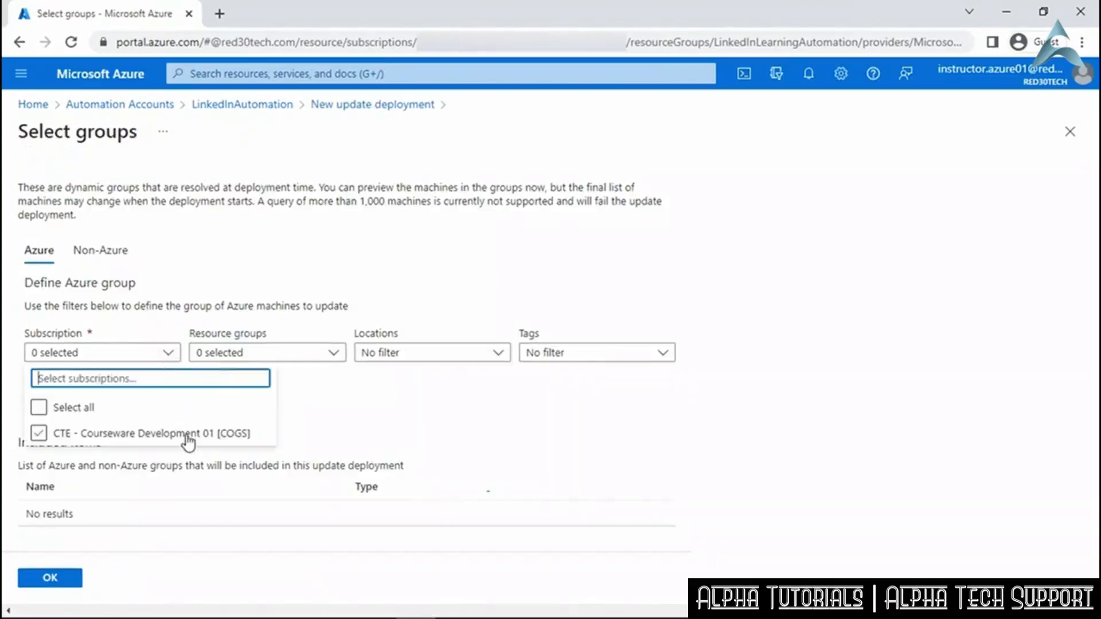
left_click(343, 353)
left_click(336, 462)
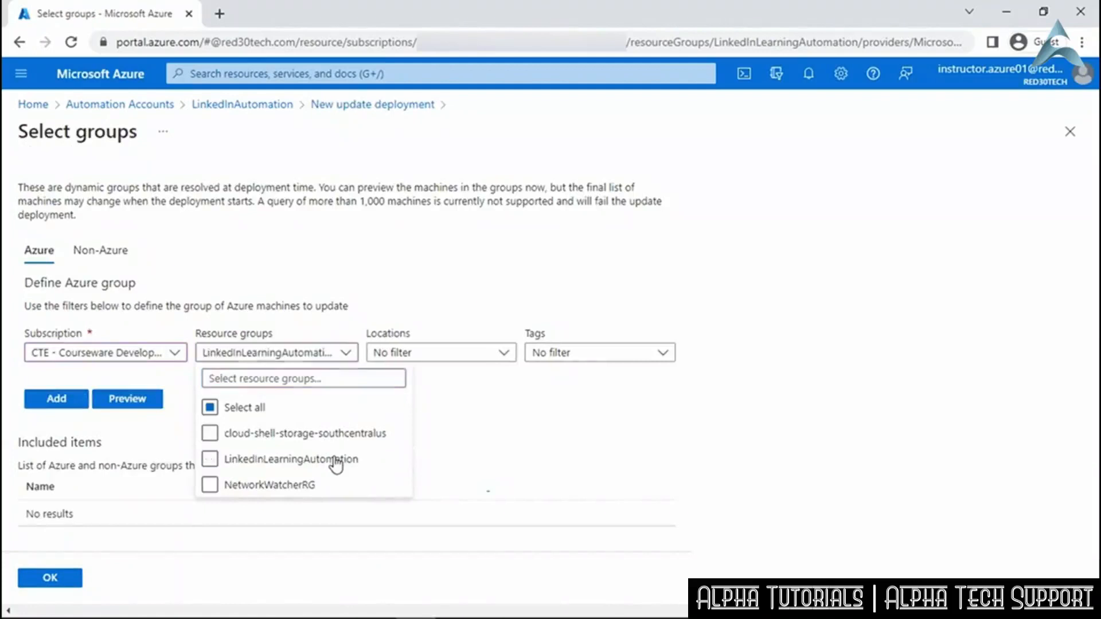
left_click(80, 407)
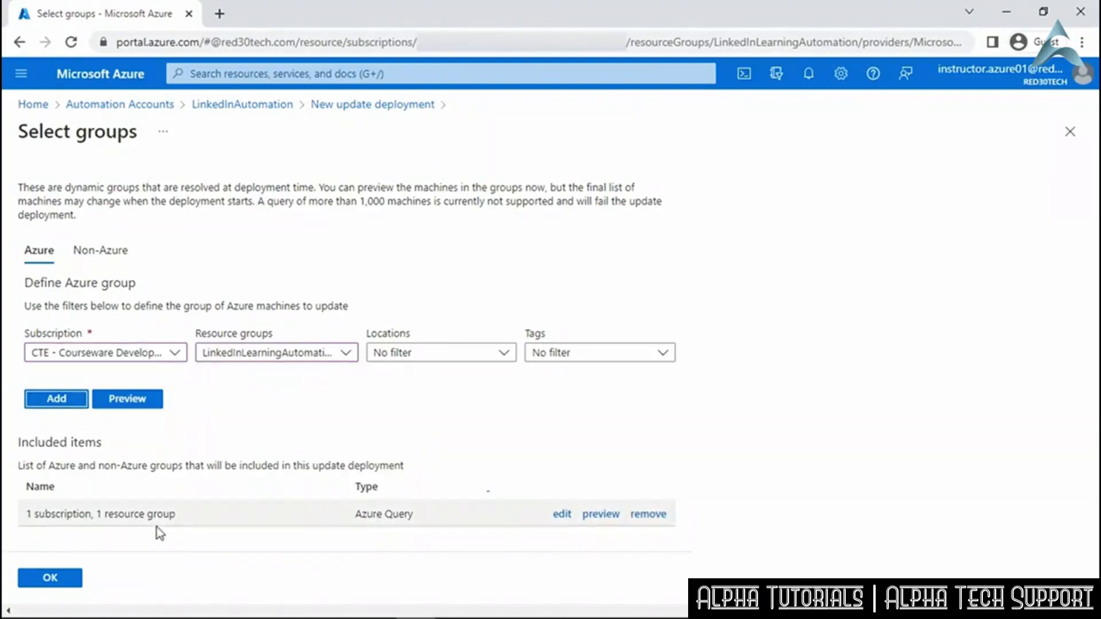
left_click(605, 515)
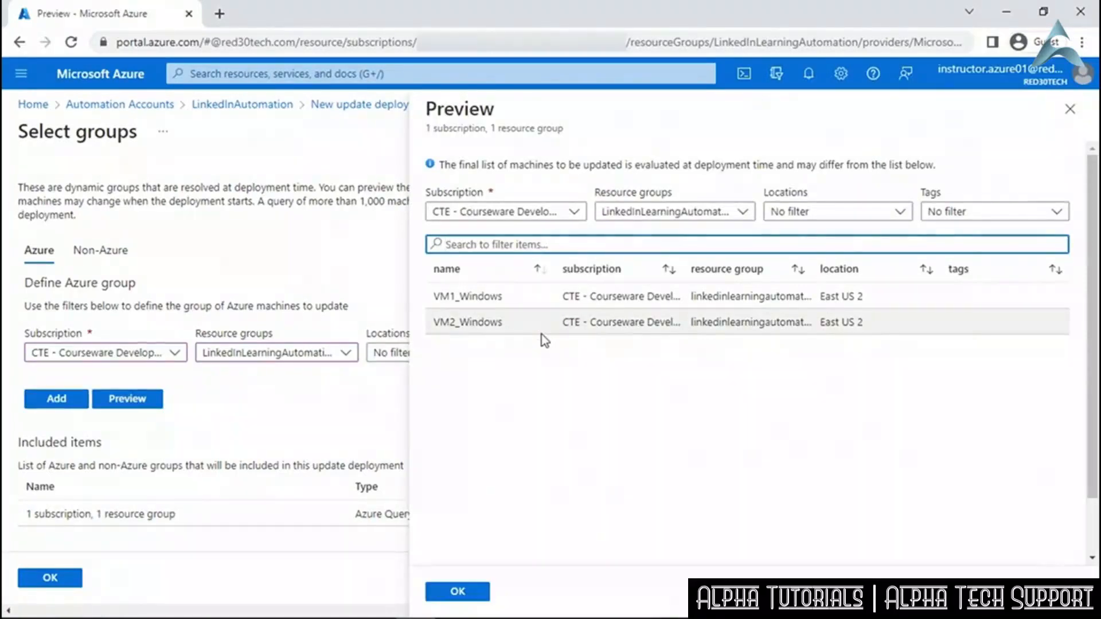
left_click(1070, 109)
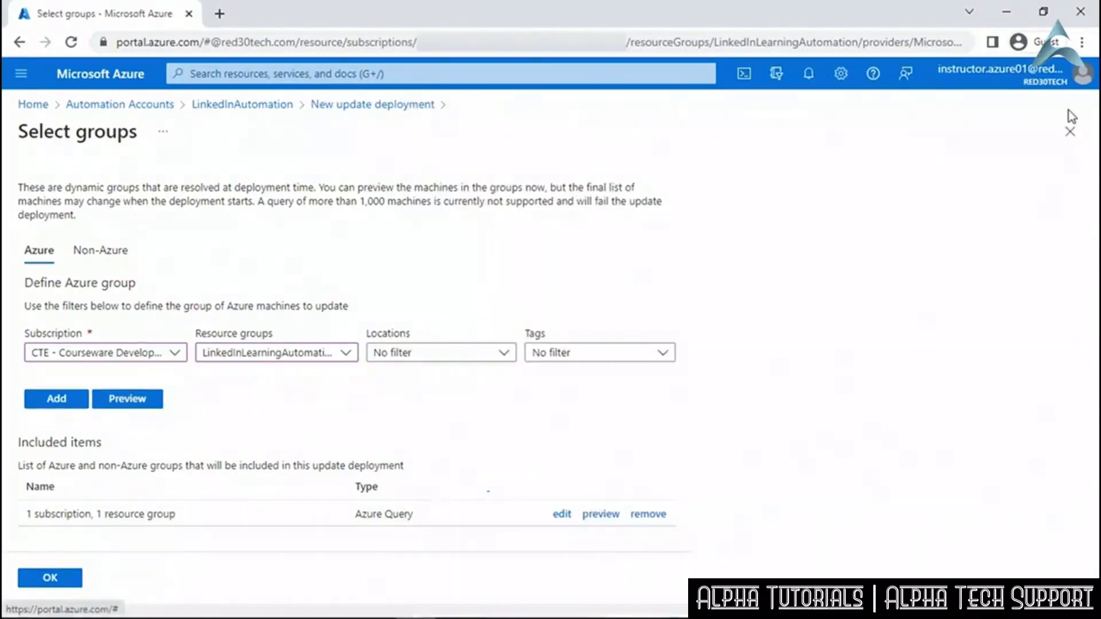
left_click(1070, 133)
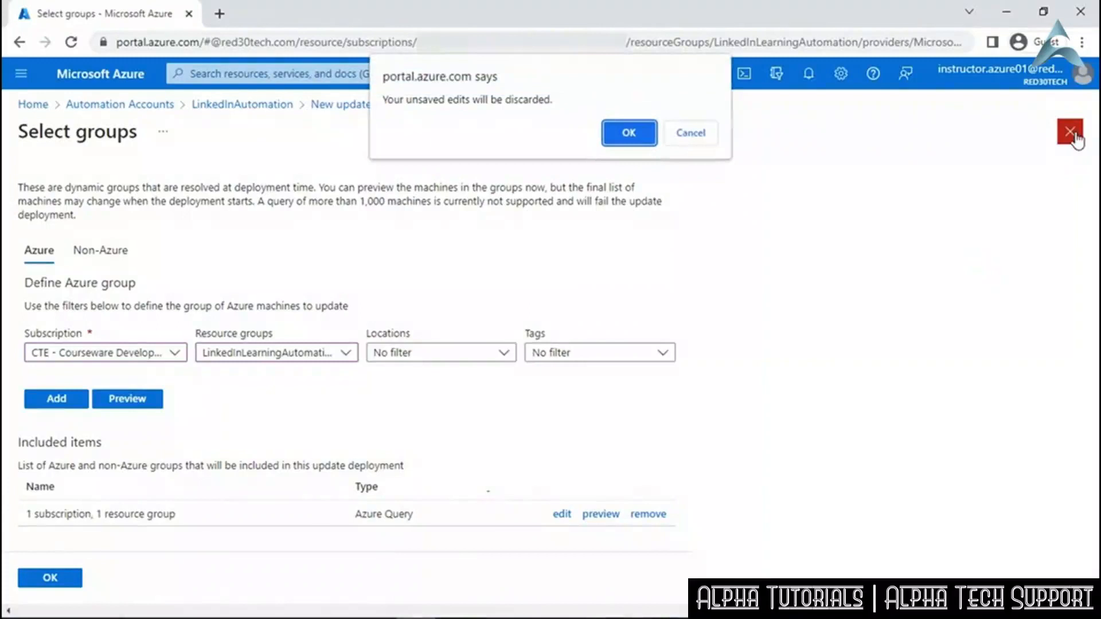
left_click(619, 136)
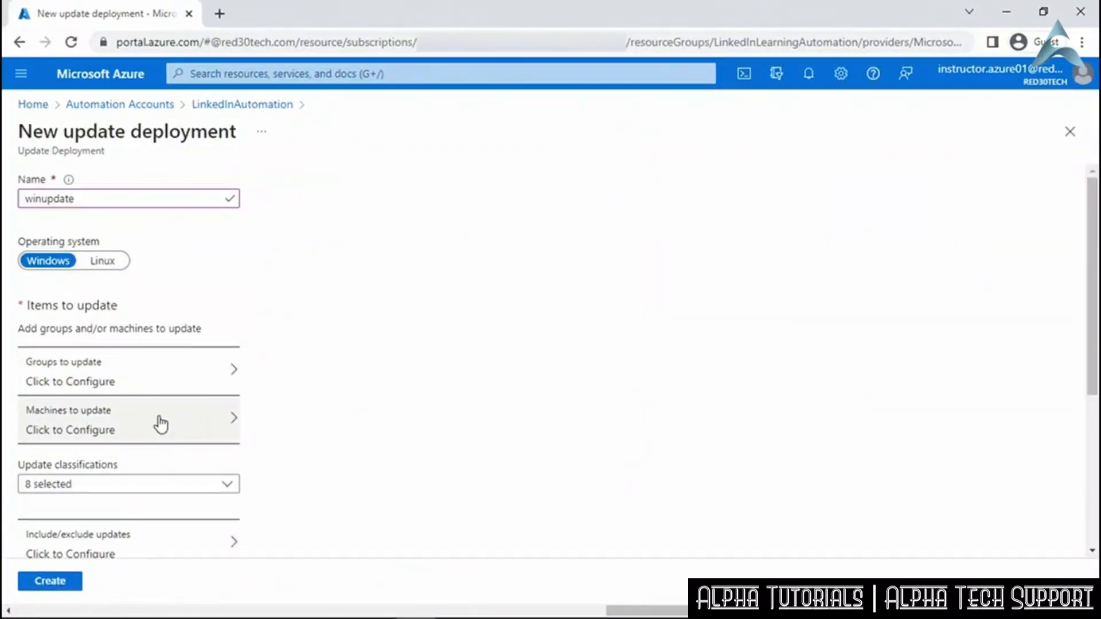
Choose the WindowsVMs saved search as the deployment's machines to update.
left_click(162, 425)
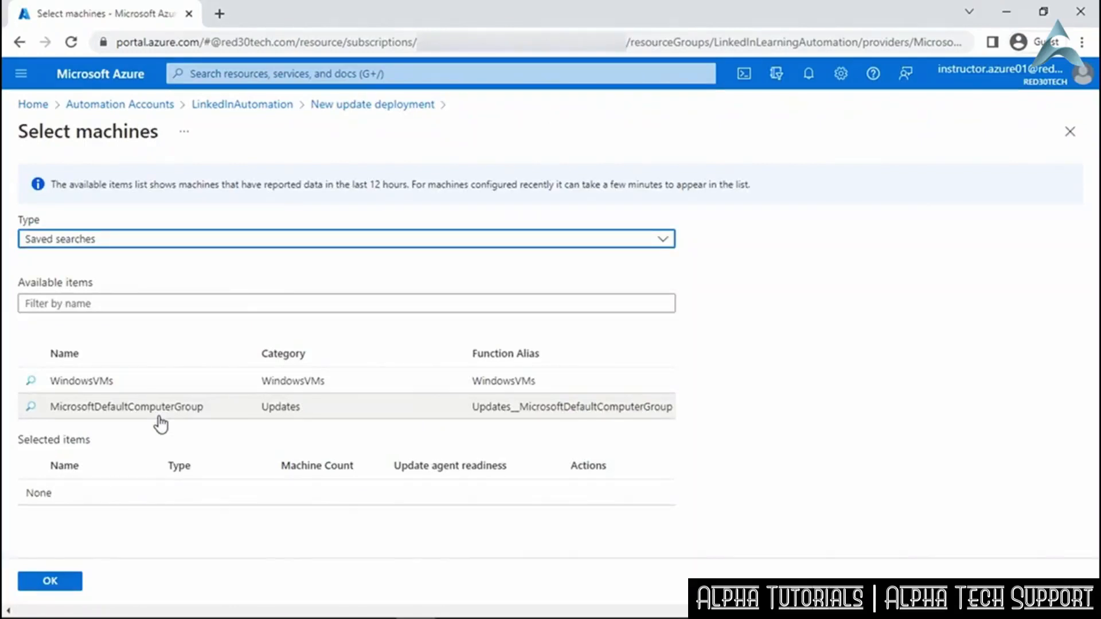
left_click(161, 385)
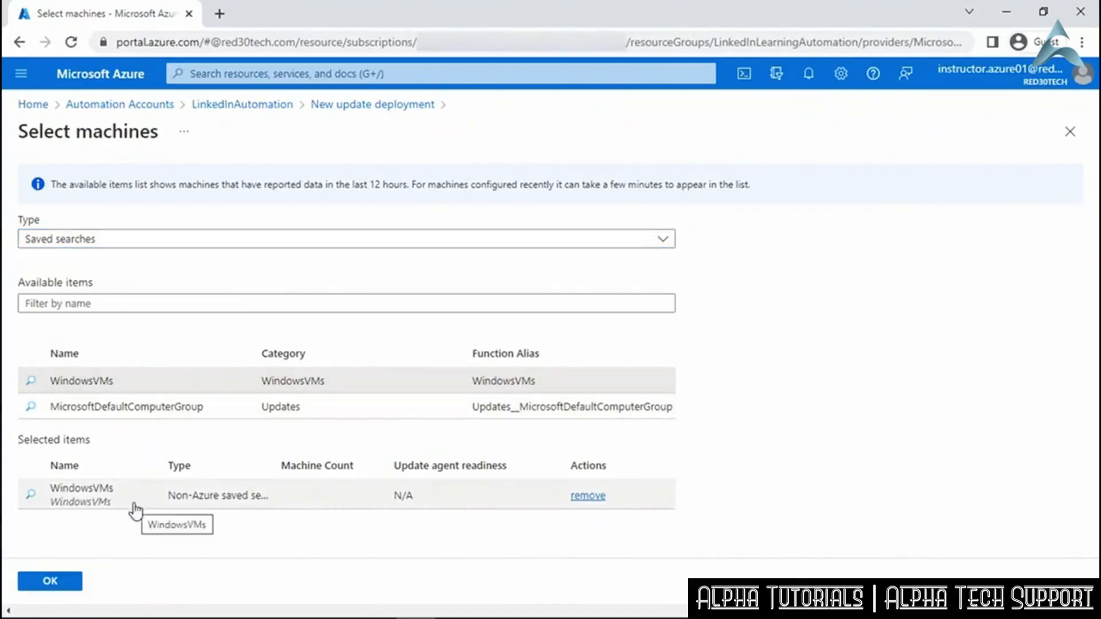
left_click(67, 585)
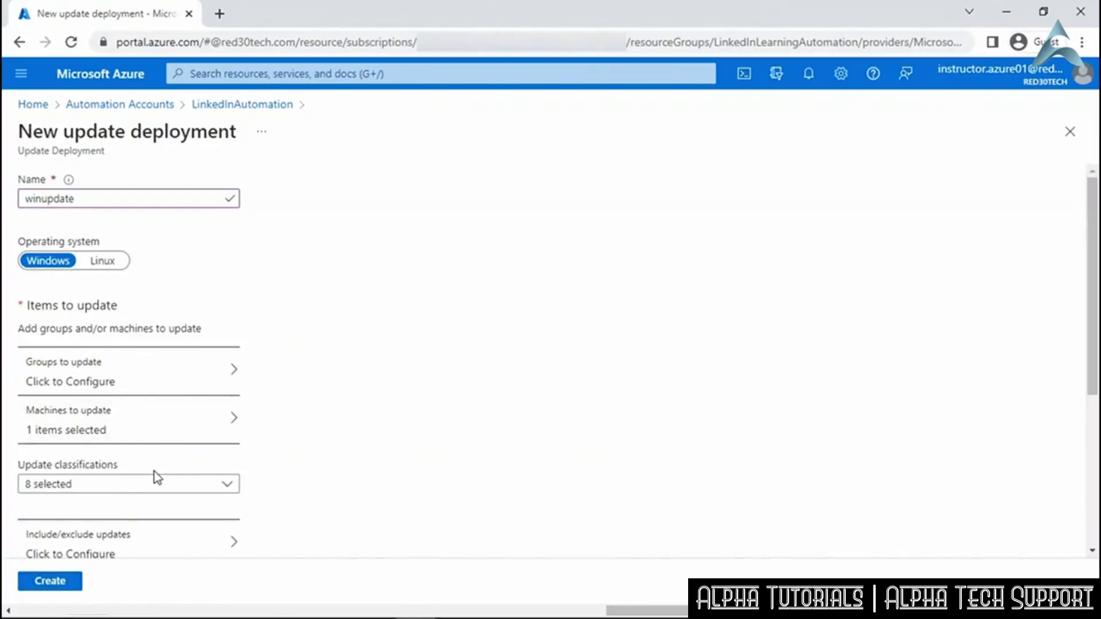
left_click(230, 486)
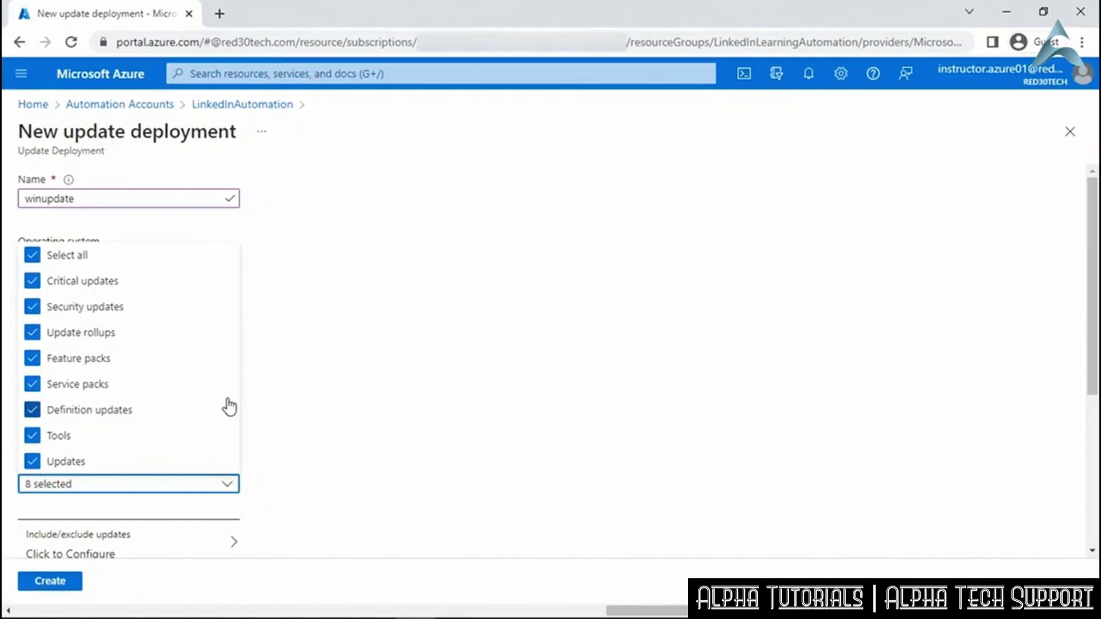
left_click(285, 425)
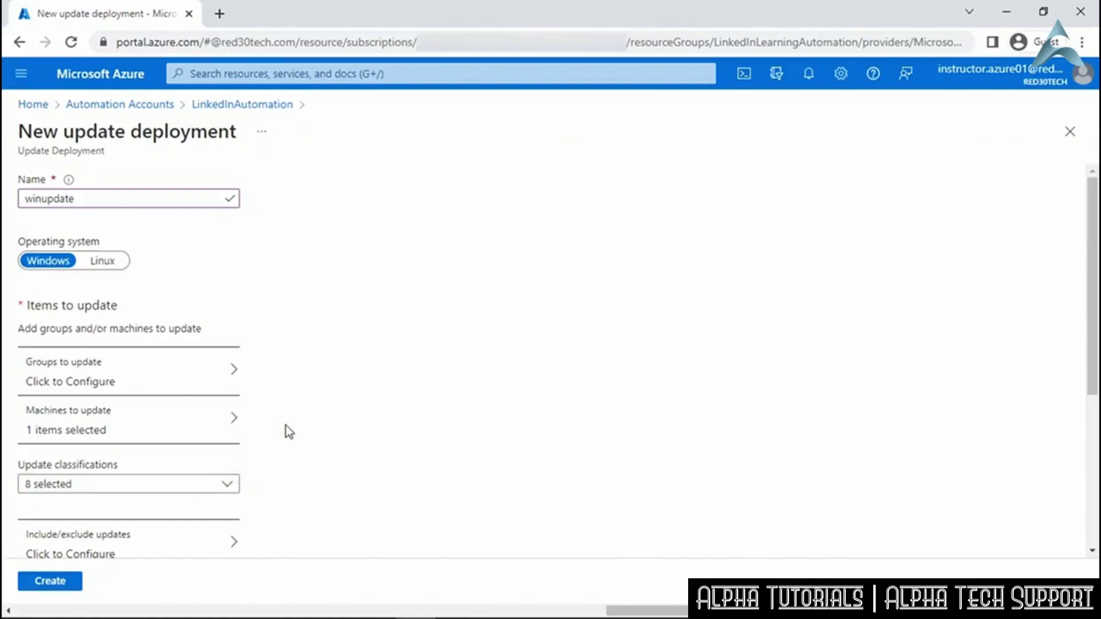
scroll(286, 426, "down", 4)
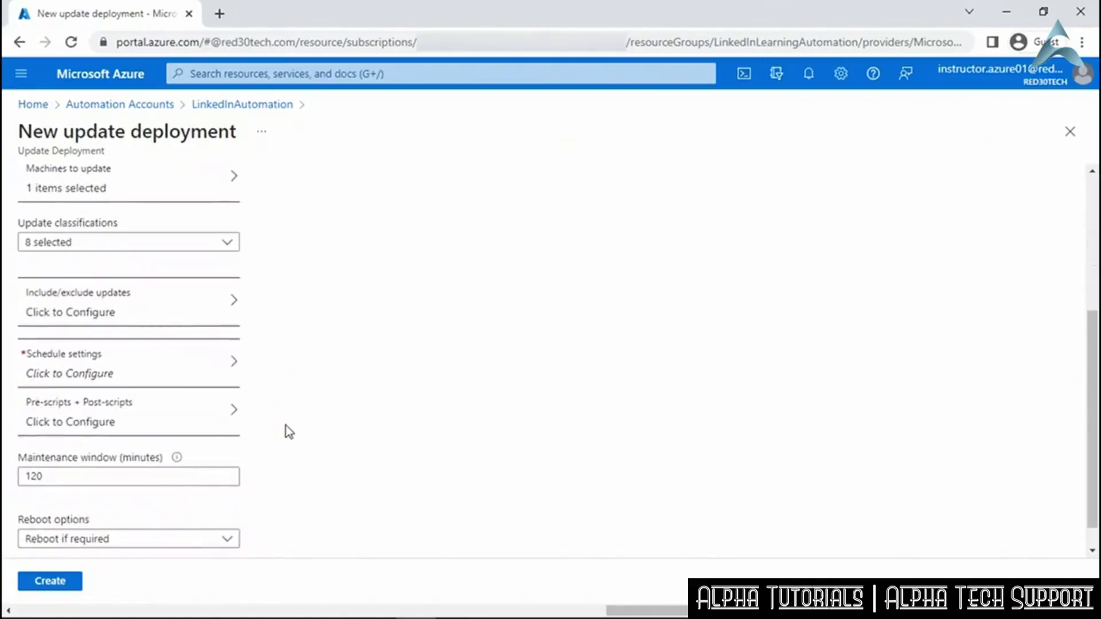
left_click(199, 314)
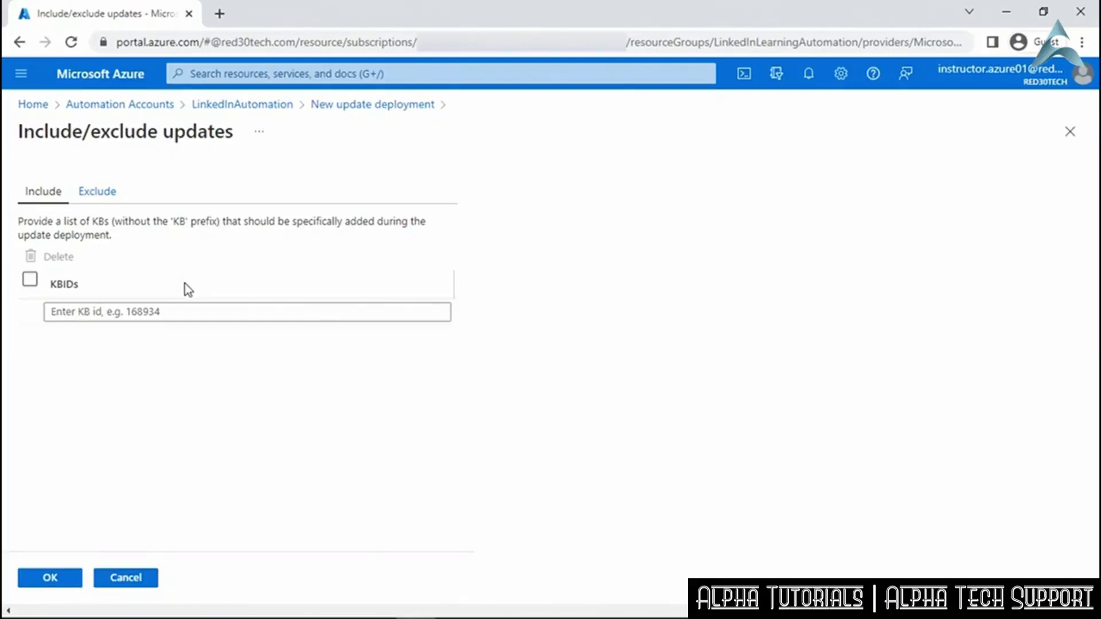
left_click(118, 195)
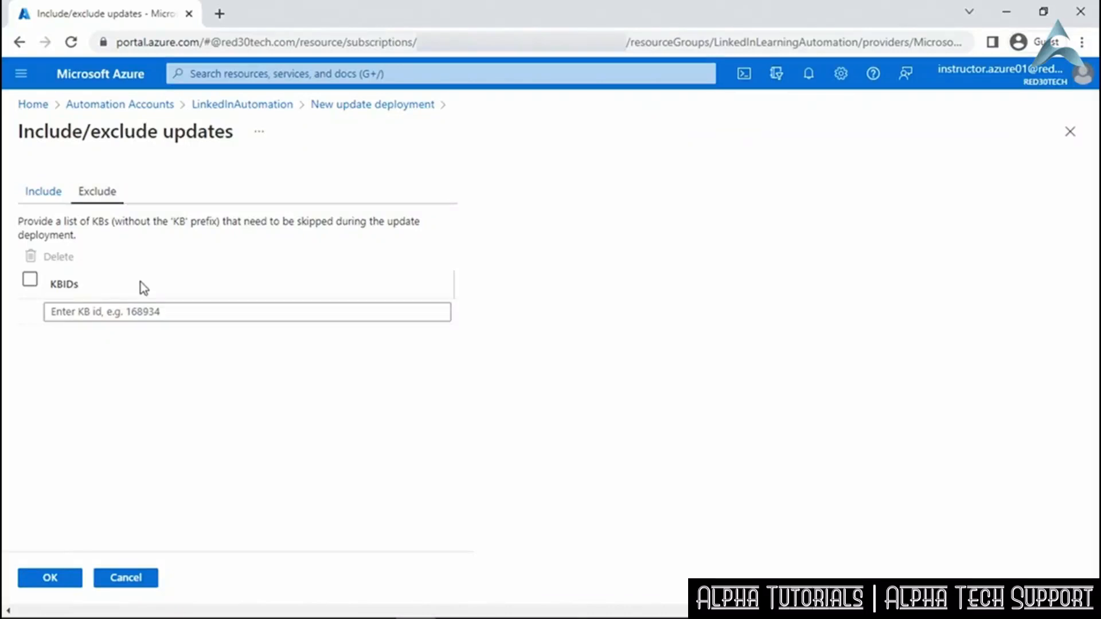
left_click(110, 580)
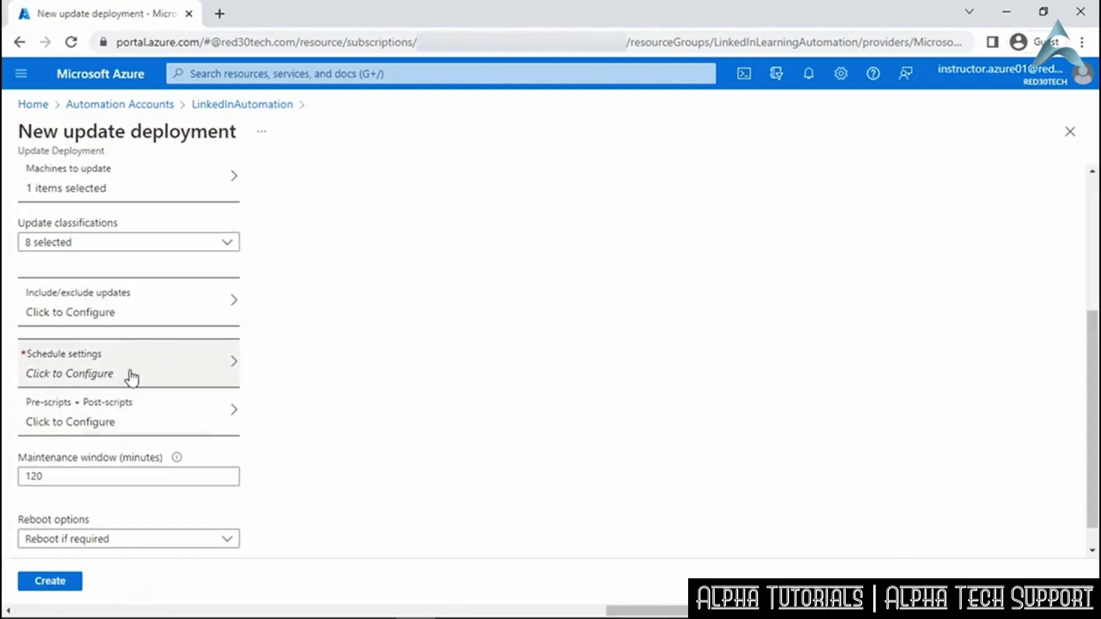
Set the deployment schedule's time zone to United States - Pacific Time.
left_click(132, 376)
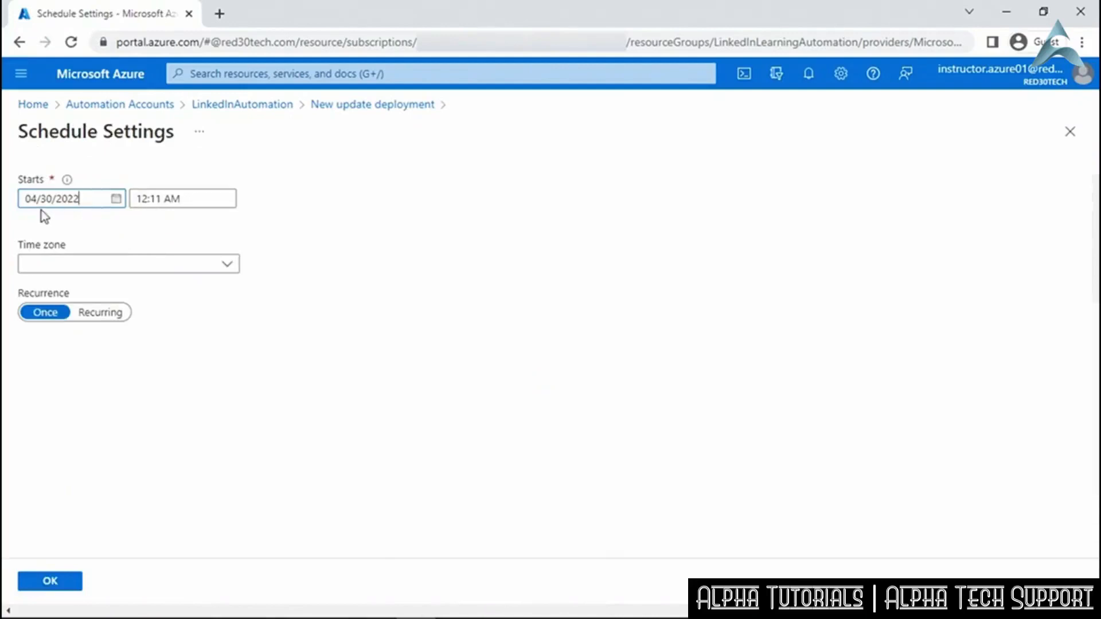
left_click(234, 267)
left_click_drag(236, 300, 233, 535)
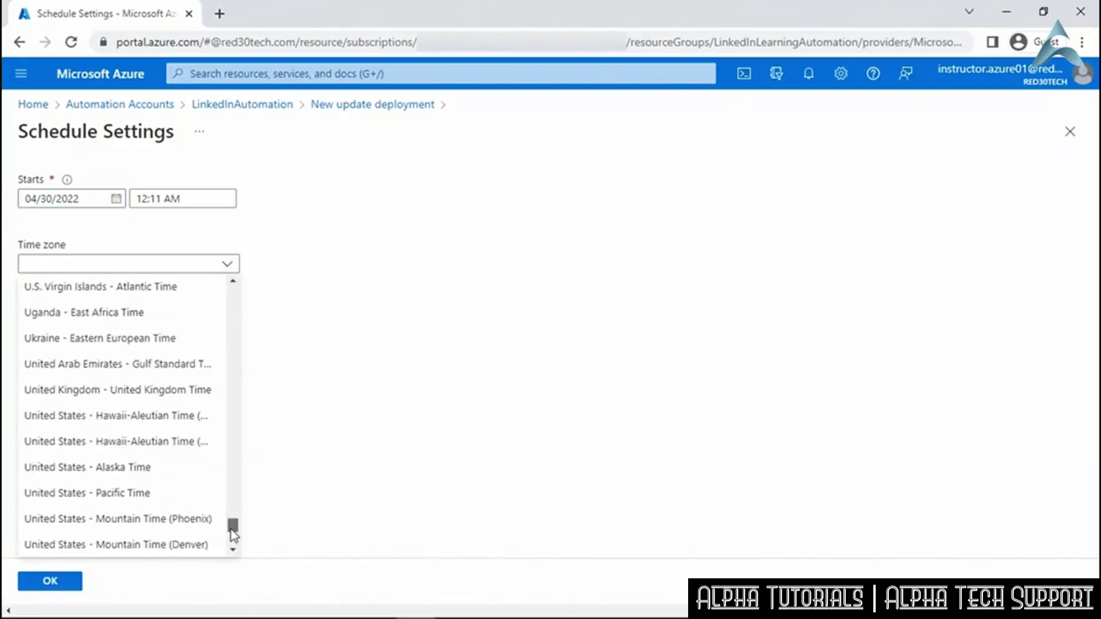
left_click(162, 501)
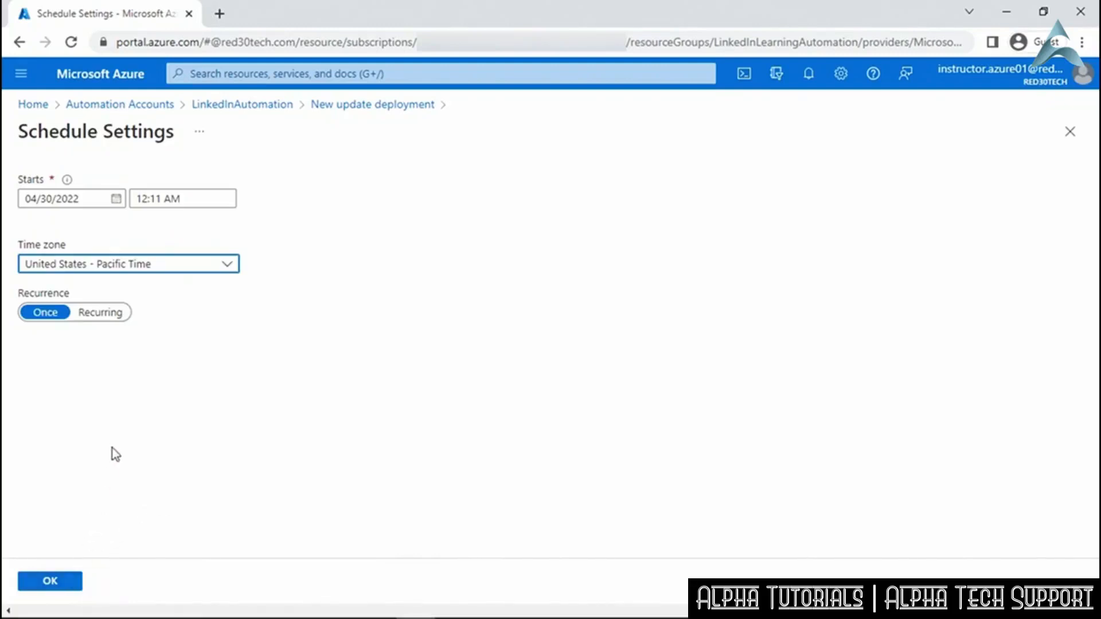
Try a weekly recurring schedule, then revert to one time on 04/30/2022 12:11 AM.
left_click(117, 318)
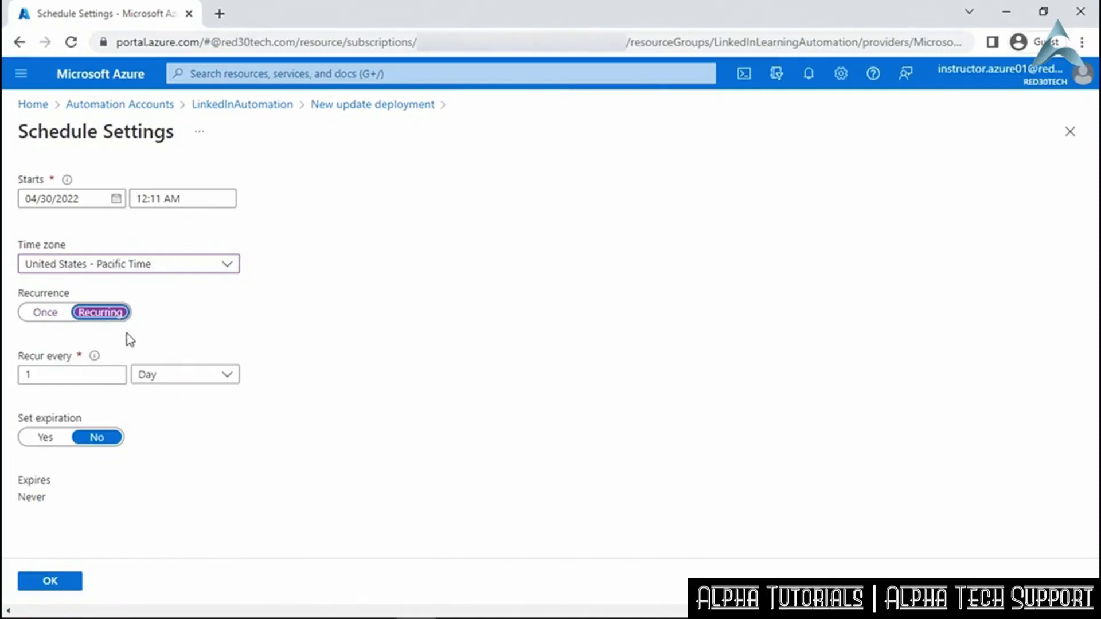
left_click(235, 380)
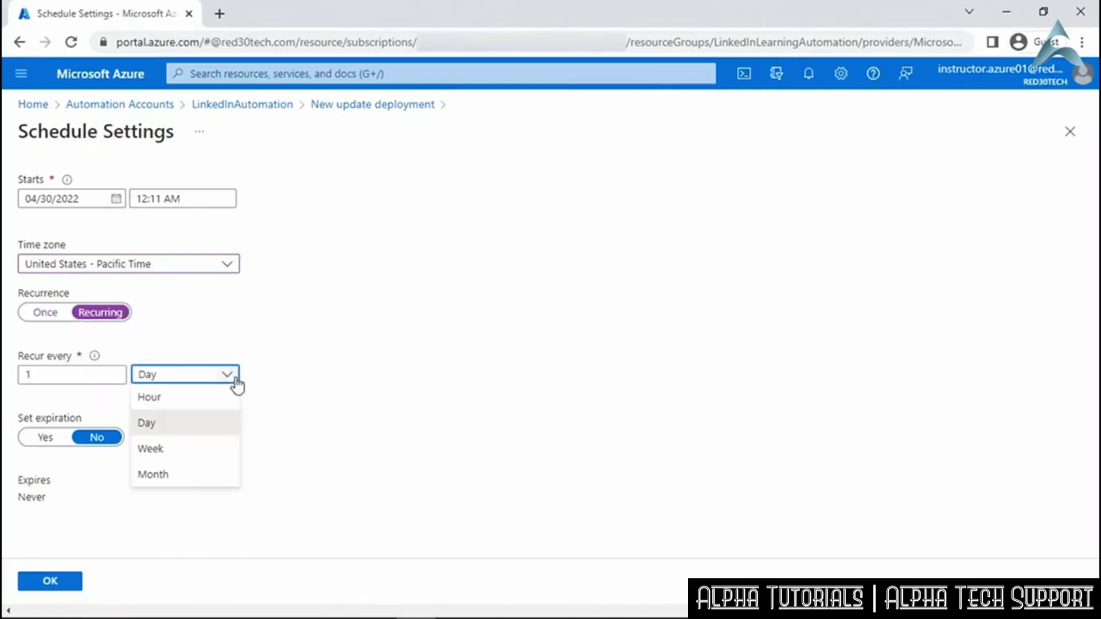
left_click(221, 454)
scroll(308, 476, "down", 1)
scroll(307, 476, "down", 2)
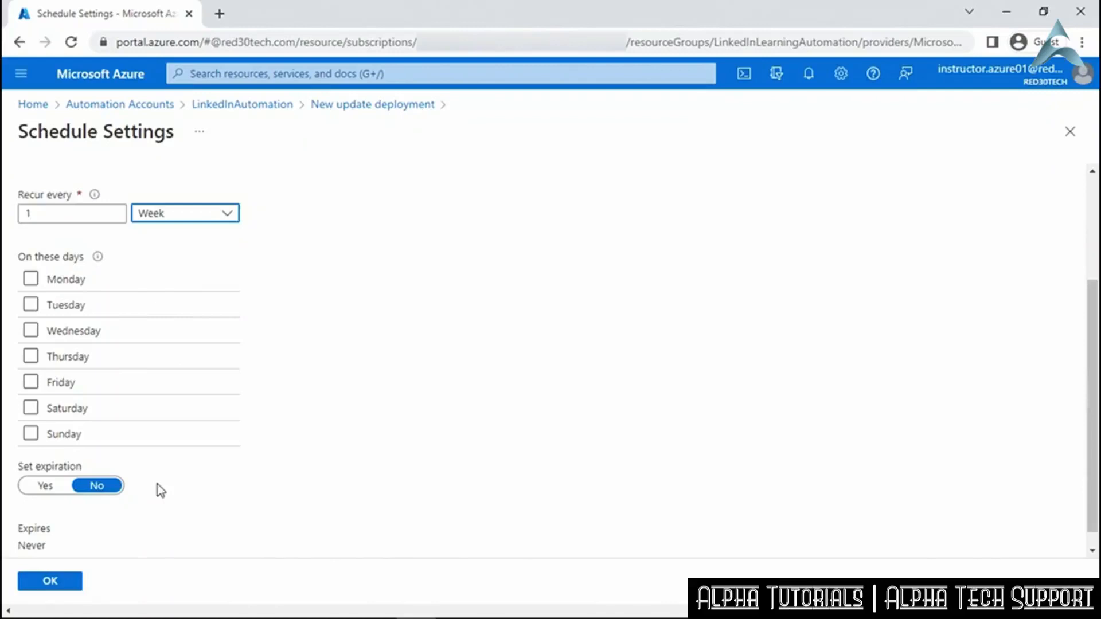
scroll(157, 490, "up", 3)
left_click(49, 321)
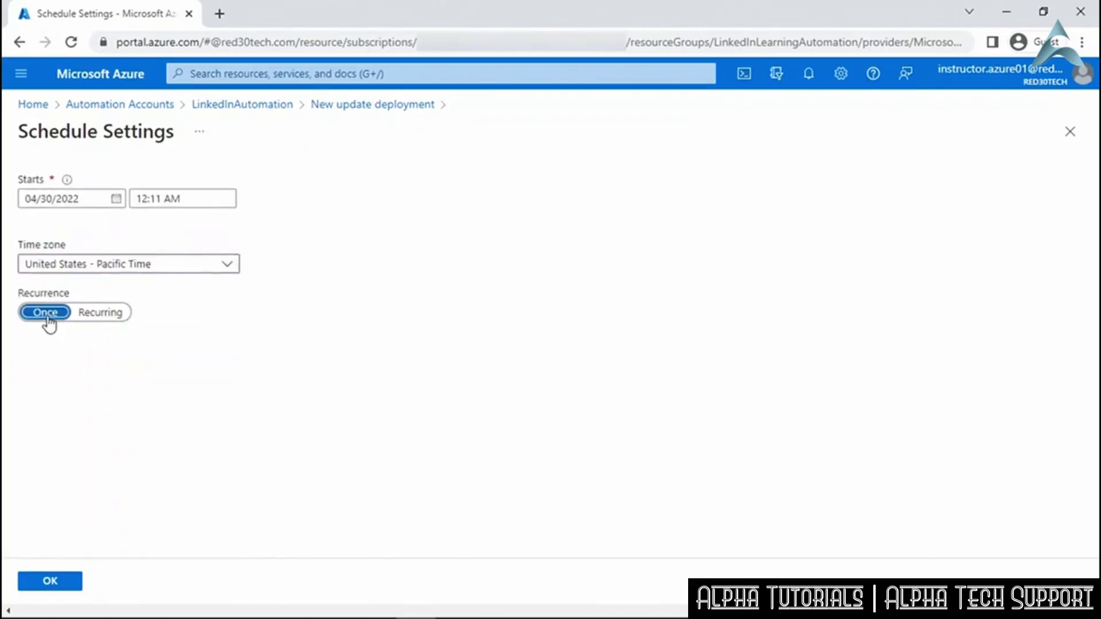
left_click(50, 582)
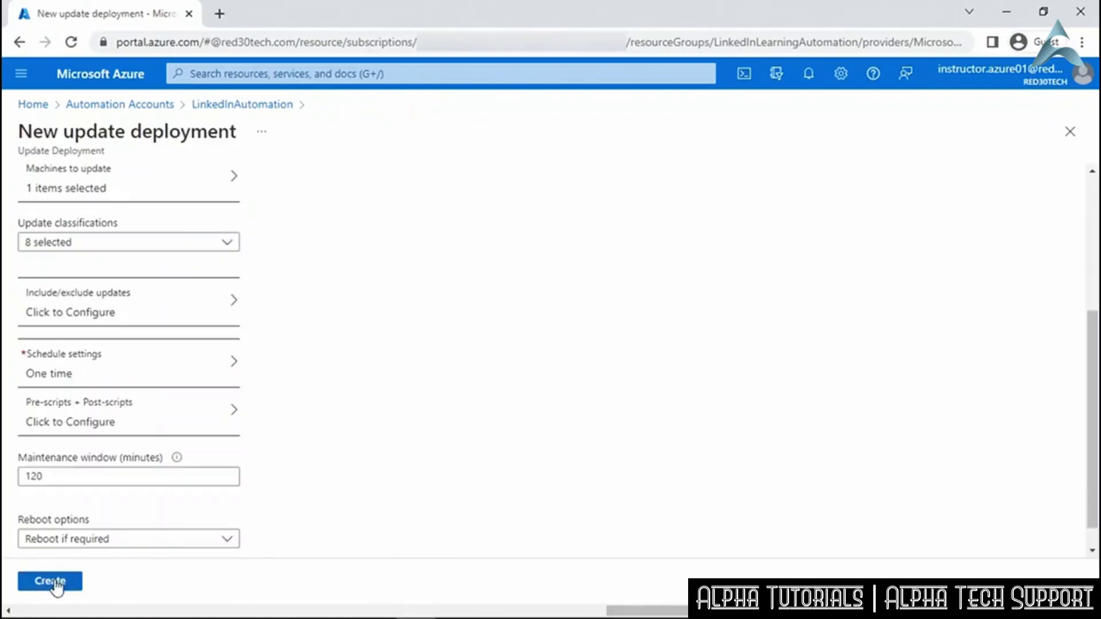
Inspect the InitiateWatcherProcess runbook's script configuration, then close it without attaching it.
left_click(145, 424)
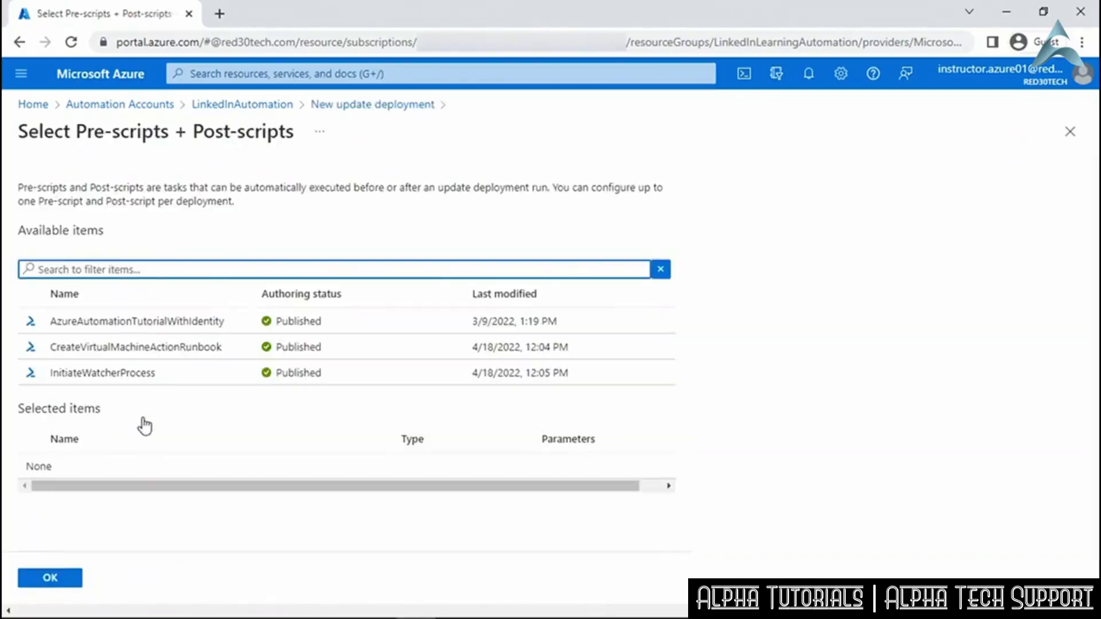
left_click(197, 376)
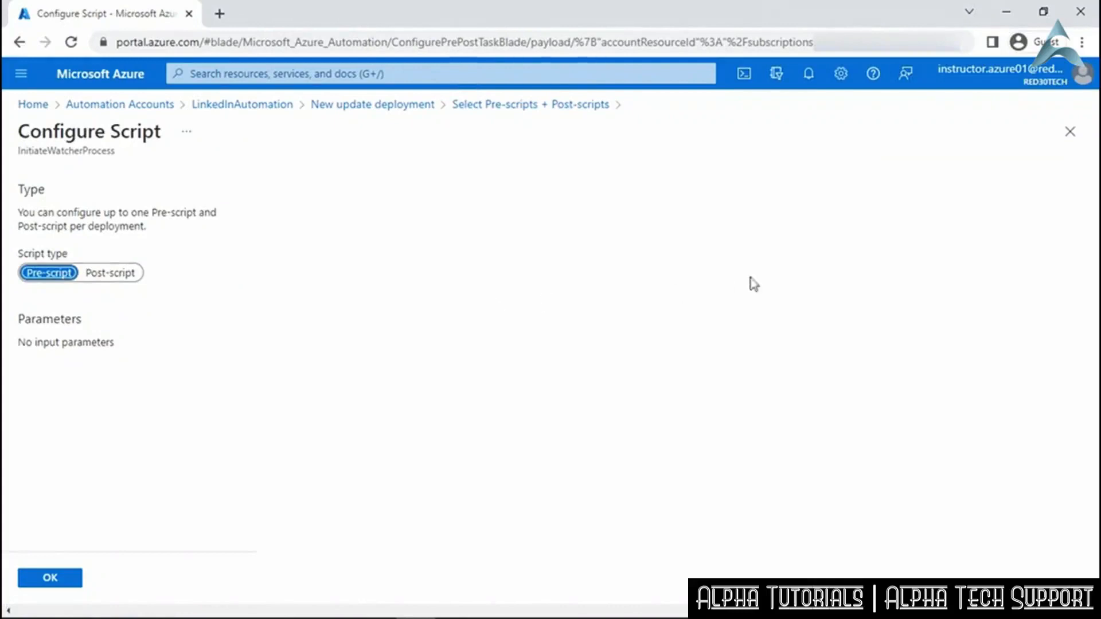
left_click(1070, 133)
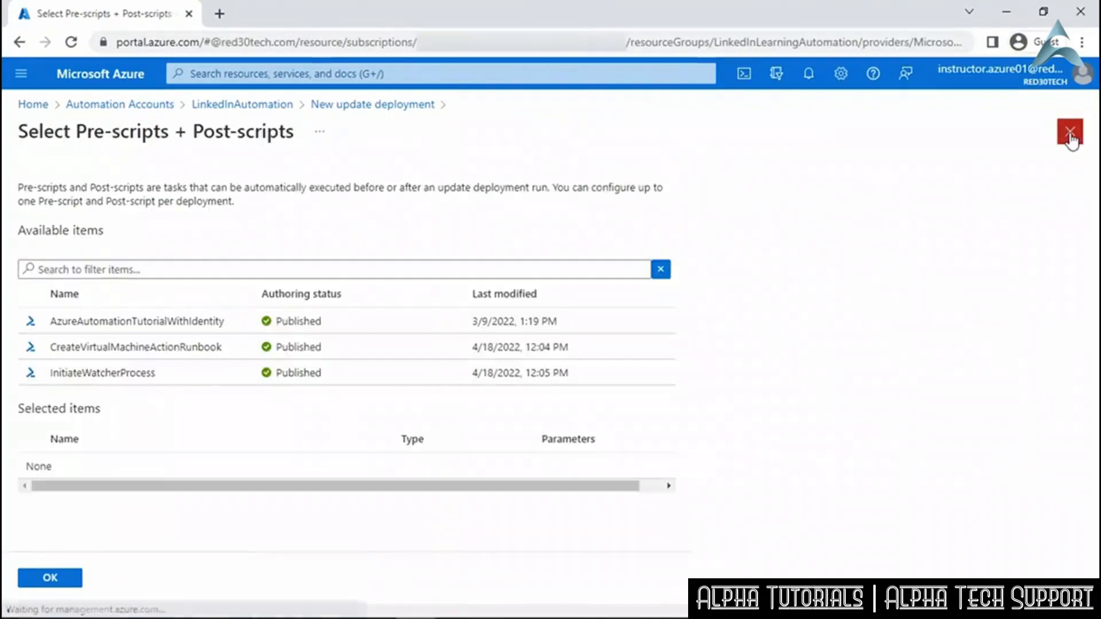
Leave scripts unset and change the maintenance window from 120 to 30 minutes.
left_click(1070, 136)
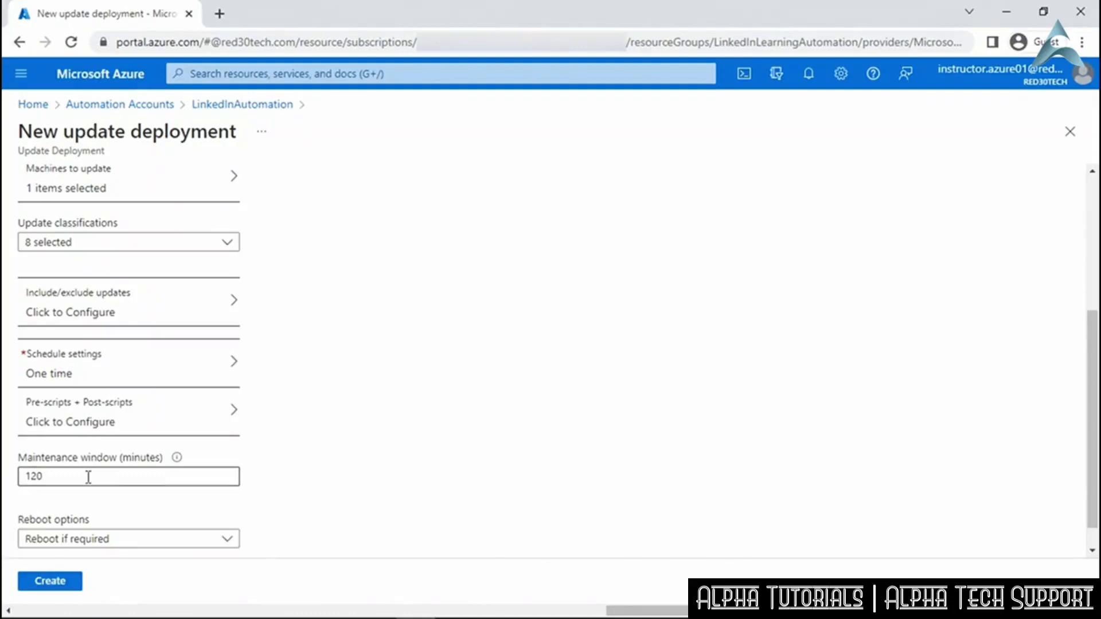
left_click_drag(89, 477, 23, 477)
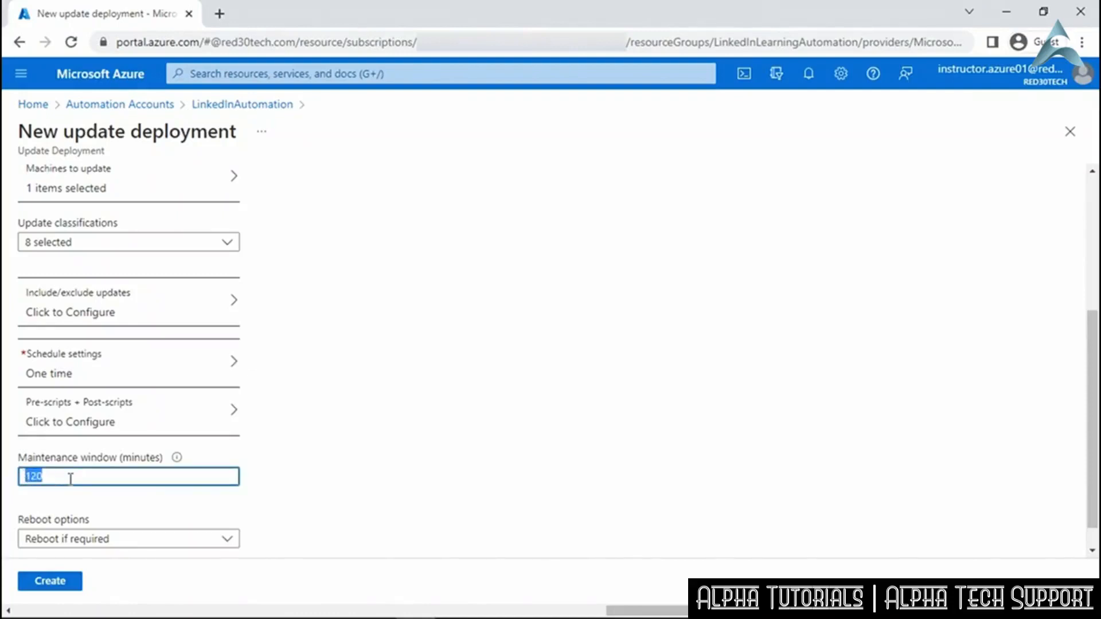
type("30")
left_click(103, 505)
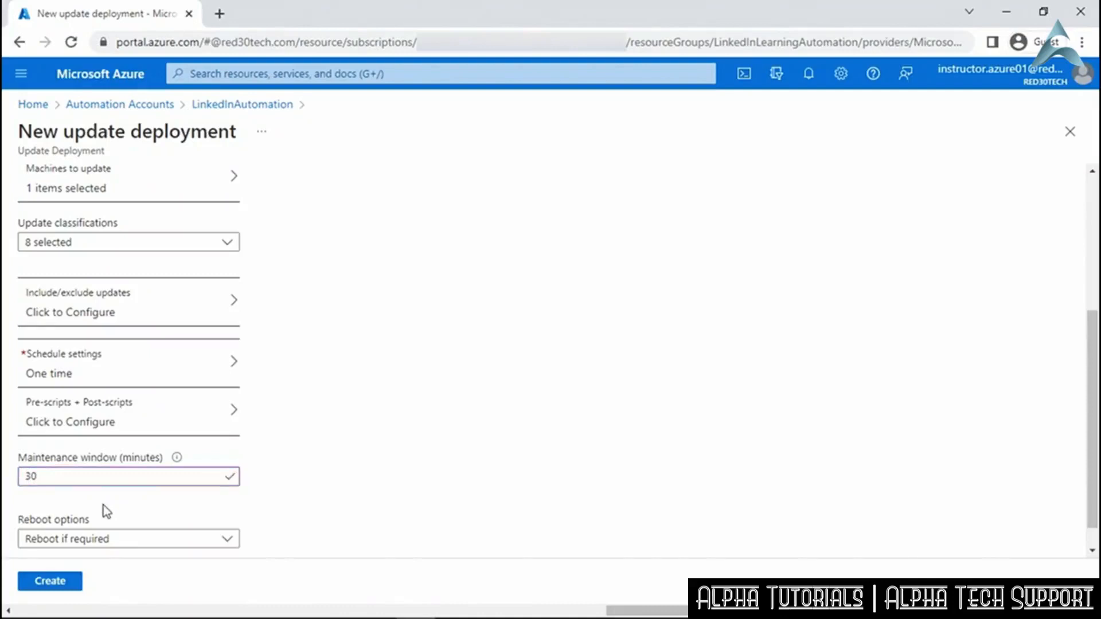
scroll(103, 505, "down", 1)
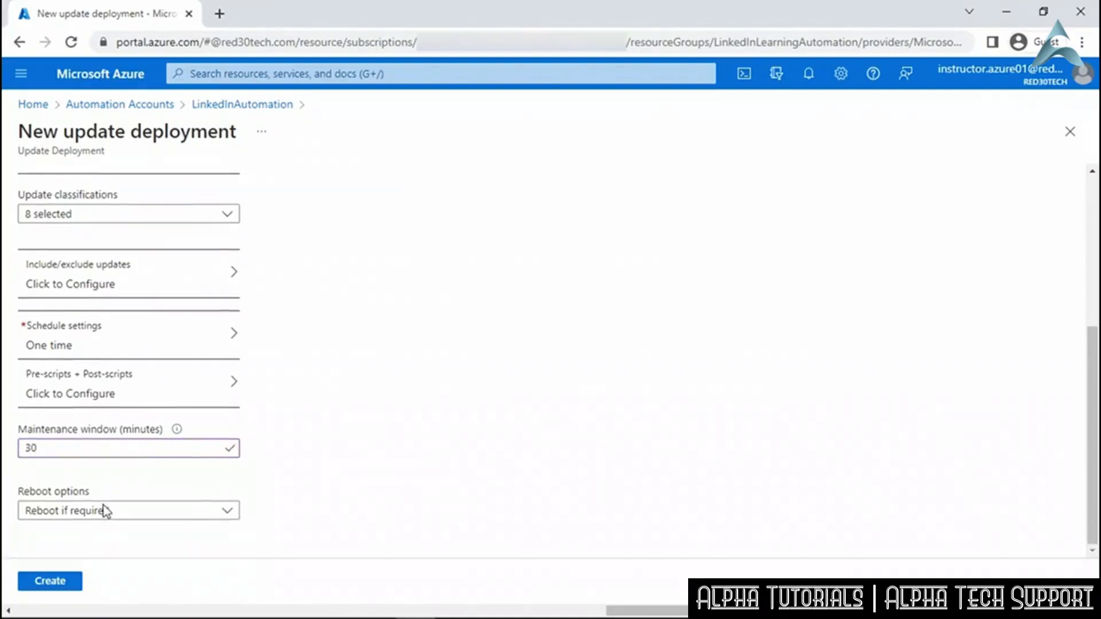
Leave the reboot option at Reboot if required and create the winupdate deployment.
left_click(182, 513)
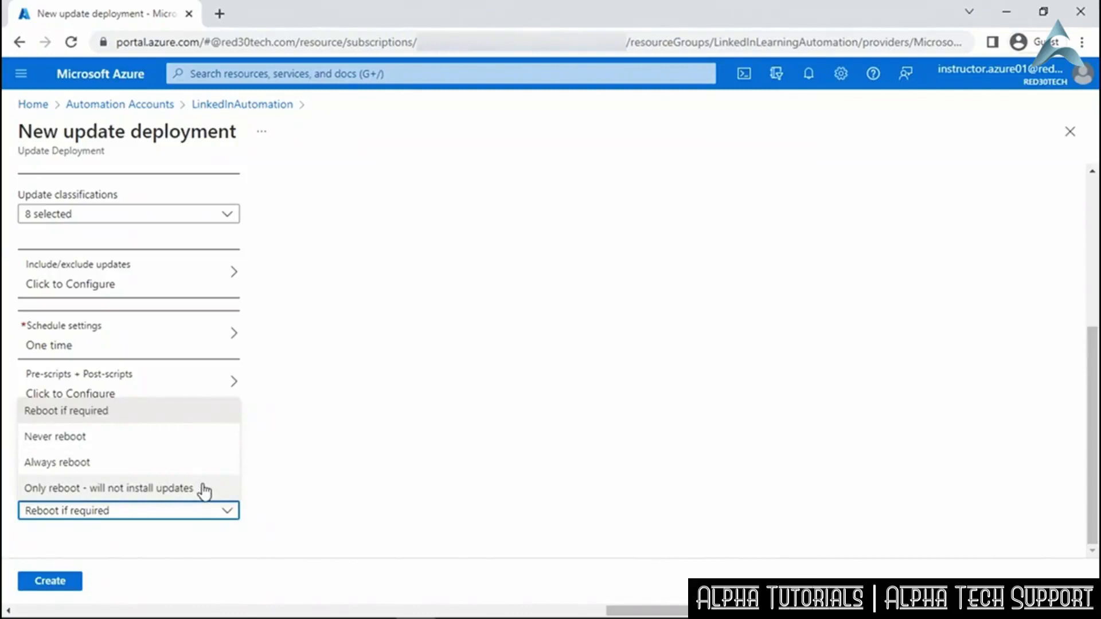
left_click(208, 418)
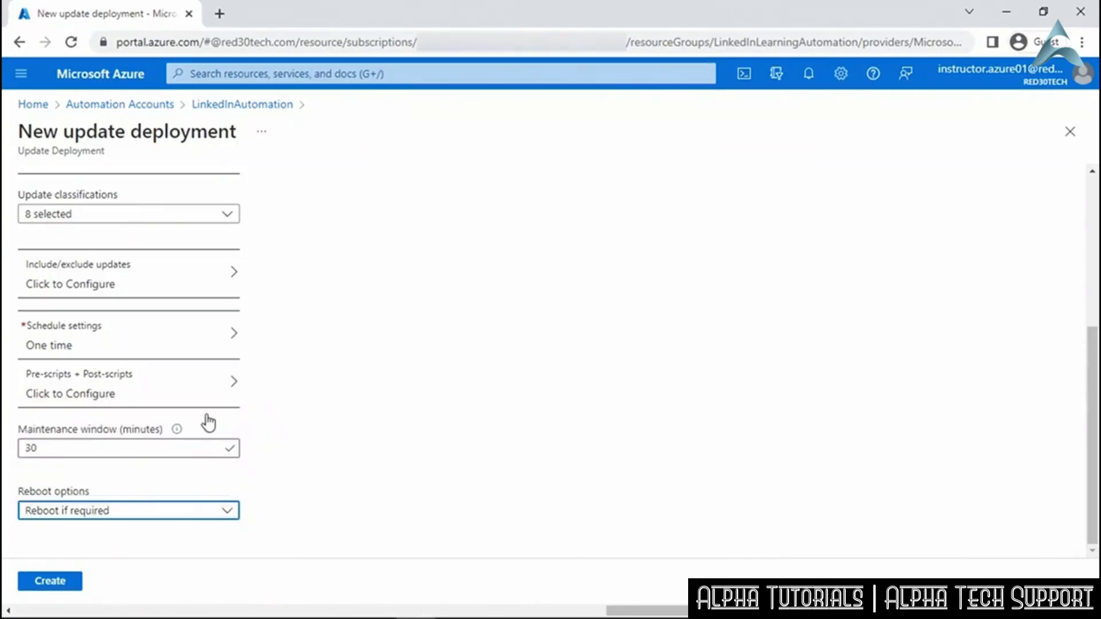
left_click(163, 550)
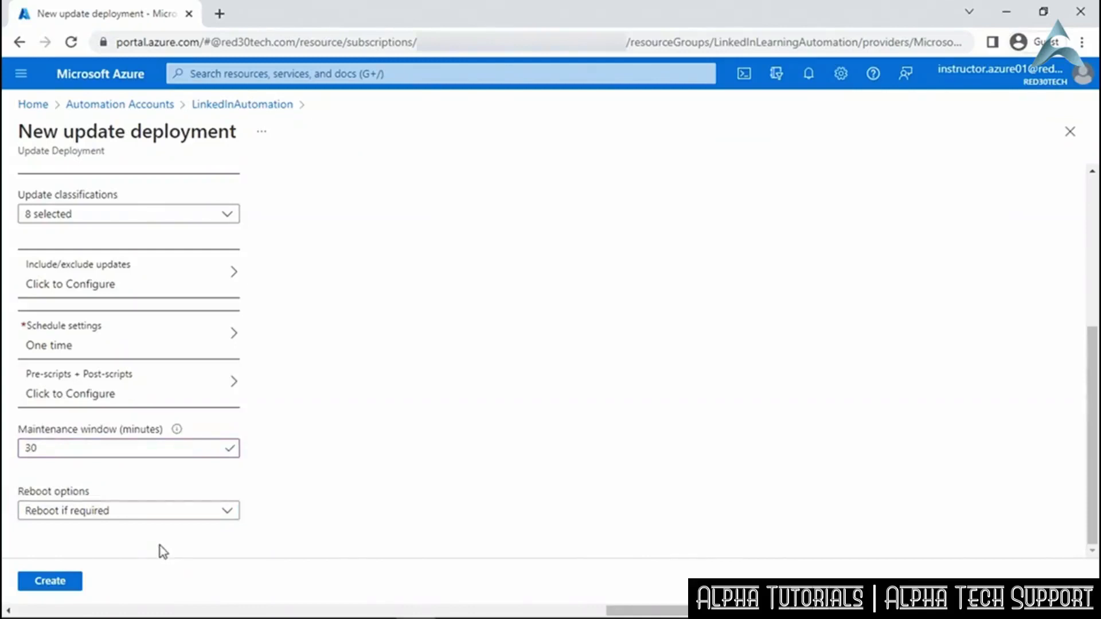
left_click(62, 579)
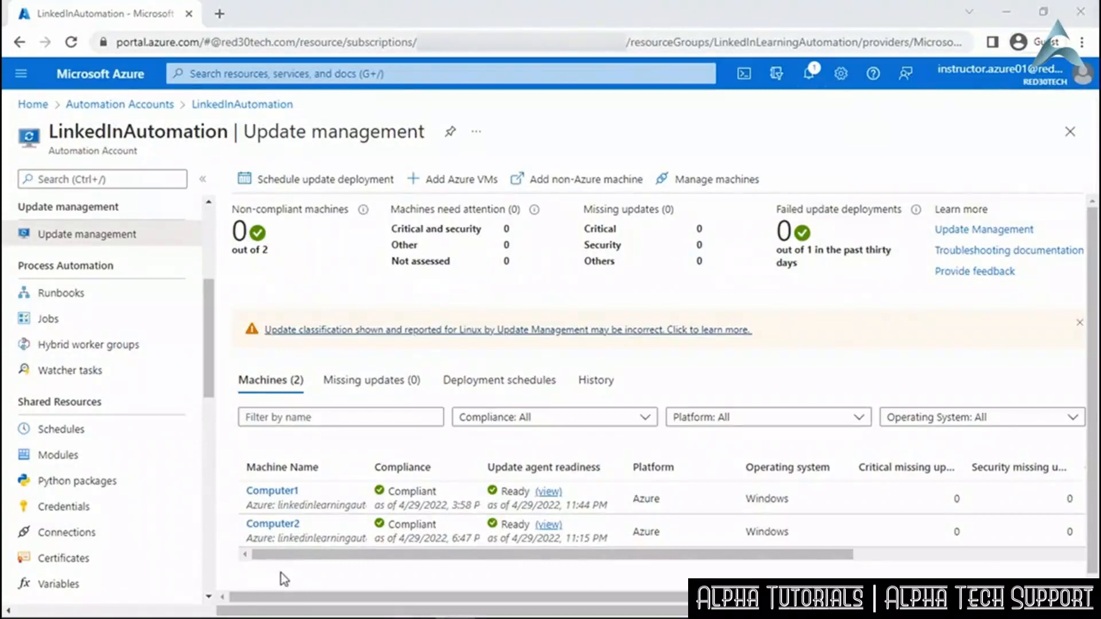
Open LinkedInAutomation's Schedules to find winupdate next running 4/30/2022 12:11 AM.
left_click(139, 439)
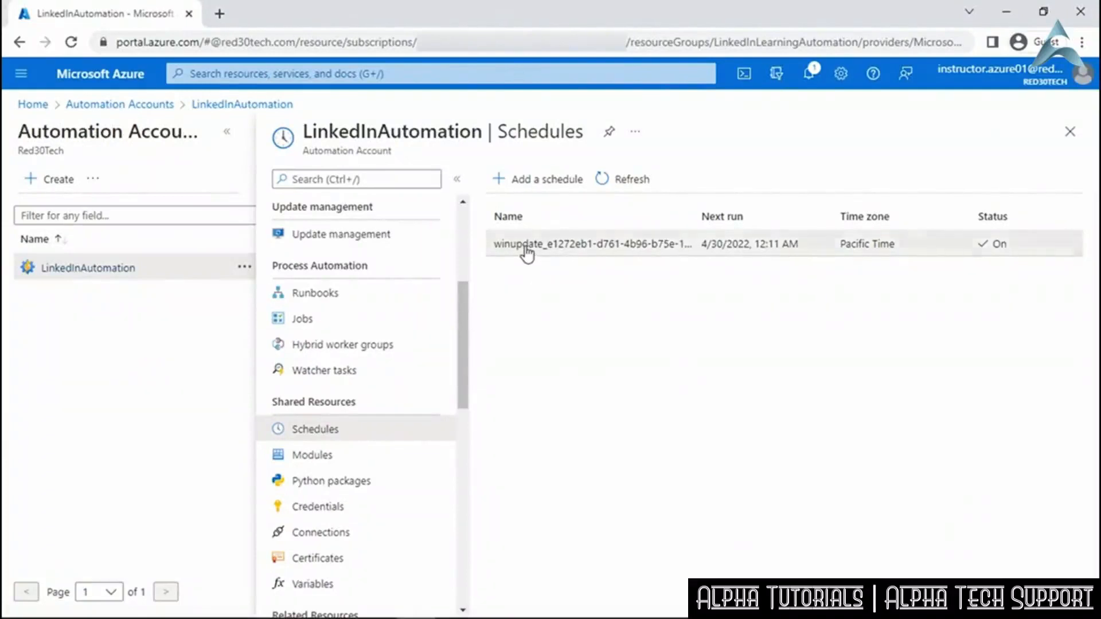
Change the winupdate schedule's start time to 04/30/2022 12:30 PM, save it, and close the pane.
left_click(526, 253)
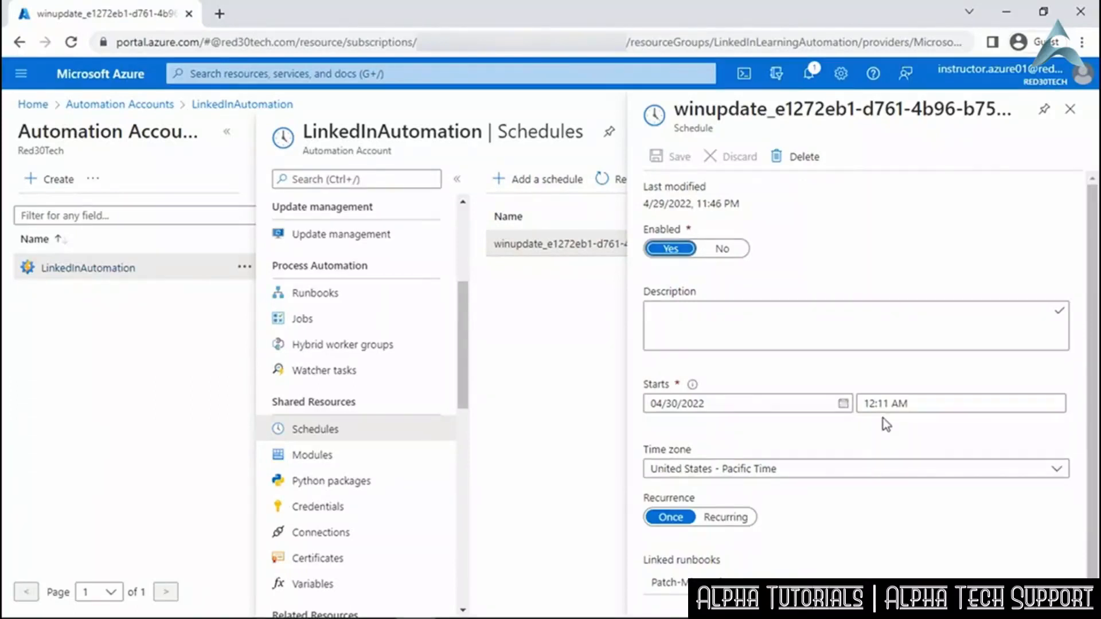
double_click(884, 404)
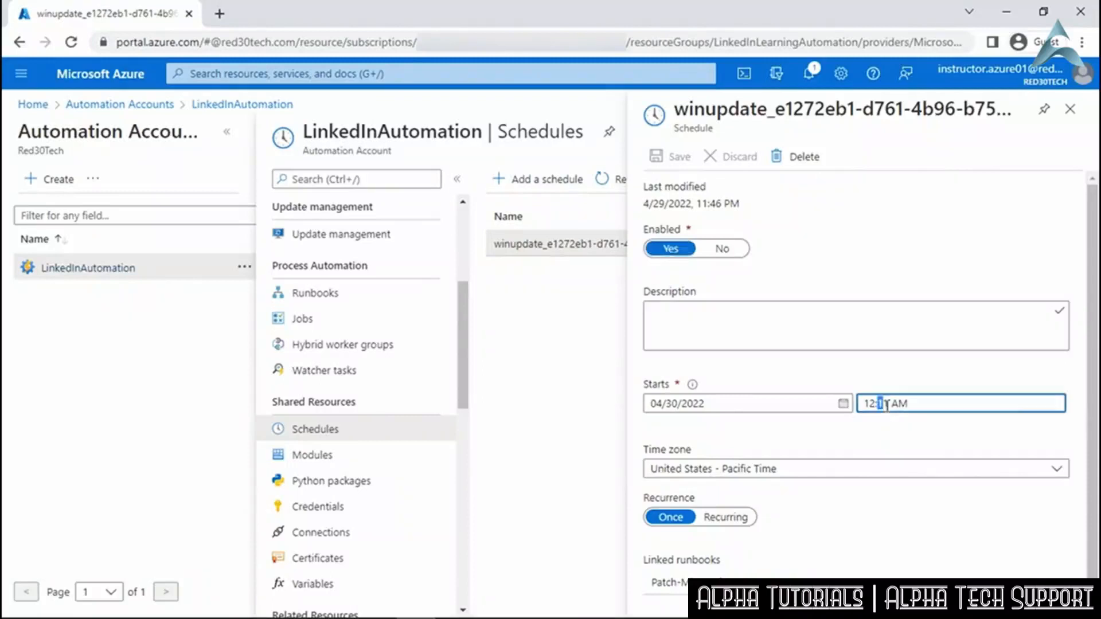
type("30")
left_click_drag(893, 405, 899, 408)
type("P")
left_click(893, 445)
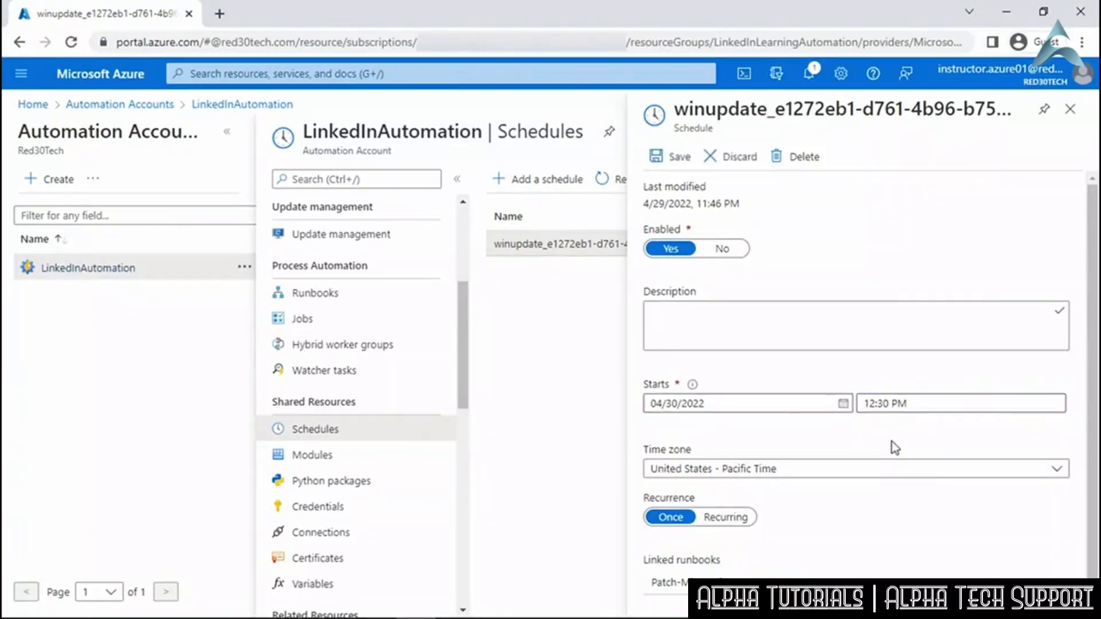
left_click(675, 161)
left_click(1070, 111)
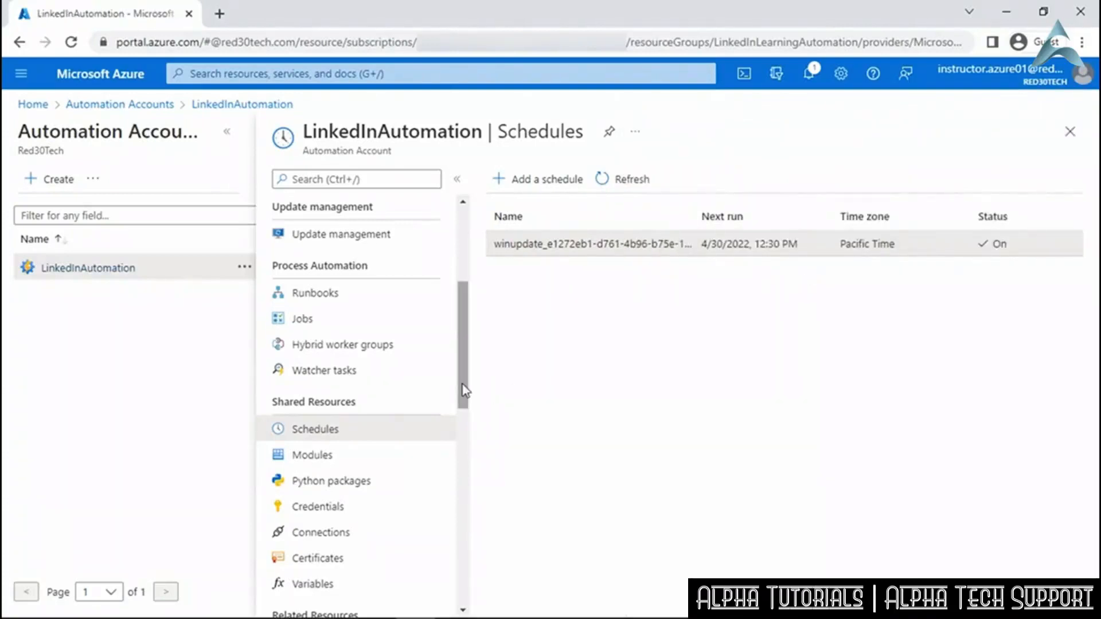
left_click_drag(462, 384, 467, 355)
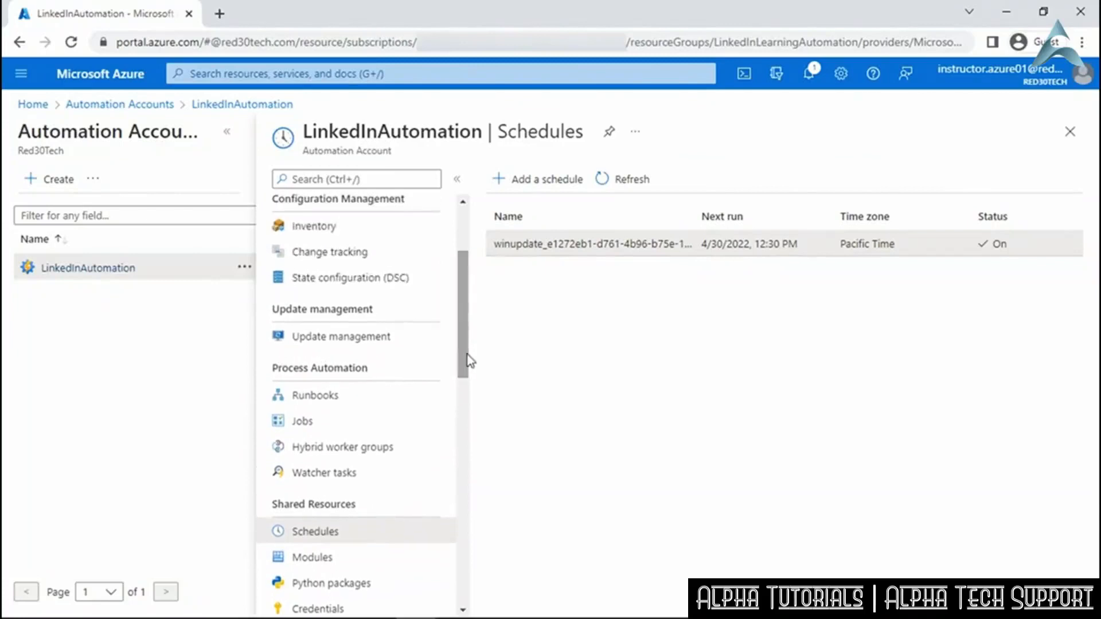
Under Manage machines, enable Update Management on all available and future machines.
left_click(406, 341)
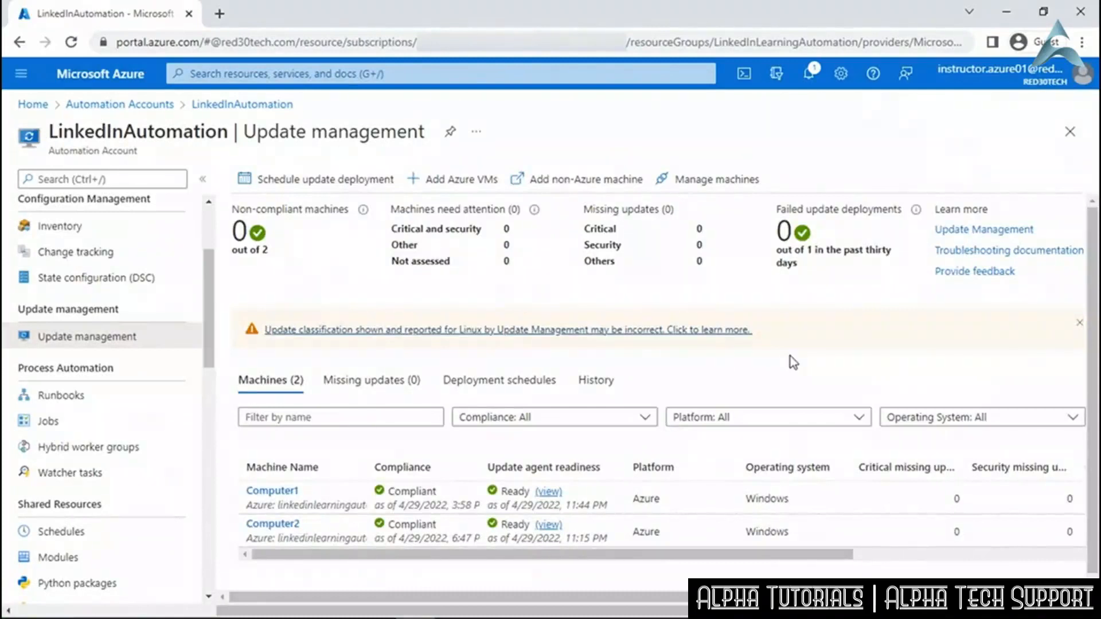
left_click(727, 183)
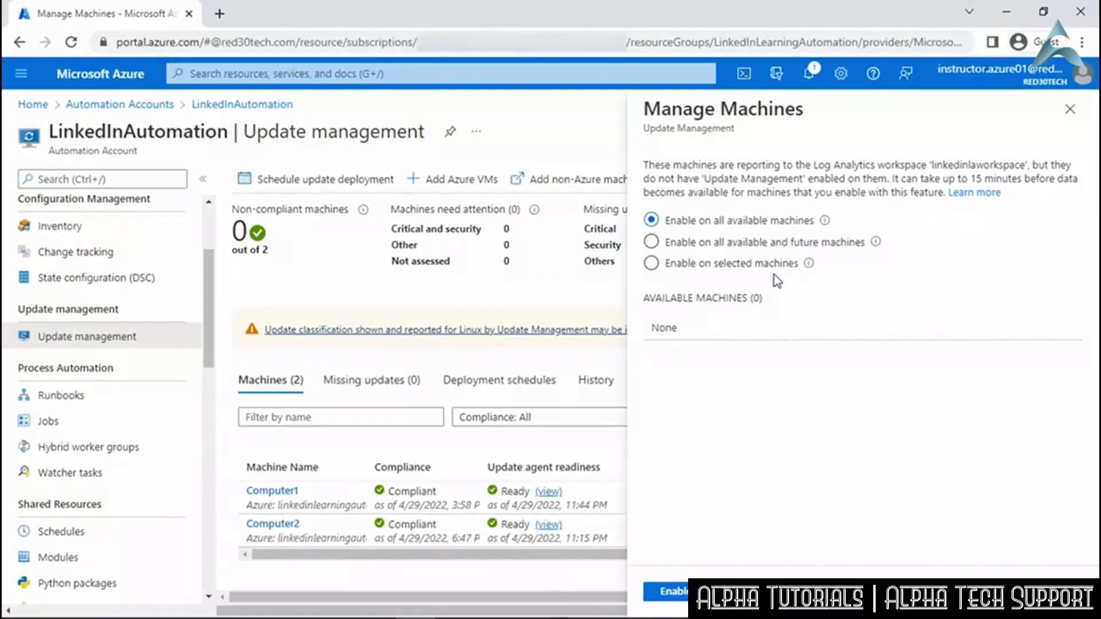
left_click(651, 242)
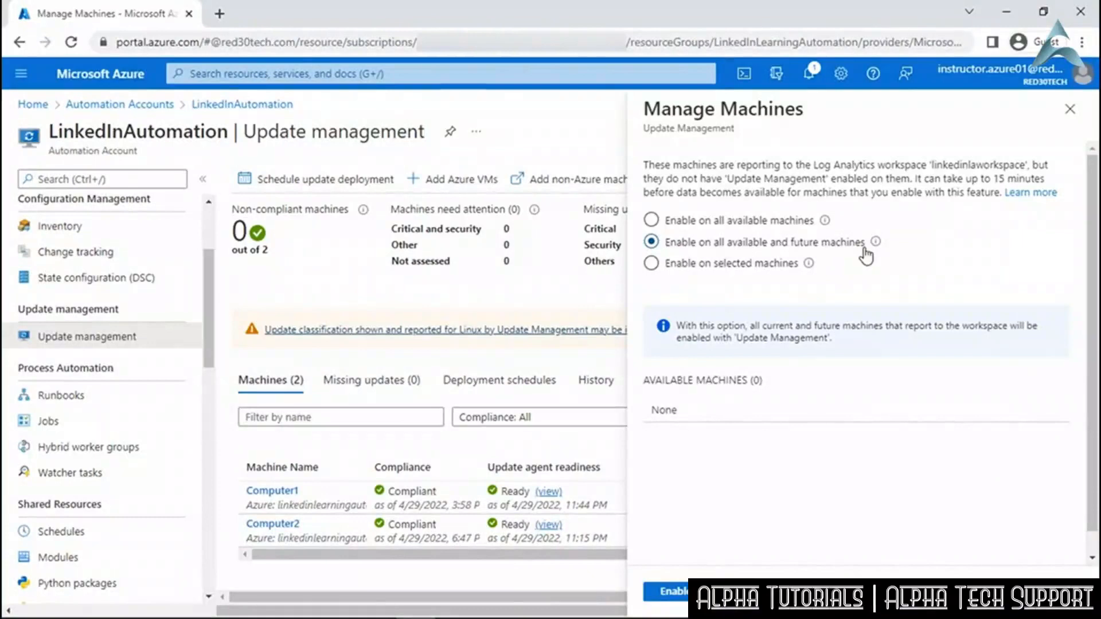
left_click(673, 593)
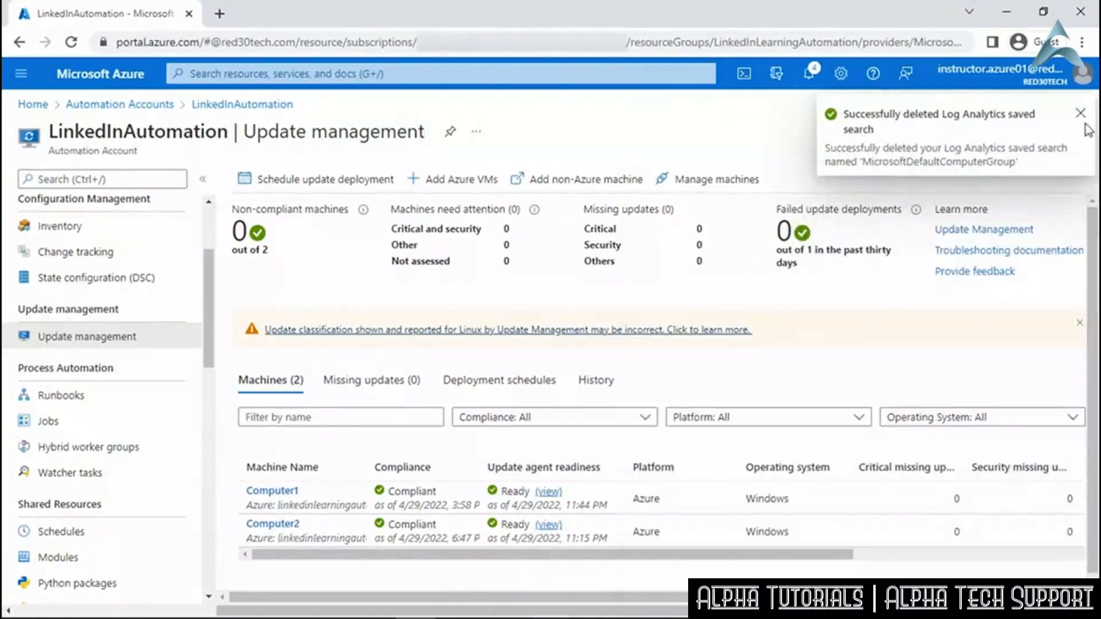
left_click(1081, 113)
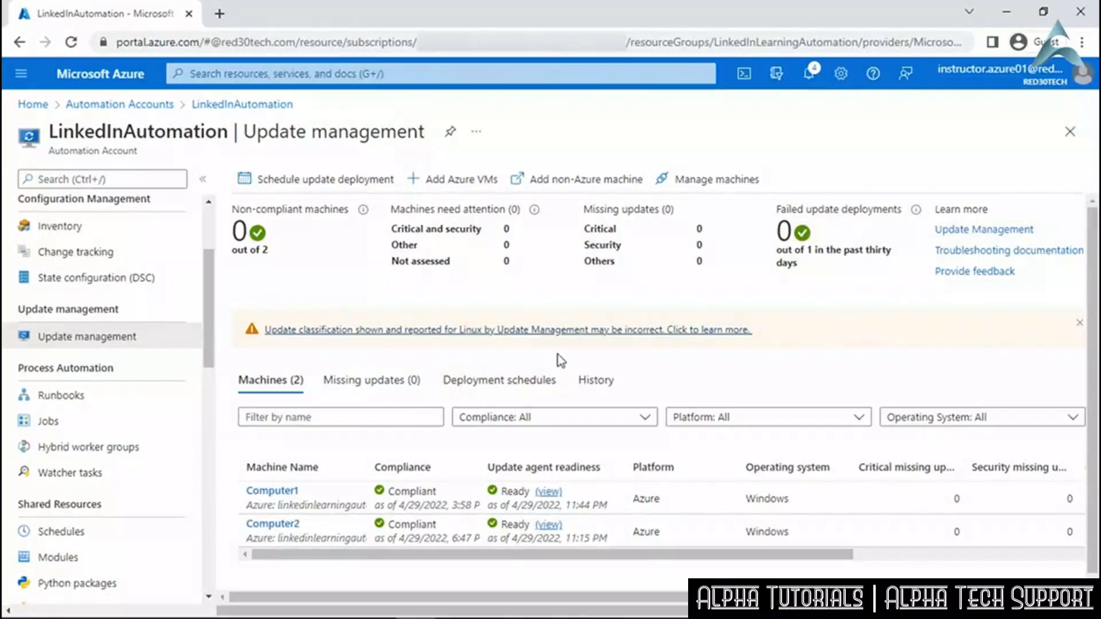
Open the LinkedInLAWorkspace Log Analytics workspace and list its connected virtual machines.
left_click(476, 72)
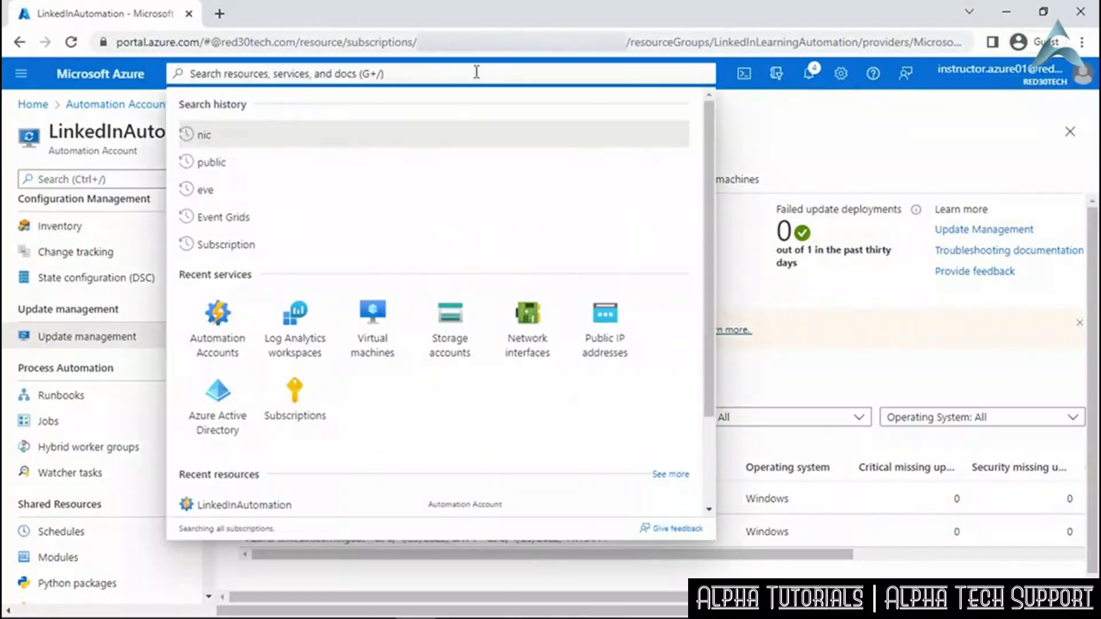
left_click(298, 317)
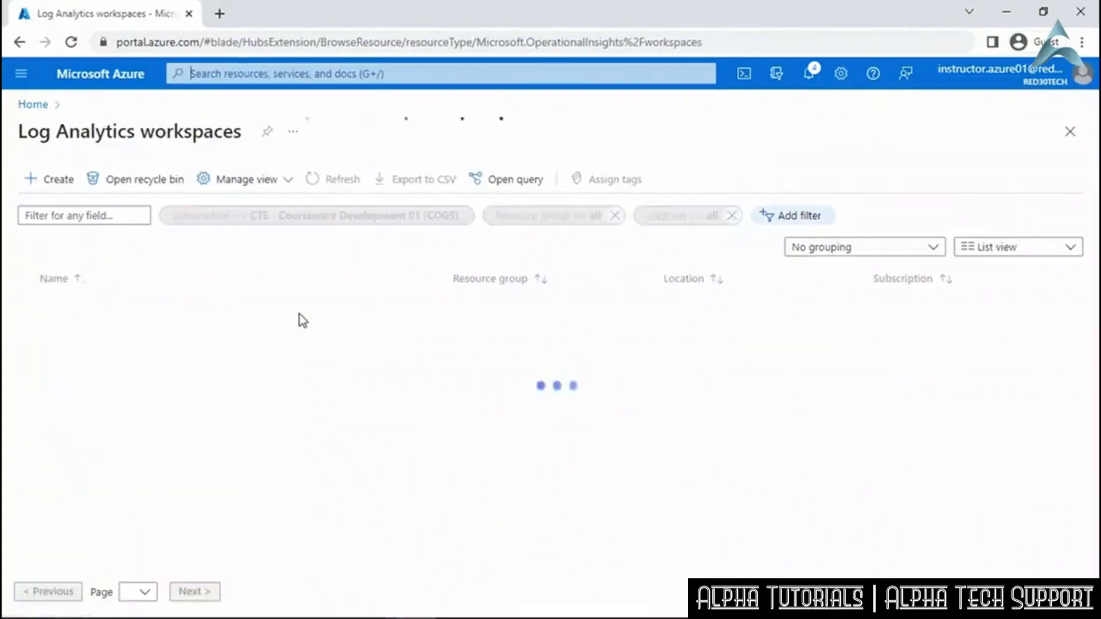
left_click(147, 310)
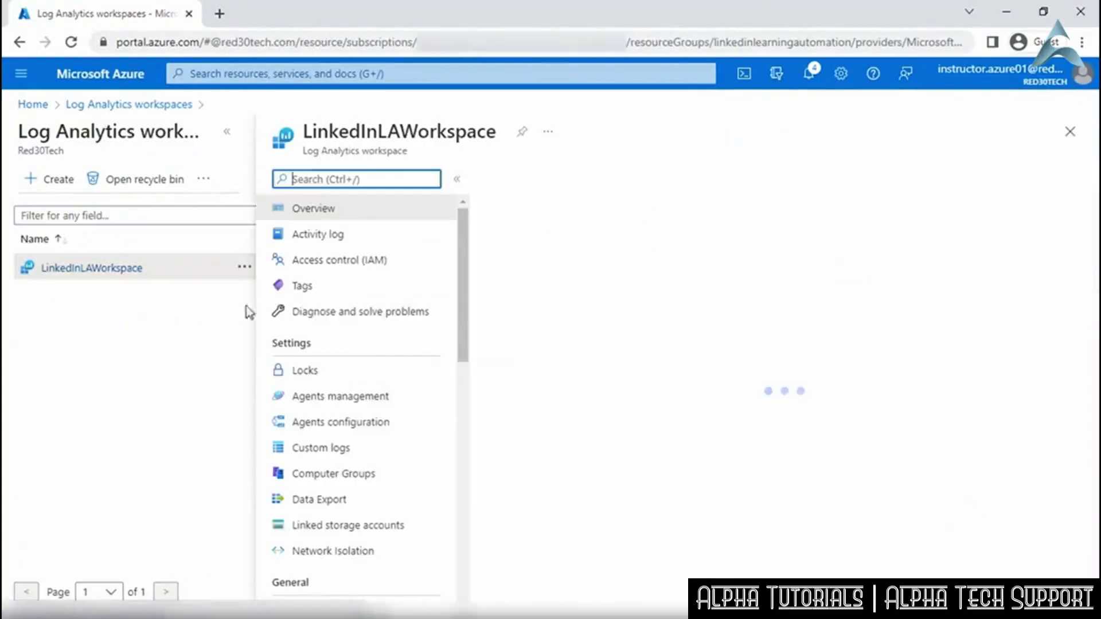
left_click_drag(462, 305, 458, 398)
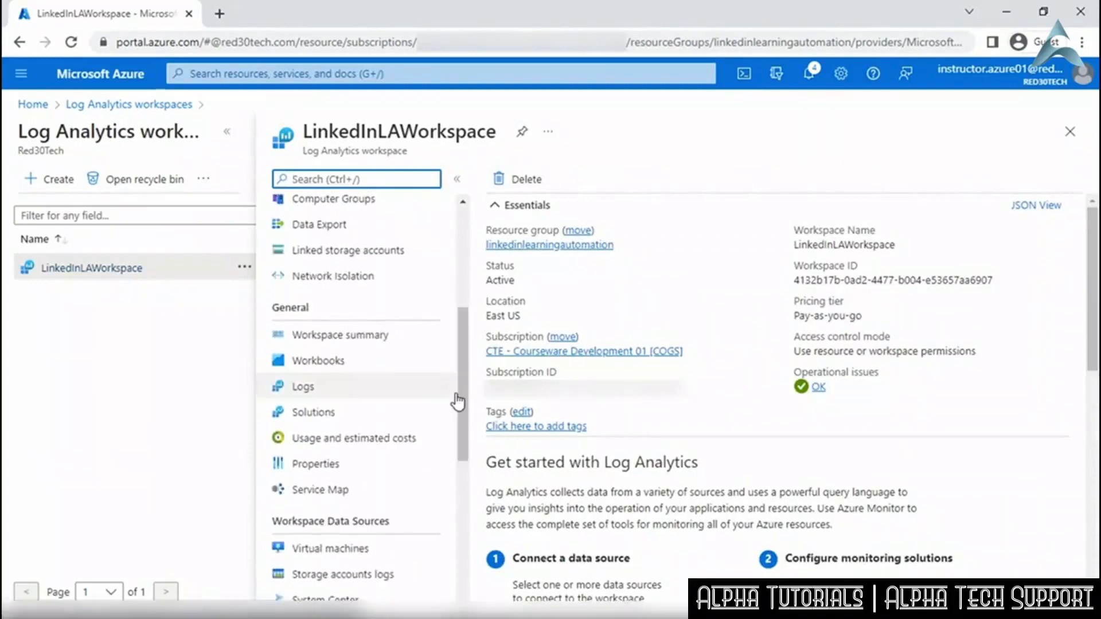
left_click(422, 555)
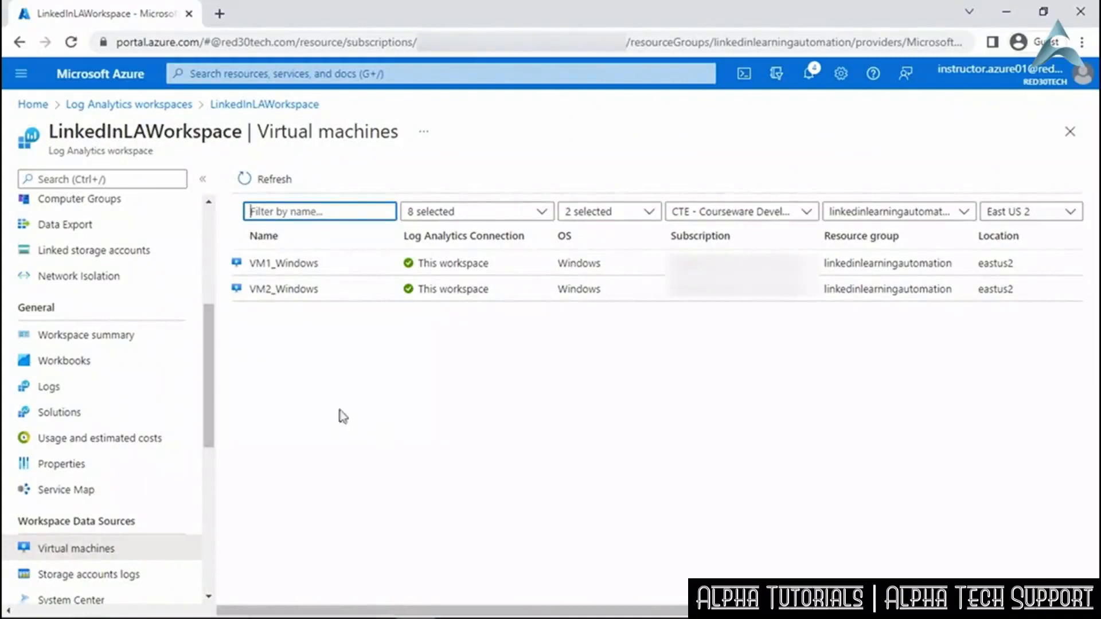
Return to the workspace Overview and view its solutions, including System Update Assessment.
left_click_drag(212, 376, 216, 276)
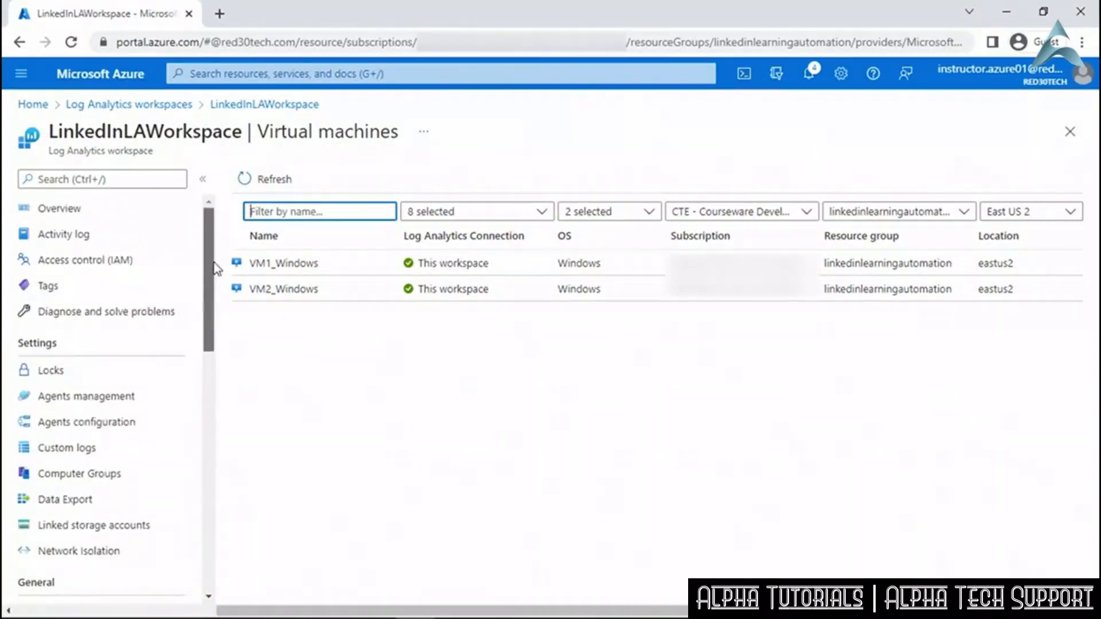
left_click(155, 210)
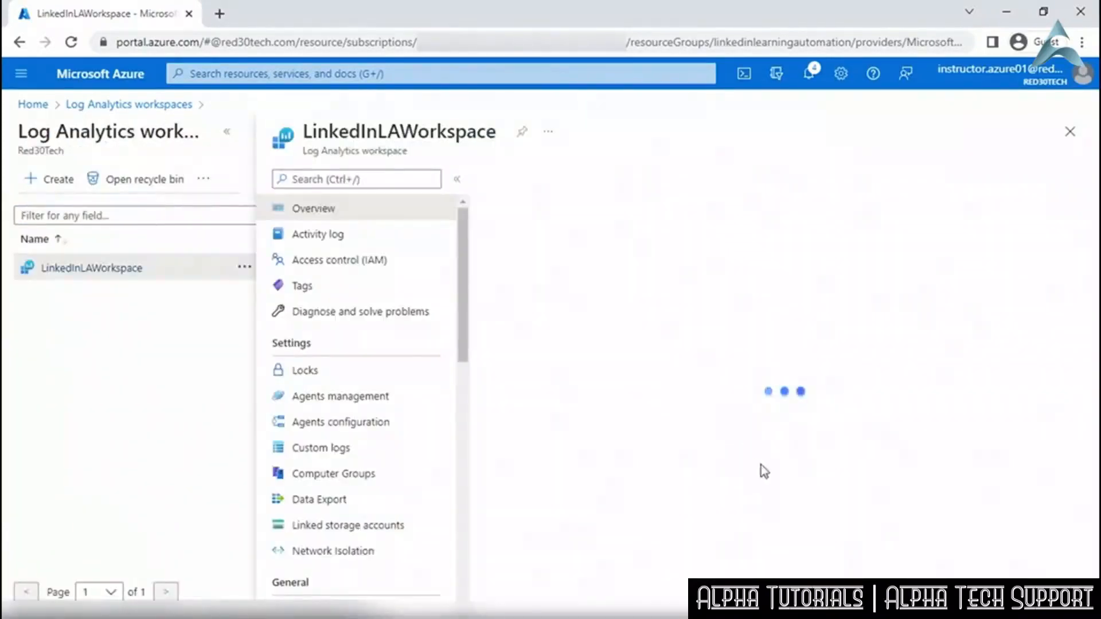
scroll(778, 498, "down", 3)
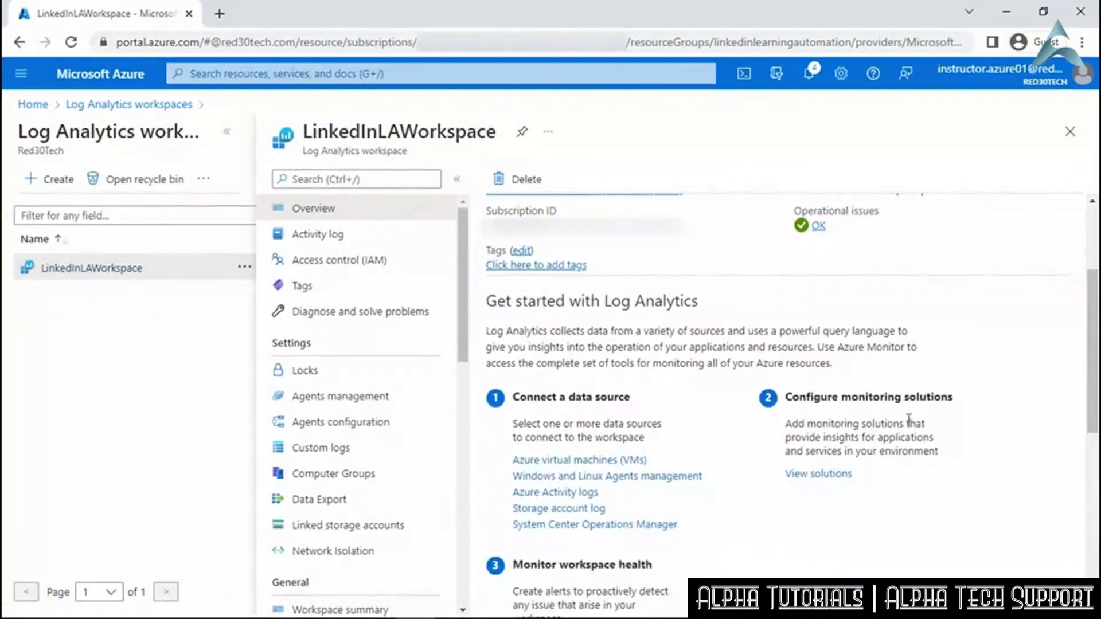
left_click(829, 475)
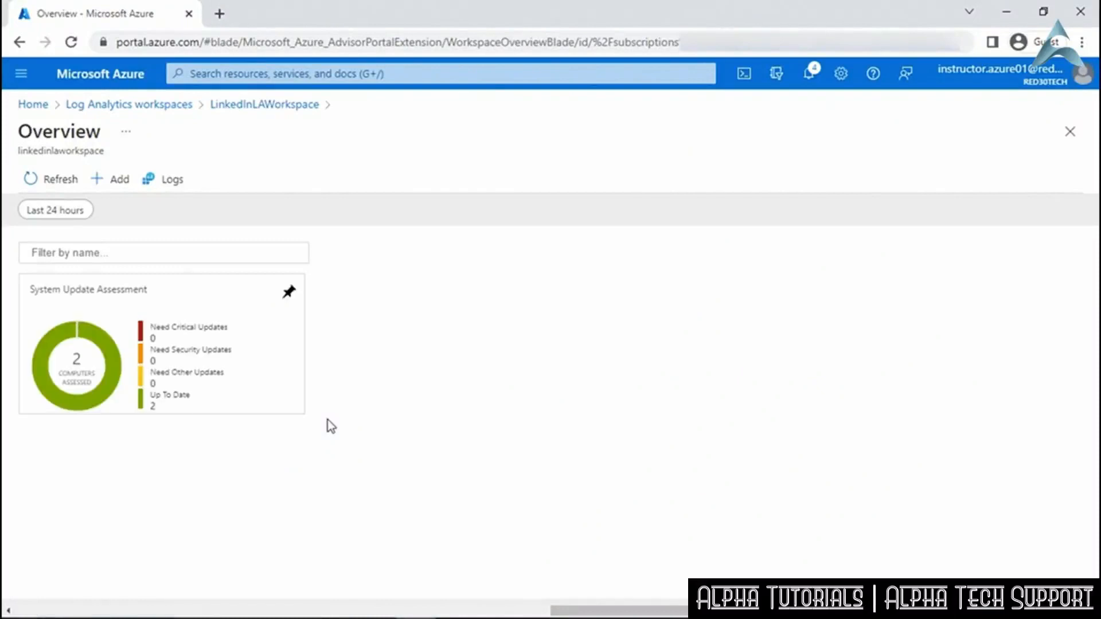
Review the System Update Assessment dashboard showing both Windows computers up to date, then return to LinkedInLAWorkspace.
left_click(106, 373)
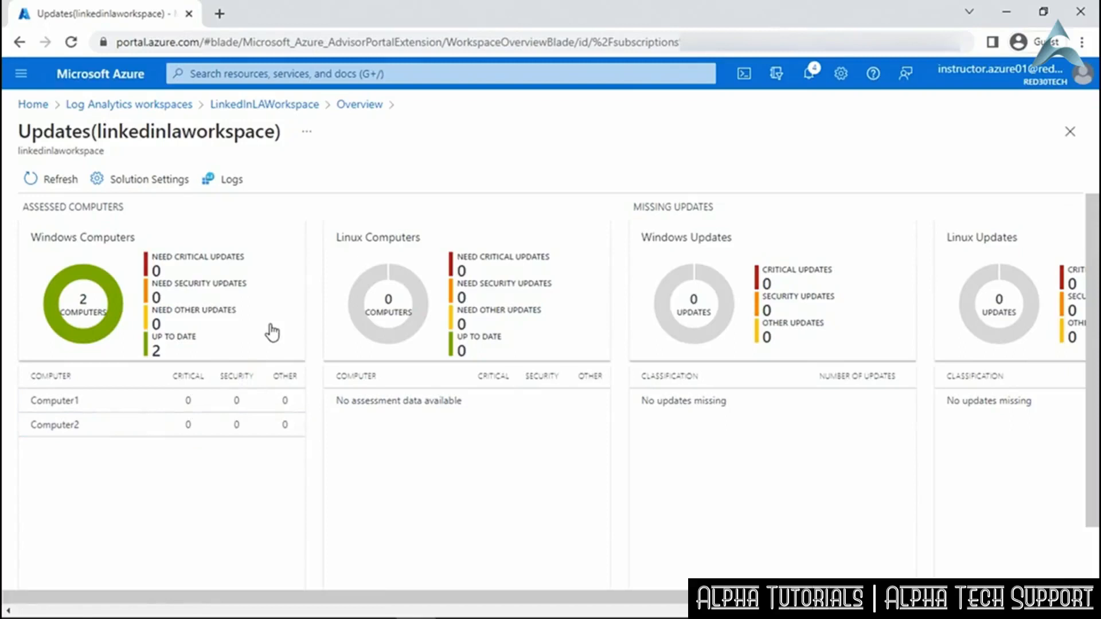
left_click_drag(507, 597, 830, 597)
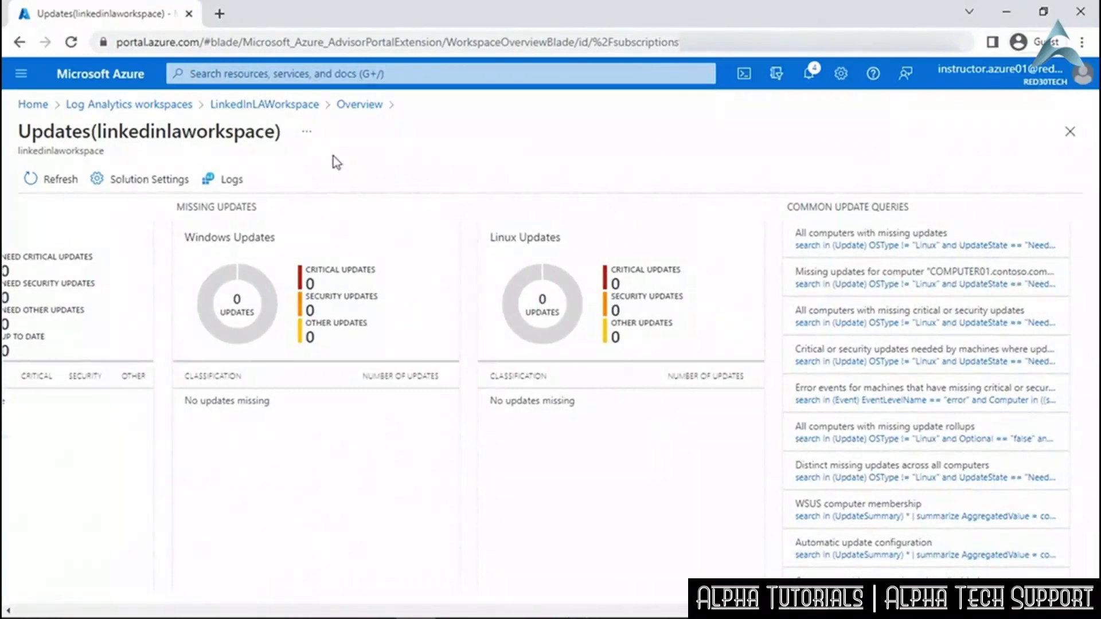
left_click(295, 106)
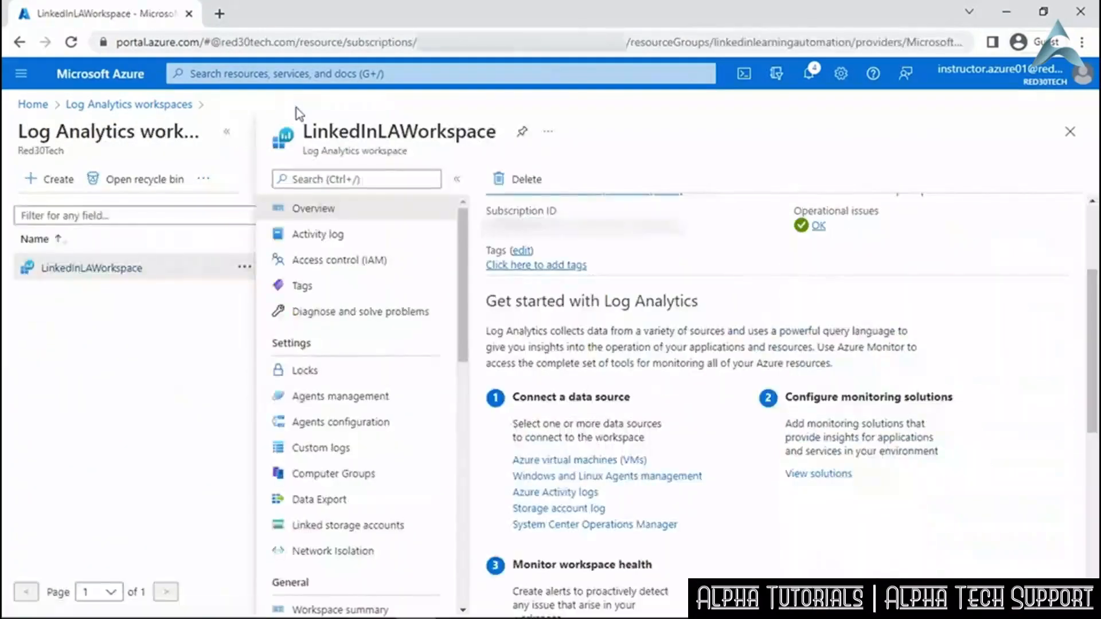
Go to the linked LinkedInAutomation account's Update management, showing Computer1 and Computer2 compliant.
left_click_drag(462, 300, 451, 509)
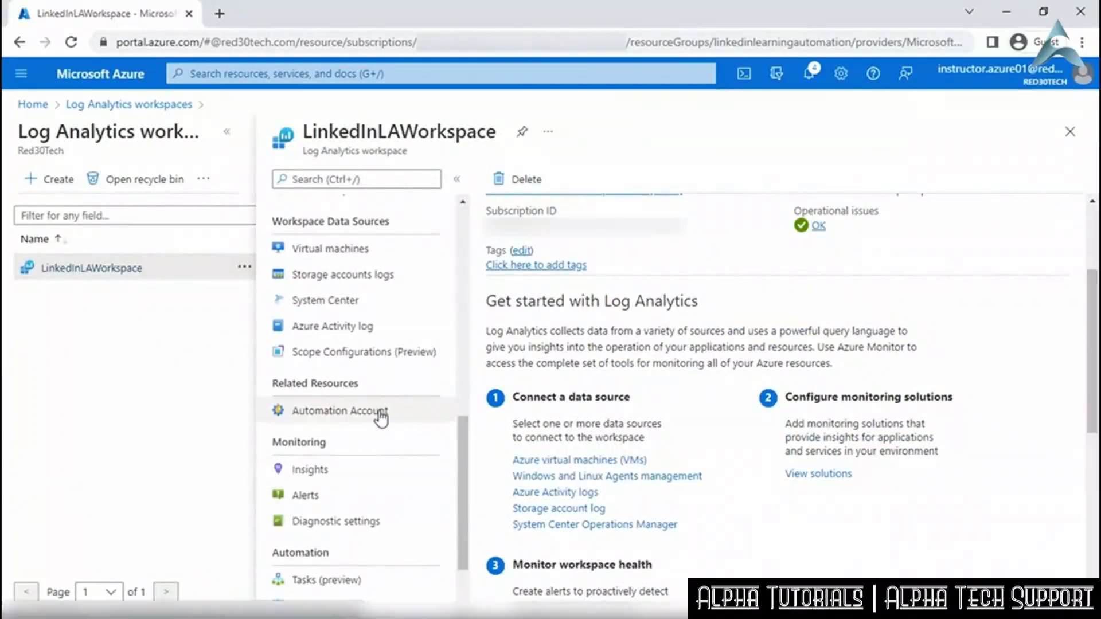
left_click(381, 419)
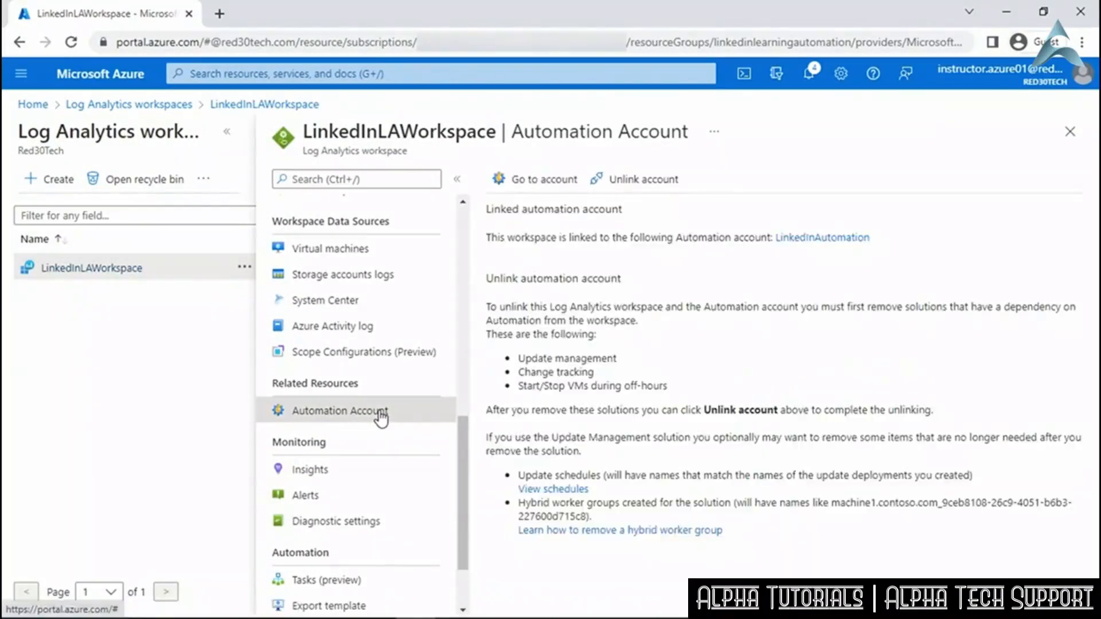
left_click(535, 182)
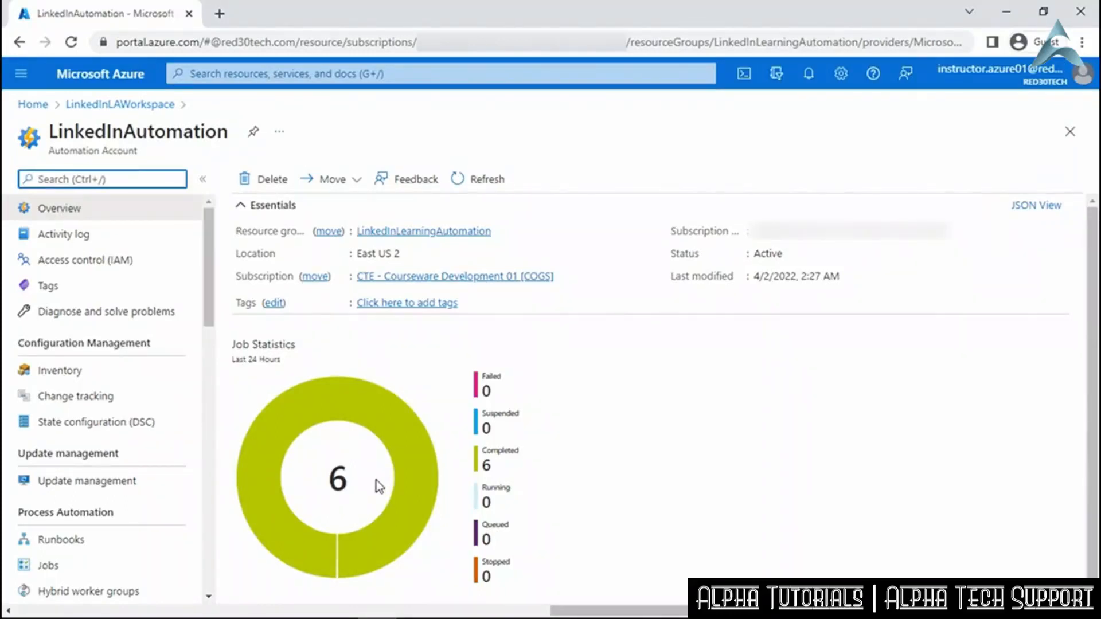
left_click(170, 482)
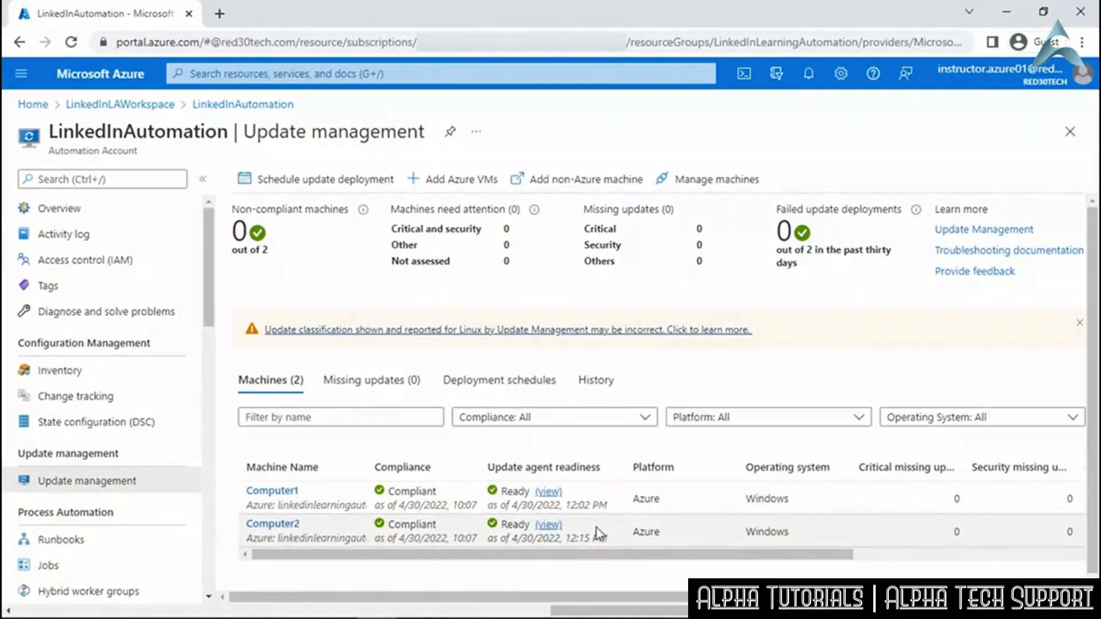
left_click_drag(600, 550, 860, 558)
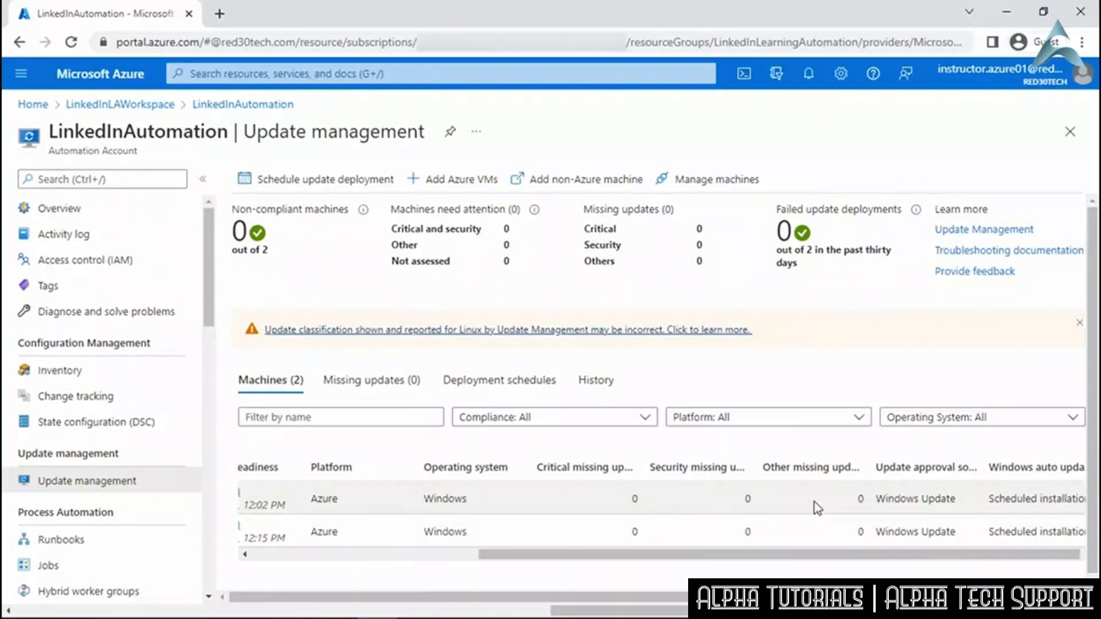
left_click_drag(778, 555, 539, 571)
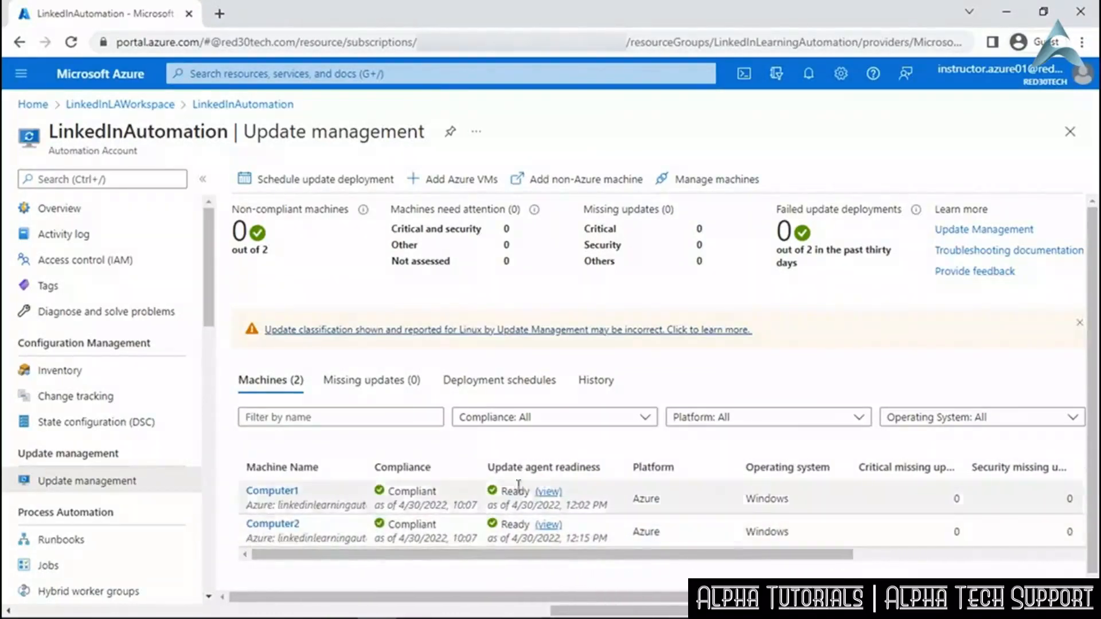
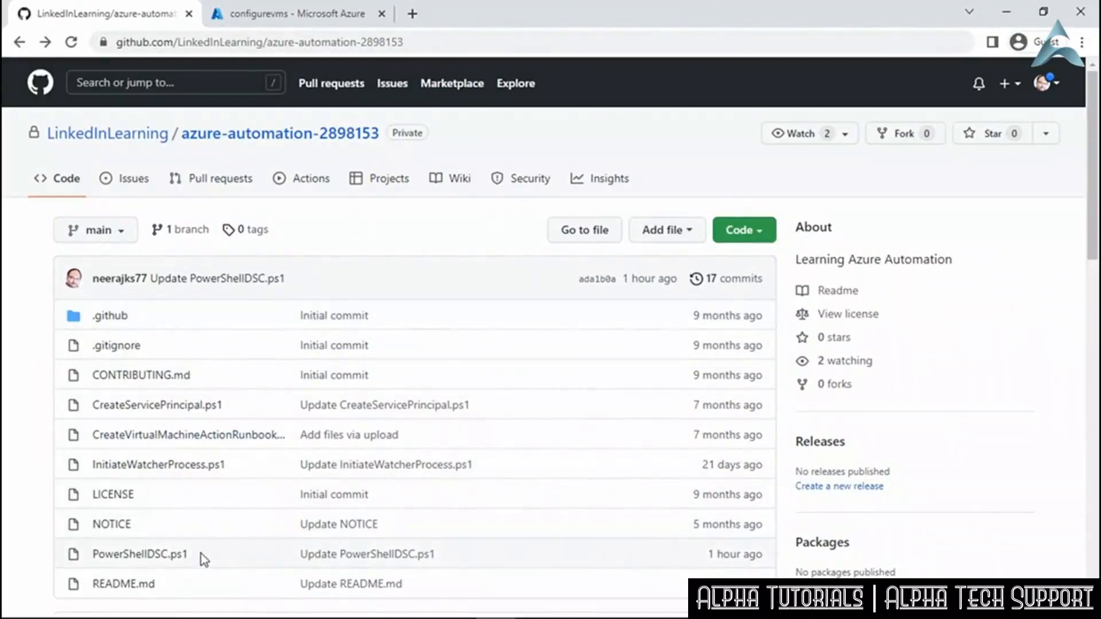
Open PowerShellDSC.ps1 in the azure-automation-2898153 repository and scroll to its WebServer DSC code.
left_click(173, 556)
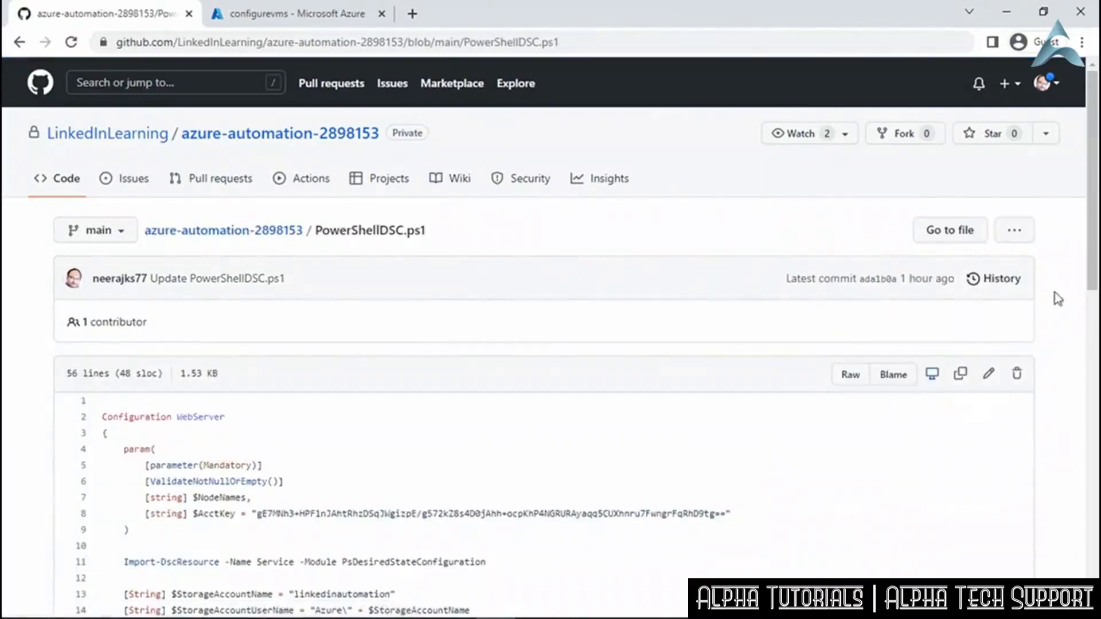
scroll(1090, 285, "down", 5)
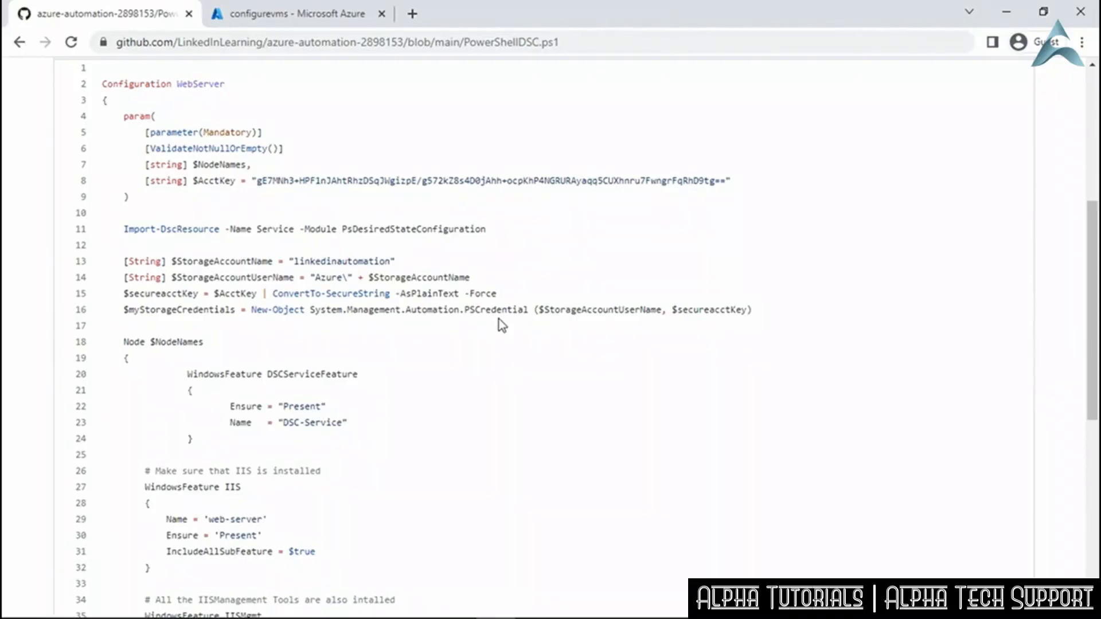
scroll(499, 325, "down", 3)
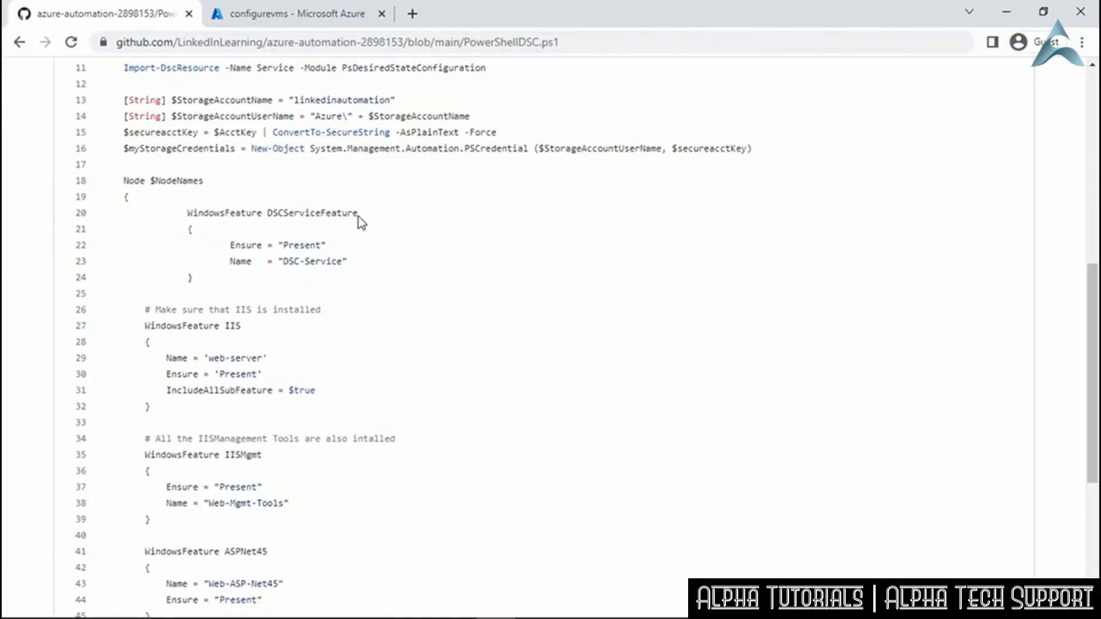
scroll(316, 339, "down", 2)
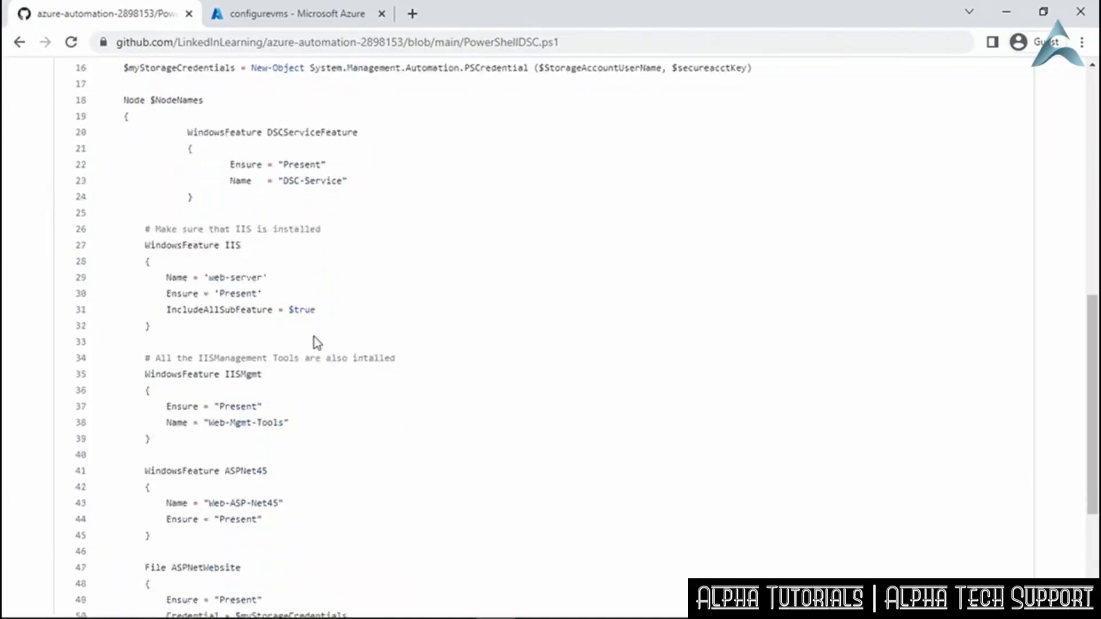
scroll(317, 342, "down", 2)
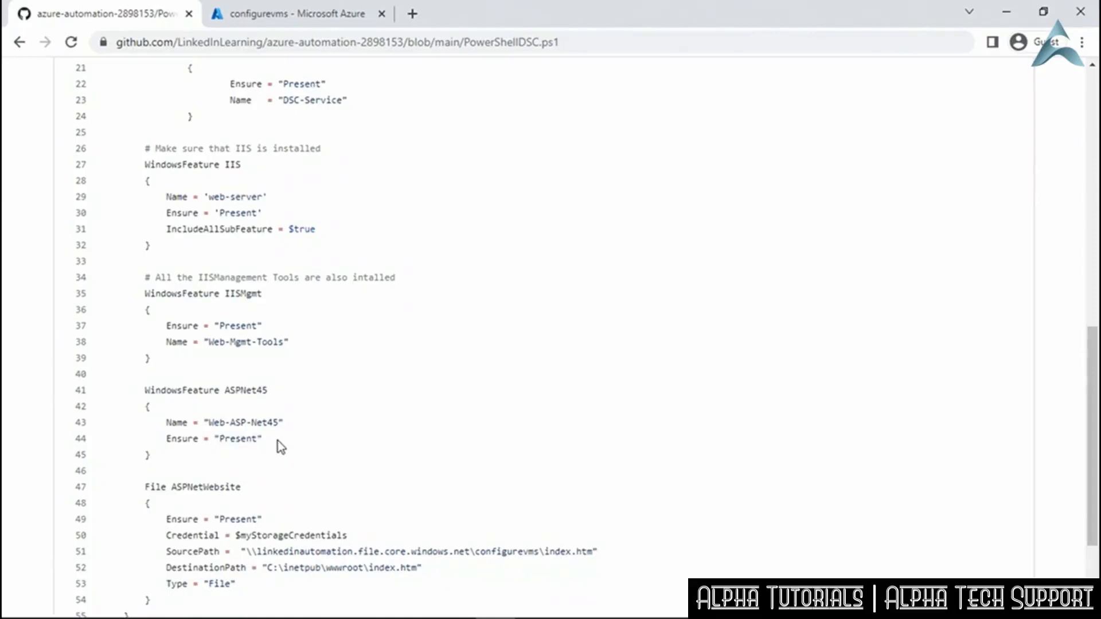
scroll(278, 440, "down", 3)
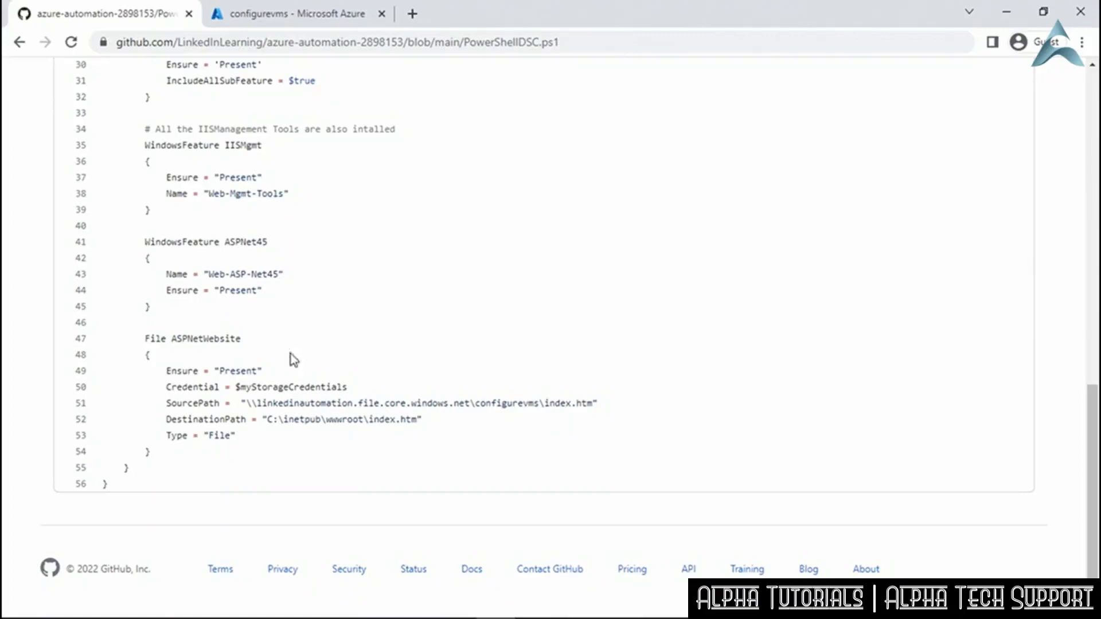
Back in Azure, return to the linkedinautomation storage account and open the configurevms file share.
left_click(297, 16)
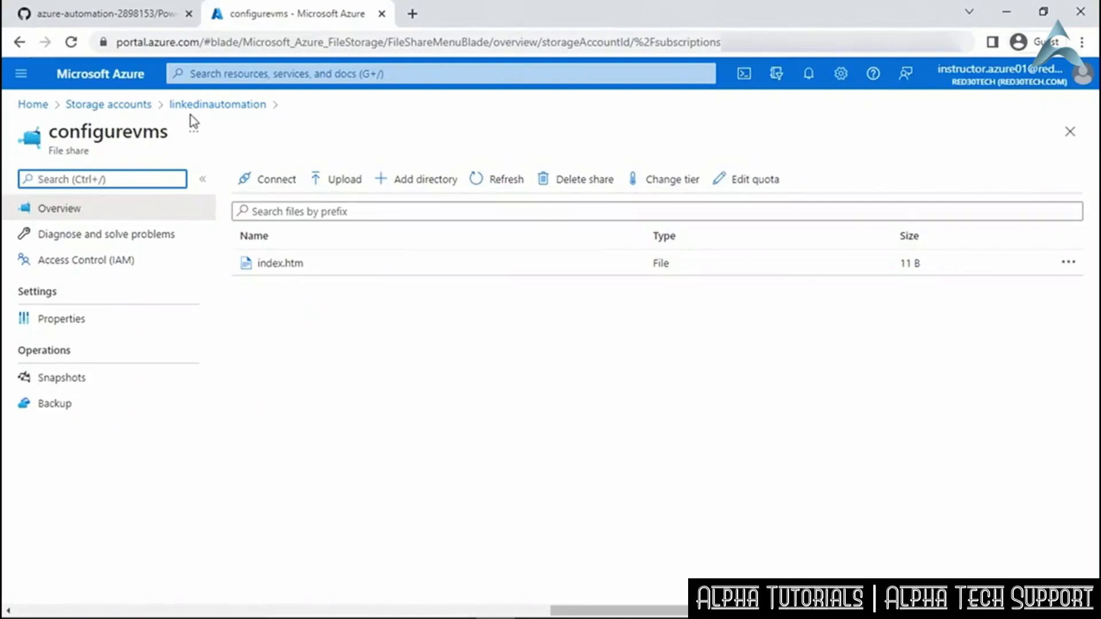
left_click(241, 107)
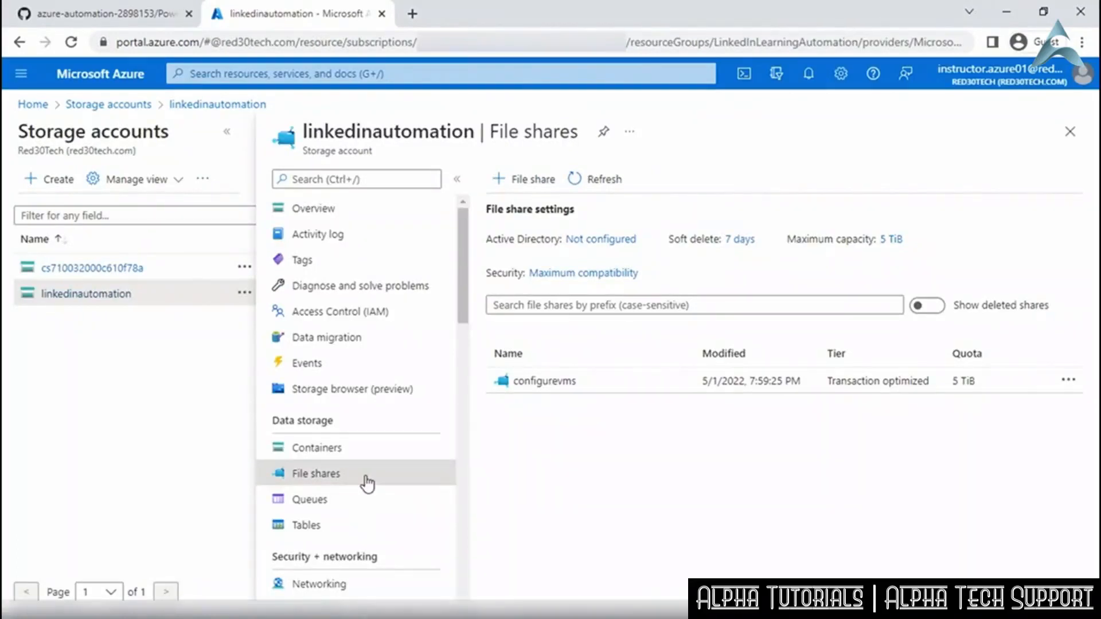
left_click(543, 385)
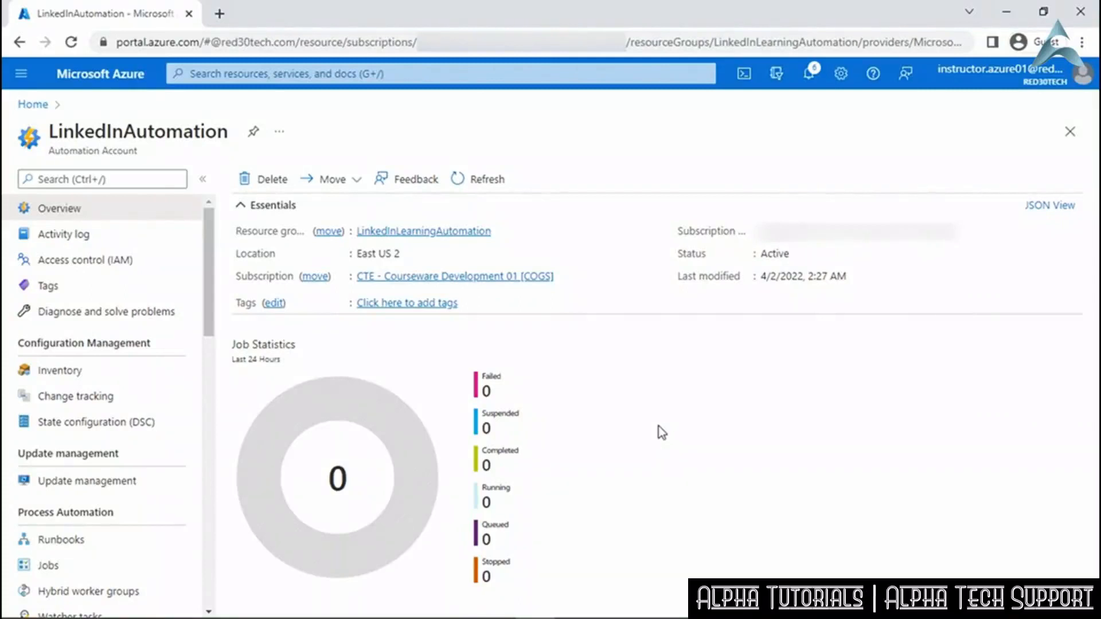
Show the Configurations list under LinkedInAutomation's State configuration (DSC).
left_click(160, 425)
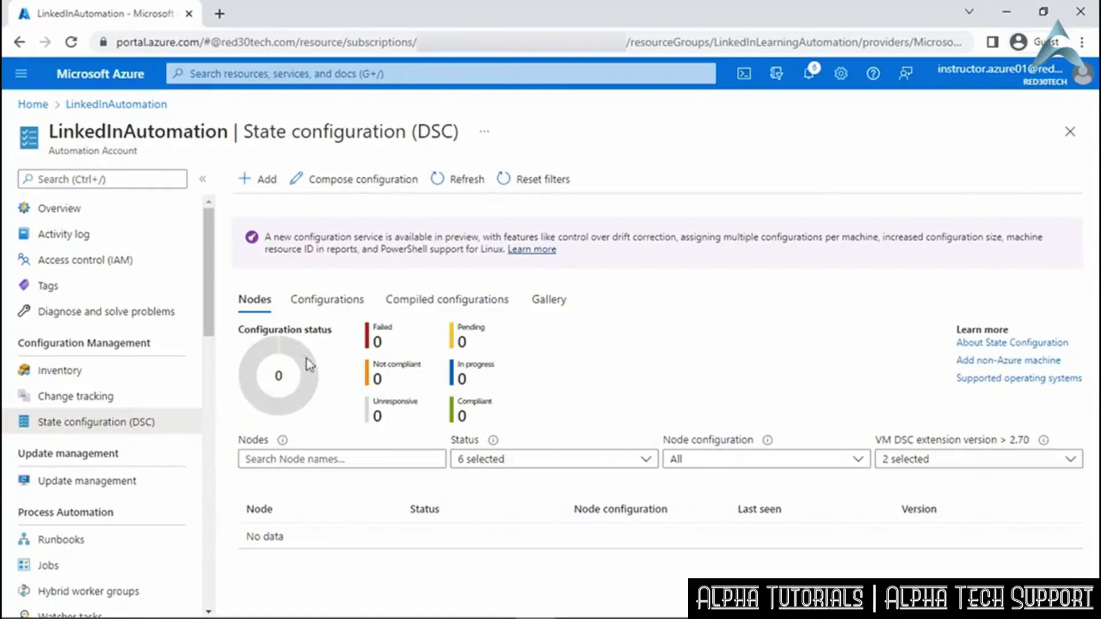
left_click(345, 307)
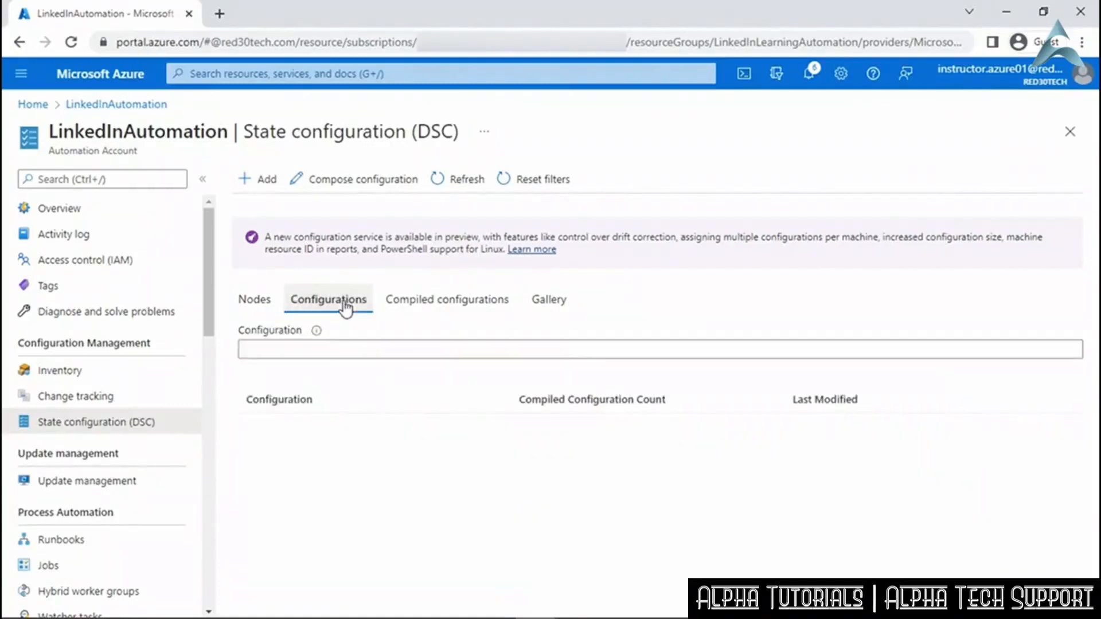
Add a DSC configuration from the PowerShellDSC.ps1 file, name it WebServer, and confirm the import.
left_click(259, 179)
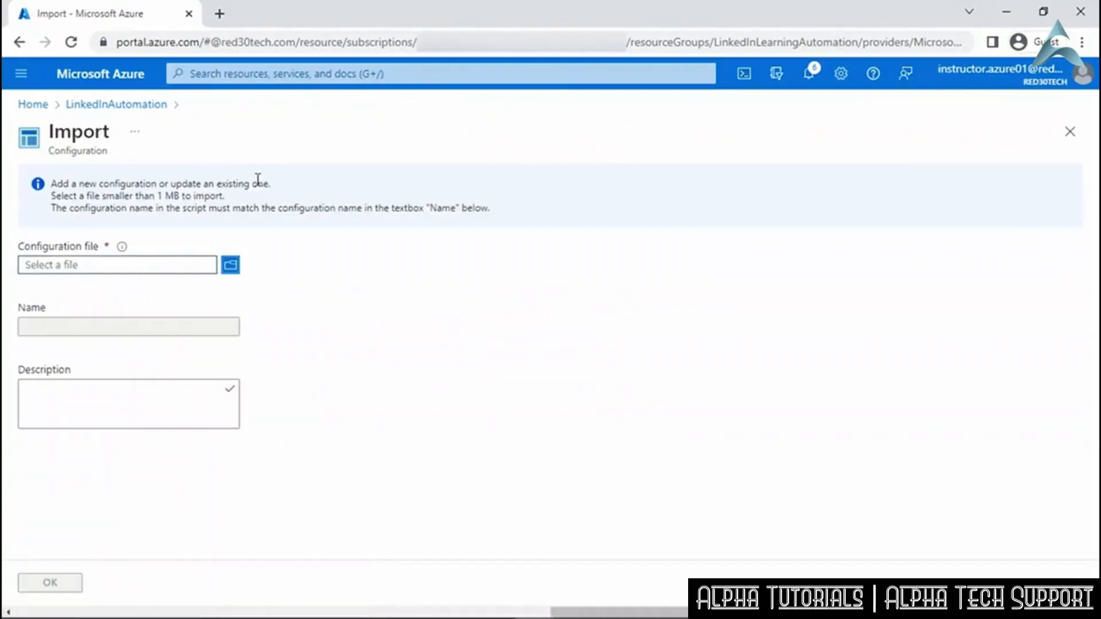
left_click(231, 265)
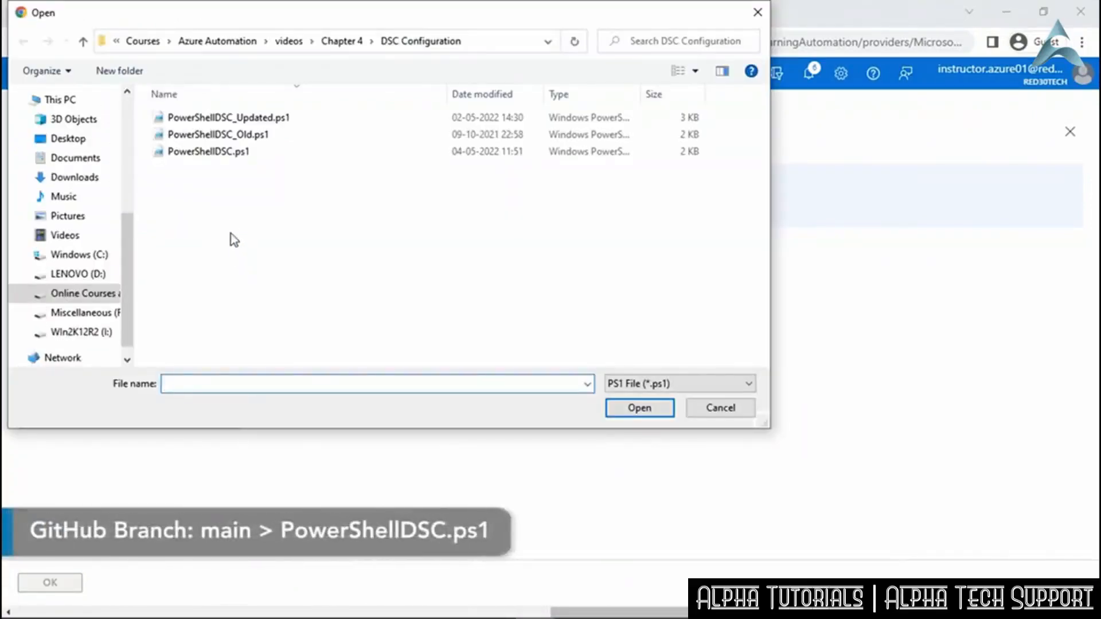
left_click(214, 157)
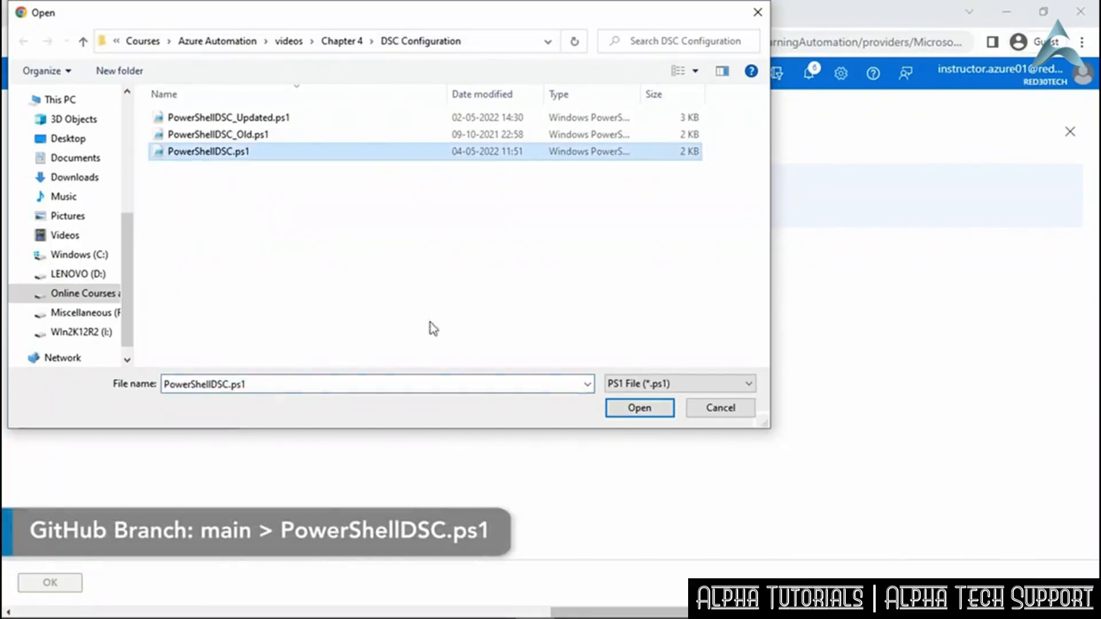
left_click(639, 408)
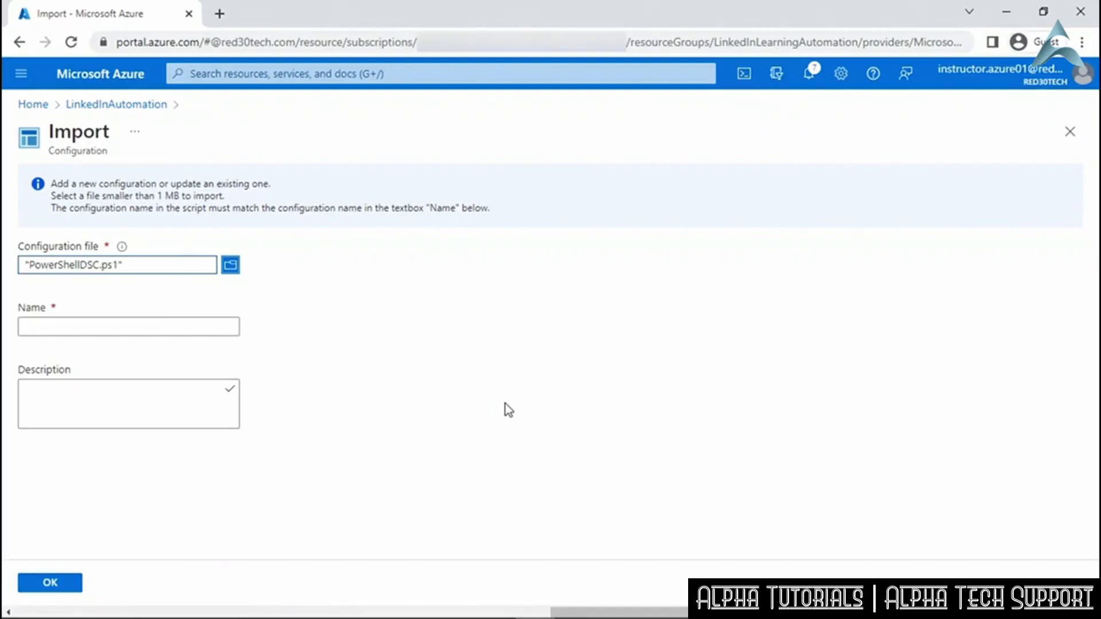
left_click(219, 325)
type("WebServer")
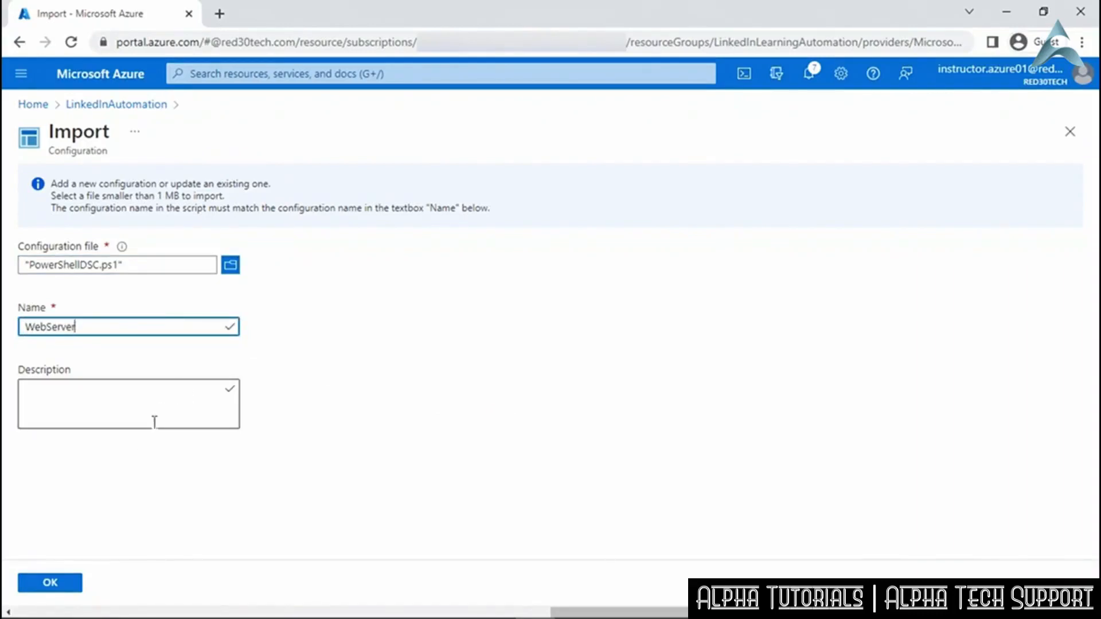
left_click(50, 583)
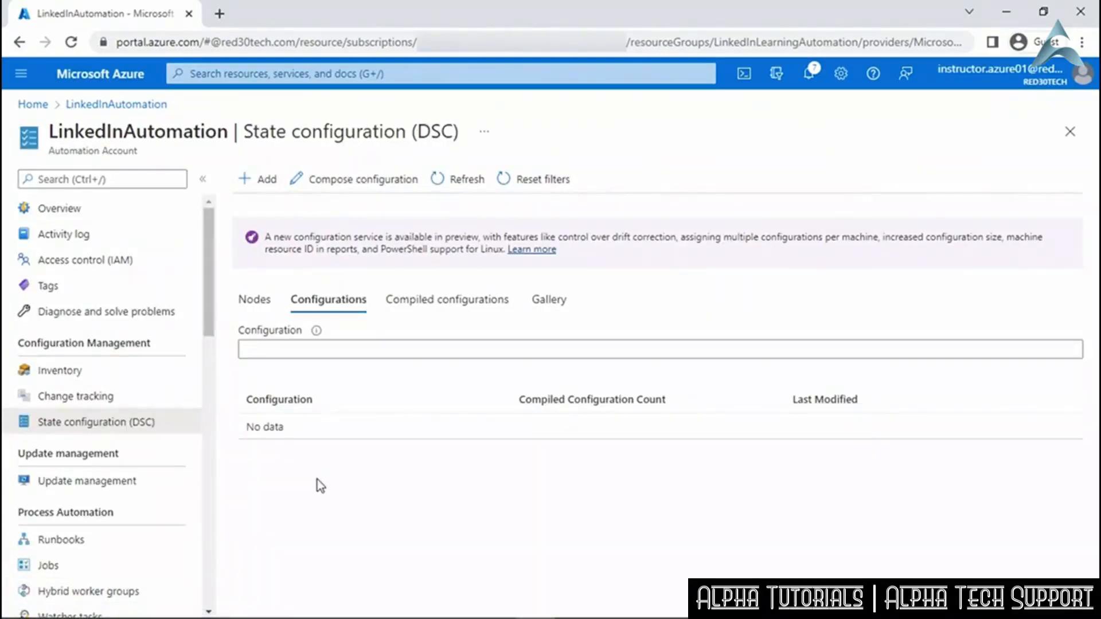
Refresh the Configurations list and open the WebServer configuration's details.
left_click(465, 181)
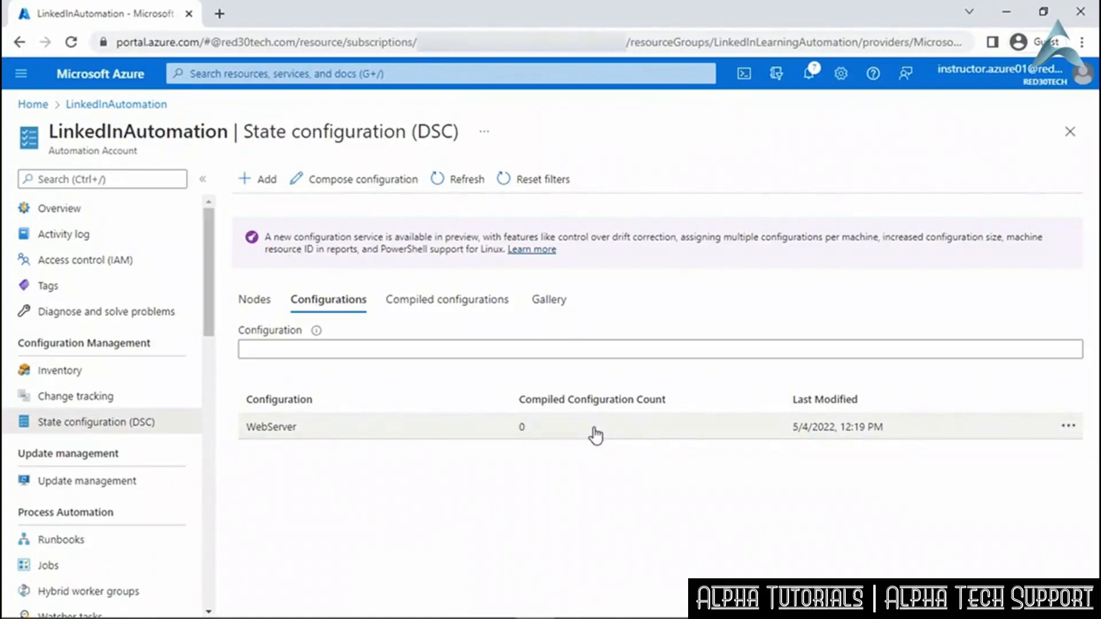
left_click(331, 427)
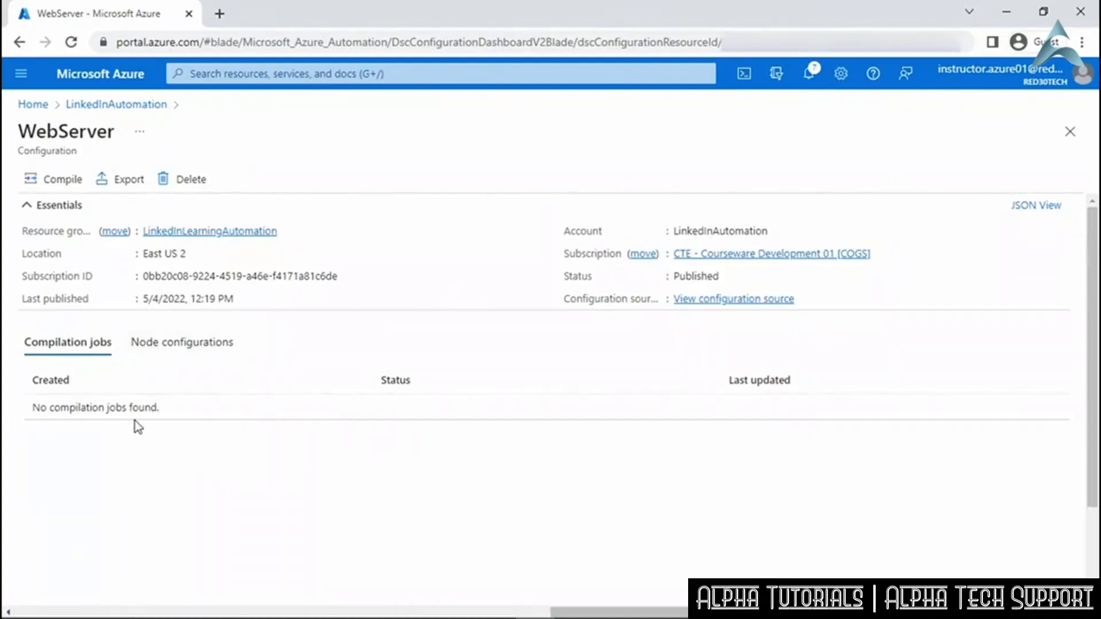
Start a compilation job for WebServer with NODENAMES set to Computer2.
left_click(63, 183)
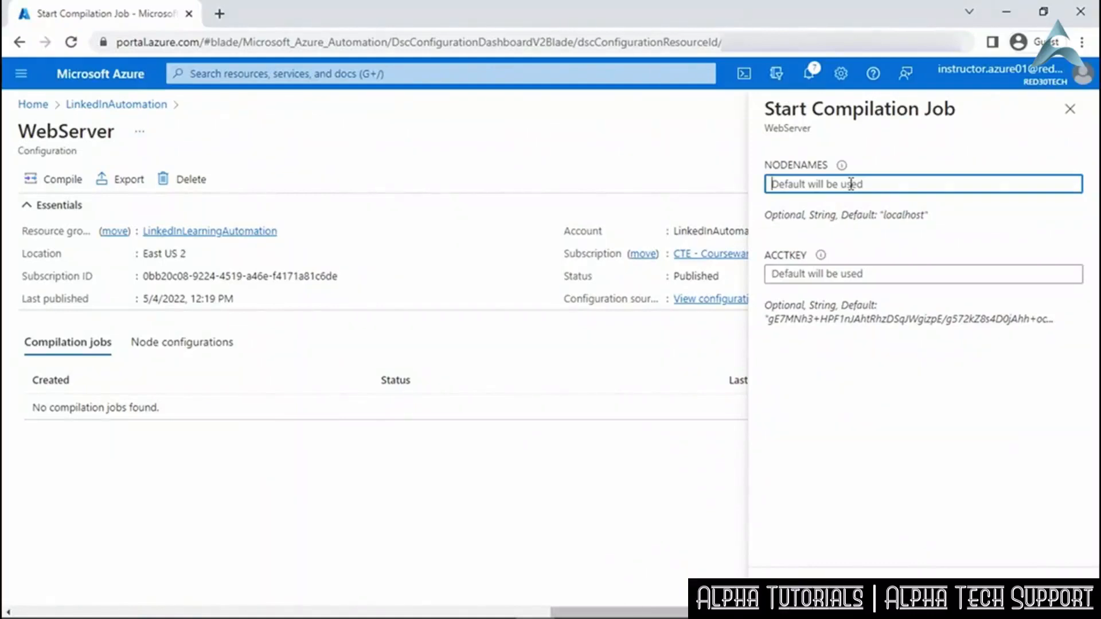
type("Computer2")
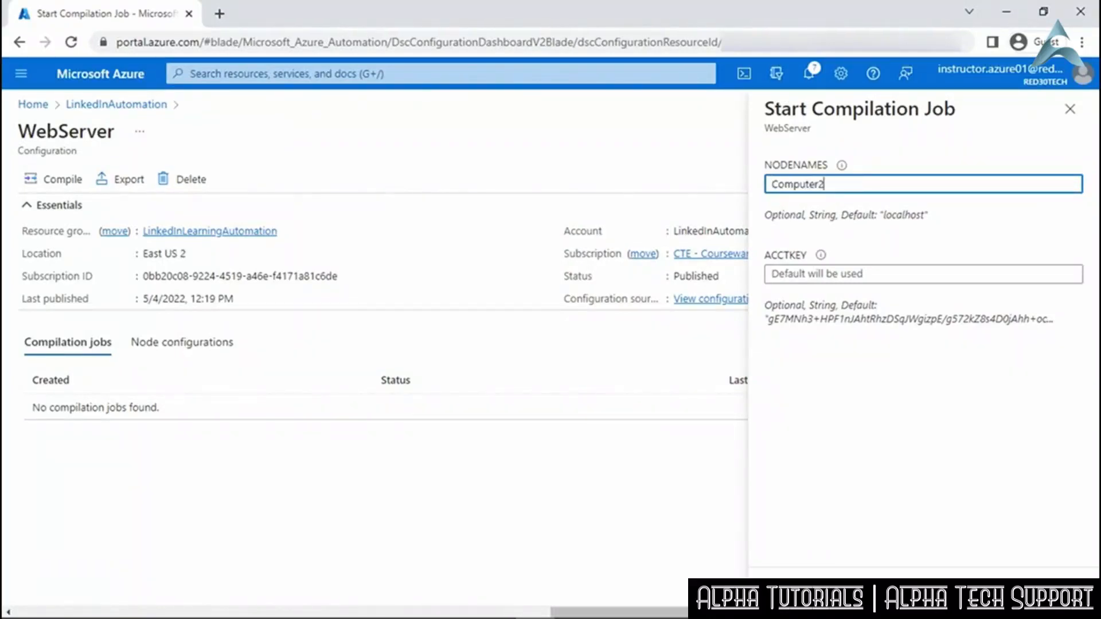
left_click(796, 590)
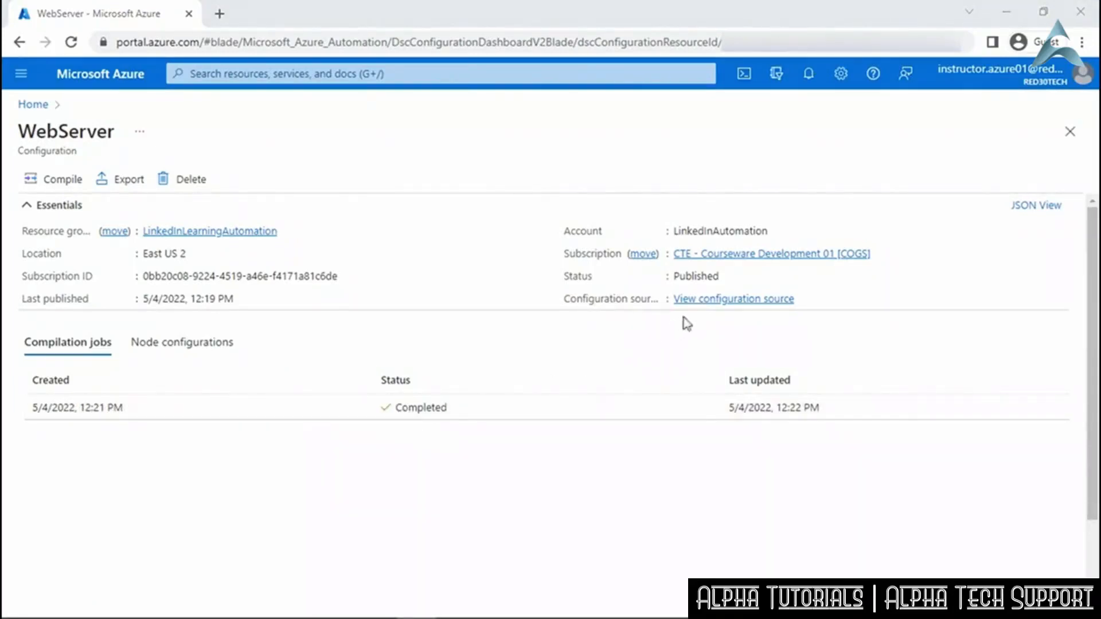
View the WebServer configuration's source script to the end, then close it.
left_click(714, 300)
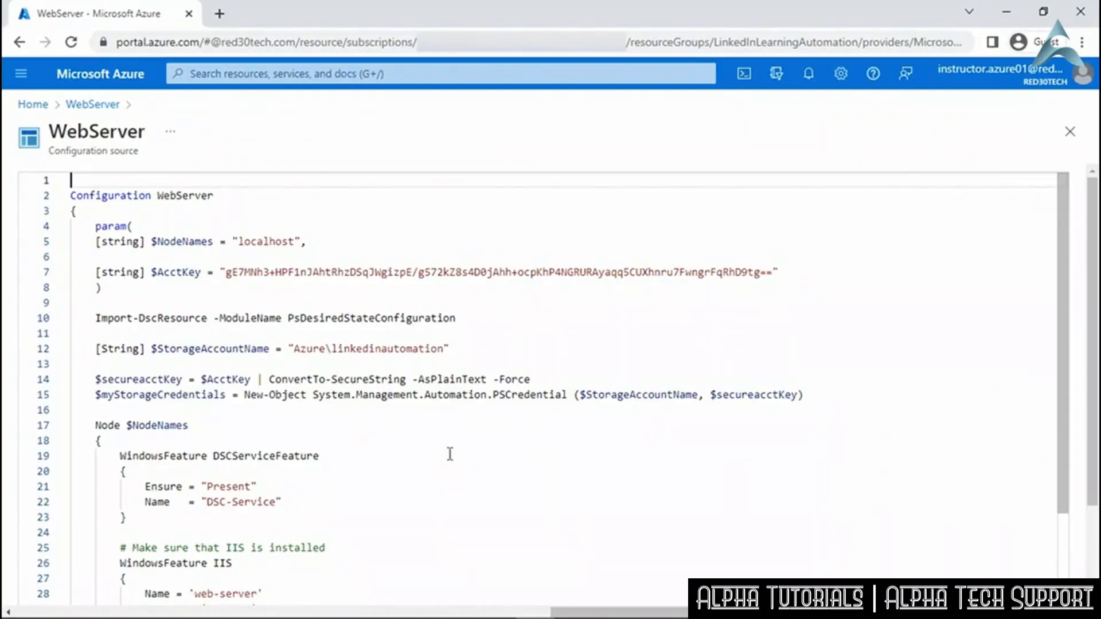
scroll(450, 454, "down", 7)
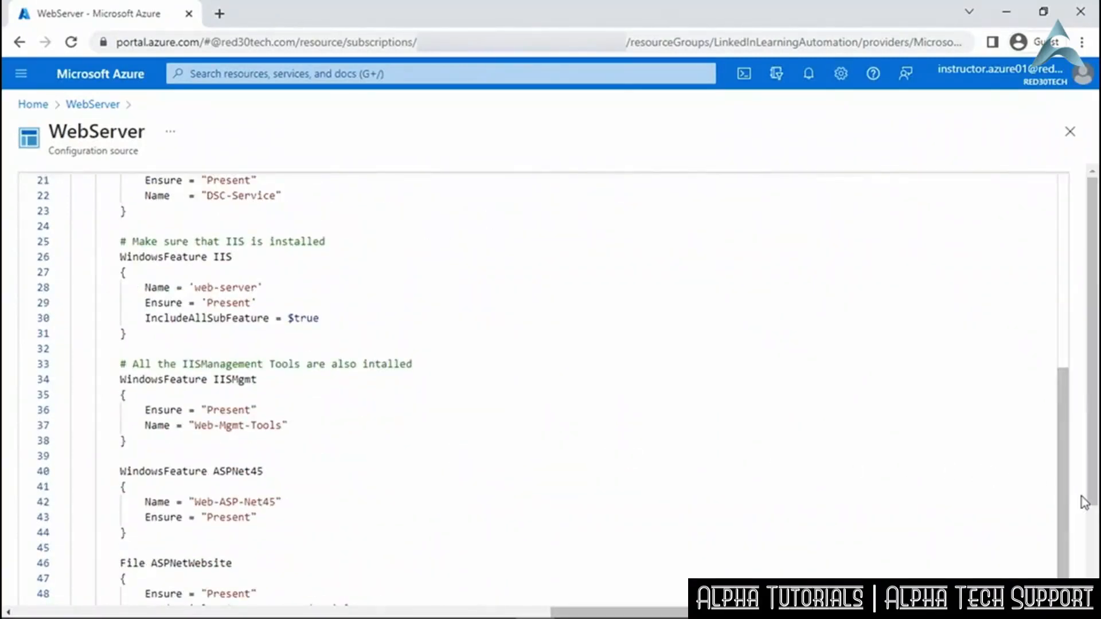
scroll(1082, 497, "down", 3)
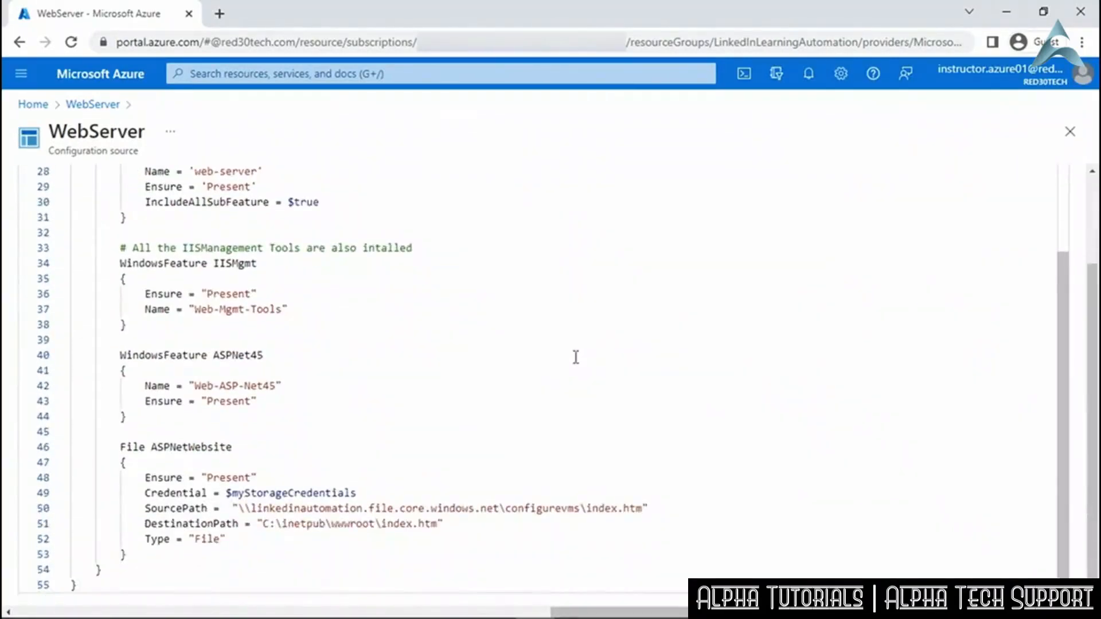
left_click(1071, 132)
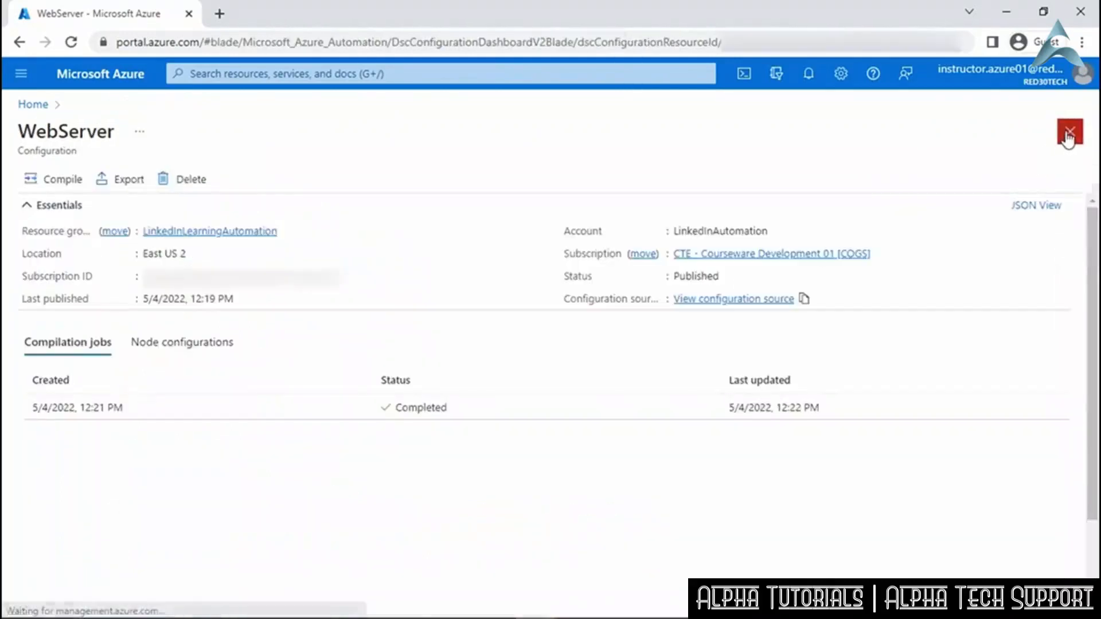
Navigate from Home through Automation Accounts to LinkedInAutomation's State configuration (DSC).
left_click(1069, 133)
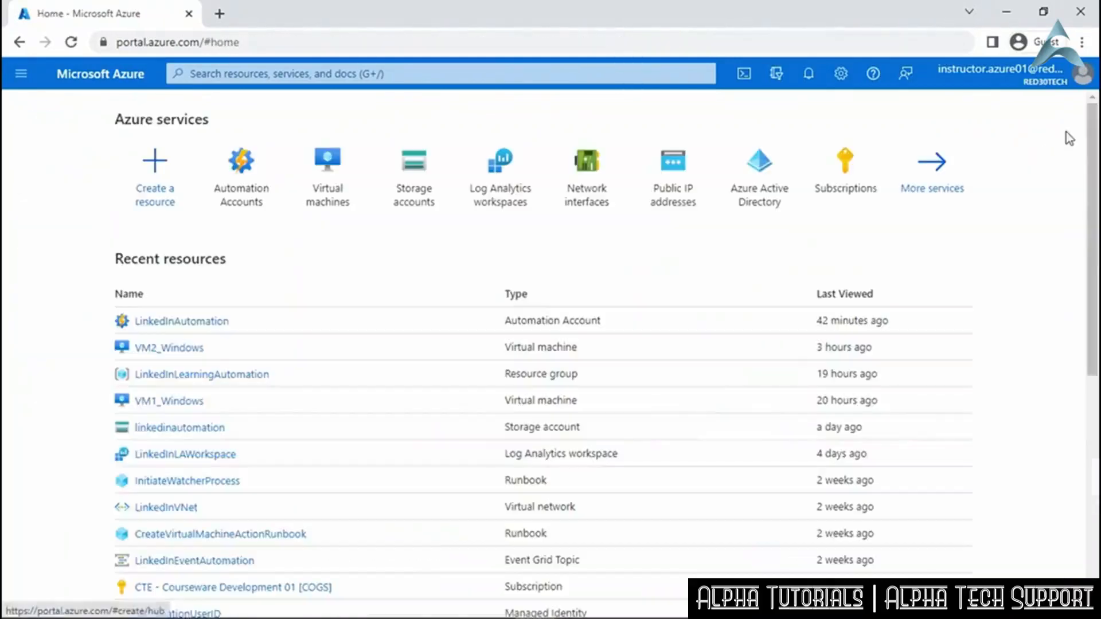
left_click(241, 170)
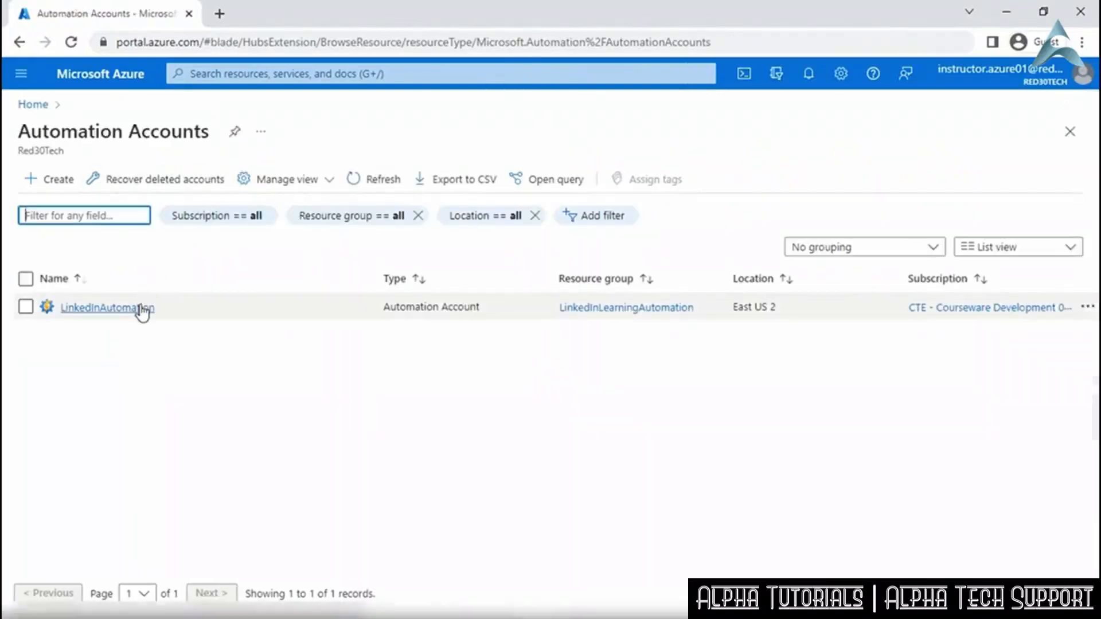
left_click(143, 309)
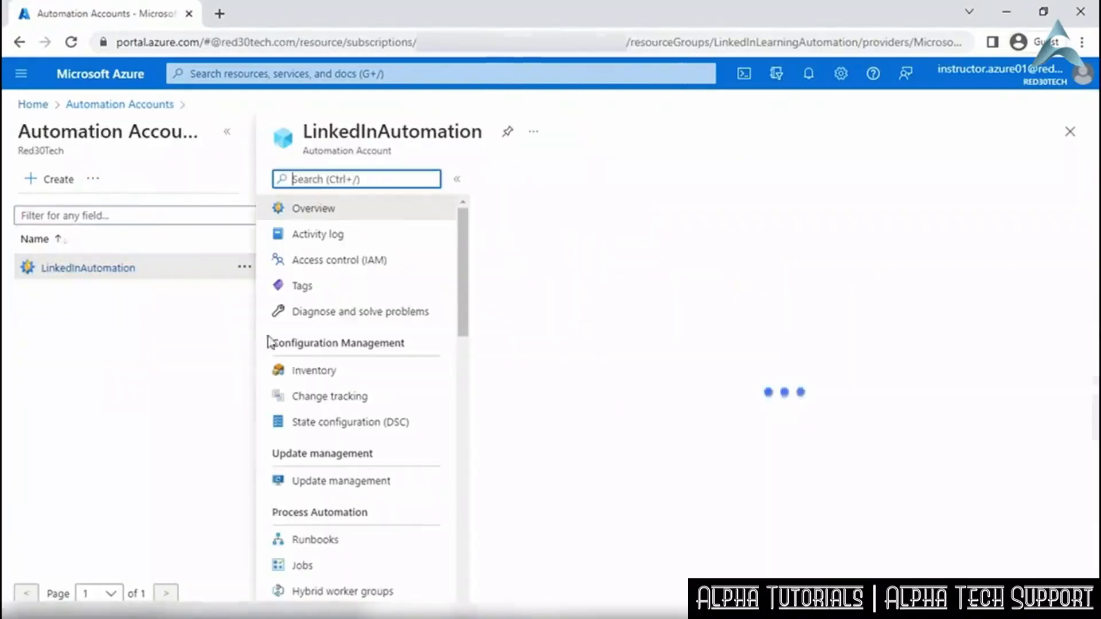
left_click(394, 423)
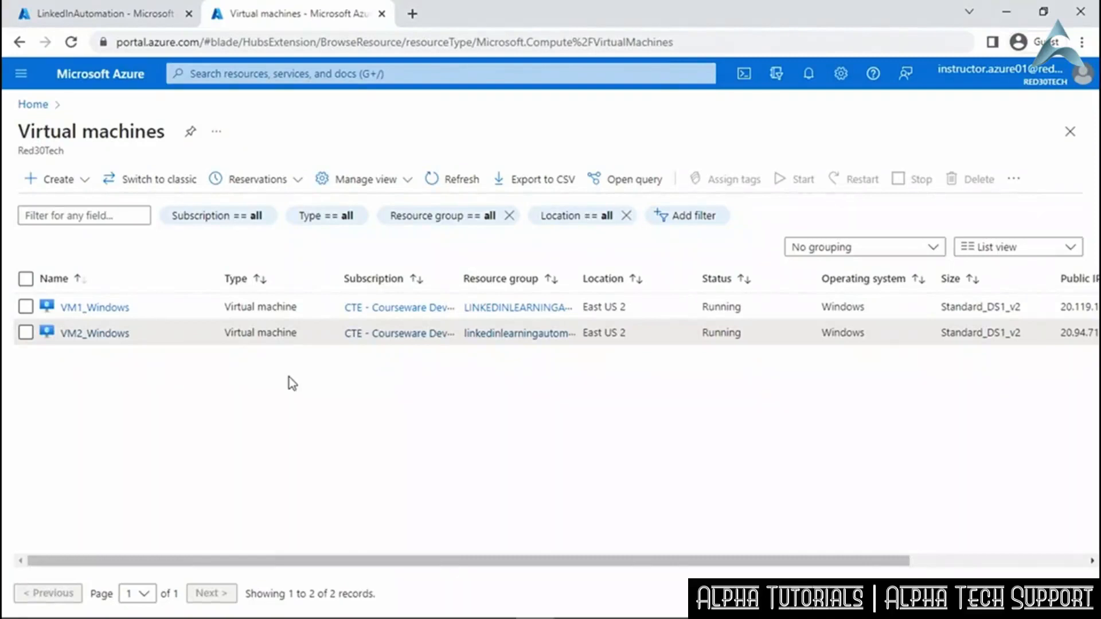
Open the VM2_Windows virtual machine and its Extensions + applications page.
left_click(86, 335)
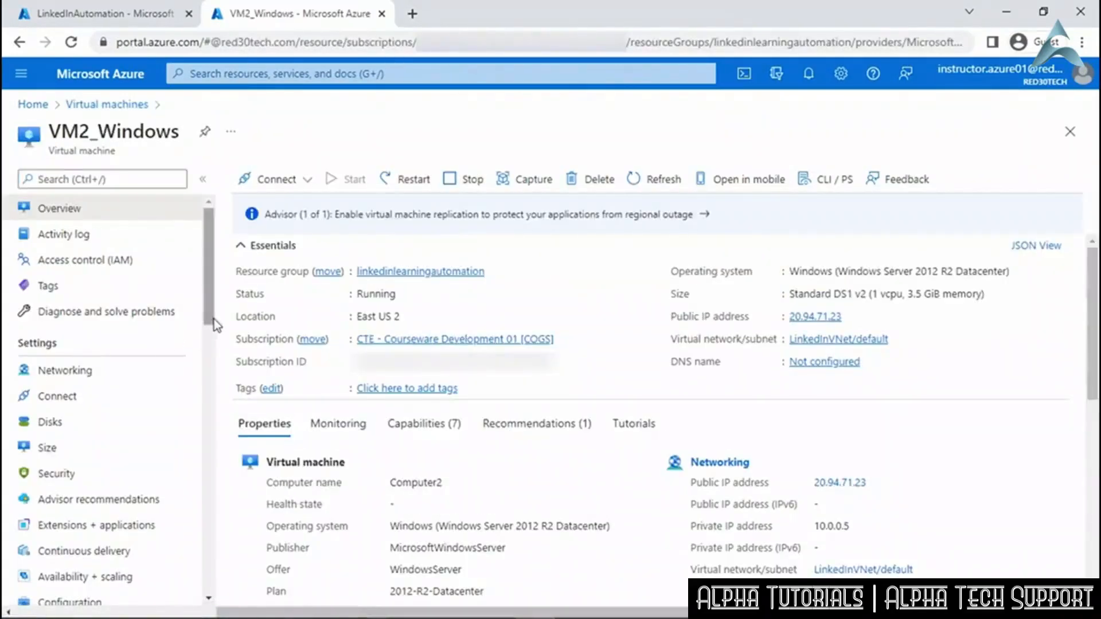
left_click_drag(214, 322, 214, 362)
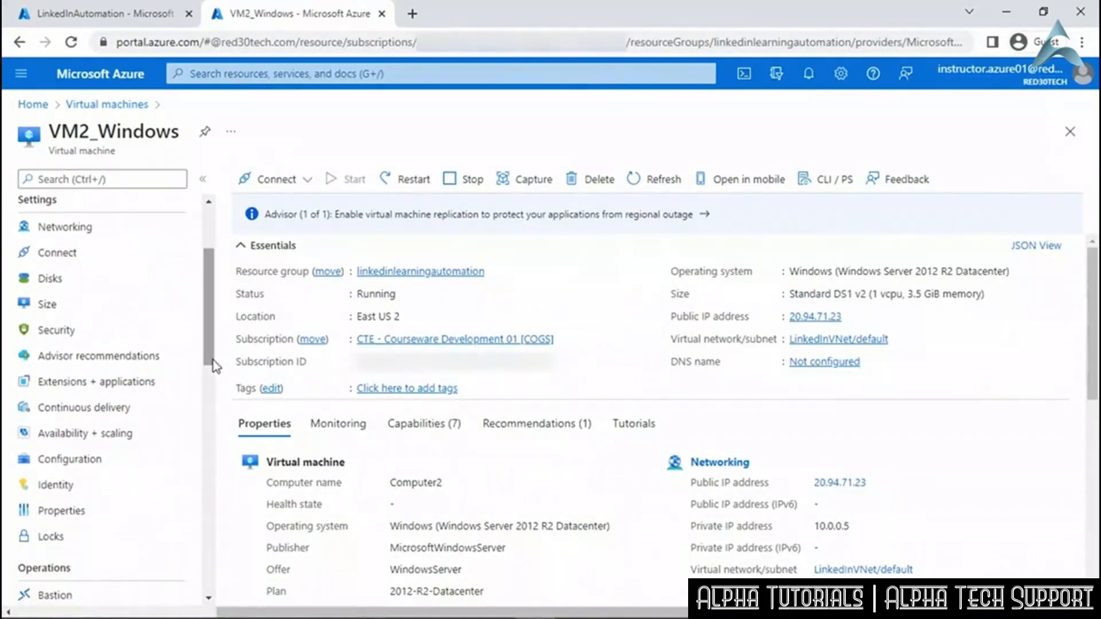
left_click(148, 383)
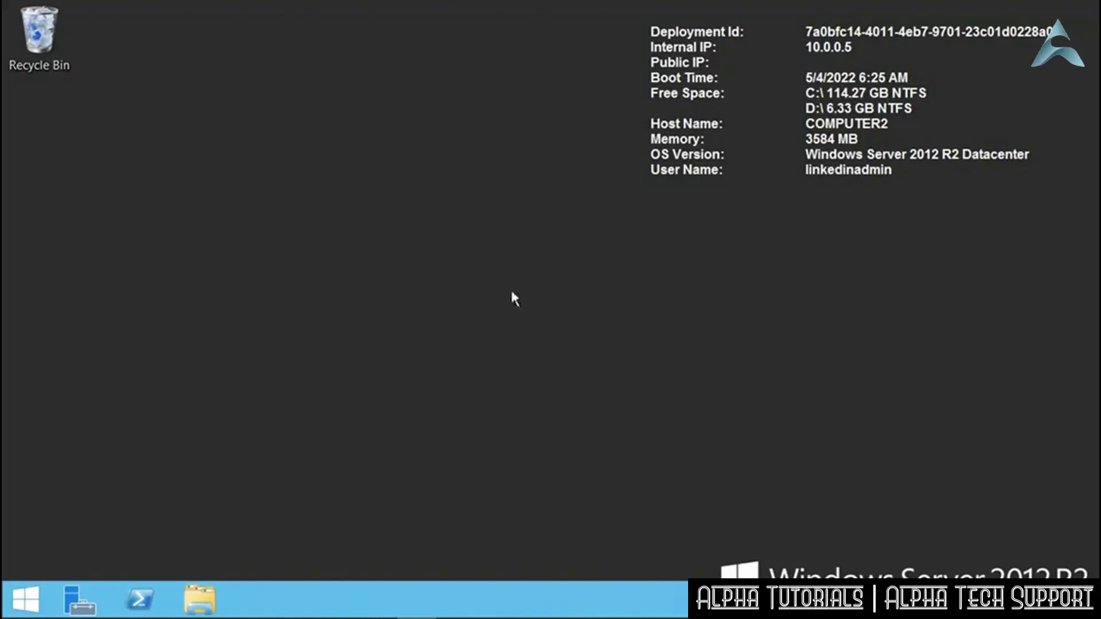
In Server Manager, go through Add Roles and Features to Server Roles, find Web Server (IIS) uninstalled, and cancel.
left_click(81, 589)
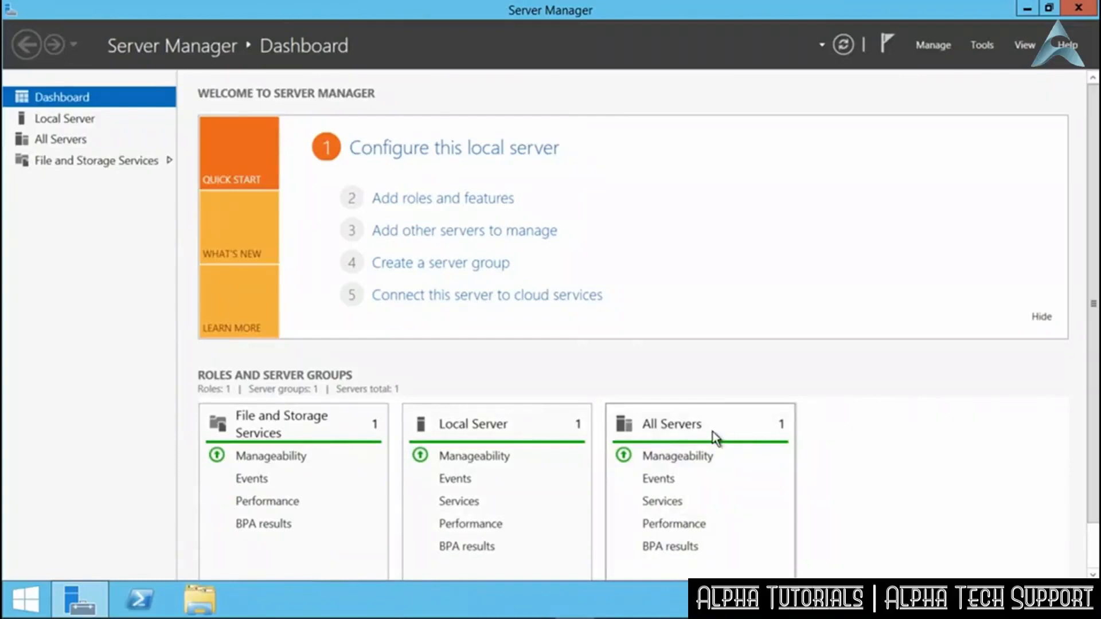
left_click(468, 201)
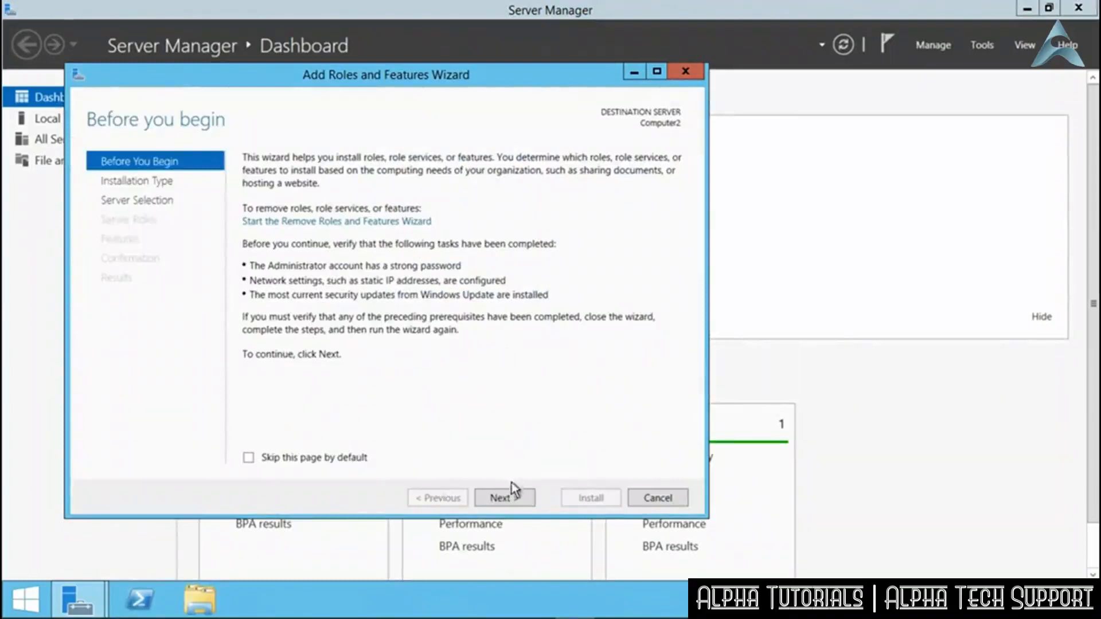
left_click(514, 497)
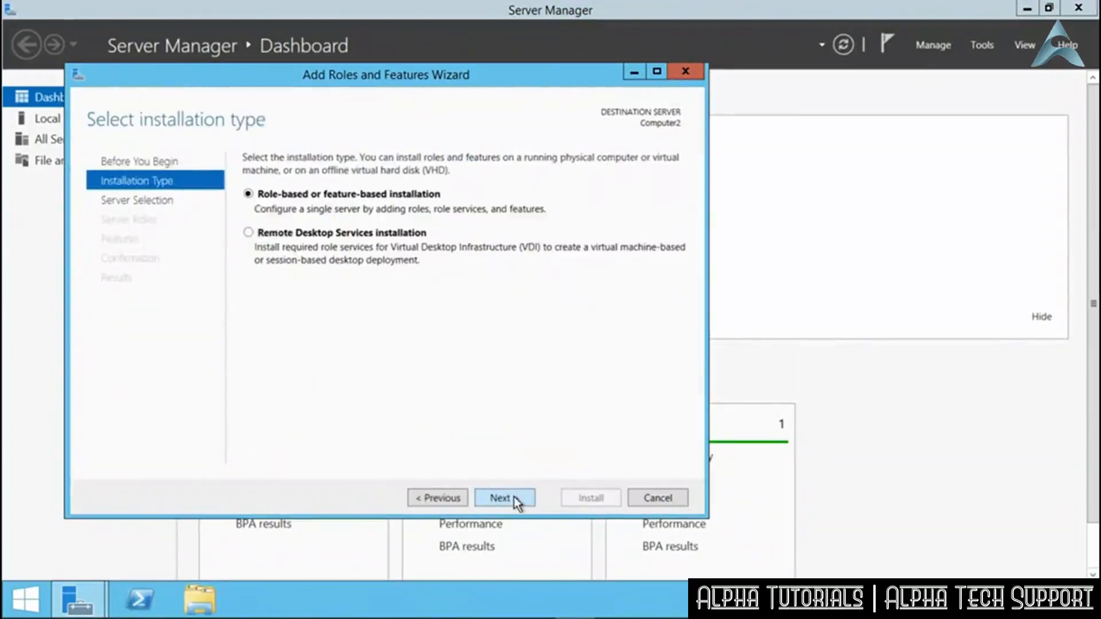
left_click(514, 497)
left_click(514, 497)
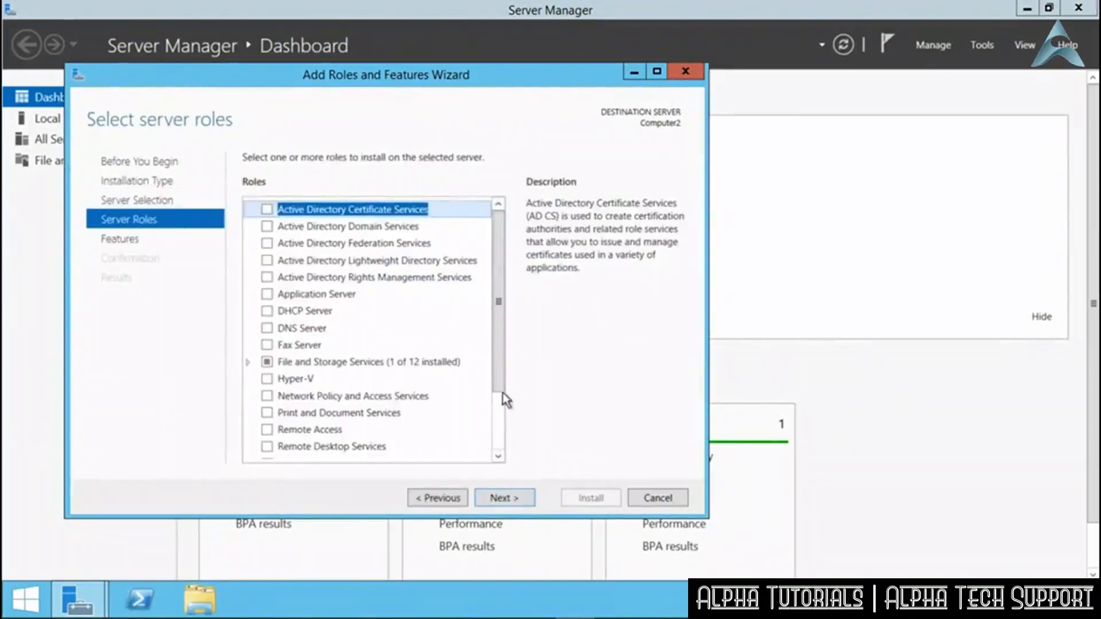
left_click_drag(497, 398, 499, 456)
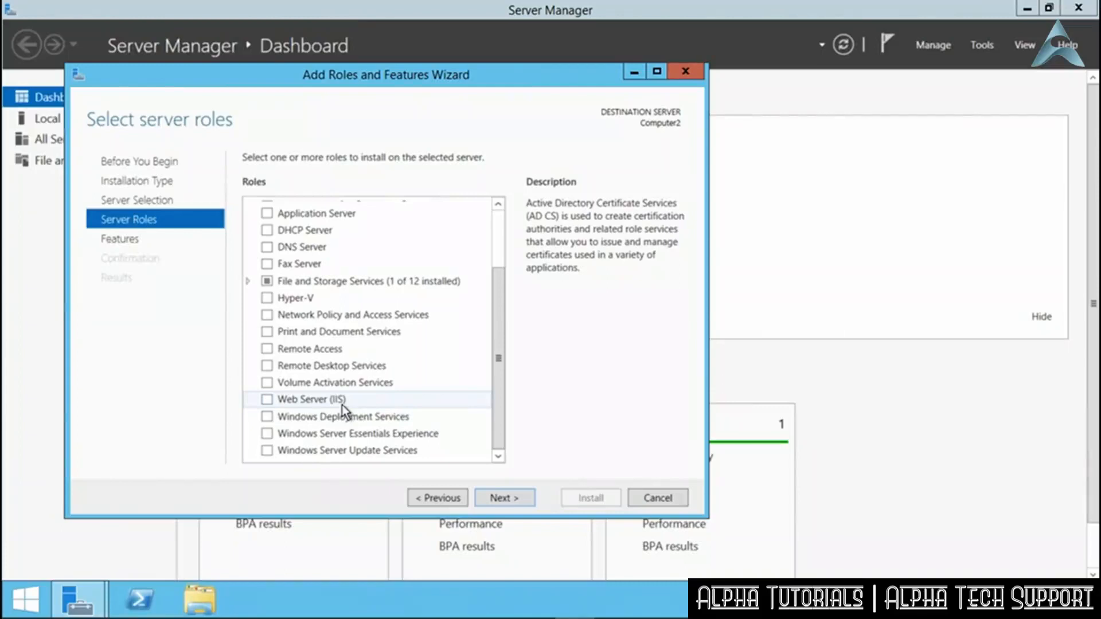
left_click(660, 499)
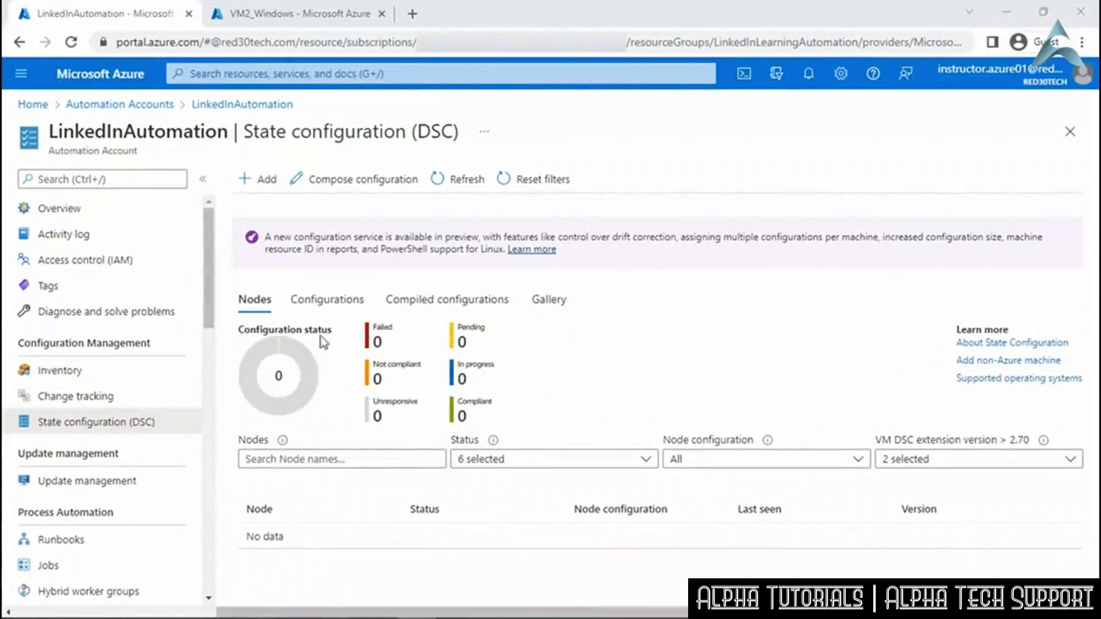
Add VM2_Windows as a DSC node and bring up its Registration settings.
left_click(261, 180)
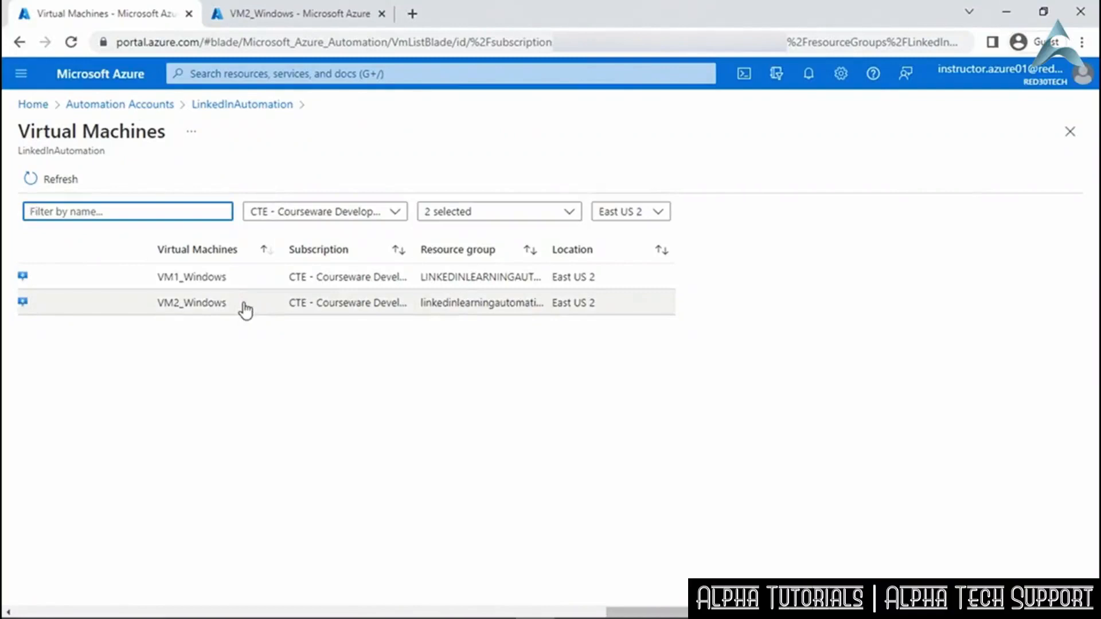
left_click(245, 310)
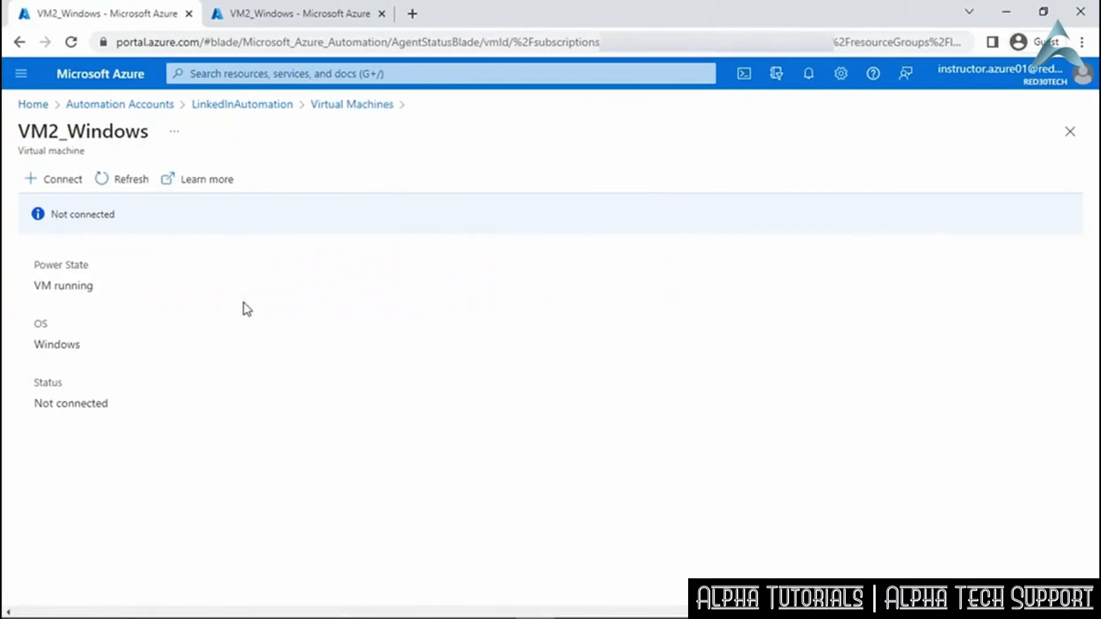
left_click(57, 184)
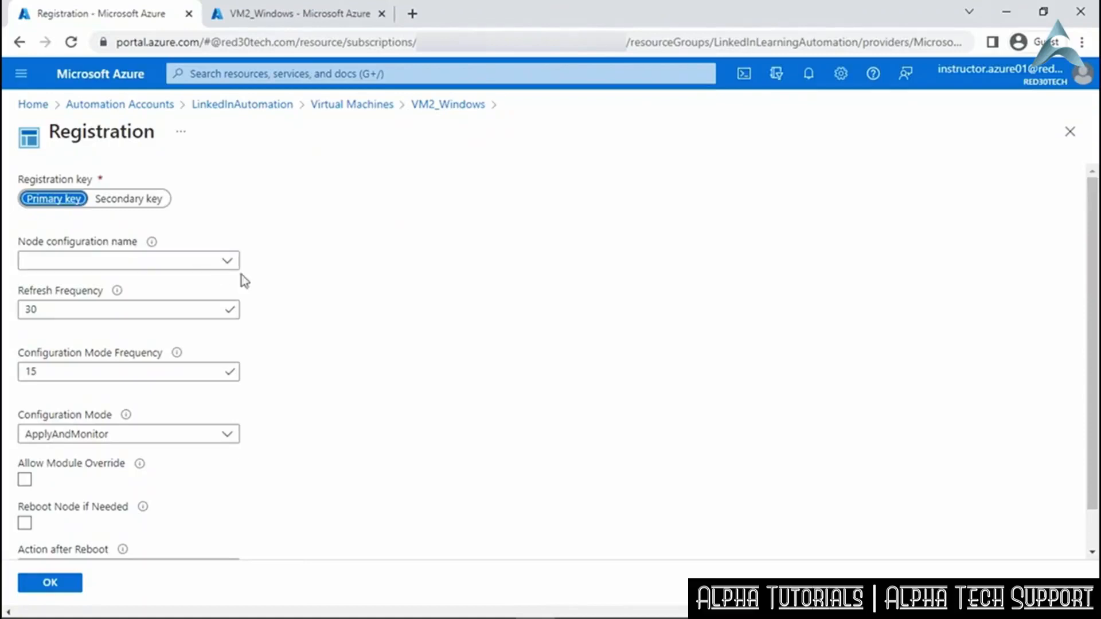
Assign node configuration WebServer.Computer2, keeping Refresh Frequency at 30.
left_click(229, 262)
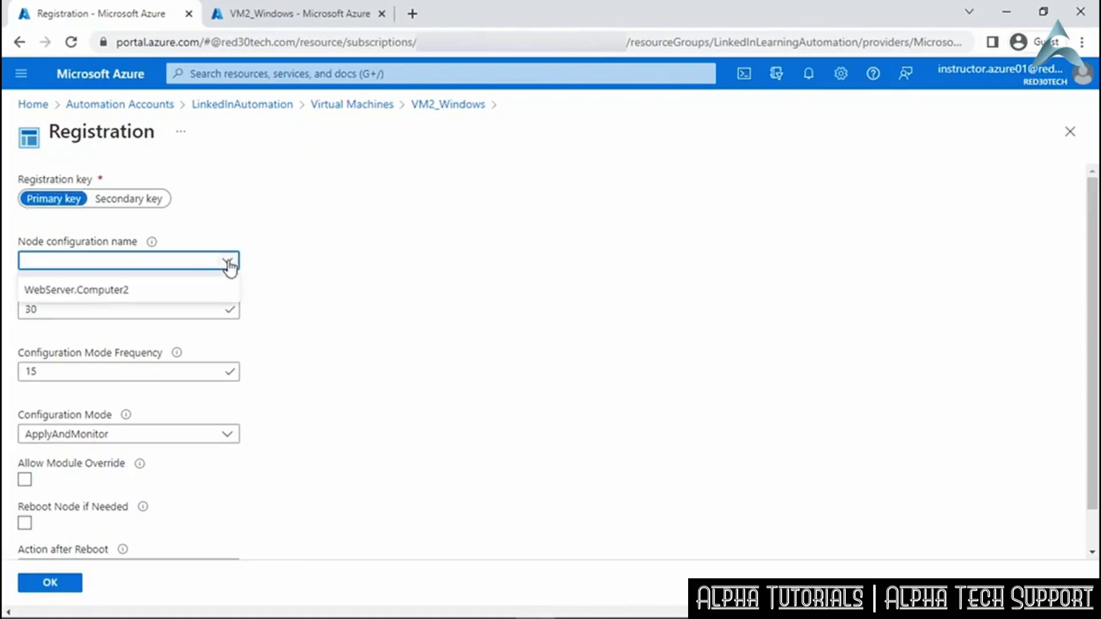
left_click(182, 294)
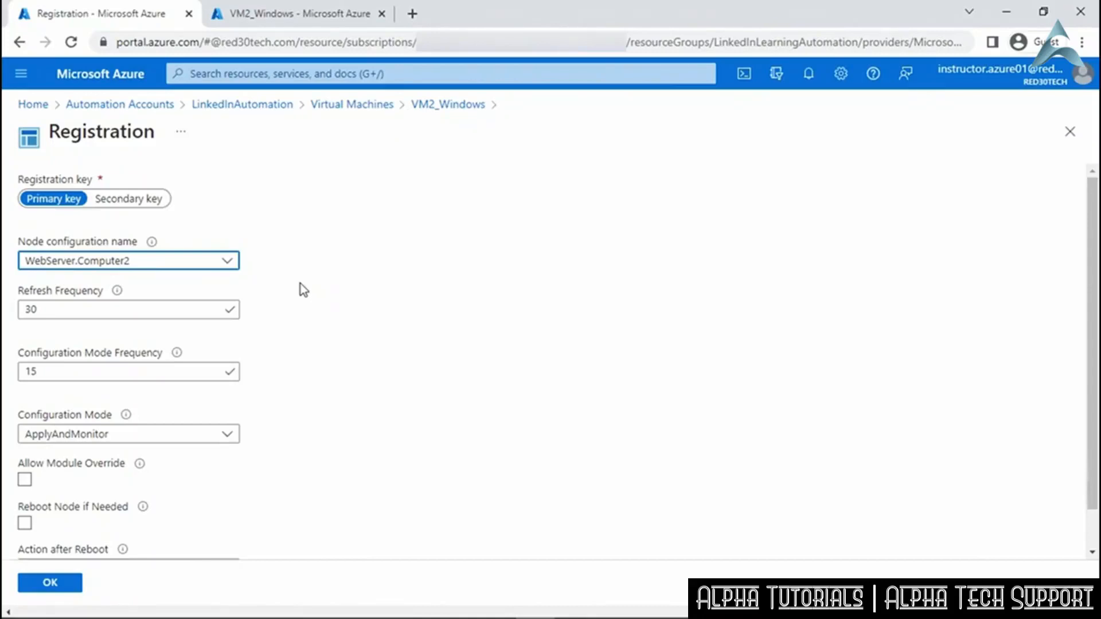
mouse_move(118, 291)
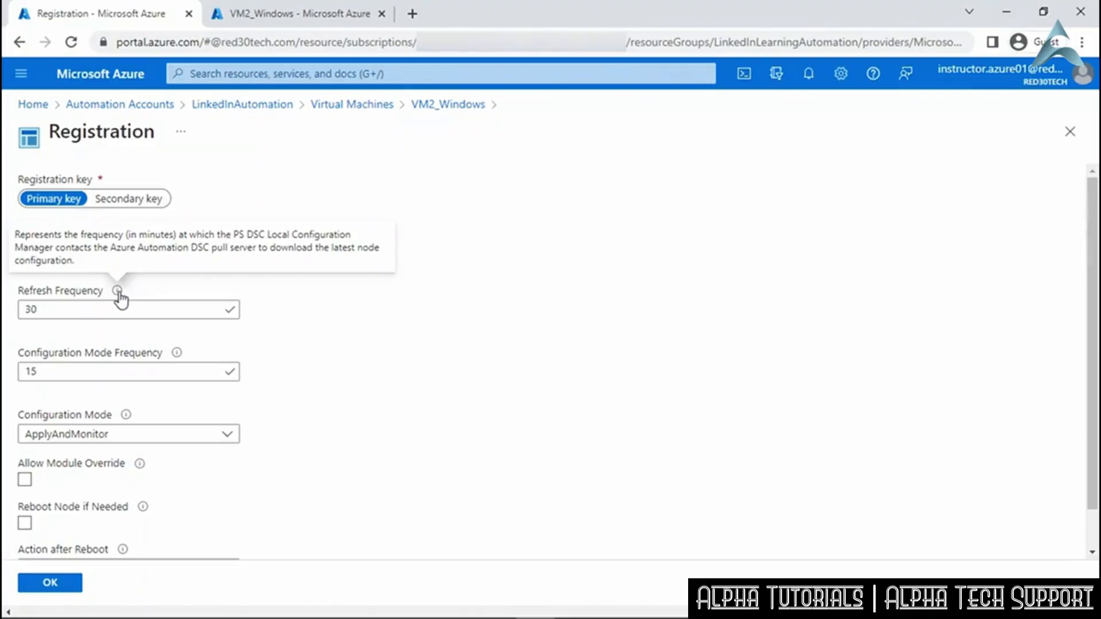
left_click(112, 311)
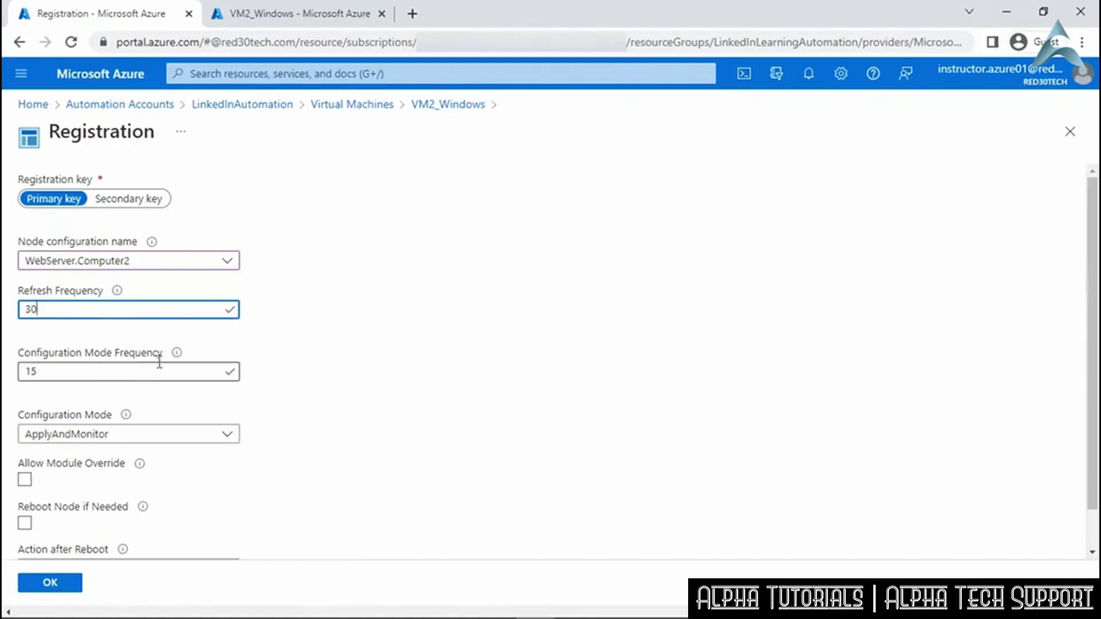
Set ApplyAndAutoCorrect mode, allow reboot if needed, keep ContinueConfiguration, and submit the registration.
mouse_move(178, 358)
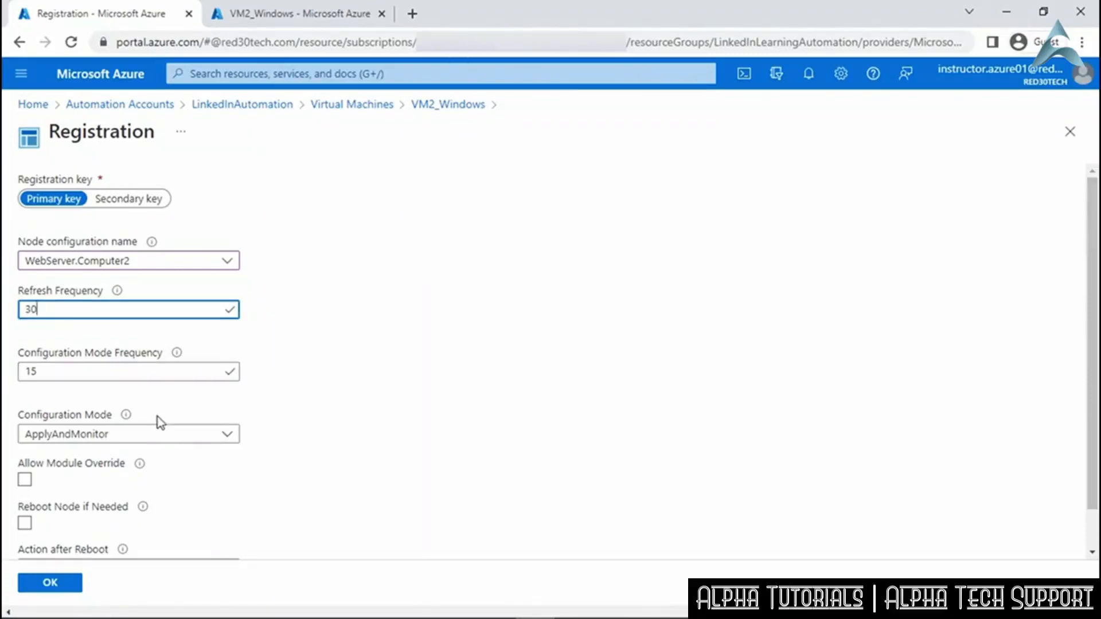
left_click(228, 436)
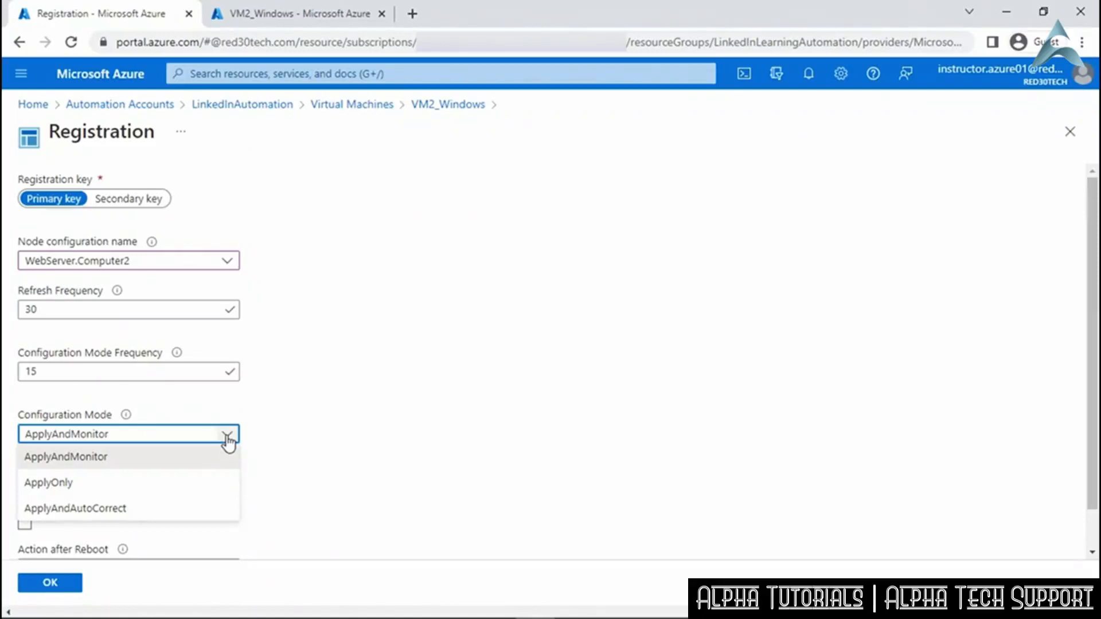
left_click(214, 509)
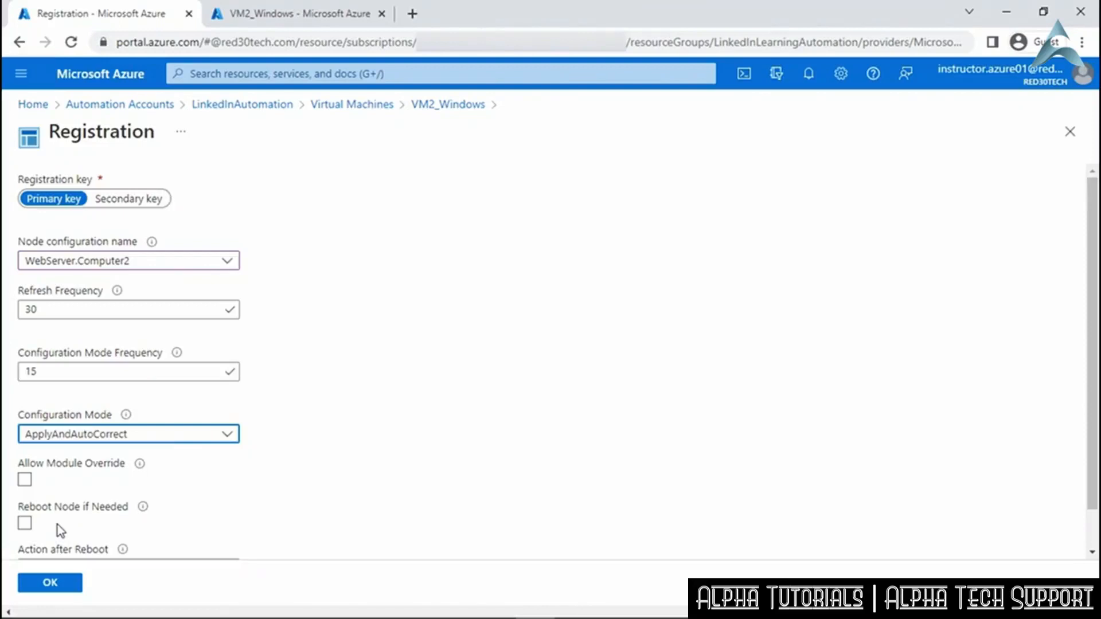
left_click(24, 523)
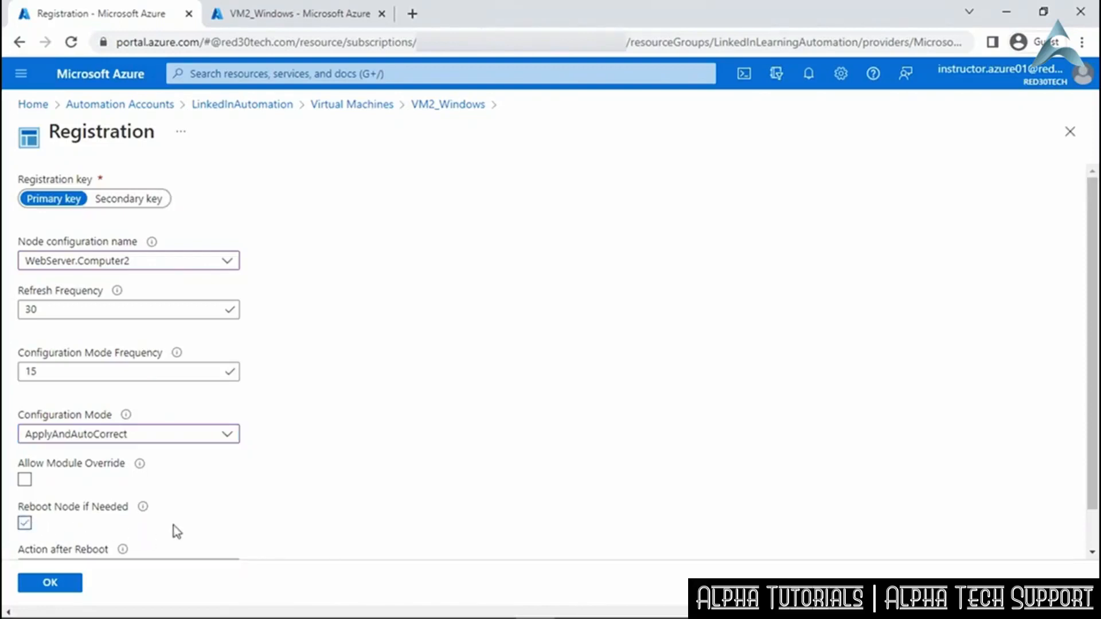
scroll(184, 528, "down", 1)
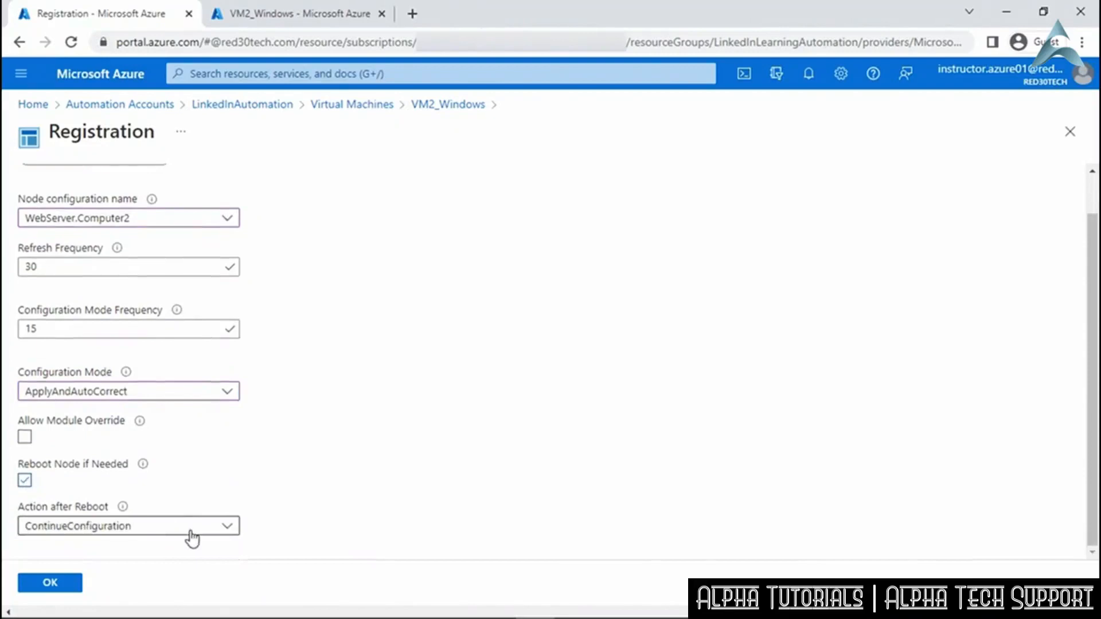
left_click(231, 539)
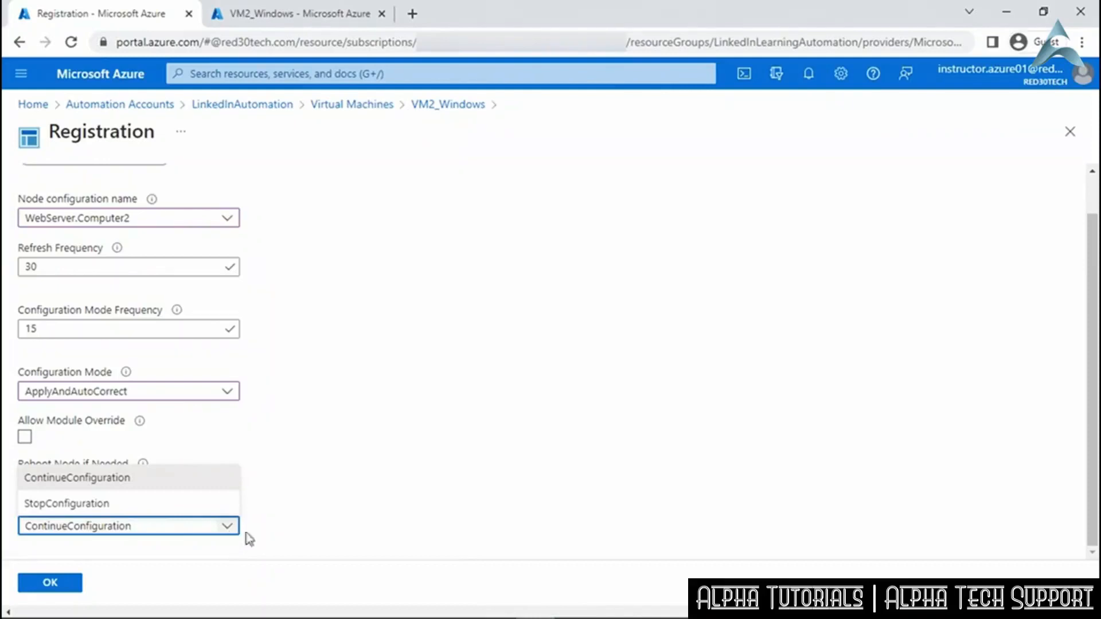
left_click(271, 532)
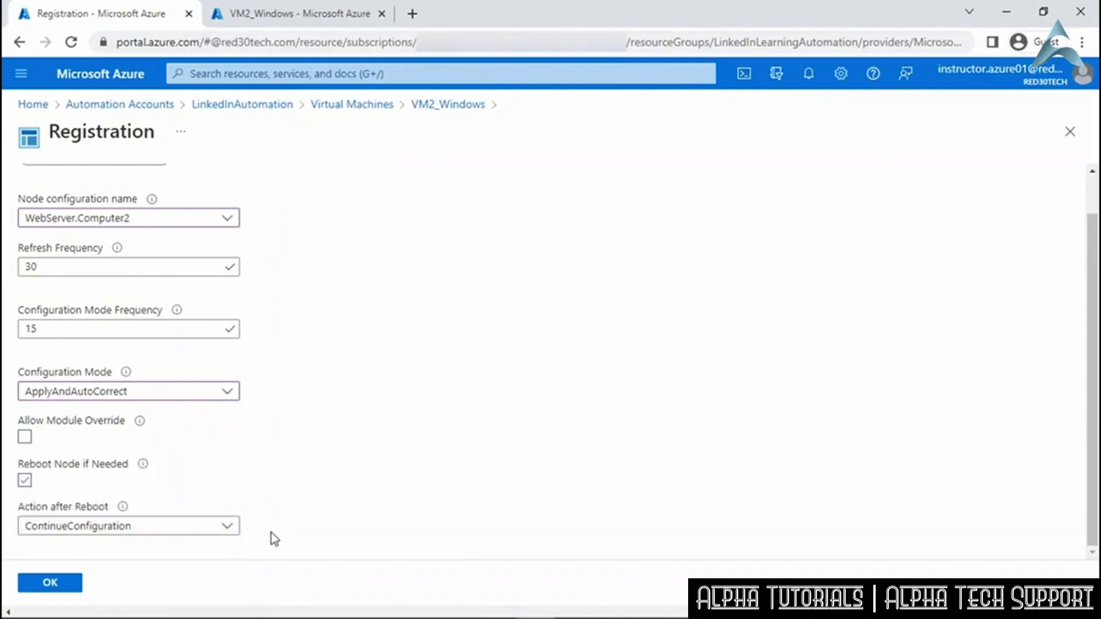
left_click(65, 585)
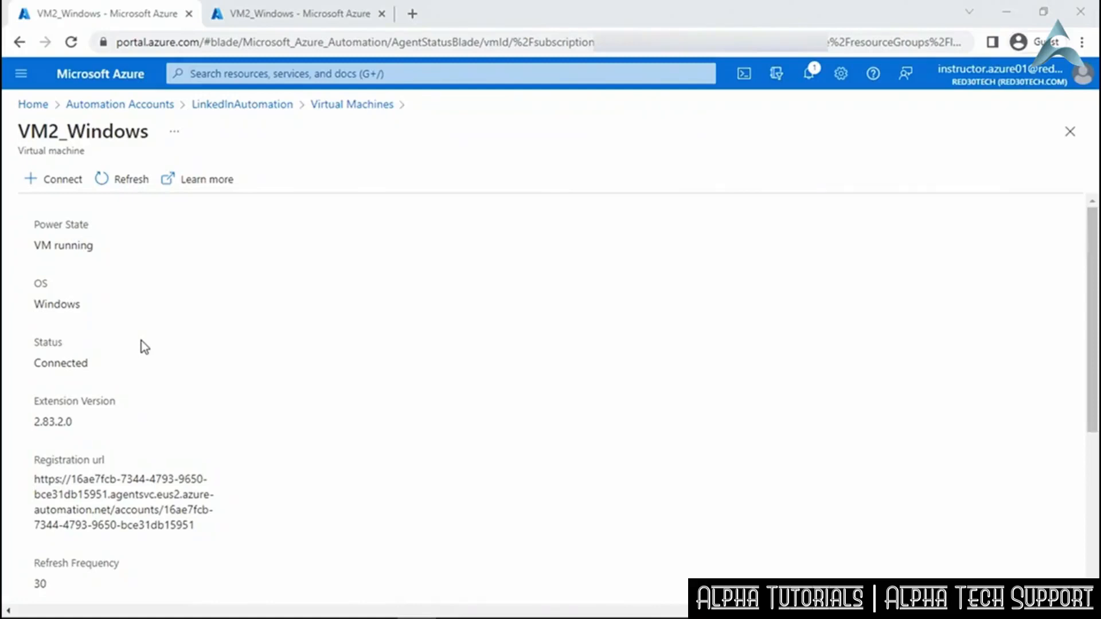
Refresh VM2_Windows extensions to confirm Microsoft.Powershell.DSC, then return to LinkedInAutomation's DSC page.
left_click(304, 16)
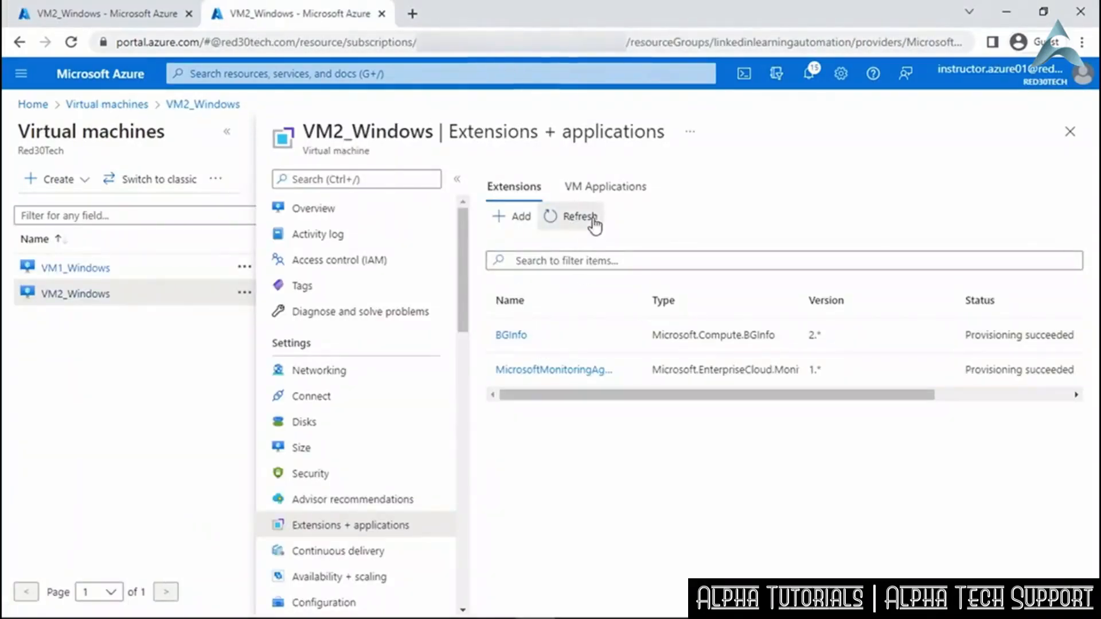
left_click(592, 220)
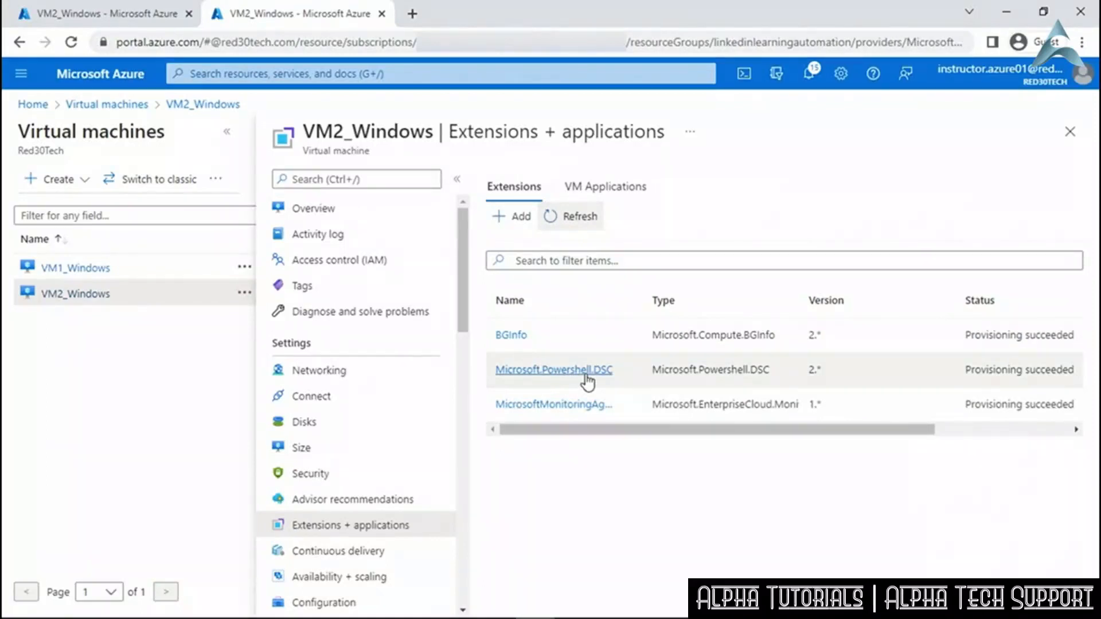
left_click(124, 20)
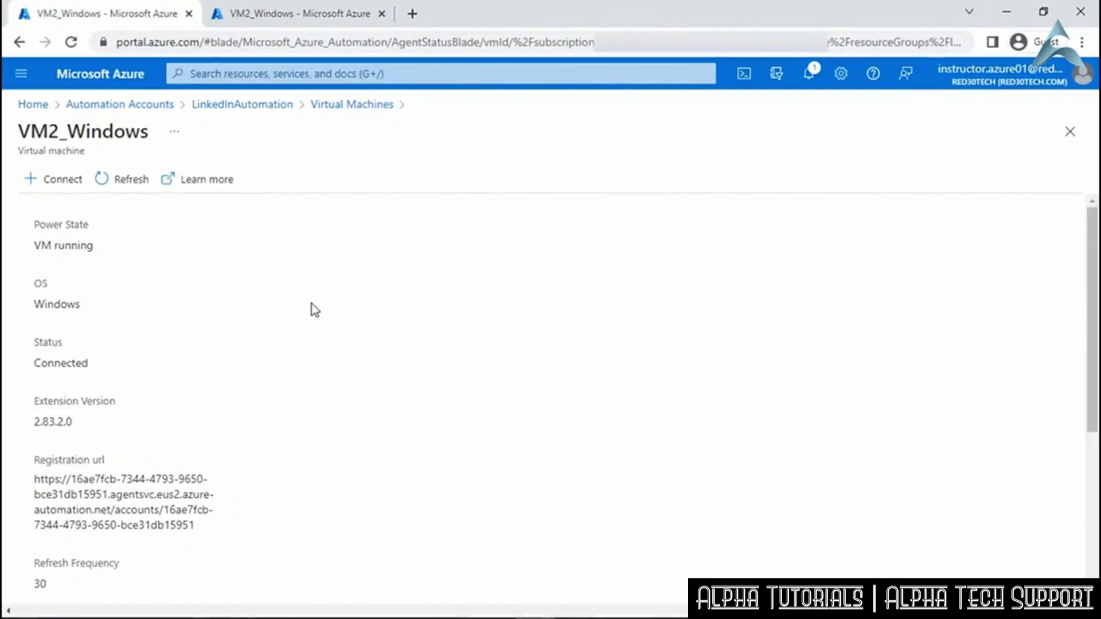
left_click(264, 106)
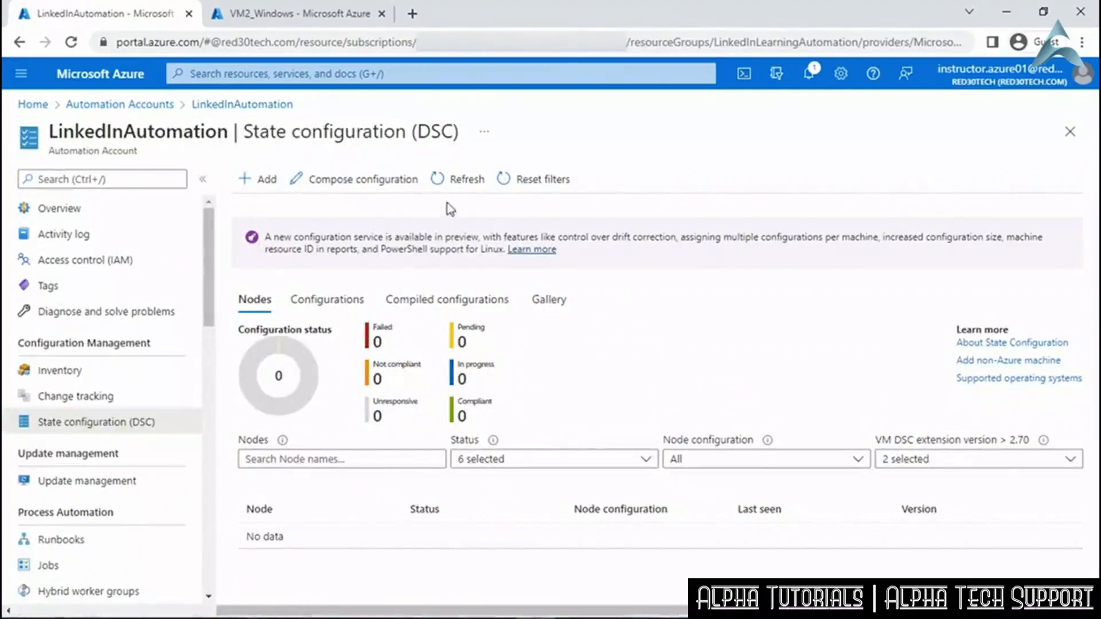
Refresh the node list, review Computer2's Compliant initial report, then minimize the browser.
left_click(459, 182)
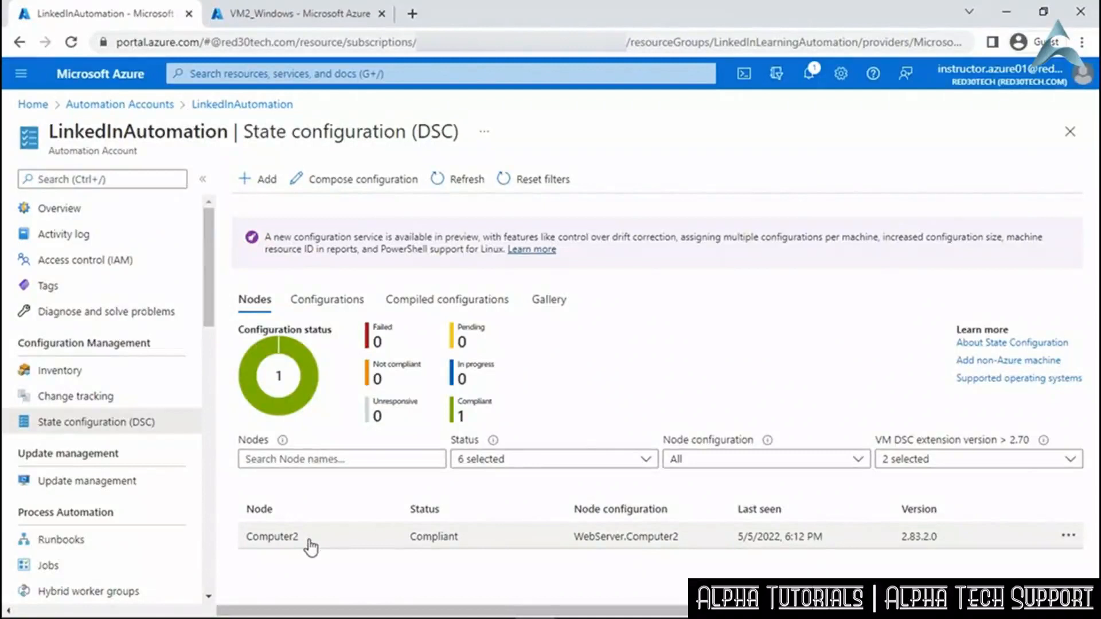
left_click(434, 539)
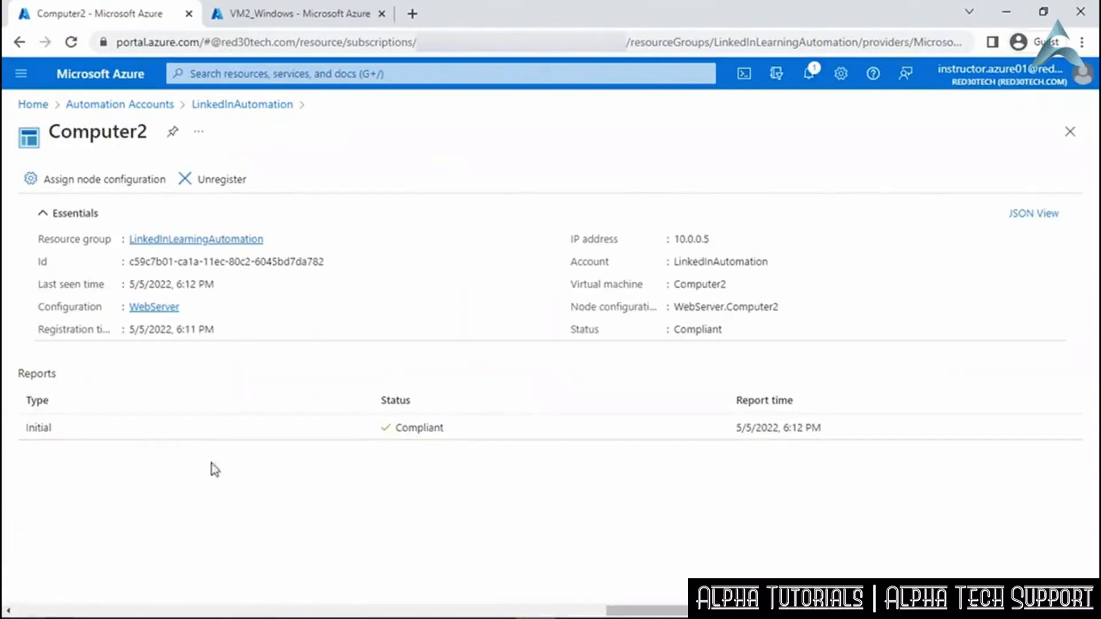
left_click(368, 428)
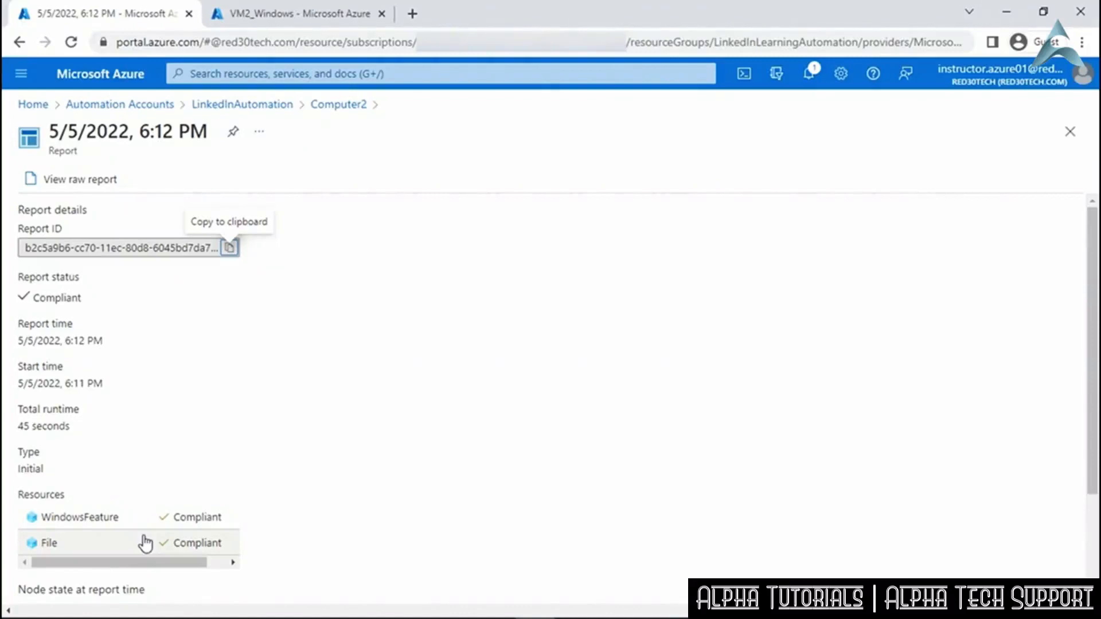
left_click(1009, 13)
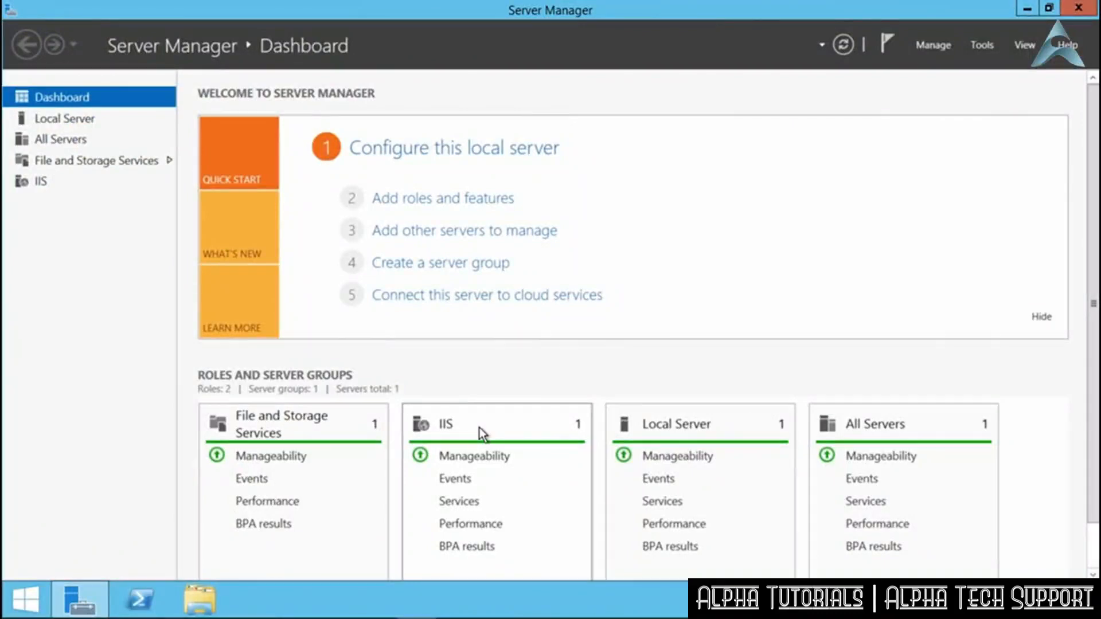
Browse to C:\inetpub\wwwroot, view the index page showing Hello World, then close it.
left_click(204, 599)
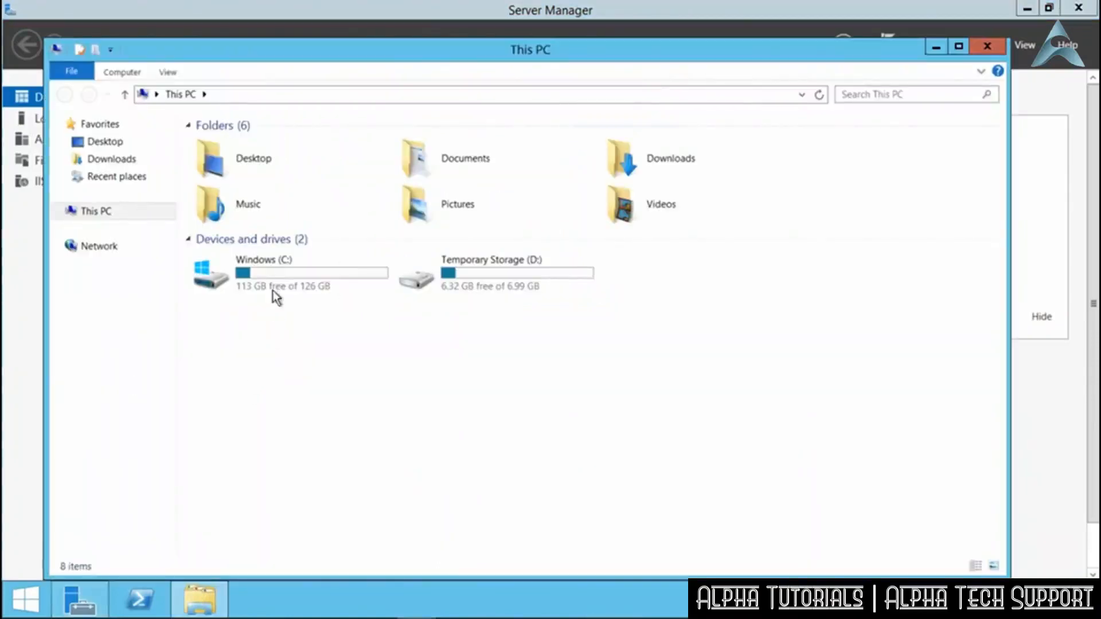
double_click(281, 263)
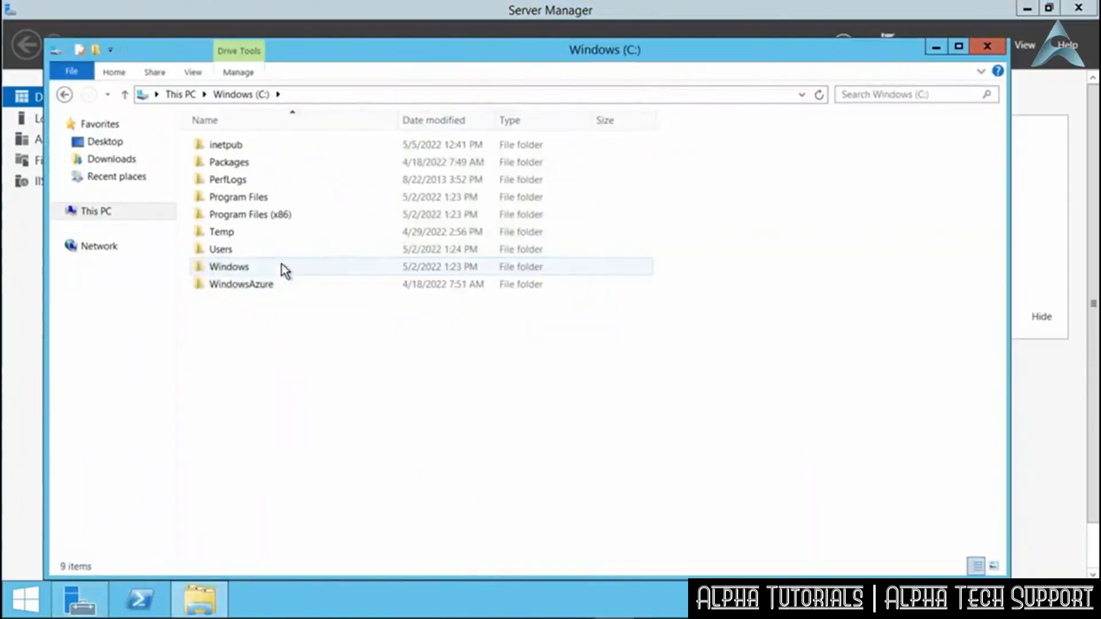
double_click(237, 145)
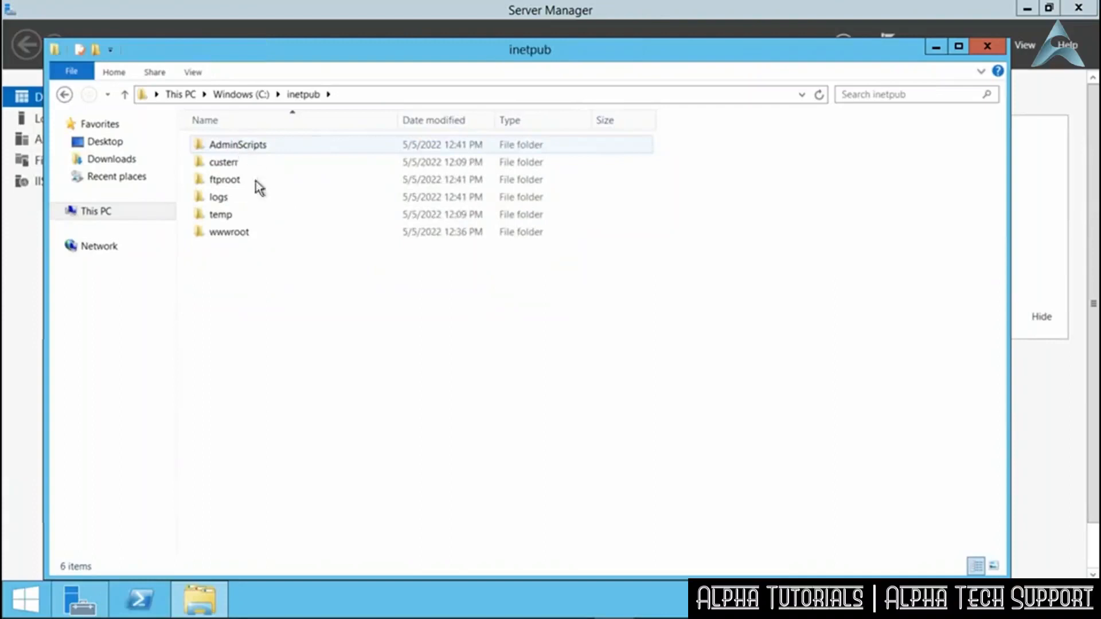
double_click(273, 232)
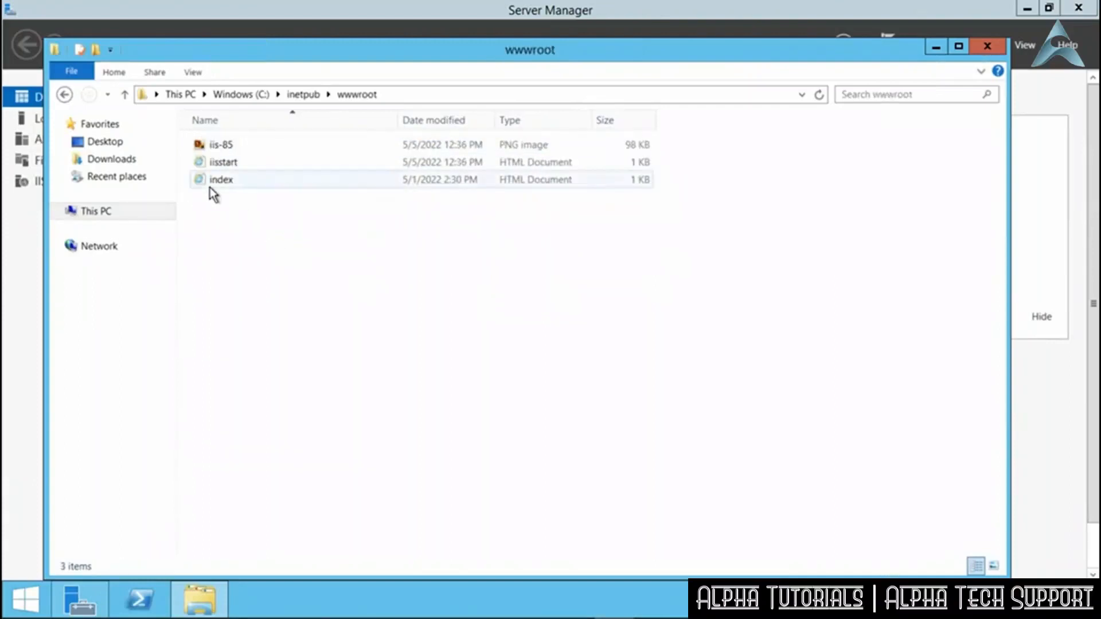
double_click(250, 181)
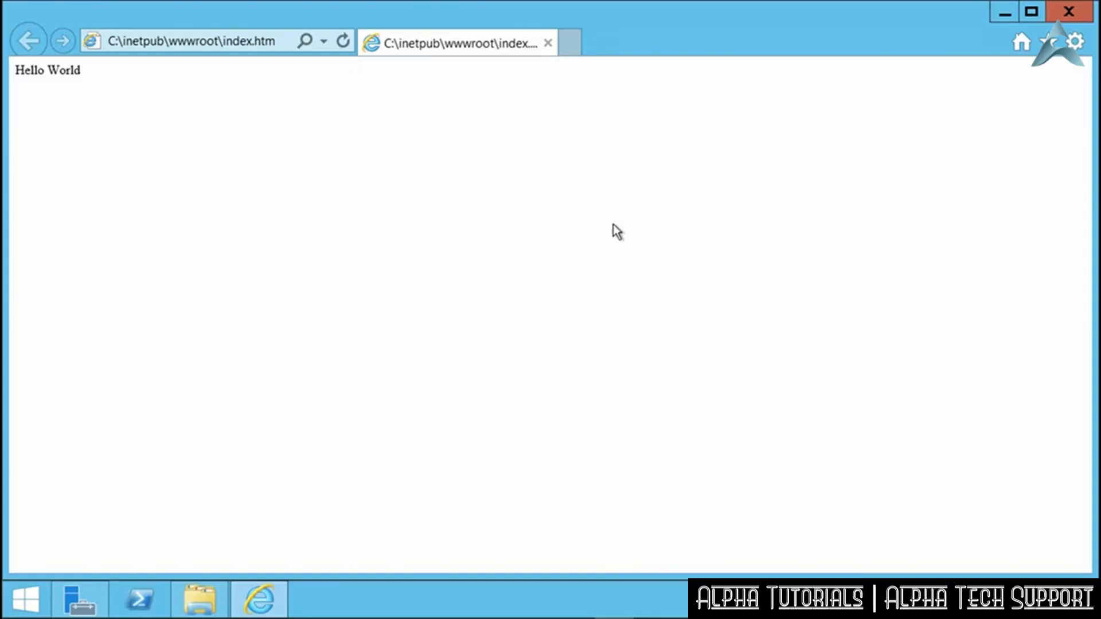
key("alt+F4")
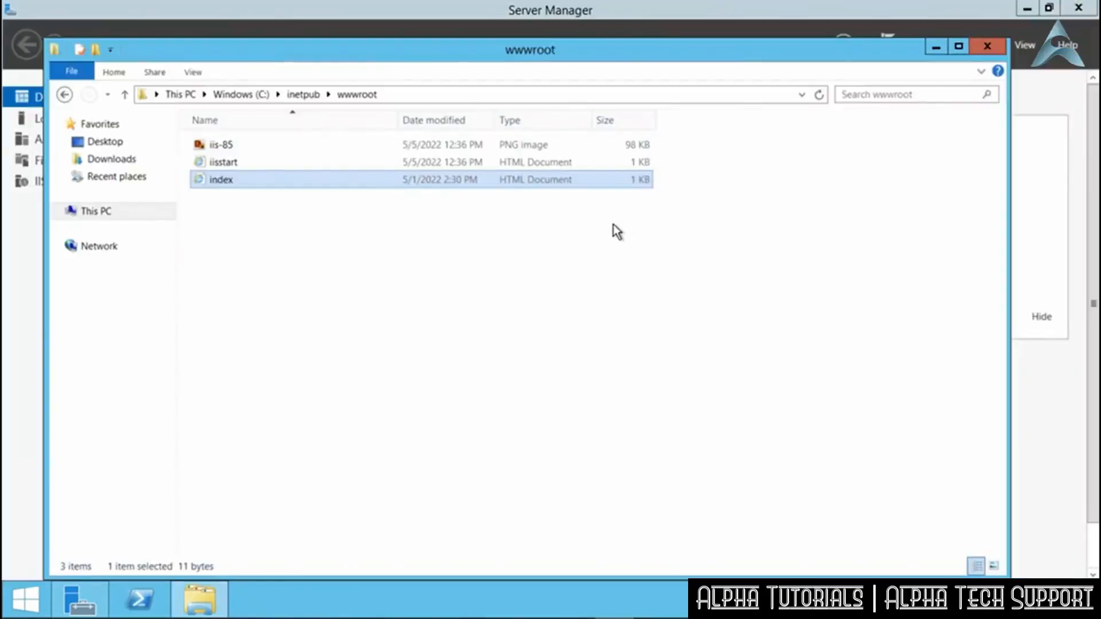
Delete index from wwwroot and minimize the Remote Desktop session to return to Azure.
right_click(291, 178)
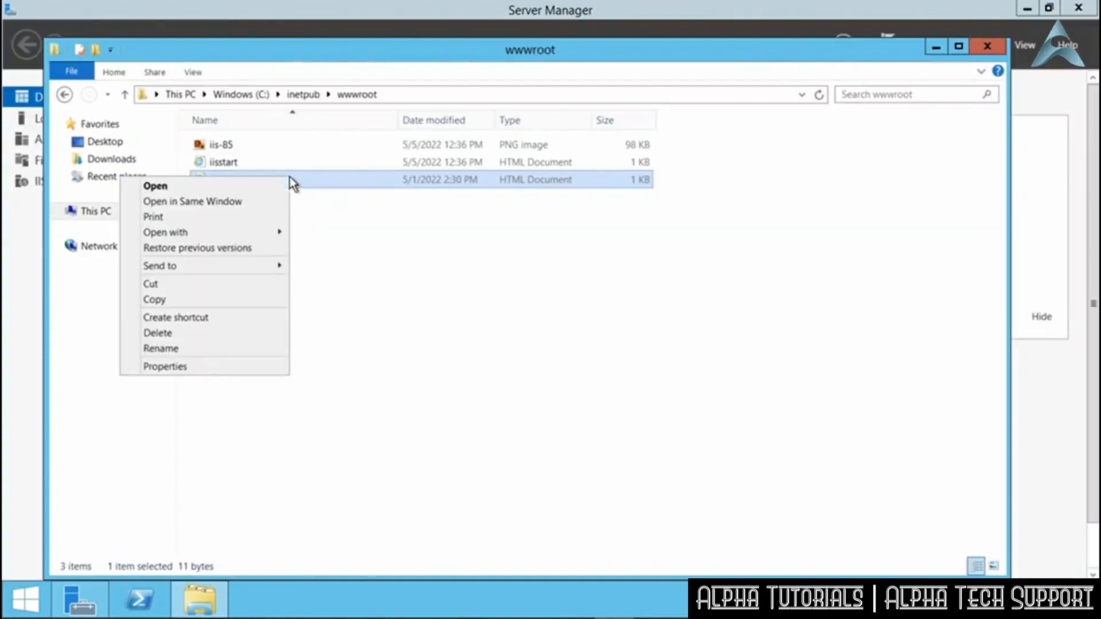
left_click(158, 333)
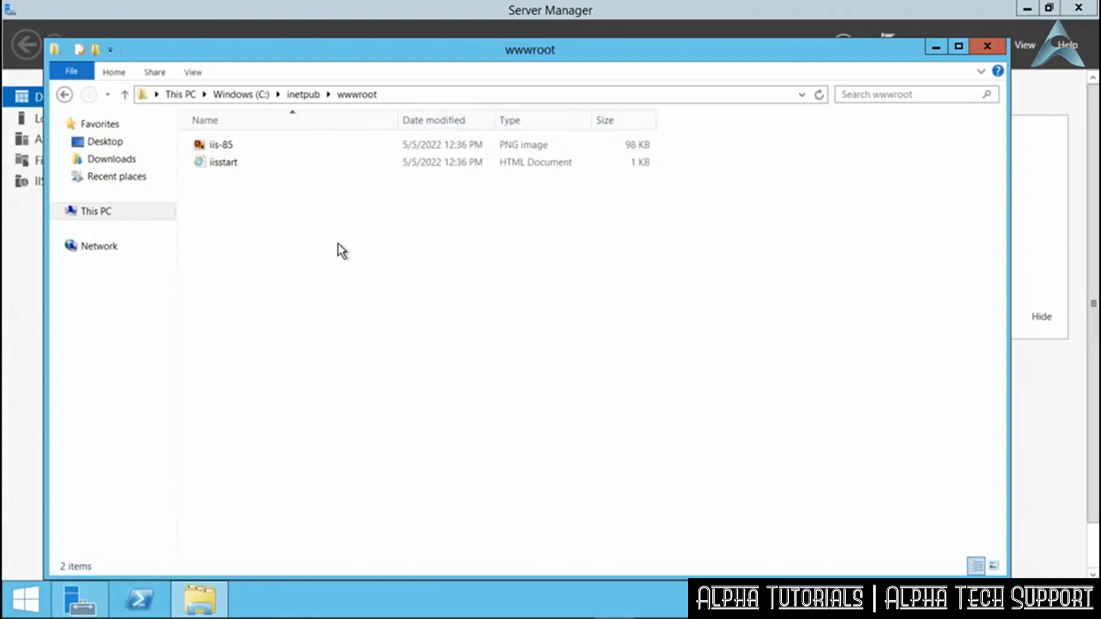
left_click(314, 268)
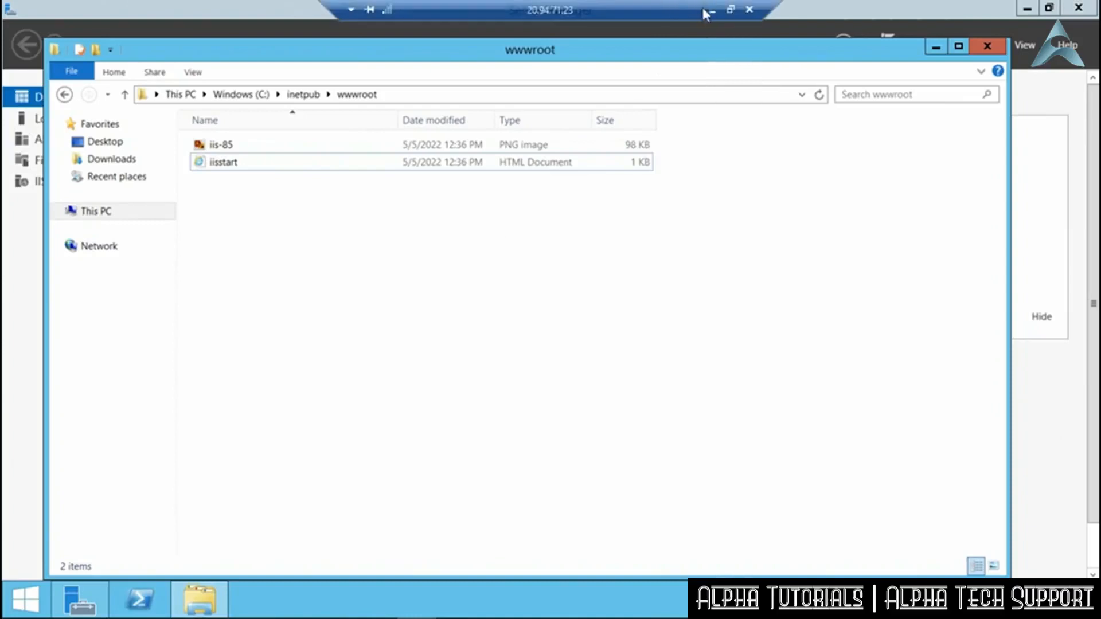
left_click(711, 12)
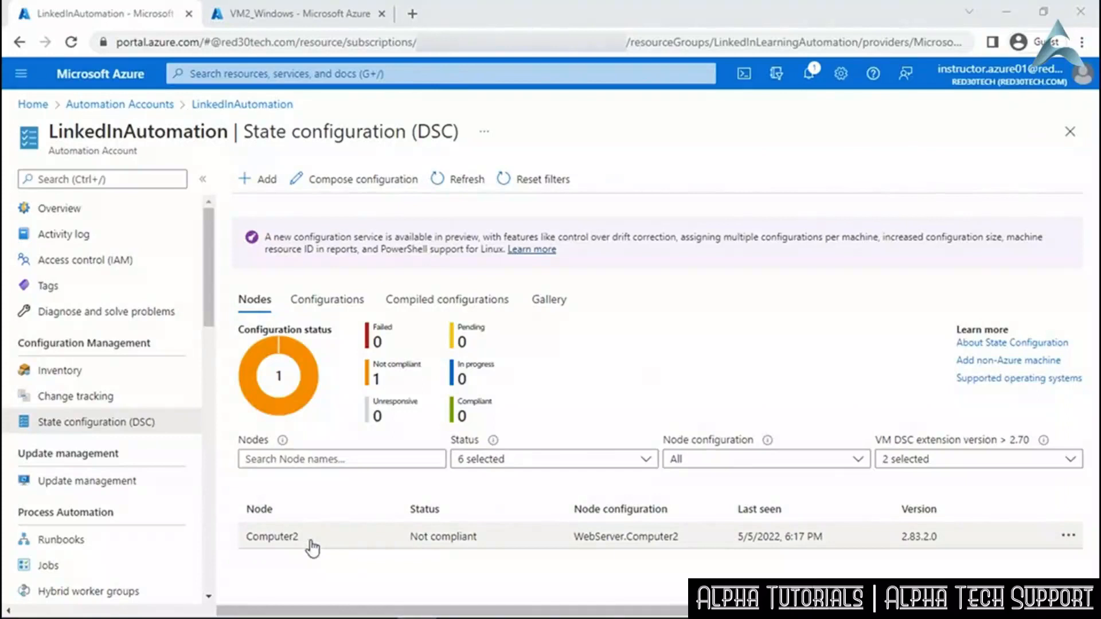
Open Computer2's 4:31 PM Not compliant consistency report.
left_click(454, 545)
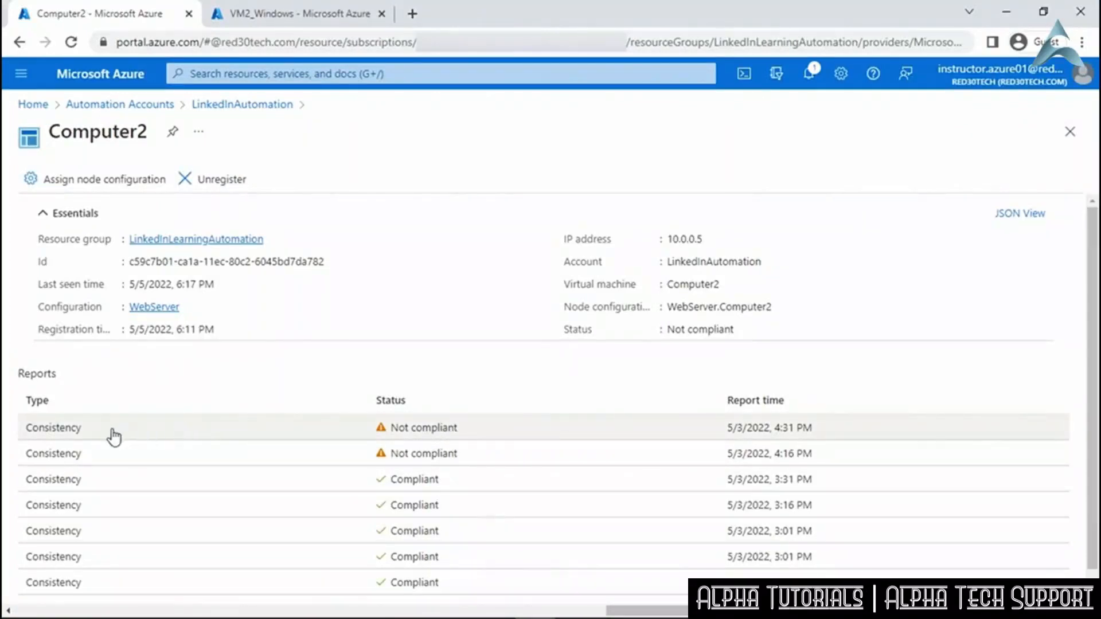
left_click(332, 433)
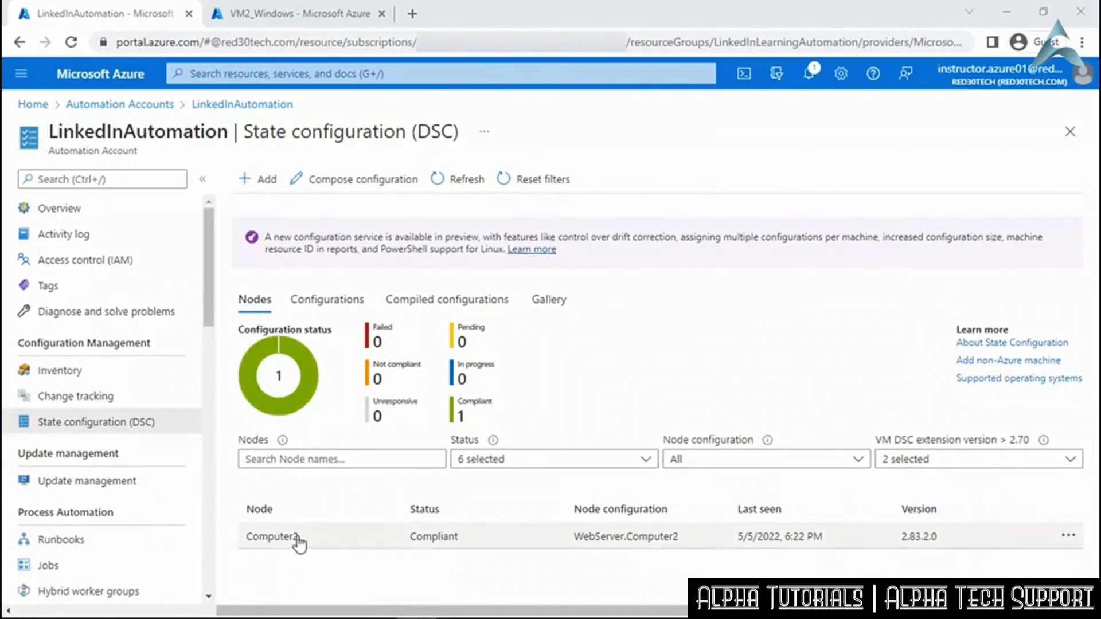
Open Computer2's 5/5/2022 6:22 PM Compliant consistency report, then minimize the browser.
left_click(415, 537)
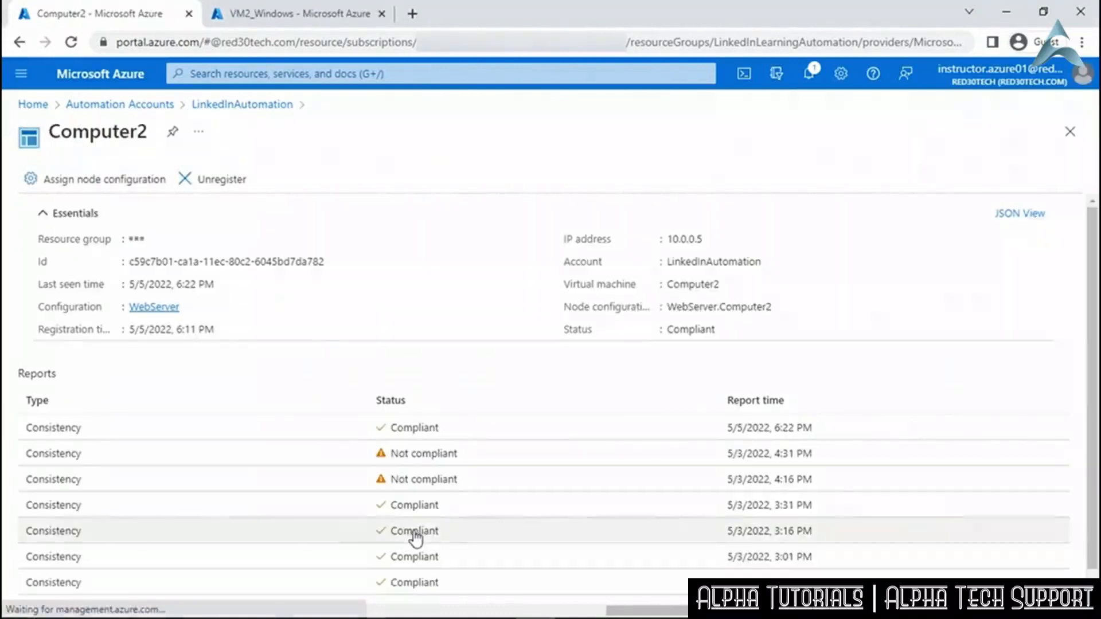
left_click(406, 441)
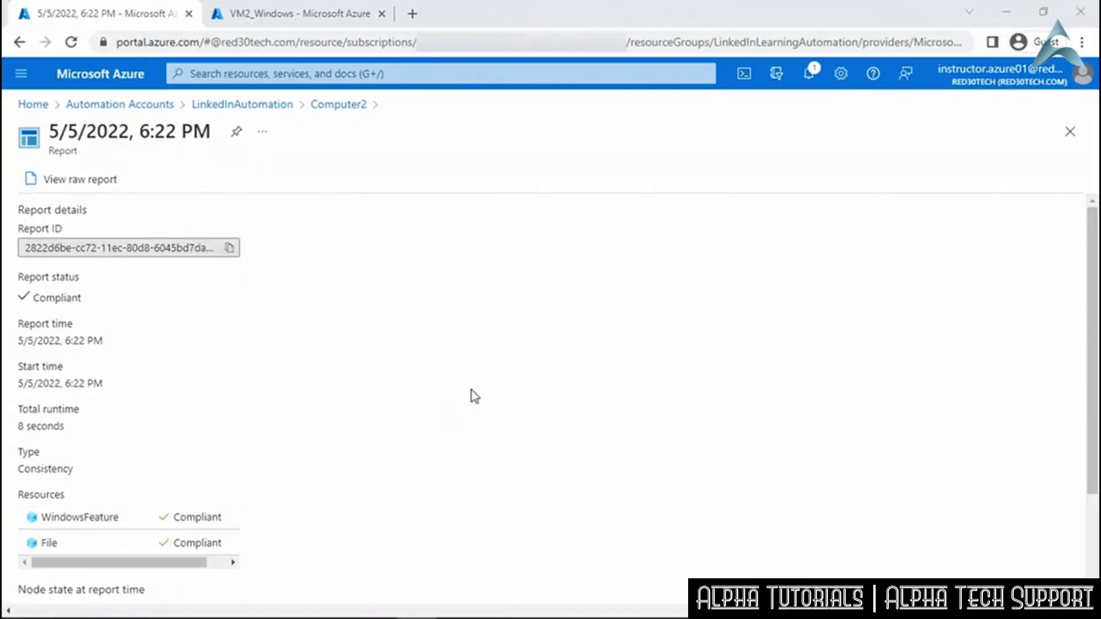
left_click(1005, 17)
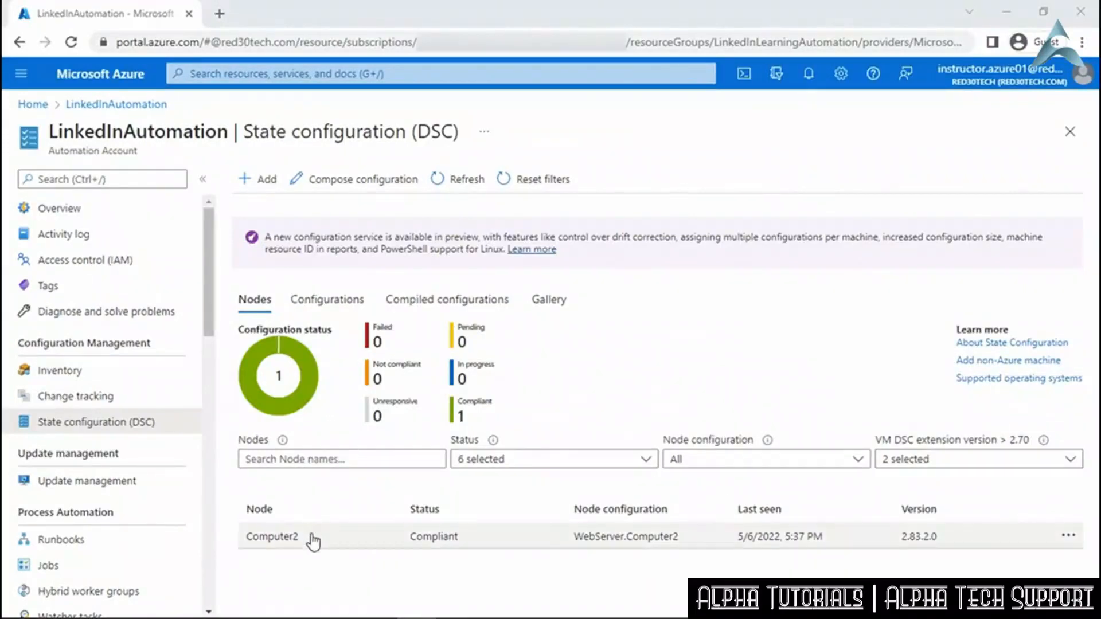
Inspect the ASPNetWebsite File resource in Computer2's 5:37 PM report, then view the raw report.
left_click(386, 542)
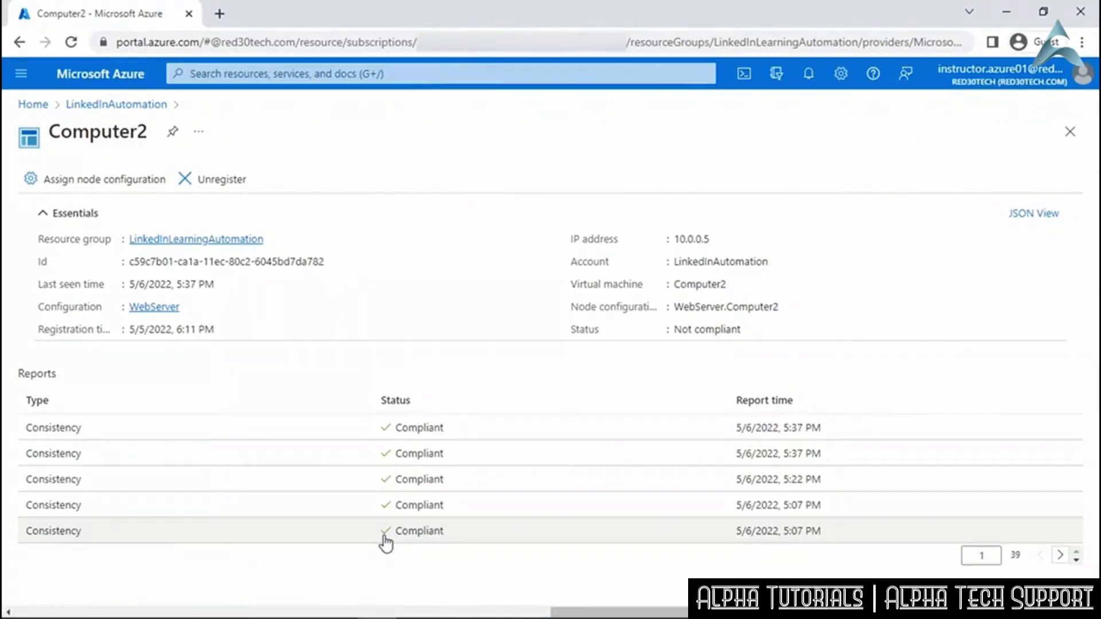
left_click(412, 434)
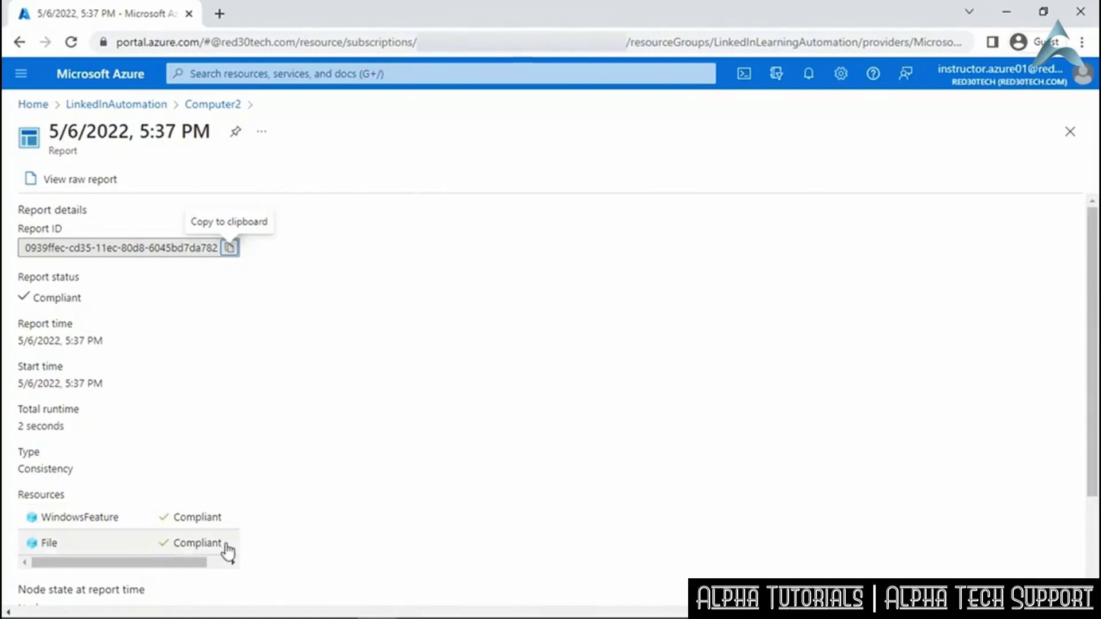
scroll(298, 543, "down", 3)
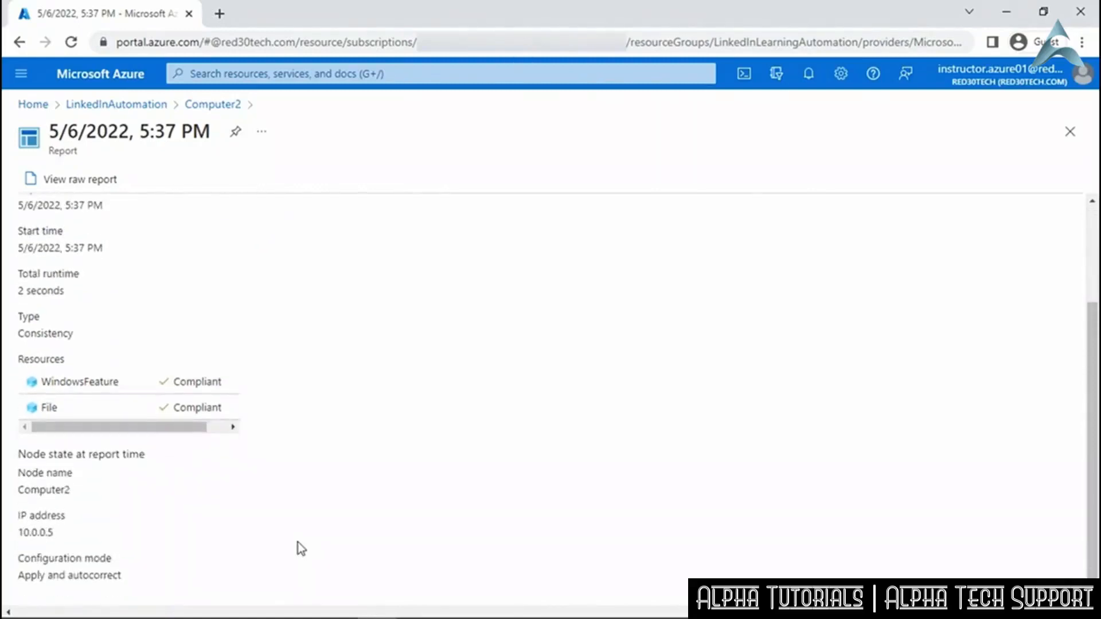
left_click(189, 412)
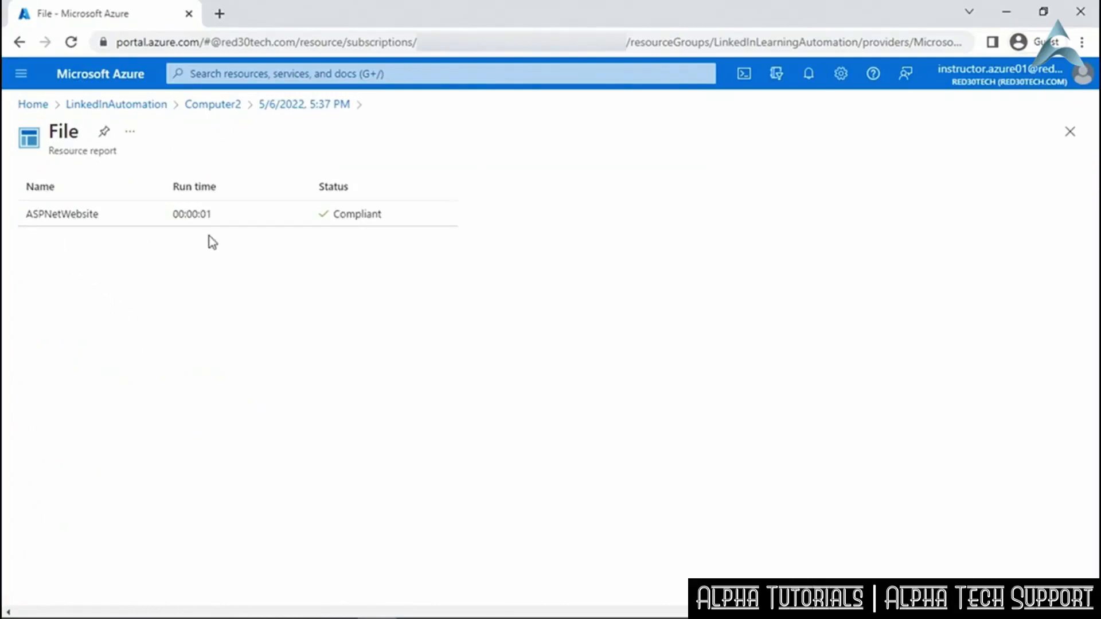
left_click(366, 218)
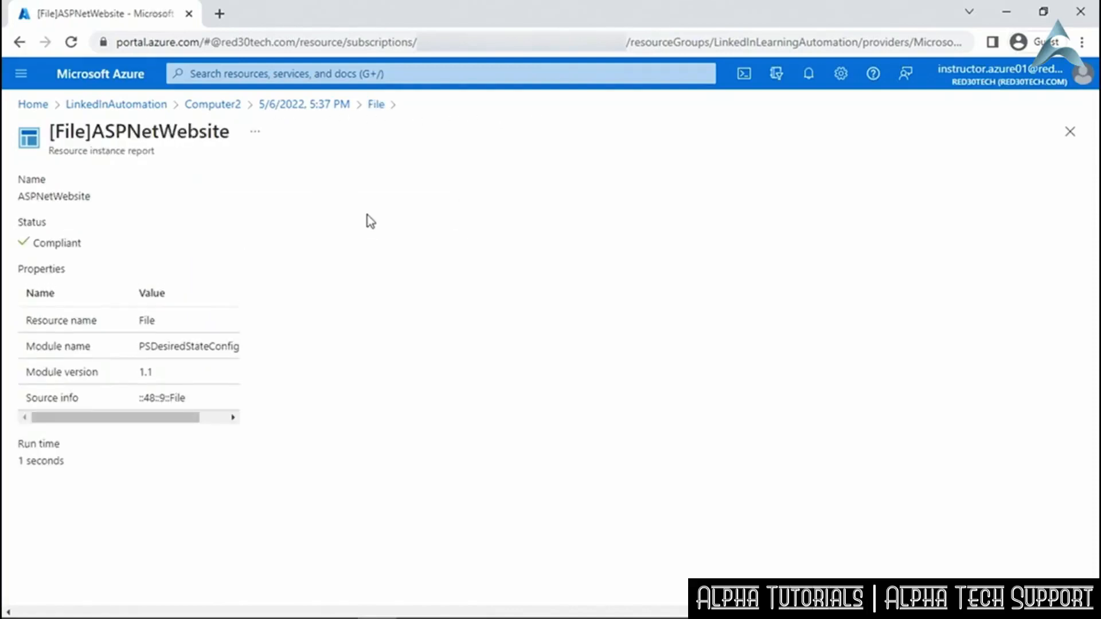
left_click(302, 107)
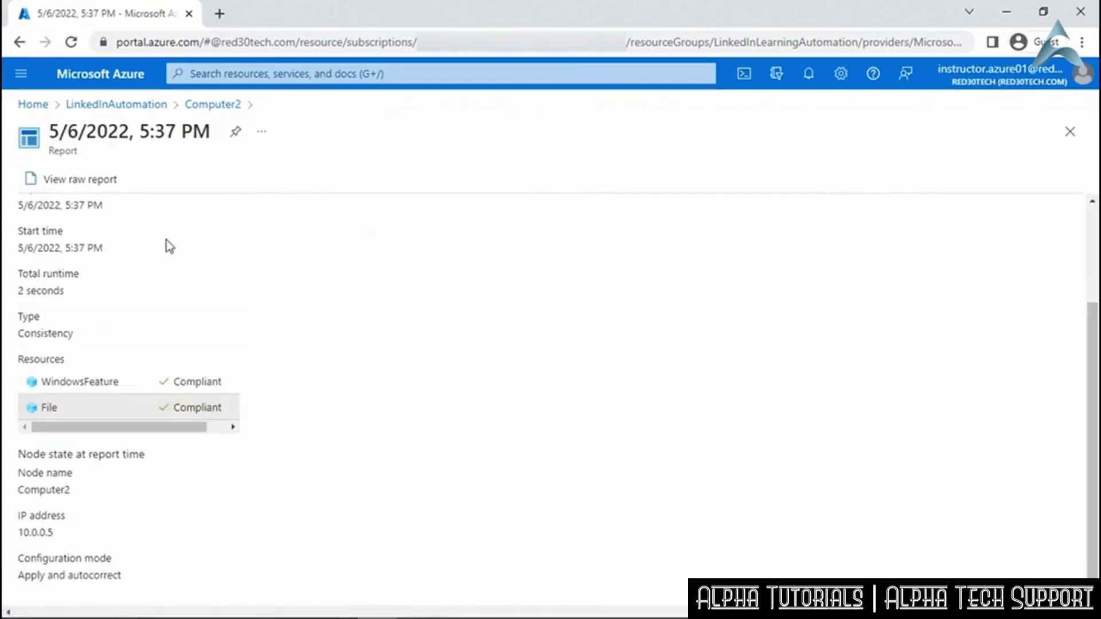
left_click(103, 181)
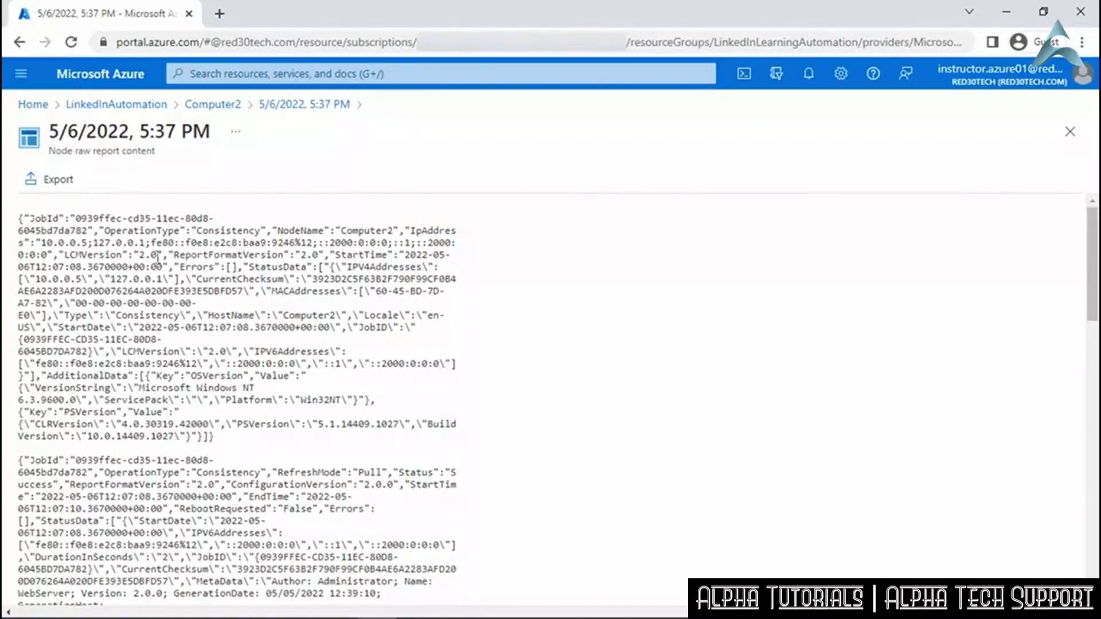
Export the raw report and open the downloaded .txt file in Notepad++.
left_click(45, 183)
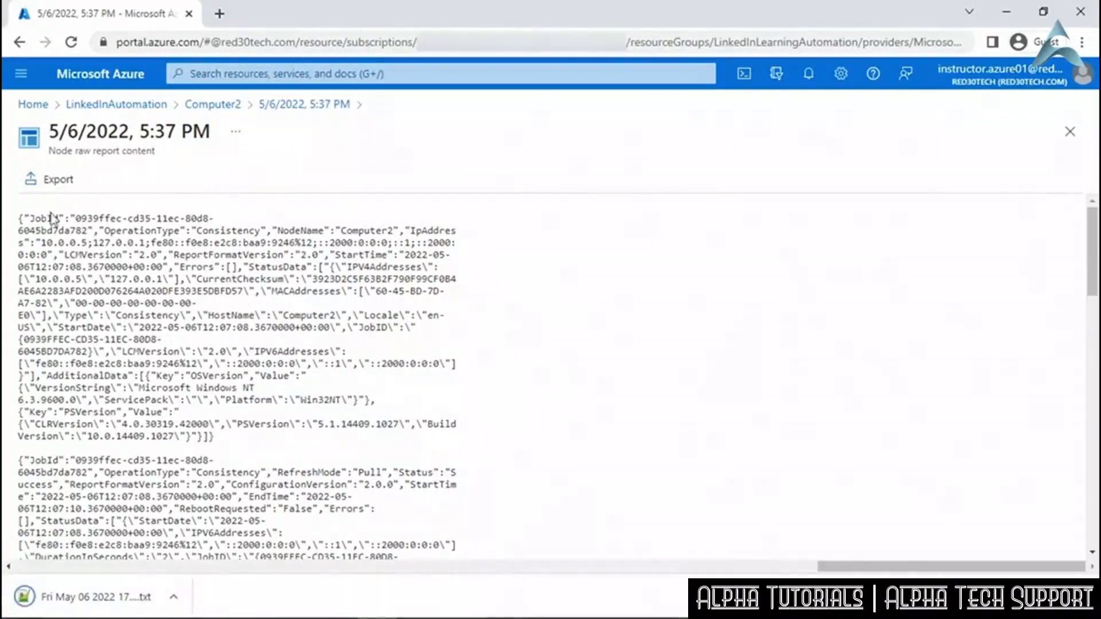
left_click(109, 595)
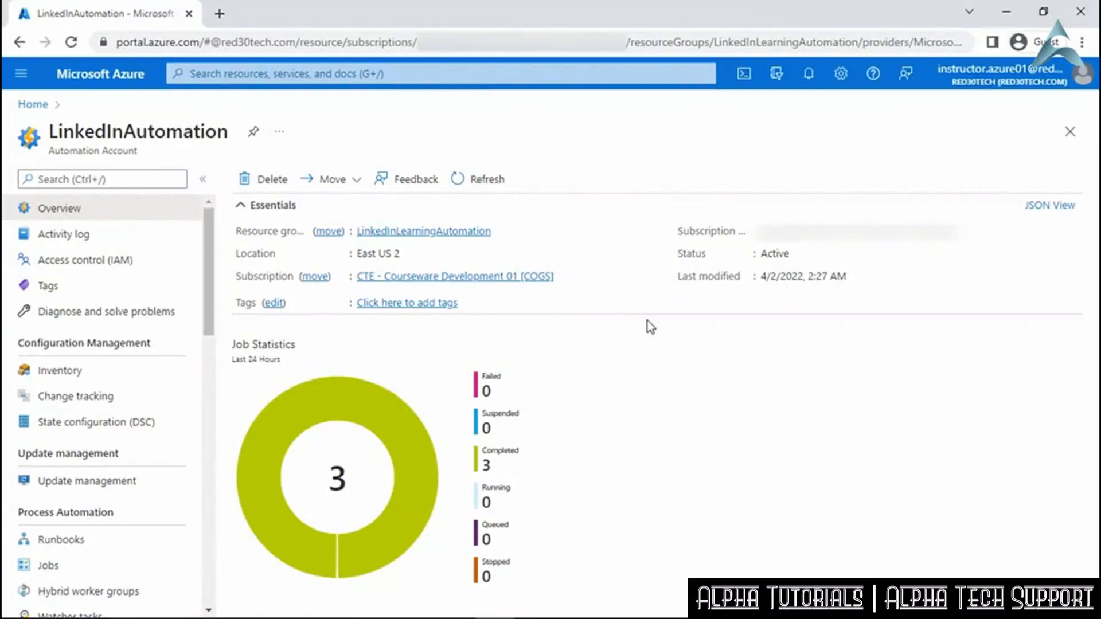
From LinkedInAutomation's Monitoring > Alerts, start a new alert rule via Create > Alert rule.
left_click_drag(209, 330, 211, 577)
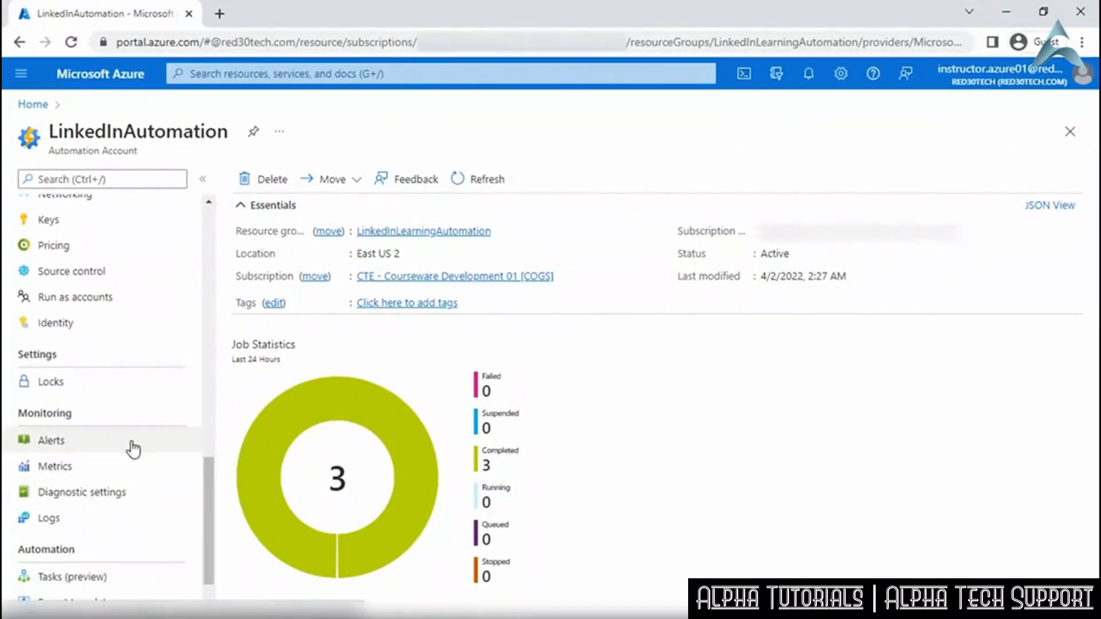
left_click(133, 449)
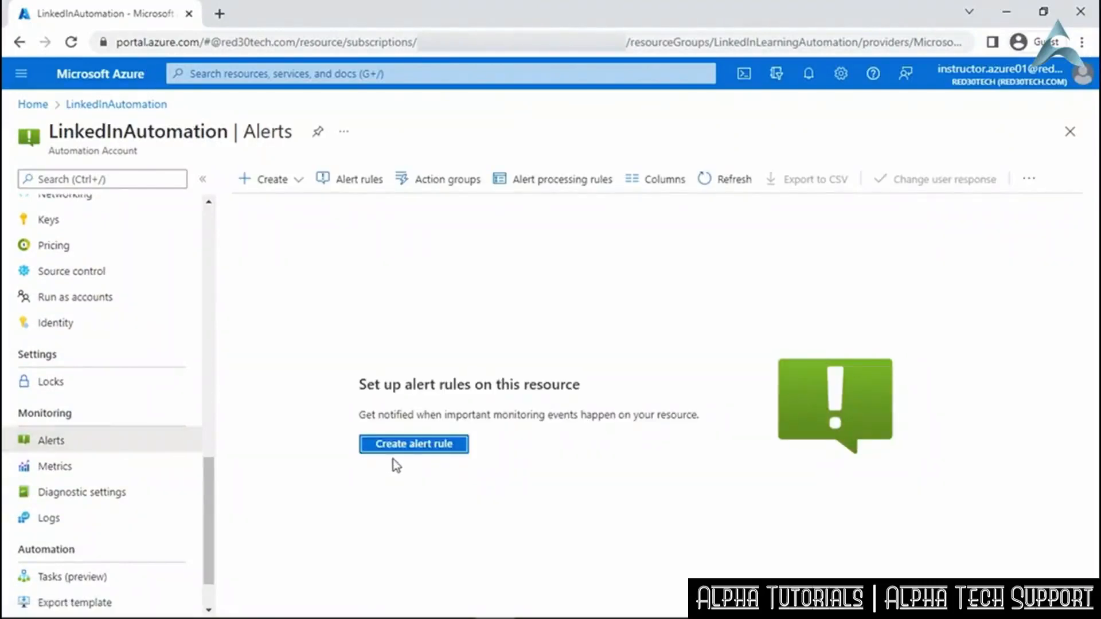
left_click(301, 191)
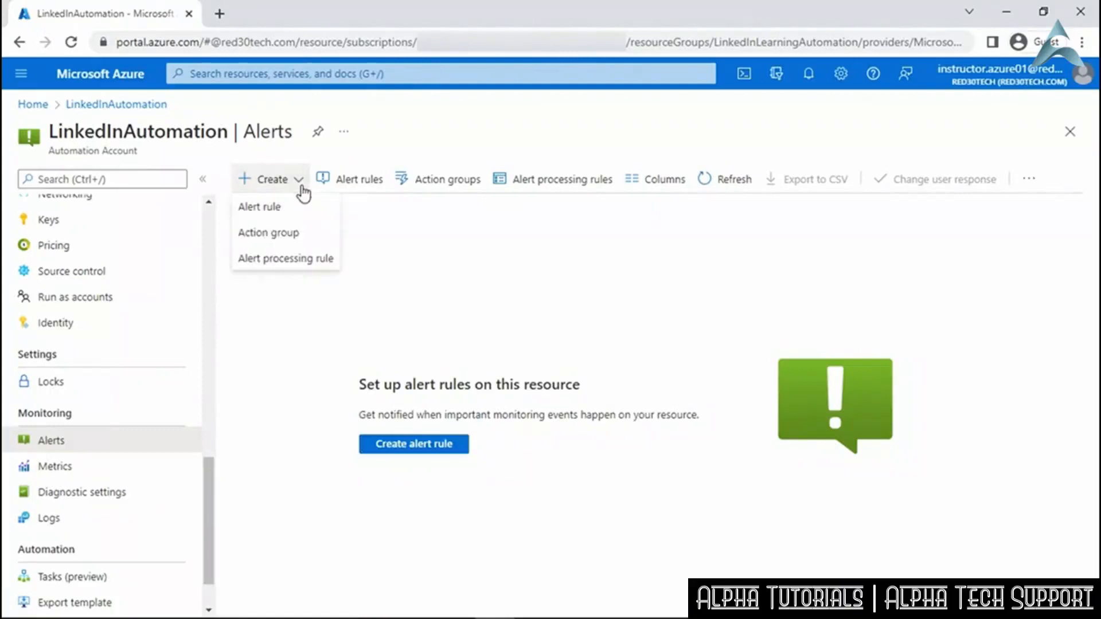
left_click(295, 208)
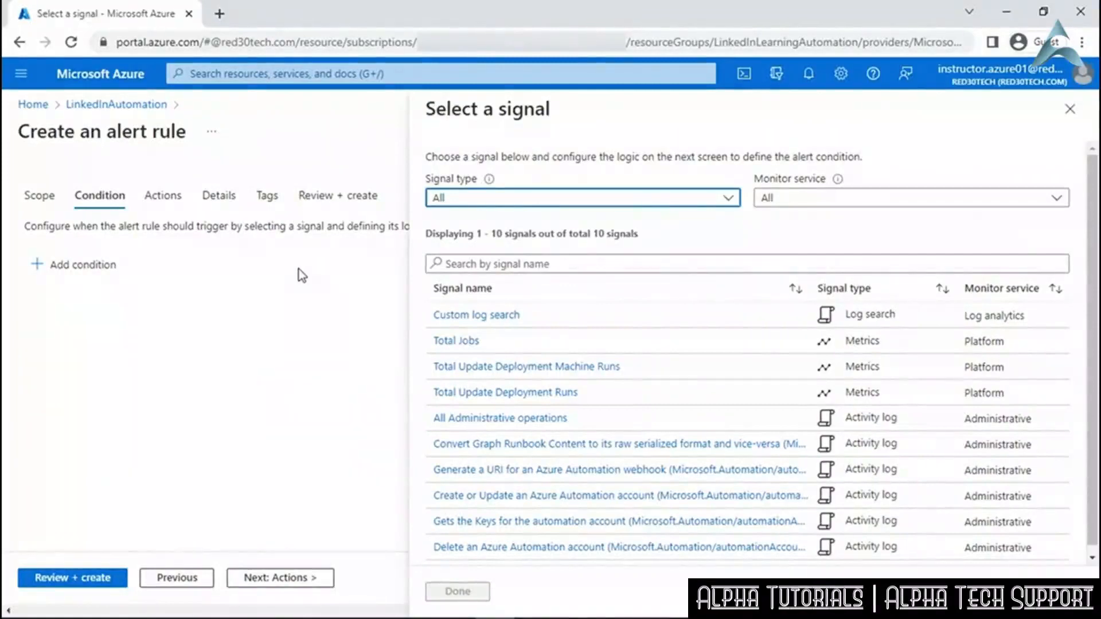
Check the rule's scope, then filter the condition signals by type, trying Log and Activity Log before settling on Metrics.
left_click(41, 200)
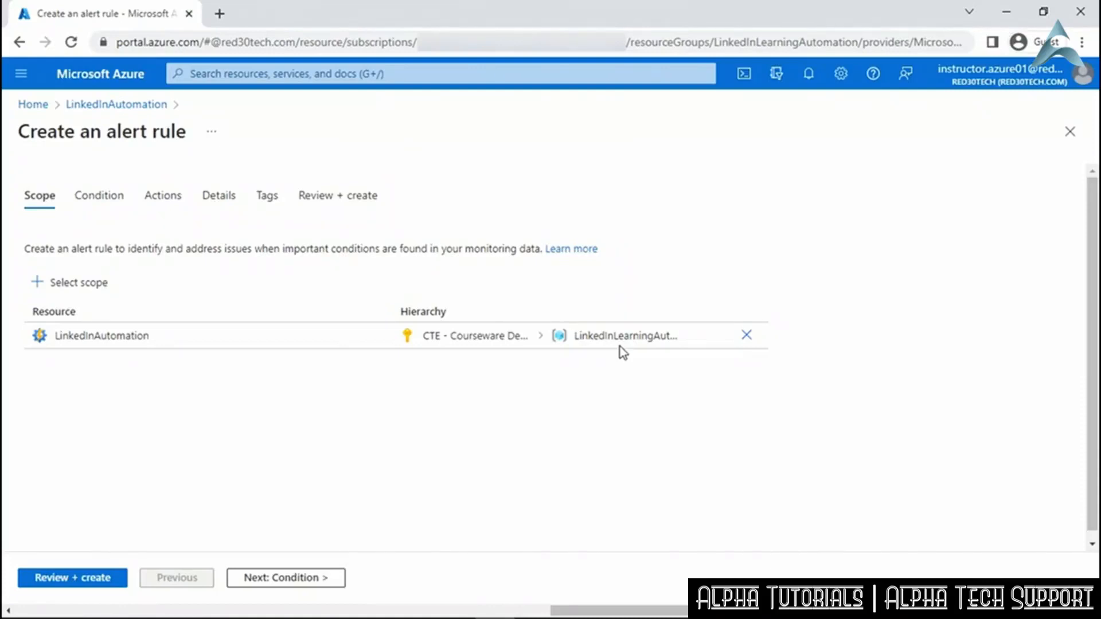
left_click(105, 198)
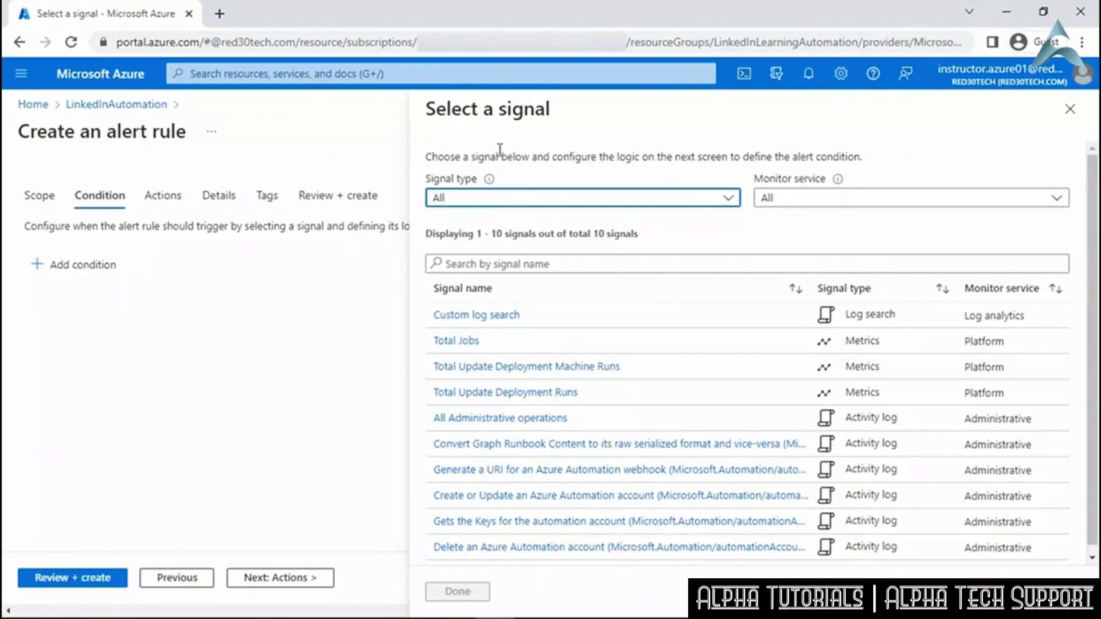
left_click(732, 201)
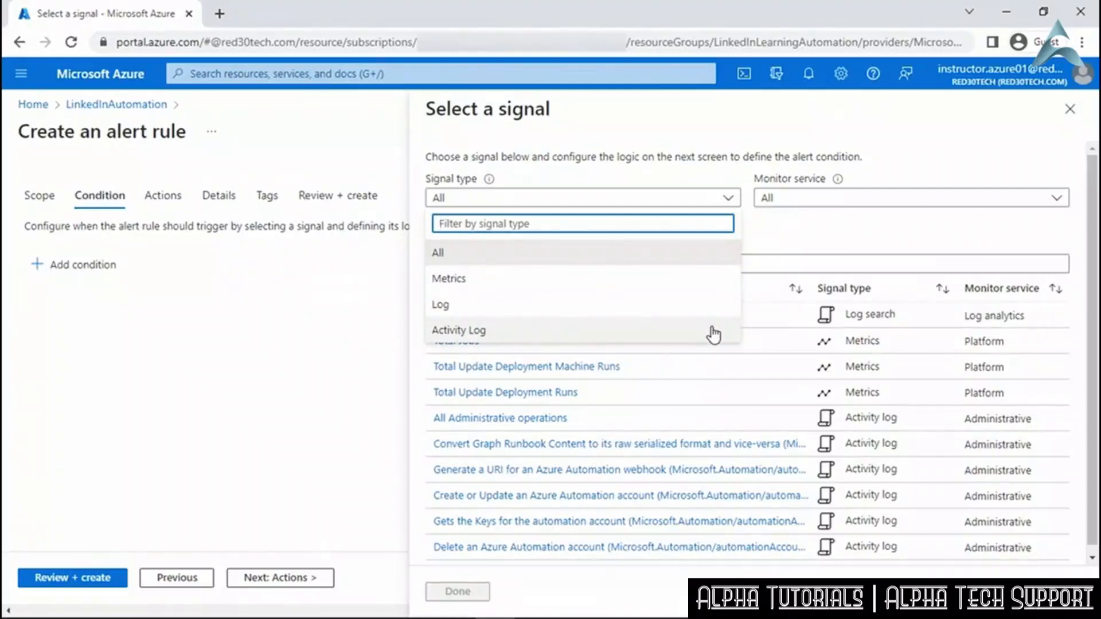
left_click(713, 306)
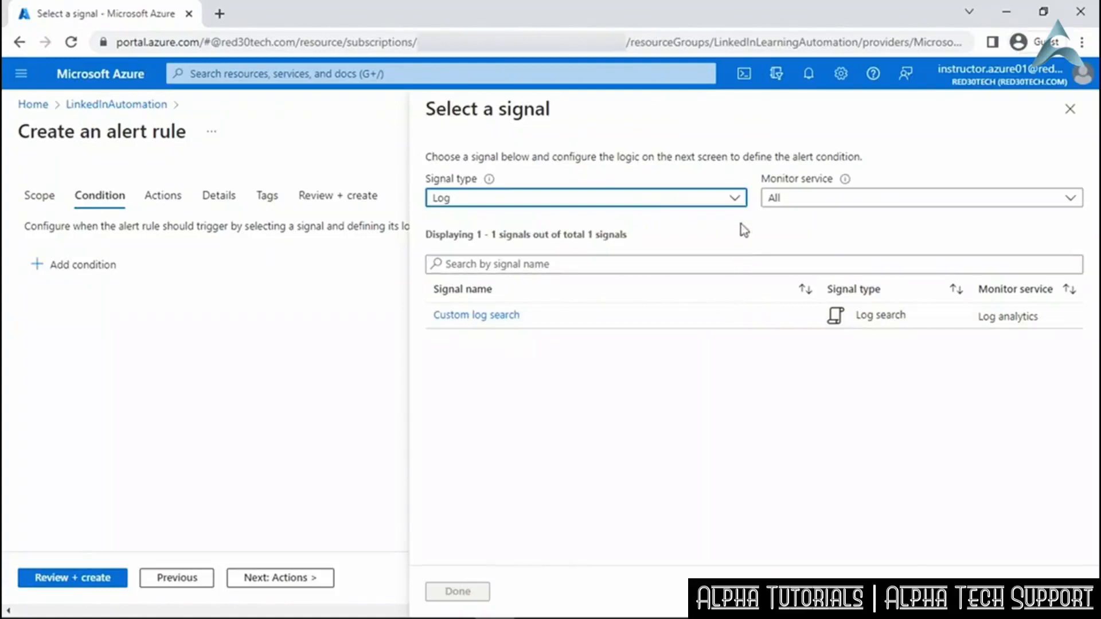
left_click(736, 200)
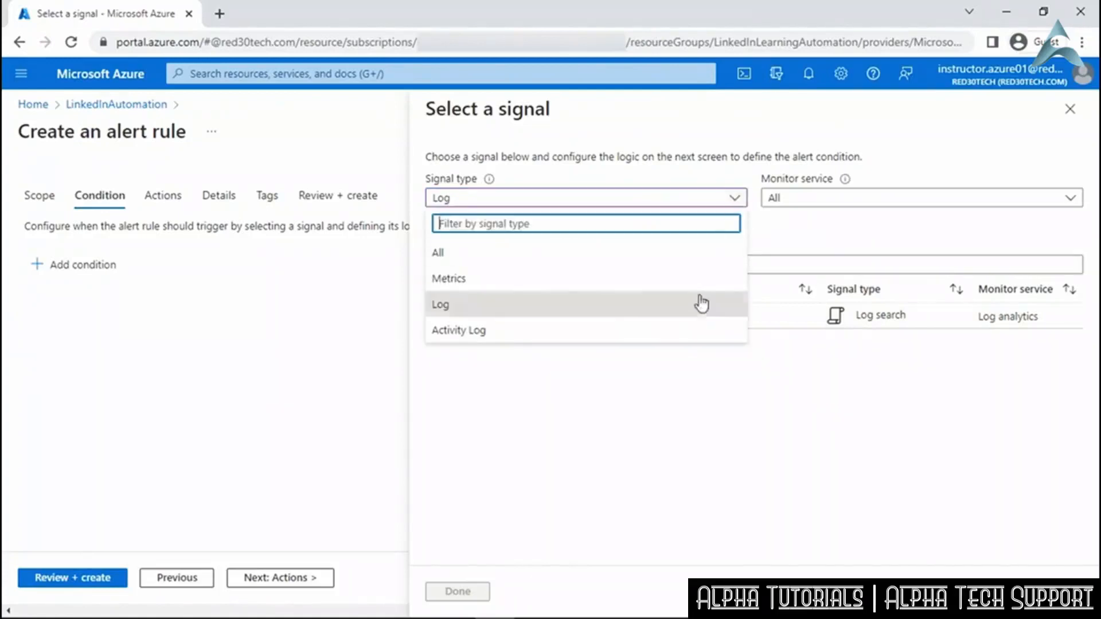
left_click(690, 331)
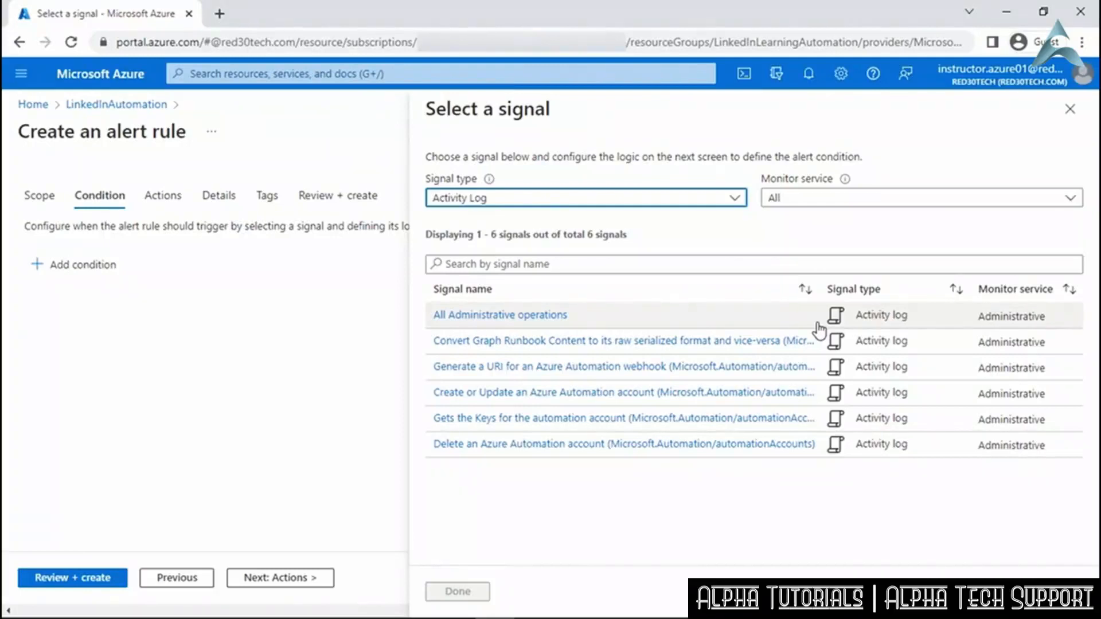
left_click(736, 199)
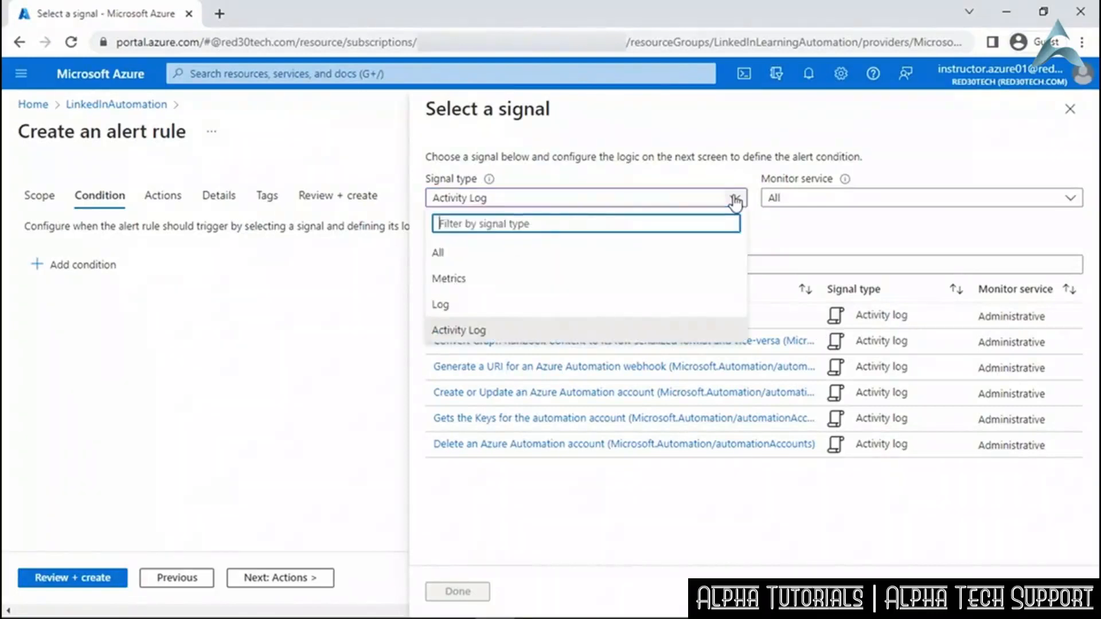
left_click(643, 279)
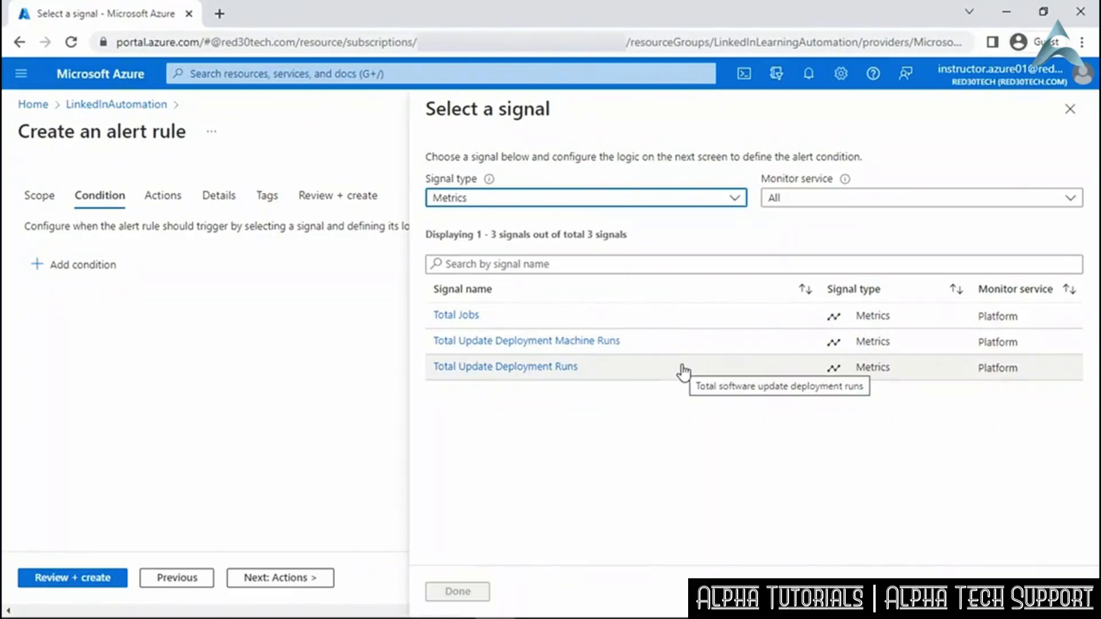
Pick Total Jobs with Aggregate time series, charted over the last 24 hours.
left_click(460, 315)
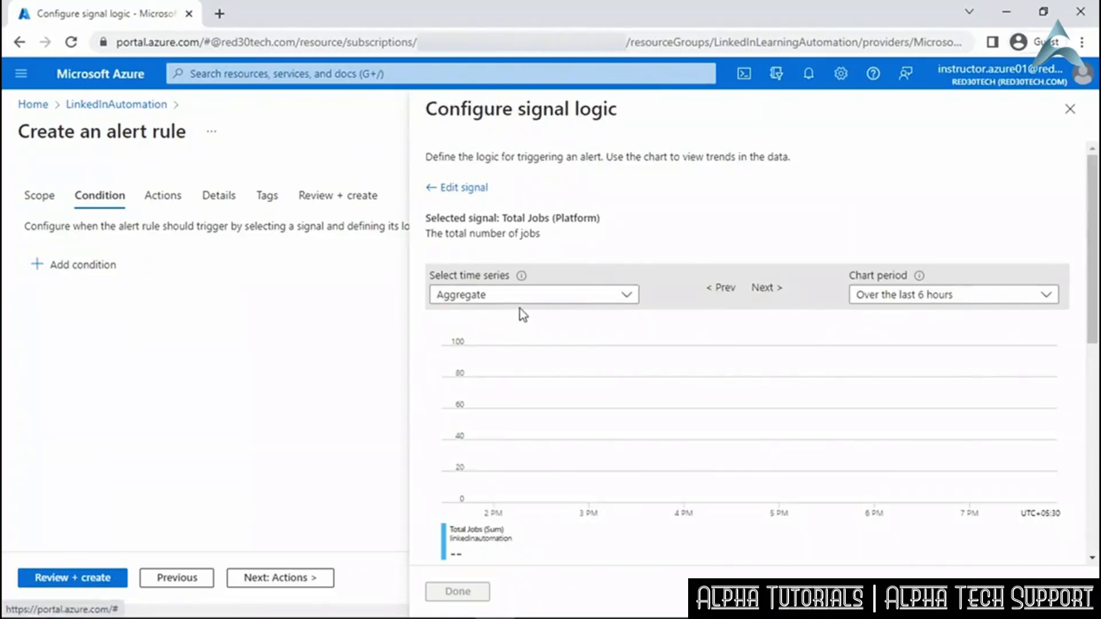
left_click(538, 299)
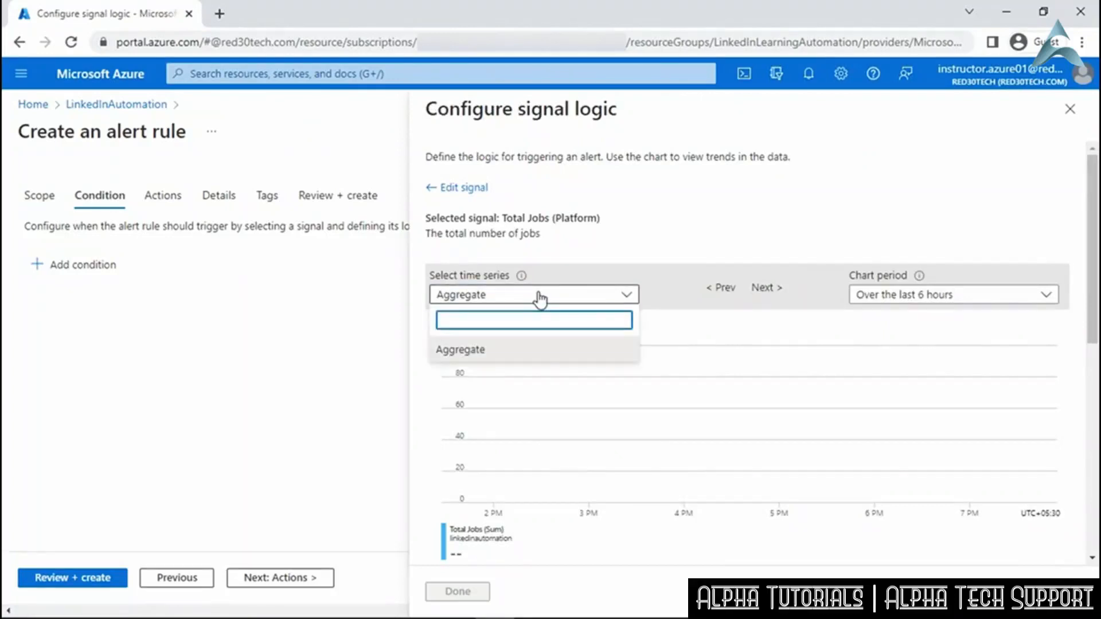
left_click(539, 297)
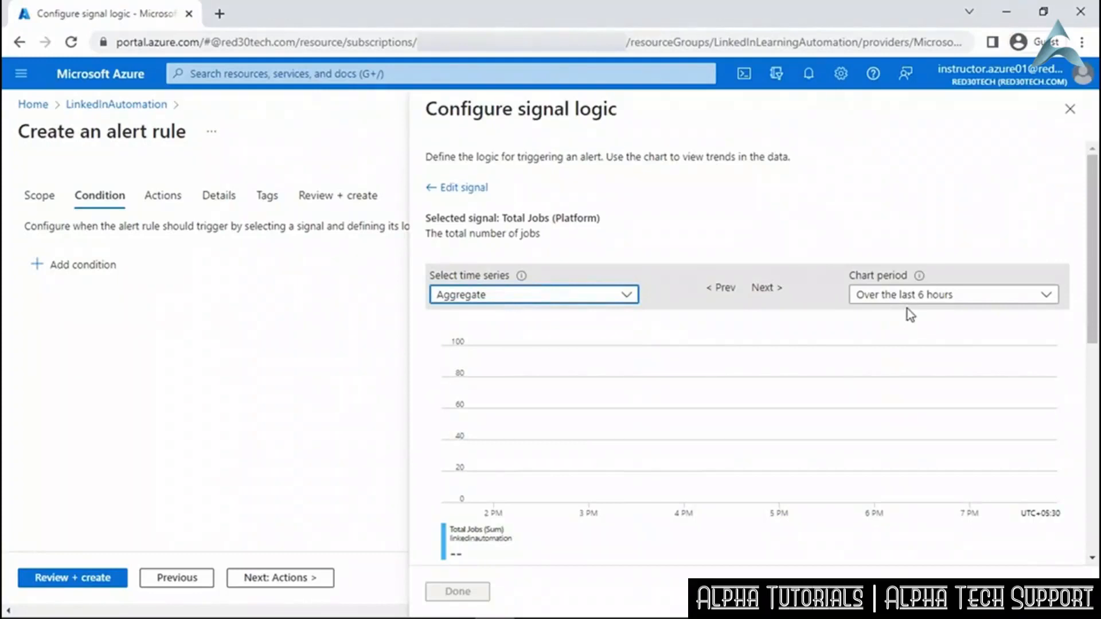
left_click(917, 296)
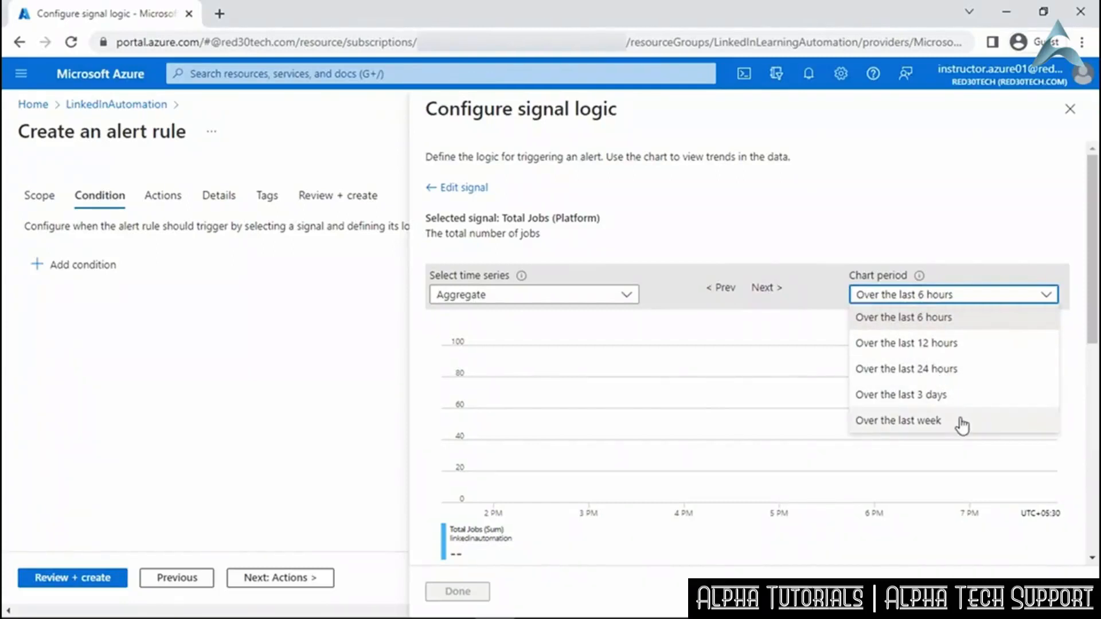
left_click(959, 369)
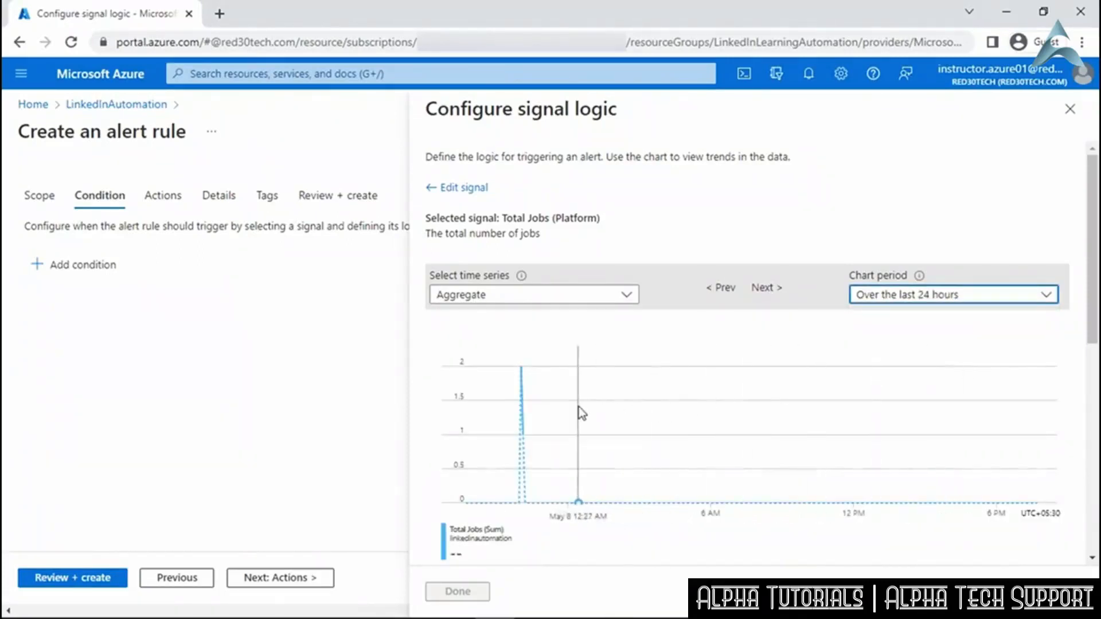
scroll(580, 412, "down", 5)
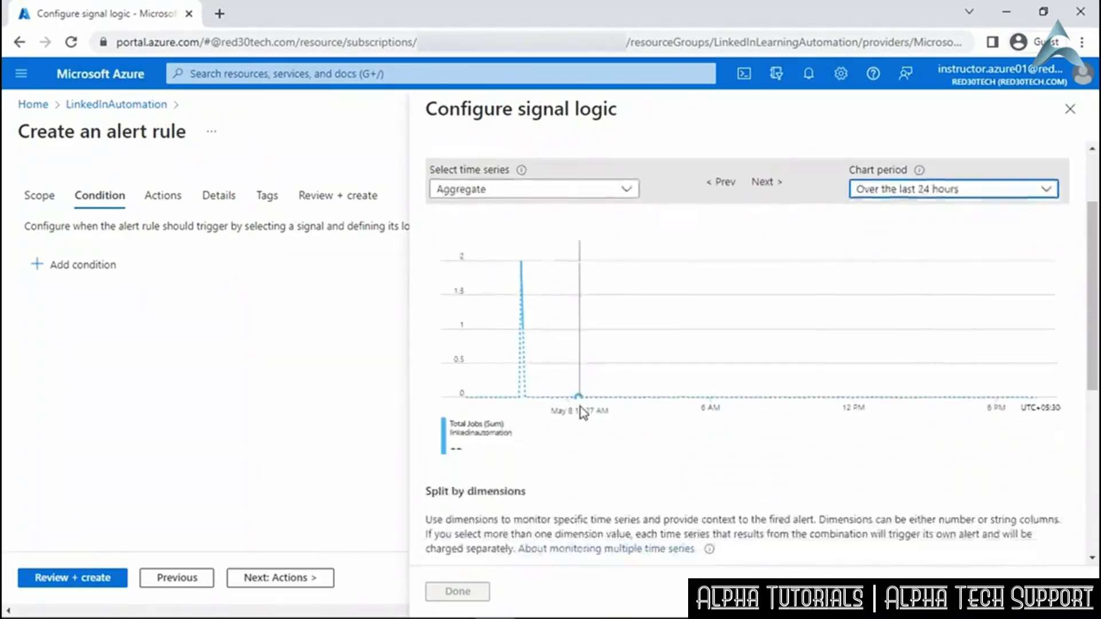
scroll(581, 407, "down", 3)
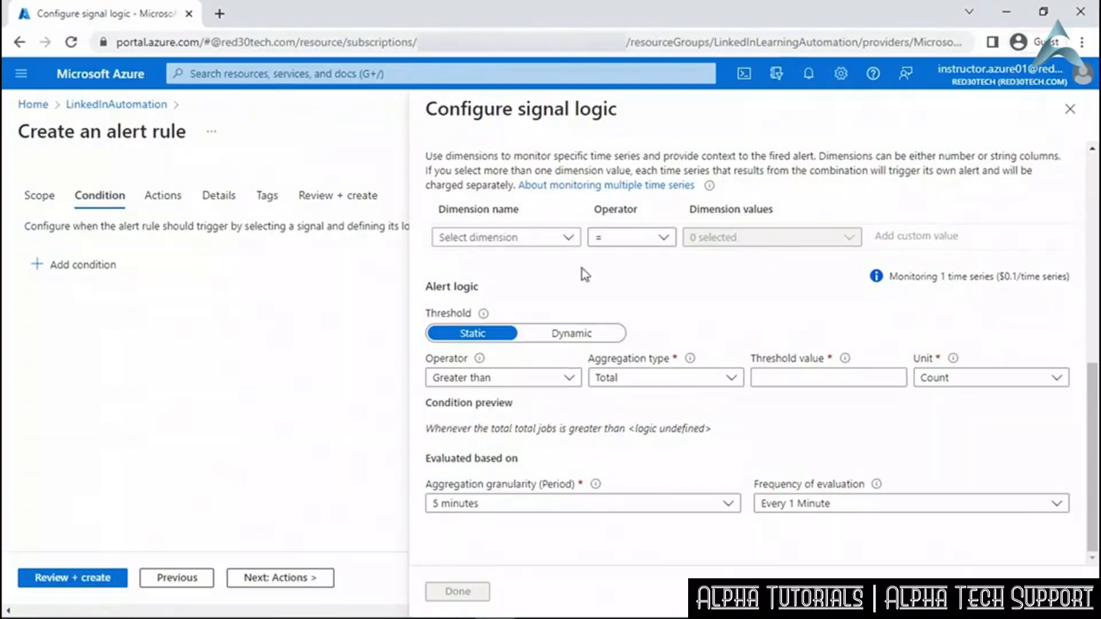
Split Total Jobs by the Status dimension, keeping only the Completed value.
left_click(570, 239)
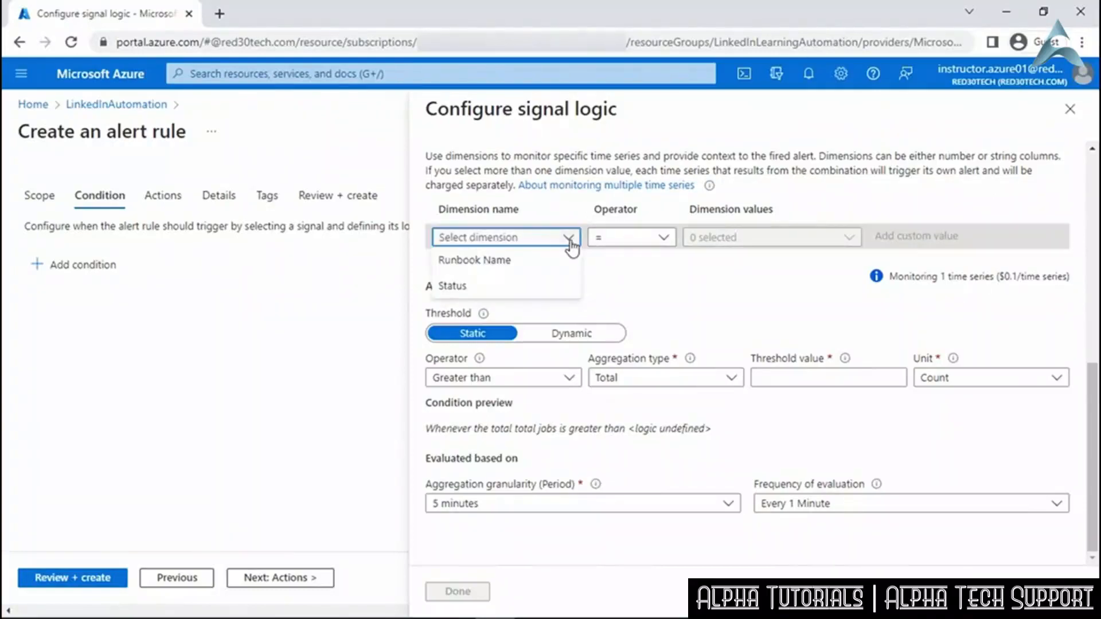
left_click(560, 286)
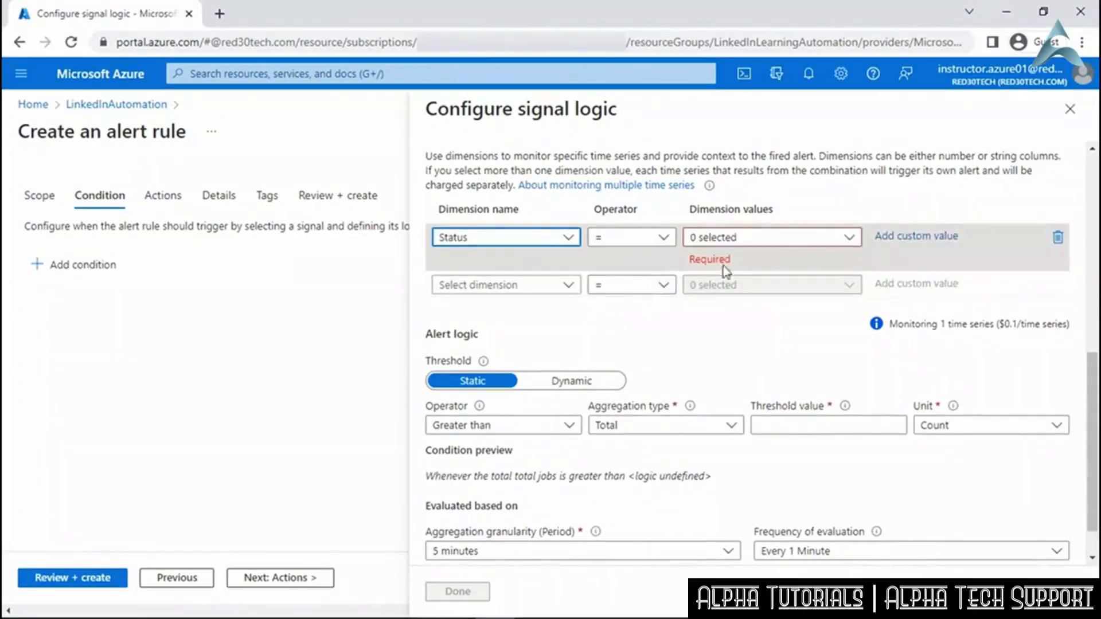
left_click(853, 250)
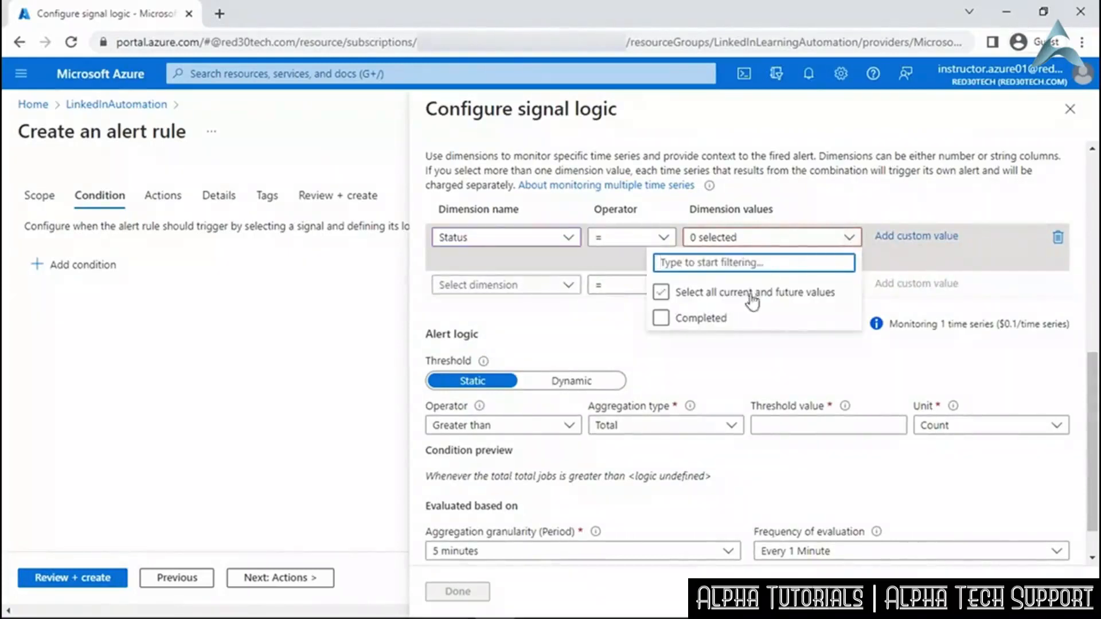
left_click(662, 318)
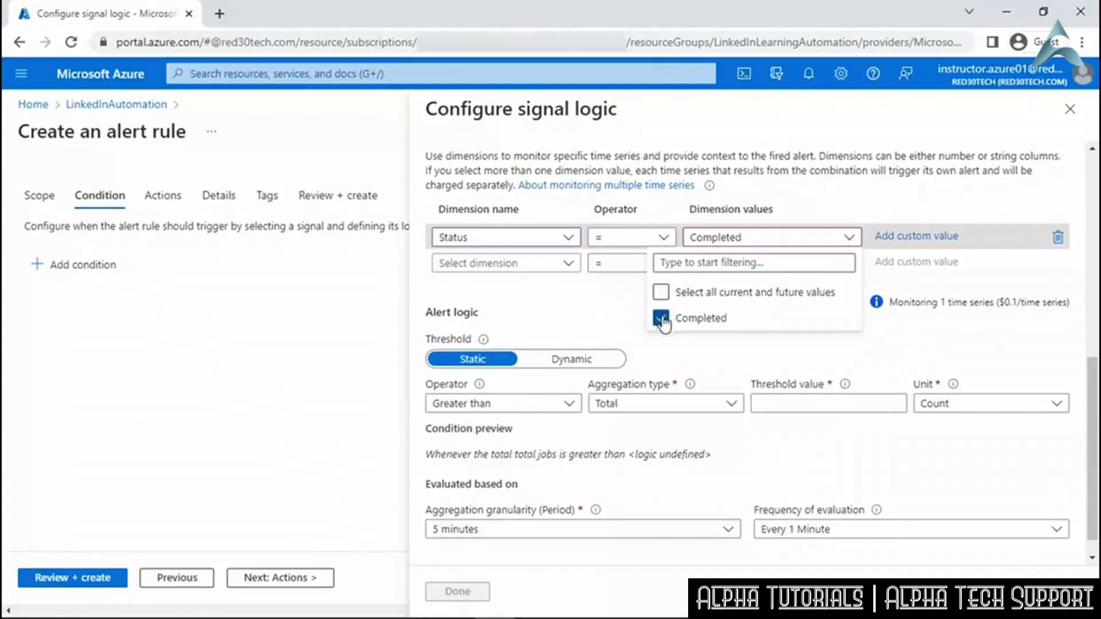
left_click(660, 340)
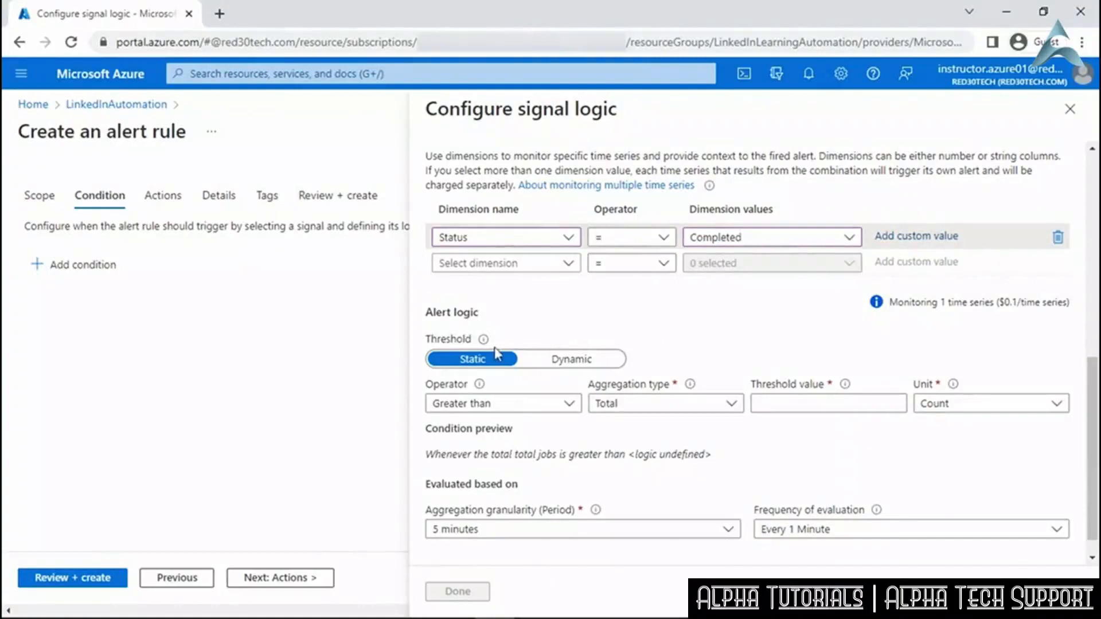
mouse_move(489, 347)
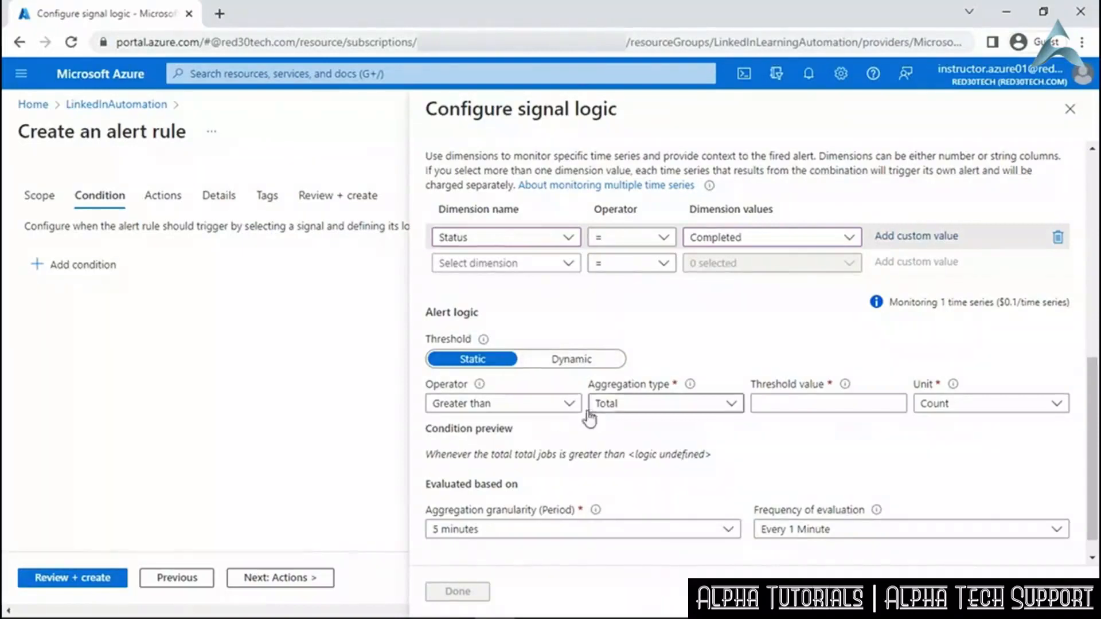
Set operator Less than or equal to, aggregation Count, and threshold value 3.
left_click(572, 405)
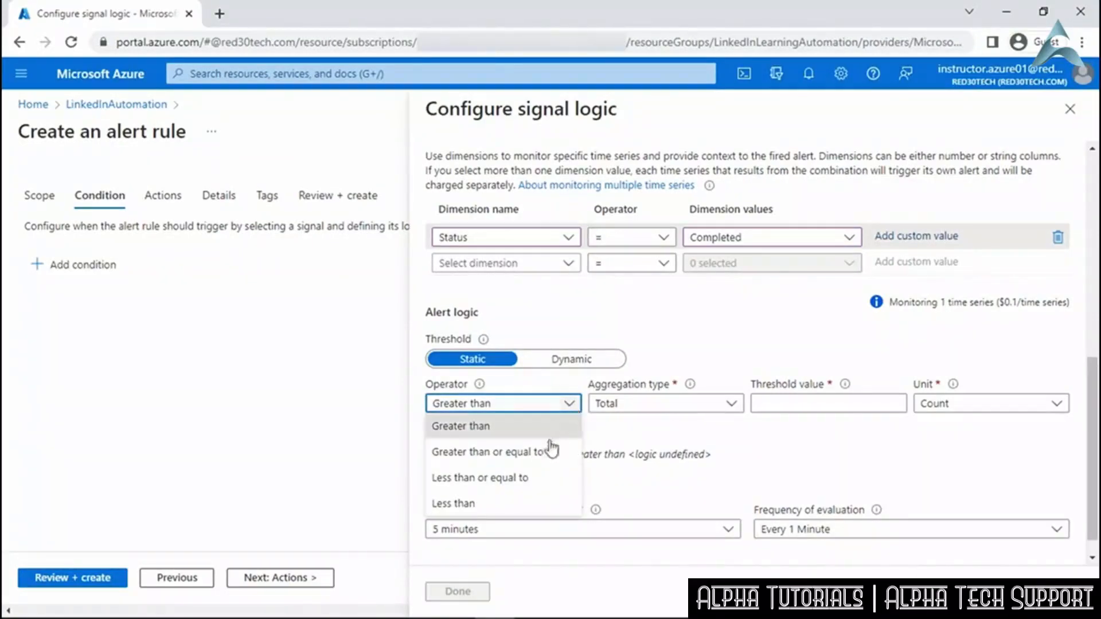
left_click(523, 478)
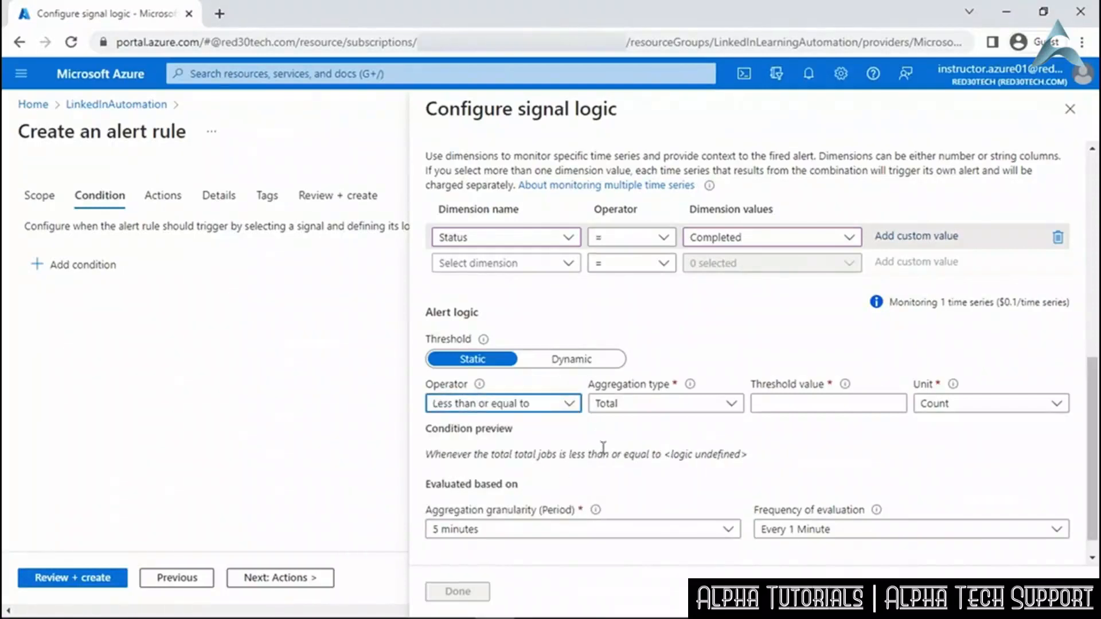
left_click(733, 405)
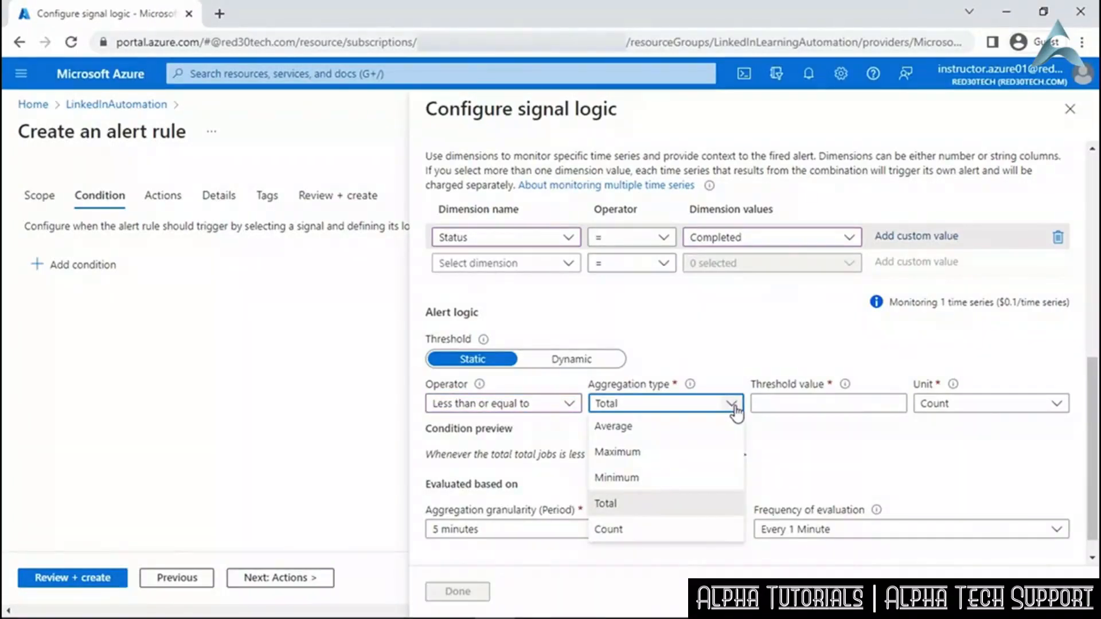
left_click(695, 533)
left_click(793, 404)
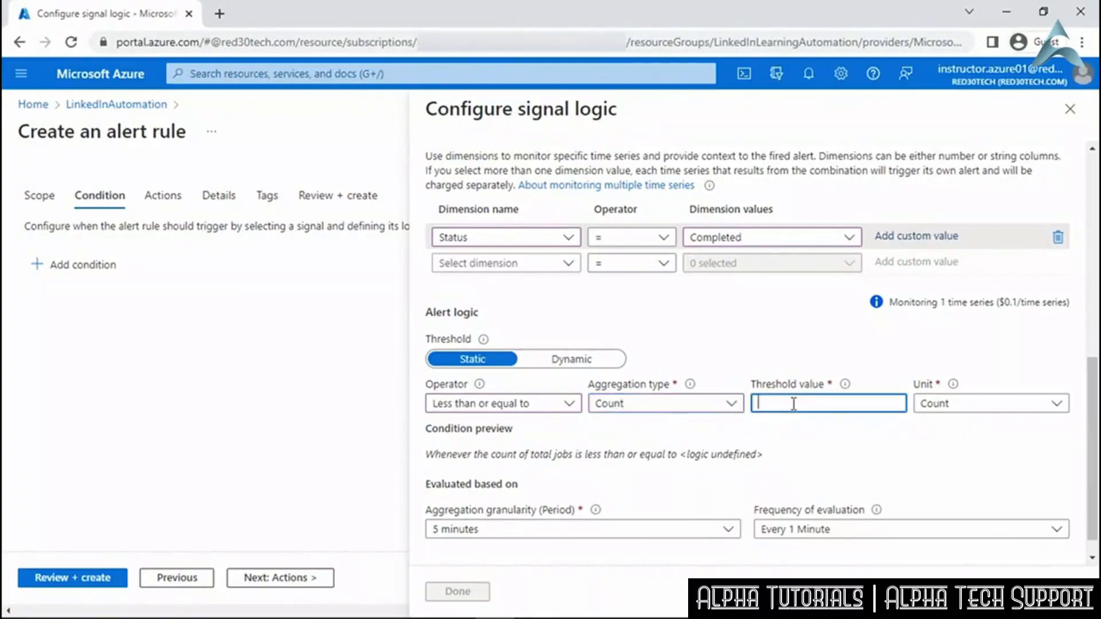
type("3")
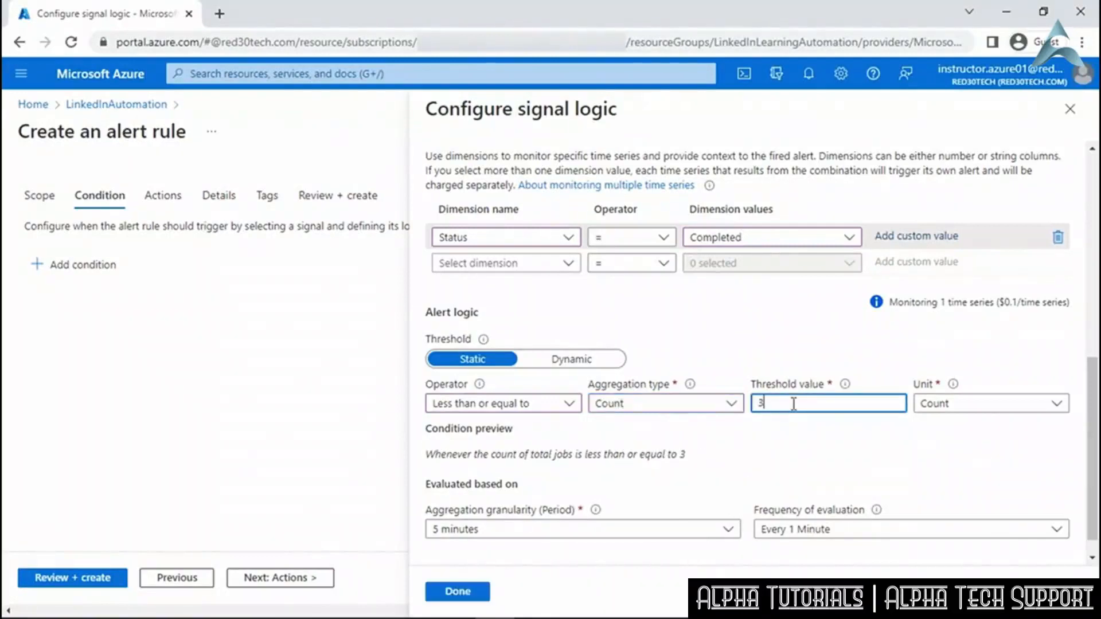
scroll(706, 477, "down", 1)
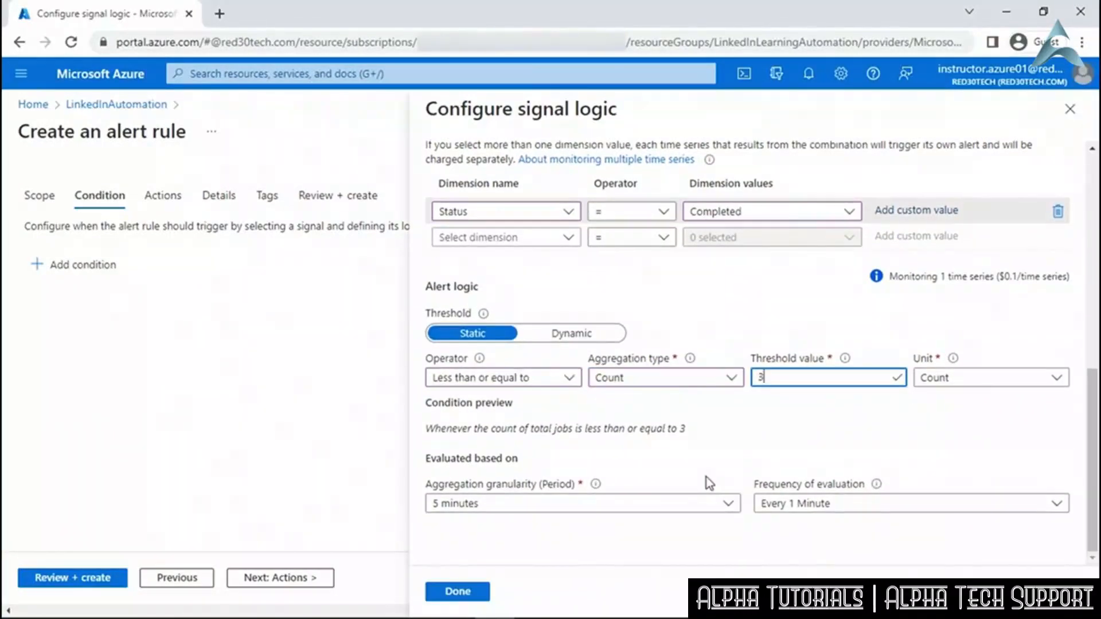
left_click(559, 532)
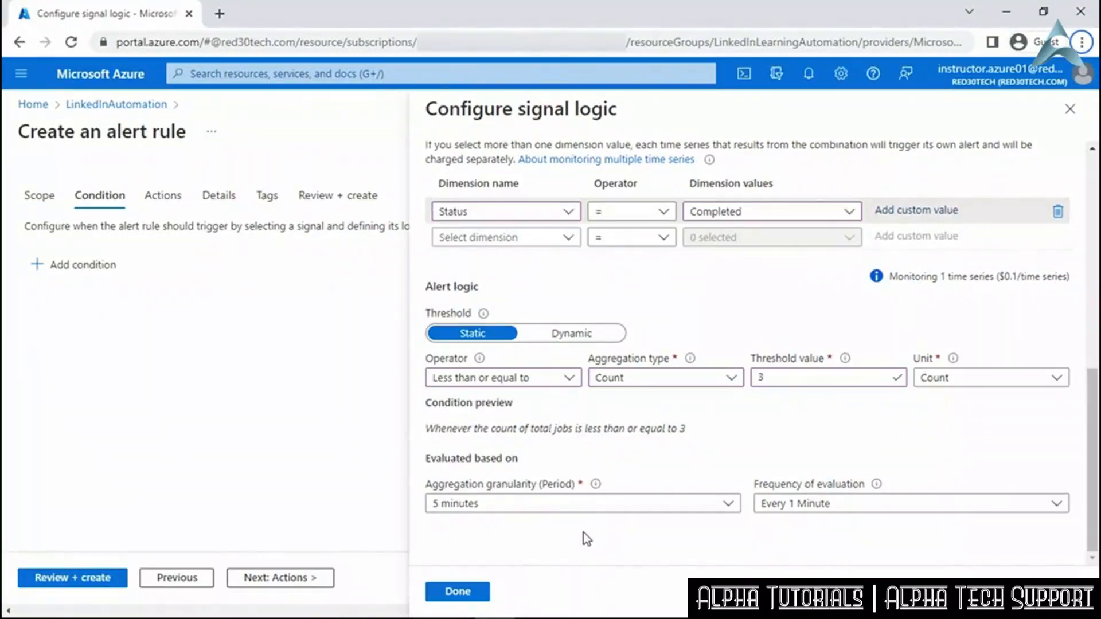
Save the Count ≤ 3 alert condition and advance to the Actions step.
left_click(458, 592)
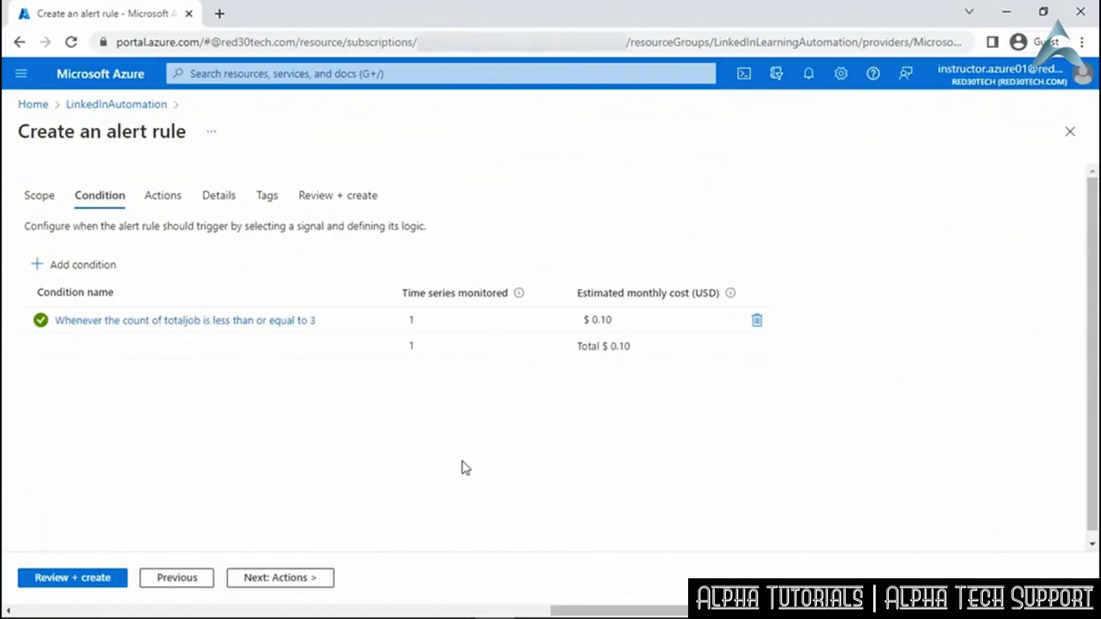
left_click(317, 585)
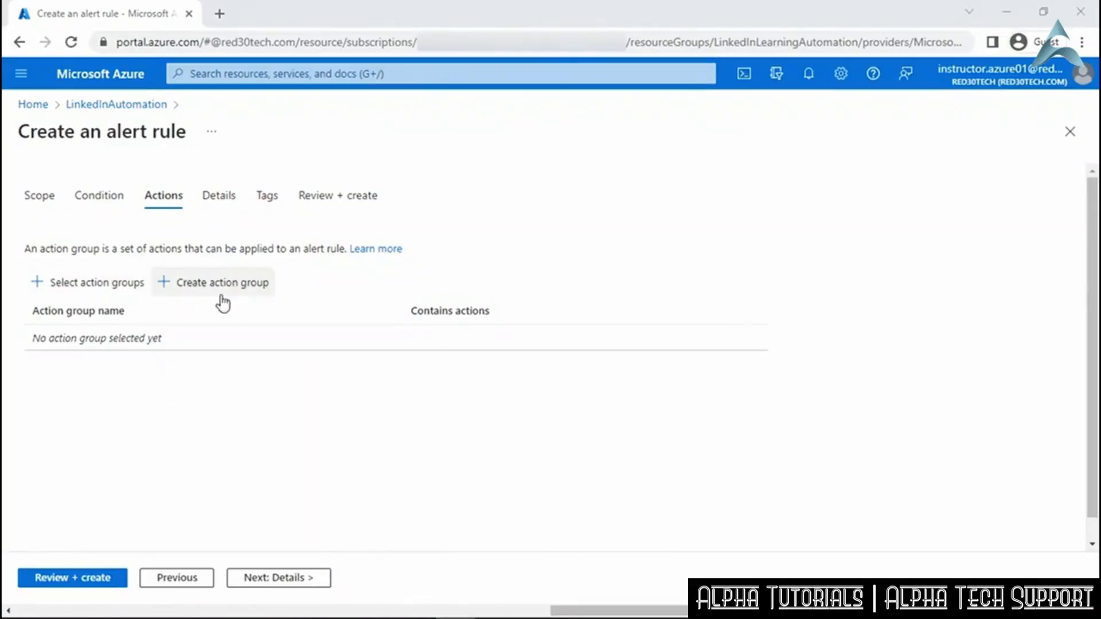
Check for existing action groups, find none, and begin a new one instead.
left_click(96, 286)
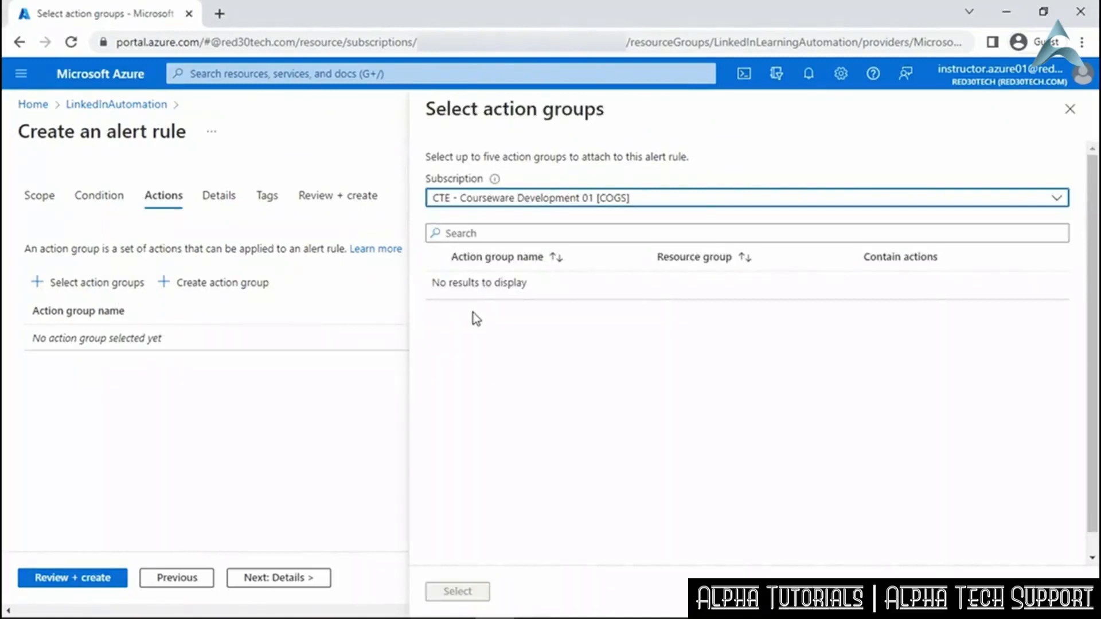
left_click(1070, 109)
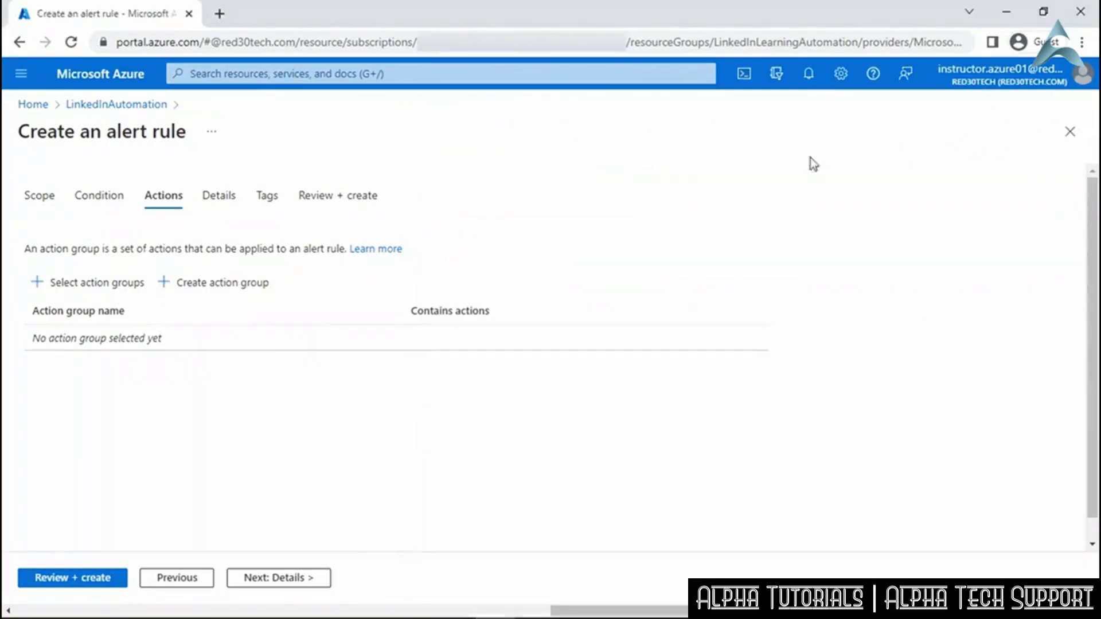
left_click(243, 289)
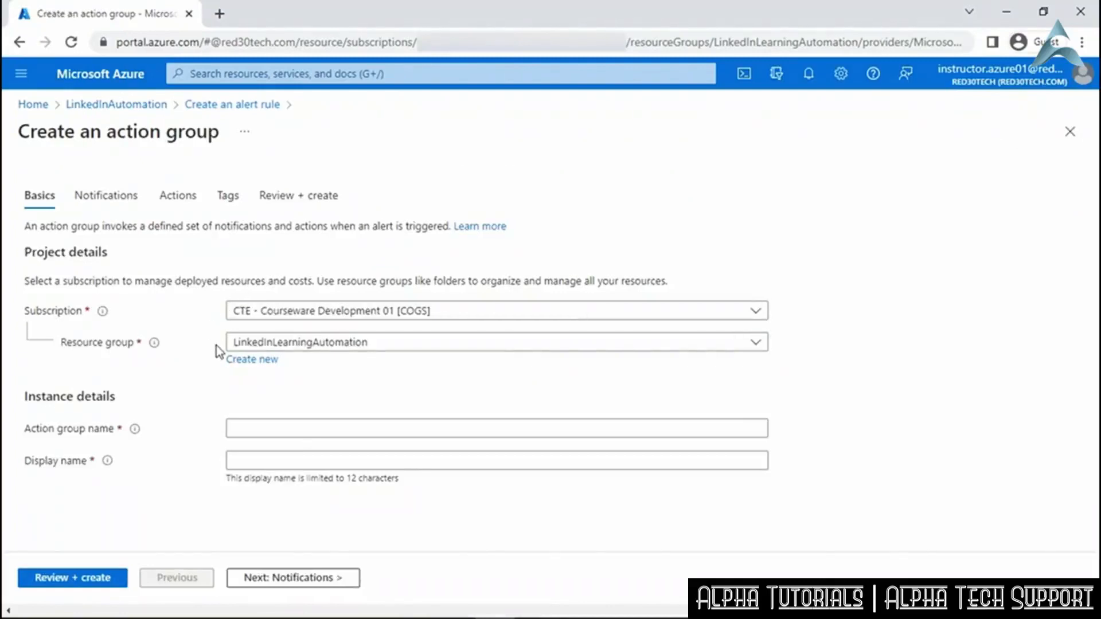
Name the action group AlertActions and proceed to choosing its notification type.
left_click(249, 428)
type("AlertActions")
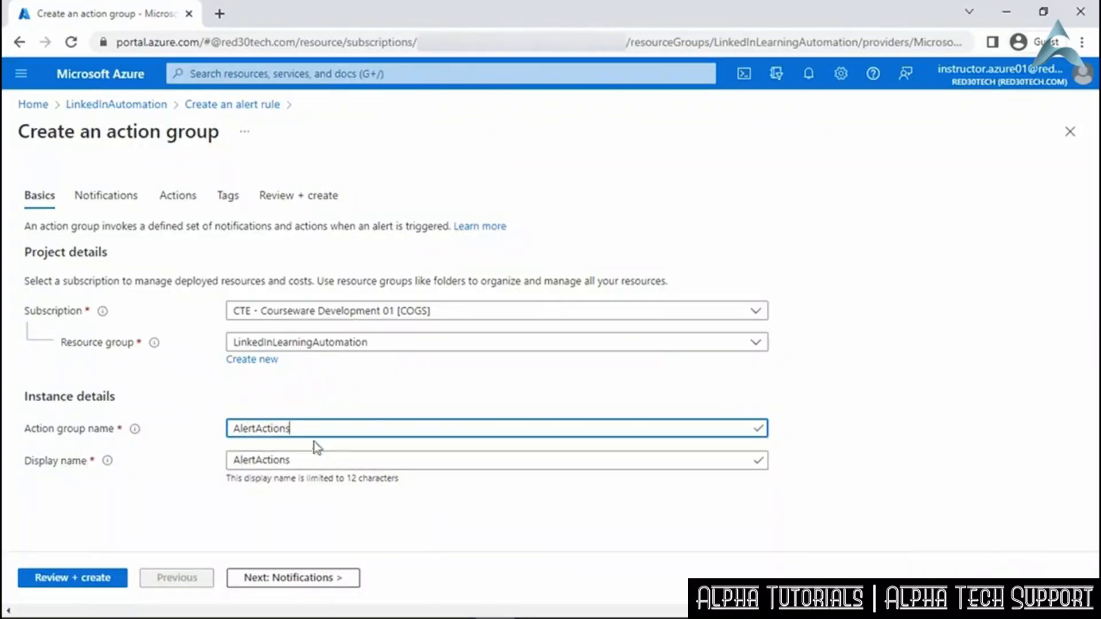
left_click(293, 580)
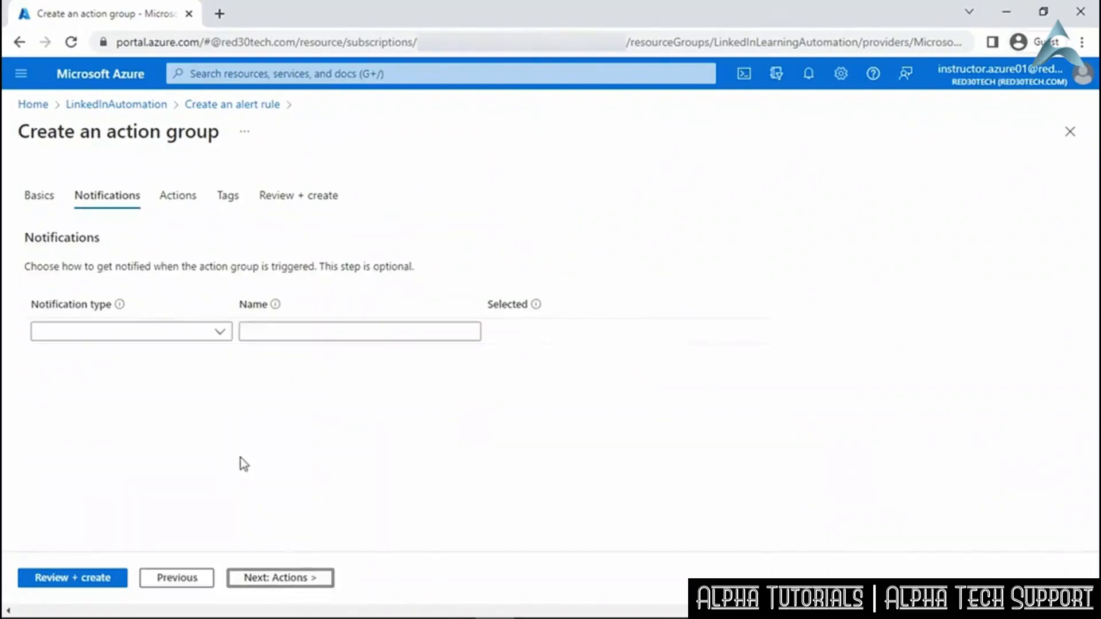
left_click(220, 334)
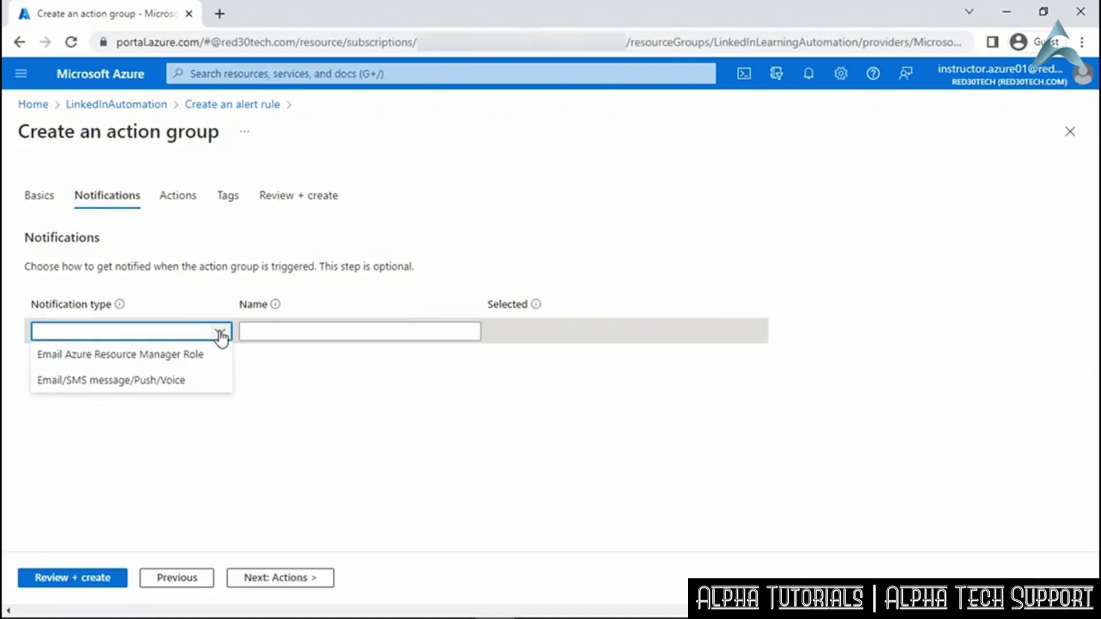
Add an Email/SMS/Push/Voice notification named AleretNotifications that emails the user's address.
left_click(219, 380)
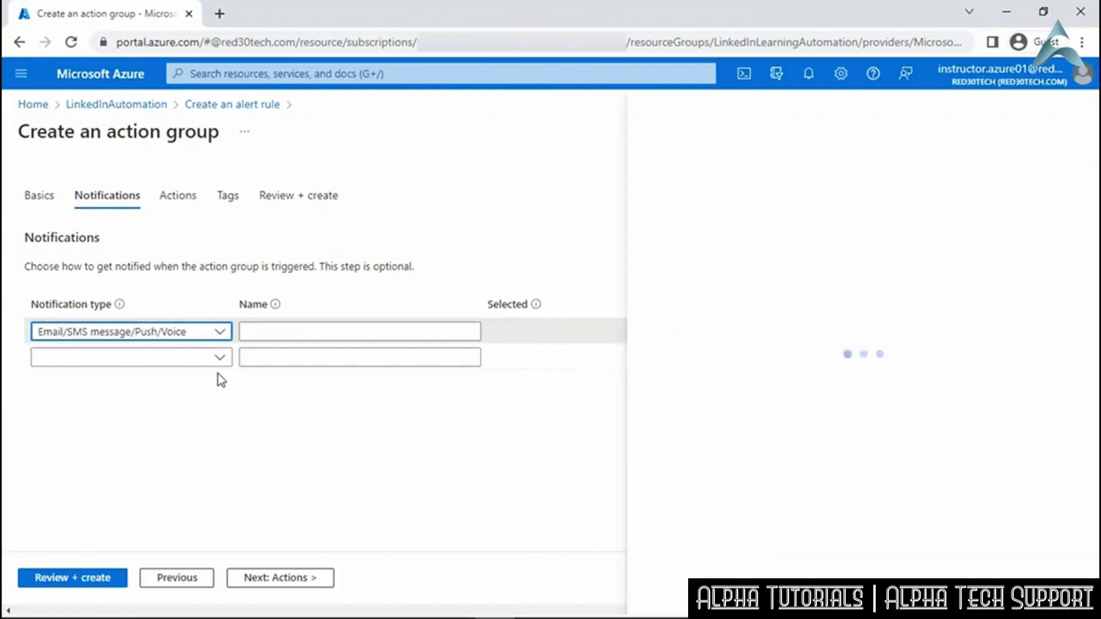
left_click(271, 331)
type("Aleret")
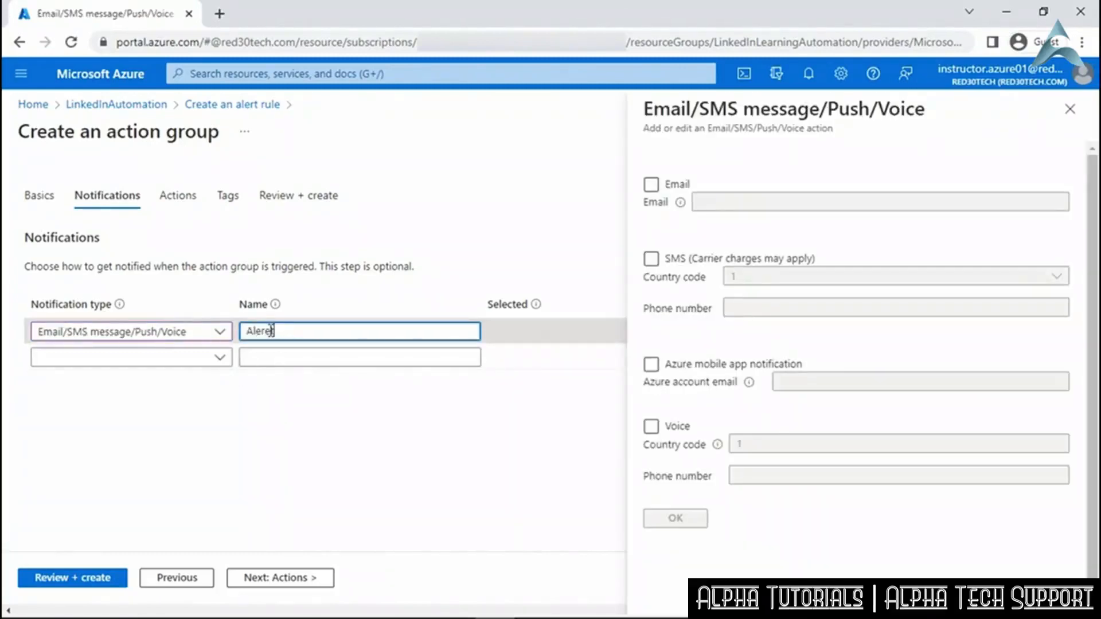
type("Notifications")
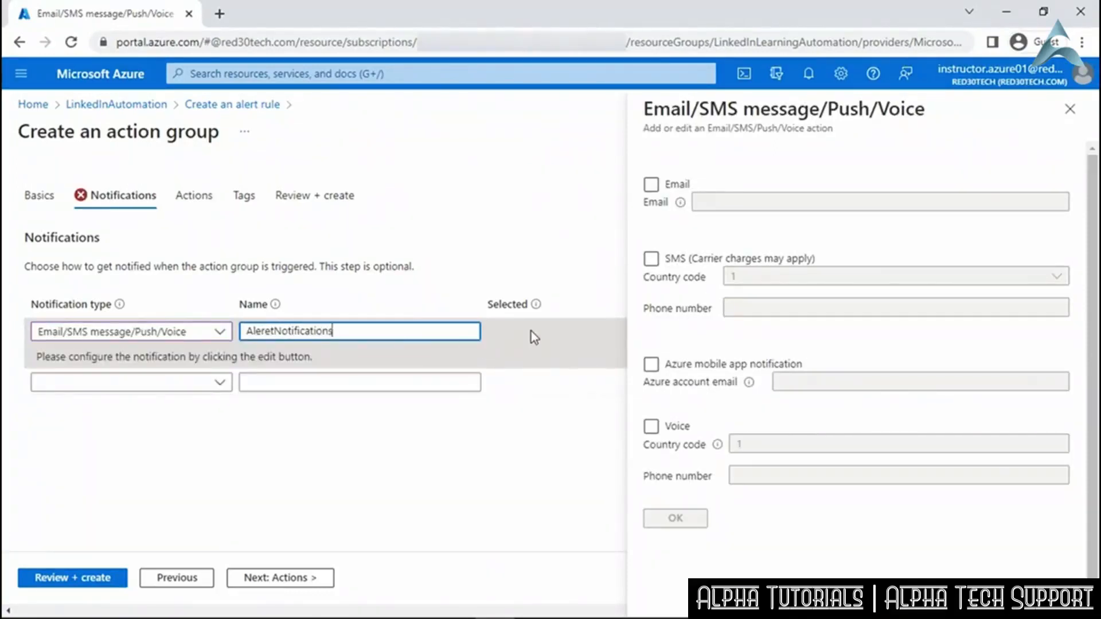
left_click(652, 184)
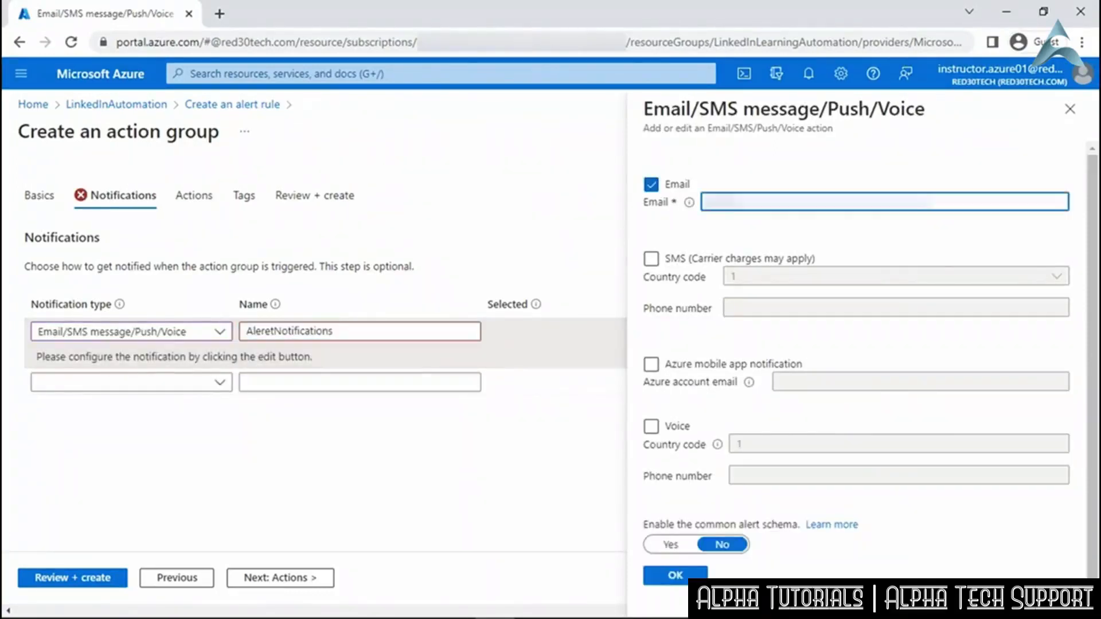
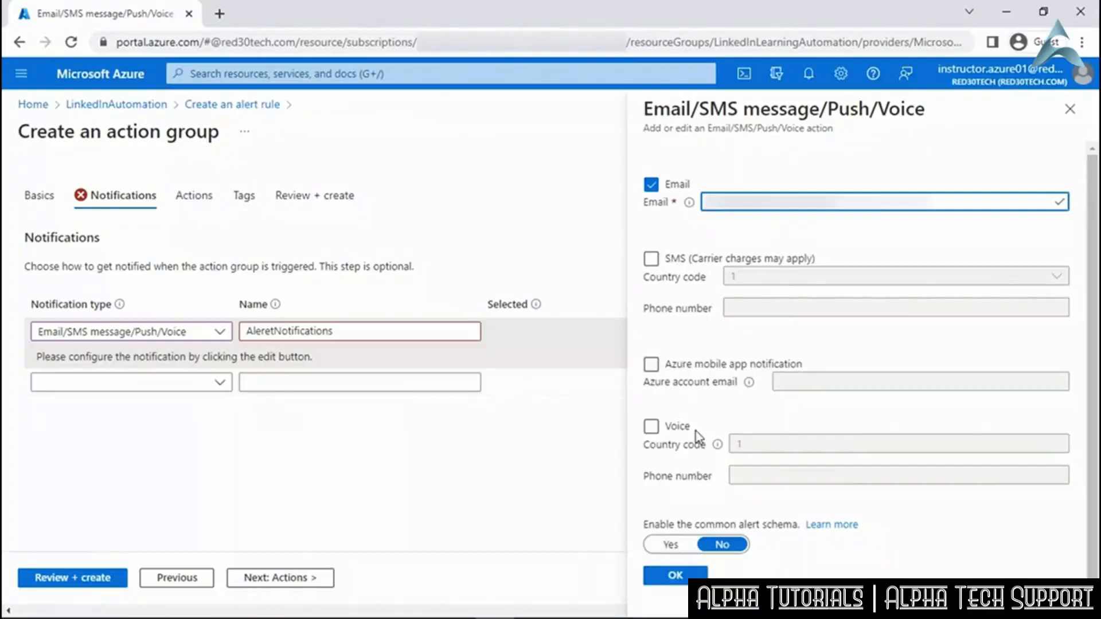
left_click(679, 576)
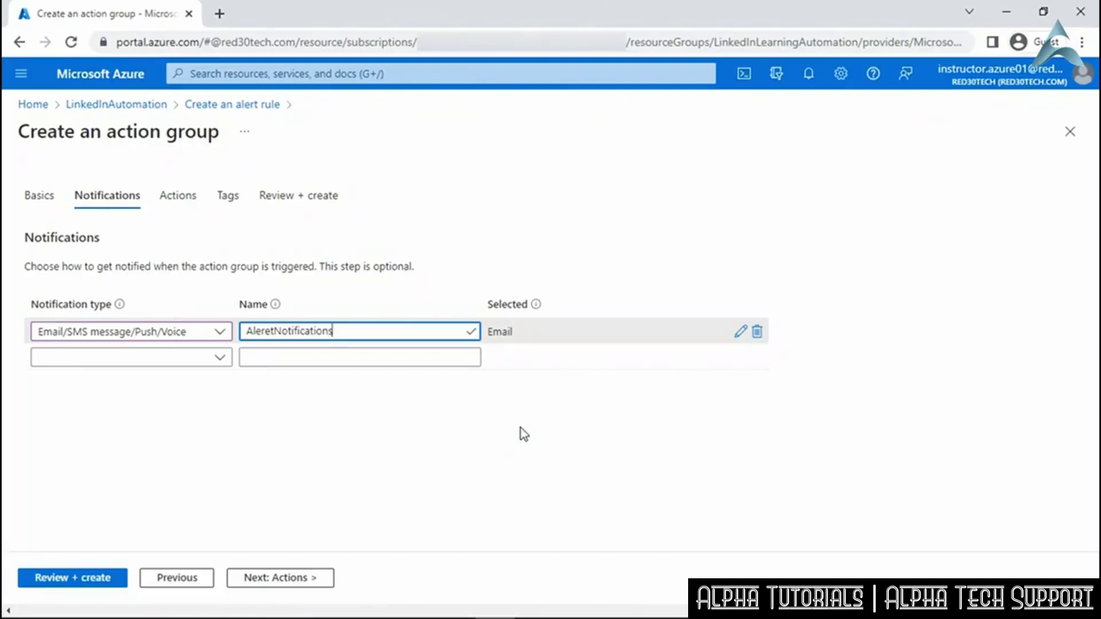
left_click(292, 586)
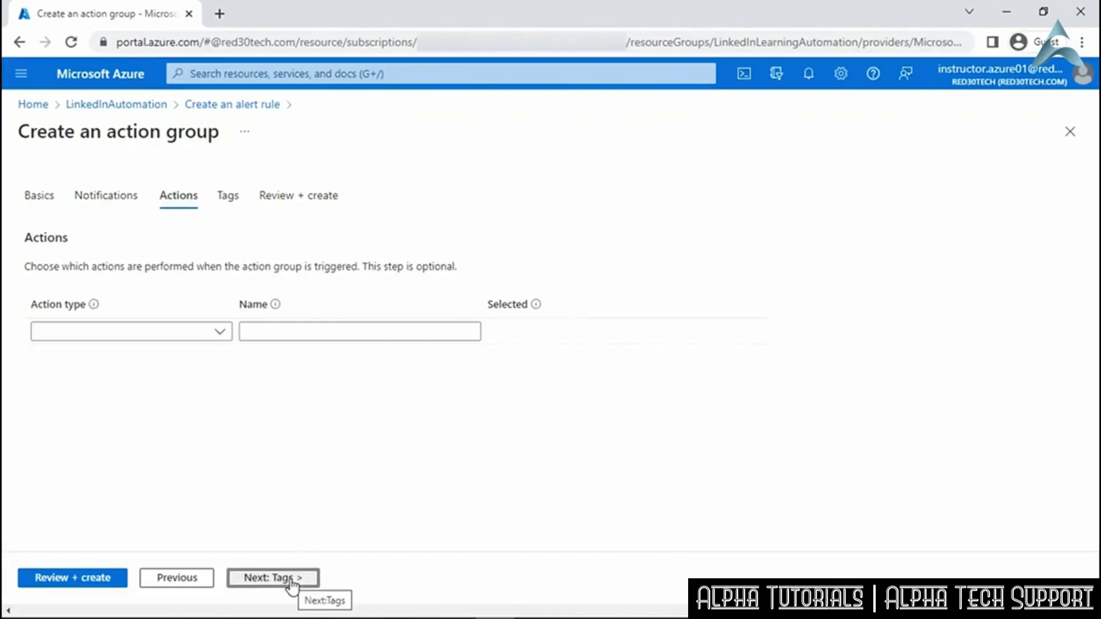
Add an Automation Runbook action type to the action group.
left_click(220, 334)
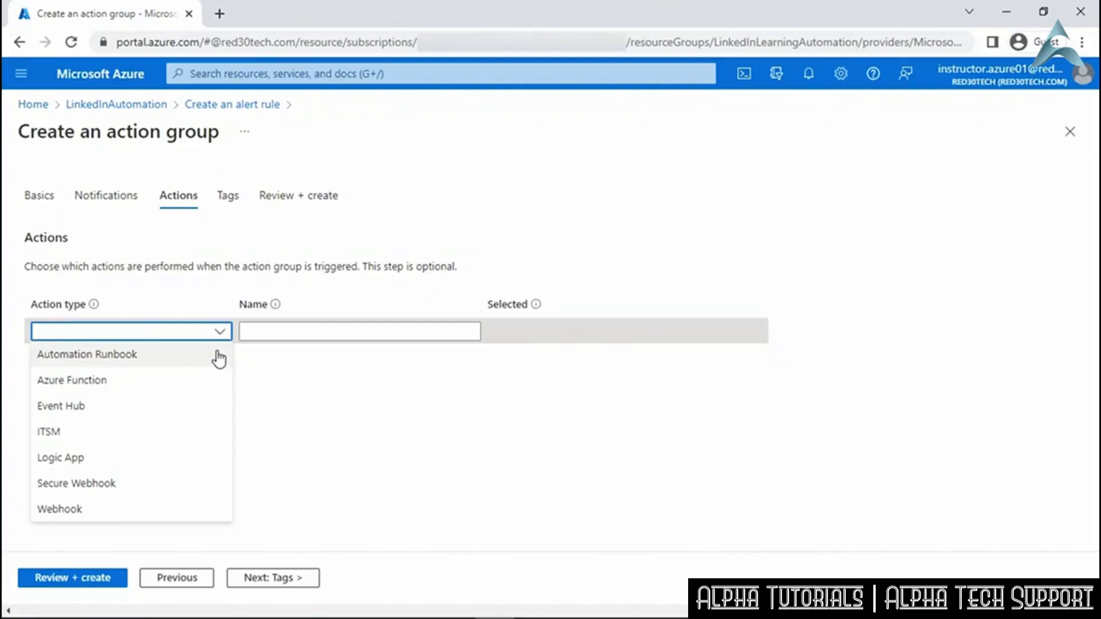
left_click(219, 357)
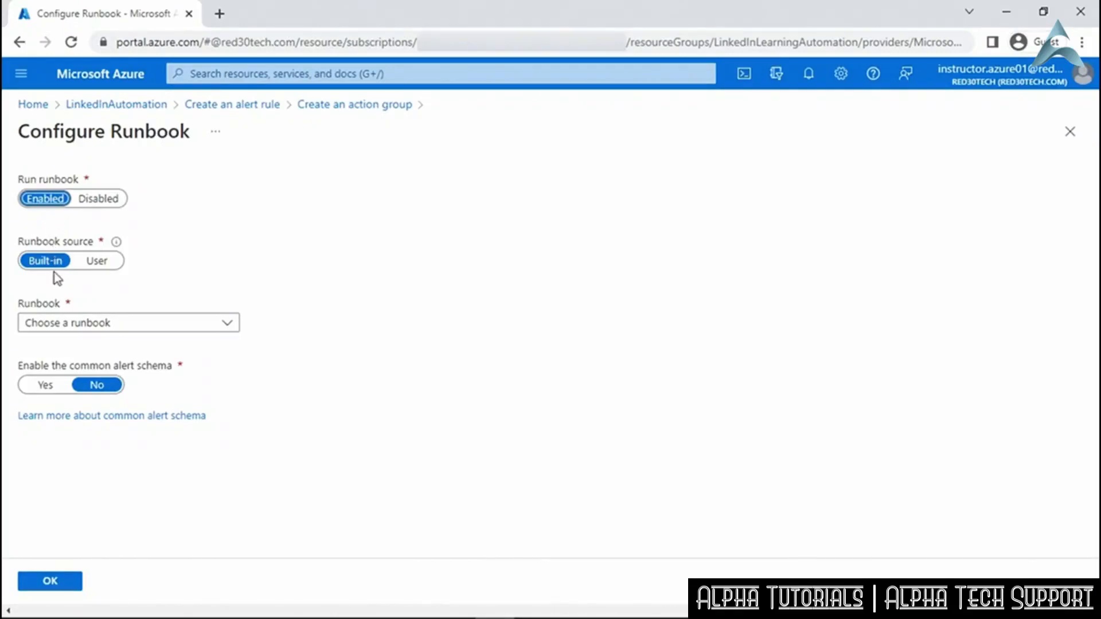
Browse user runbooks in the CTE - Courseware Development 01 subscription's LinkedInAutomation account, choosing none.
left_click(97, 264)
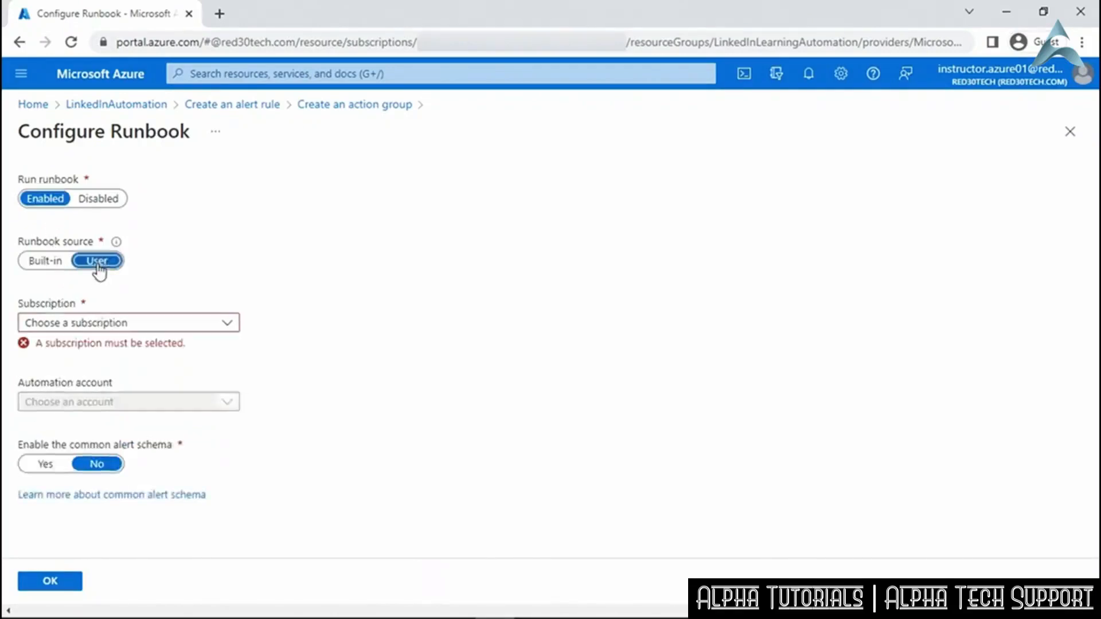
left_click(224, 325)
left_click(226, 371)
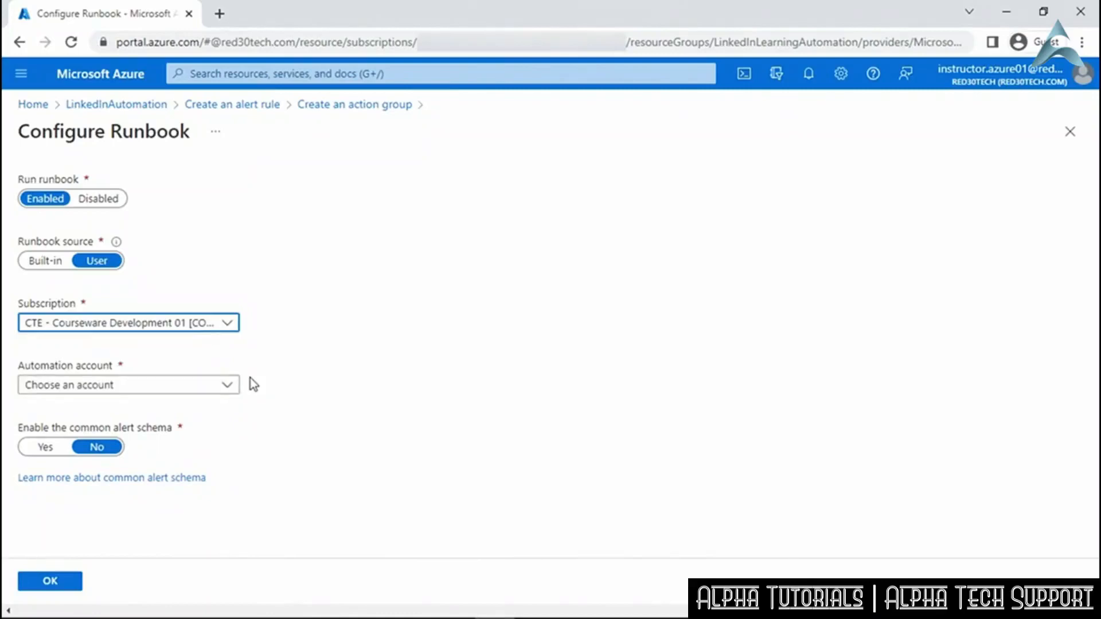
left_click(229, 390)
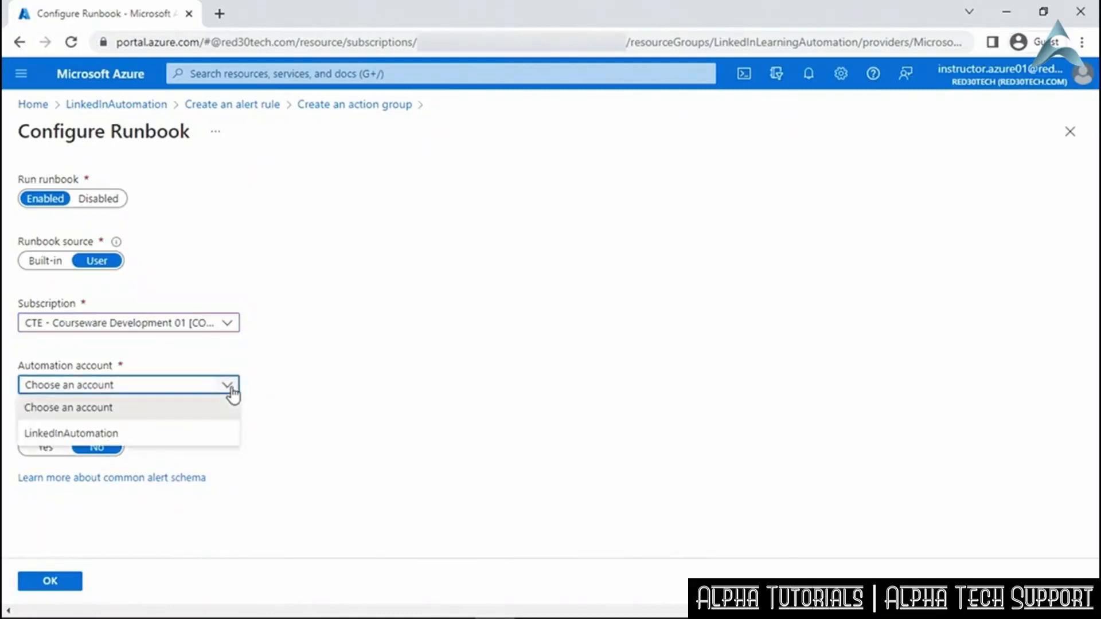
left_click(214, 436)
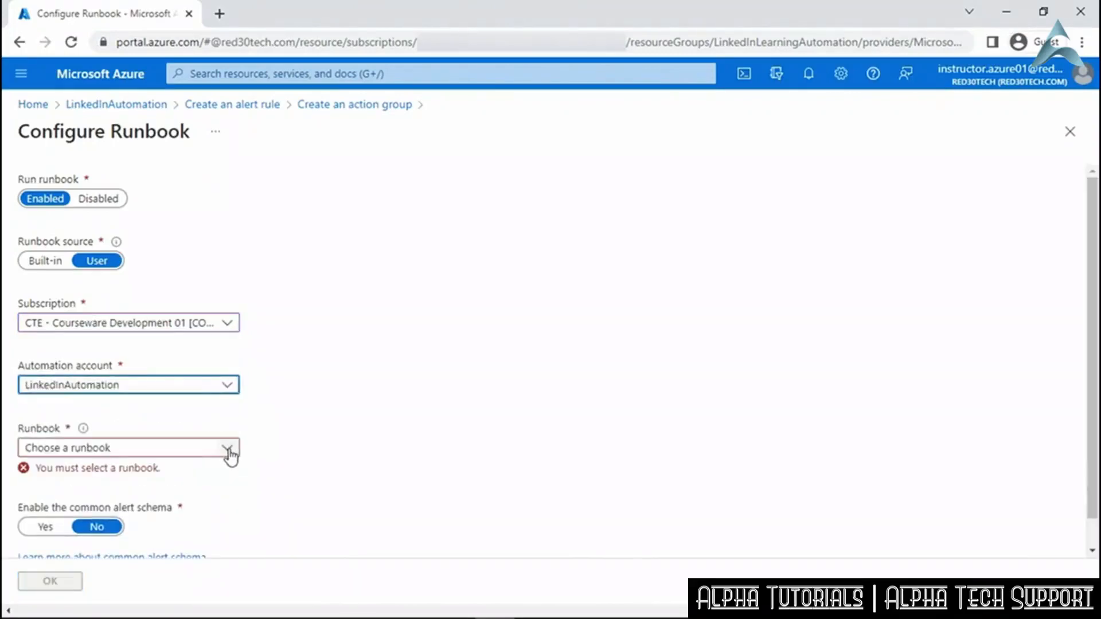
left_click(228, 449)
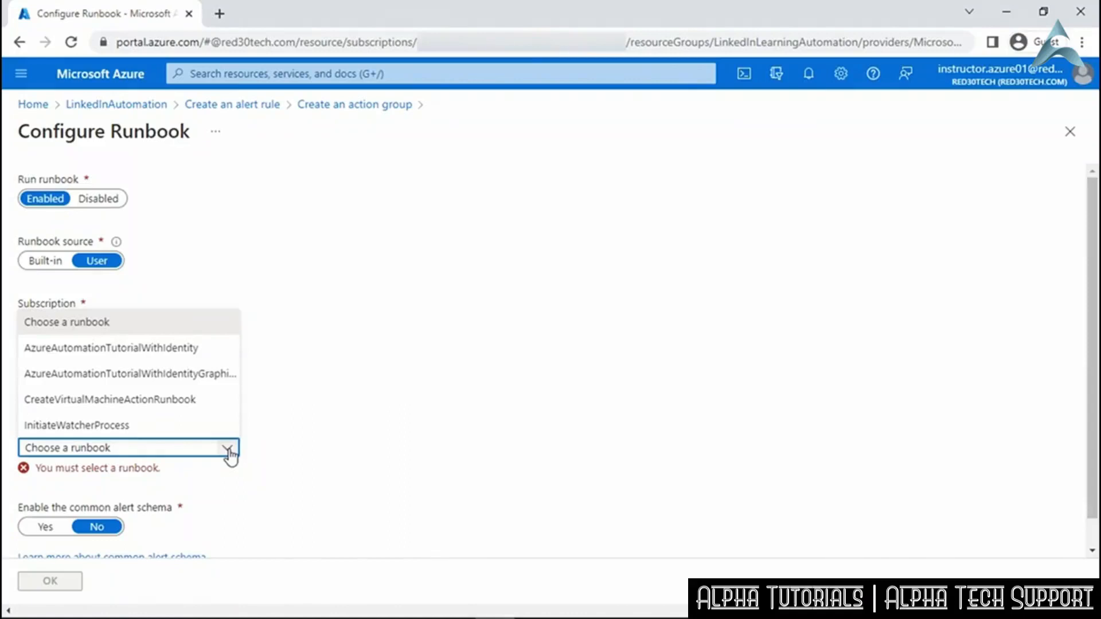
left_click(325, 448)
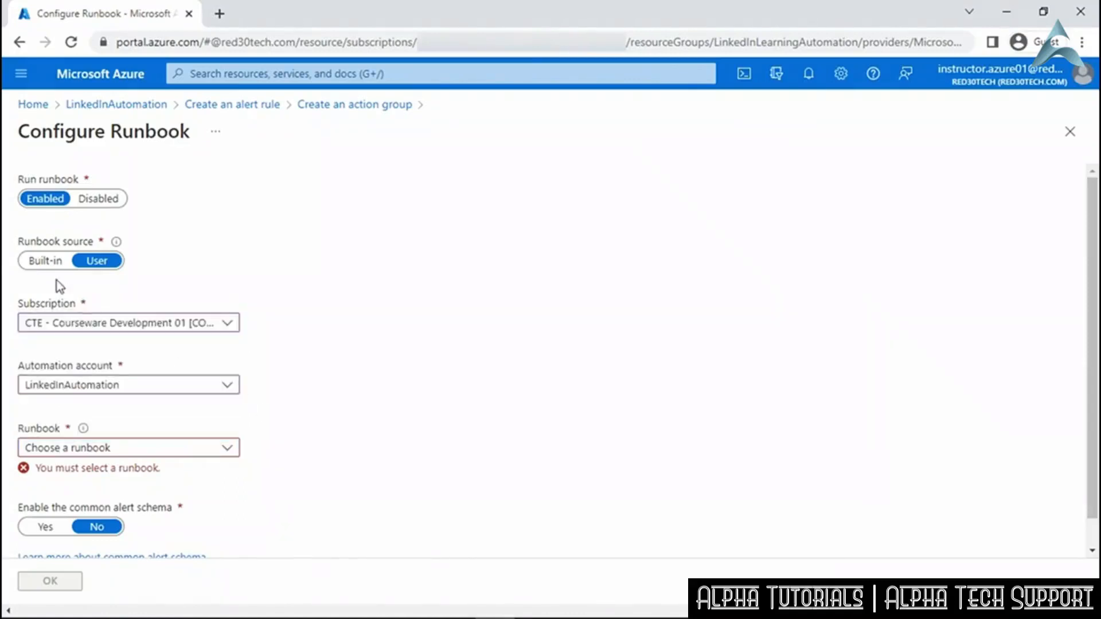
Use the built-in Stop VM runbook on LinkedInAutomation with the common alert schema enabled.
left_click(50, 262)
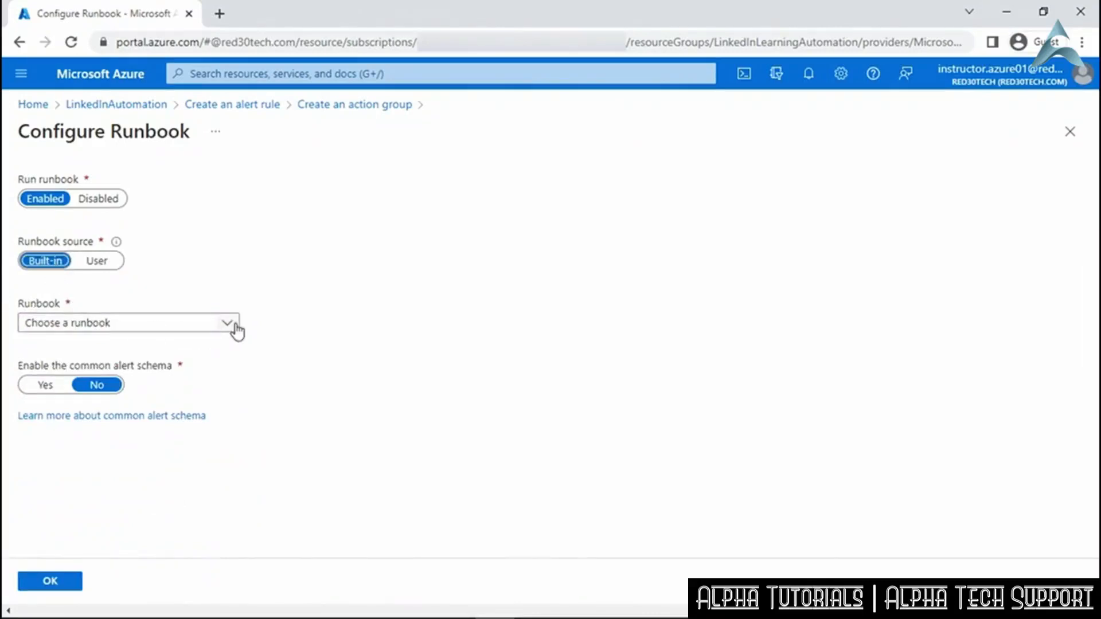
left_click(235, 331)
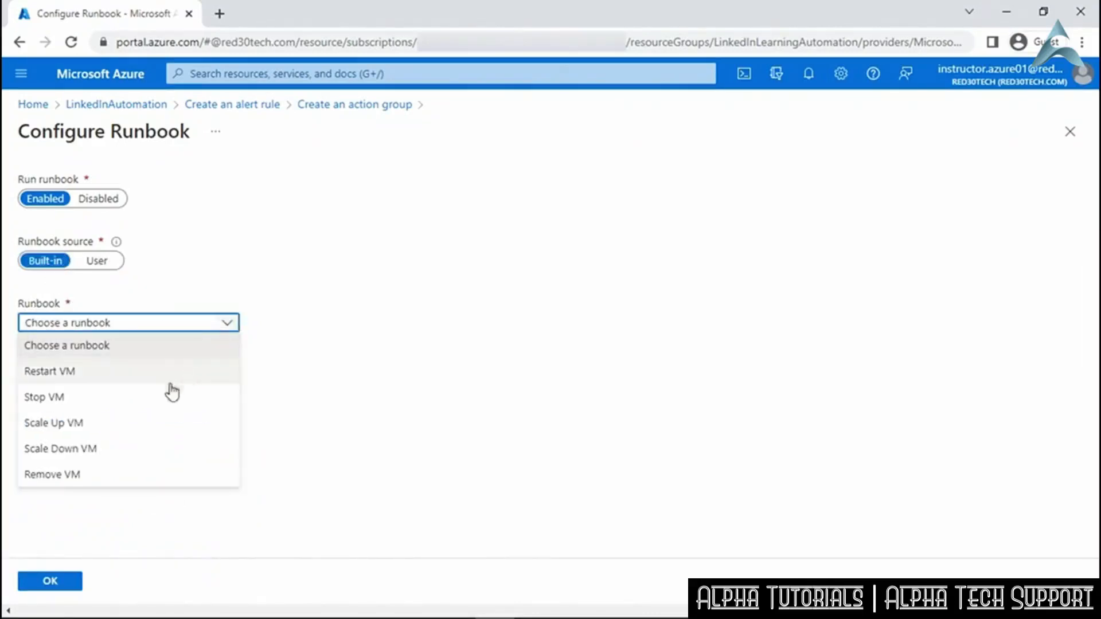
left_click(150, 397)
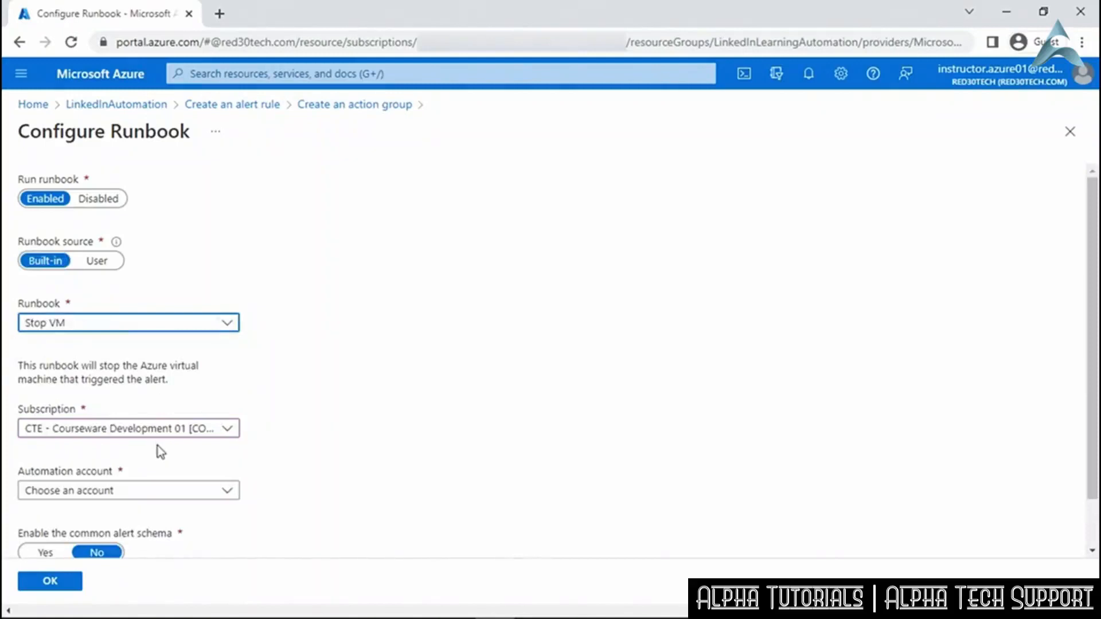
left_click(235, 494)
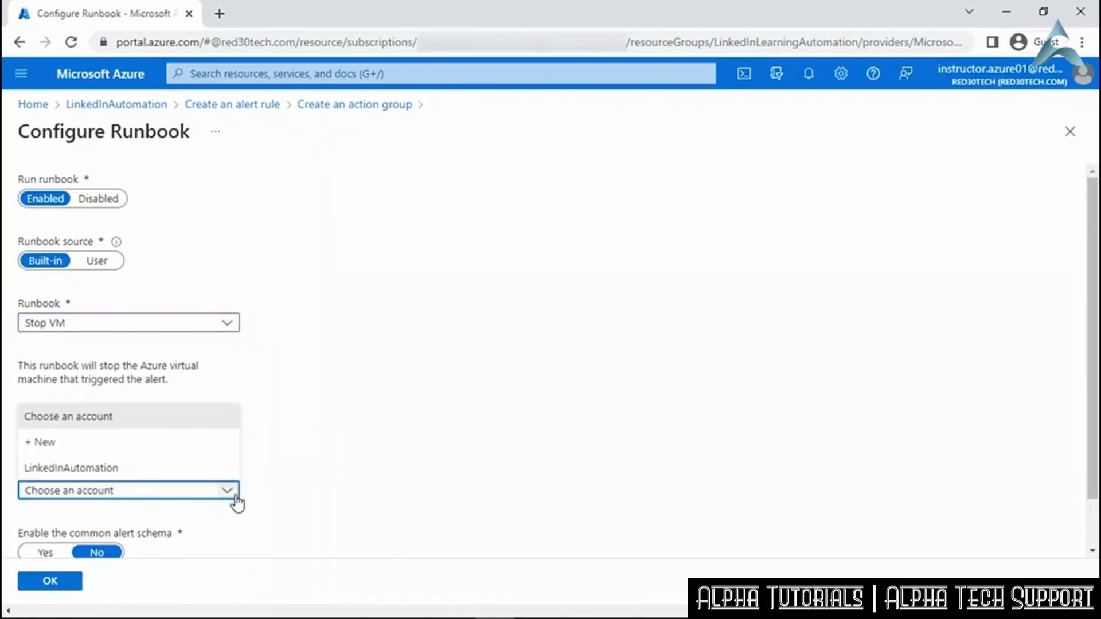
left_click(171, 467)
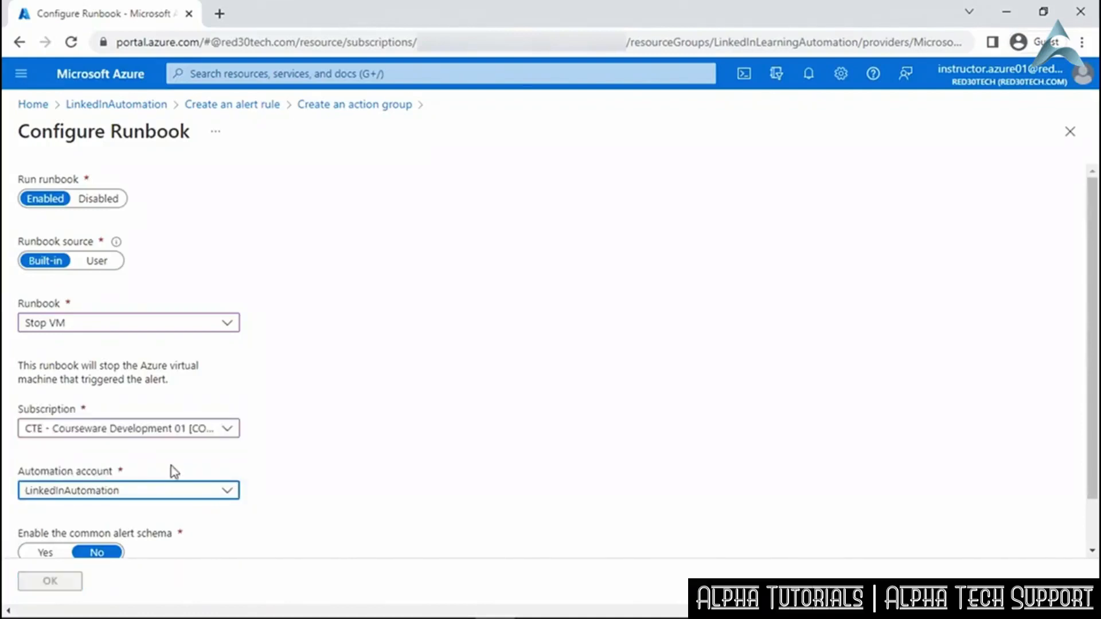
scroll(285, 490, "down", 3)
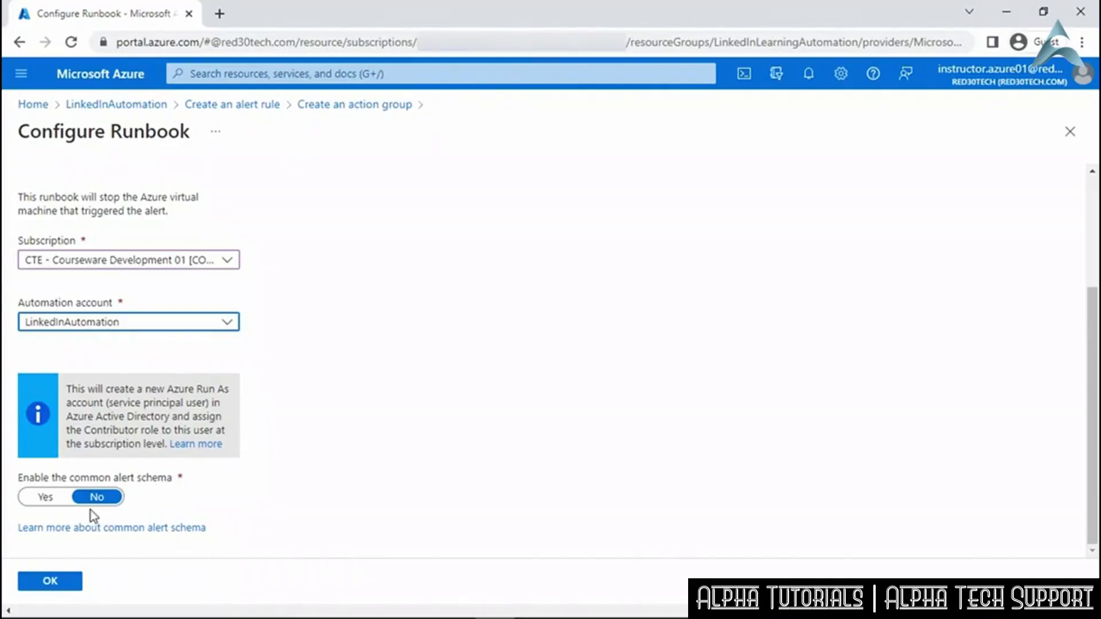
left_click(45, 498)
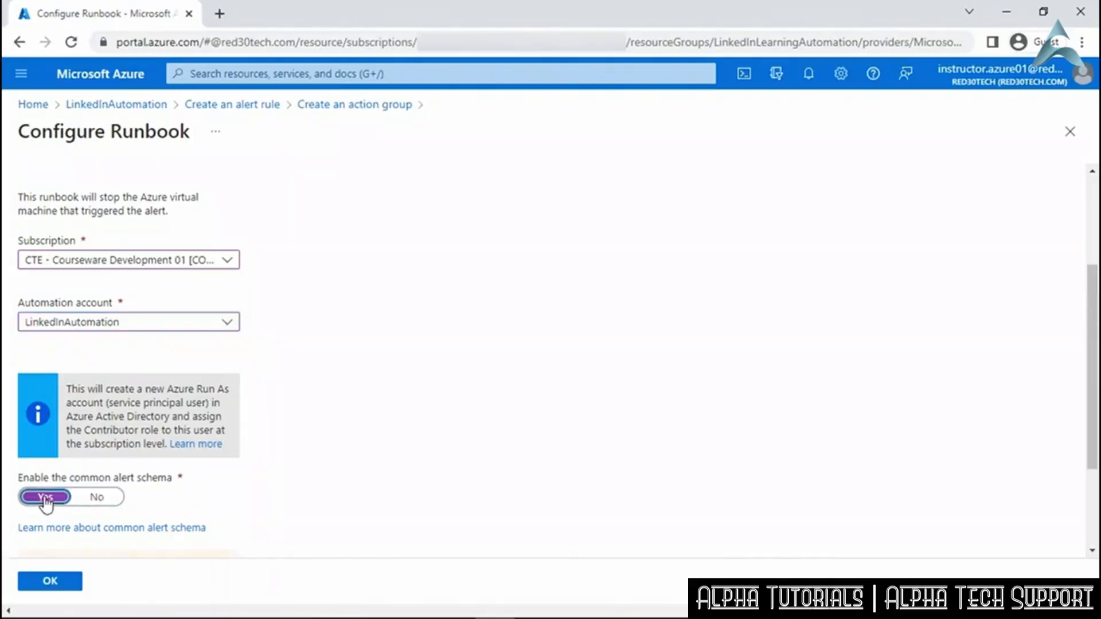
left_click(60, 586)
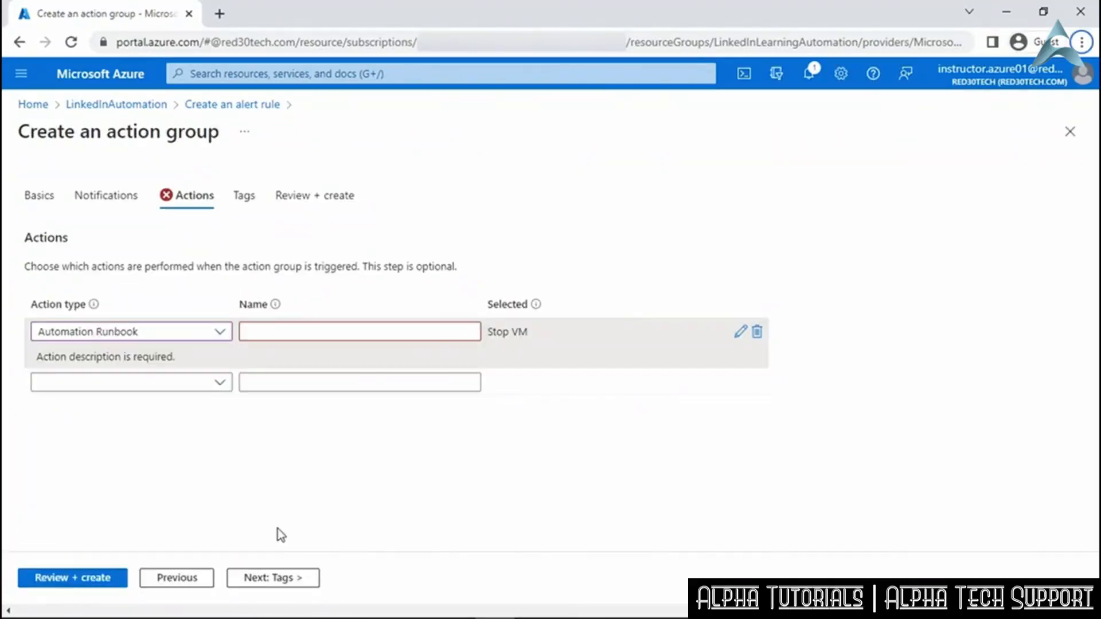
Name the runbook action 'Actions', then review and create the AlertActions action group.
left_click(294, 330)
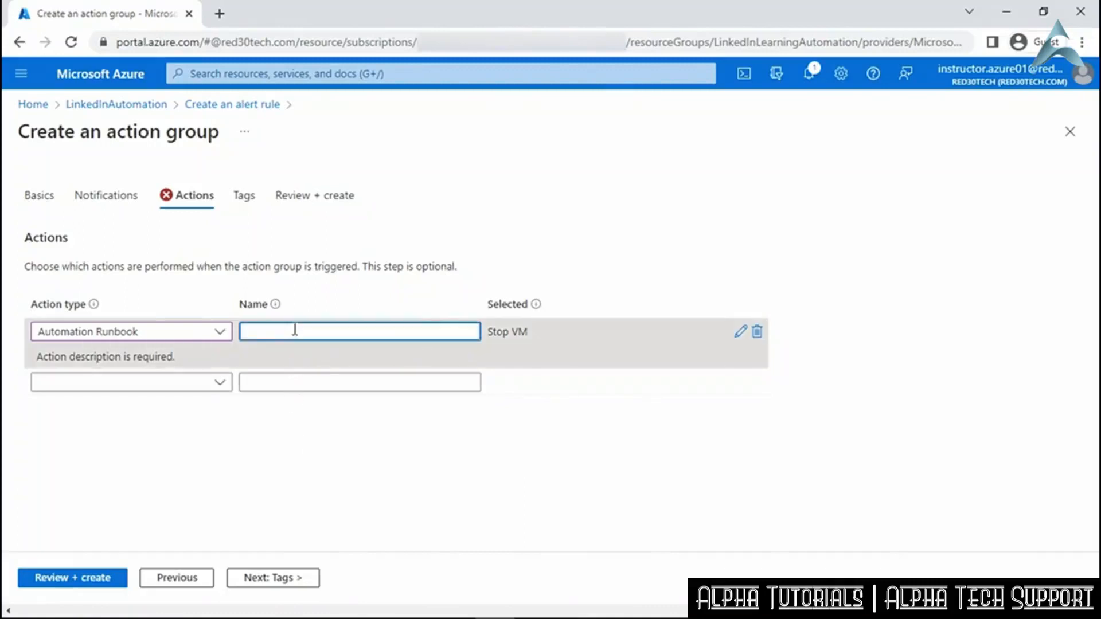
type("Actions")
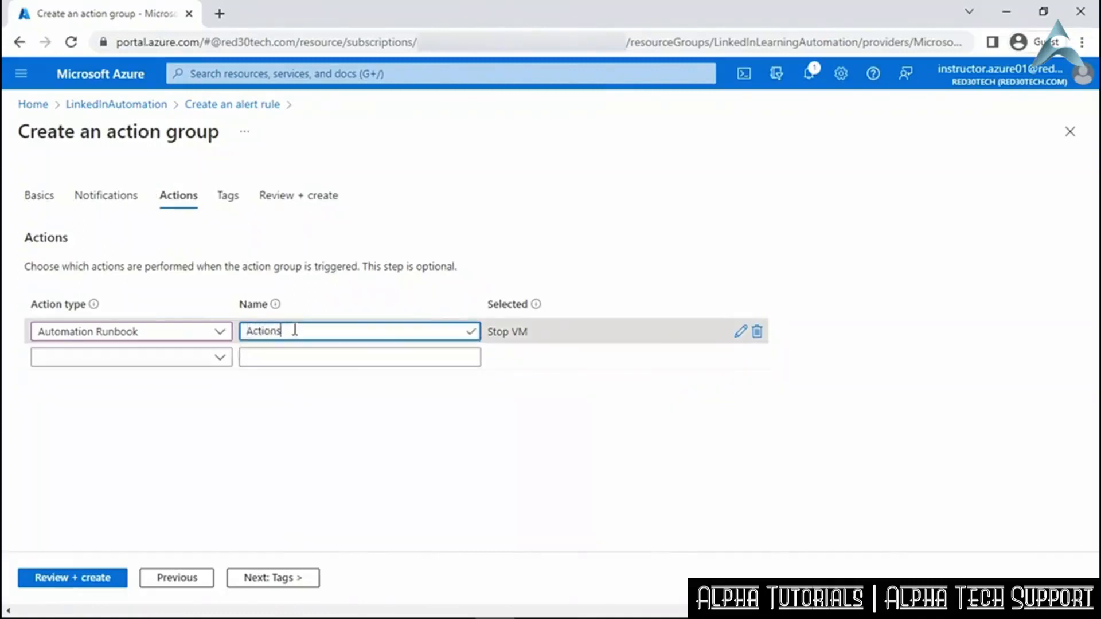
left_click(84, 580)
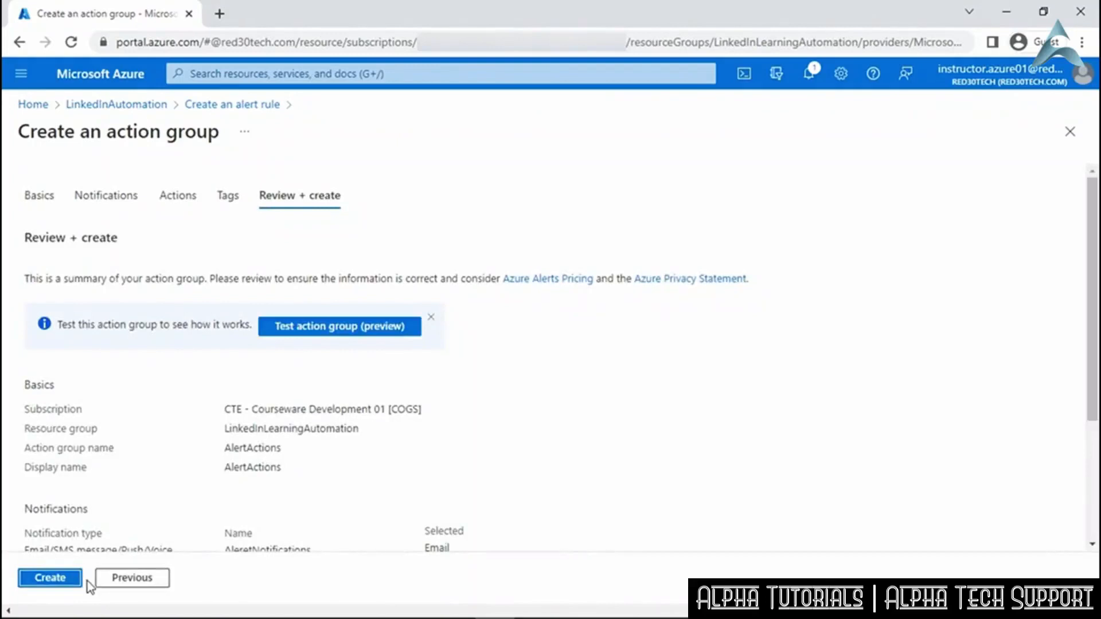
left_click(51, 578)
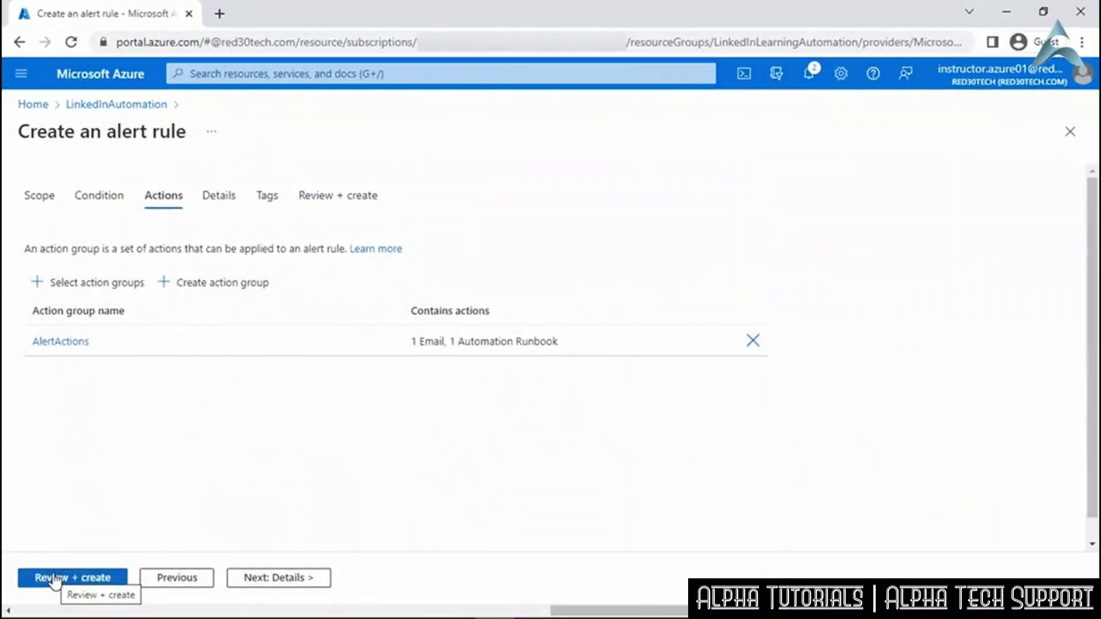
Name the rule UpdateCount with severity 3 - Informational, then review and create it.
left_click(270, 579)
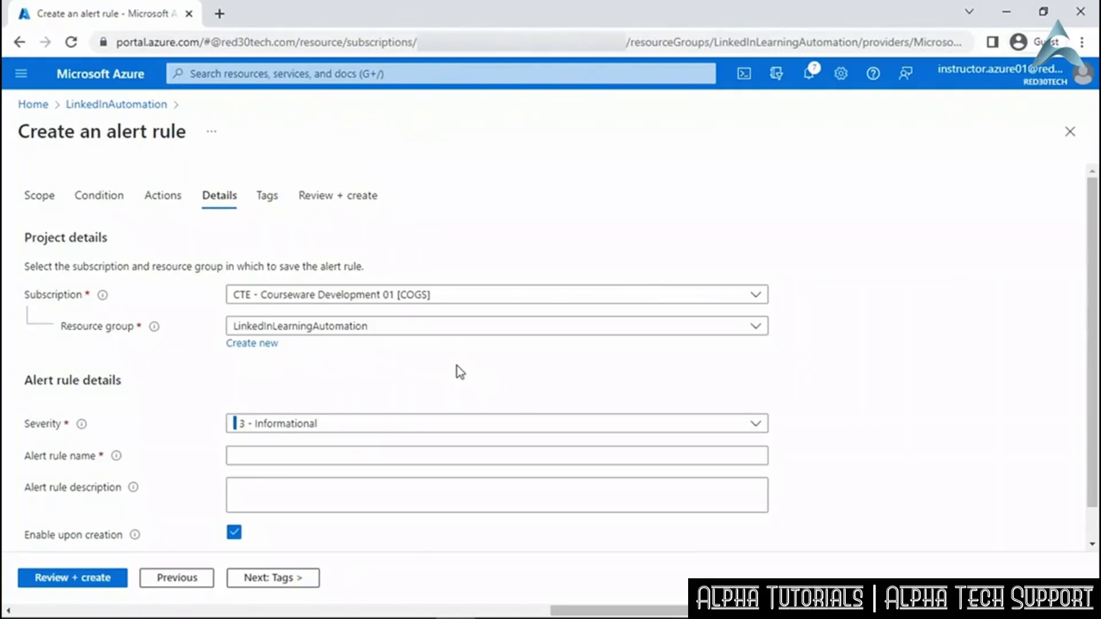
left_click(758, 424)
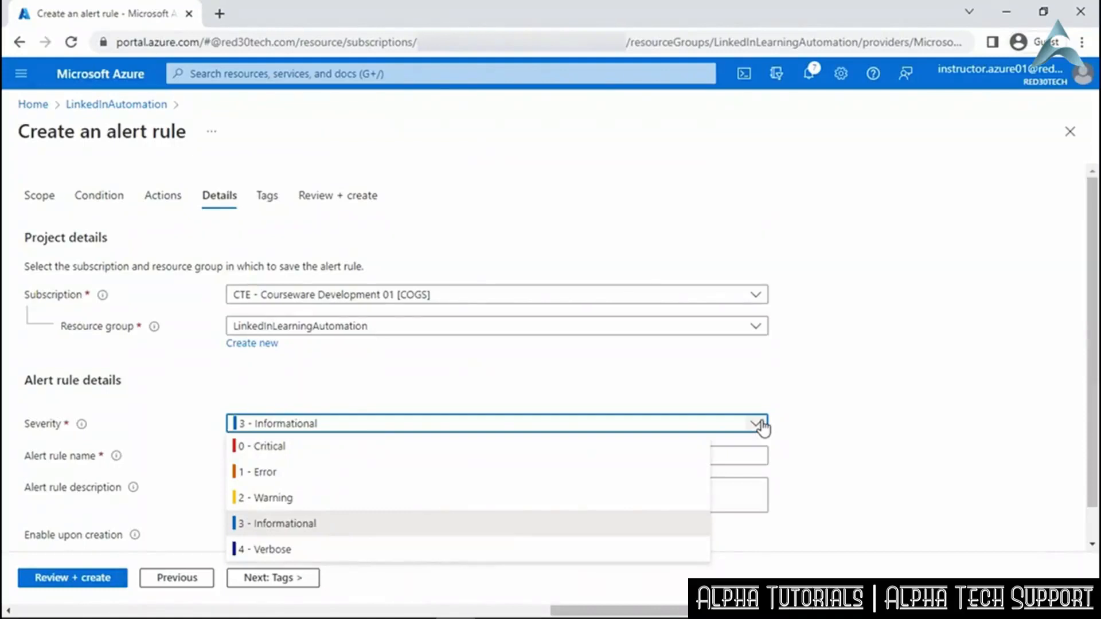
left_click(516, 525)
left_click(334, 456)
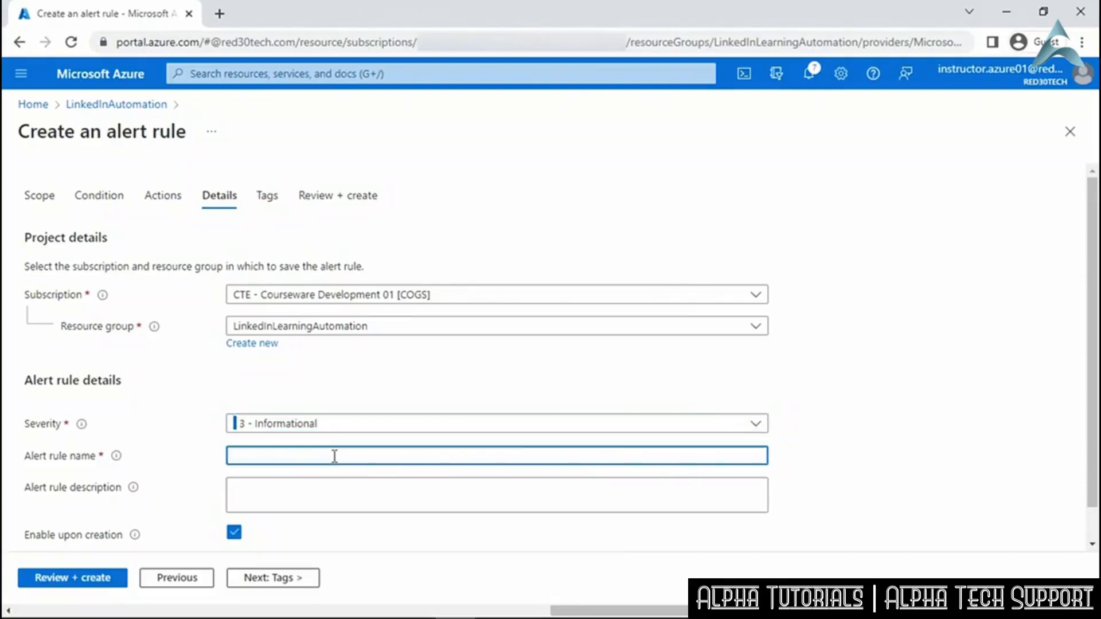
type("UpdateCount")
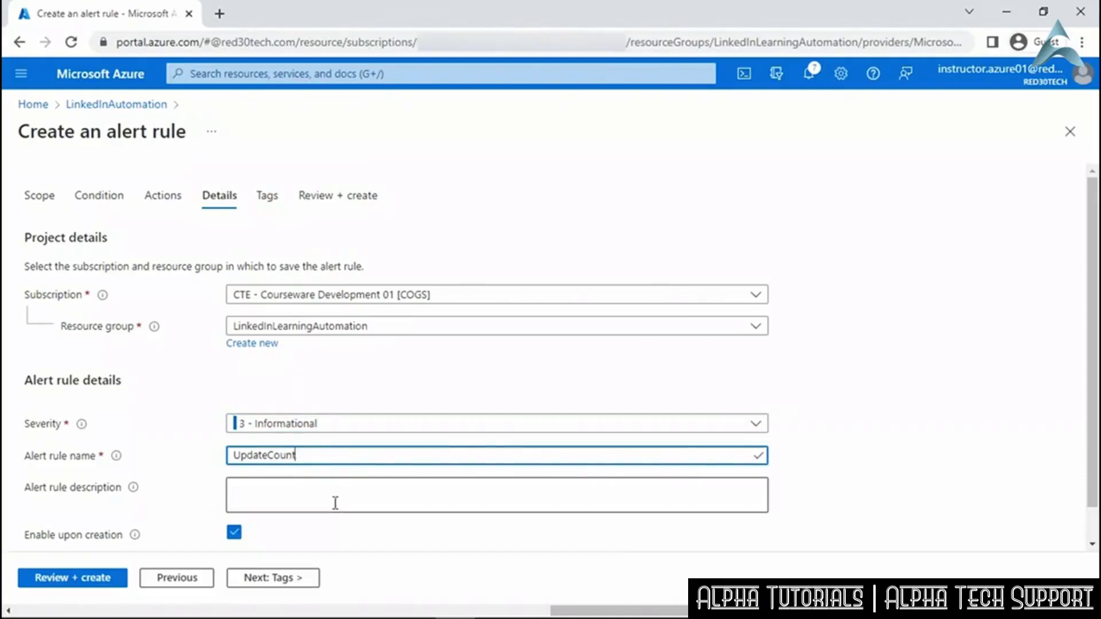
scroll(336, 503, "down", 2)
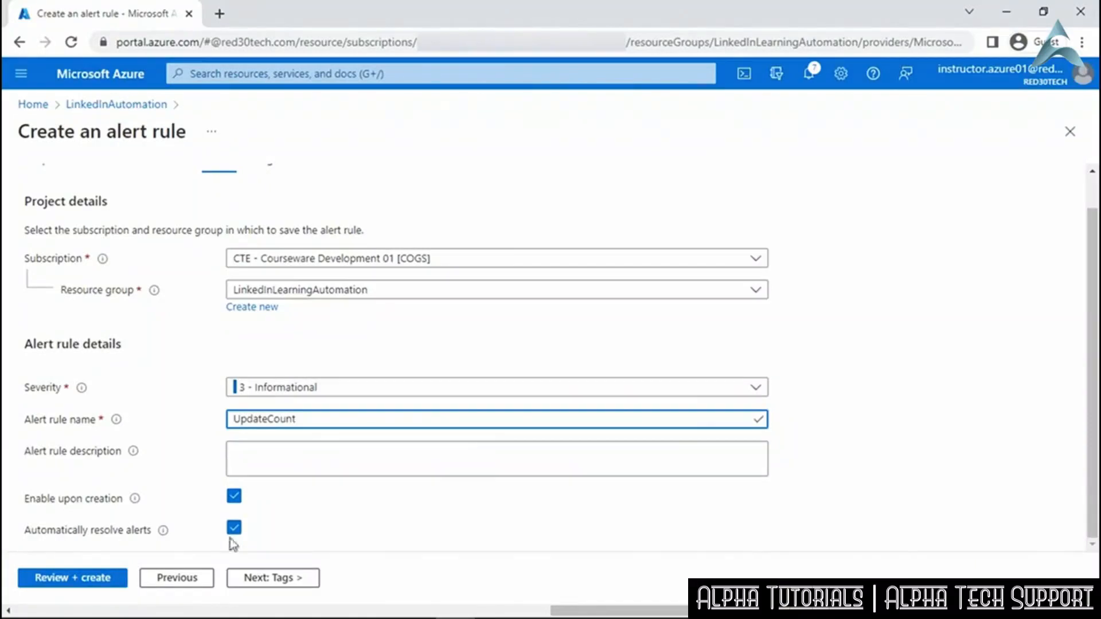
left_click(73, 579)
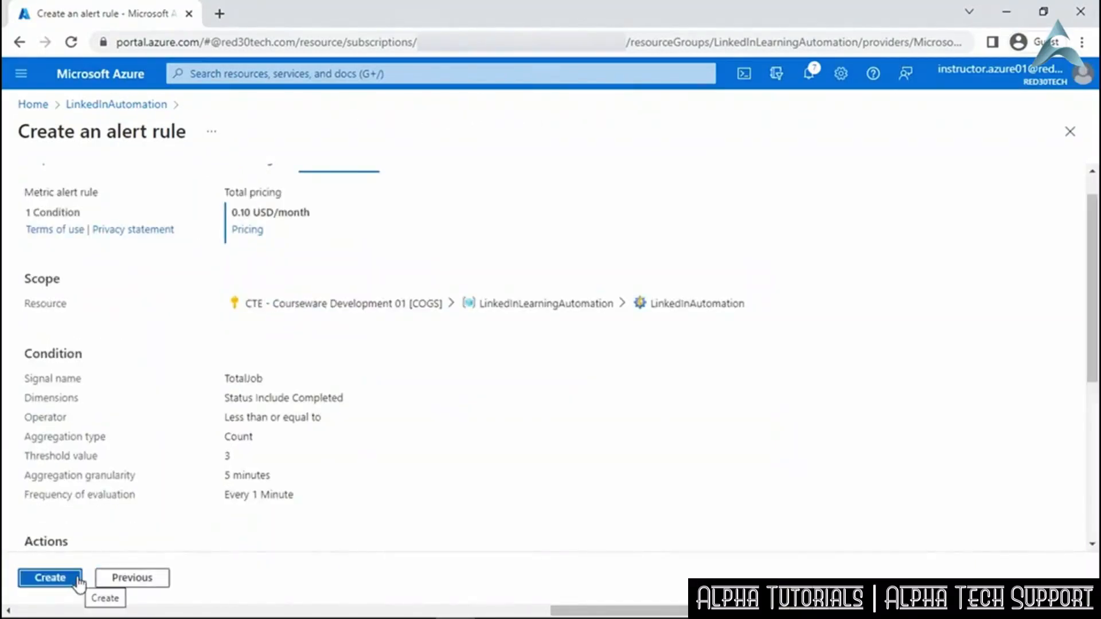
left_click(78, 580)
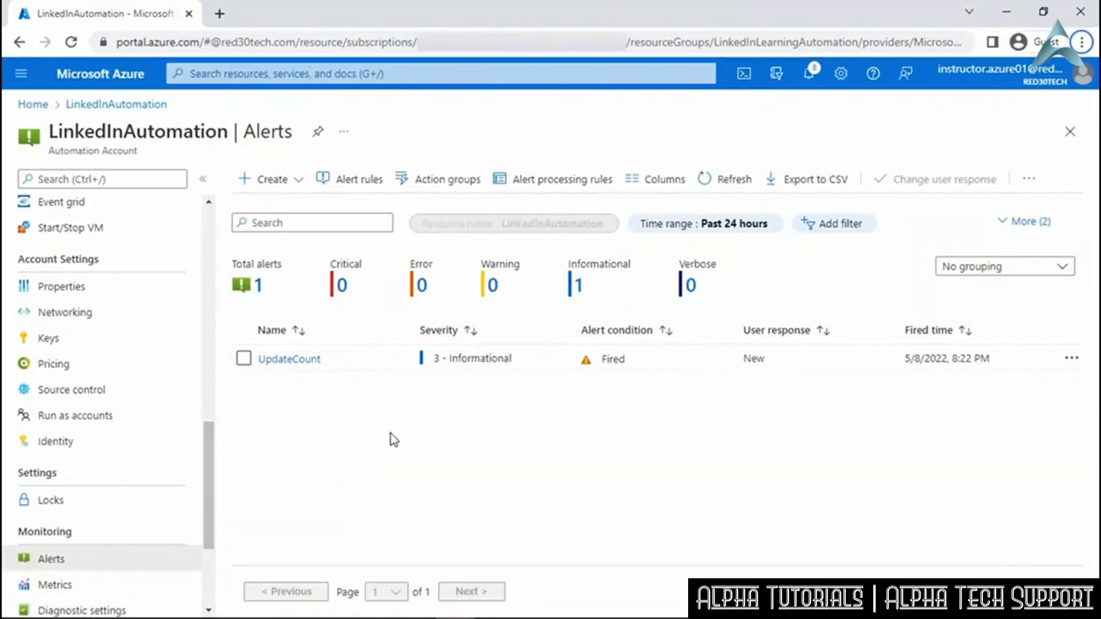
Minimize the browser to bring the Microsoft Azure email in Outlook into view.
left_click(1007, 12)
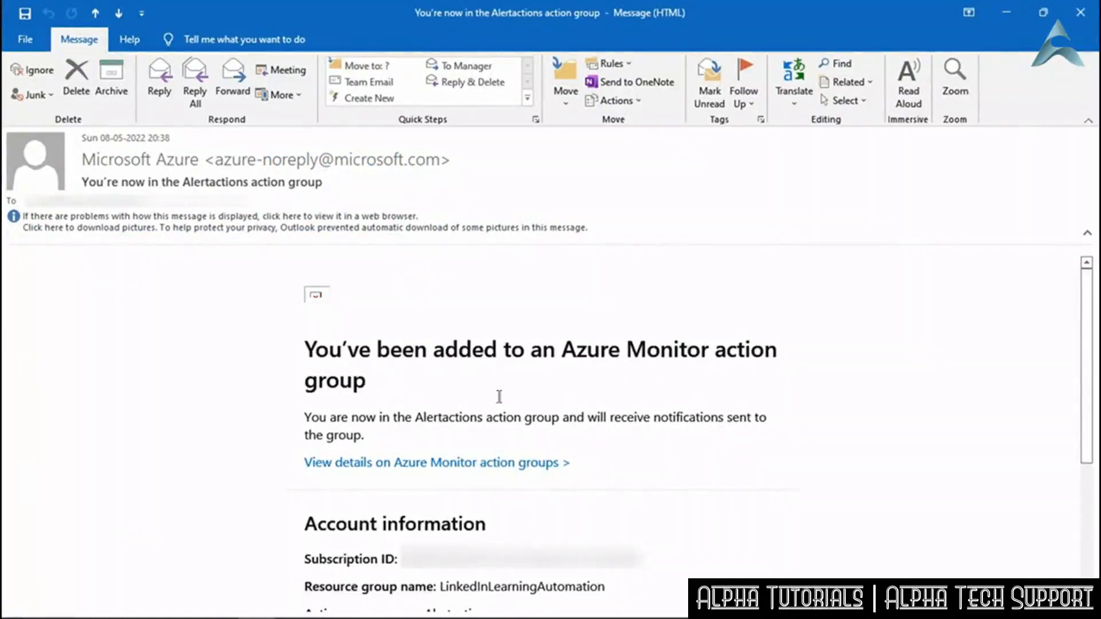
Scroll through the 'You're now in the Alertactions action group' confirmation email.
scroll(408, 410, "down", 3)
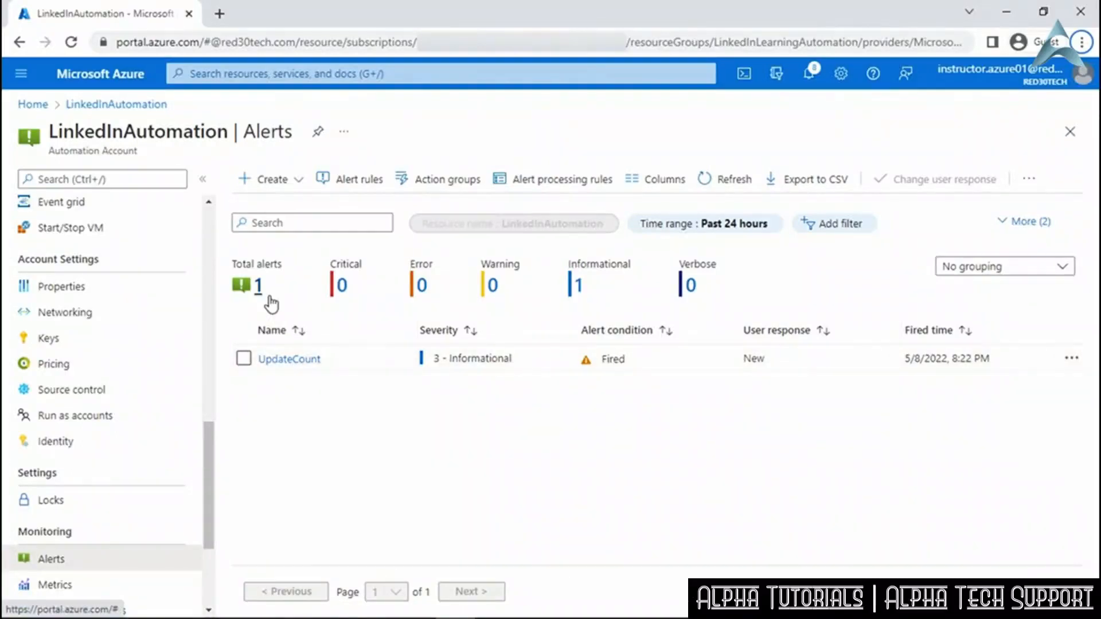
Change the UpdateCount alert's user response to Acknowledged, save it, and close its details.
left_click(293, 361)
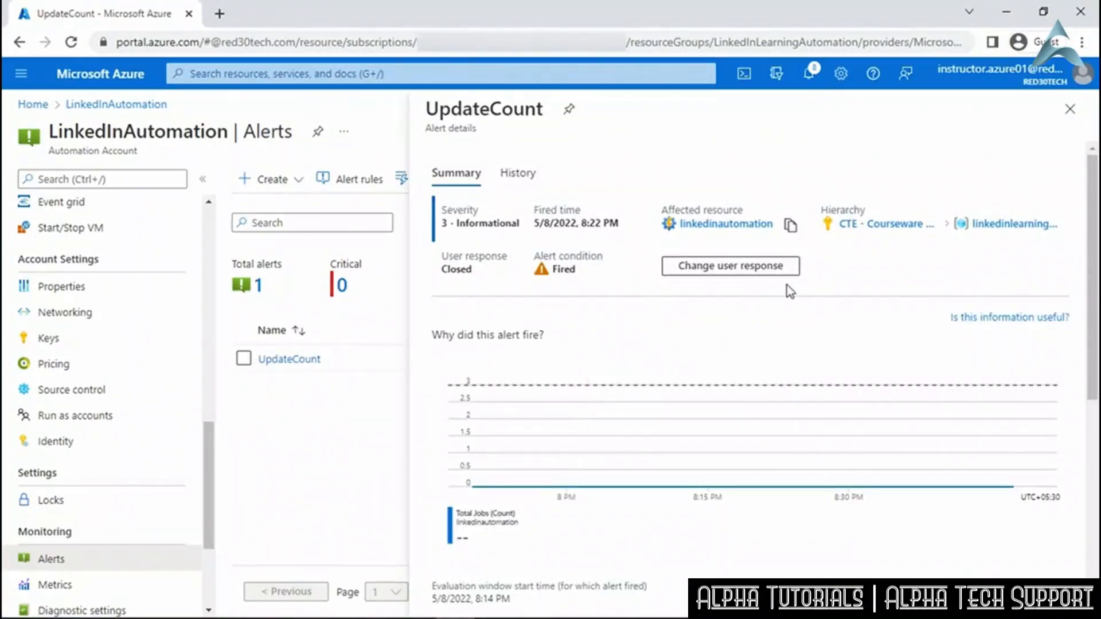
left_click(1069, 109)
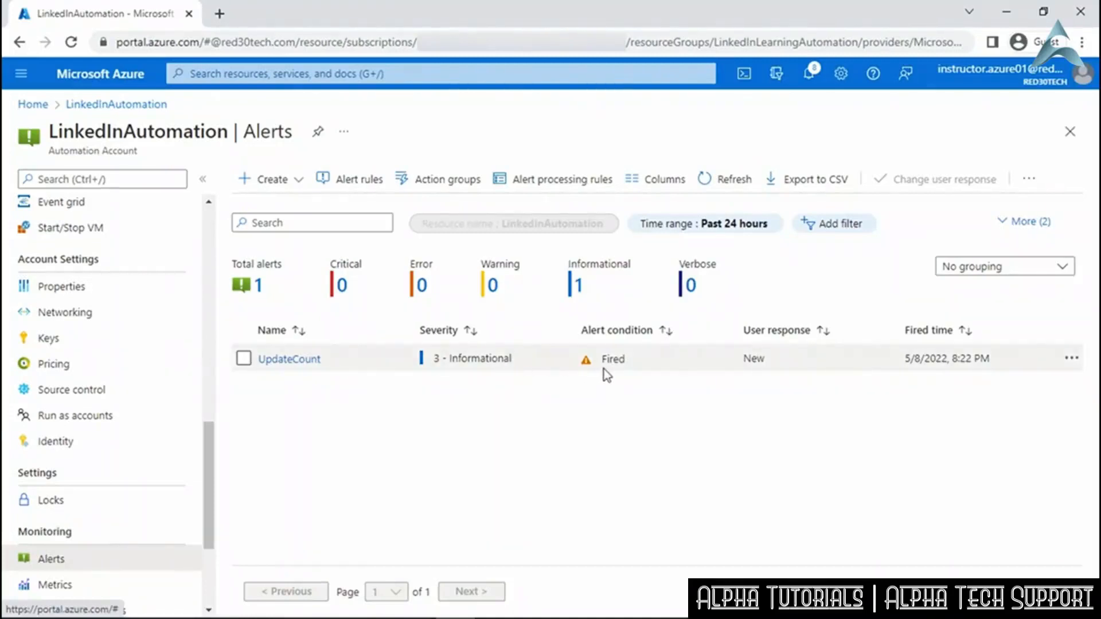
left_click(290, 359)
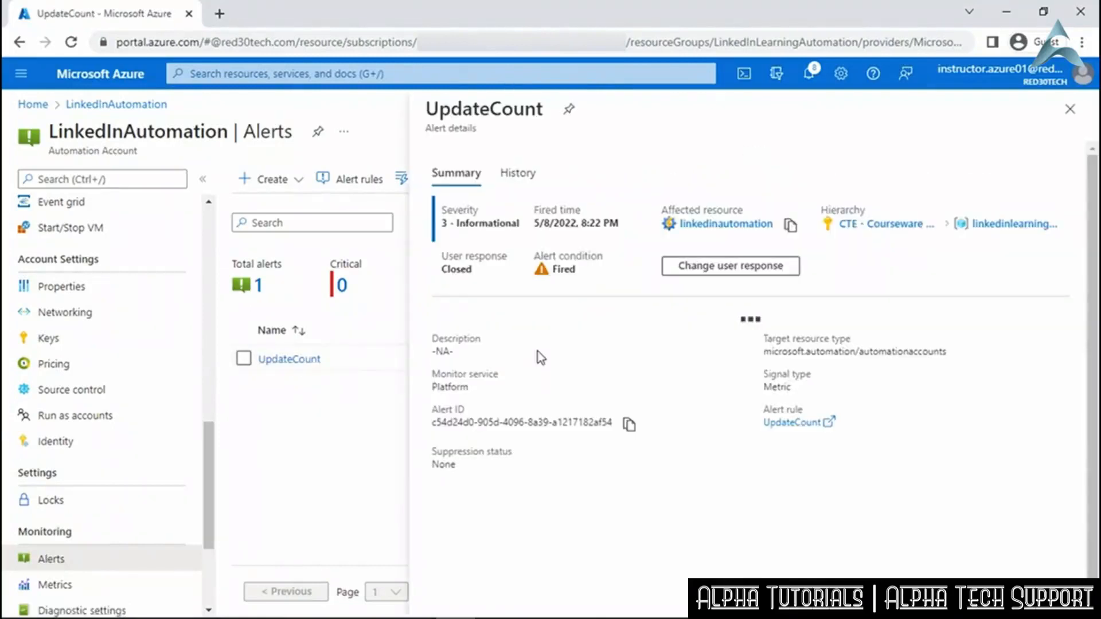
left_click(727, 267)
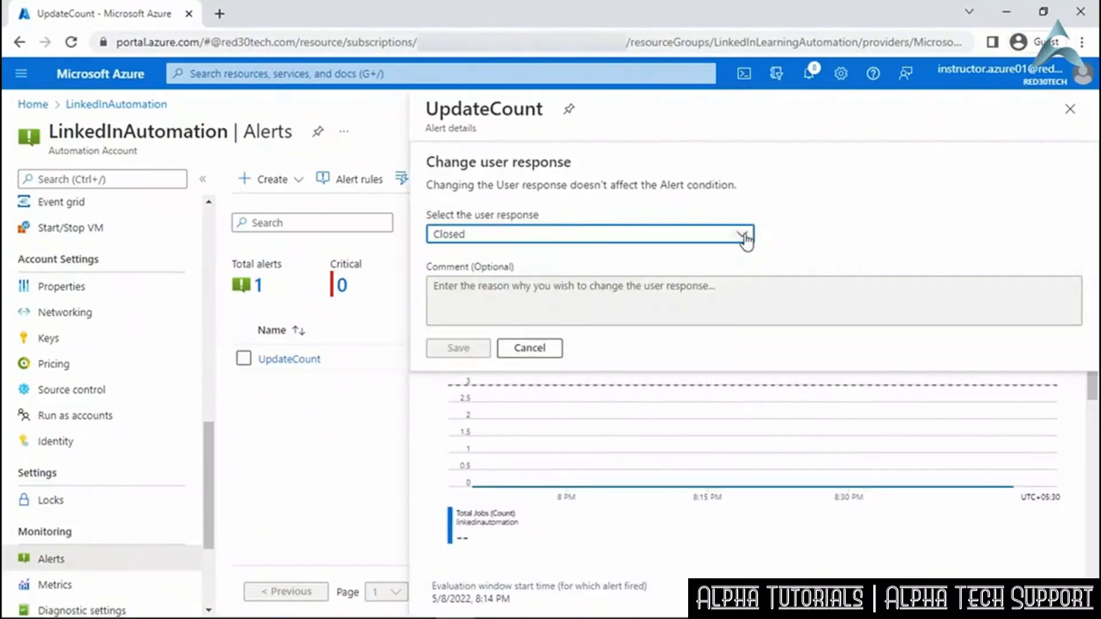
left_click(744, 237)
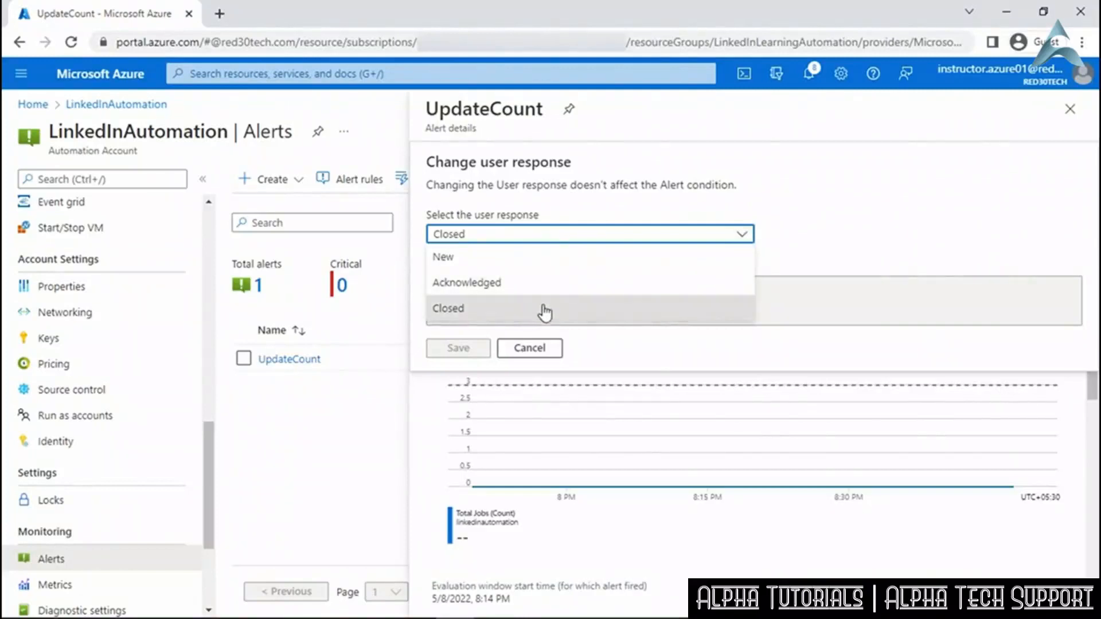
left_click(546, 283)
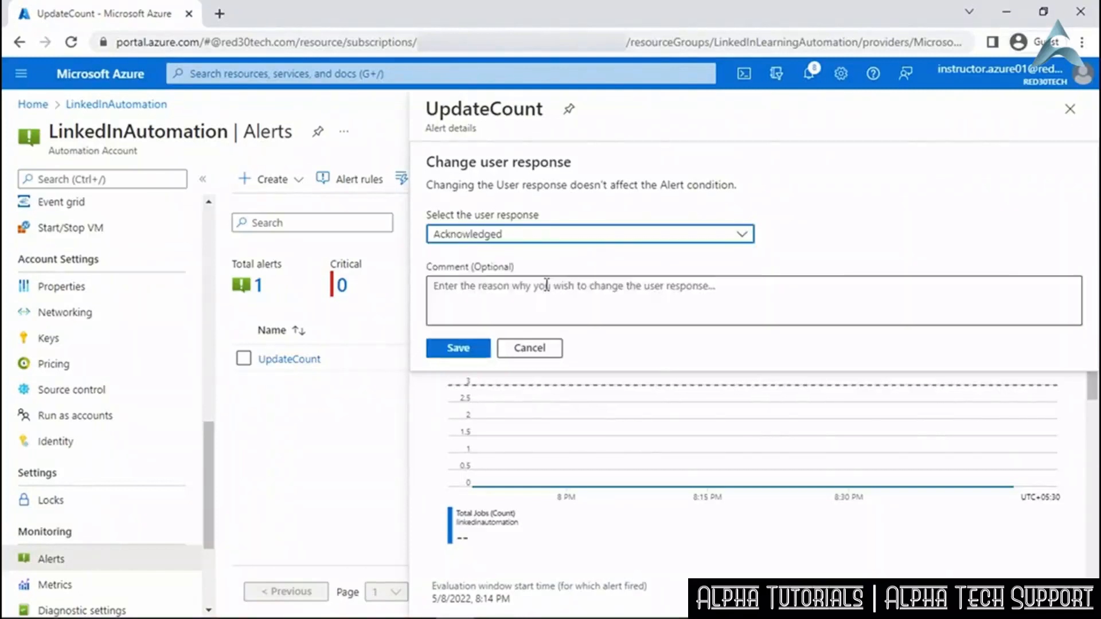
left_click(474, 350)
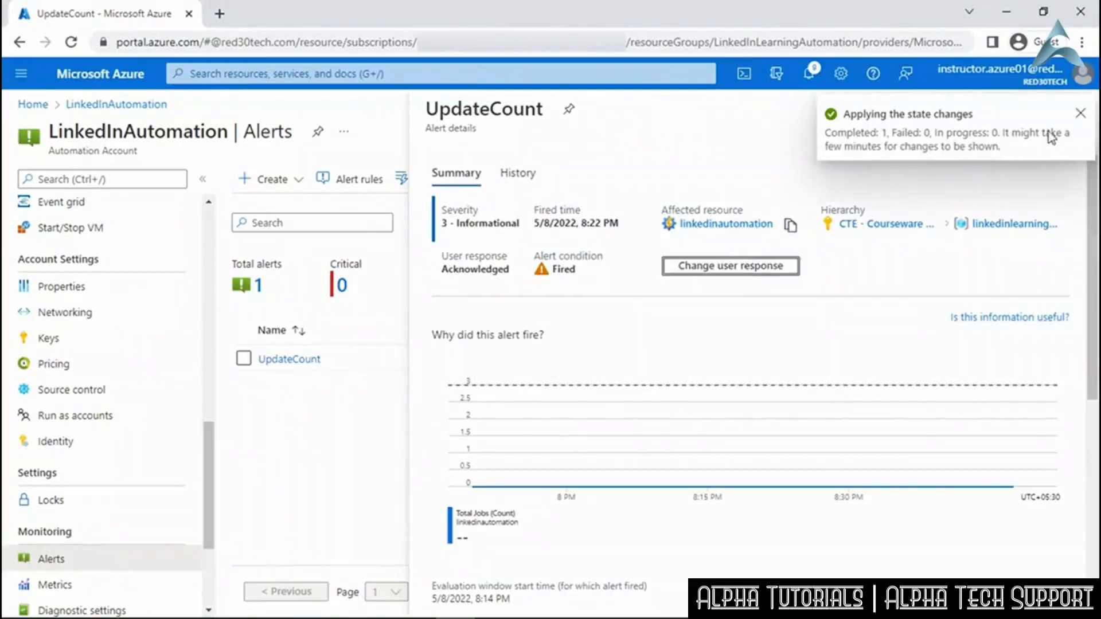
left_click(1080, 113)
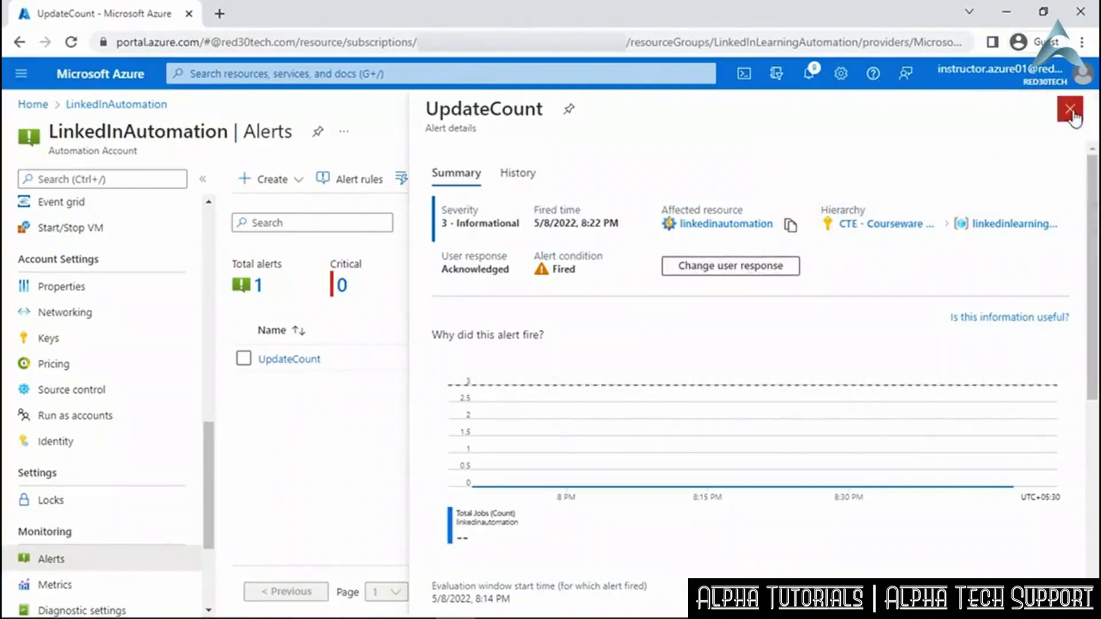
left_click(1081, 117)
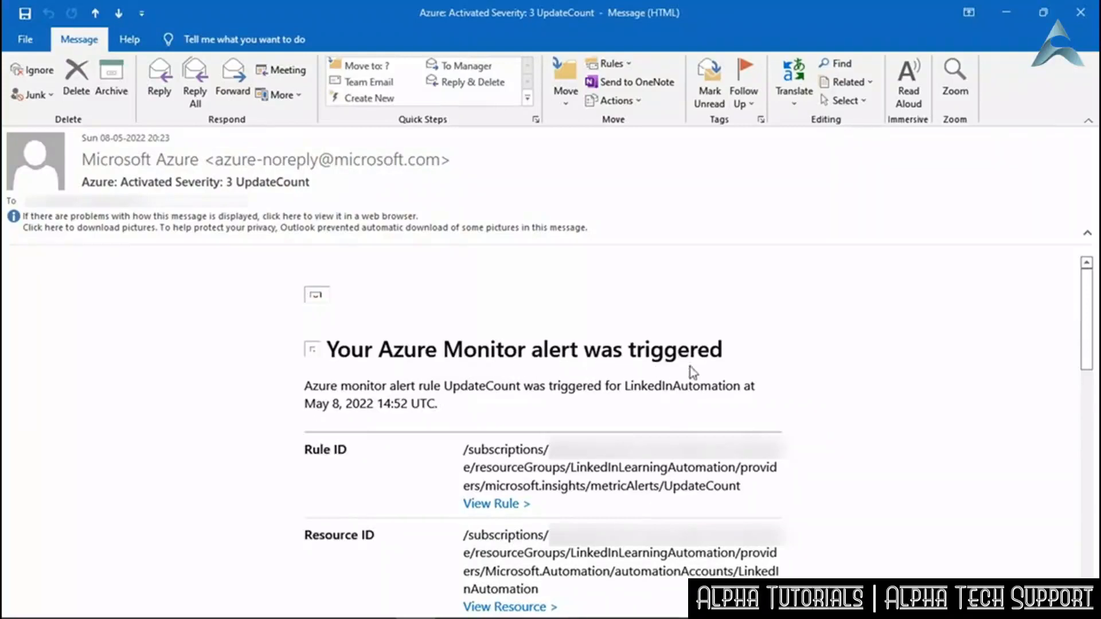
Scroll the UpdateCount alert email down to TotalJob value 0 against the LessThanOrEqual threshold 3.
scroll(814, 379, "down", 7)
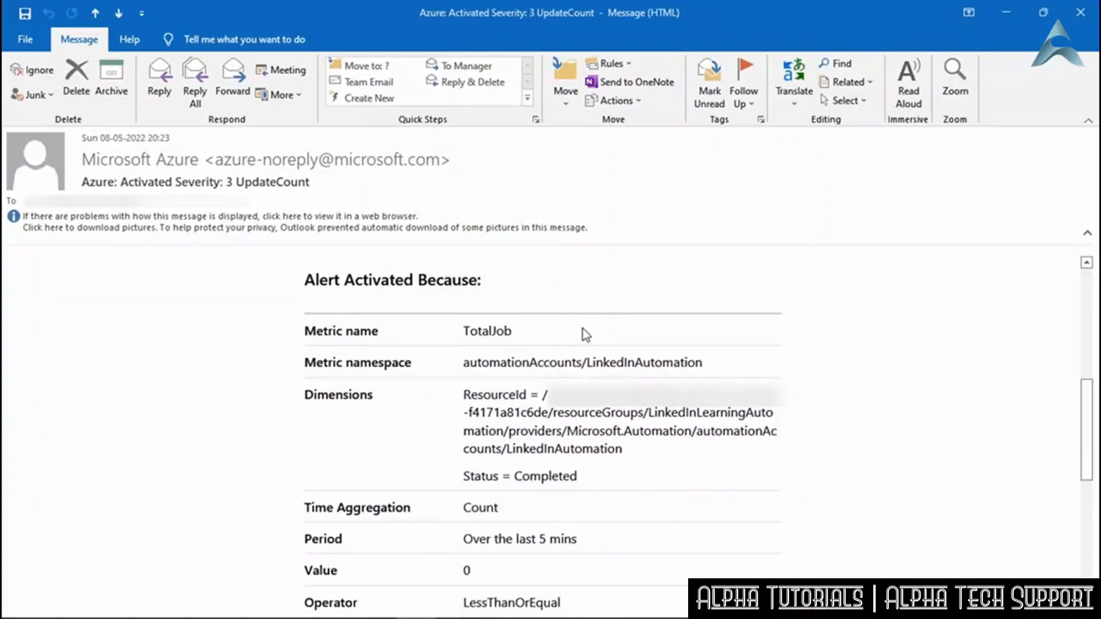
scroll(612, 431, "down", 2)
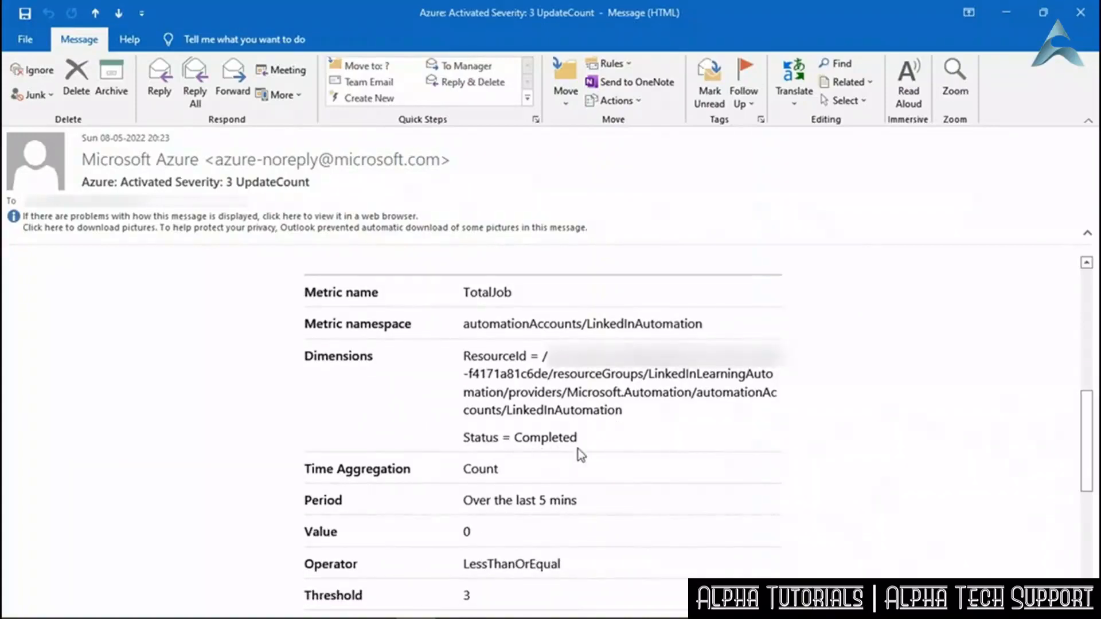
scroll(871, 467, "down", 4)
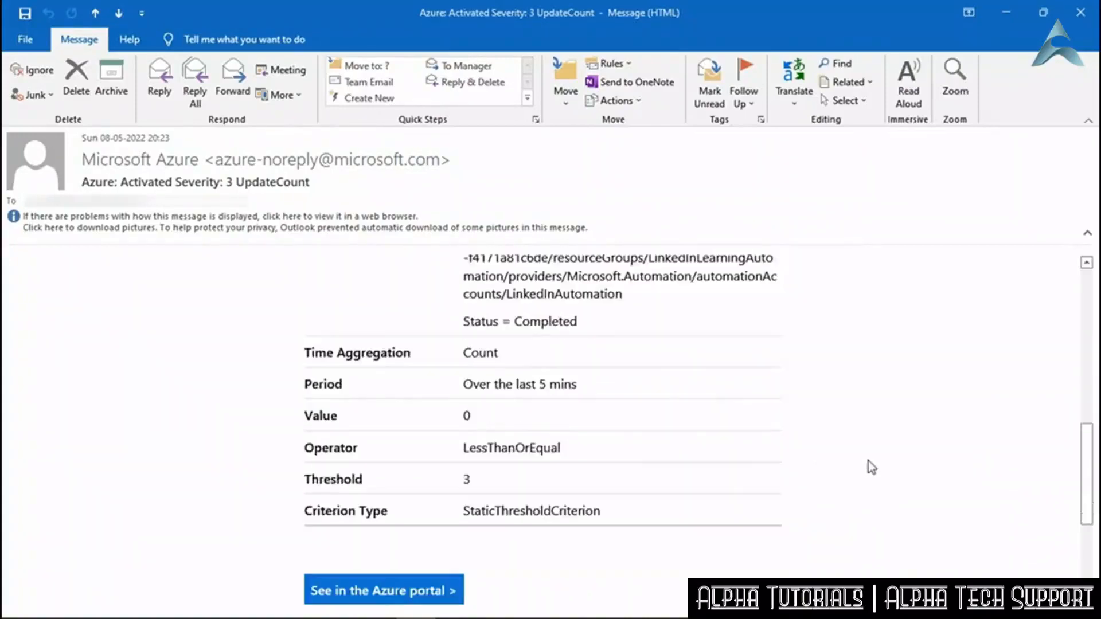